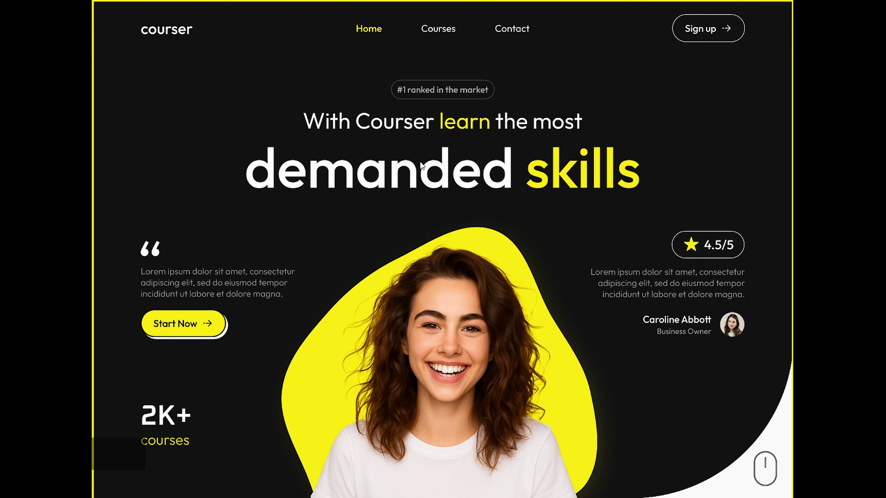
- Scroll through the Courser landing page prototype from the hero down to the footer
scroll(424, 192, "down", 3)
scroll(423, 191, "down", 8)
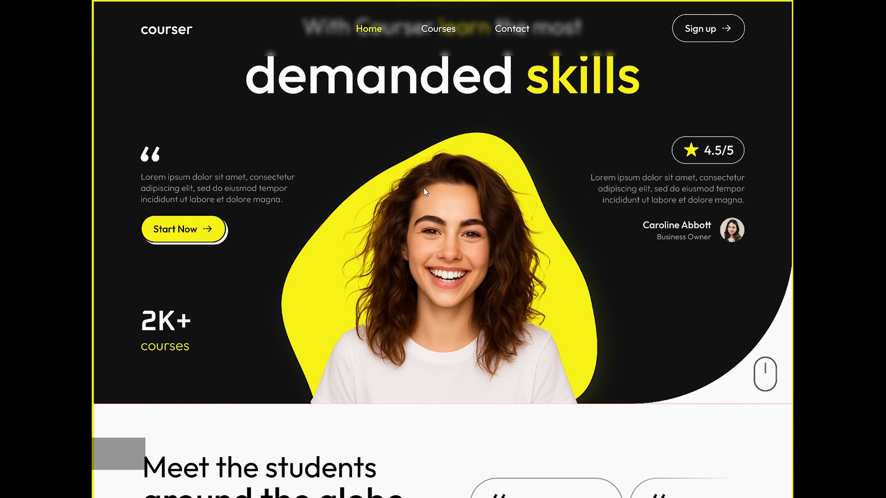
scroll(423, 189, "down", 4)
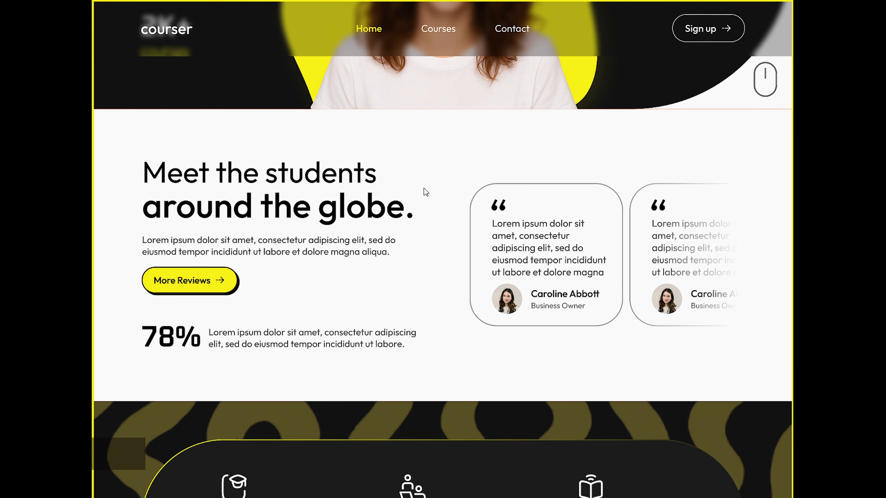
scroll(424, 189, "down", 2)
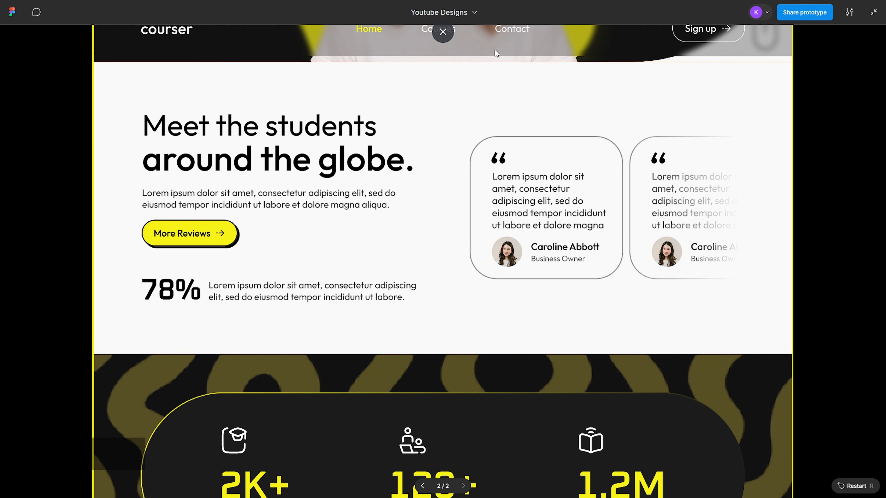
scroll(480, 102, "up", 4)
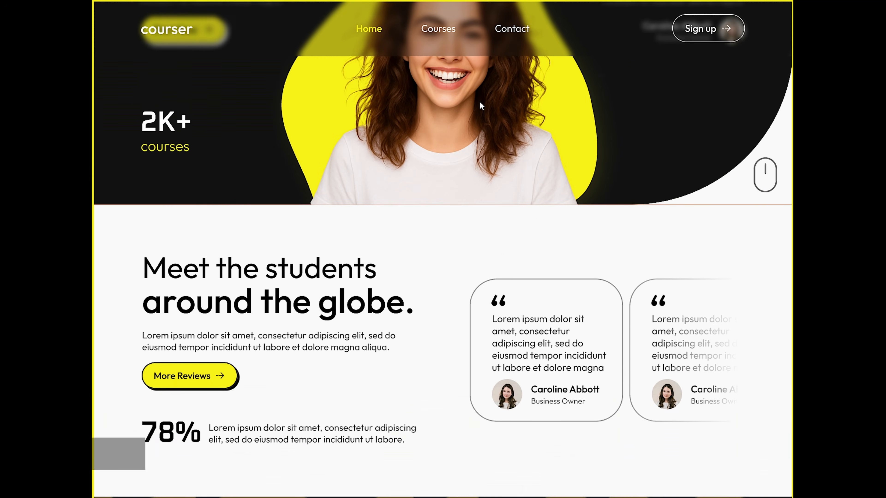
scroll(479, 101, "up", 8)
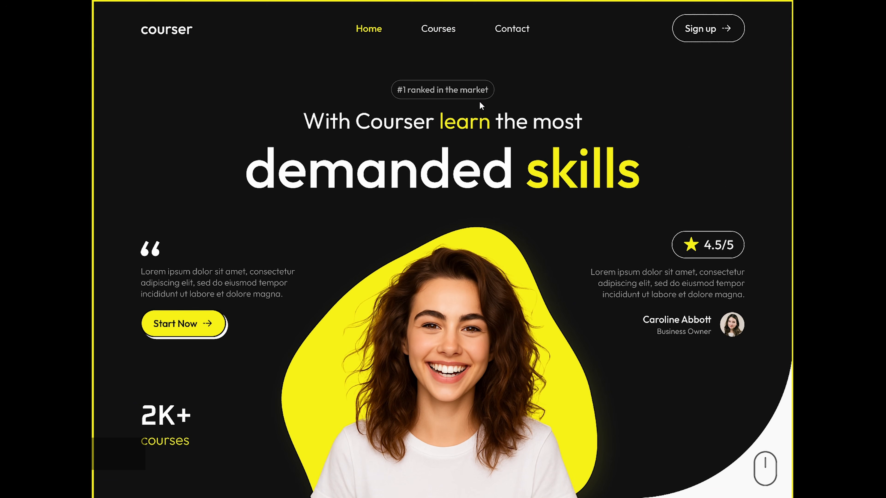
scroll(479, 101, "down", 7)
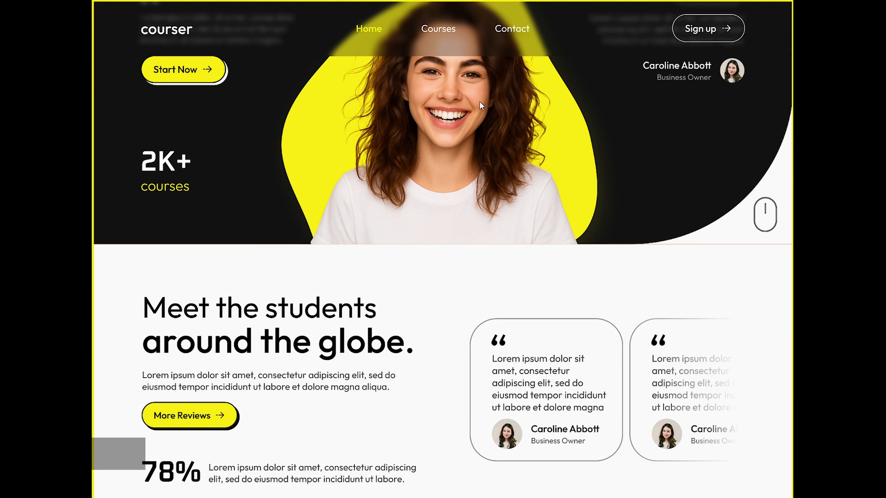
scroll(480, 102, "down", 5)
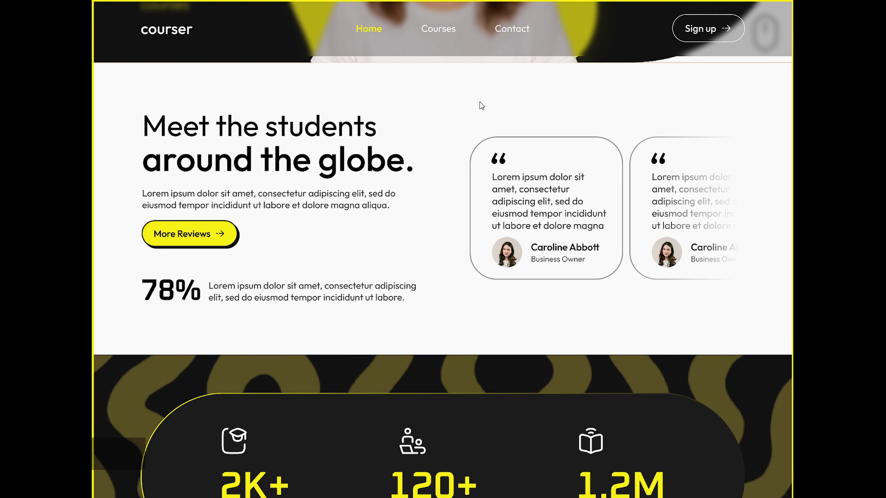
scroll(479, 102, "down", 5)
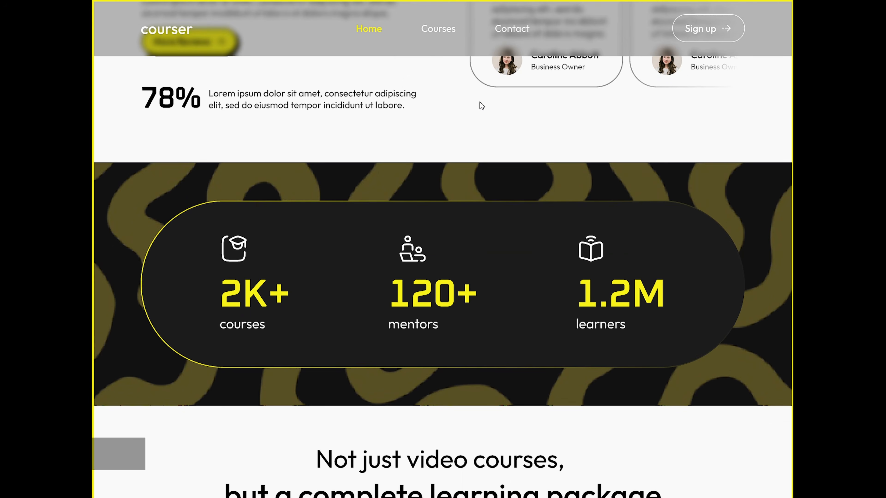
scroll(479, 102, "down", 2)
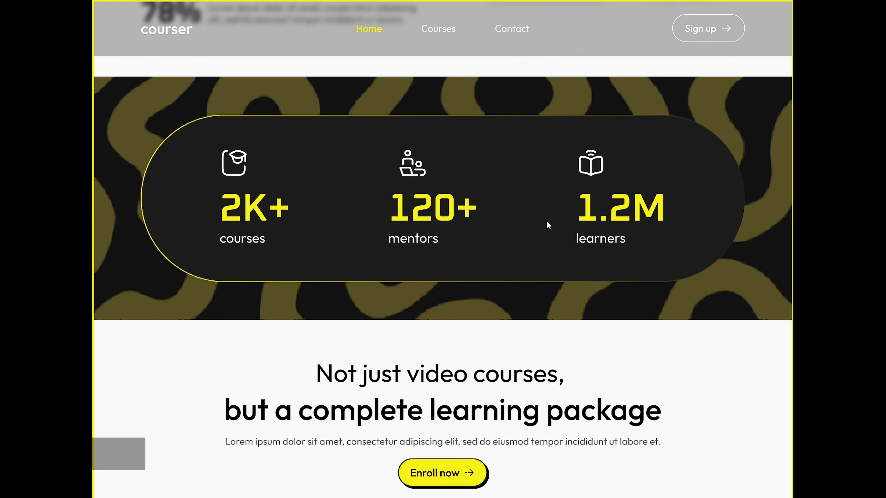
scroll(461, 318, "down", 6)
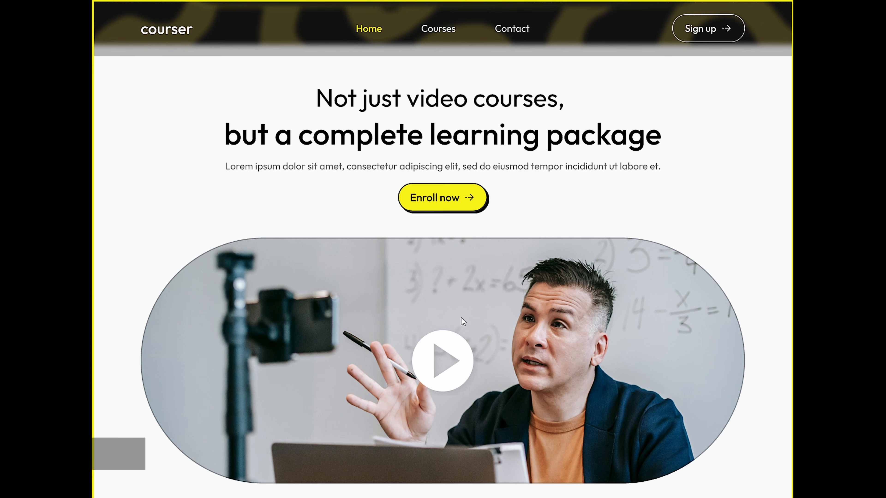
scroll(462, 317, "down", 4)
scroll(461, 321, "down", 8)
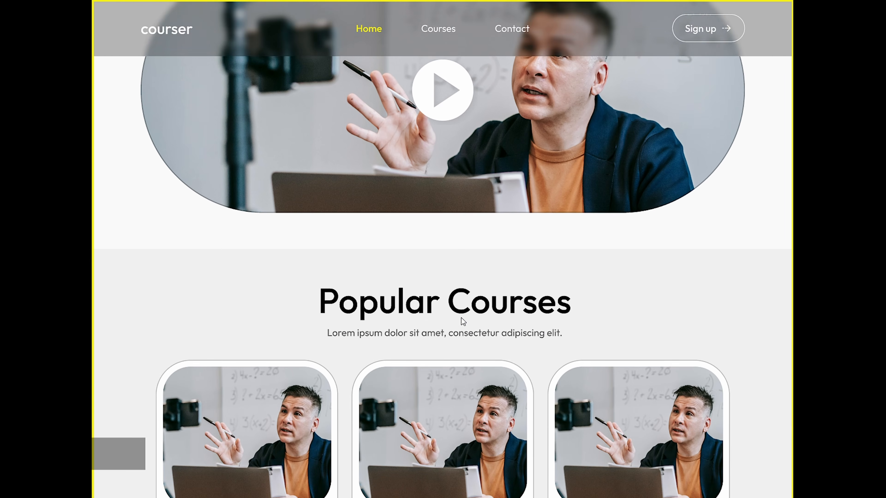
scroll(461, 321, "down", 6)
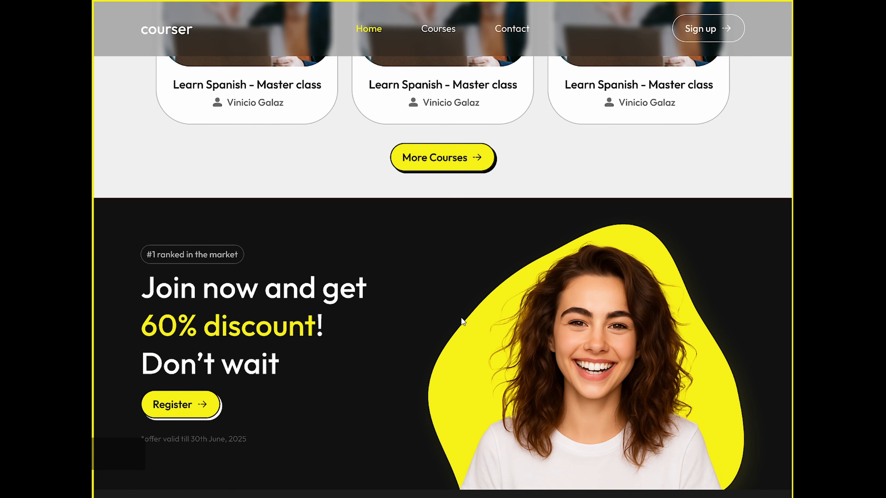
scroll(461, 318, "down", 3)
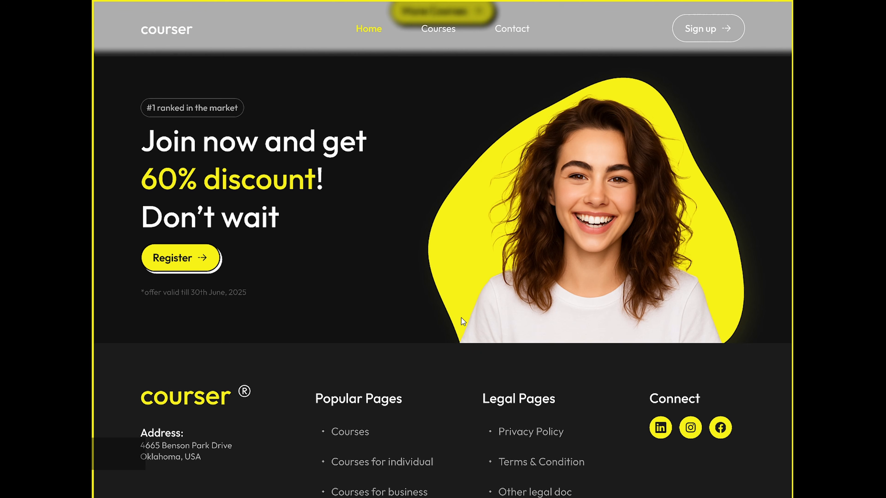
scroll(461, 318, "down", 3)
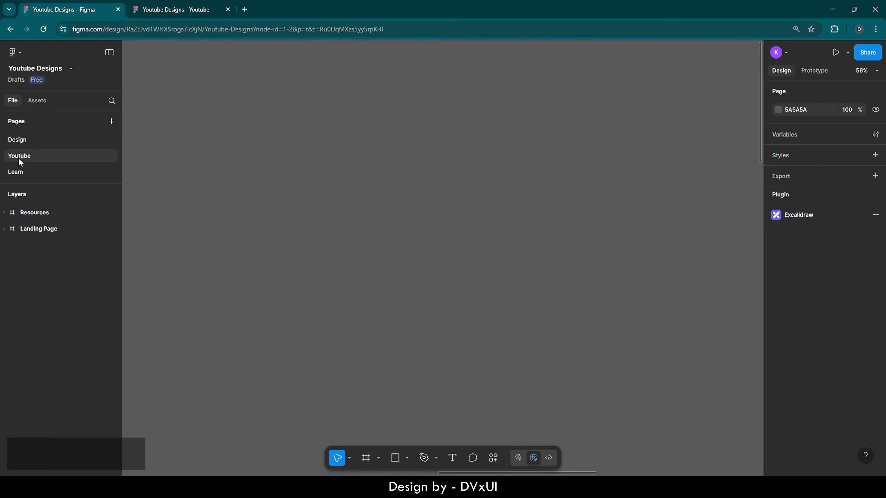
- Zoom to the Resources frame, then the Landing Page frame, and pan it to the left
double_click(11, 215)
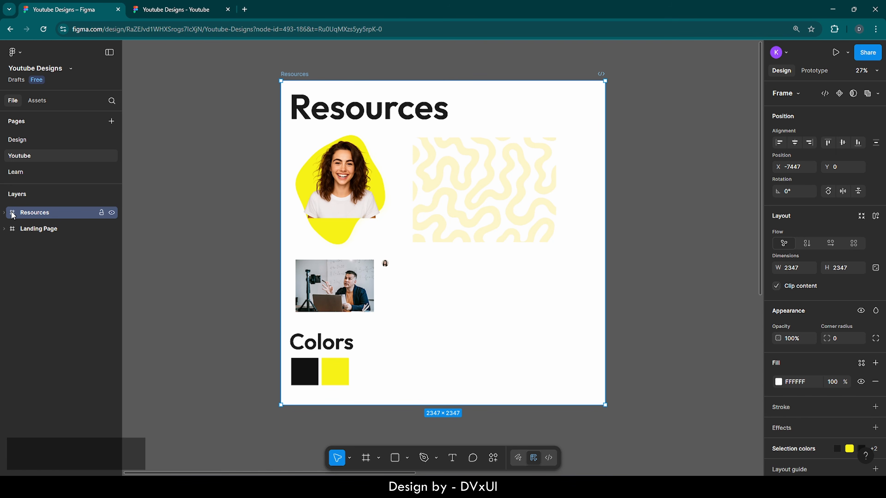
double_click(11, 230)
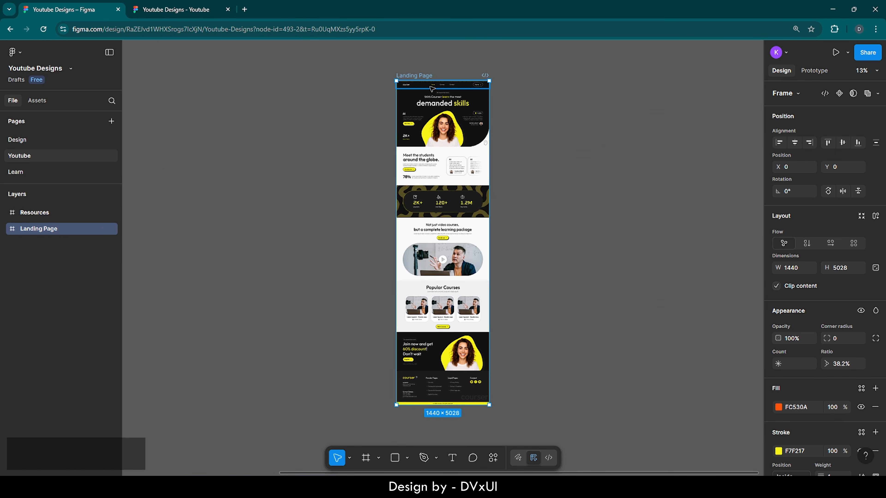
scroll(432, 88, "up", 2)
scroll(431, 88, "down", 3)
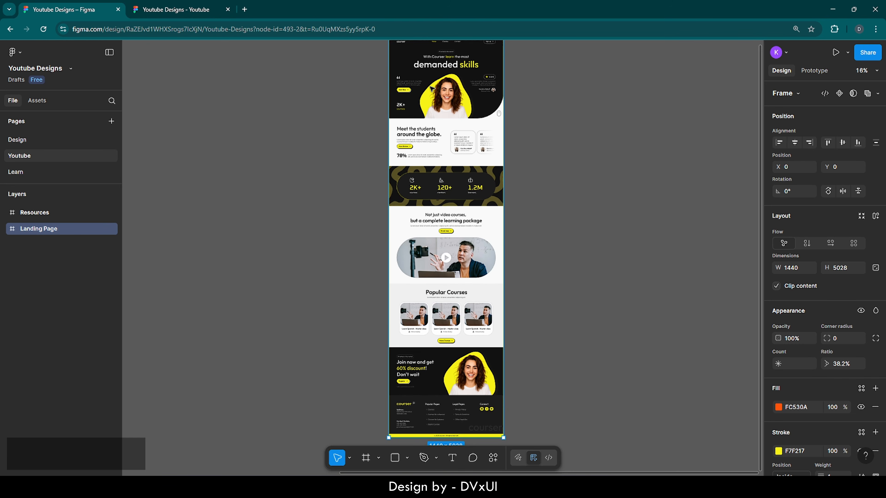
scroll(432, 88, "up", 2)
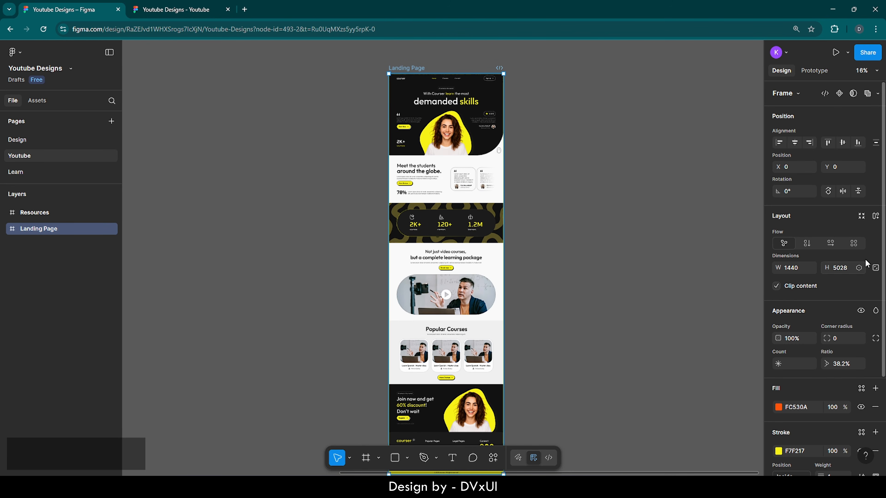
scroll(799, 293, "down", 3)
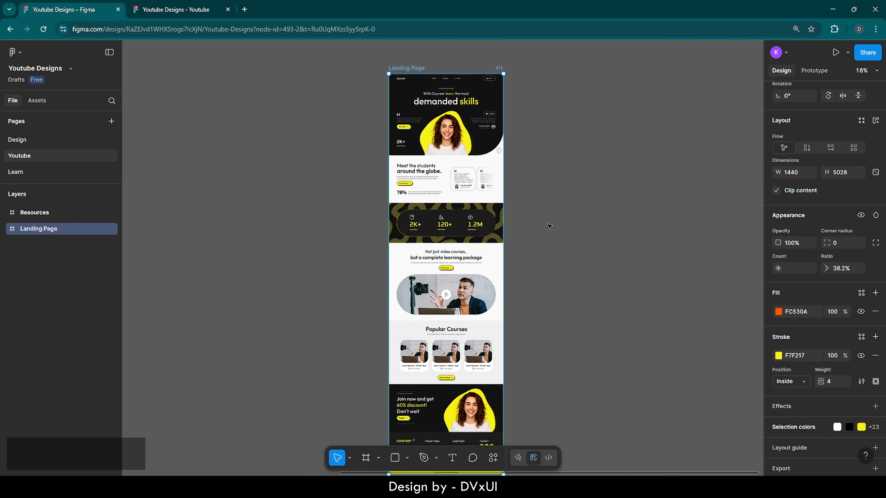
scroll(549, 227, "right", 10)
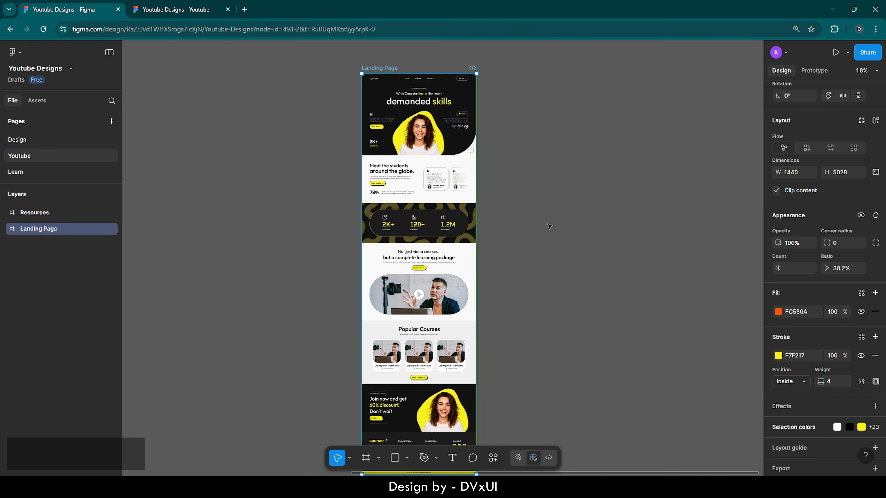
scroll(549, 226, "right", 6)
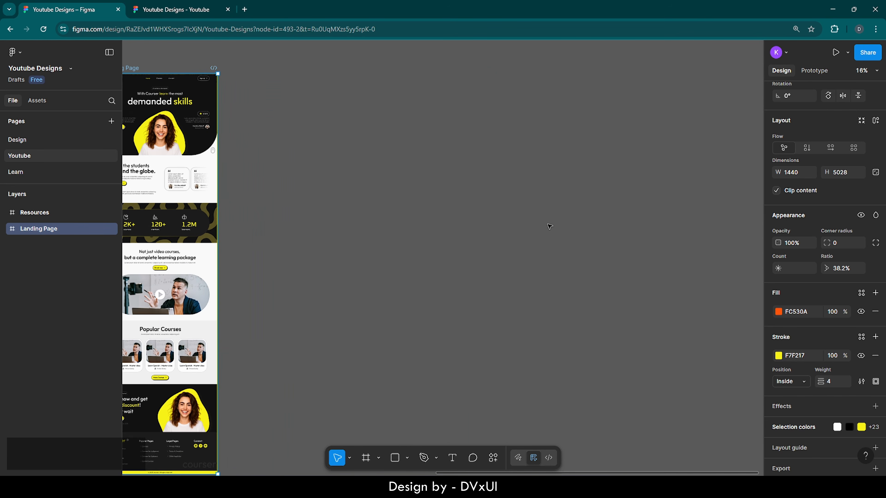
left_click(395, 458)
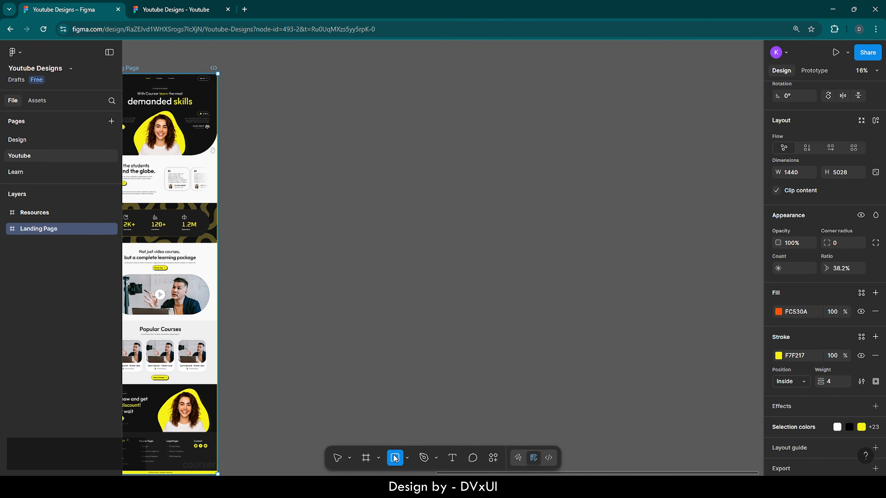
left_click(409, 227)
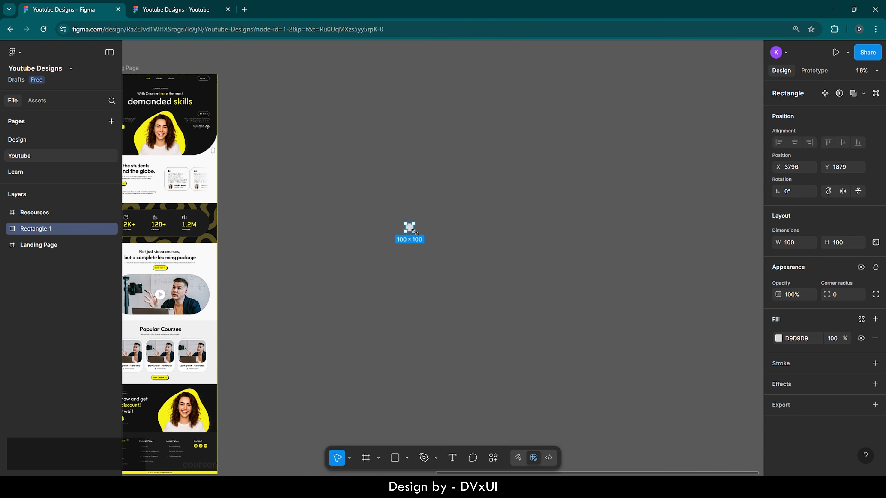
left_click_drag(413, 231, 518, 331)
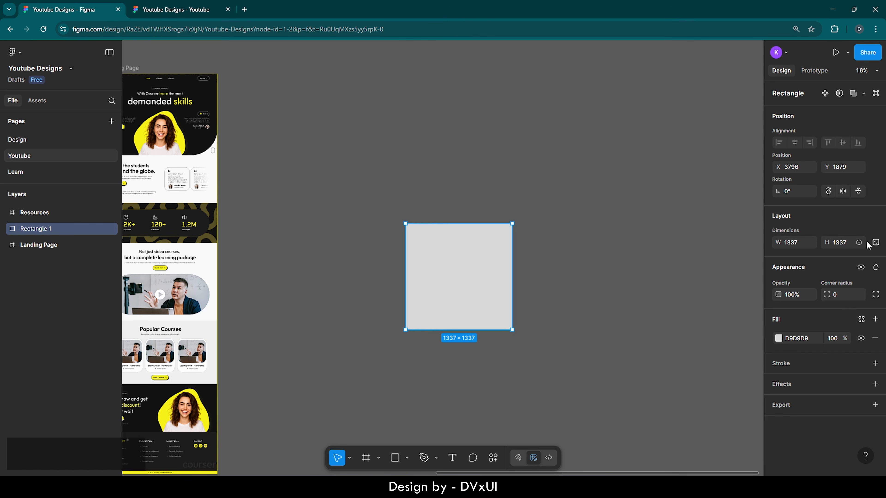
left_click(876, 243)
left_click(842, 297)
type("600")
key("Return")
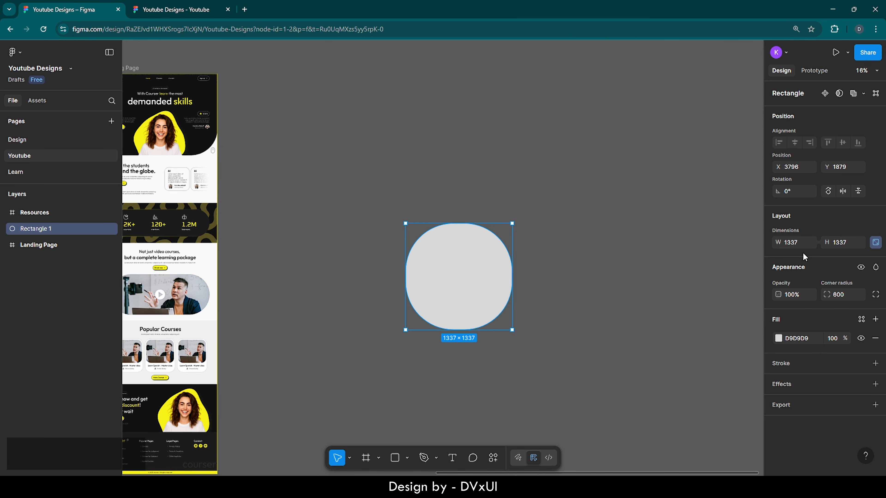
left_click(699, 293)
left_click(448, 264)
key("Delete")
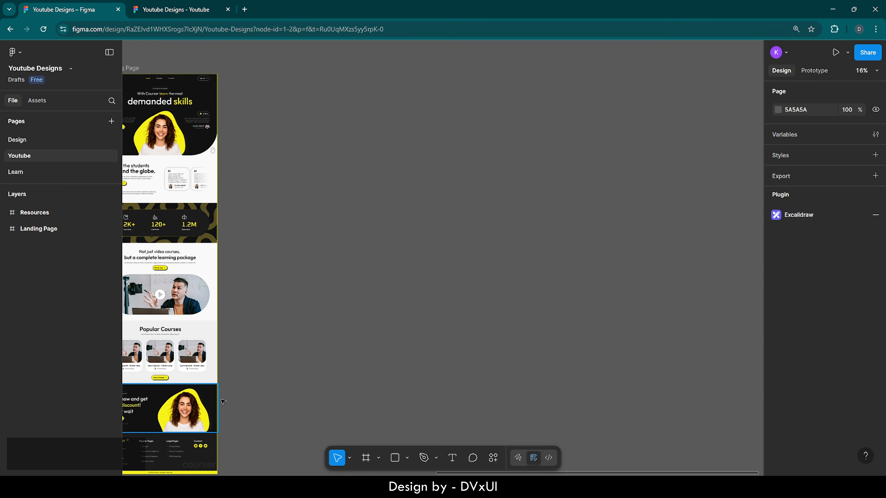
- Select both the Resources and Landing Page frames with Ctrl+A, then deselect them
scroll(391, 360, "right", 3)
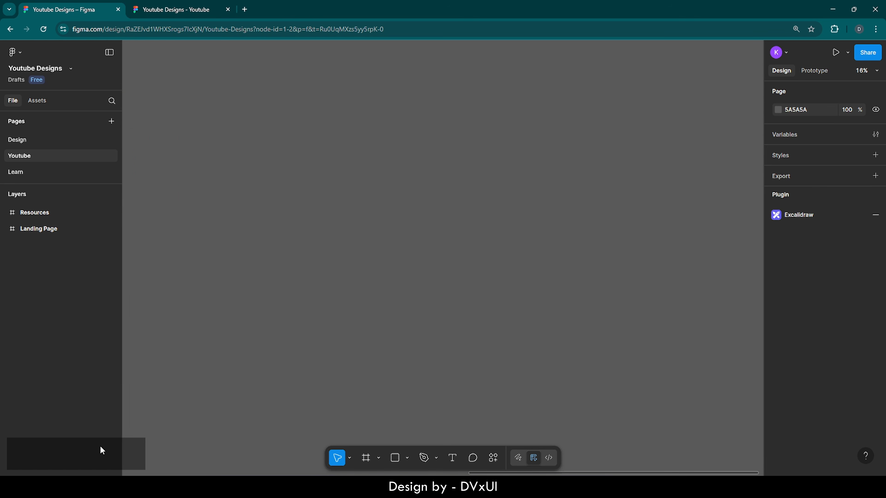
key("ctrl")
key("ctrl+a")
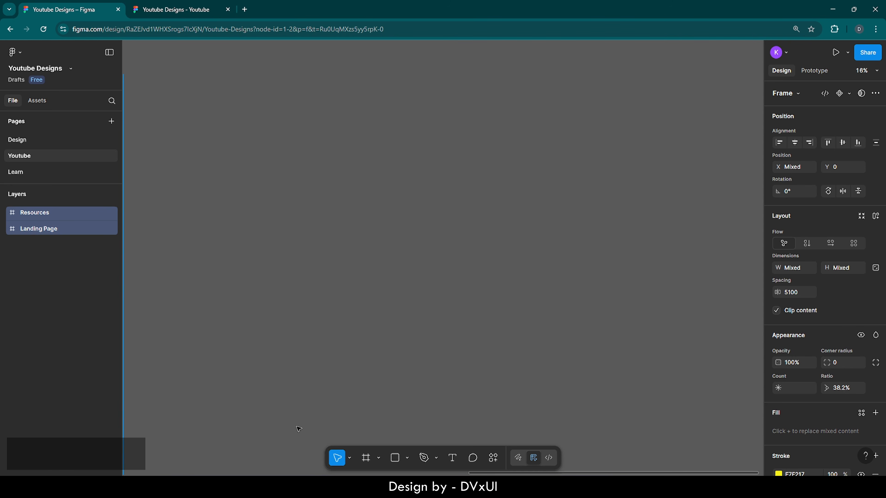
scroll(299, 429, "up", 4)
left_click(426, 395)
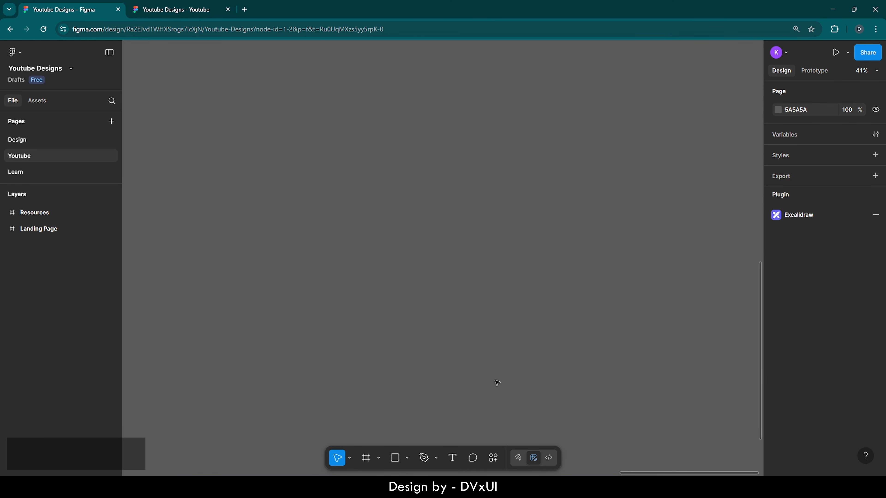
- Create a 1440×1024 Desktop preset frame, replacing a first deleted attempt
left_click(368, 459)
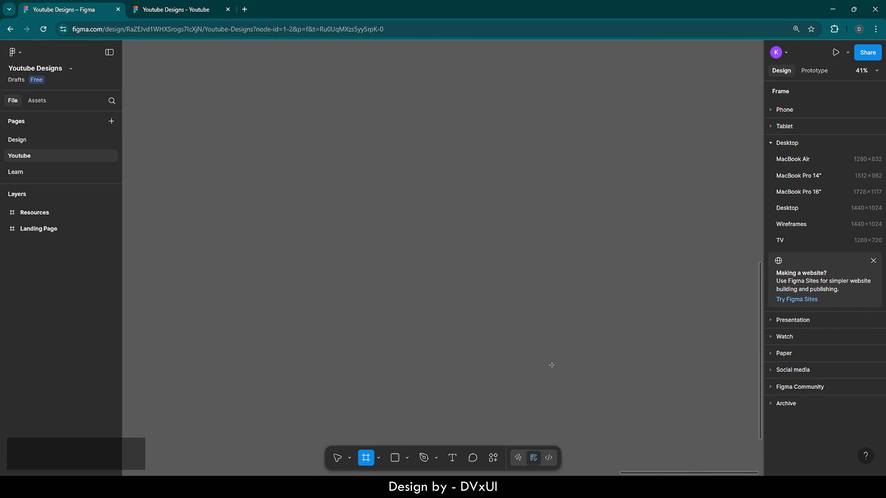
left_click(790, 209)
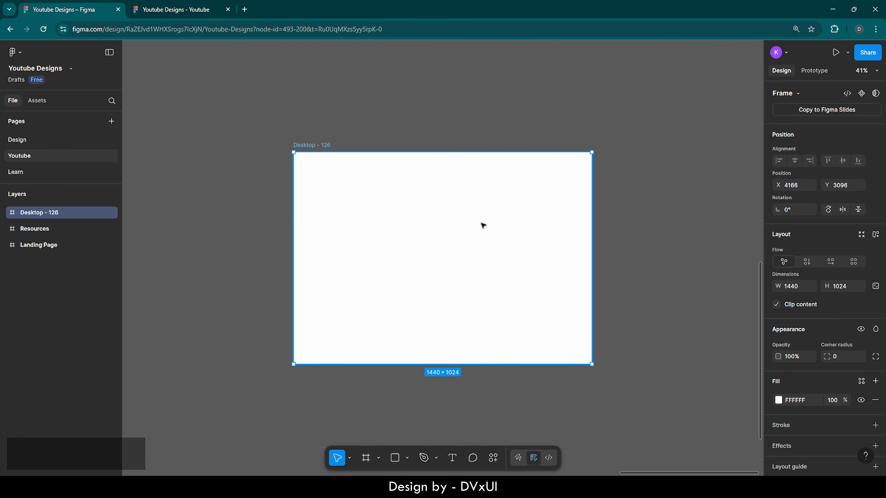
key("Delete")
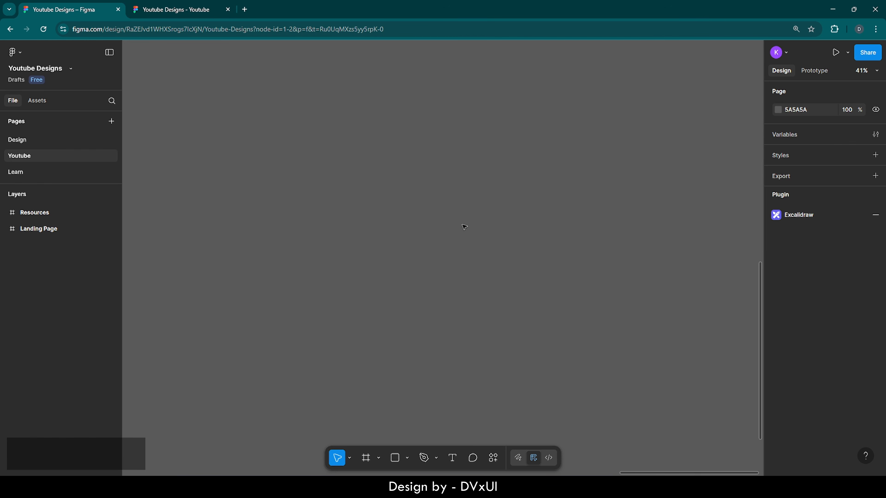
key("f")
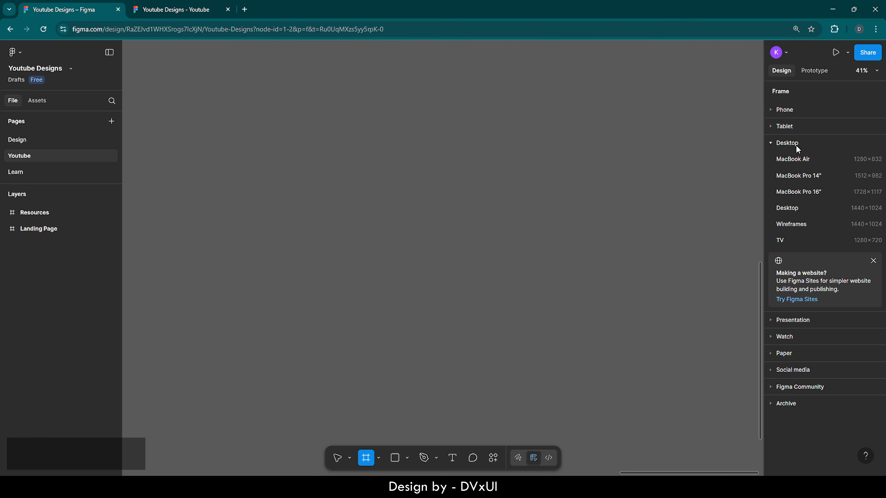
left_click(792, 208)
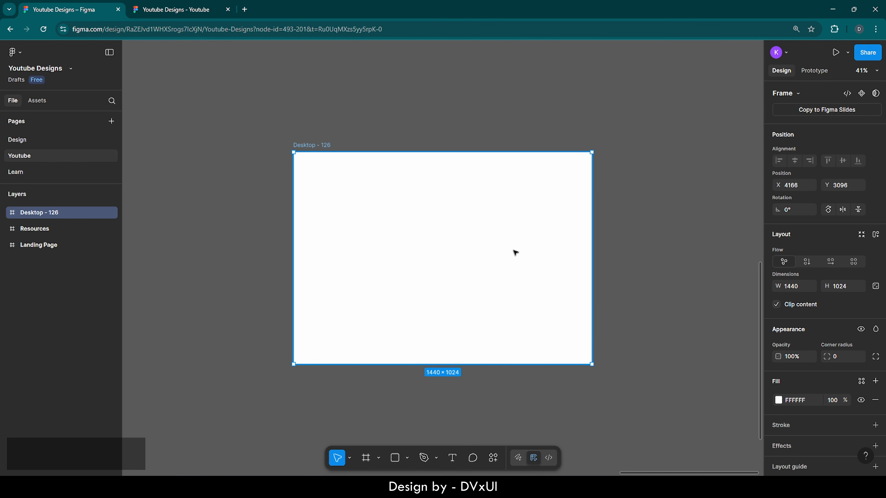
- Zoom to fit the Desktop frame and change its fill to 121212
key("shift")
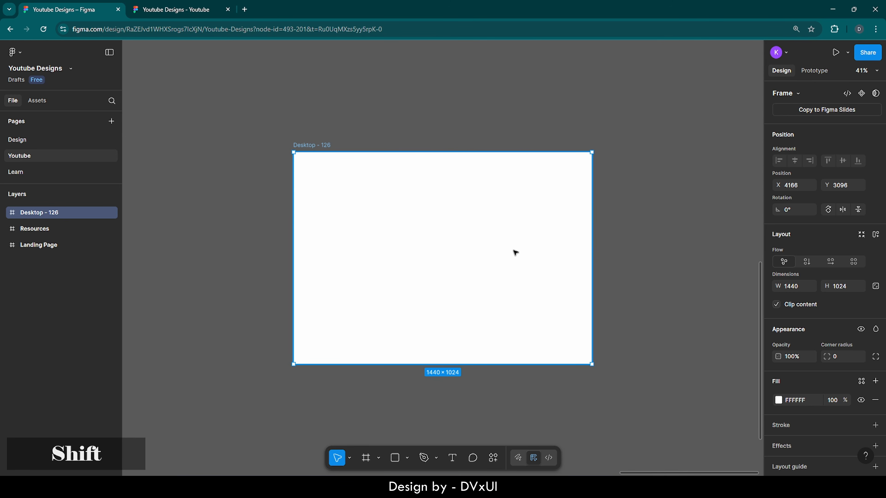
key("shift+2")
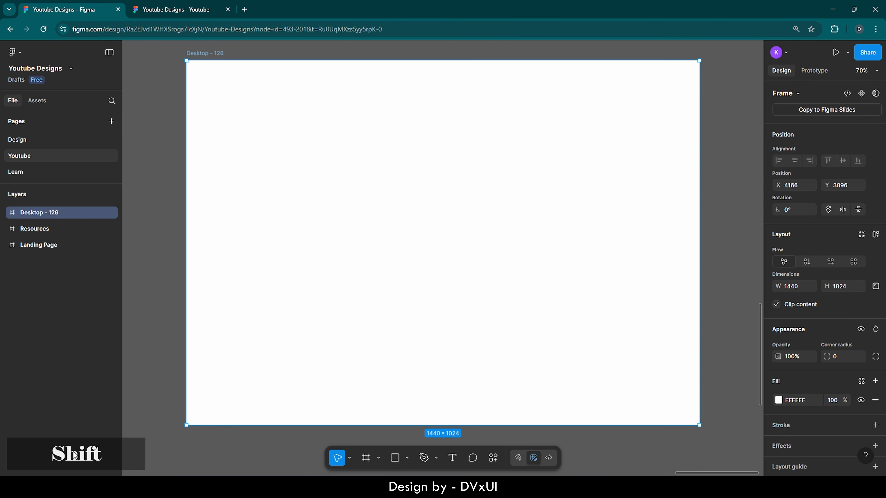
key("shift+2")
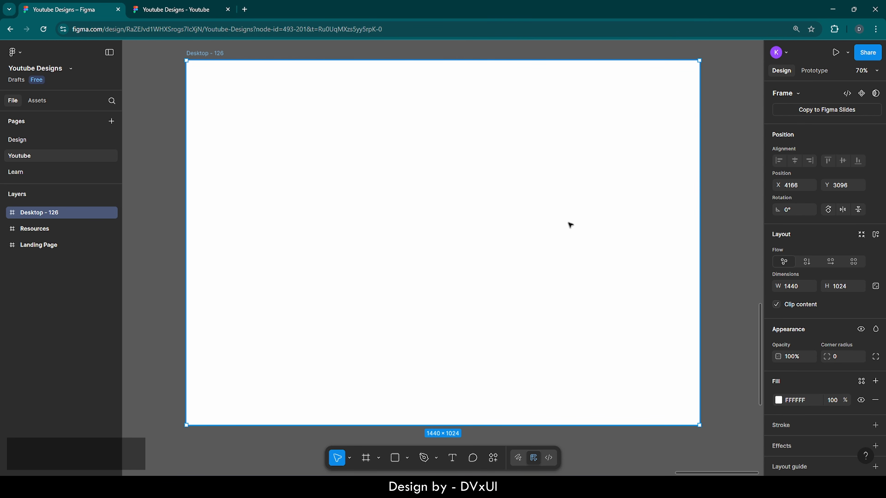
scroll(785, 354, "down", 2)
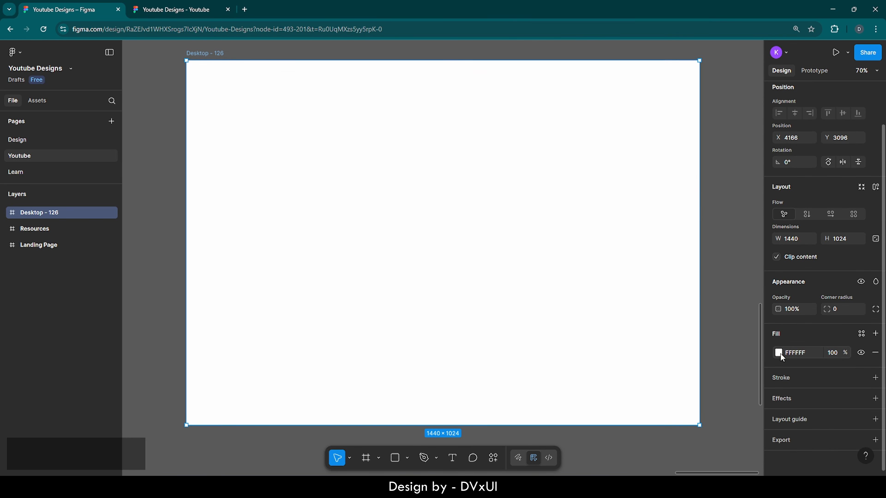
left_click(796, 354)
type("121212")
key("Return")
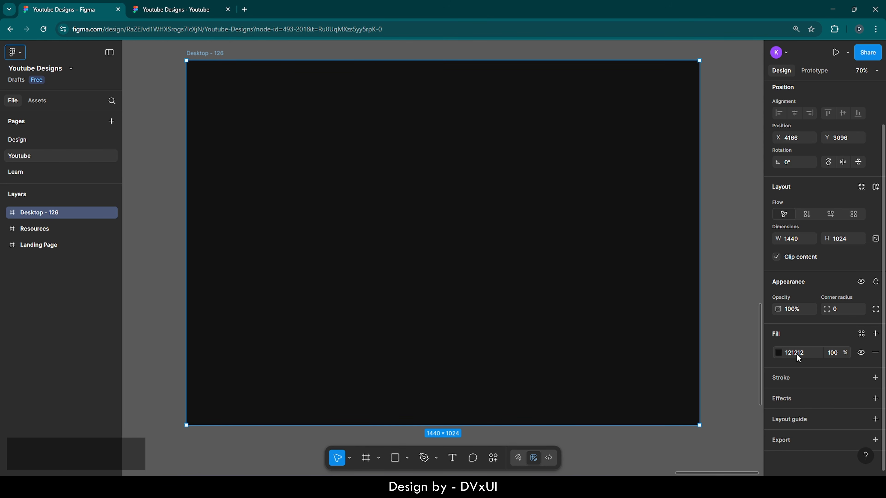
- Add a Columns layout guide with count 16 and margin 100 to the frame
left_click(789, 419)
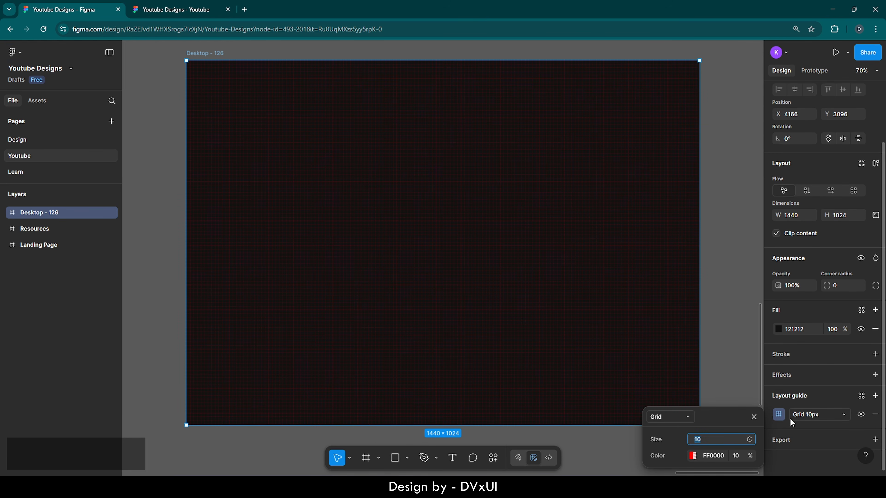
left_click(684, 414)
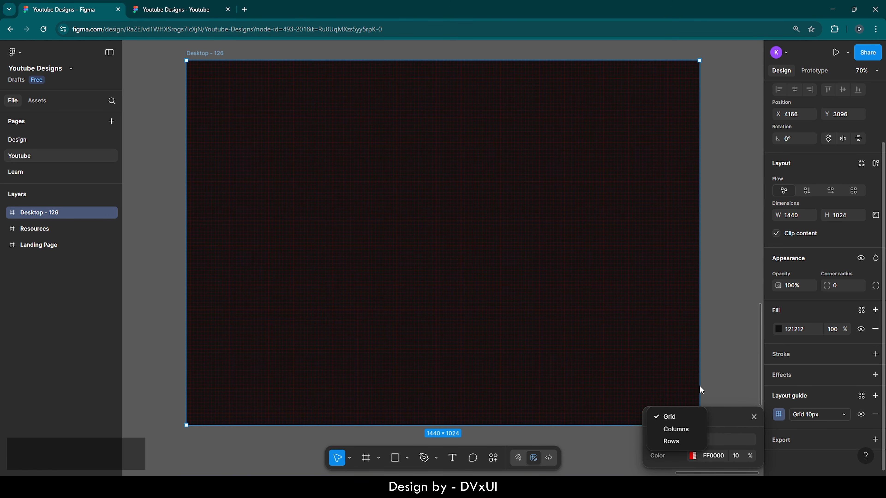
left_click(673, 429)
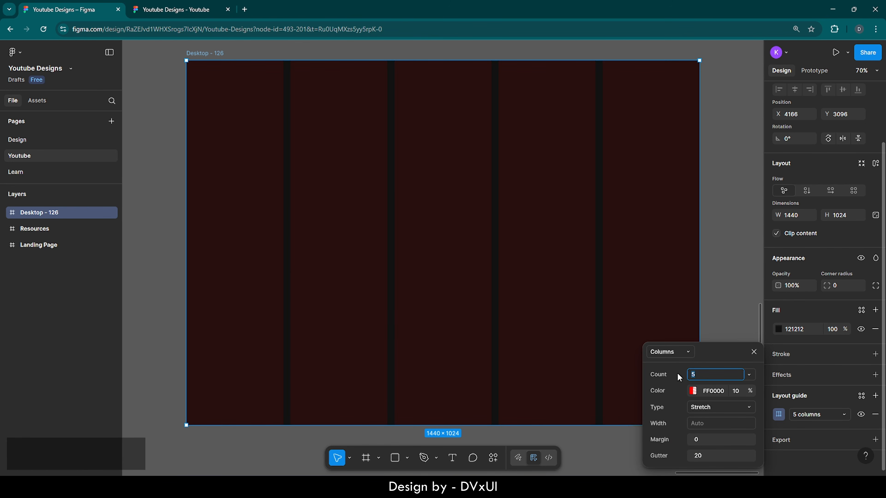
type("16")
key("Return")
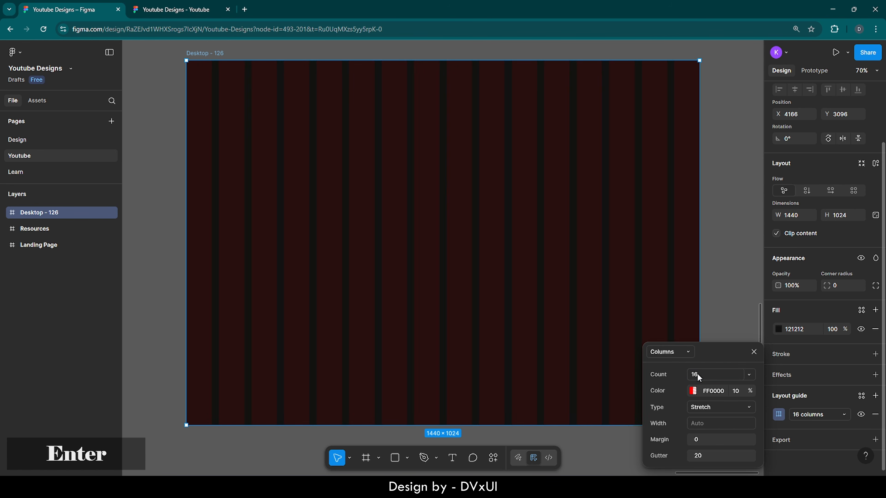
left_click(701, 439)
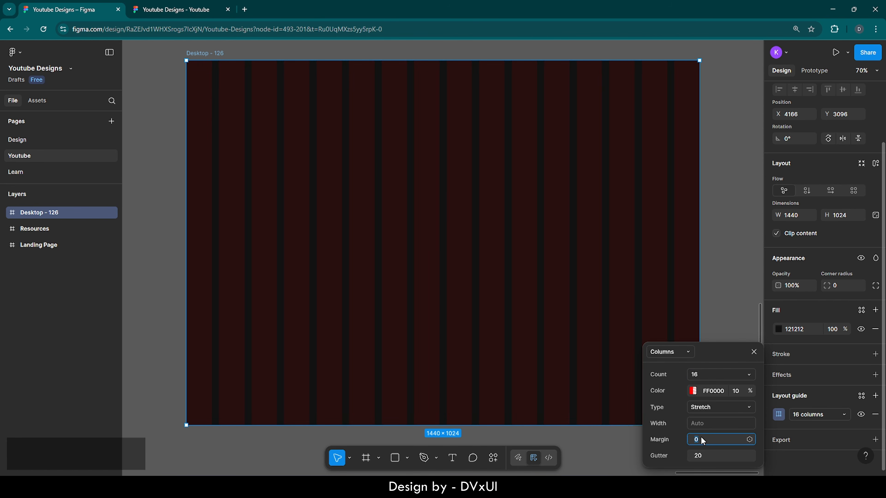
key("BackSpace")
type("100")
key("Return")
left_click(743, 292)
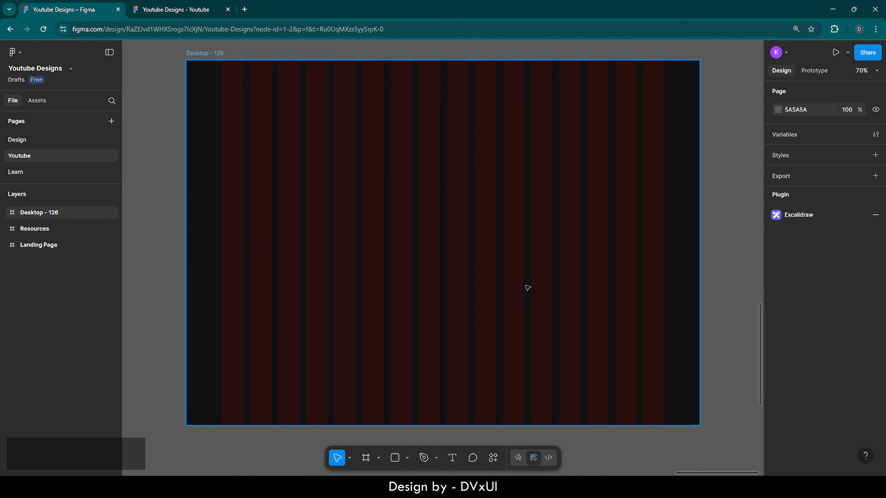
- Load redoui.com in a new Chrome tab, trimming the autocompleted topic path
left_click(244, 10)
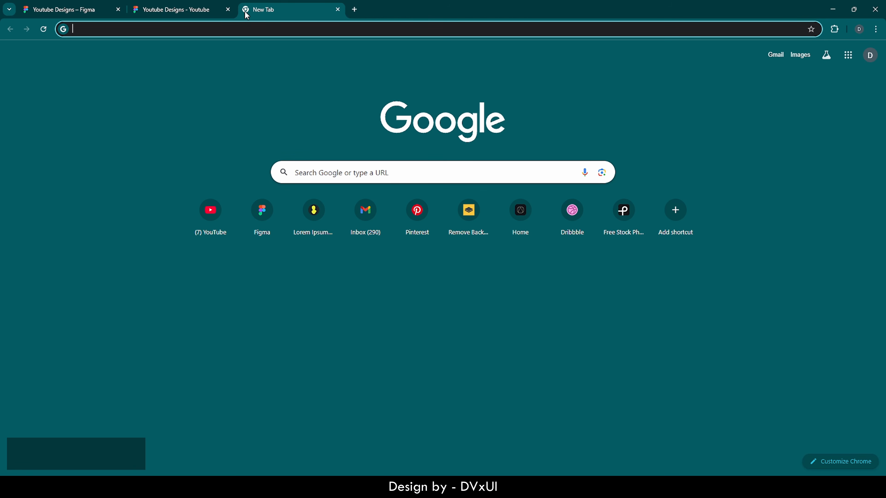
type("redo")
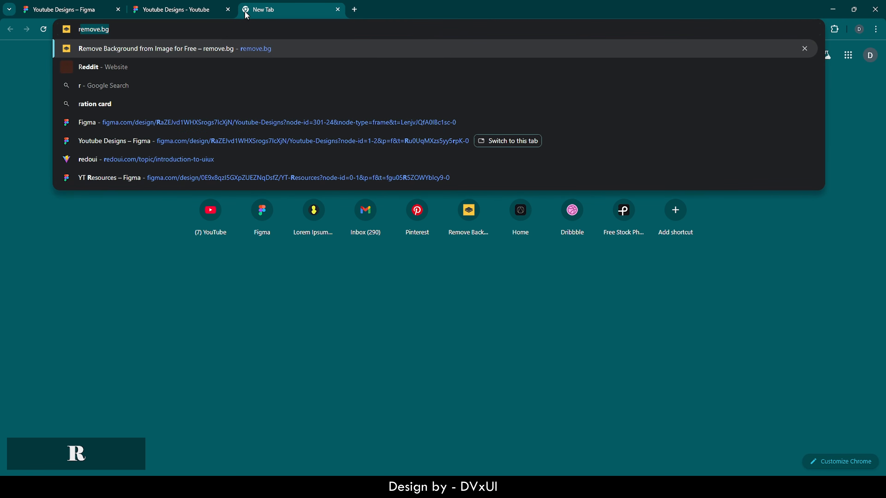
type("ui.com")
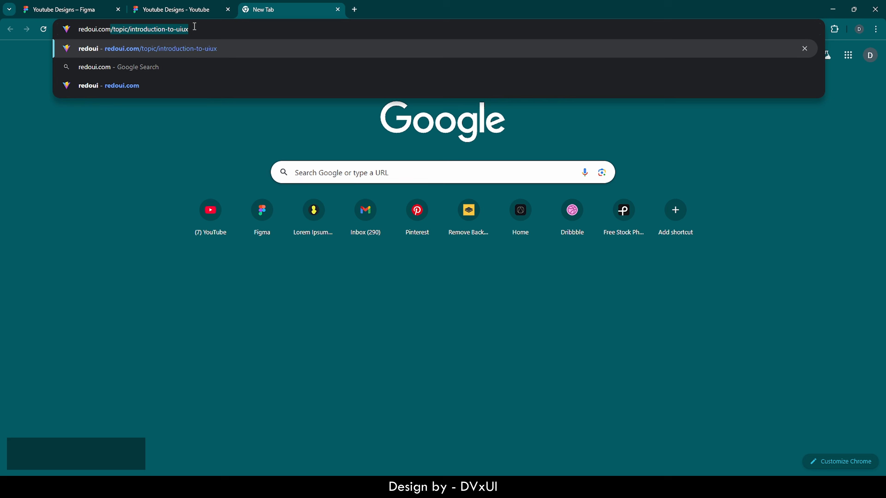
key("Right")
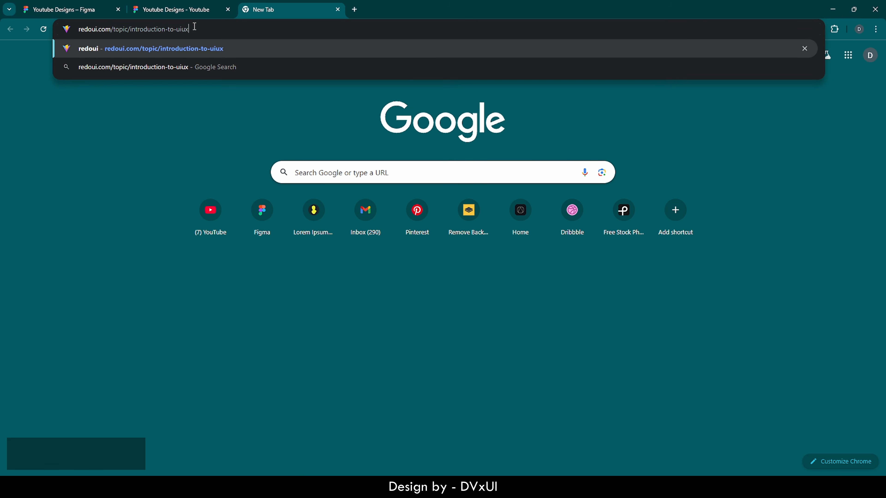
left_click_drag(201, 31, 111, 30)
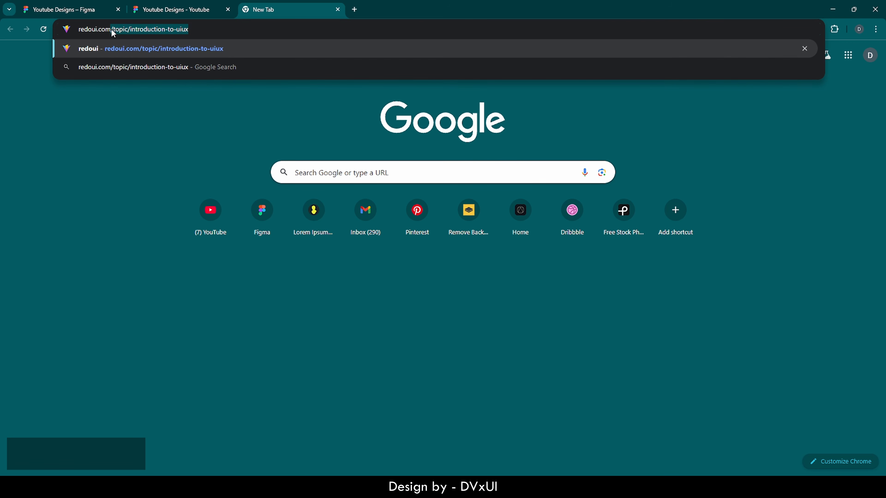
key("BackSpace")
key("Return")
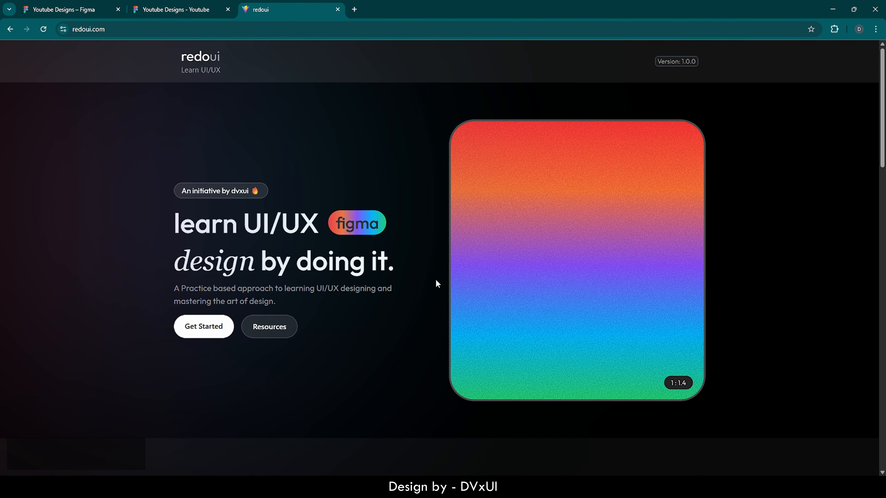
- Scroll down the redoui homepage to The Roadmap course cards
scroll(437, 283, "down", 4)
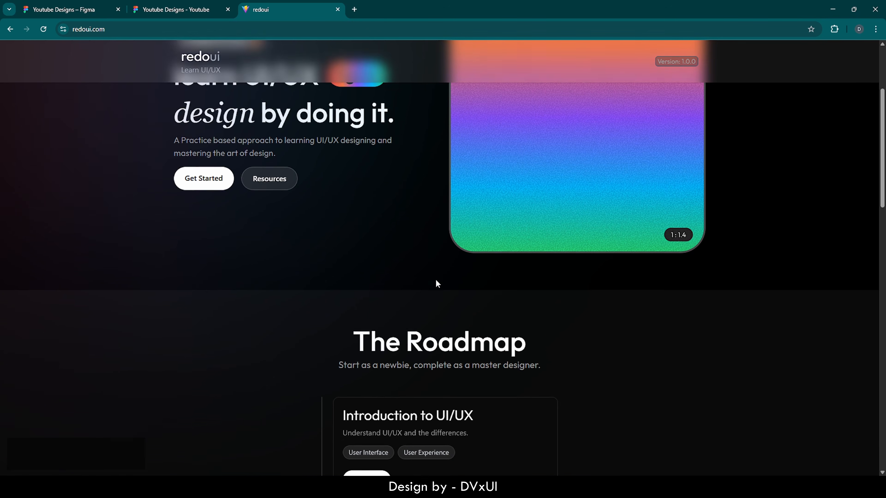
scroll(436, 282, "down", 4)
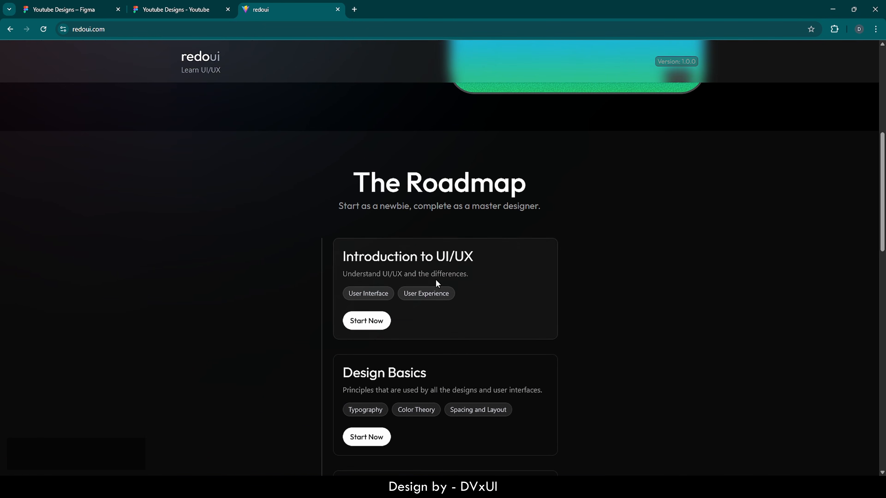
scroll(437, 283, "down", 1)
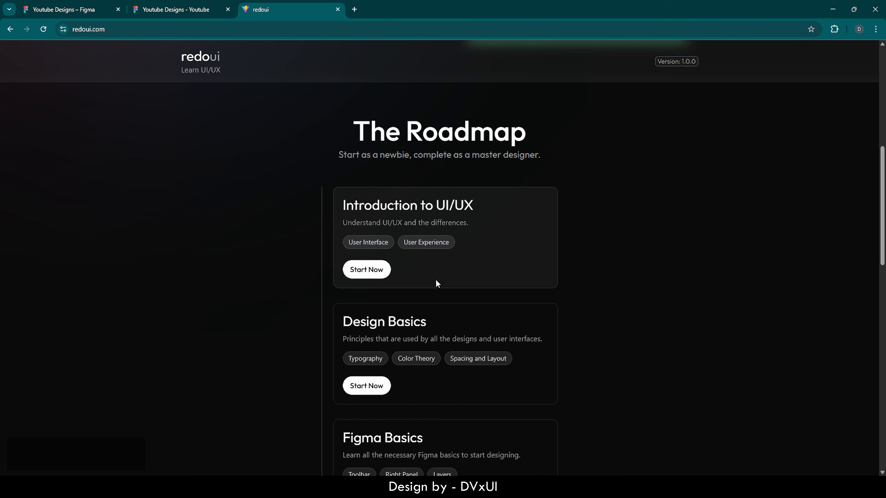
scroll(437, 283, "down", 1)
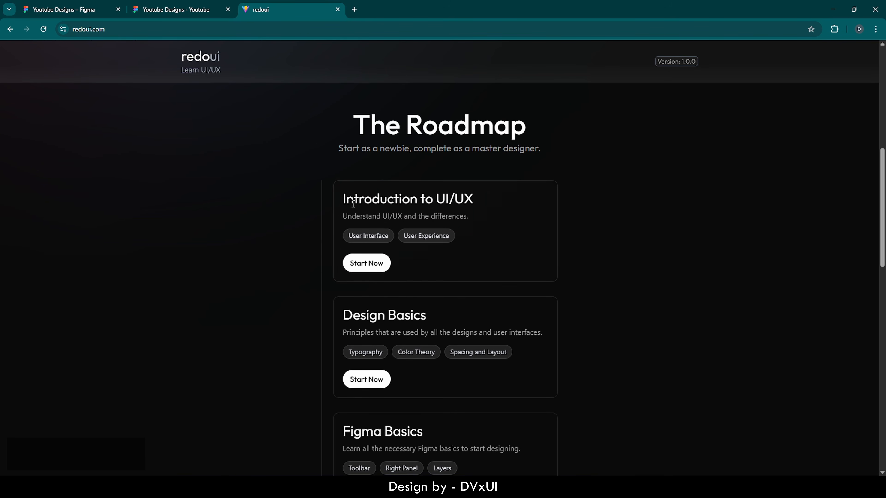
scroll(443, 221, "down", 1)
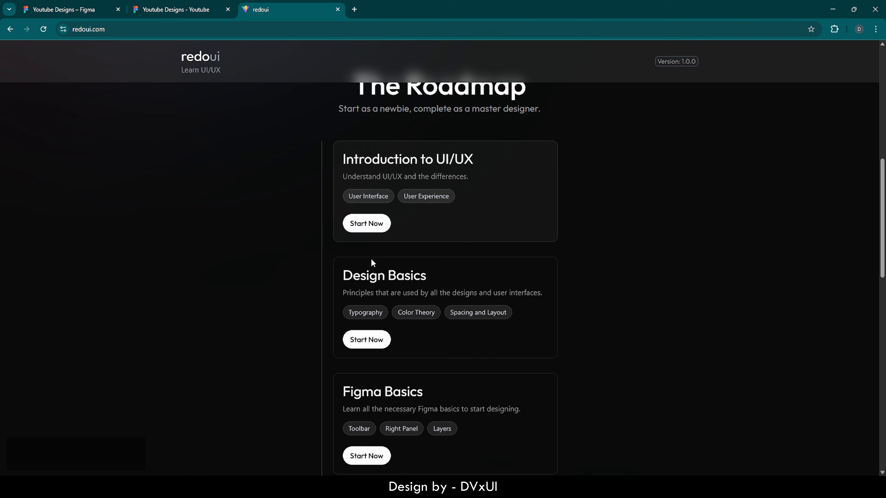
scroll(368, 276, "down", 1)
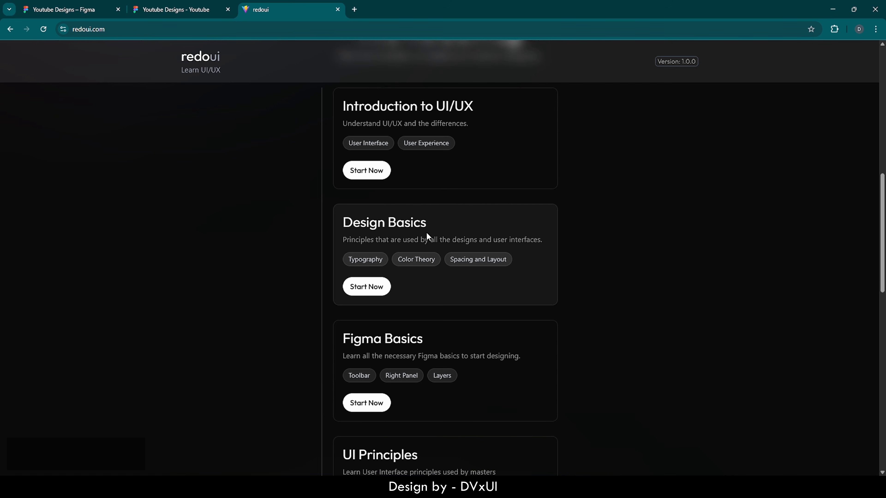
- Open Design Basics, then its Typography card to reach the Font Size lesson
left_click(367, 288)
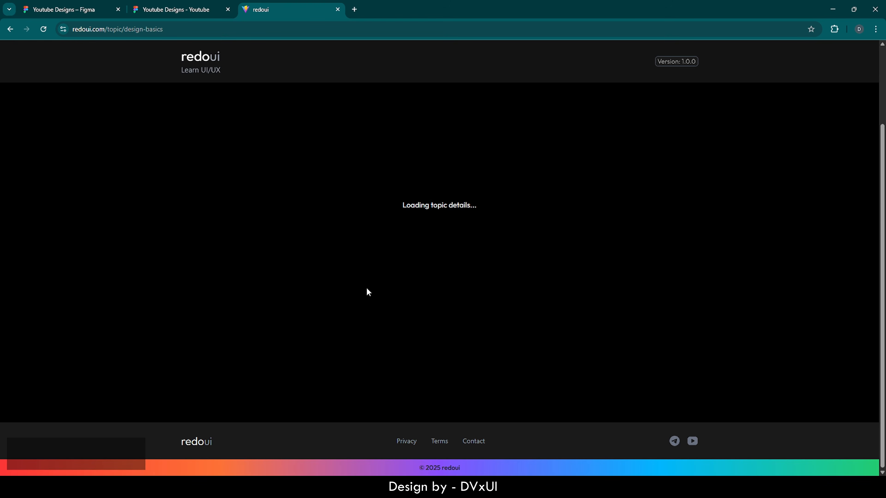
scroll(446, 249, "up", 1)
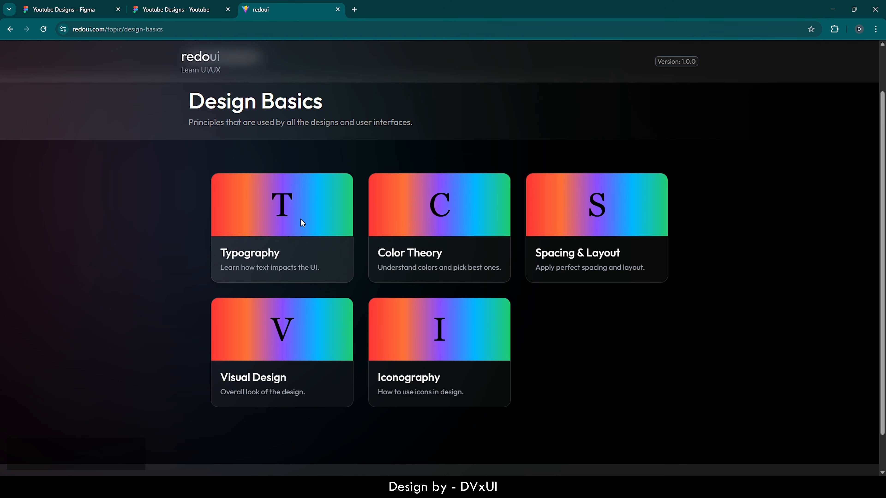
scroll(411, 139, "up", 2)
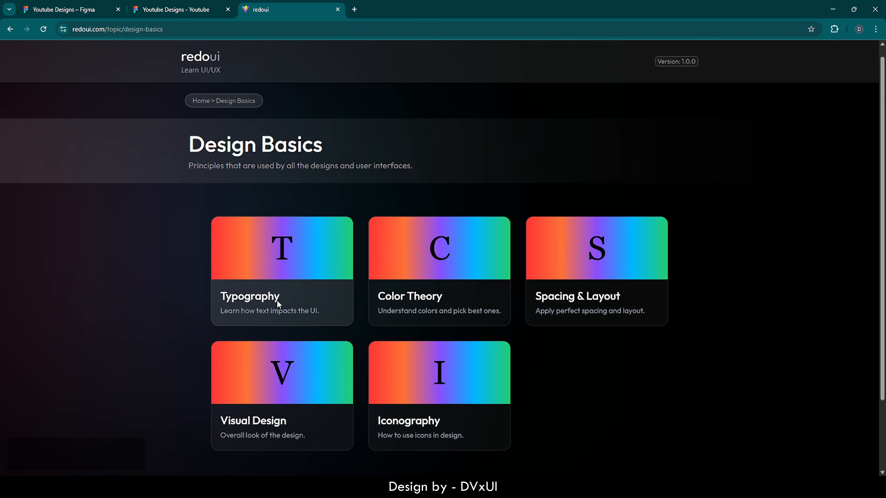
left_click(289, 286)
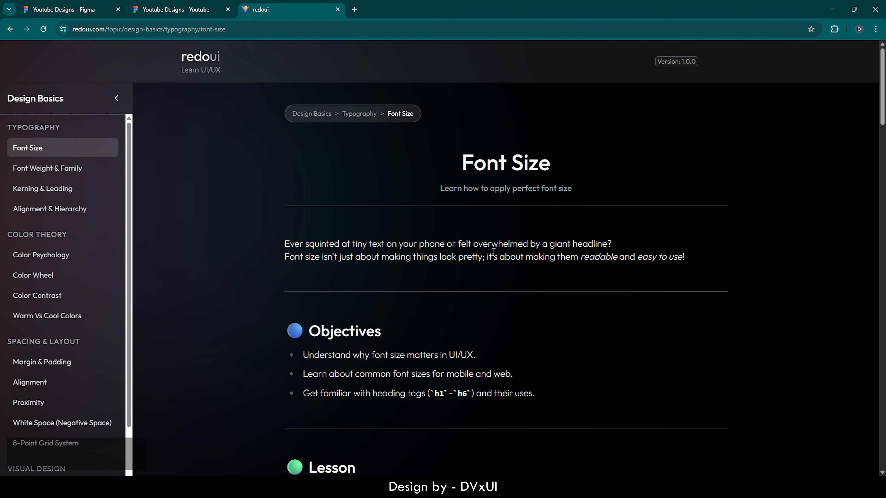
scroll(483, 297, "down", 4)
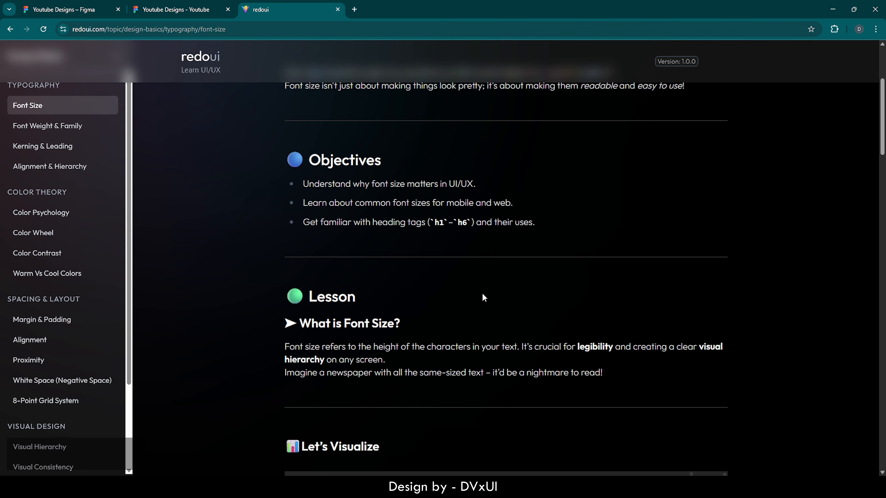
scroll(483, 297, "down", 3)
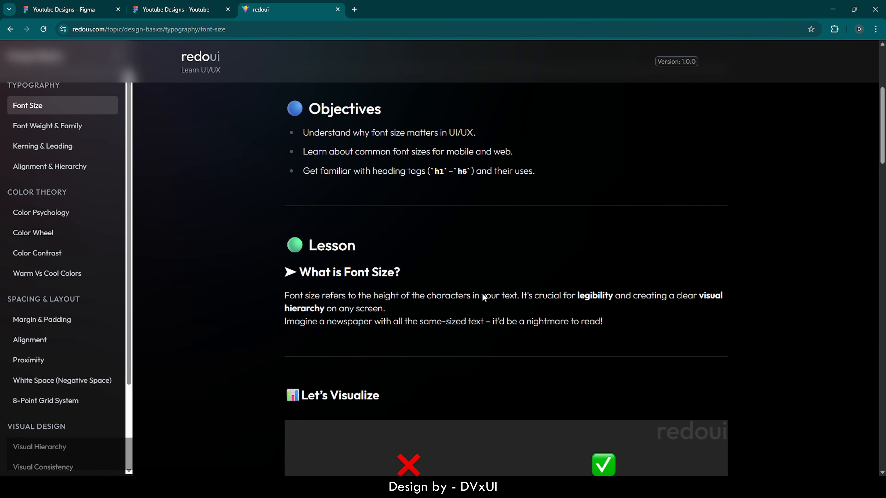
scroll(484, 297, "down", 2)
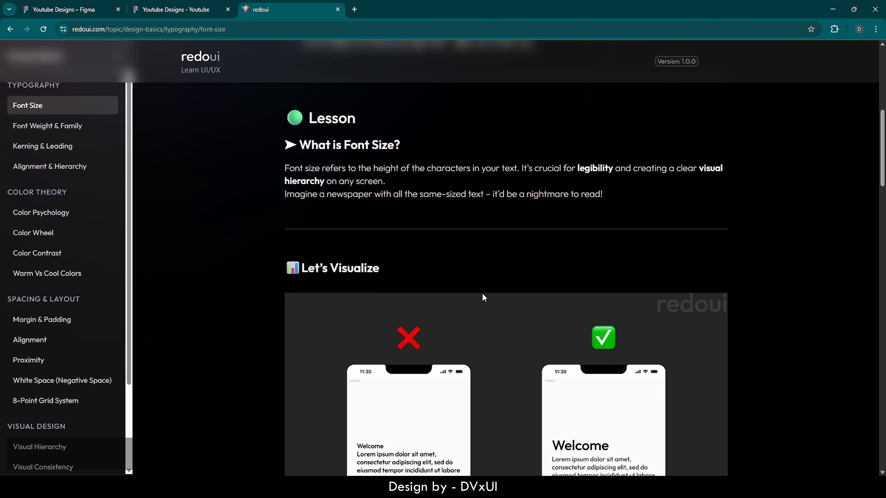
scroll(483, 298, "down", 3)
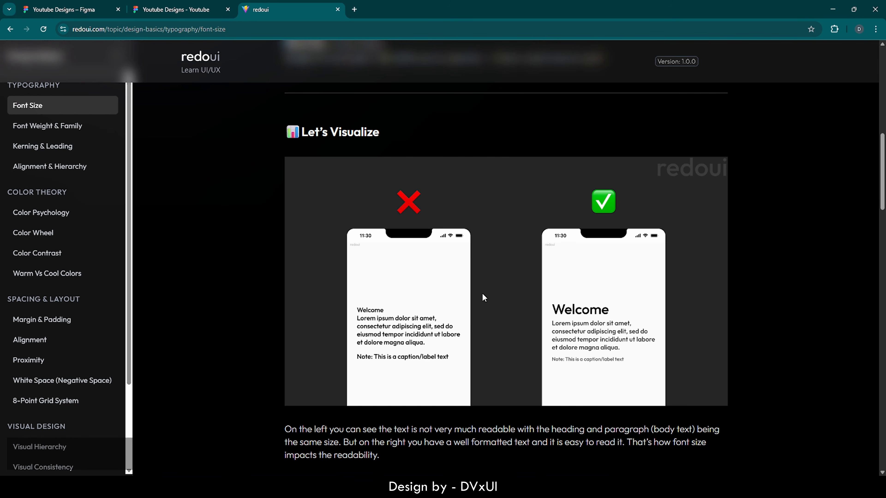
scroll(483, 297, "down", 3)
scroll(483, 294, "down", 4)
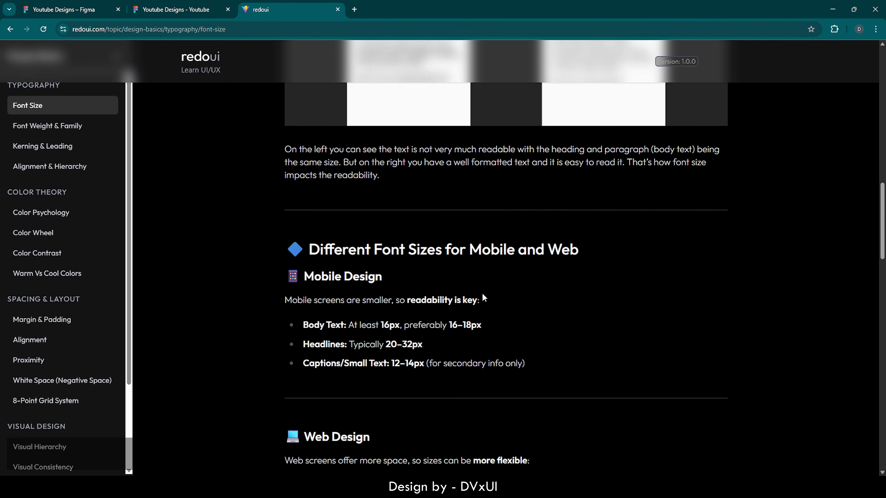
scroll(398, 299, "down", 1)
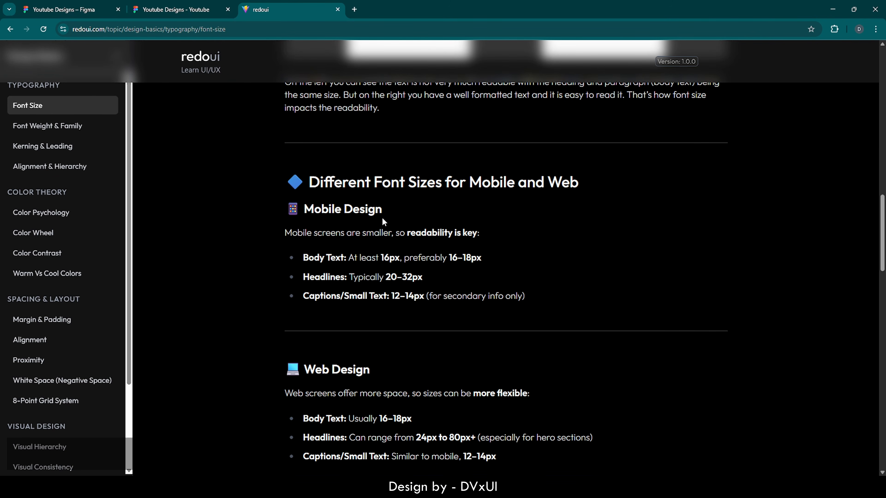
left_click_drag(304, 208, 387, 209)
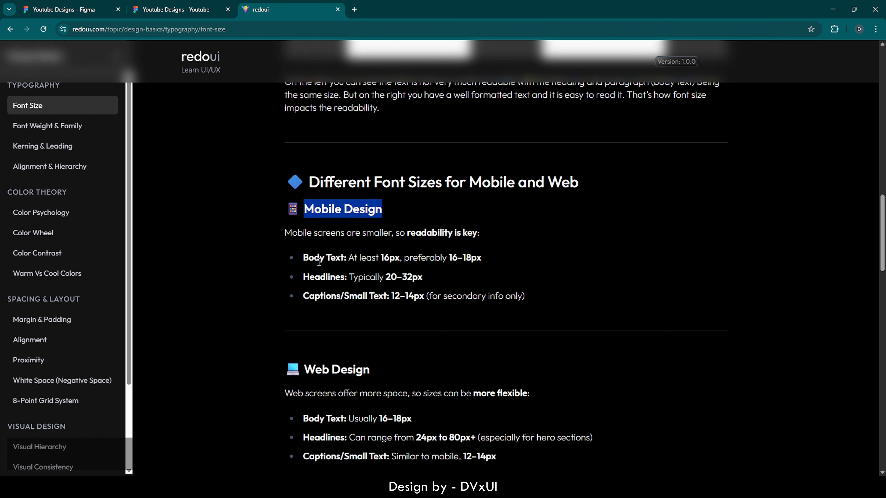
left_click_drag(303, 257, 397, 257)
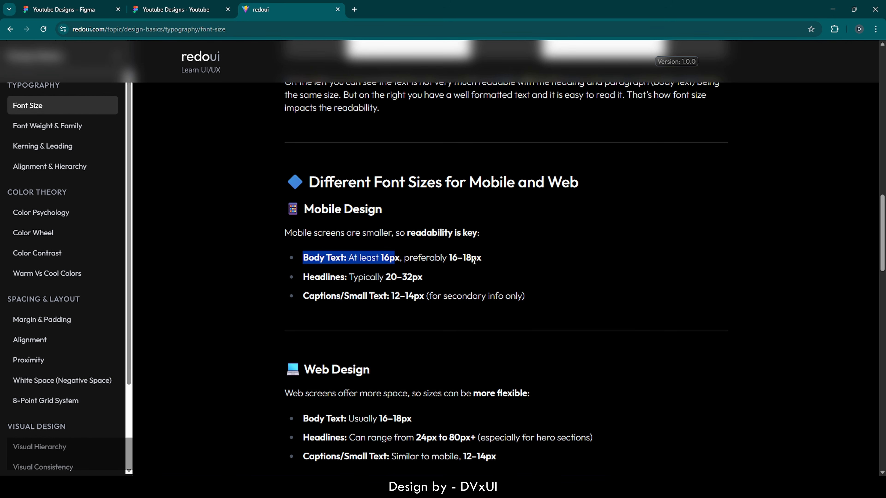
left_click(72, 34)
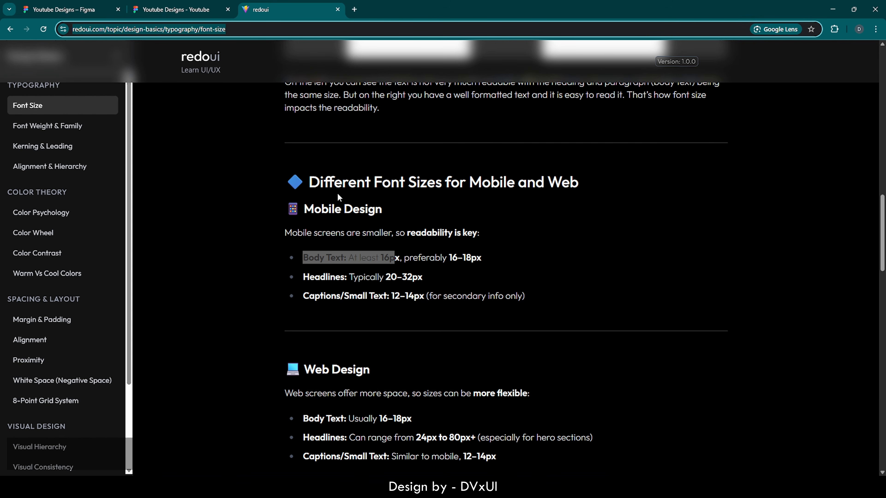
scroll(337, 195, "up", 4)
scroll(336, 194, "up", 10)
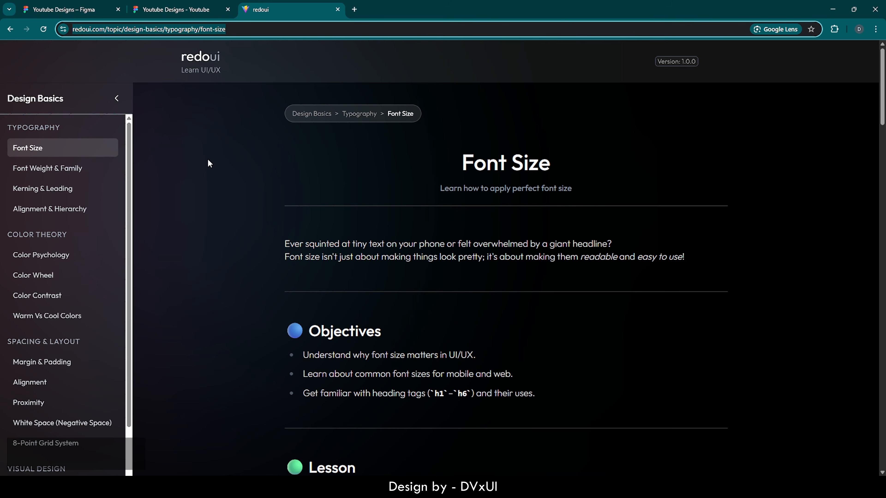
left_click_drag(129, 143, 125, 189)
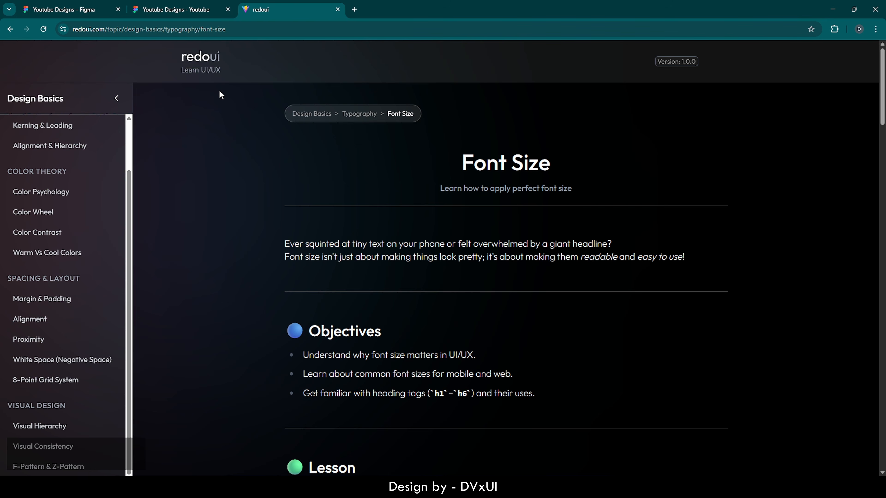
- Return to the redoui home page and click into the feedback form's email and suggestion fields
left_click(206, 60)
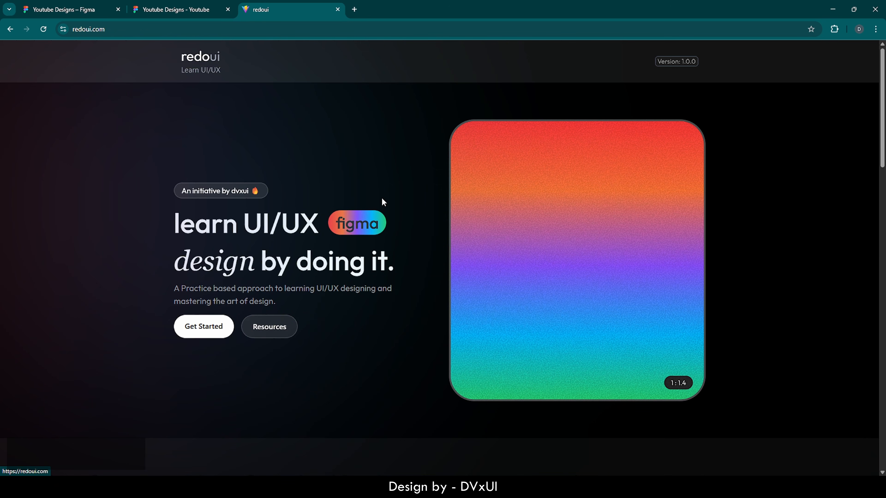
left_click_drag(880, 71, 863, 429)
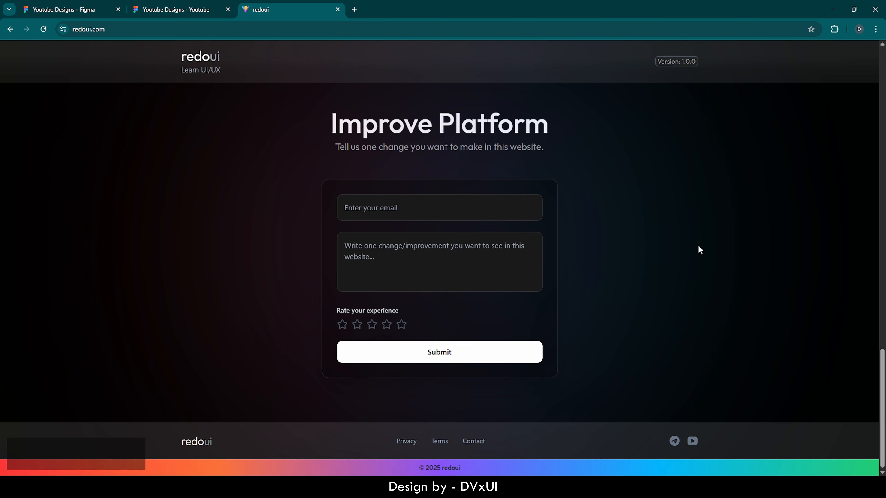
left_click(386, 206)
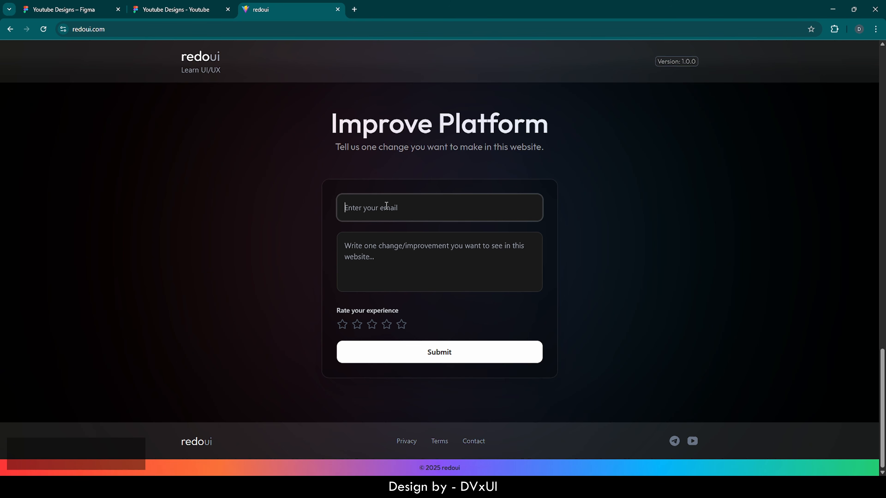
left_click(395, 262)
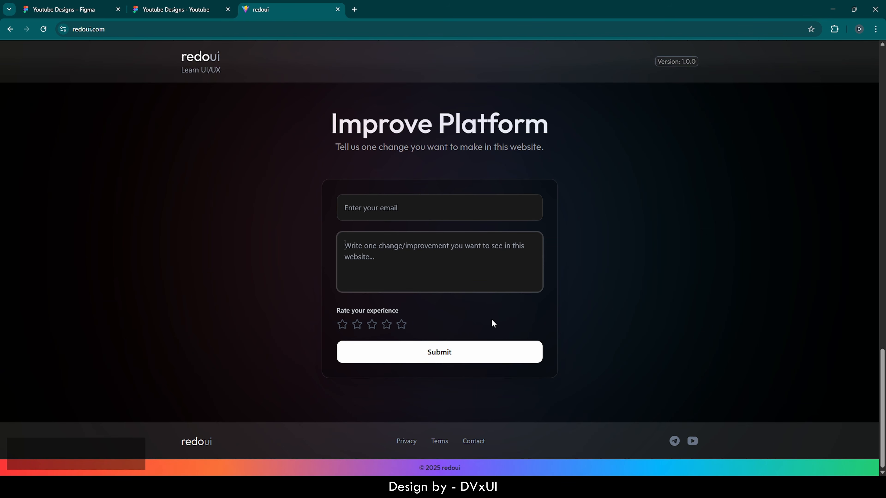
- Scroll back up to the redoui course cards
scroll(492, 323, "up", 1)
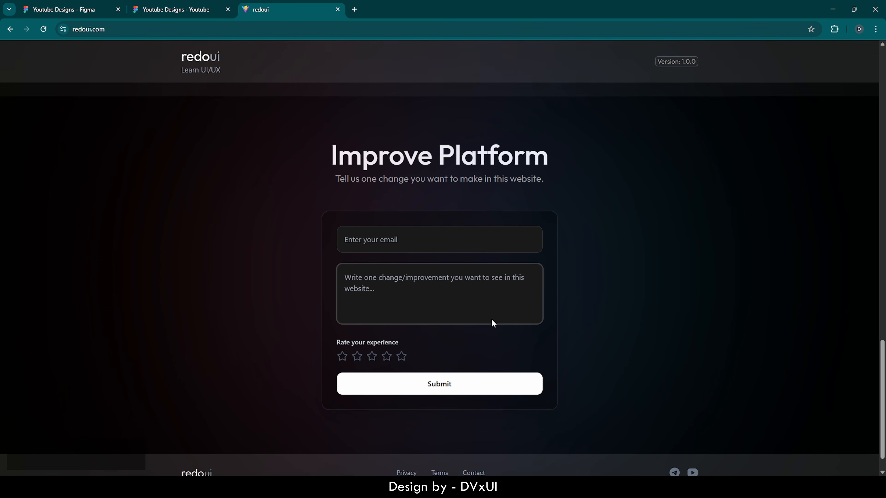
scroll(493, 323, "up", 1)
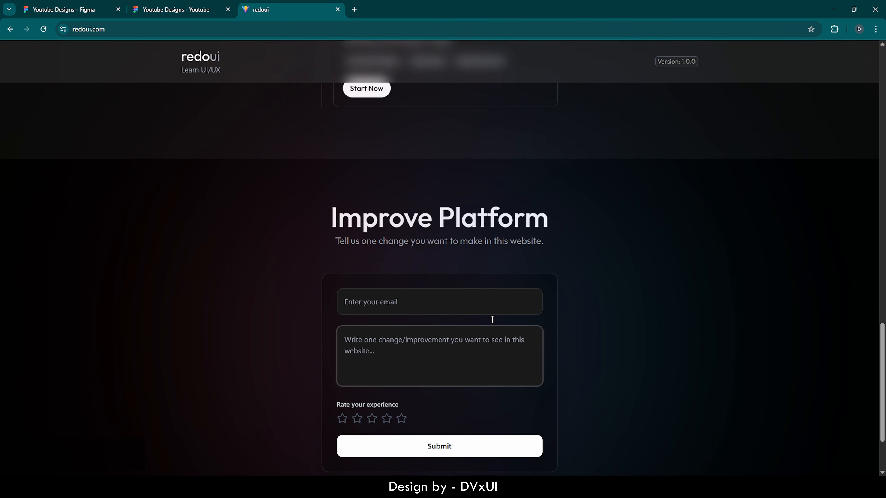
scroll(492, 320, "up", 3)
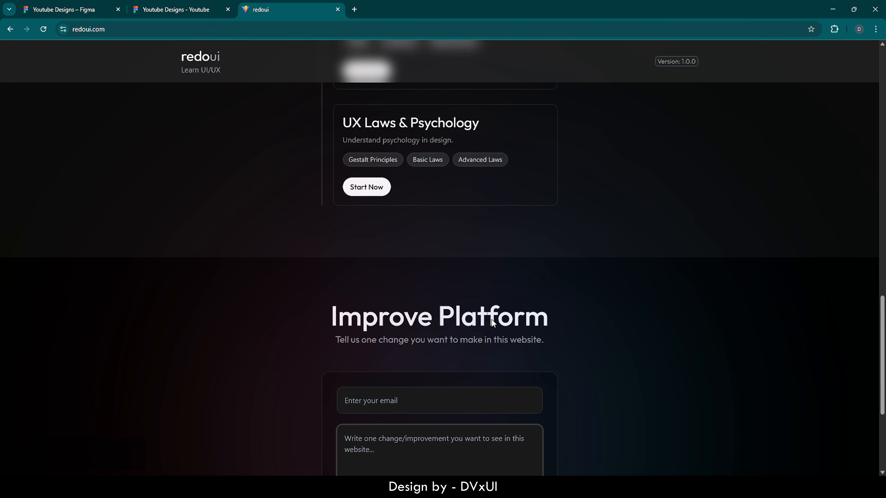
scroll(492, 320, "up", 2)
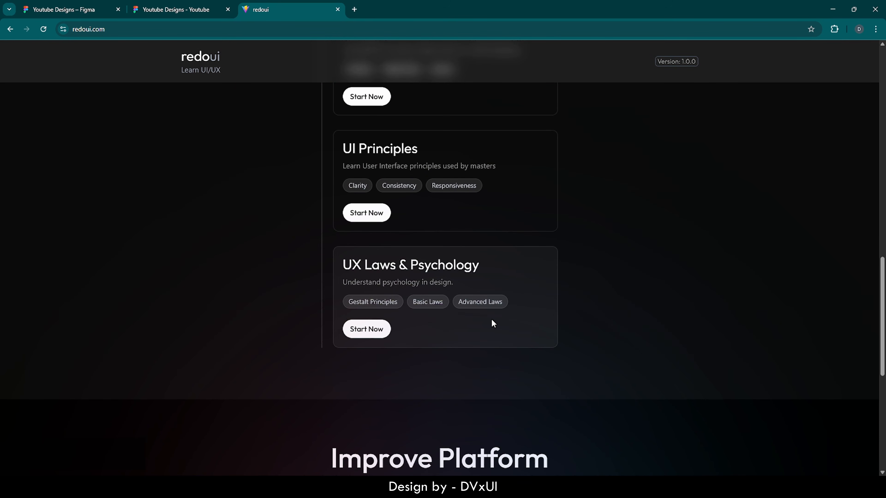
scroll(493, 323, "up", 1)
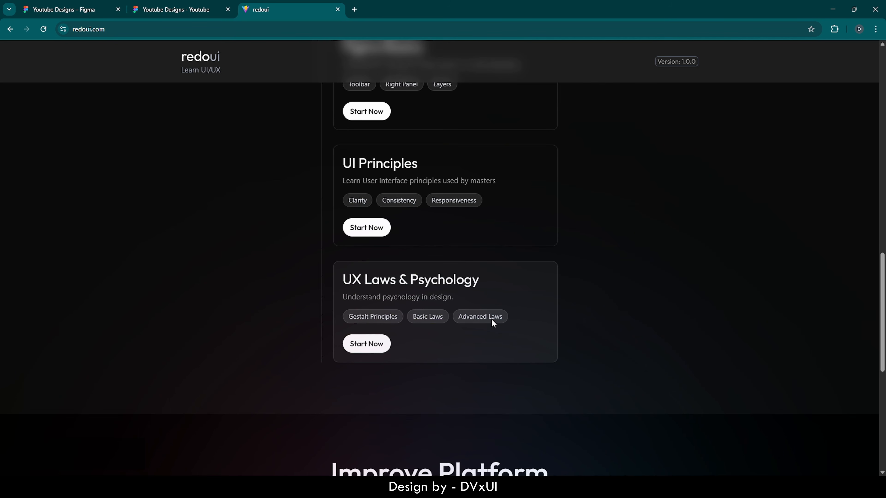
scroll(493, 323, "up", 2)
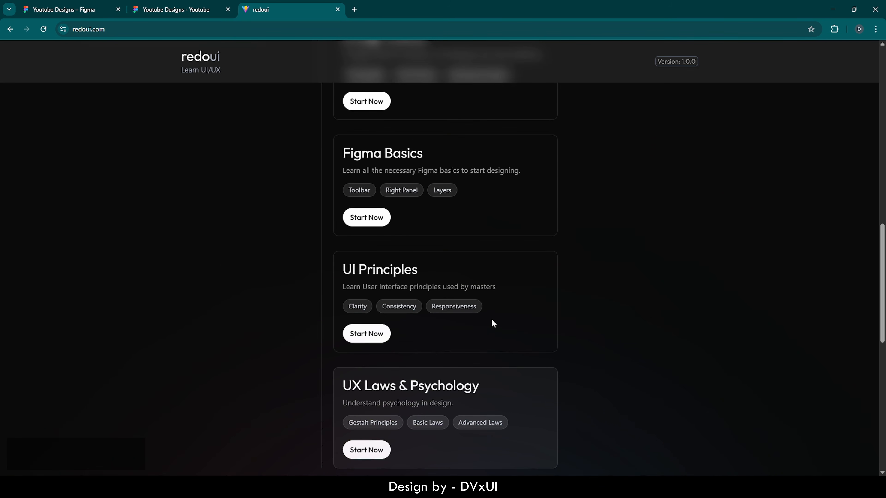
scroll(493, 323, "up", 2)
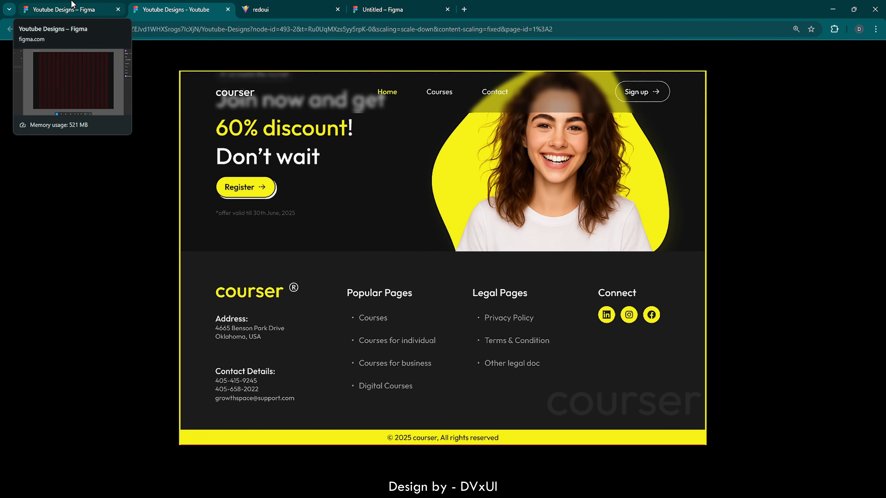
- Switch to the Youtube Designs tab, select Desktop - 126 and zoom into its top-left corner
left_click(67, 5)
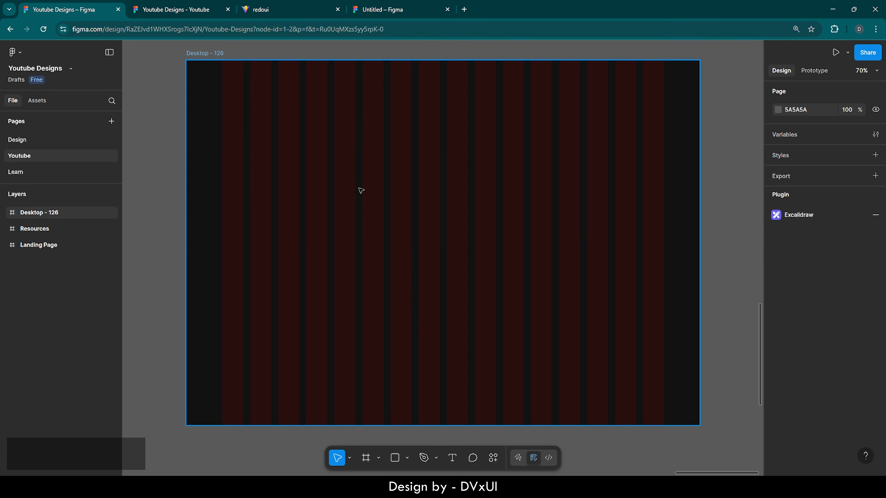
left_click(481, 189)
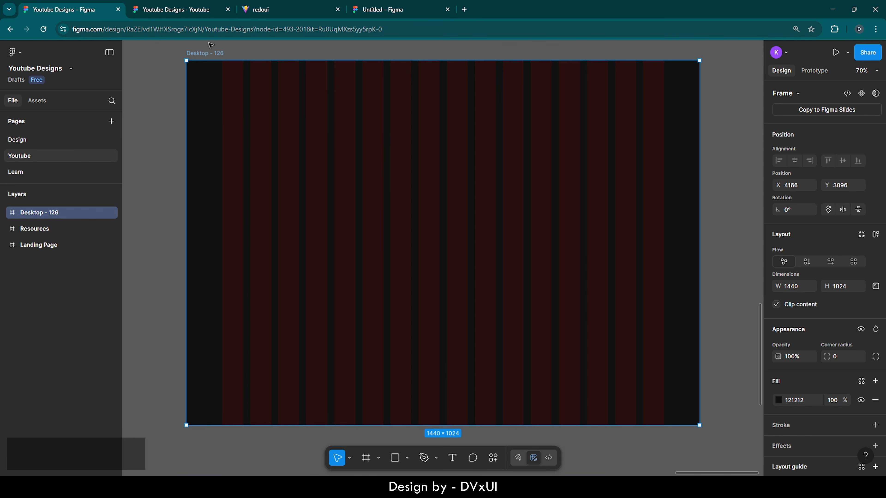
scroll(210, 45, "up", 2)
scroll(210, 45, "up", 5)
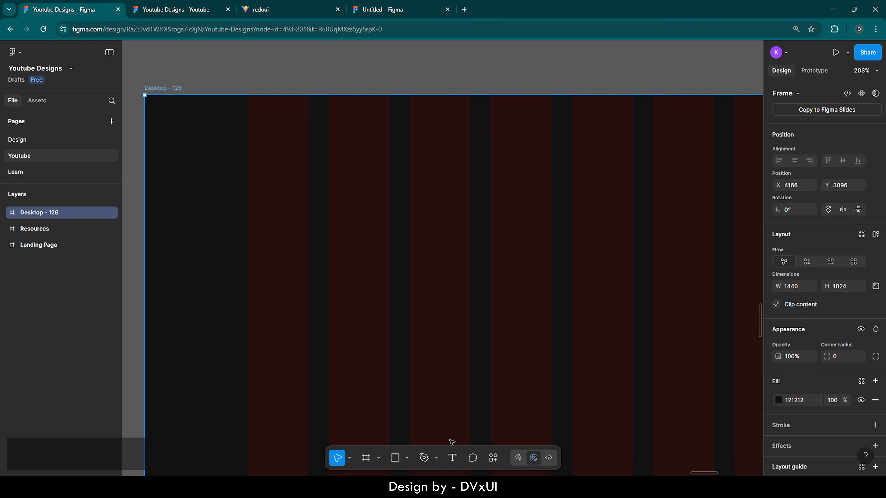
- Add a lowercase 'courser' text layer near the frame's top-left
left_click(452, 458)
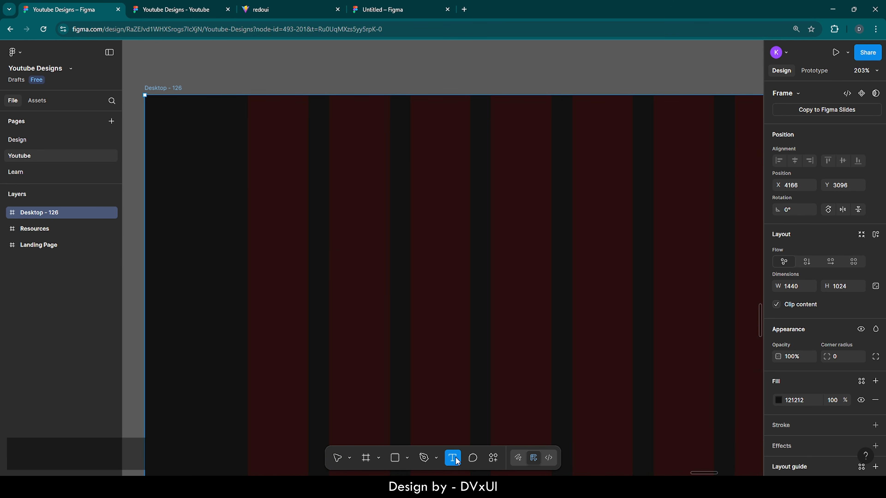
left_click(251, 174)
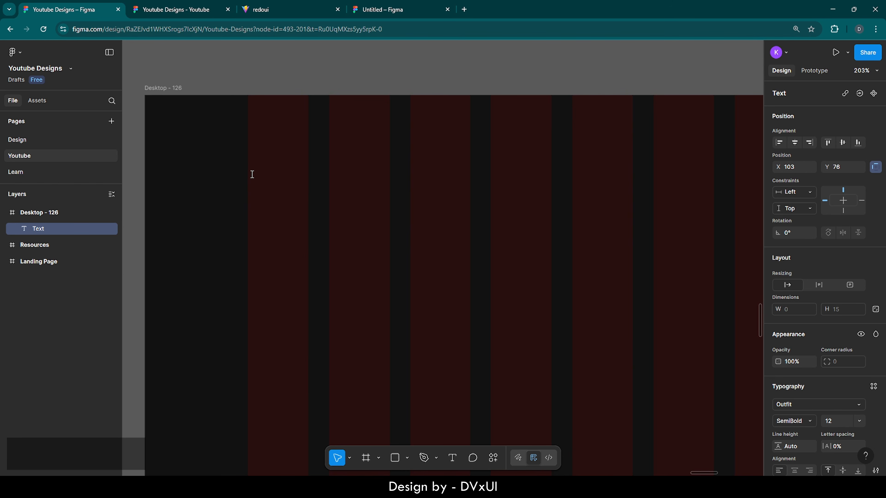
type("Courser")
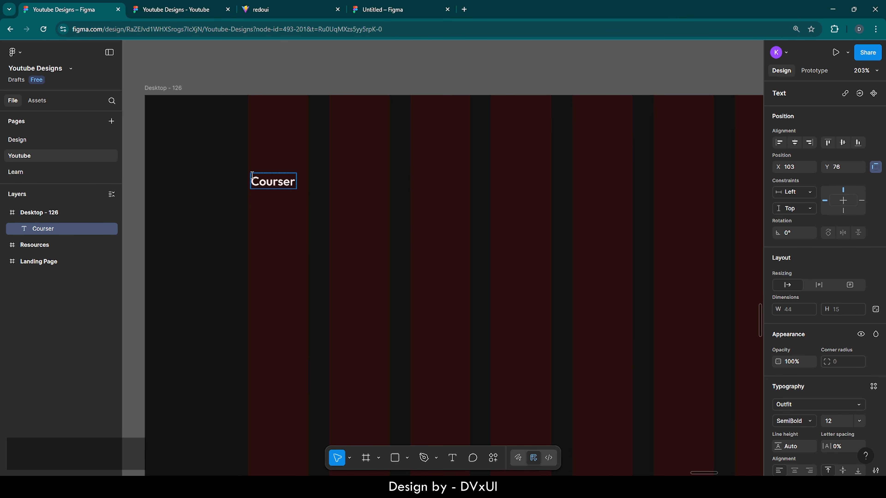
left_click(259, 178)
key("BackSpace")
type("c")
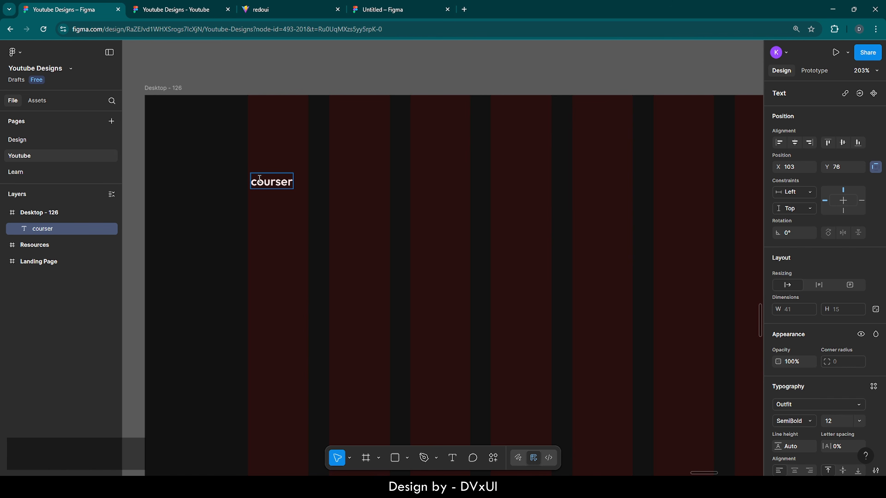
- Set the courser logo to 32 px Medium and nudge it up and left
key("ctrl+a")
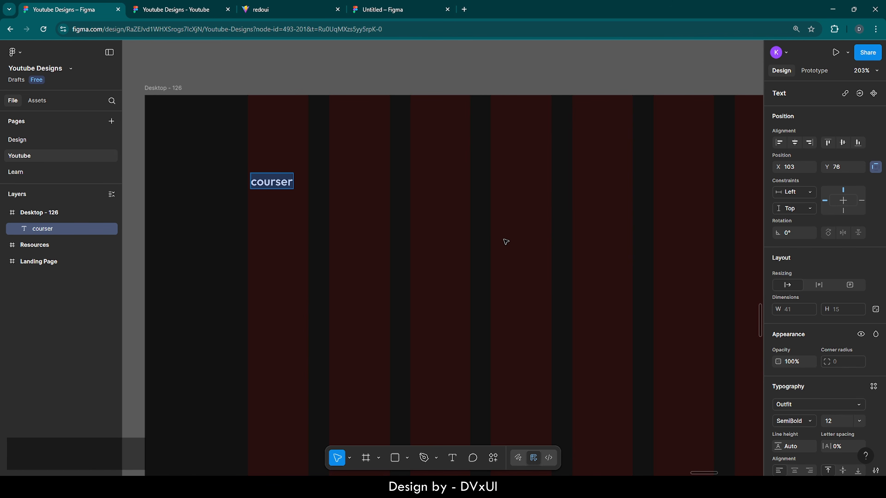
scroll(815, 383, "down", 3)
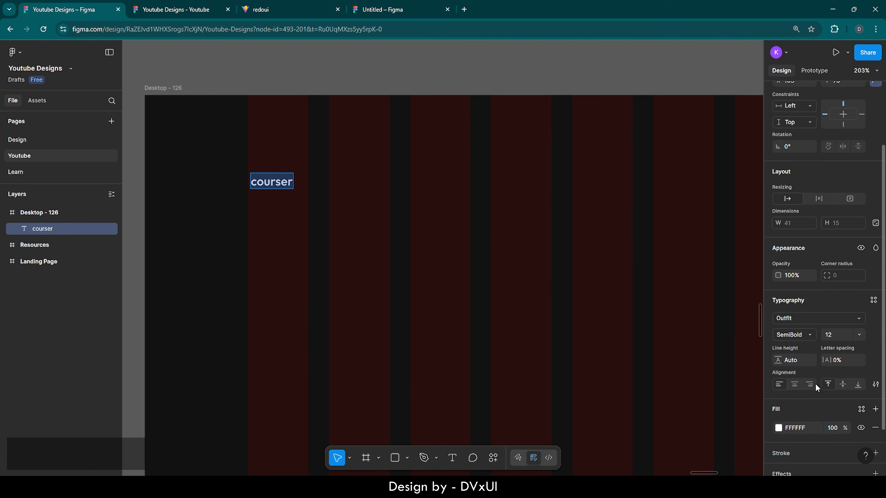
scroll(815, 383, "down", 1)
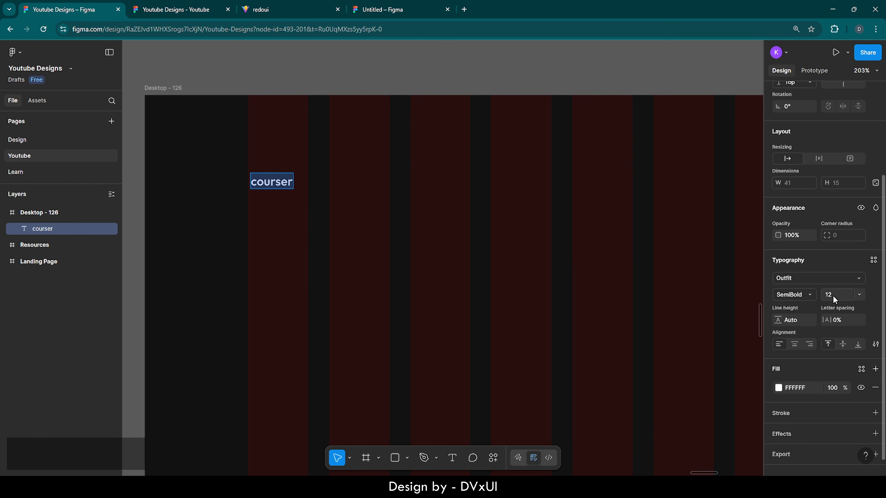
key("BackSpace")
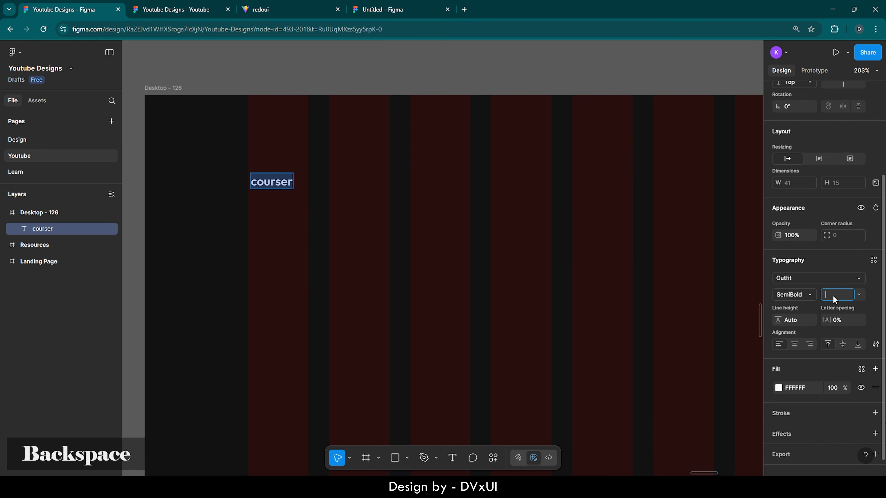
type("32")
key("Return")
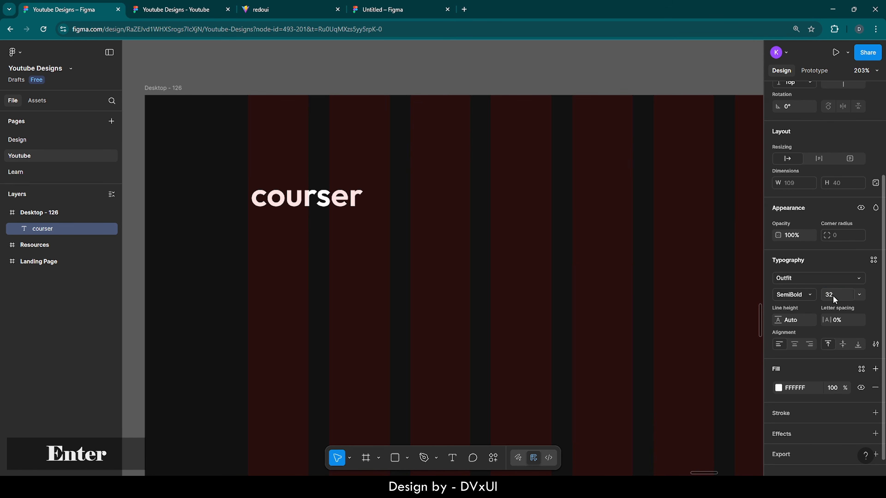
left_click(798, 292)
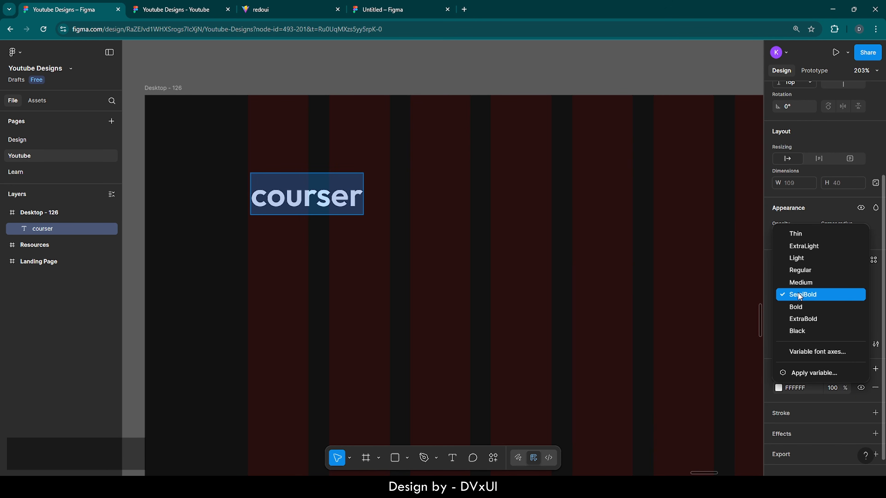
left_click(810, 282)
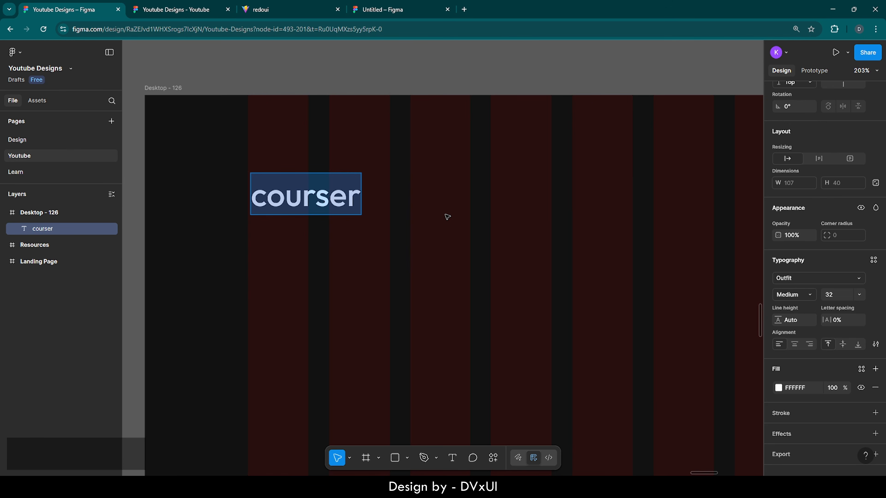
key("Escape")
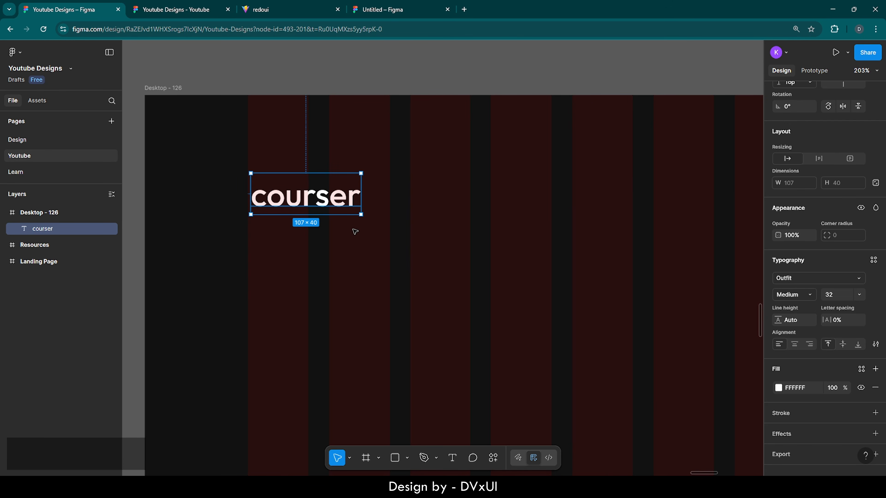
left_click_drag(306, 201, 302, 189)
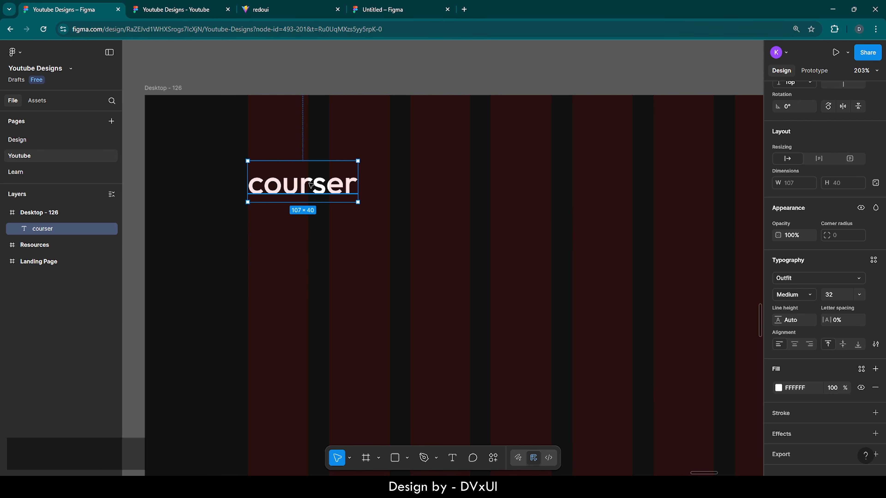
scroll(311, 185, "down", 5)
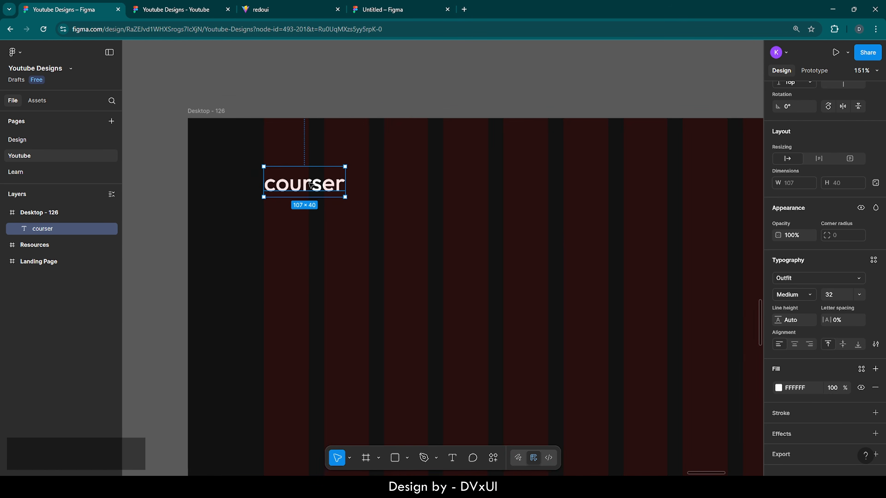
scroll(310, 185, "right", 3)
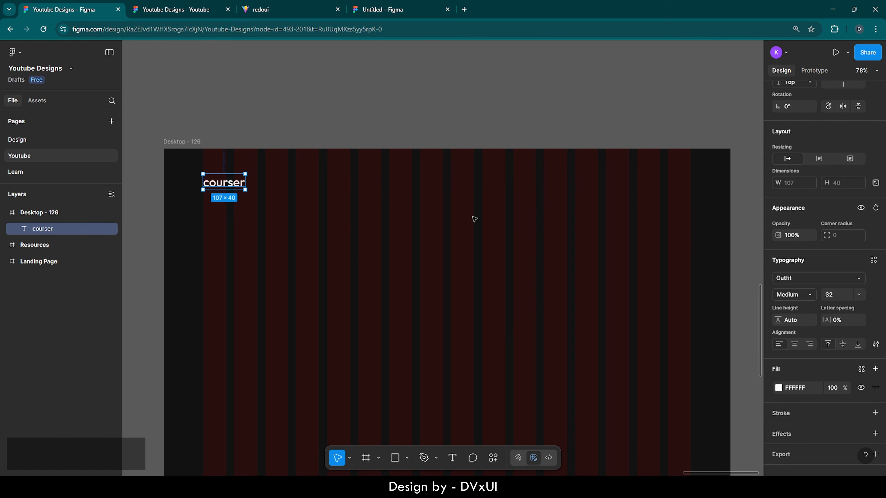
- Add a white 'Home' text label to the right of the logo
left_click(453, 457)
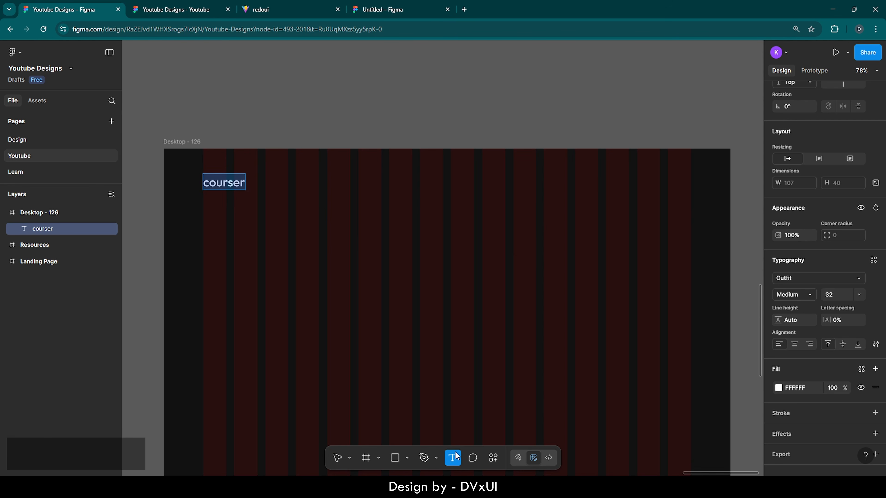
left_click(392, 198)
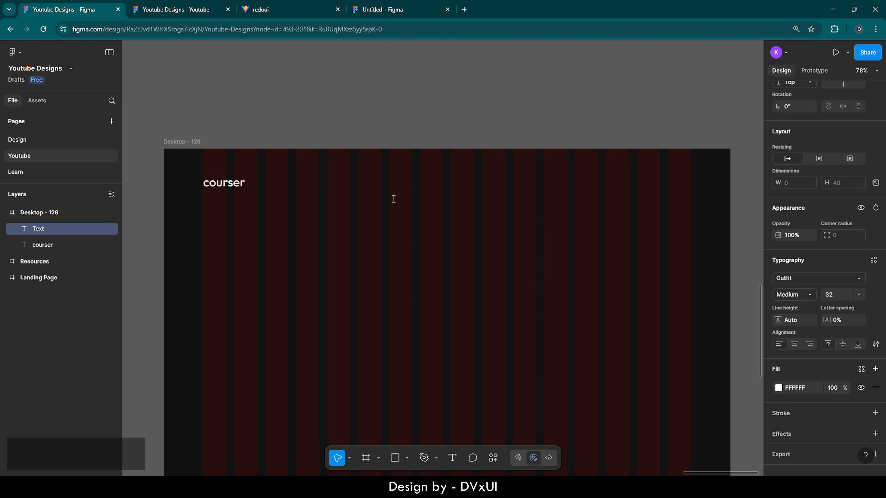
type("Home")
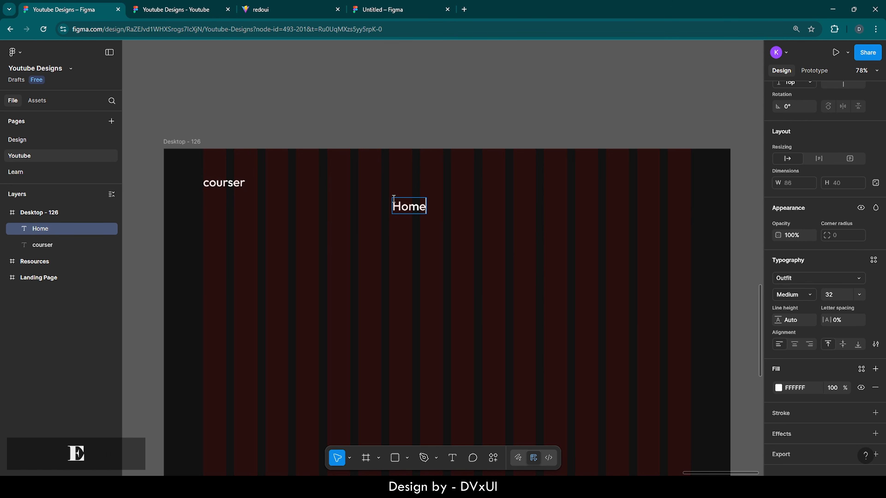
key("Escape")
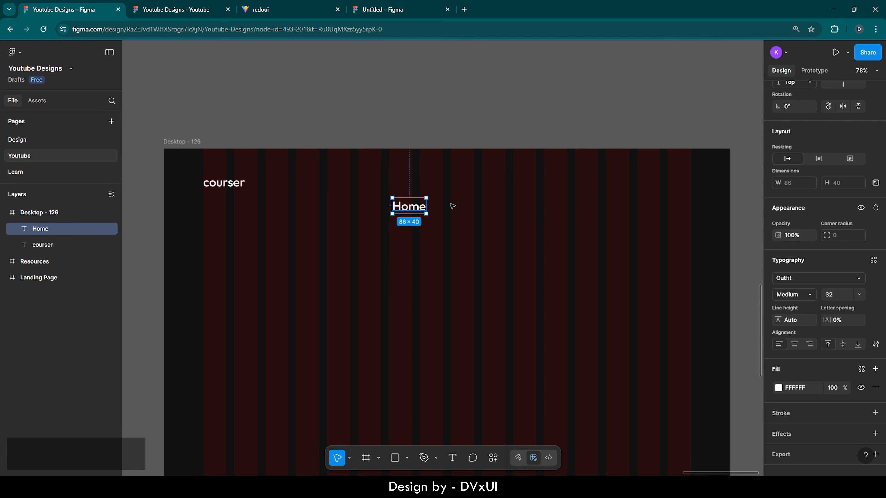
- Duplicate Home into a 'Courses' label placed to its right
key("ctrl+v")
left_click_drag(408, 208, 468, 208)
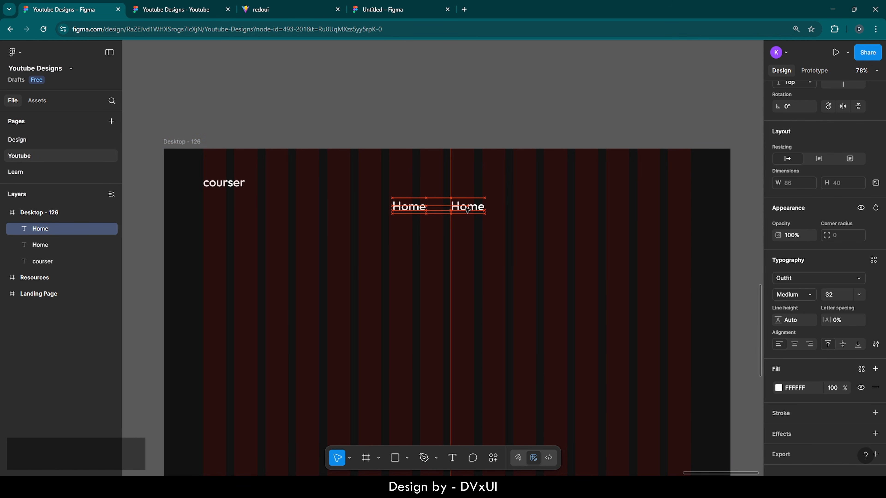
double_click(467, 208)
key("BackSpace")
type("Cours")
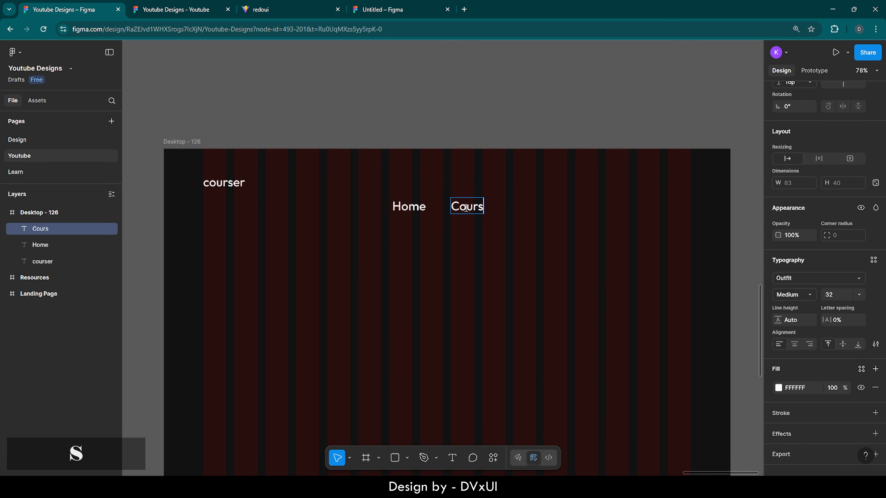
type("es")
key("Escape")
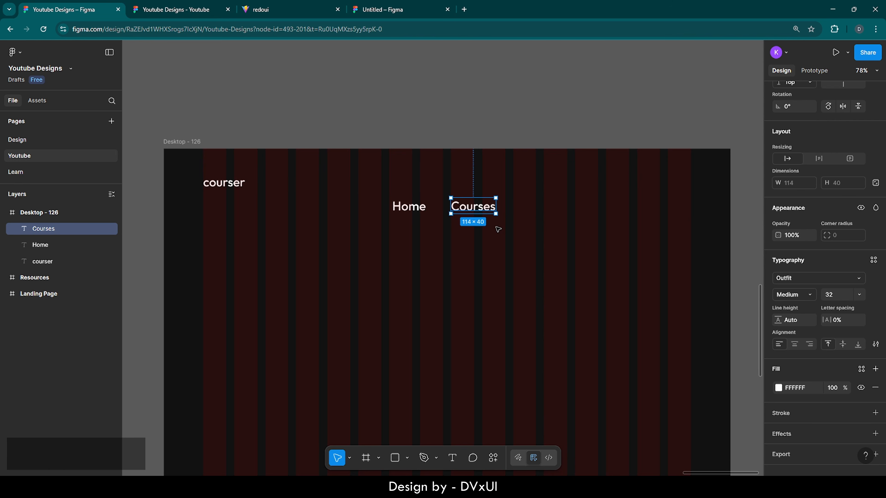
- Duplicate Courses into a 'Contact' label further right, then select all three labels
key("ctrl+c")
key("ctrl+v")
left_click_drag(475, 206, 528, 213)
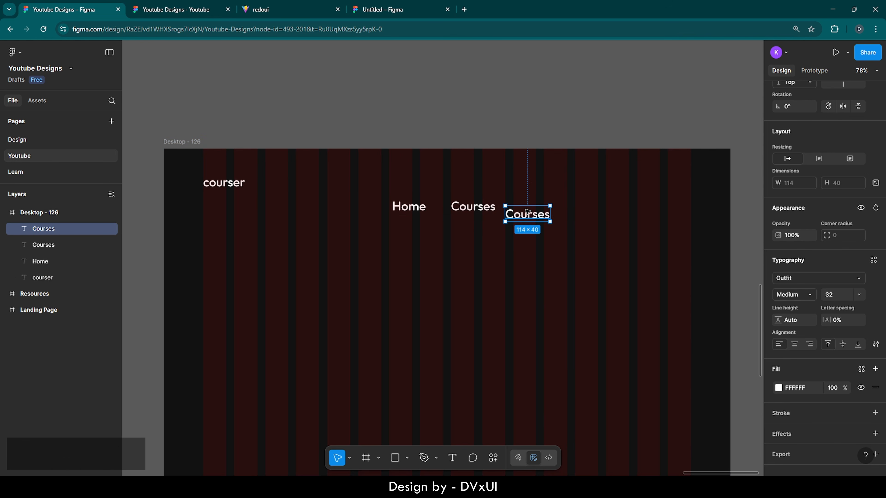
double_click(526, 212)
type("Contact")
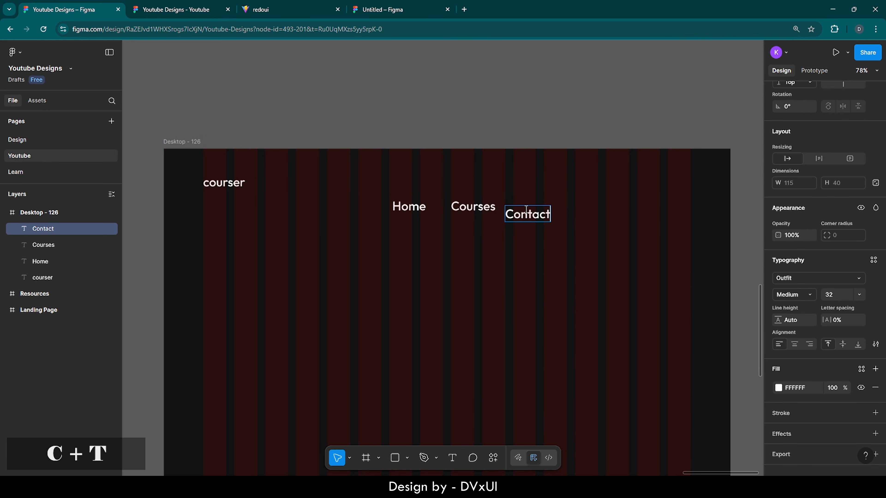
key("Escape")
left_click(527, 265)
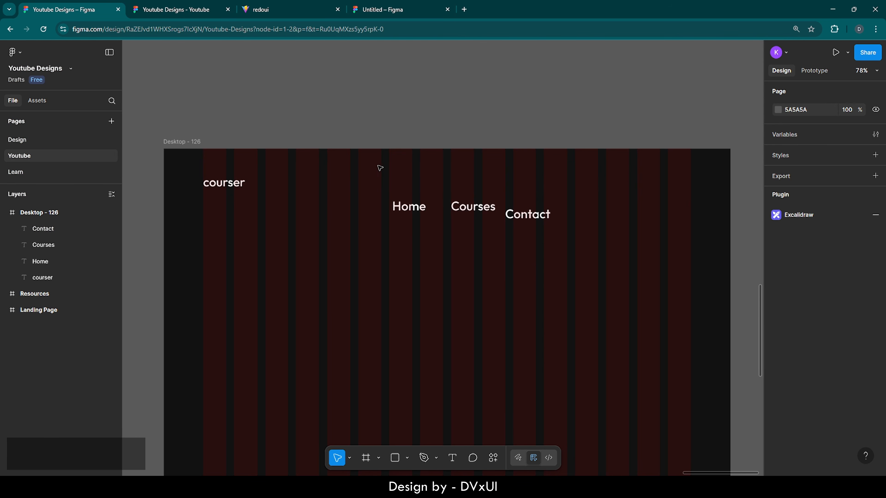
left_click_drag(380, 172, 528, 237)
scroll(776, 285, "down", 4)
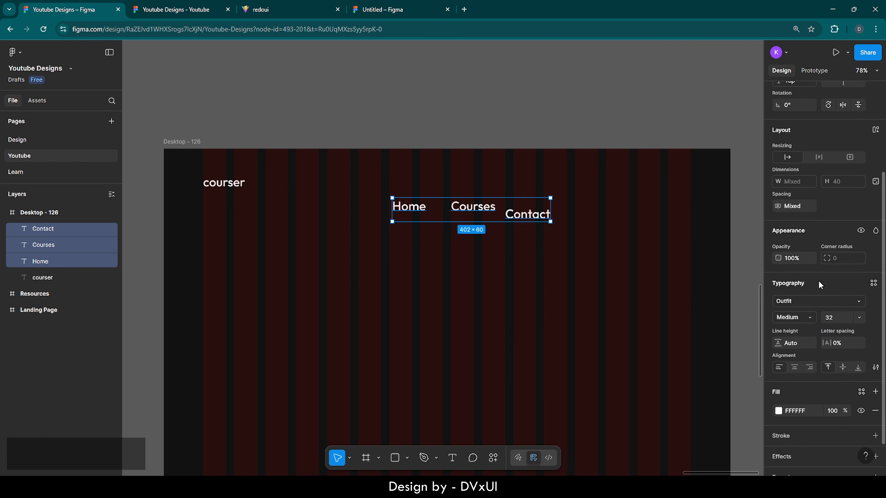
- Set the nav labels to font size 20 in Regular weight
left_click(834, 321)
type("20")
key("Return")
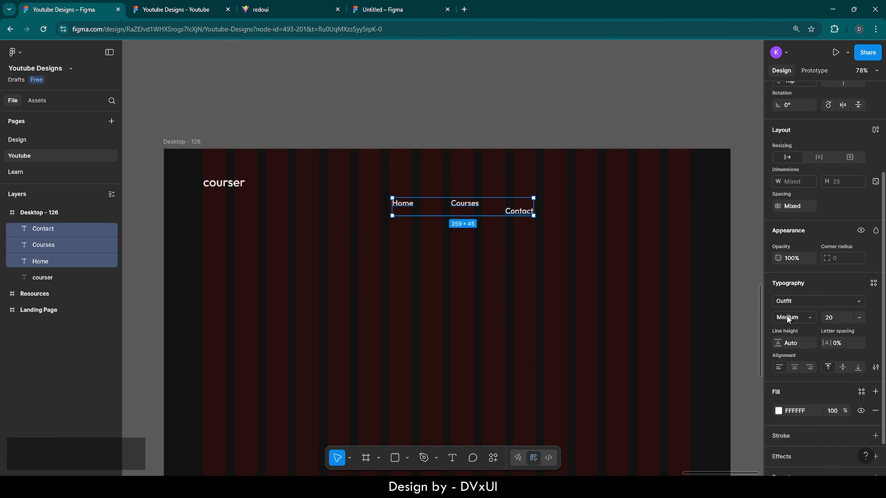
left_click(789, 319)
left_click(791, 306)
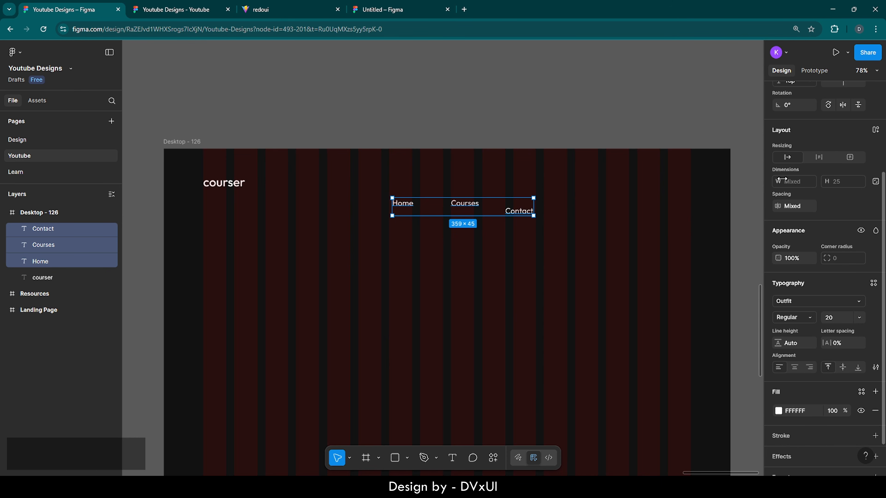
- Wrap the nav labels in an auto layout with gap 80, level with the logo
left_click(875, 130)
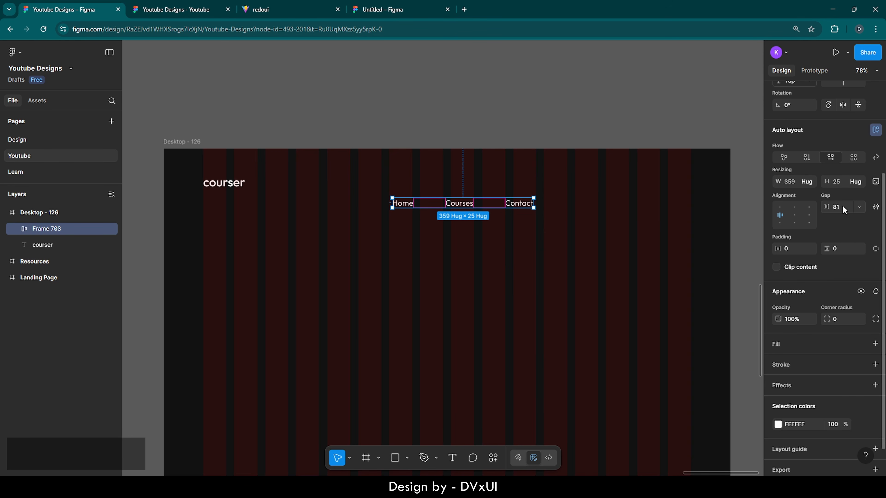
type("80")
key("Return")
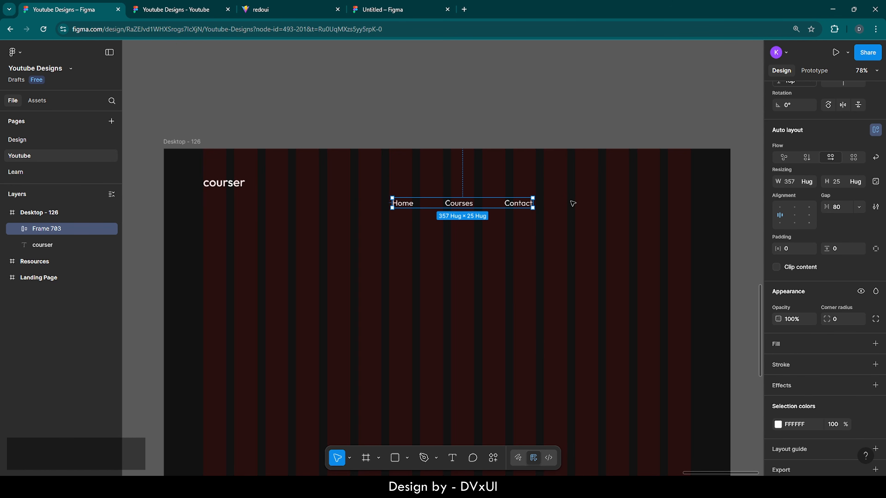
left_click_drag(461, 204, 458, 184)
left_click(527, 202)
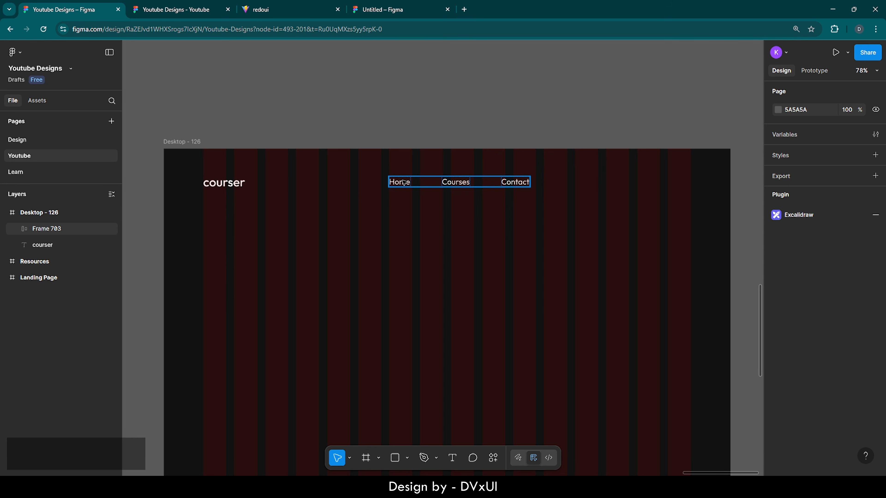
- Give the Home label a yellow F7F217 fill
double_click(402, 182)
scroll(780, 448, "down", 3)
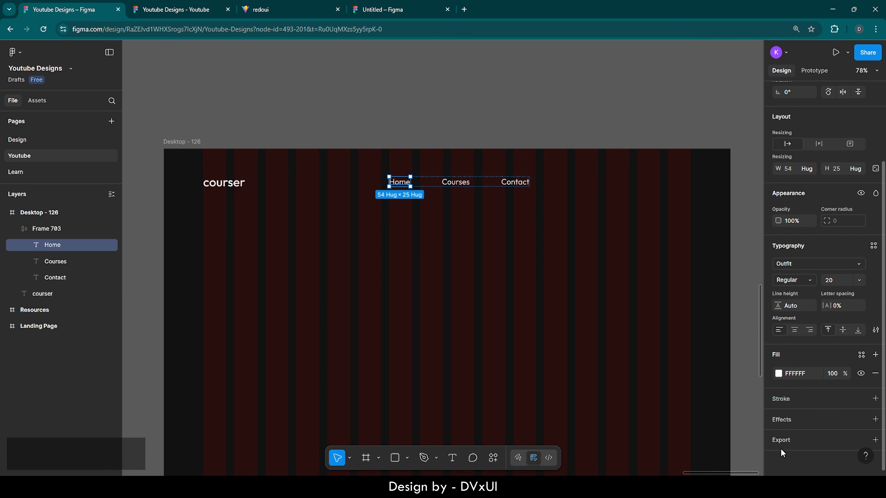
left_click(778, 373)
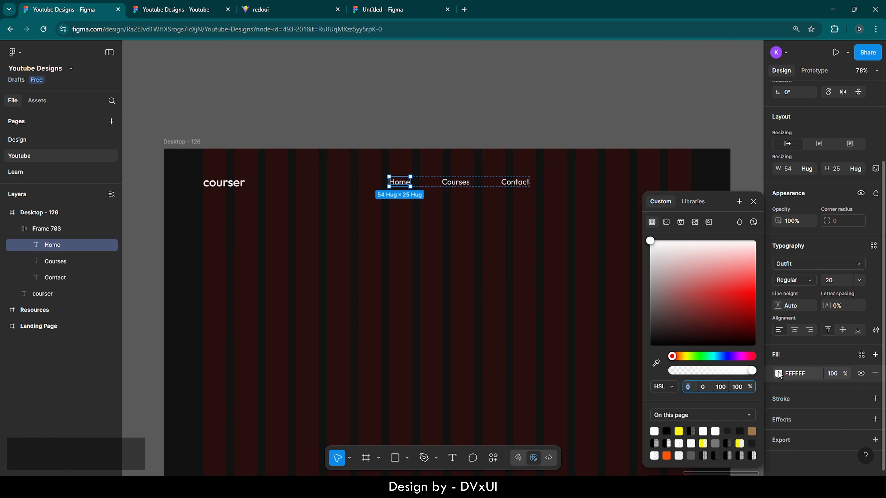
left_click(678, 431)
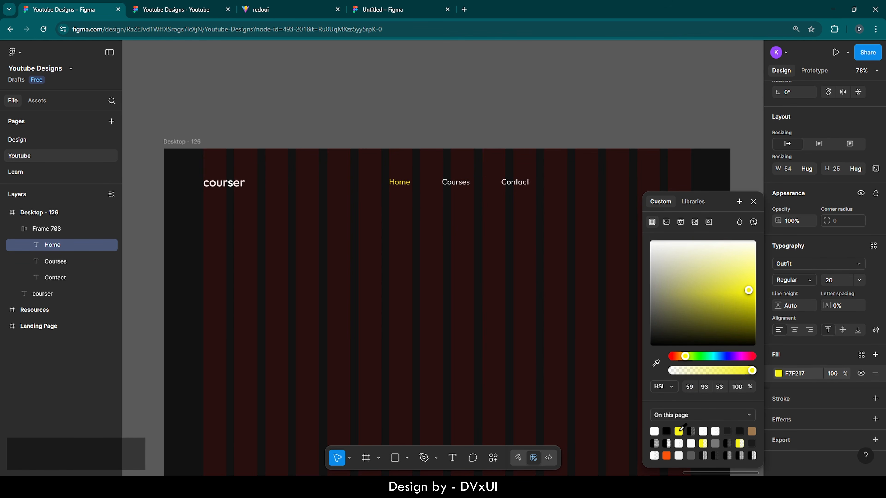
left_click(555, 339)
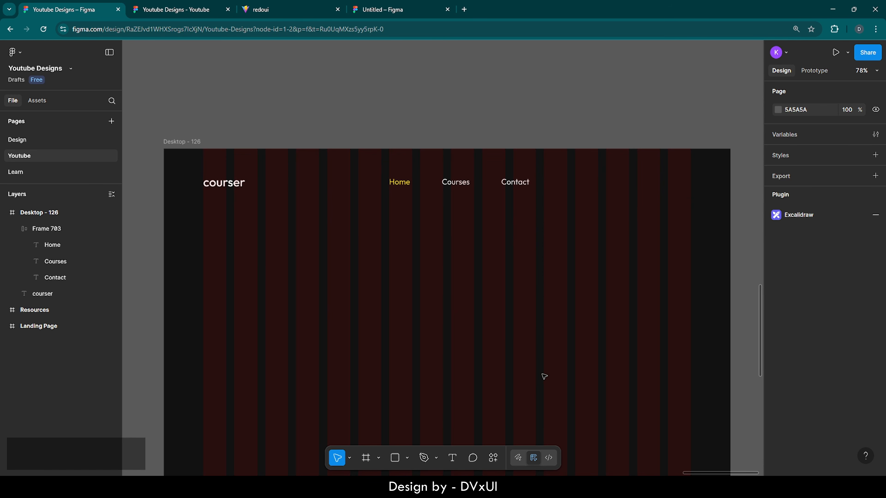
scroll(548, 375, "right", 3)
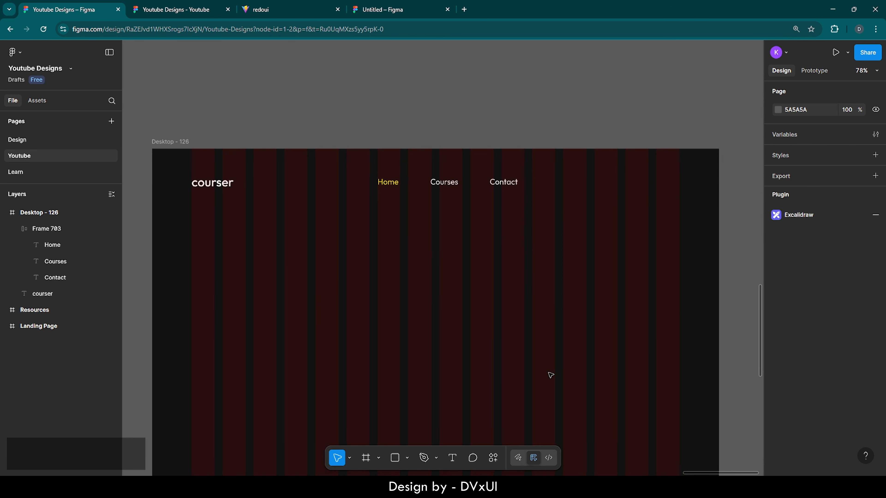
- Add a 'Sign up' text below the nav and set it to Outfit Medium 20
left_click(453, 458)
left_click(514, 258)
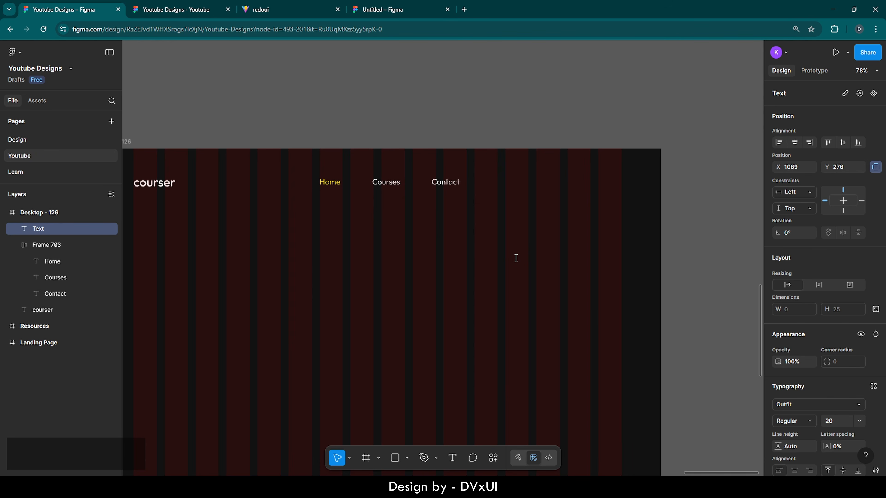
type("Sign up")
key("ctrl+a")
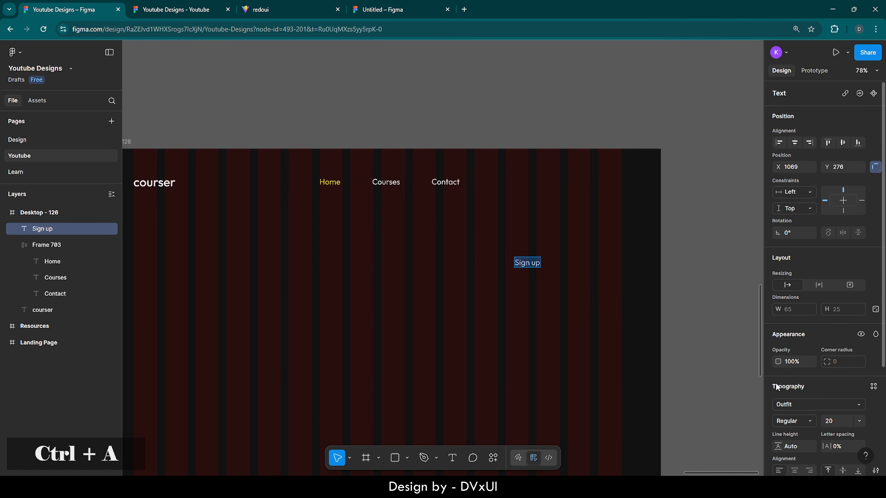
scroll(816, 390, "down", 1)
scroll(816, 389, "down", 3)
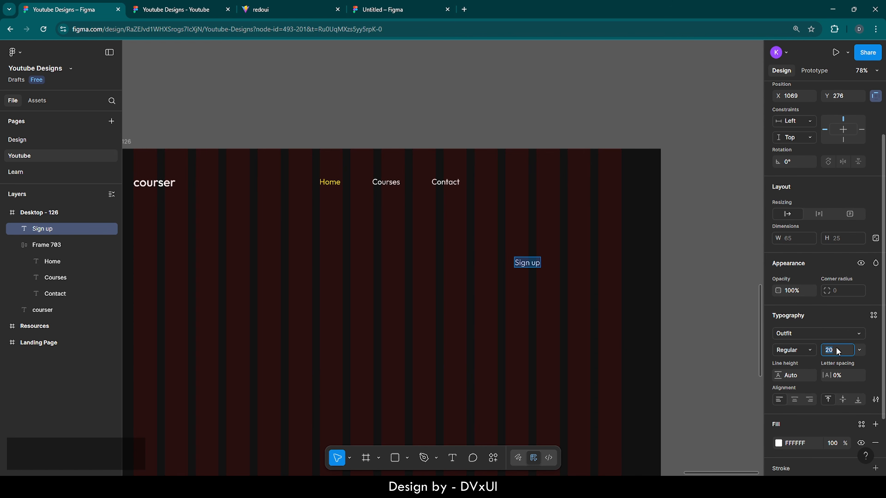
left_click(804, 350)
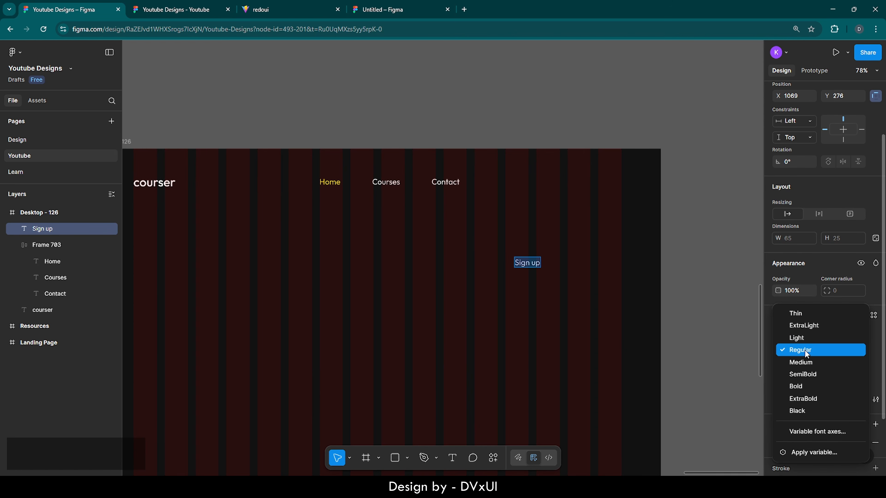
left_click(802, 362)
scroll(569, 209, "up", 5)
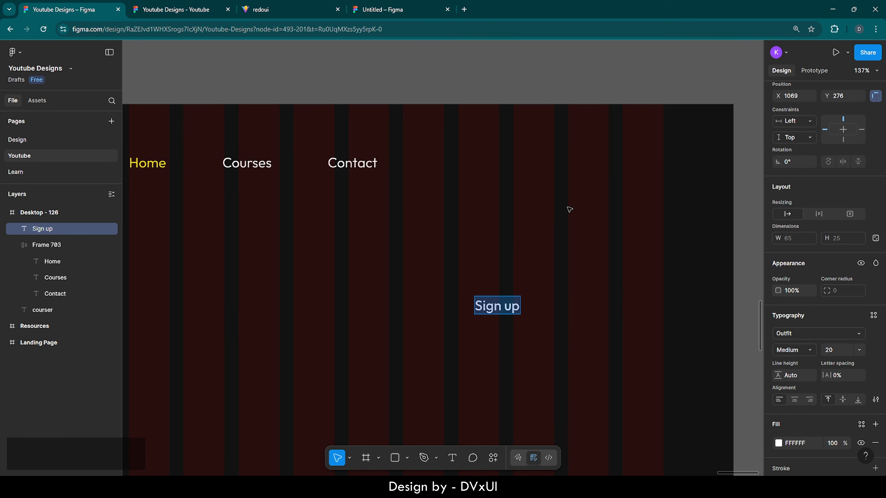
scroll(570, 209, "right", 2)
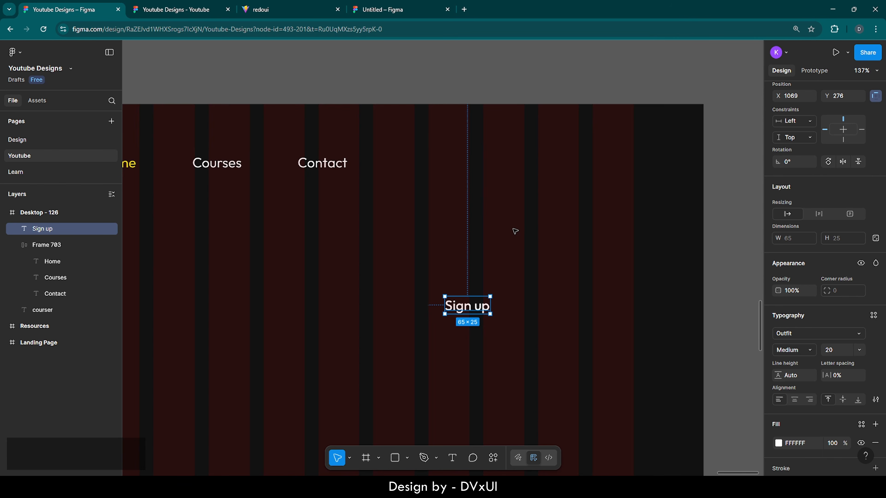
- Run the Iconify plugin from the frame's plugins menu
right_click(514, 231)
mouse_move(531, 354)
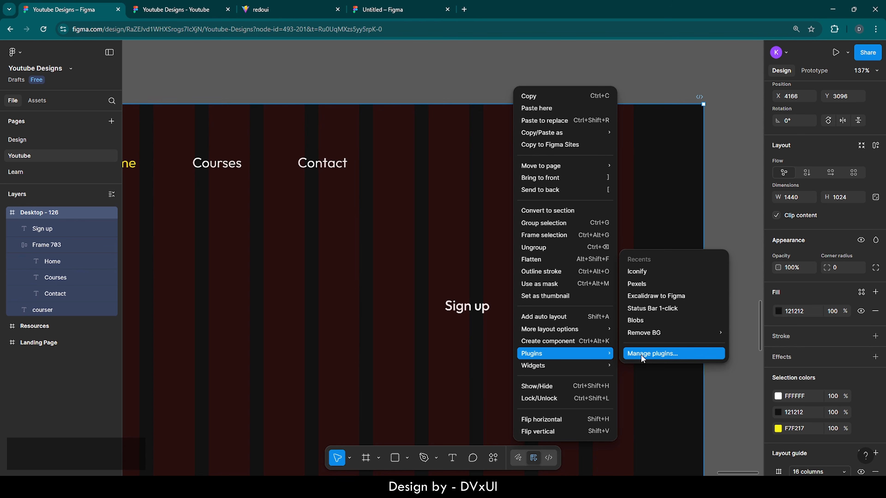
left_click(656, 353)
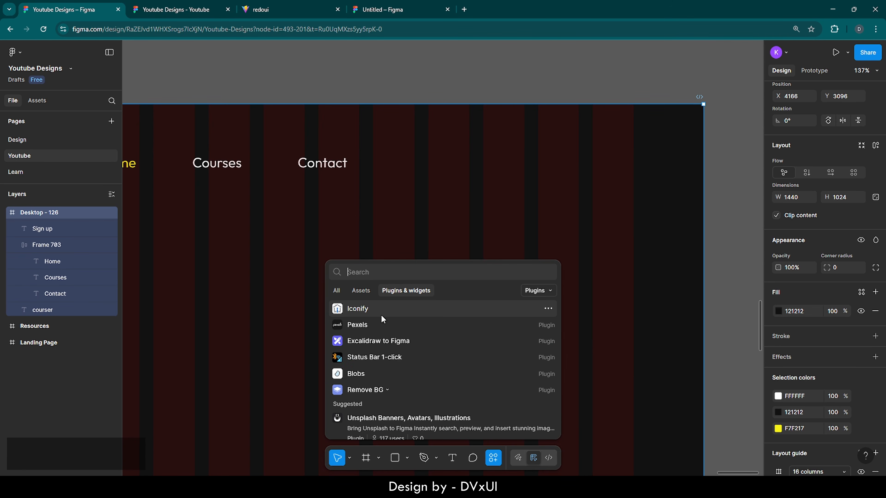
left_click(549, 309)
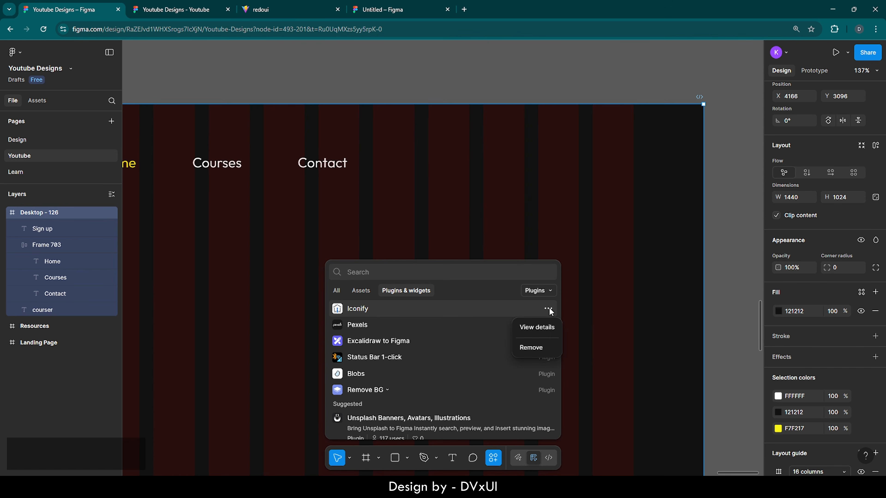
left_click(535, 328)
left_click(543, 430)
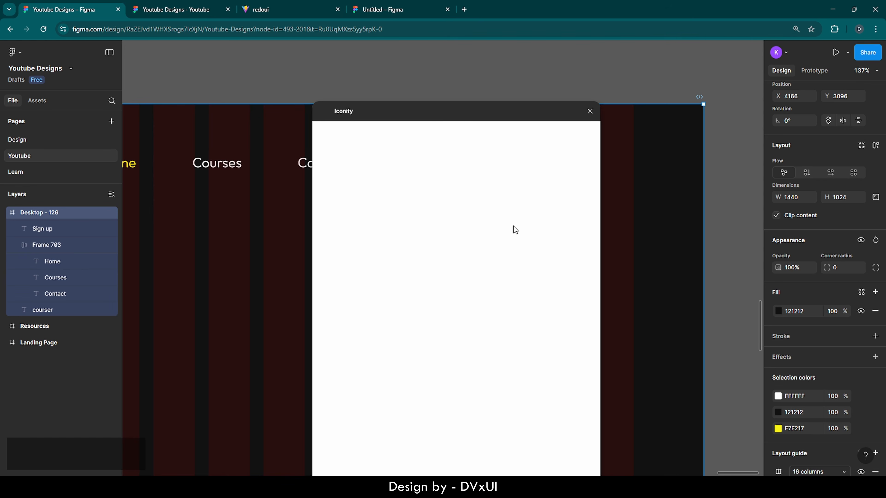
- Search Iconify for 'right arrow' and place the down-right arrow icon in the frame
left_click(364, 154)
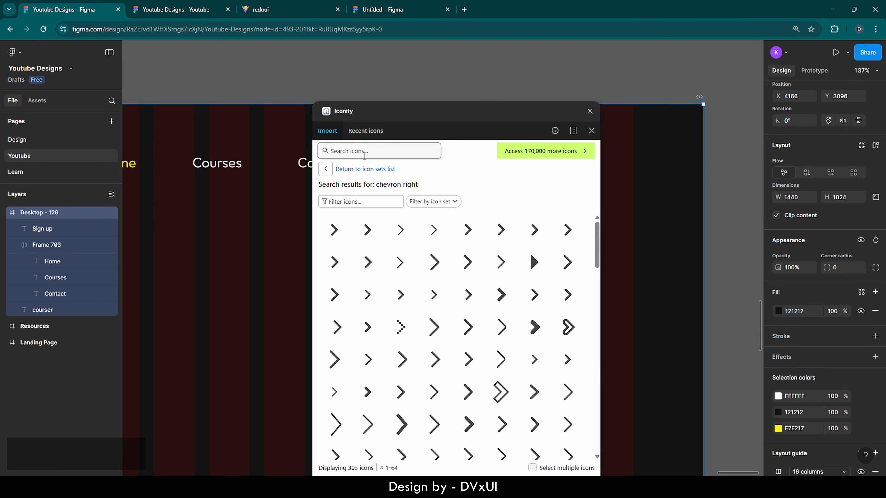
type("right")
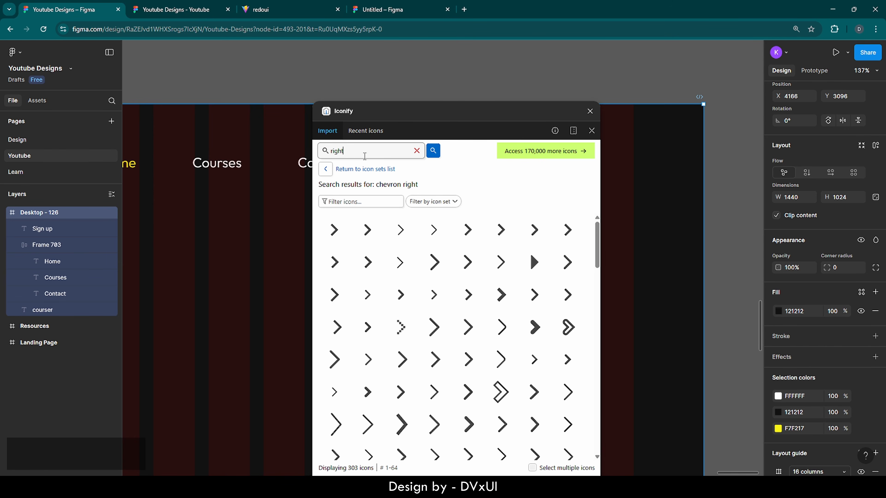
type(" arrow")
key("Return")
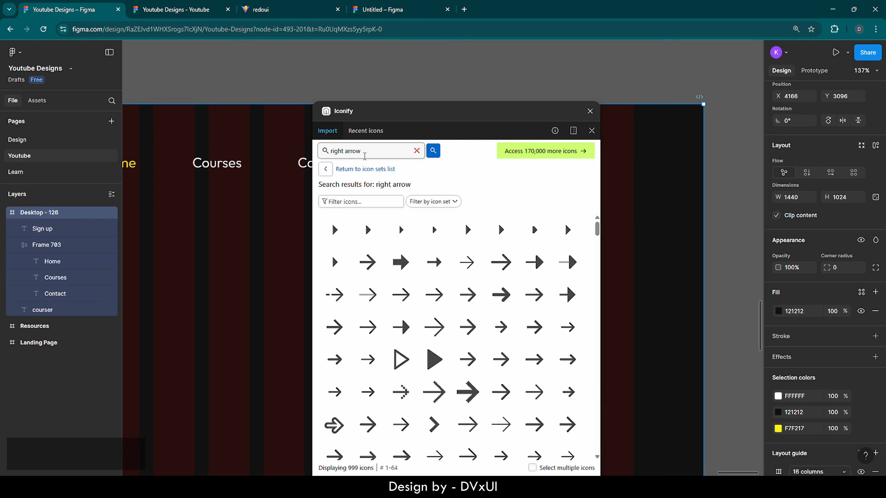
scroll(440, 359, "down", 5)
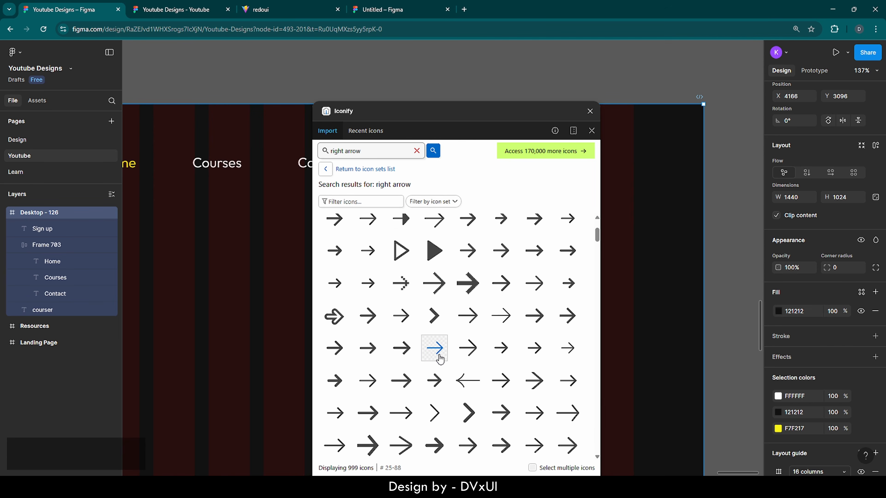
scroll(440, 359, "down", 4)
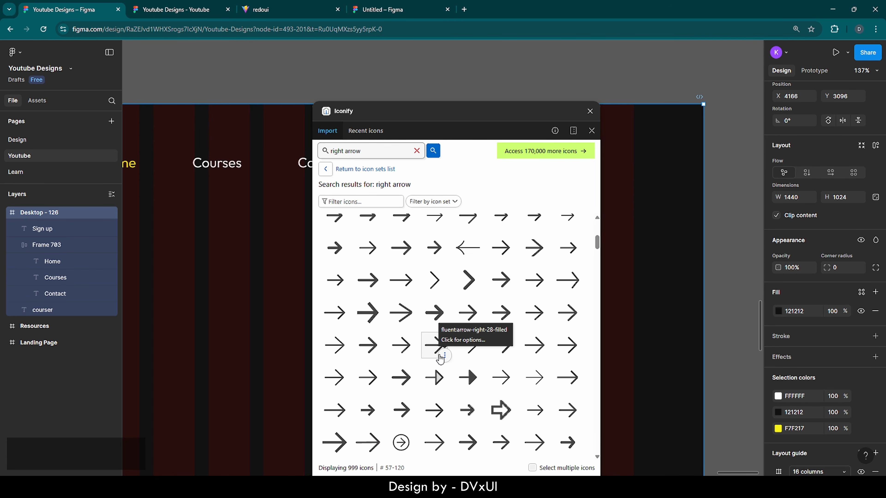
scroll(440, 360, "down", 5)
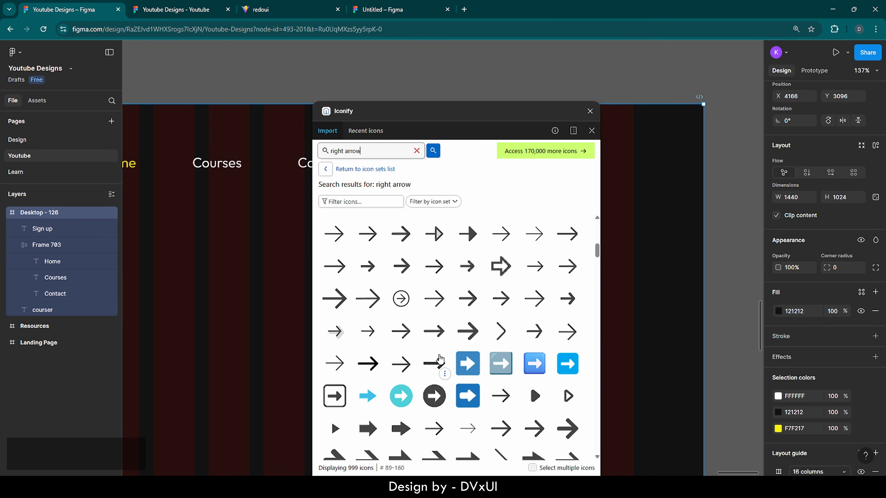
scroll(441, 359, "down", 20)
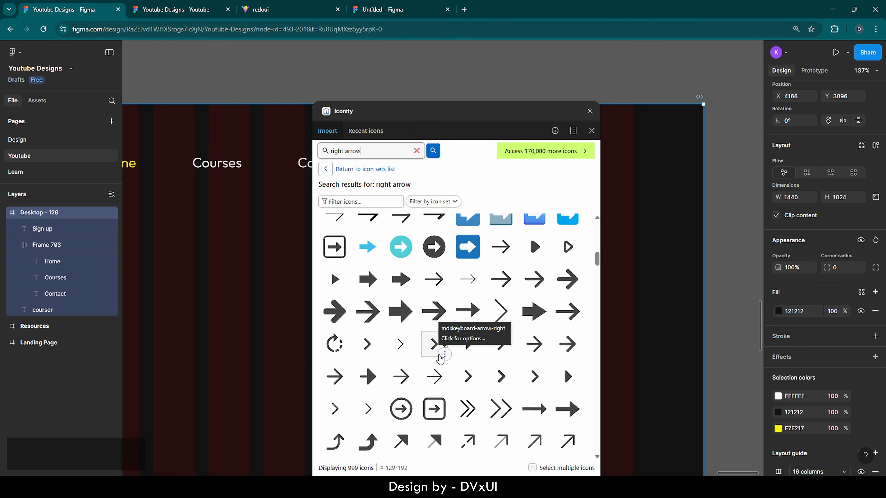
scroll(441, 360, "down", 1)
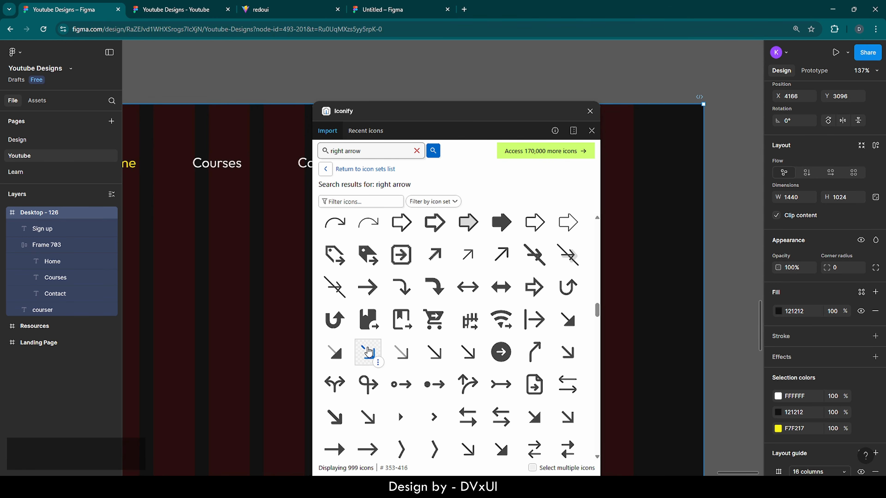
left_click_drag(368, 353, 630, 254)
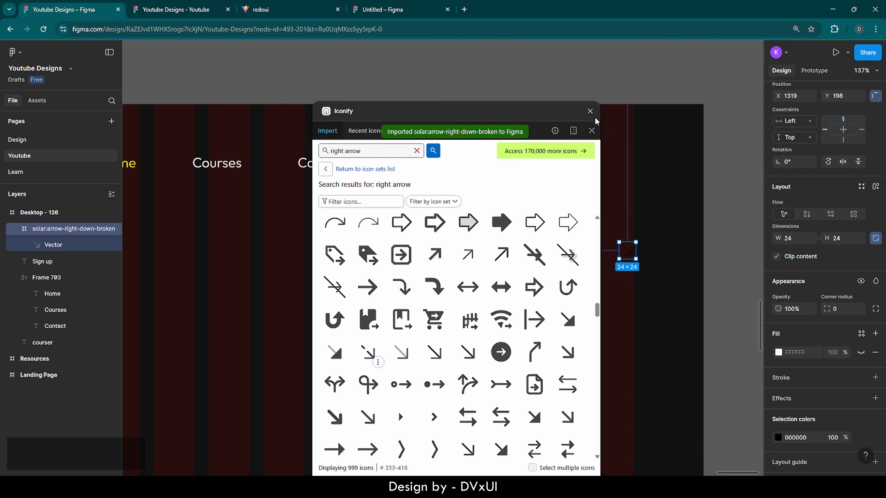
left_click(589, 111)
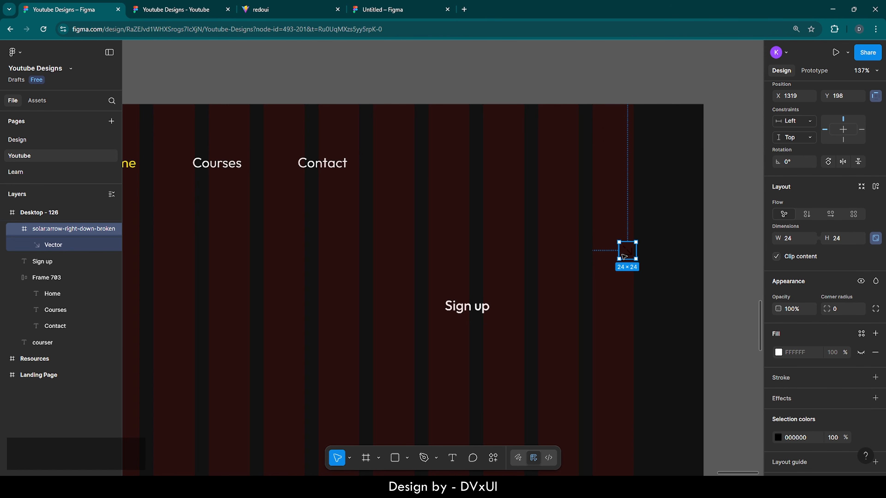
- Make the arrow icon white (FFFFFF)
scroll(789, 457, "down", 3)
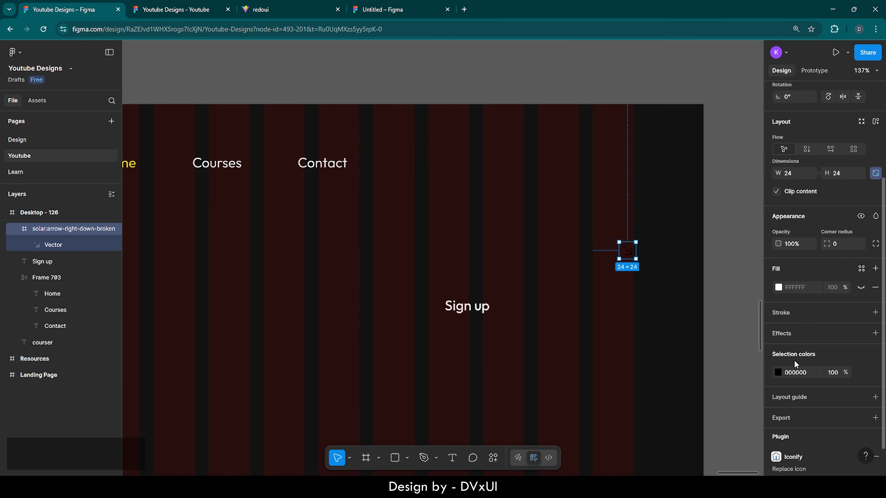
left_click(810, 373)
type("ff")
key("Return")
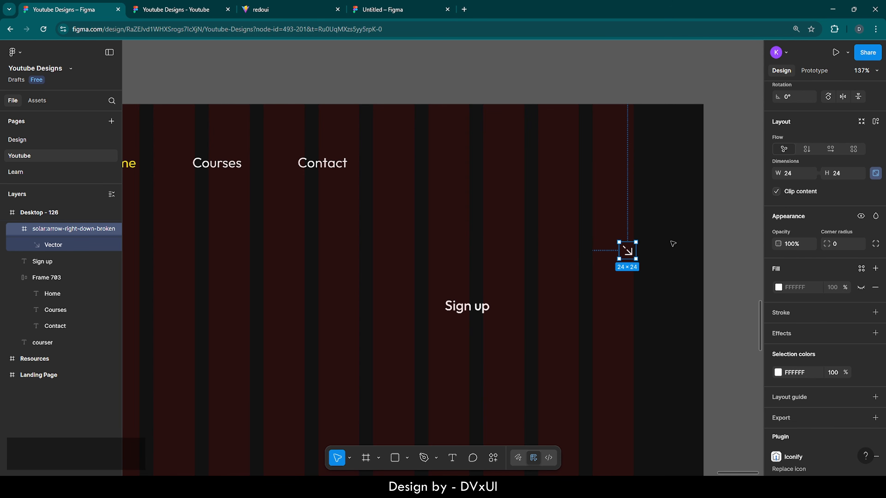
- Rotate the arrow icon to 60°
left_click_drag(638, 236, 625, 233)
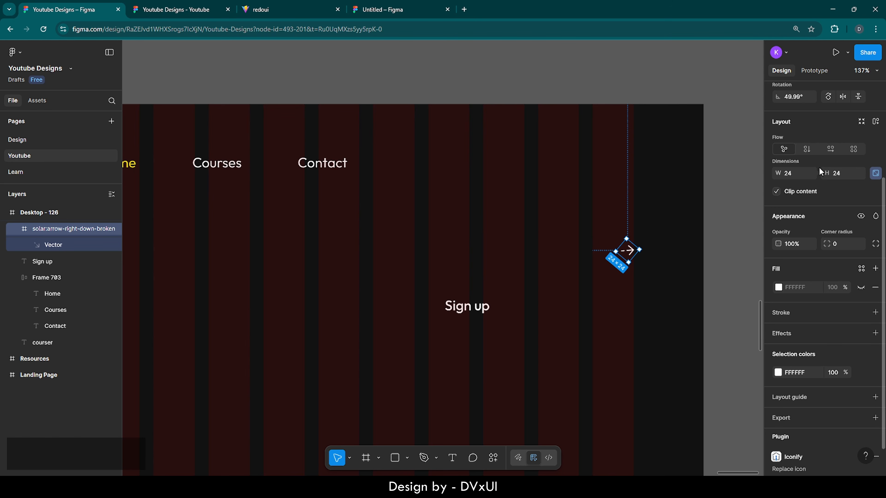
scroll(819, 167, "up", 2)
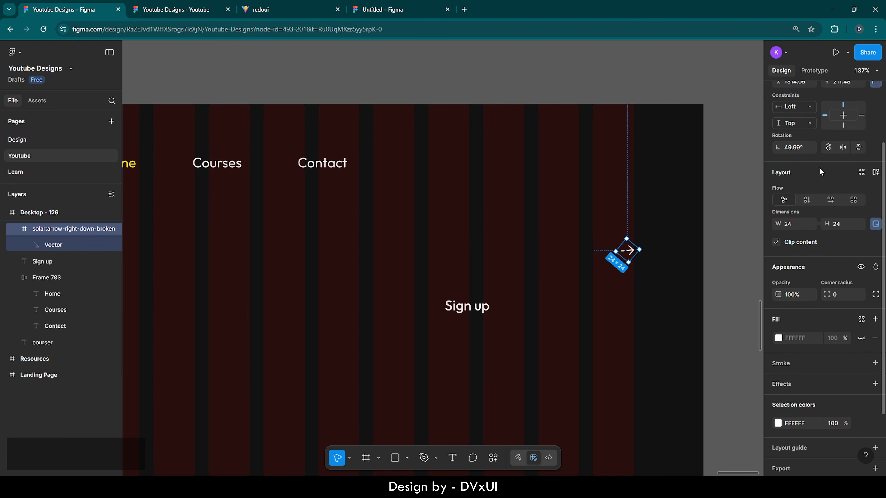
left_click(800, 153)
key("BackSpace")
type("60")
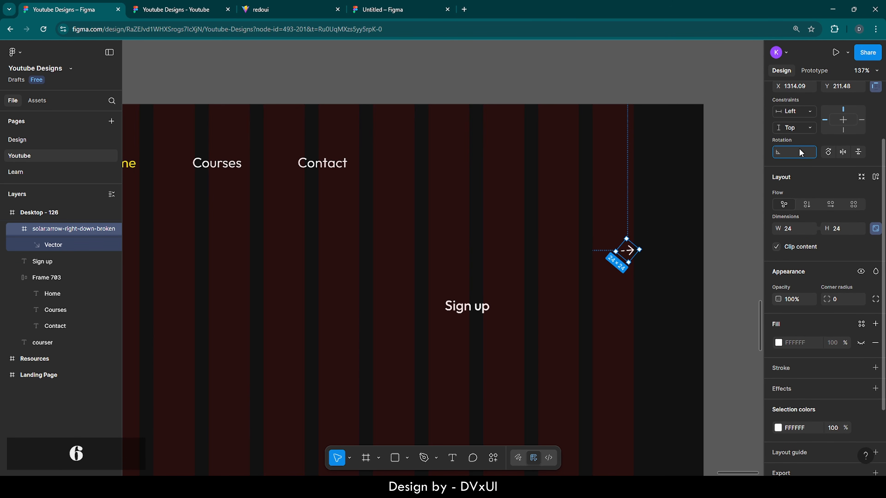
key("Return")
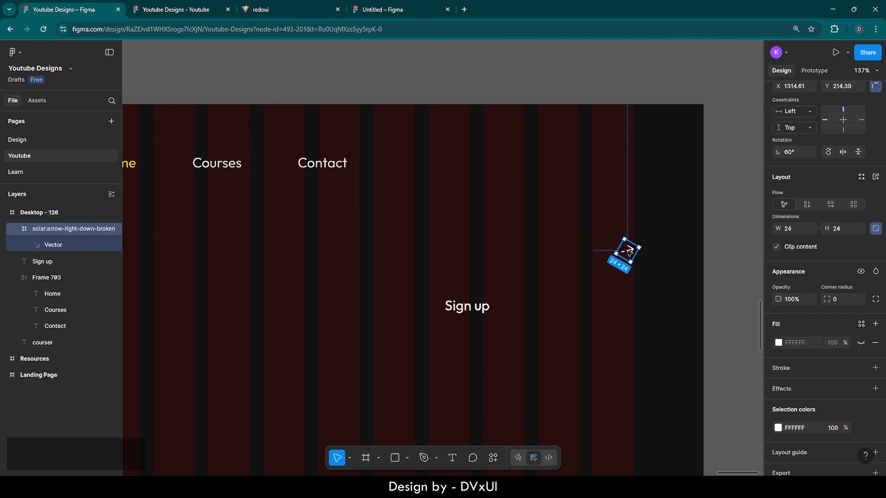
- Move the arrow beside Sign up, set its rotation to 45°, and select both
left_click_drag(627, 258, 517, 305)
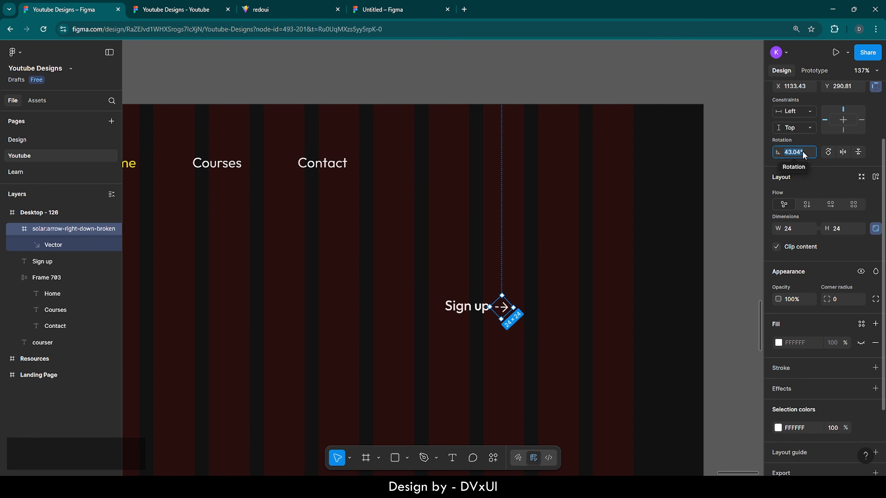
key("BackSpace")
type("45")
key("Return")
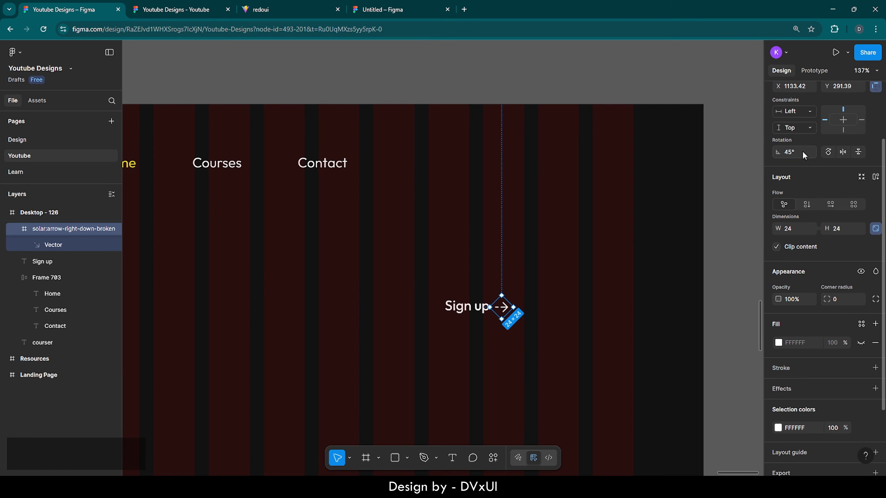
left_click(538, 347)
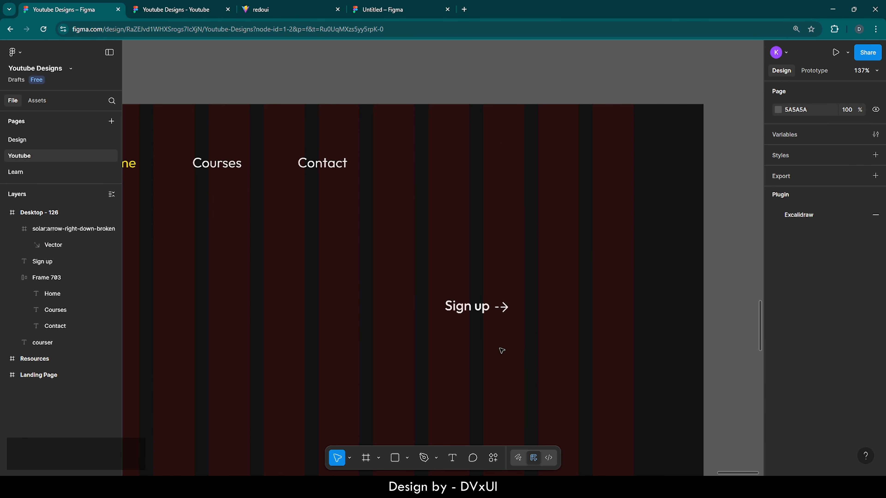
left_click_drag(407, 276, 510, 319)
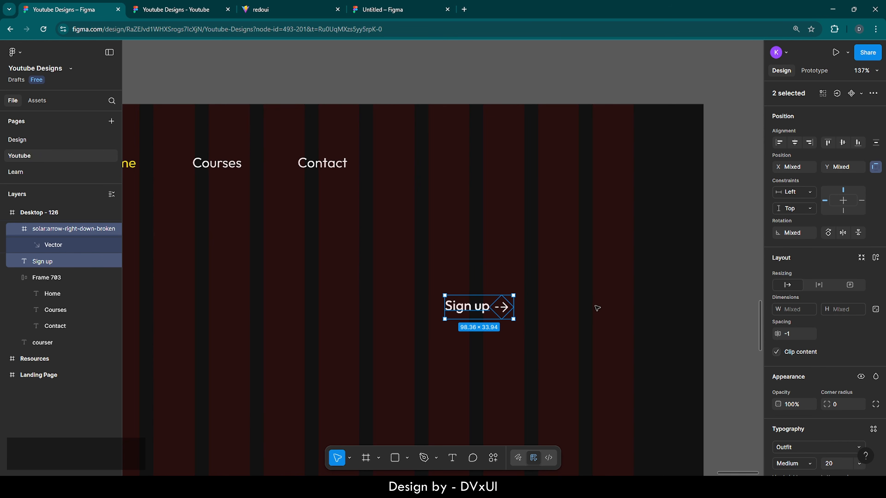
- Wrap Sign up and the arrow in auto layout with gap 8 and padding 26 and 16
left_click(875, 258)
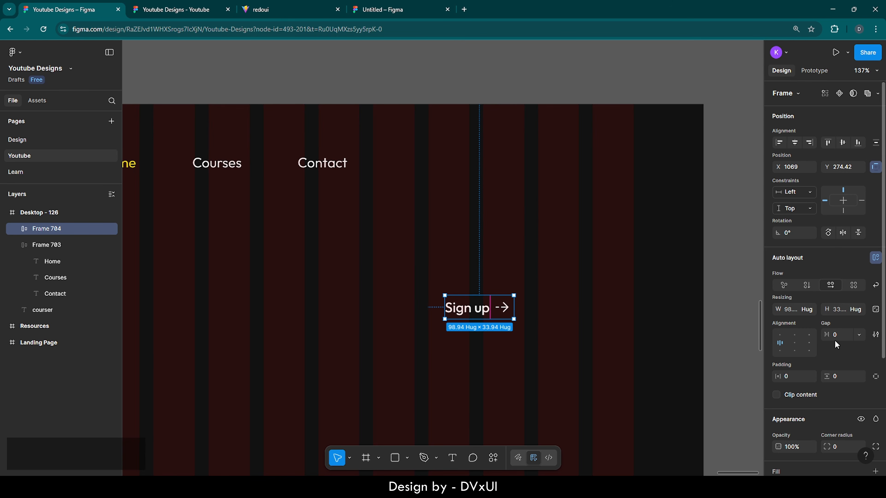
left_click(839, 334)
type("8")
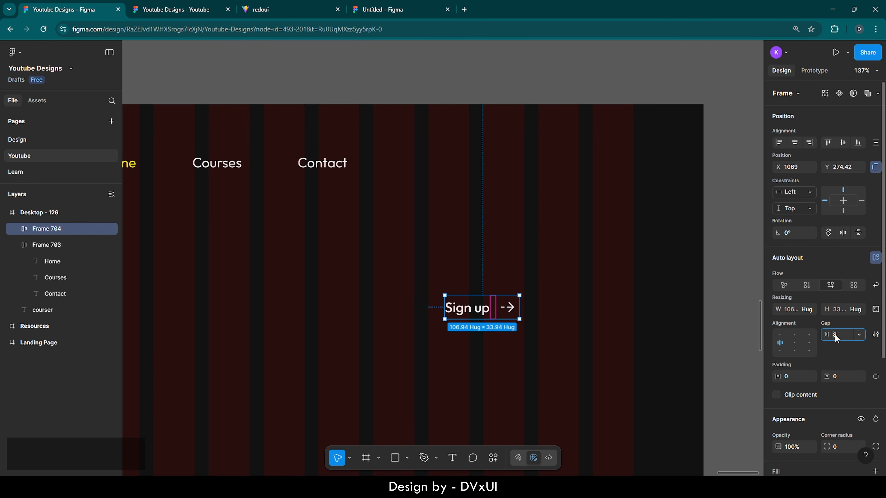
left_click(836, 336)
key("BackSpace")
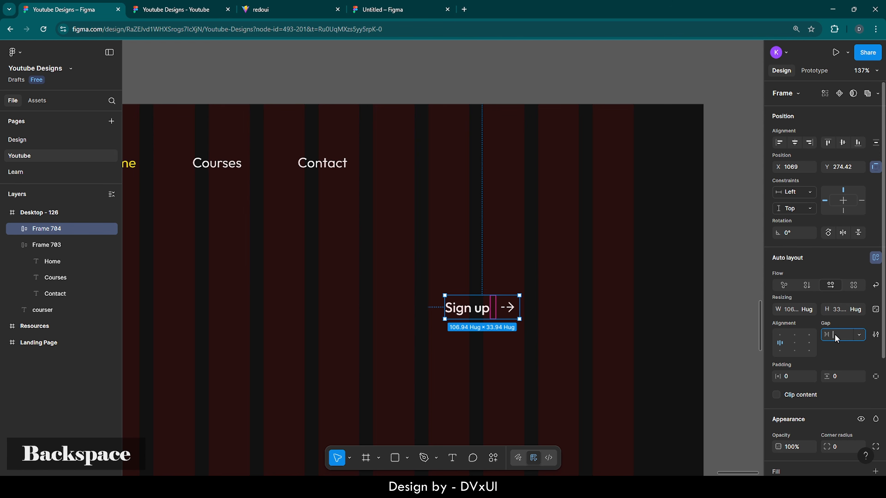
key("ctrl+z")
left_click(571, 315)
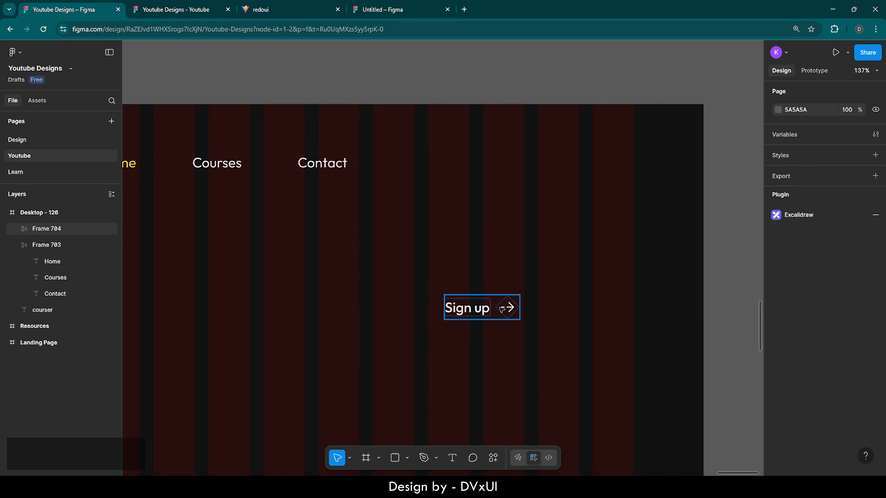
left_click(501, 308)
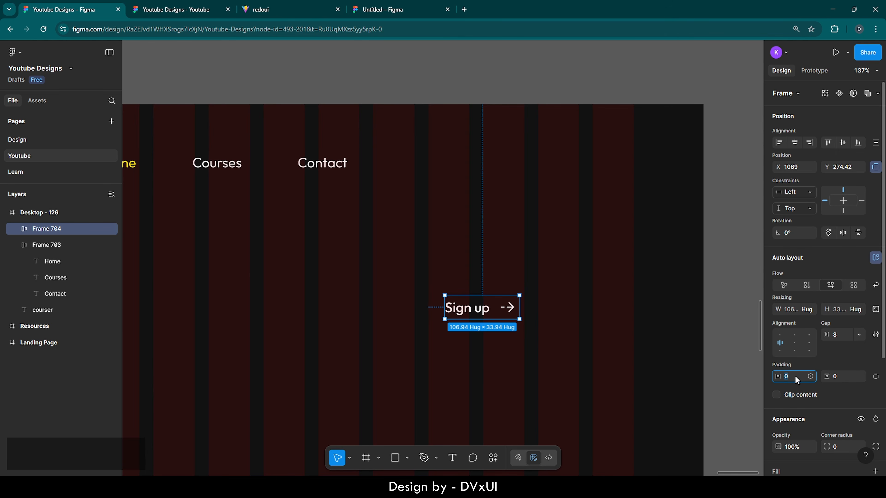
type("26")
key("Return")
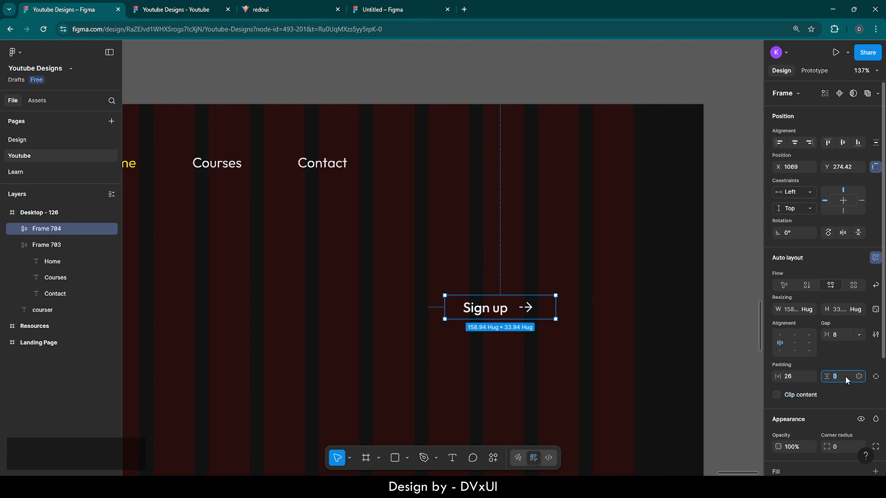
type("16")
key("Return")
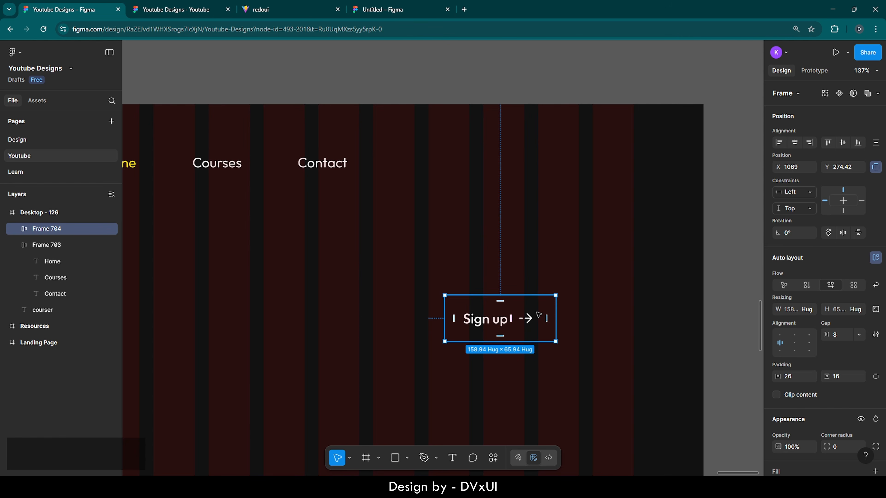
- Add a white FFFFFF outline stroke to the Sign up button
scroll(821, 410, "down", 5)
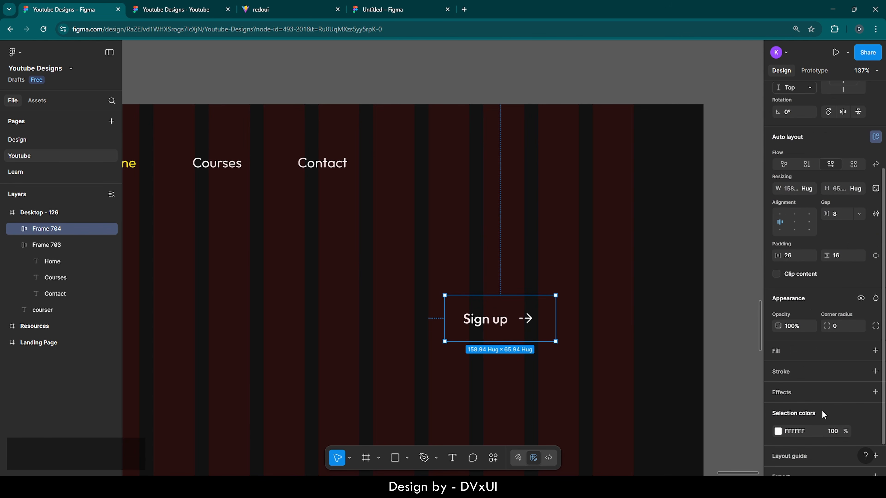
left_click(785, 335)
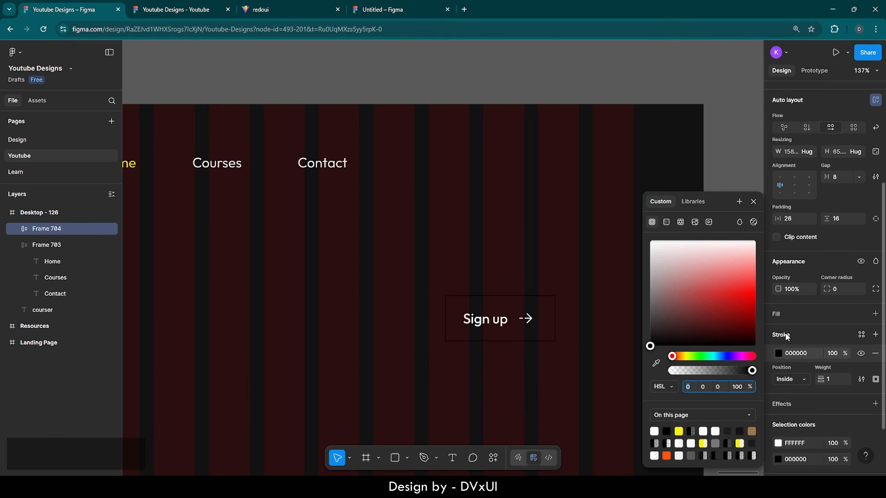
left_click(799, 354)
type("ff")
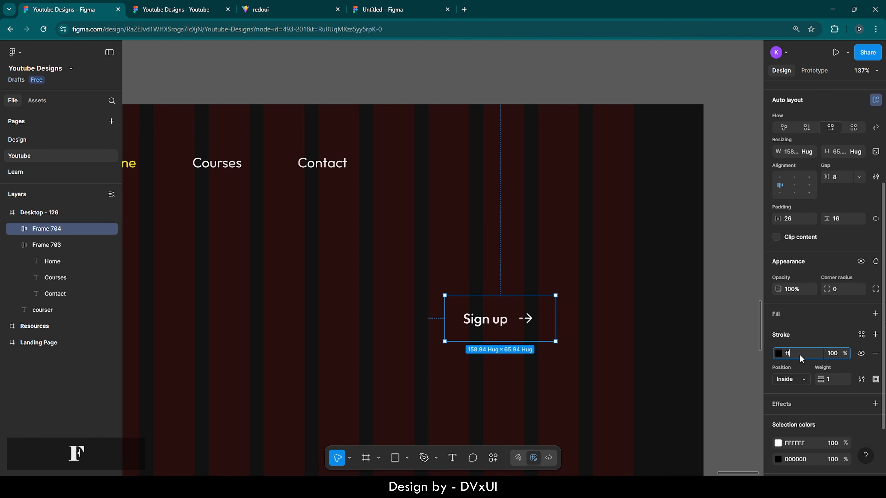
key("Return")
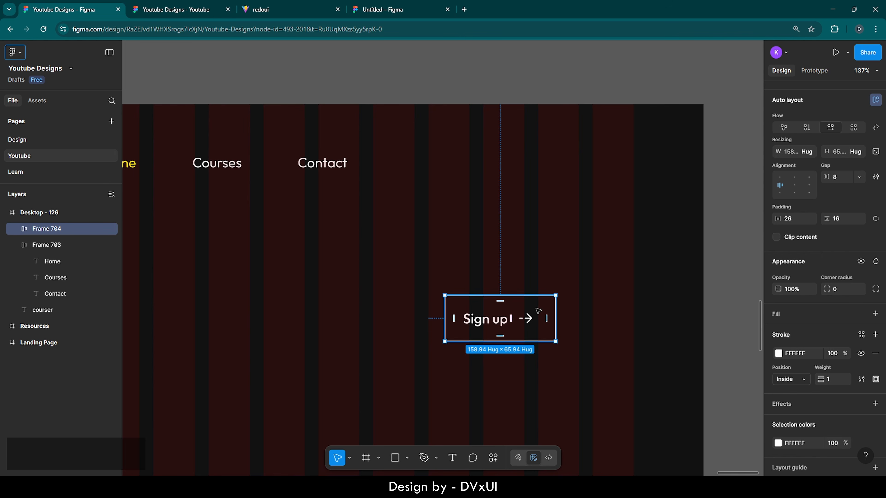
left_click(529, 318)
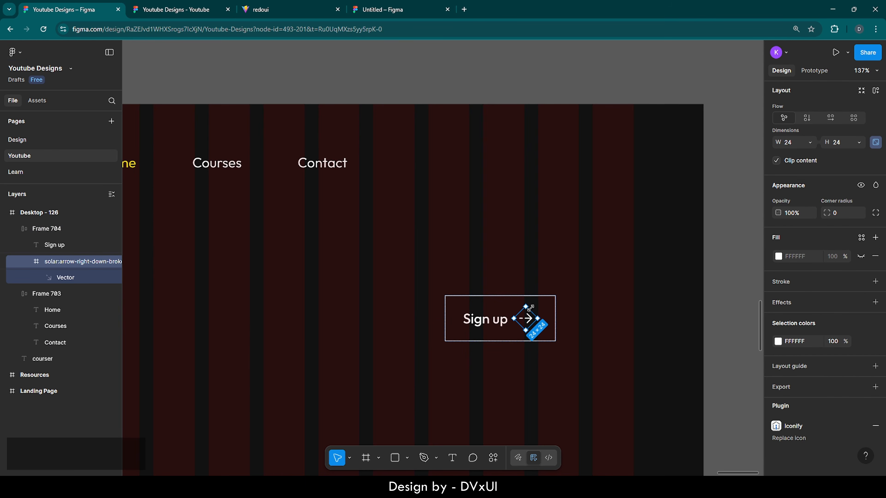
- Reset the arrow icon frame to 0° and rotate its inner vector to 45°
scroll(527, 306, "up", 5)
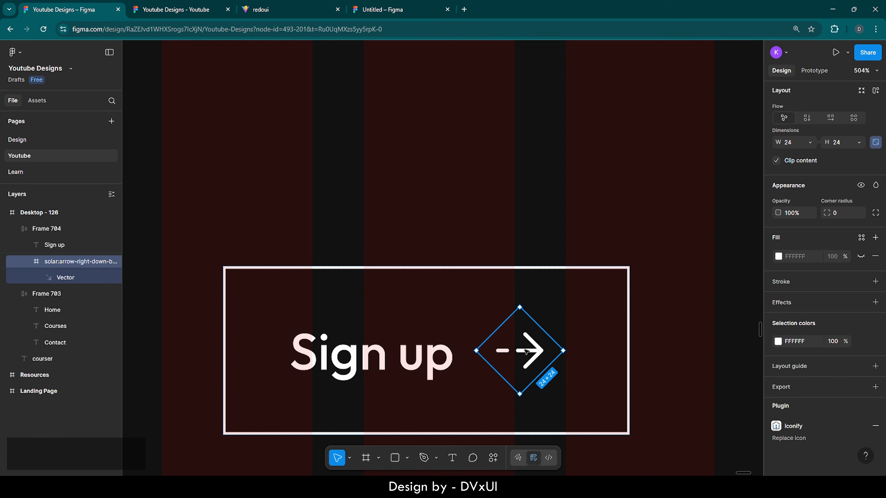
scroll(793, 193, "up", 4)
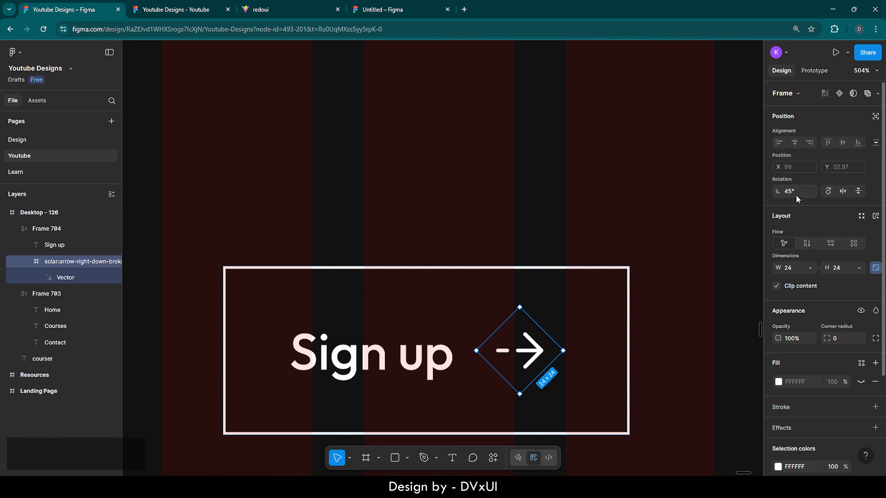
type("0")
key("Return")
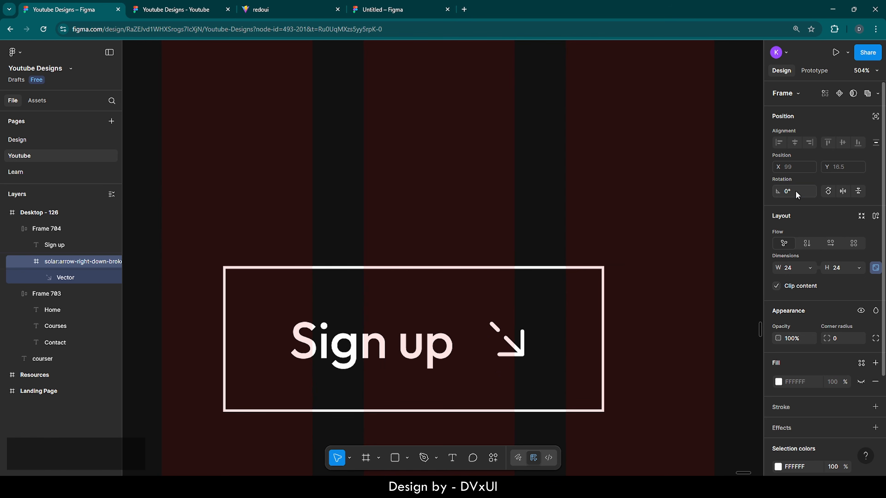
double_click(511, 345)
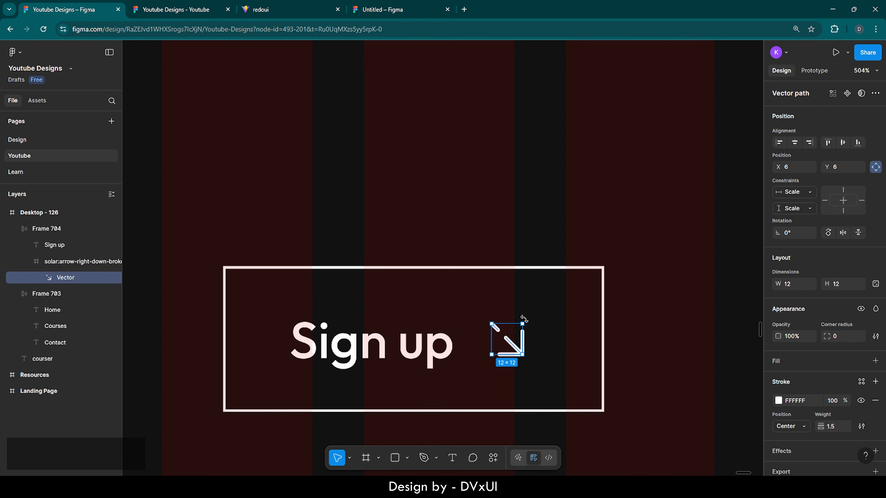
left_click_drag(524, 319, 504, 315)
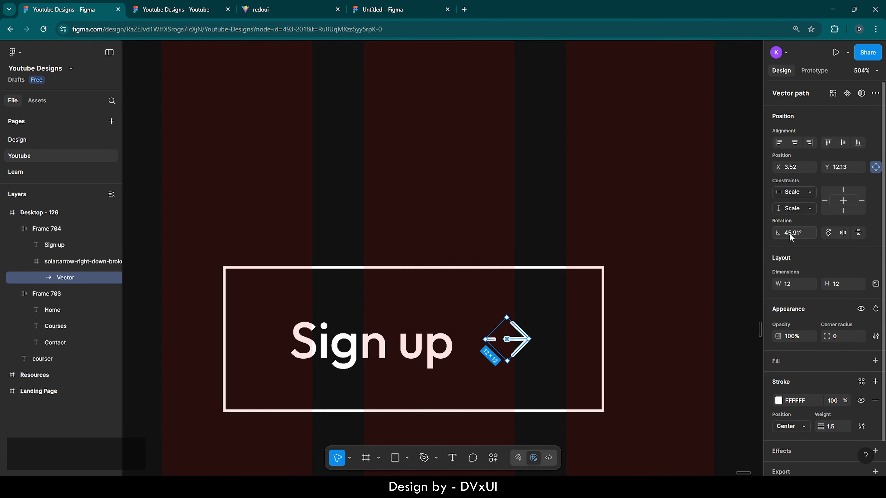
type("45")
key("Return")
left_click(553, 355)
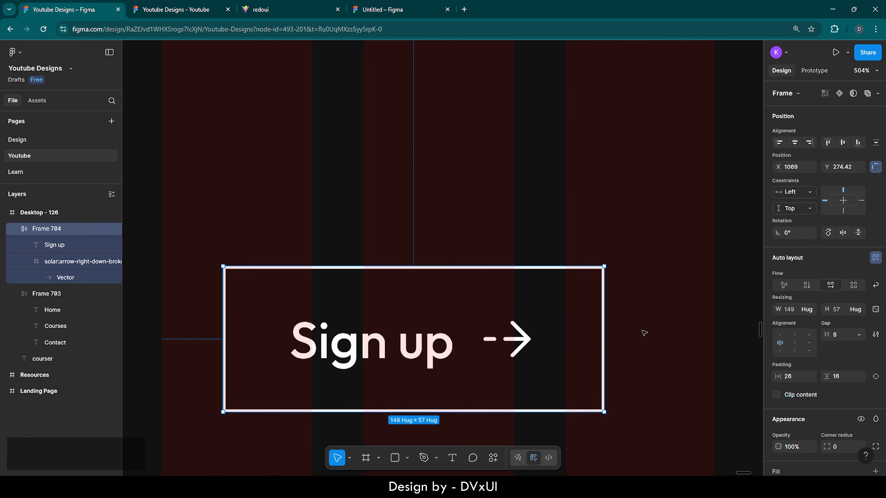
- Raise the Sign up button's corner radius to 40 for a pill shape
left_click(527, 341)
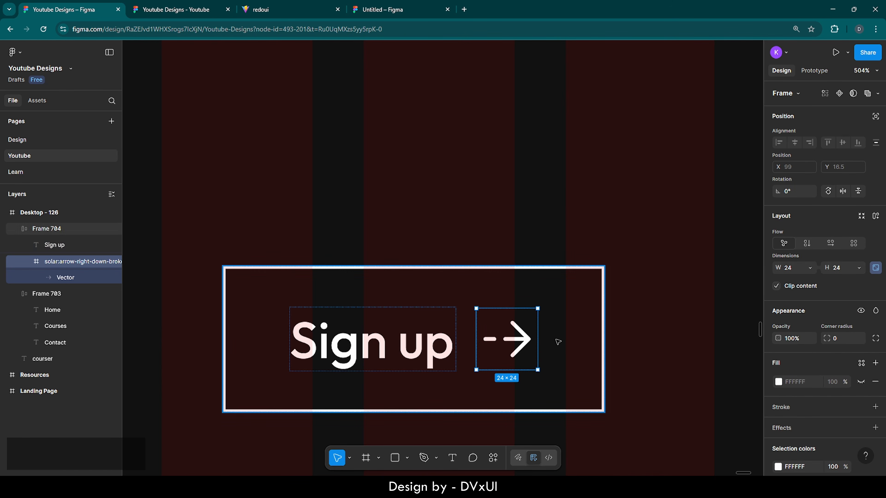
left_click(575, 335)
scroll(798, 380, "down", 3)
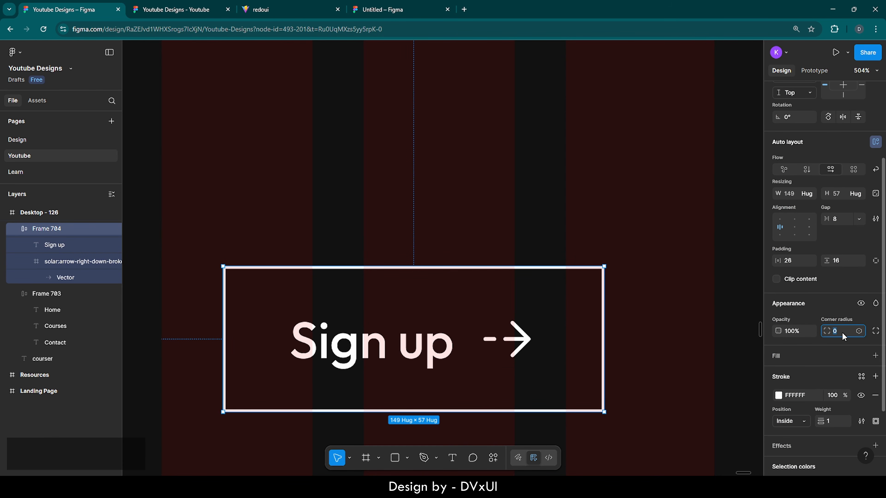
key("shift")
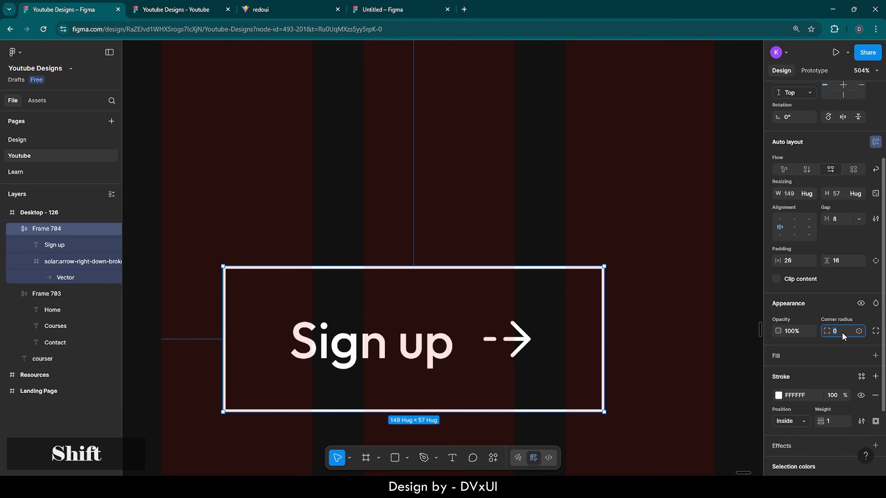
key("shift+Up")
key("shift+Up")
key("shift+Up")
key("shift+Up")
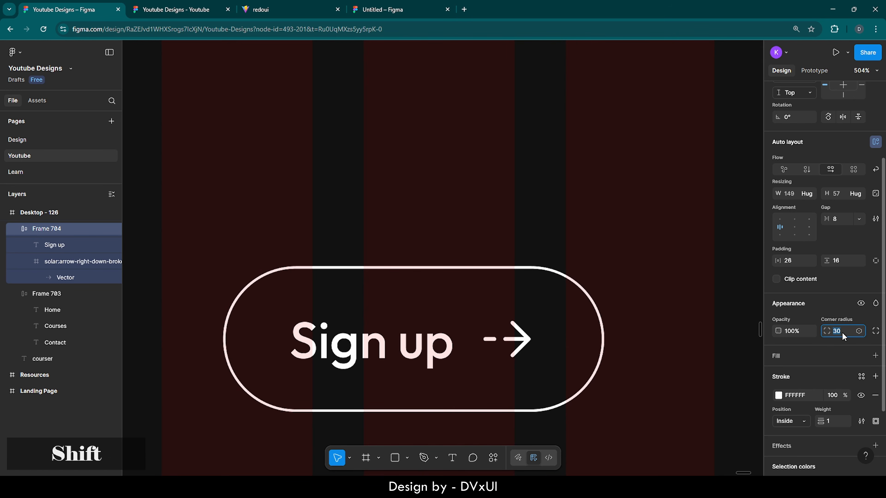
left_click(556, 233)
- Move the Sign up button up into the header, right of the nav links
scroll(556, 232, "down", 7)
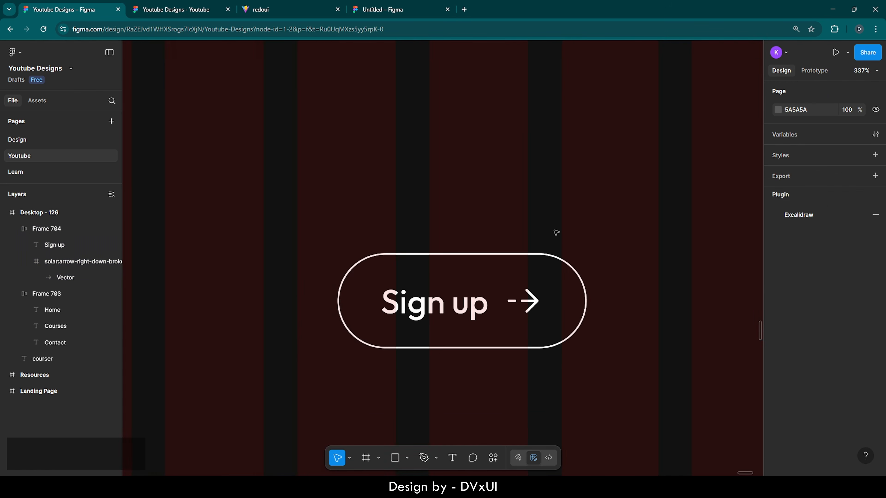
key("shift+1")
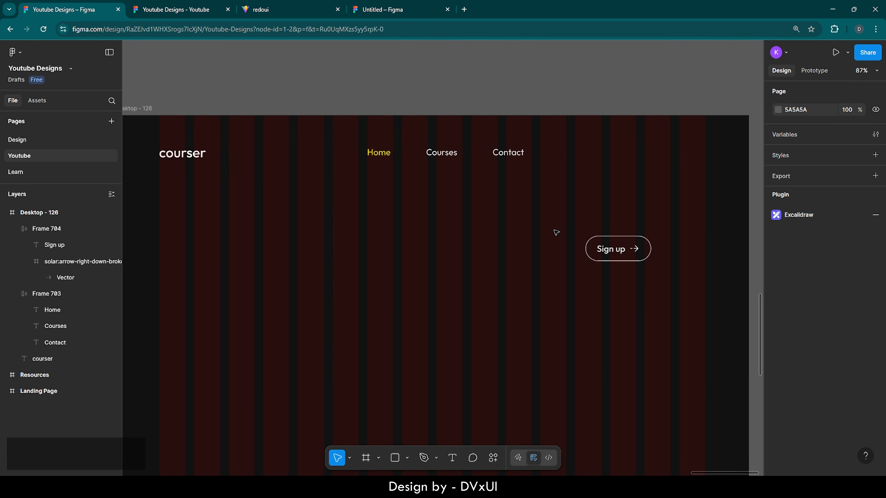
scroll(522, 250, "down", 2)
left_click(614, 252)
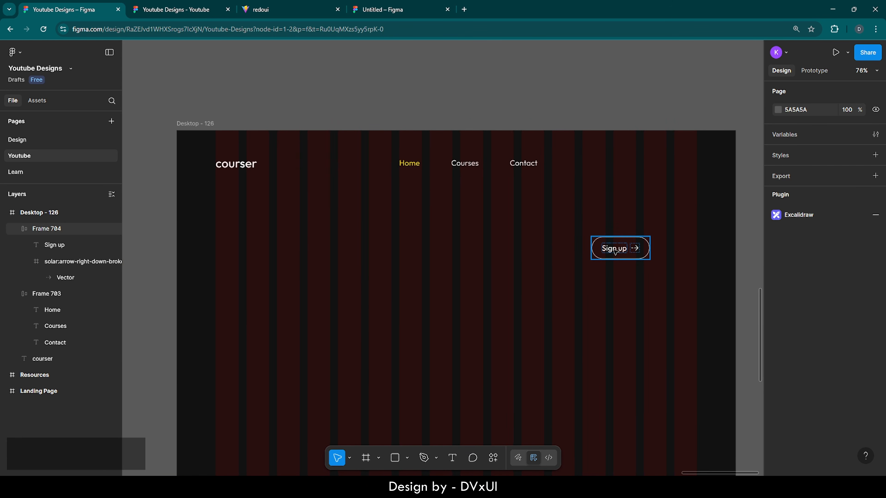
left_click_drag(614, 252, 663, 164)
scroll(694, 161, "up", 10)
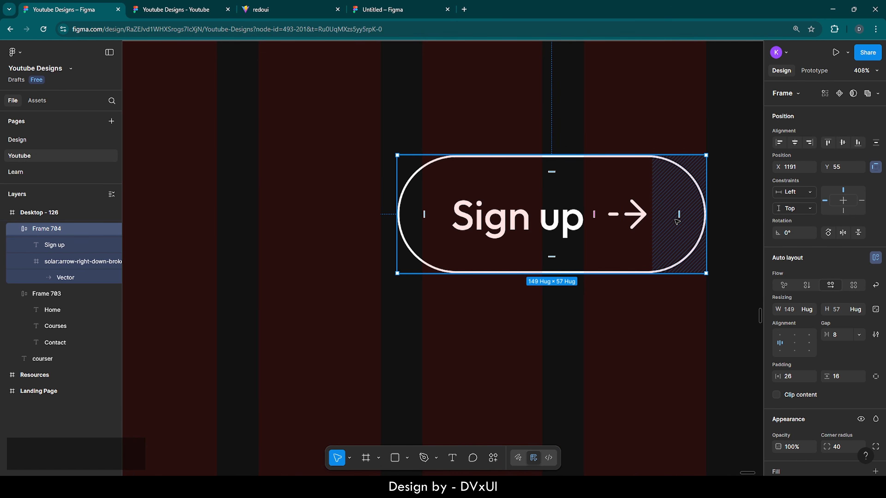
scroll(678, 219, "down", 6)
scroll(678, 218, "down", 4)
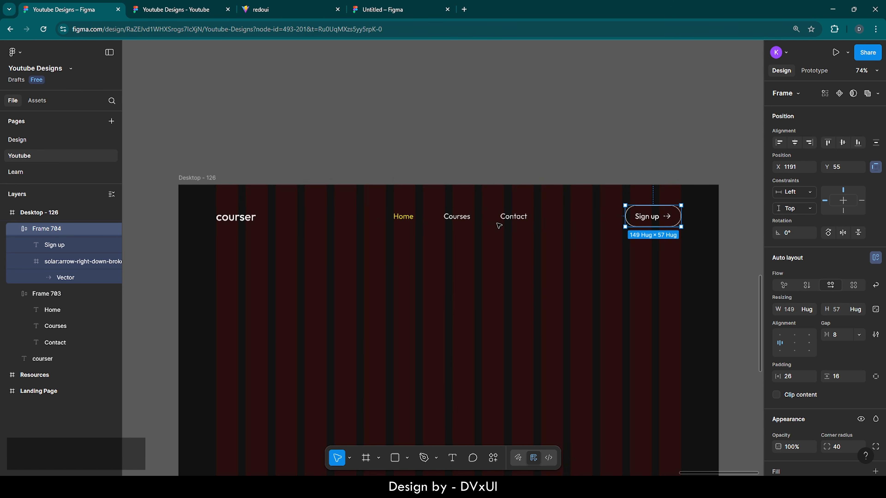
- Select the nav links, courser logo and Sign up button and apply auto layout to them
left_click(473, 219, "shift")
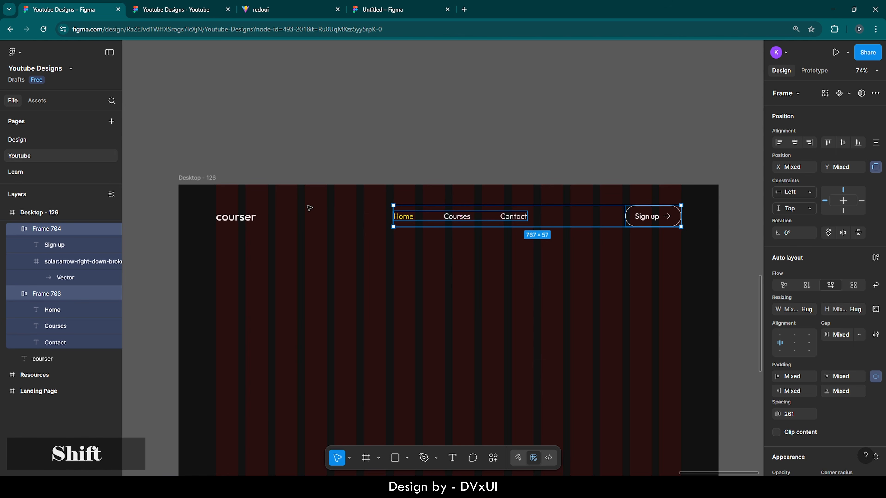
left_click(241, 214, "shift")
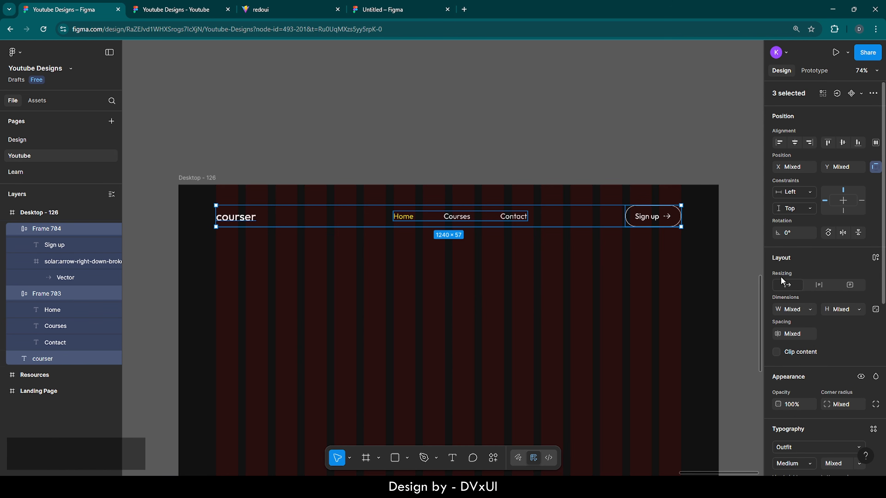
left_click(876, 258)
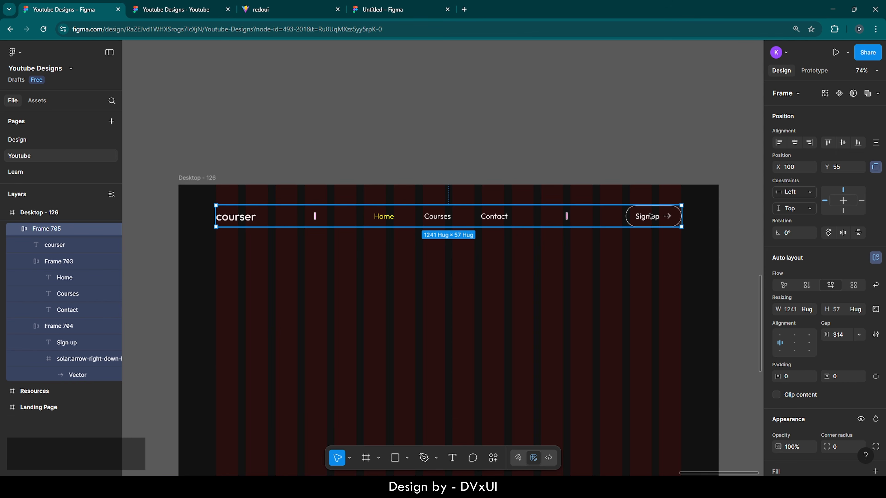
- Set the courser logo text width to 149 to match the Sign up button
left_click(650, 216)
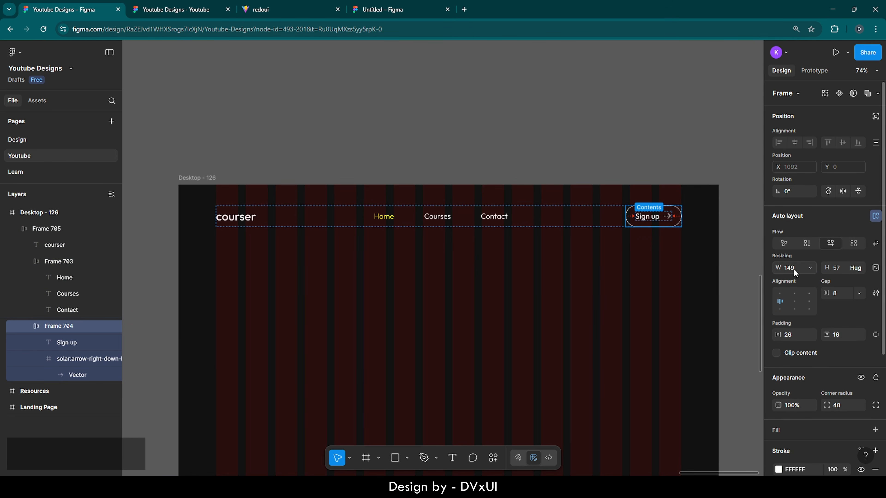
left_click(243, 218)
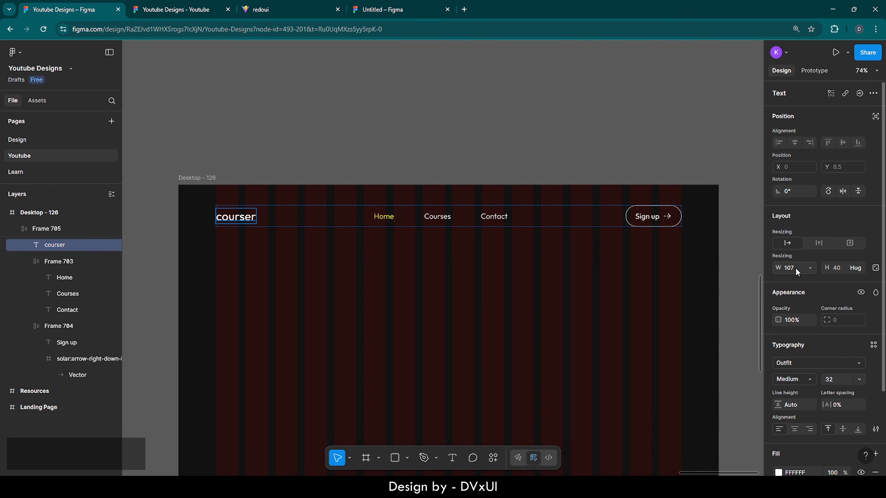
type("149")
key("Return")
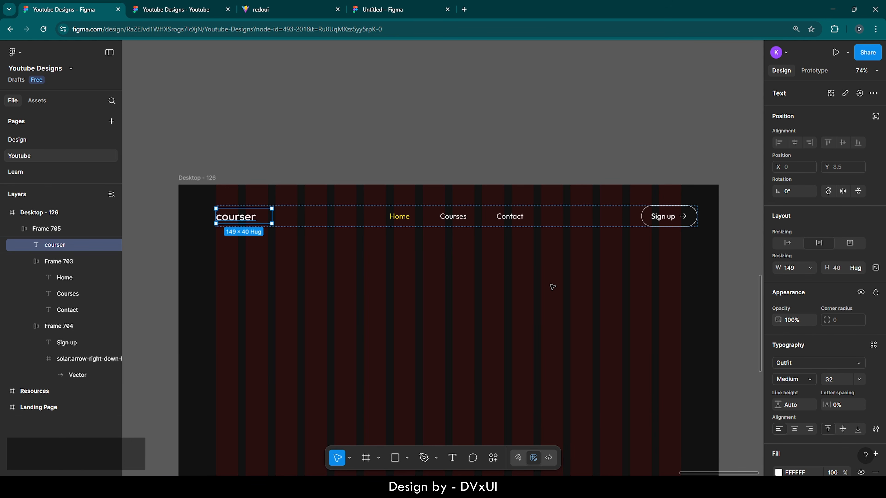
- Narrow the header row Frame 705 and set its item gap to Auto
double_click(449, 219)
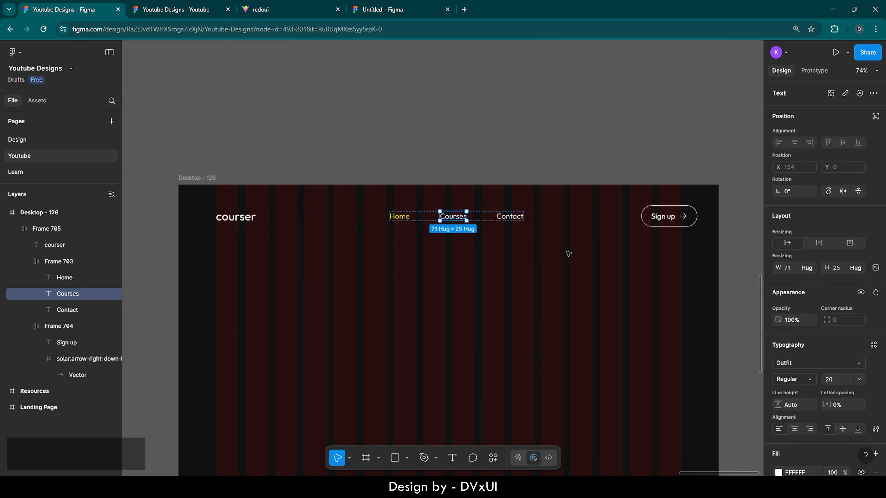
left_click(571, 218)
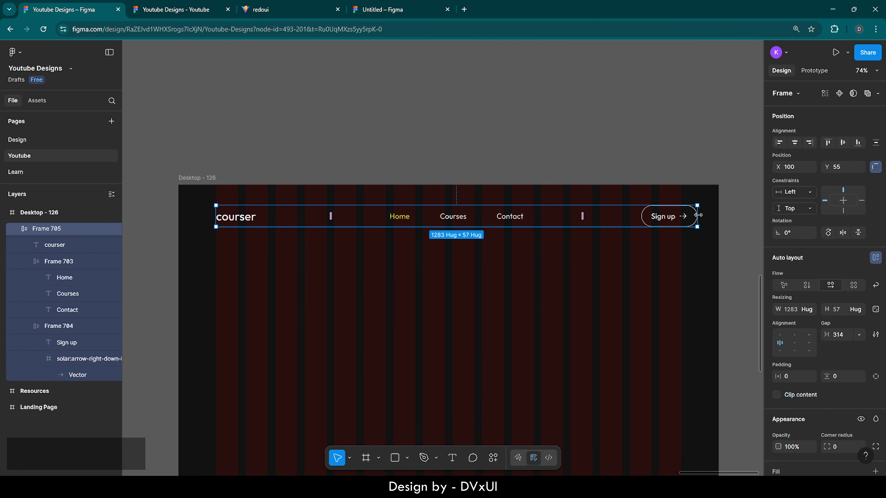
left_click_drag(698, 215, 683, 215)
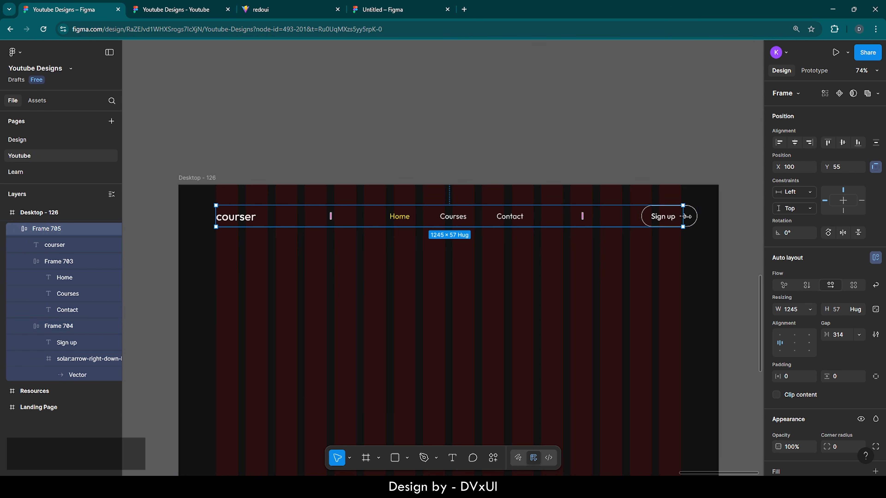
scroll(704, 209, "up", 5)
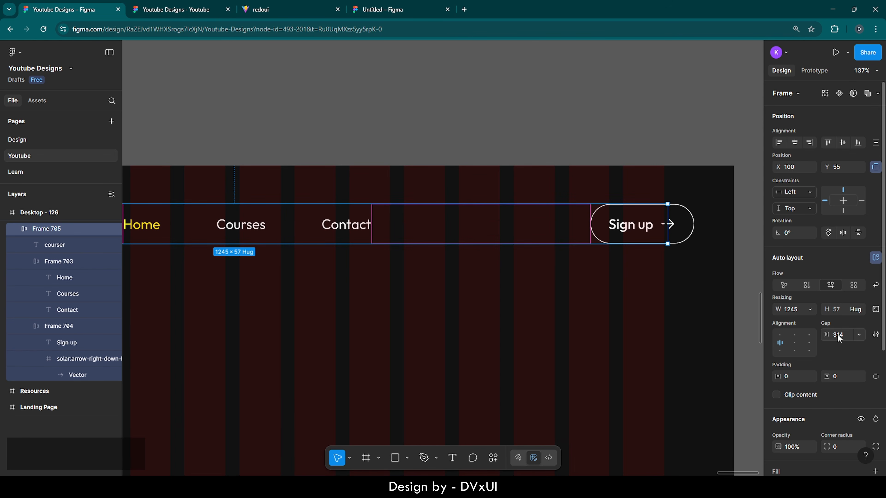
type("auto")
key("Return")
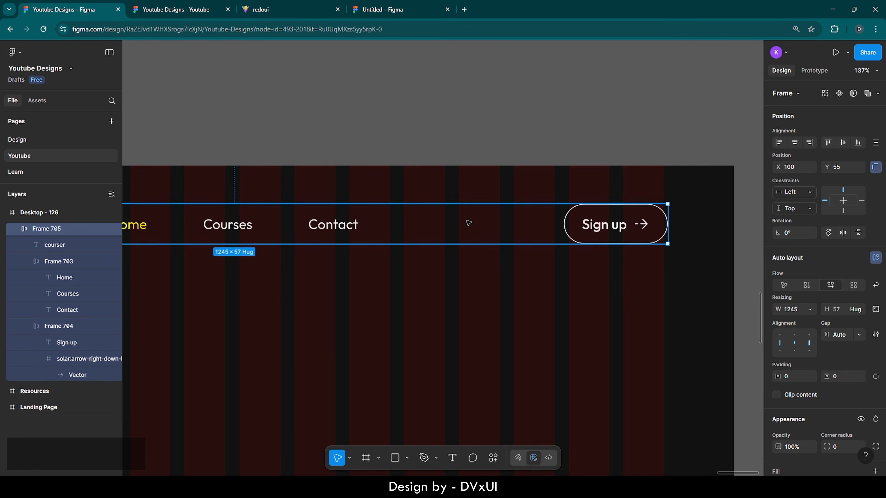
- Resize the header row to exactly 1240 wide
scroll(568, 296, "down", 5)
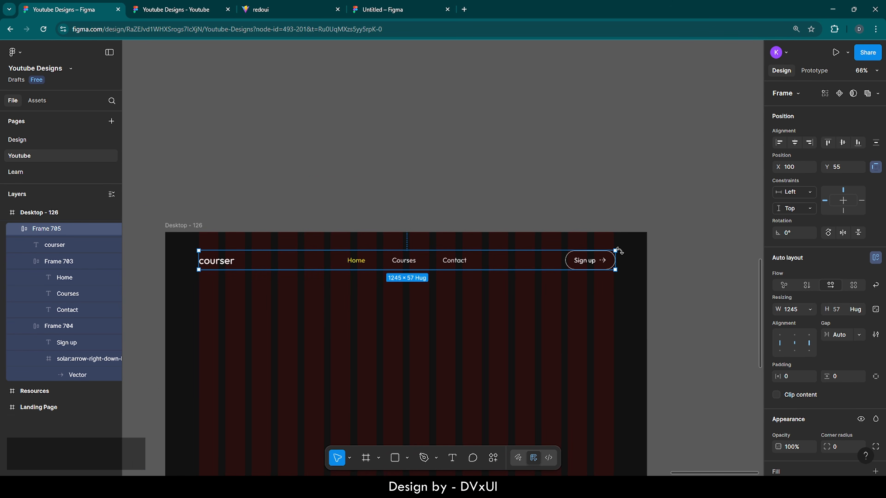
scroll(686, 139, "up", 2)
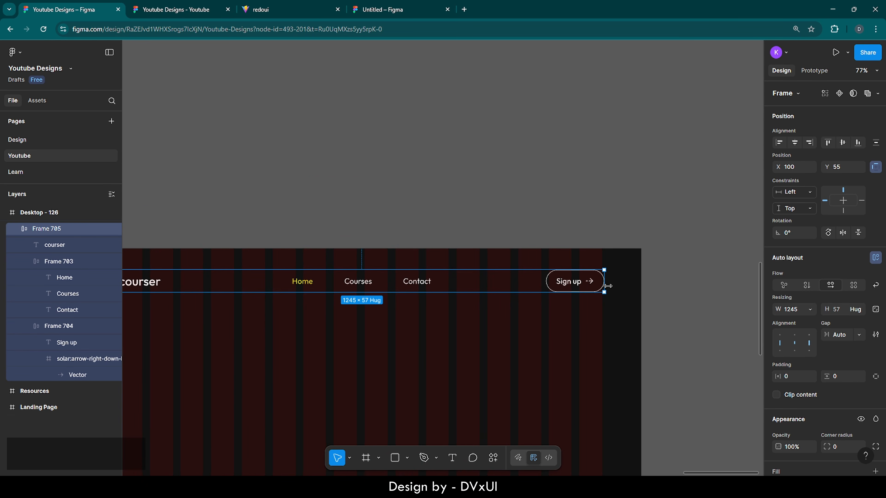
scroll(607, 286, "up", 12)
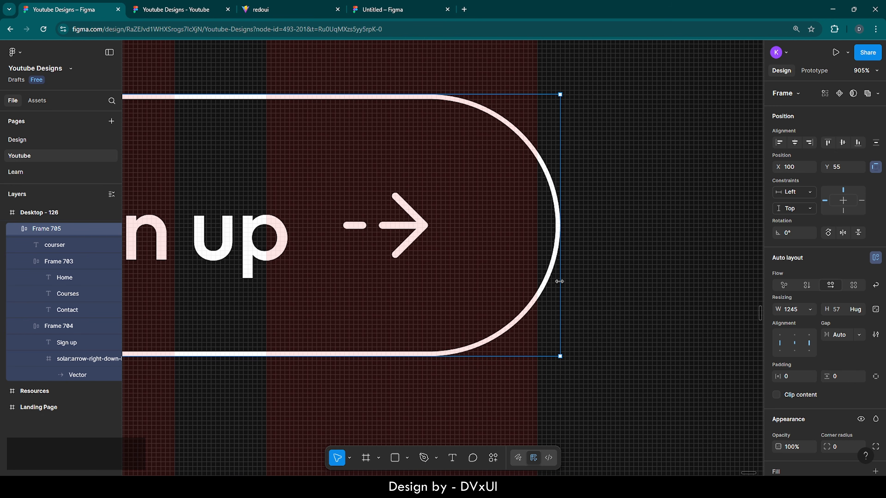
left_click_drag(559, 281, 536, 282)
scroll(611, 284, "down", 2)
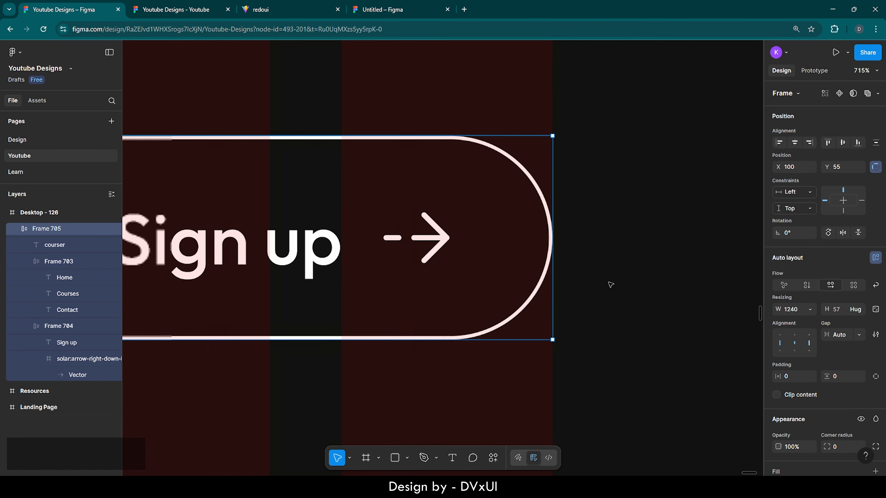
scroll(610, 284, "down", 10)
scroll(610, 284, "left", 1)
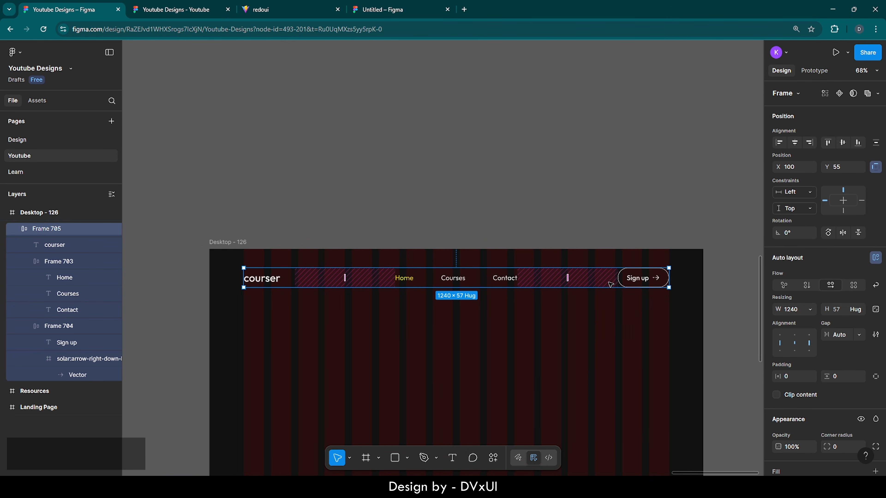
scroll(610, 284, "down", 5)
scroll(611, 284, "up", 1)
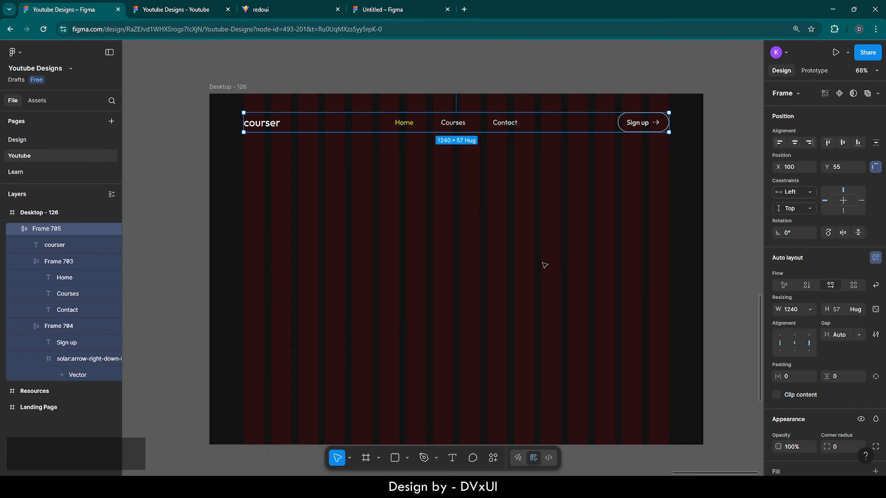
- Raise the header row to Y 31 with small upward nudges
left_click(511, 248)
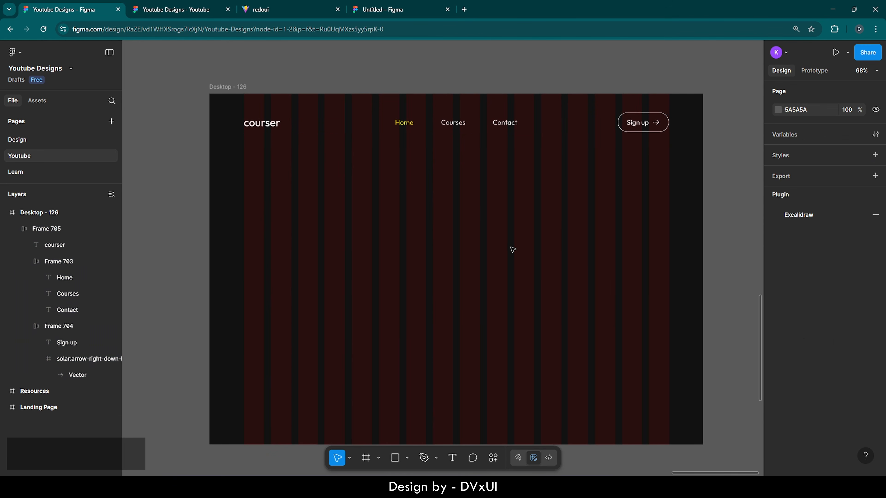
left_click(475, 122)
key("shift+Up")
key("shift+Up")
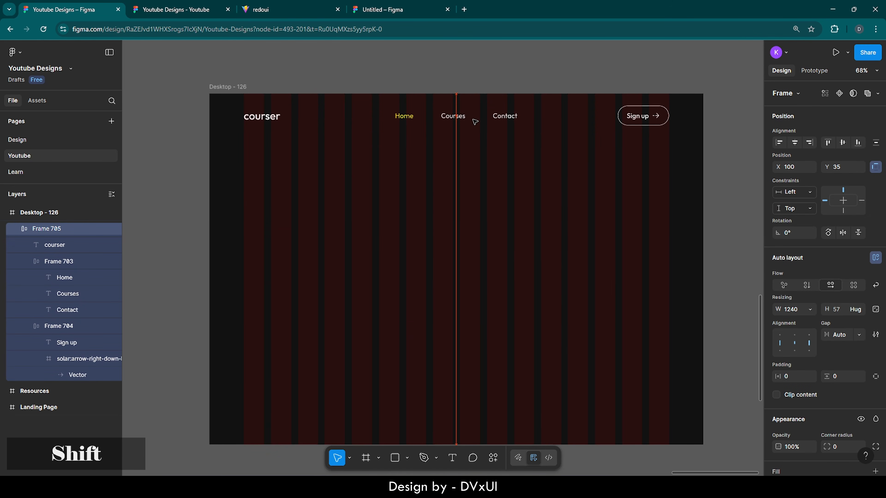
key("Up")
key("Up")
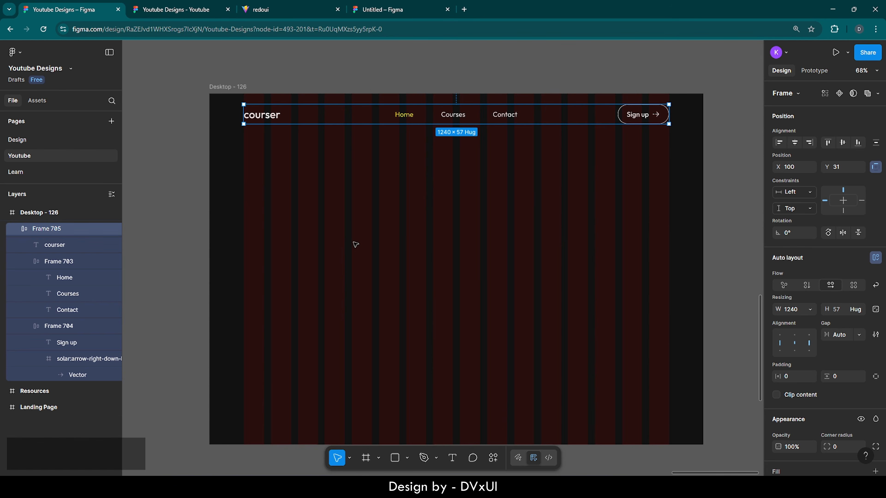
scroll(533, 304, "down", 1)
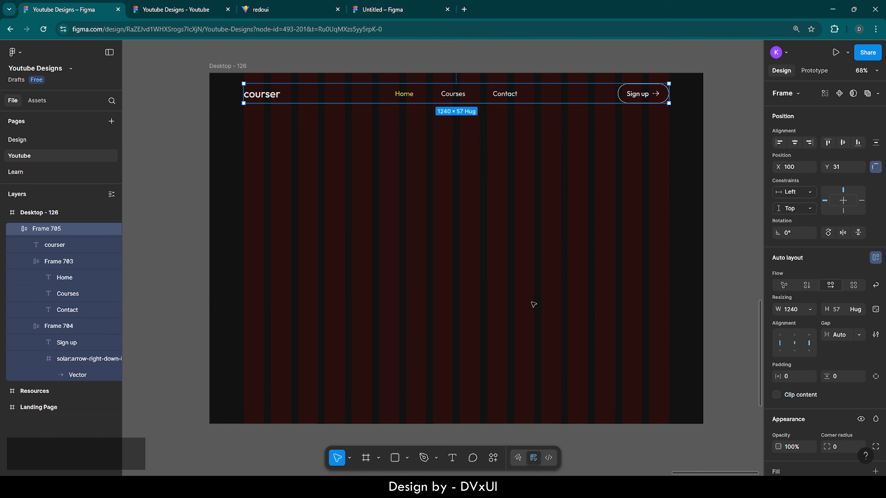
key("Escape")
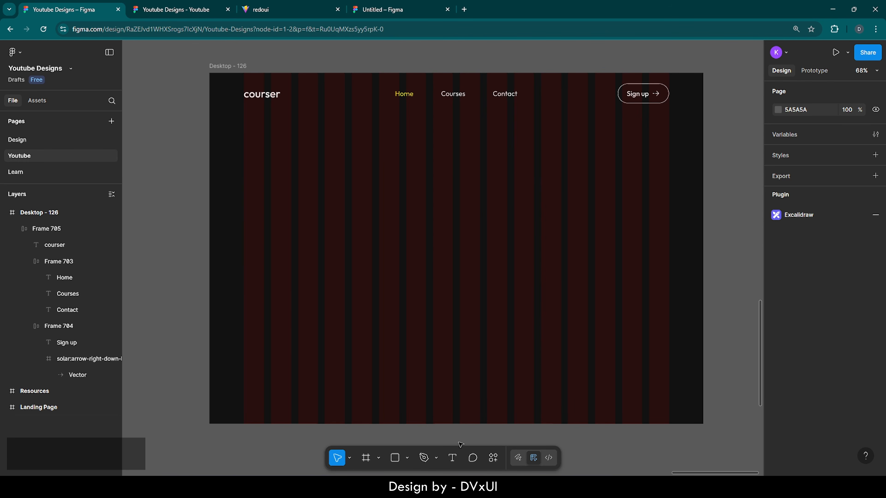
- Add a text box below the header reading 'With Courser learn the most'
left_click(452, 459)
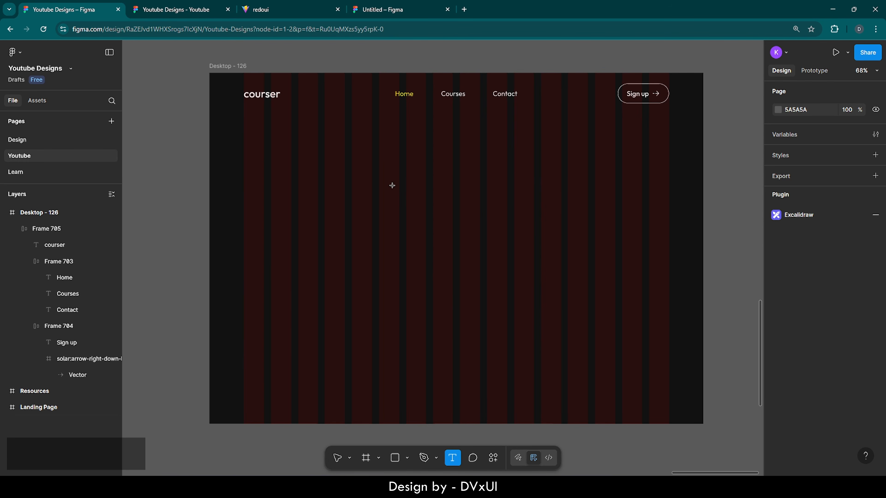
left_click(383, 169)
type("W")
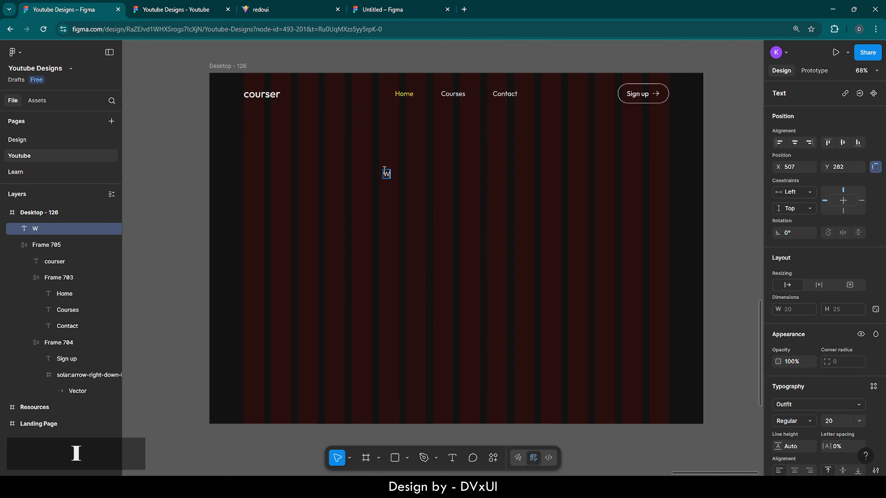
type("ith o")
key("BackSpace")
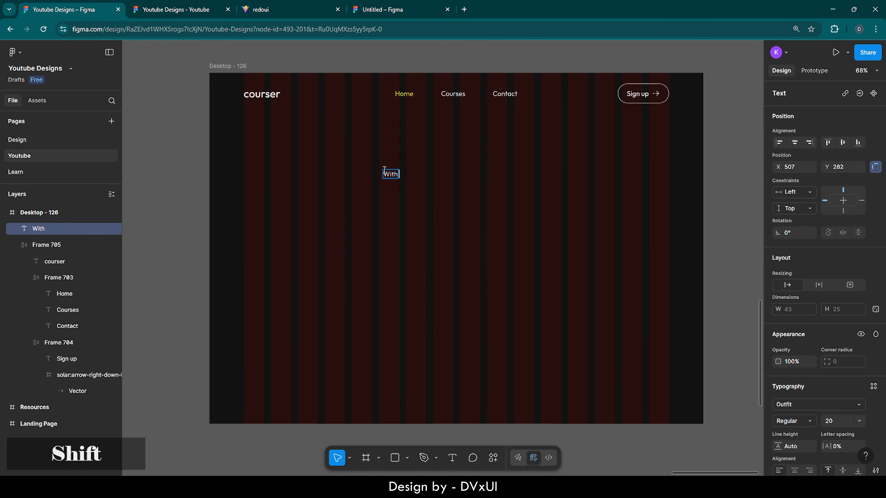
type("Courser")
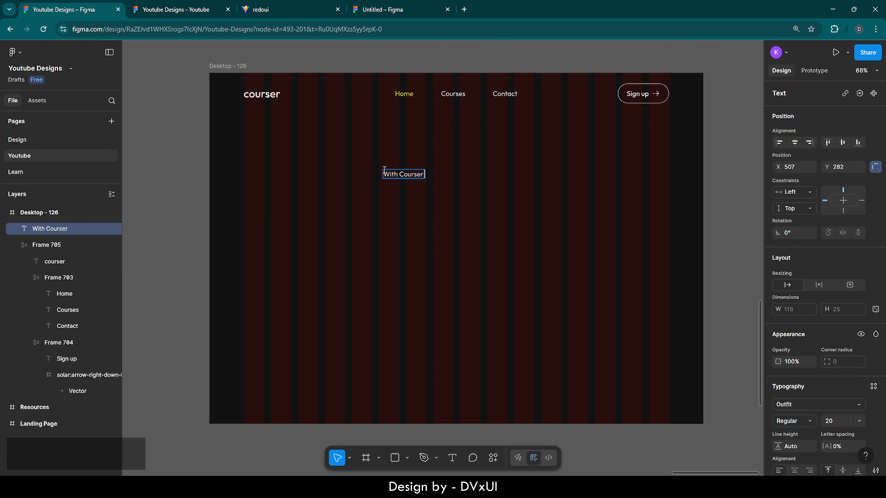
type(" learn the most")
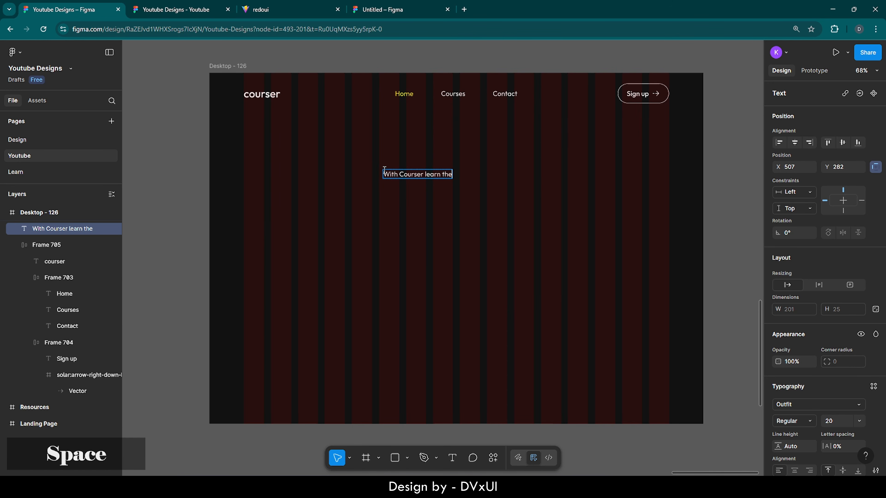
key("BackSpace")
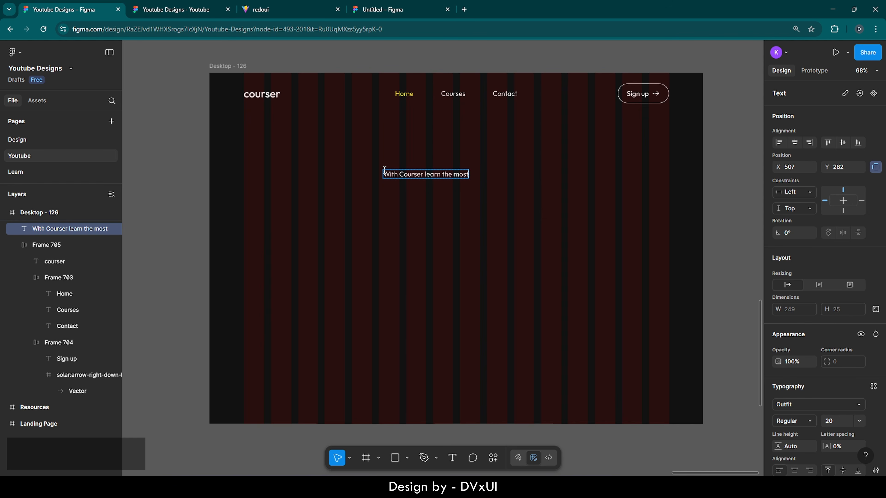
- Set the headline font size to 46 and centre it horizontally in the frame
key("ctrl+a")
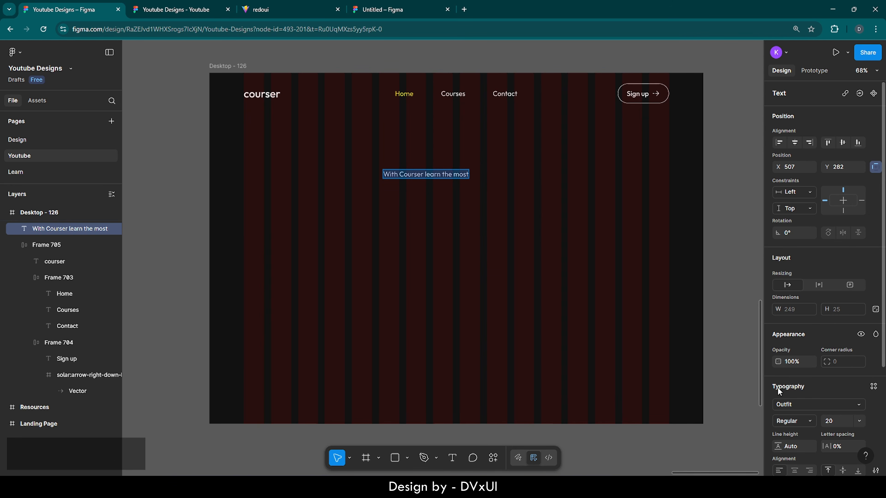
left_click(842, 418)
scroll(842, 418, "down", 3)
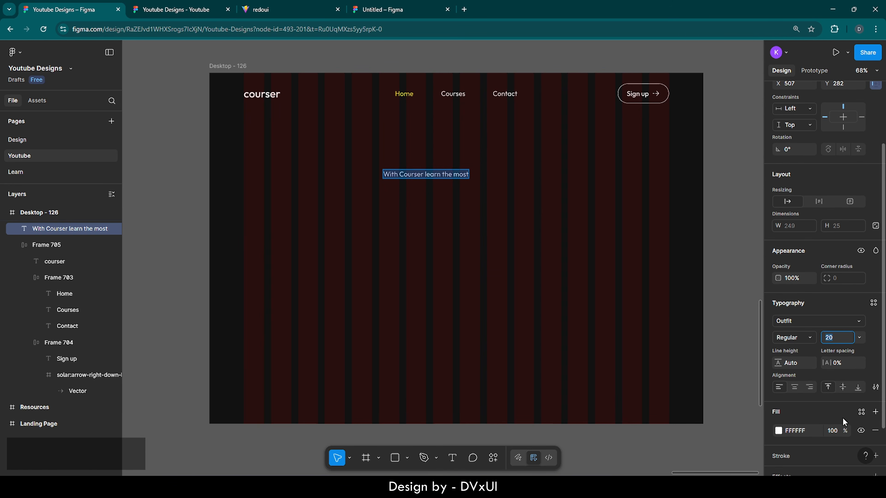
type("46")
key("Return")
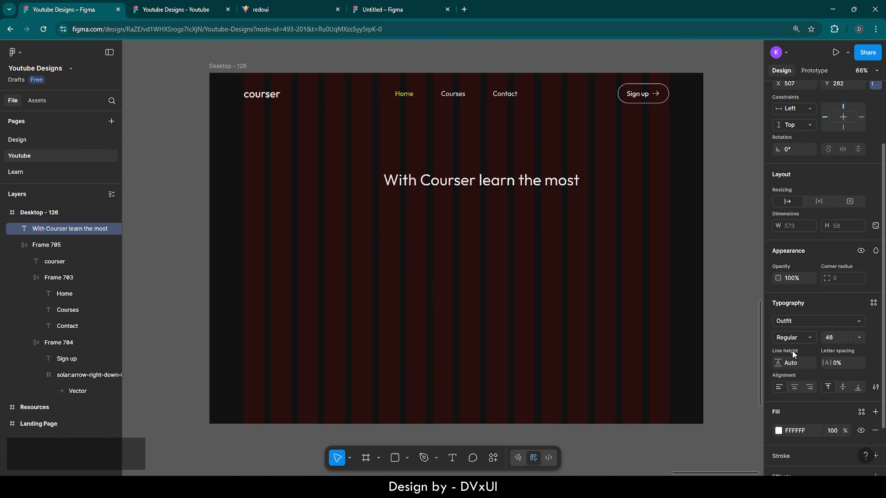
key("Escape")
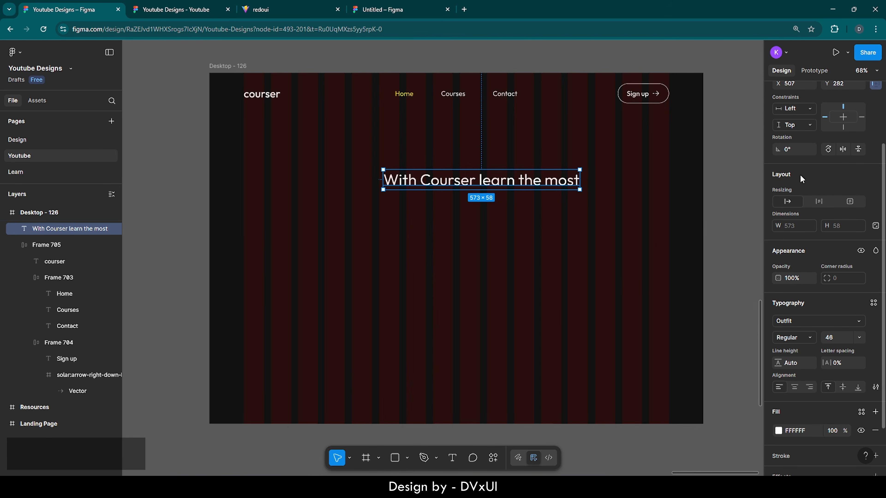
scroll(800, 178, "up", 3)
left_click(795, 143)
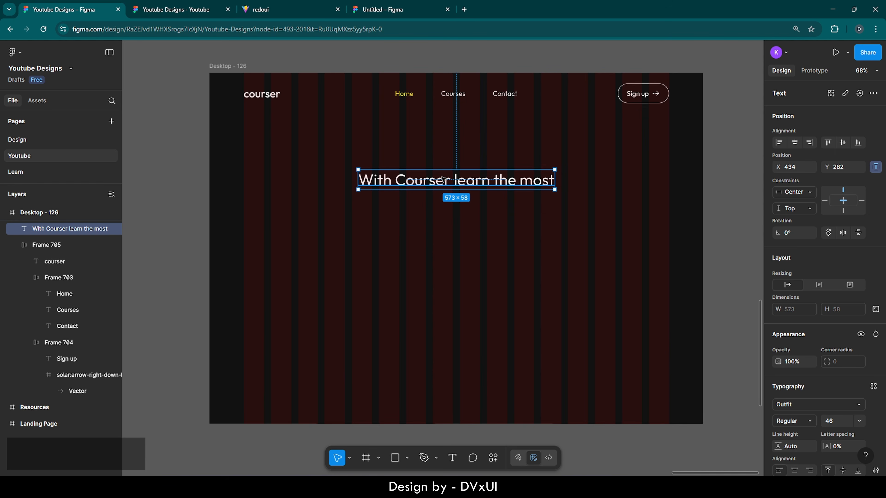
- Paste a copy of the heading under the original and change its text to 'demanded skills'
key("ctrl+v")
left_click_drag(443, 212, 442, 206)
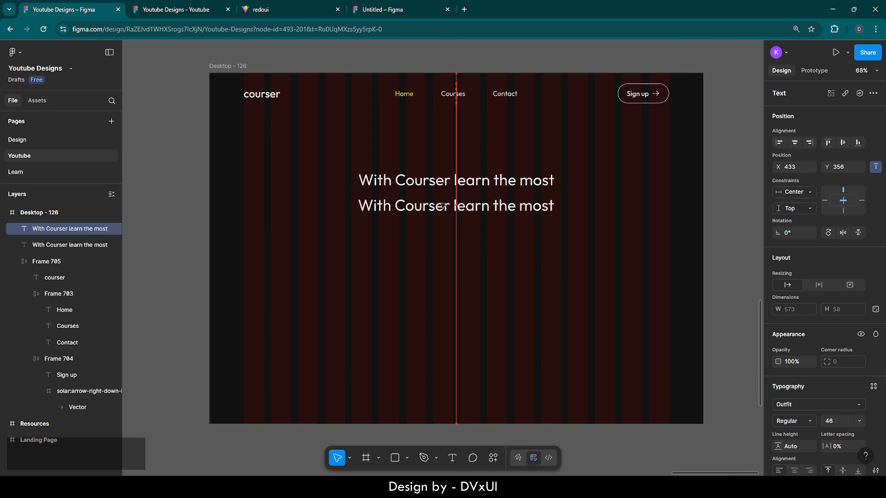
double_click(442, 203)
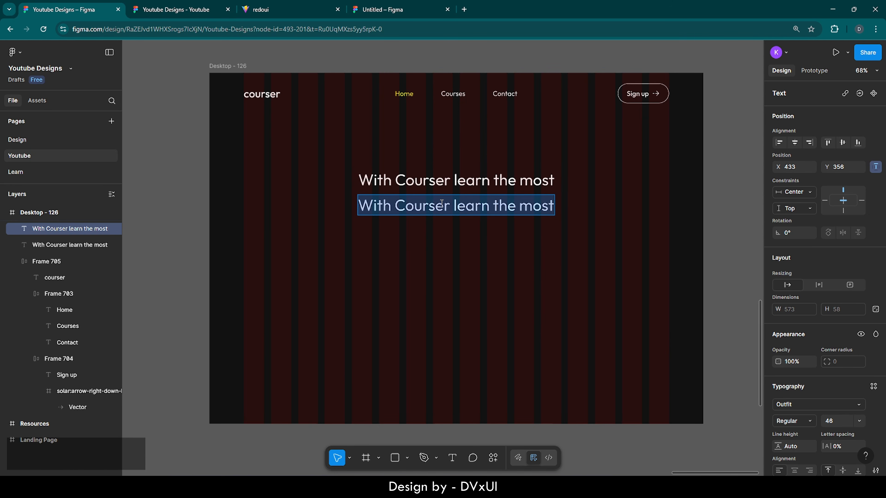
key("BackSpace")
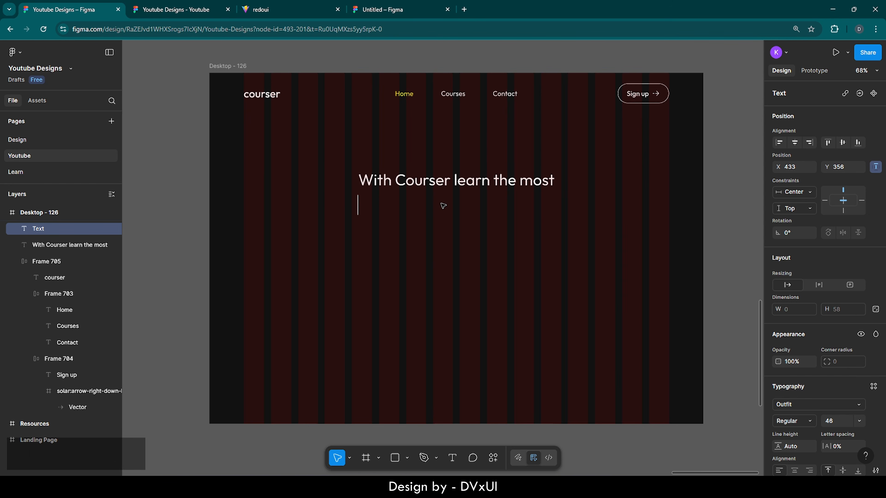
type("demand")
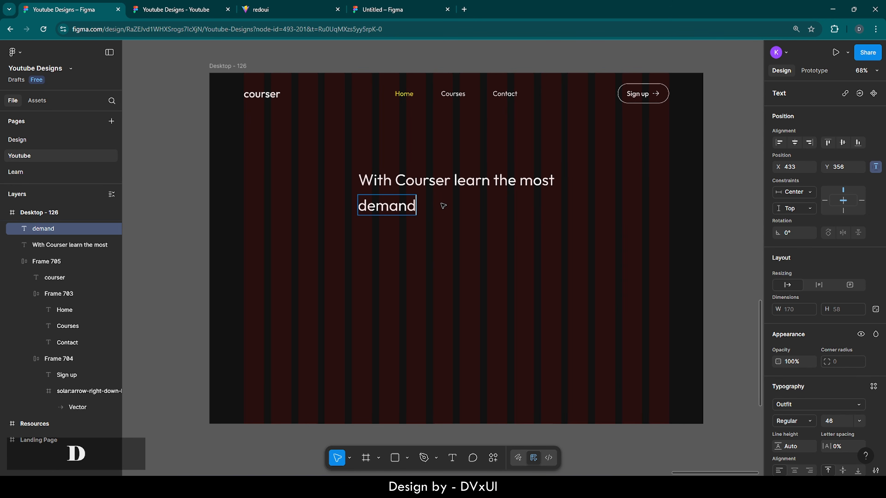
type("ed skills")
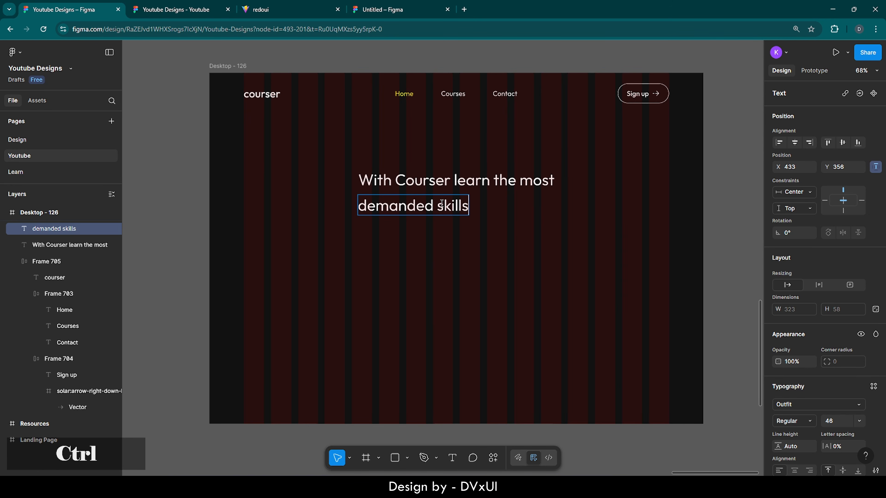
- Give 'demanded skills' font size 118 in Medium weight
key("ctrl+a")
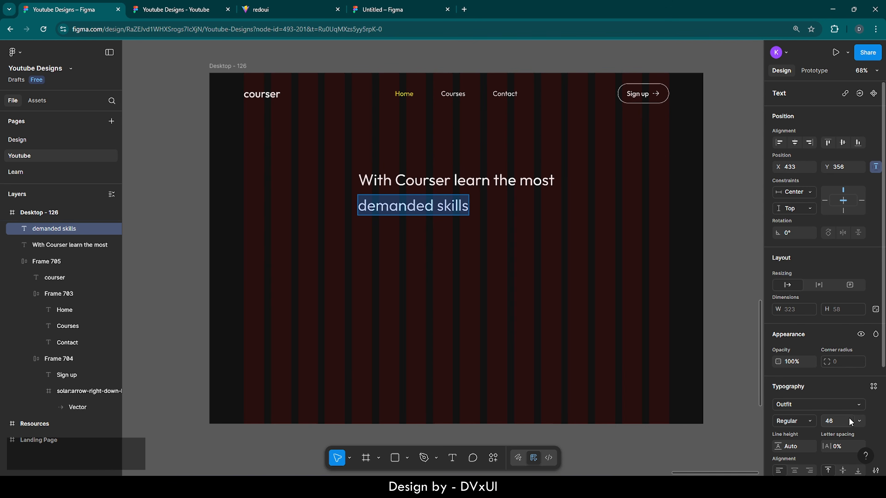
scroll(848, 418, "down", 3)
left_click(831, 341)
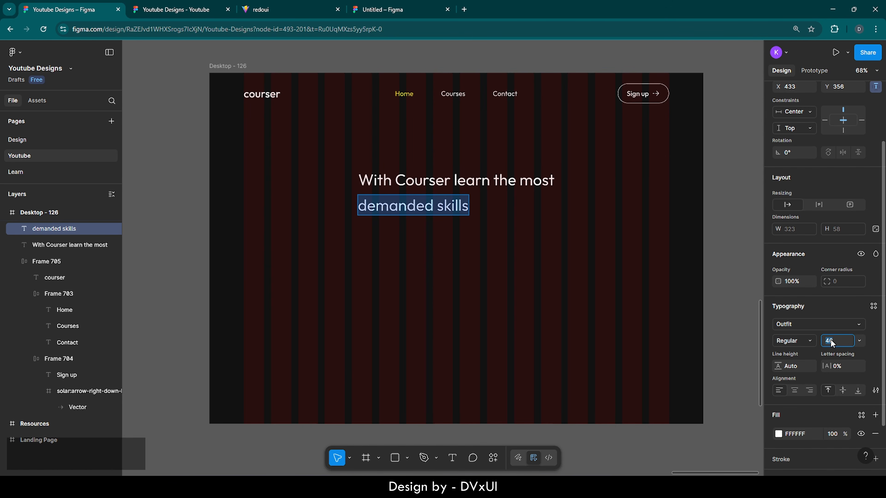
type("118")
key("Return")
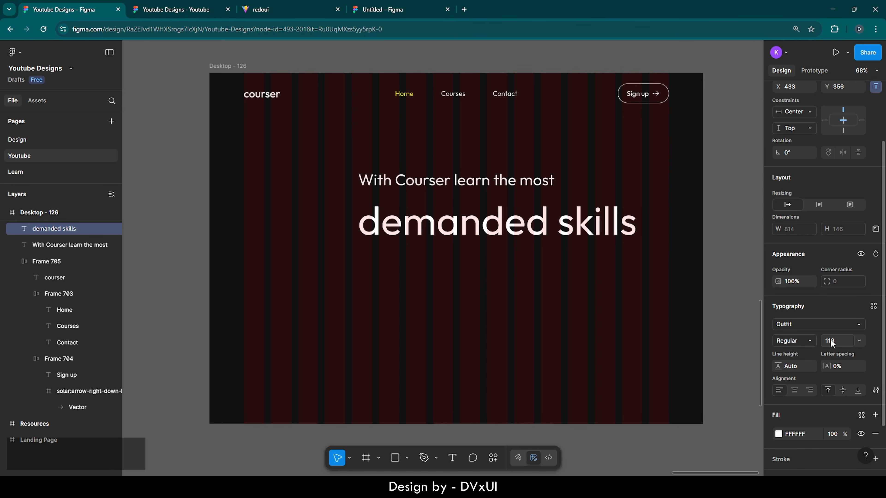
left_click(806, 339)
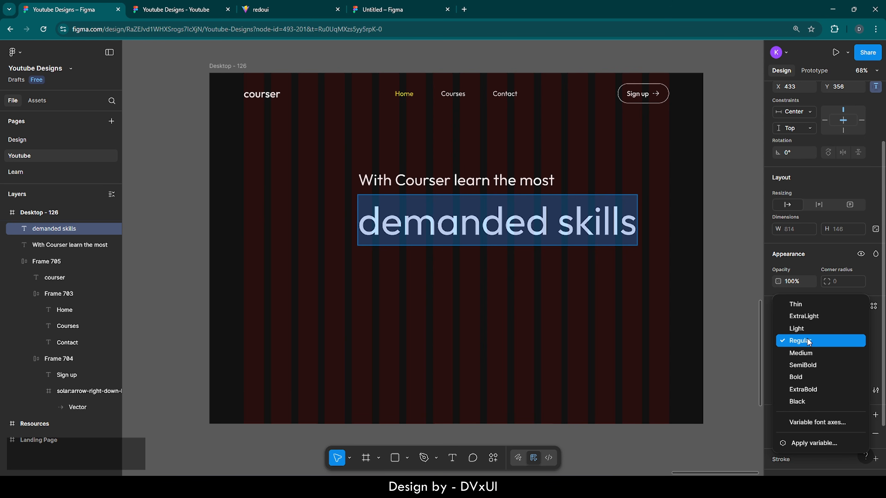
left_click(801, 353)
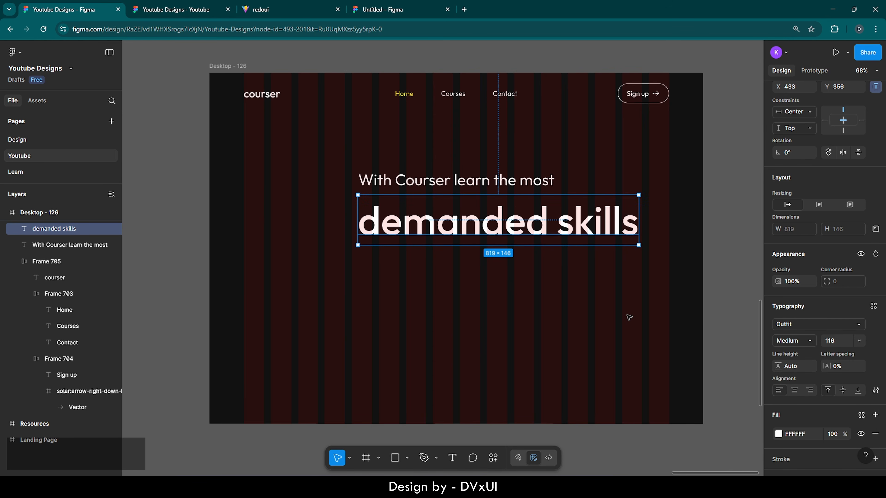
scroll(491, 222, "up", 1)
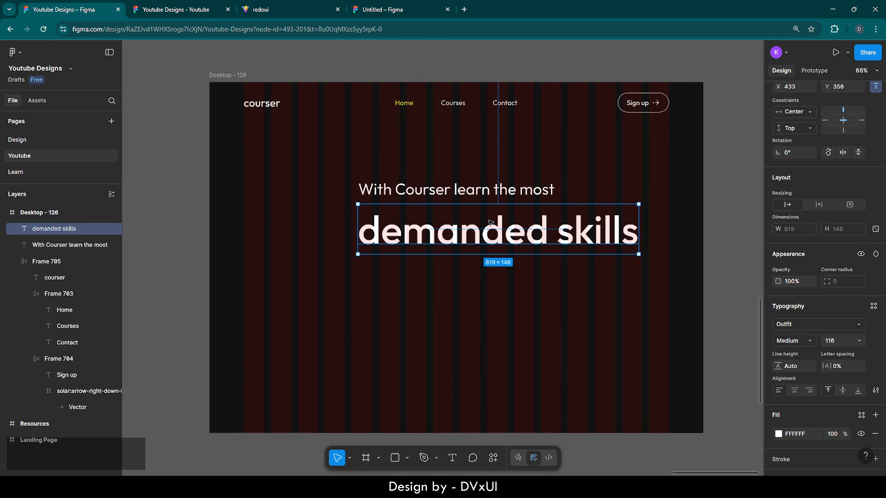
scroll(812, 131, "up", 3)
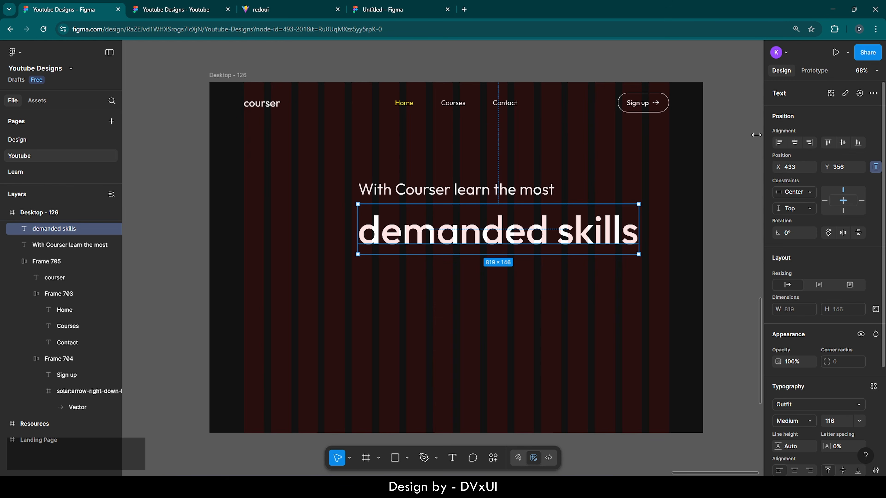
- Centre 'demanded skills' horizontally, then nudge both headline lines up so the top sits at Y 252
left_click(795, 142)
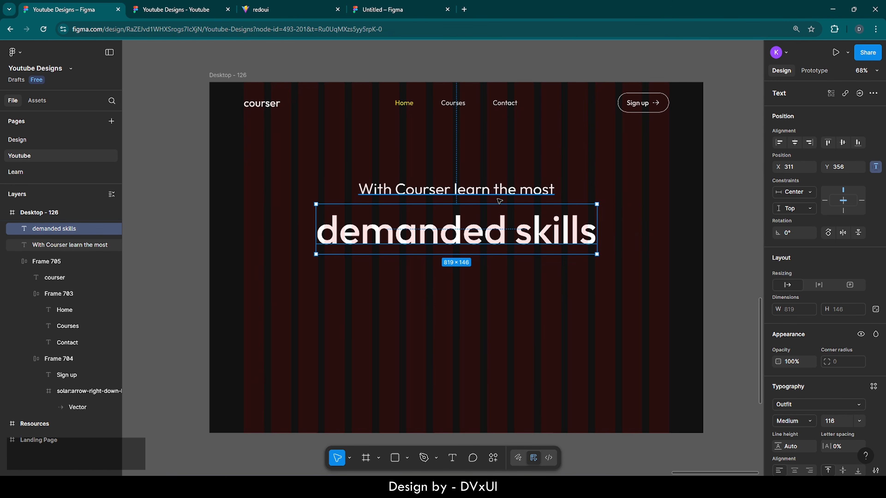
key("Up")
key("Up")
key("Up")
key("Up")
key("Up")
key("Up")
key("Up")
key("Up")
key("Up")
key("Up")
key("Up")
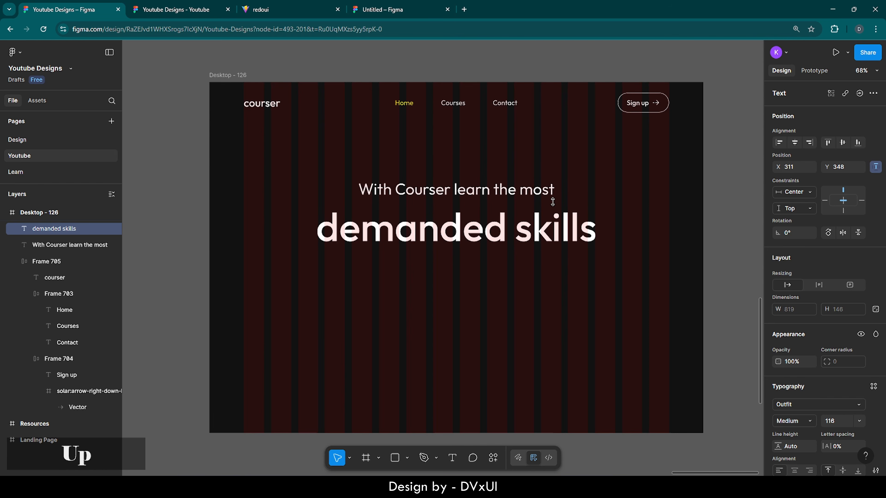
left_click(493, 190, "shift")
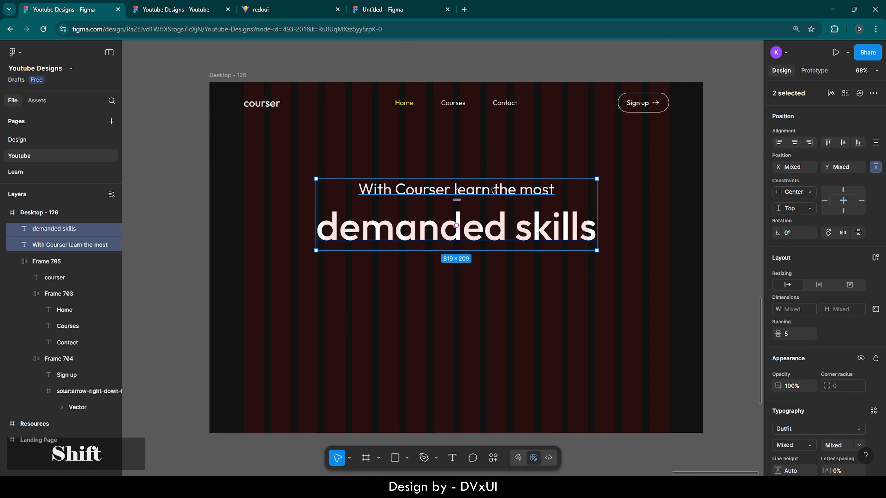
key("shift+Up")
key("shift+Up")
key("shift+Up")
key("shift+Up")
key("shift+Up")
key("shift+Down")
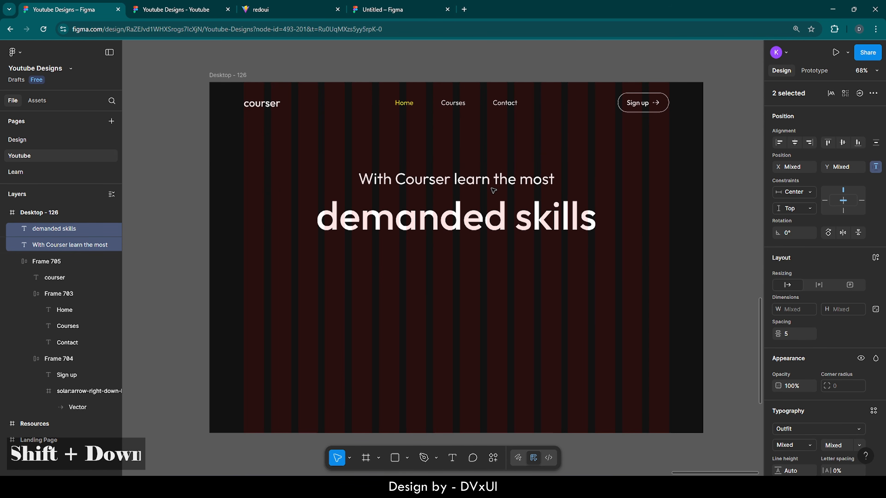
left_click(514, 298)
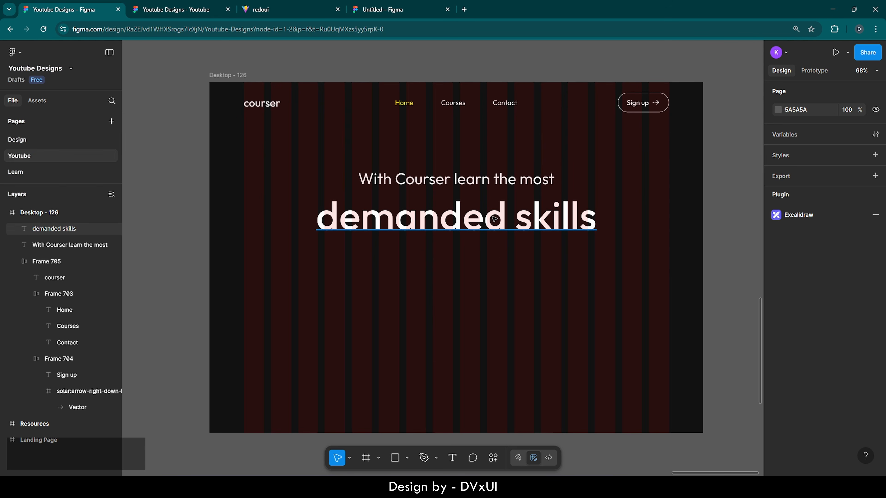
left_click(477, 182)
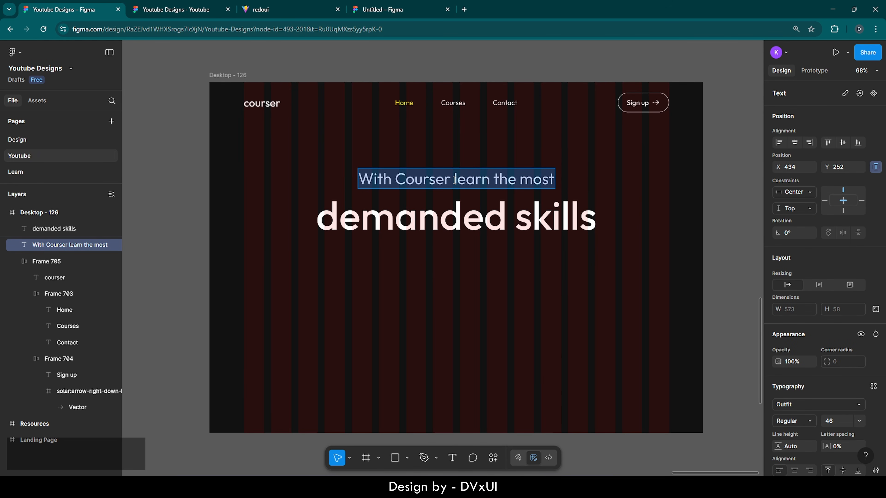
- Colour the words 'learn' and 'skills' yellow F7F217
left_click_drag(457, 179, 490, 179)
scroll(840, 423, "down", 4)
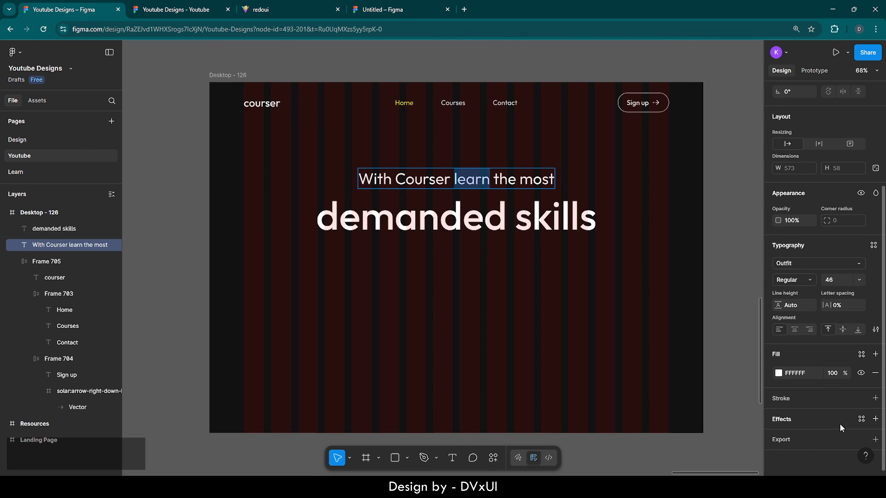
left_click(778, 373)
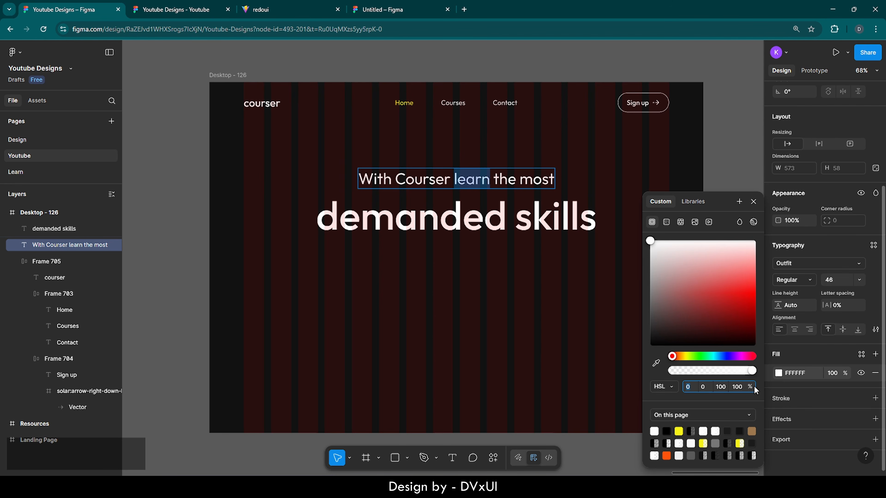
left_click(682, 428)
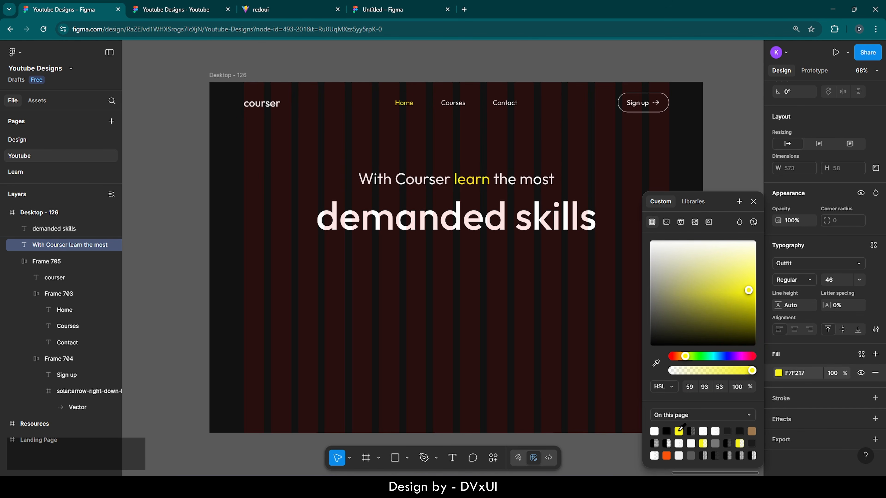
double_click(550, 212)
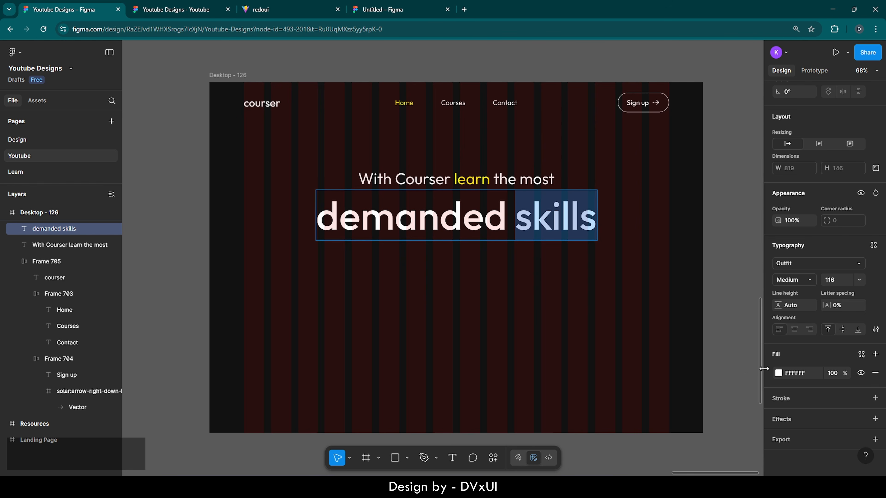
left_click(779, 373)
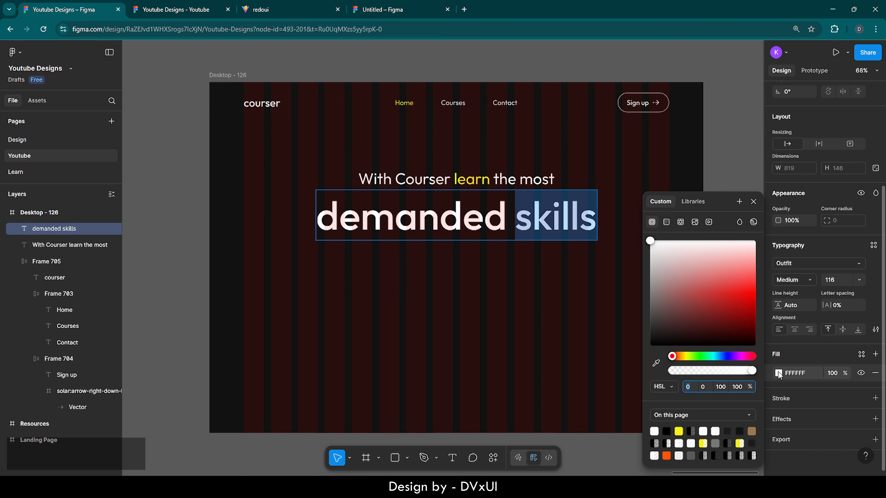
left_click(679, 431)
left_click(510, 326)
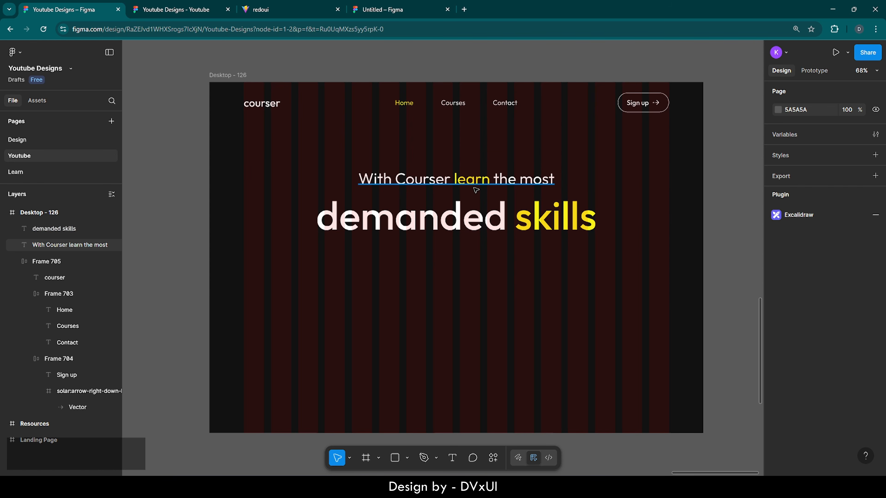
- Nudge the 'demanded skills' line up slightly to Y 307
left_click(473, 209)
key("Up")
key("Up")
key("Up")
key("Up")
key("Up")
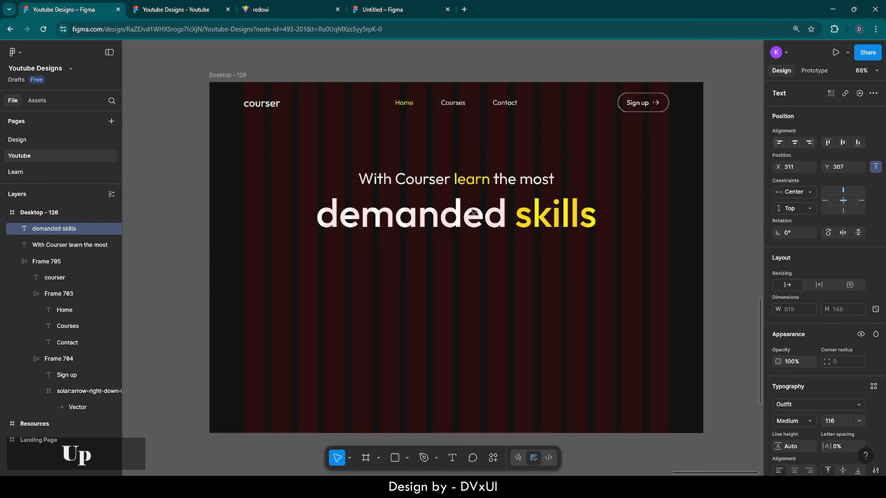
left_click(471, 272)
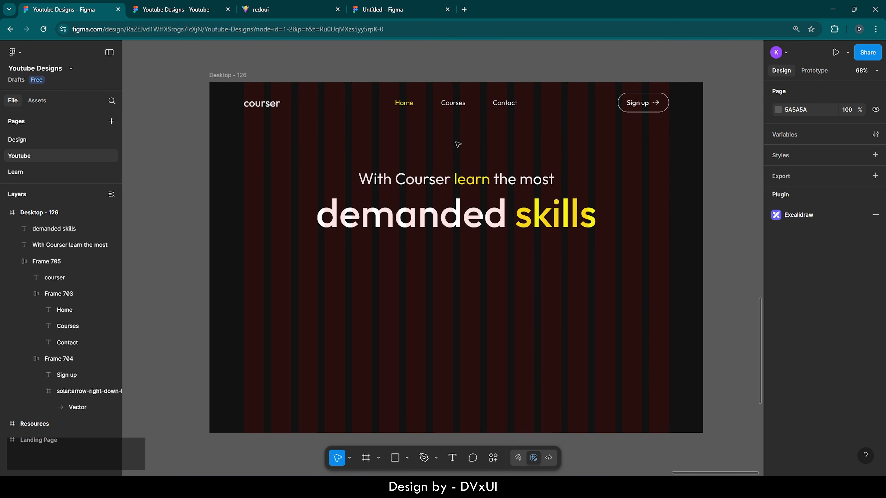
- Zoom the canvas from 68% to 139% on the hero headline
scroll(457, 141, "up", 5, "ctrl")
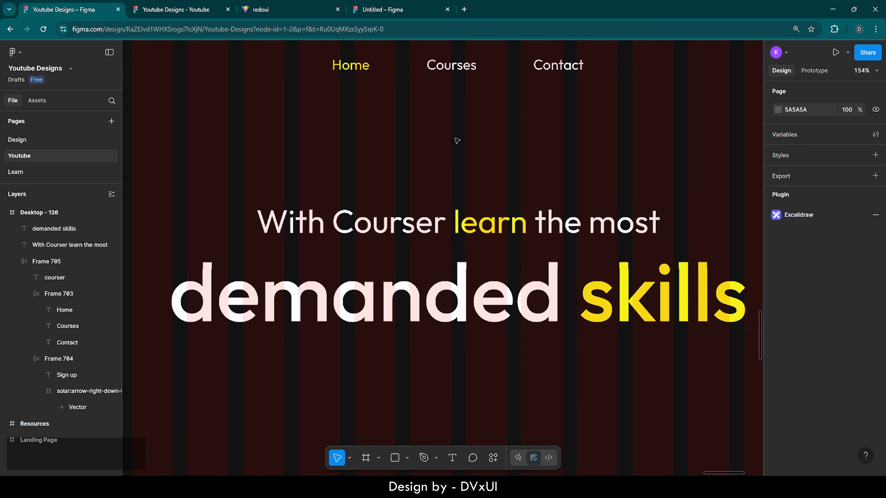
- Add the text '#1 ranked in the market' above the headline at font size 18
left_click(453, 459)
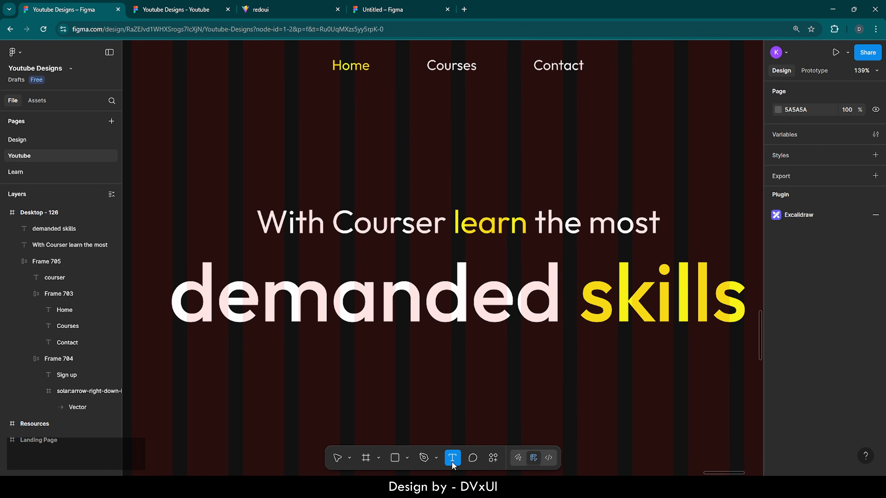
left_click(421, 148)
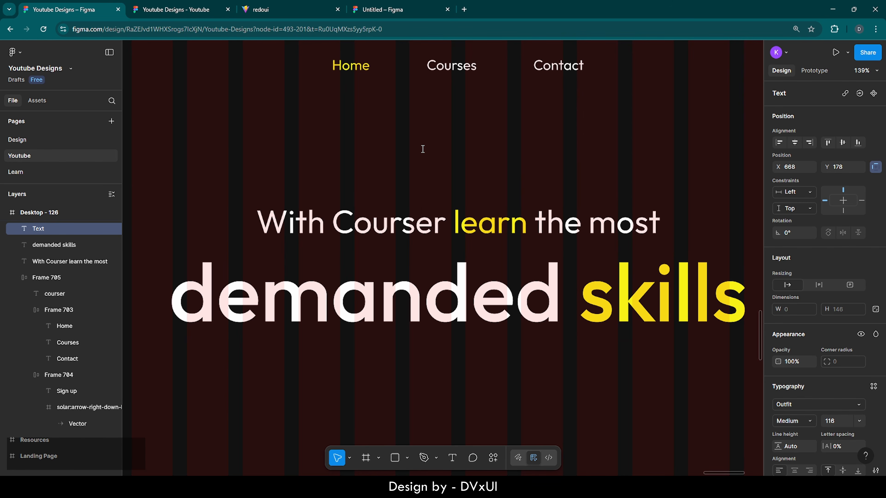
type("#1")
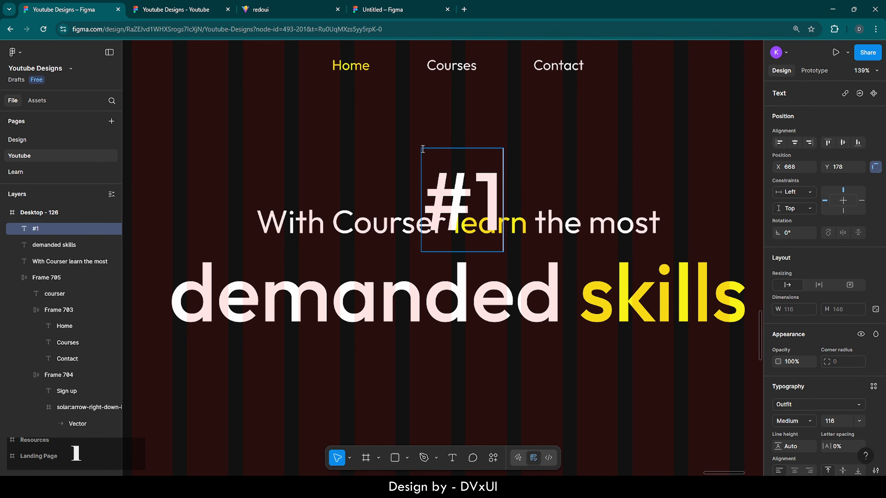
type(" rank")
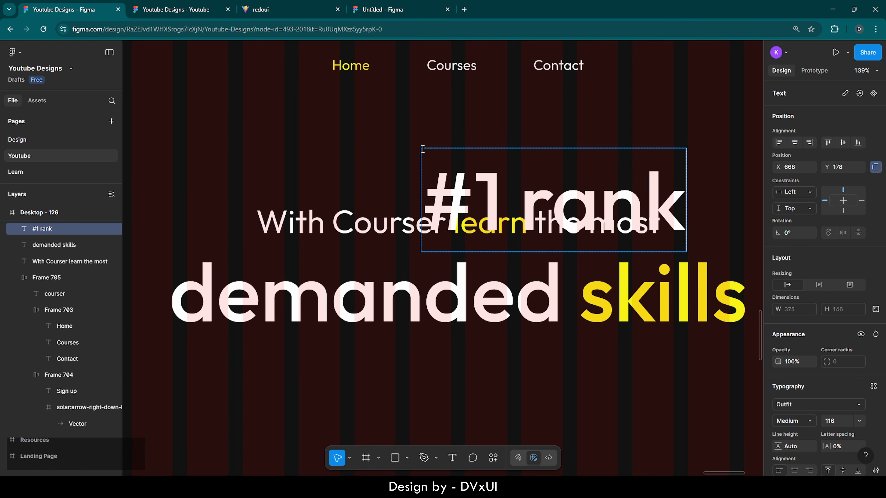
type("ed in")
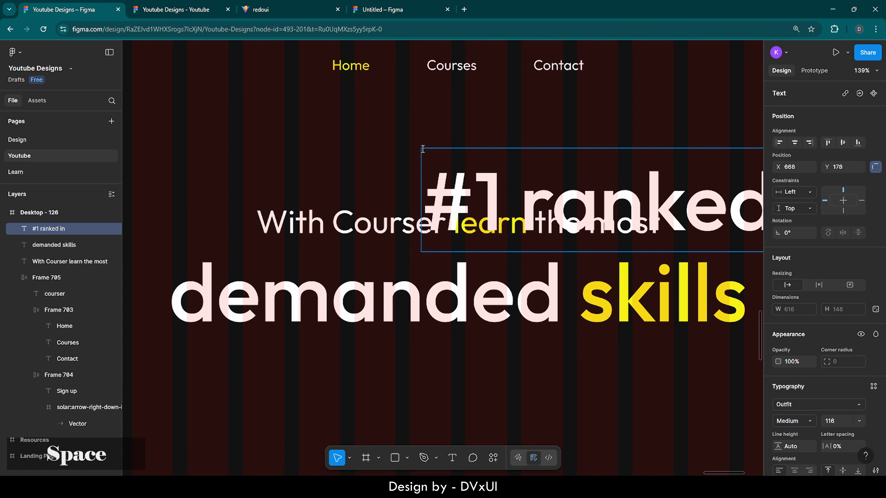
type(" the market")
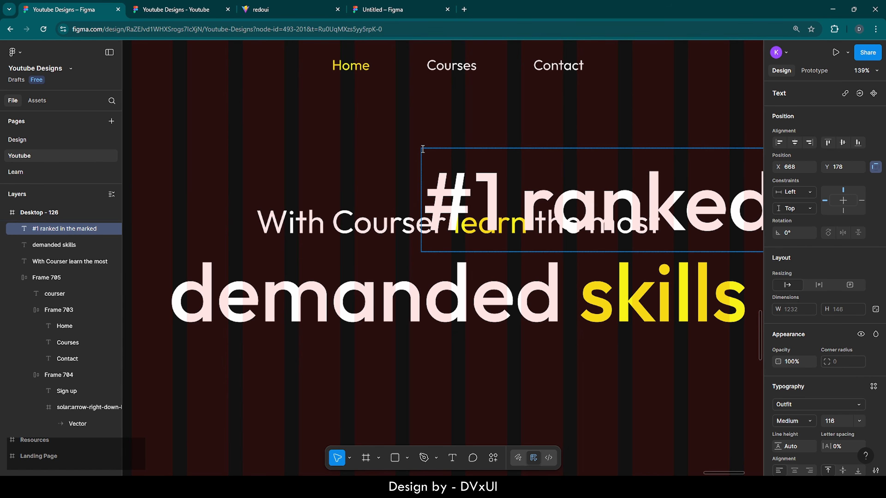
key("ctrl+a")
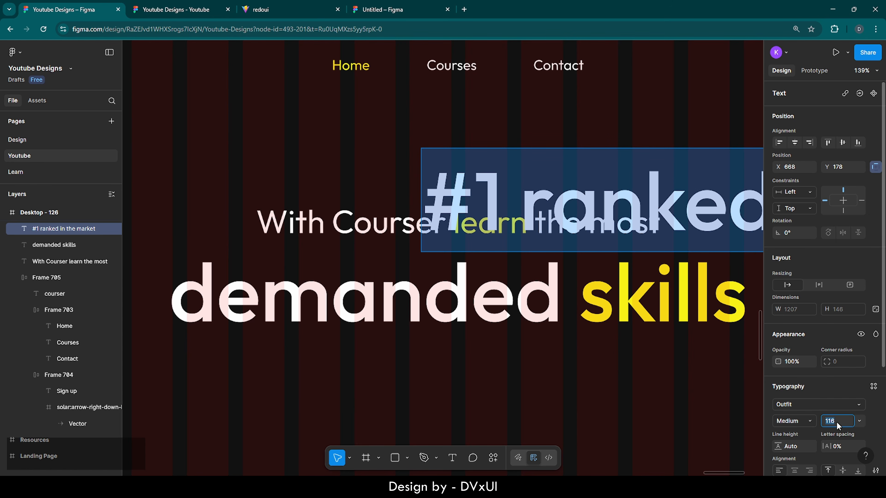
type("18")
key("Return")
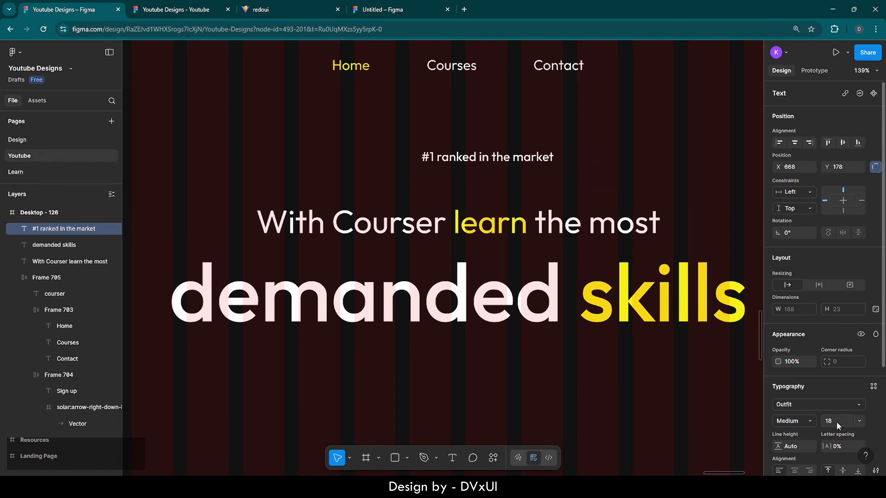
scroll(801, 421, "down", 3)
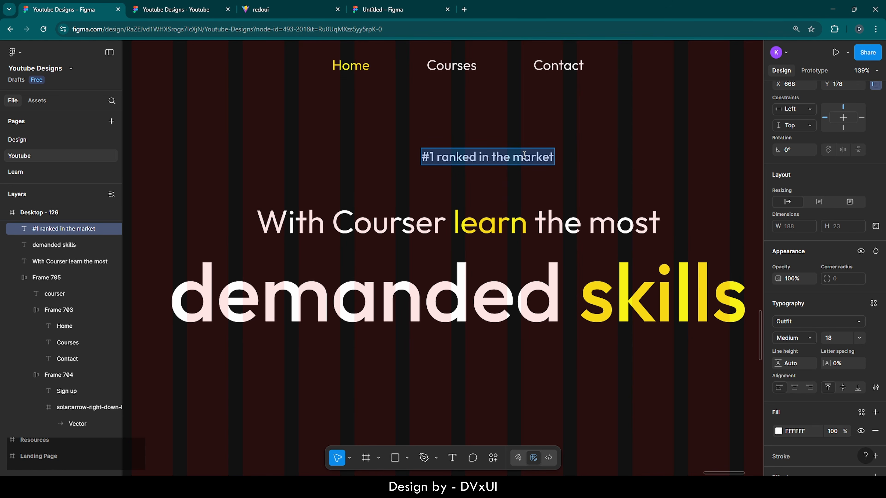
key("Escape")
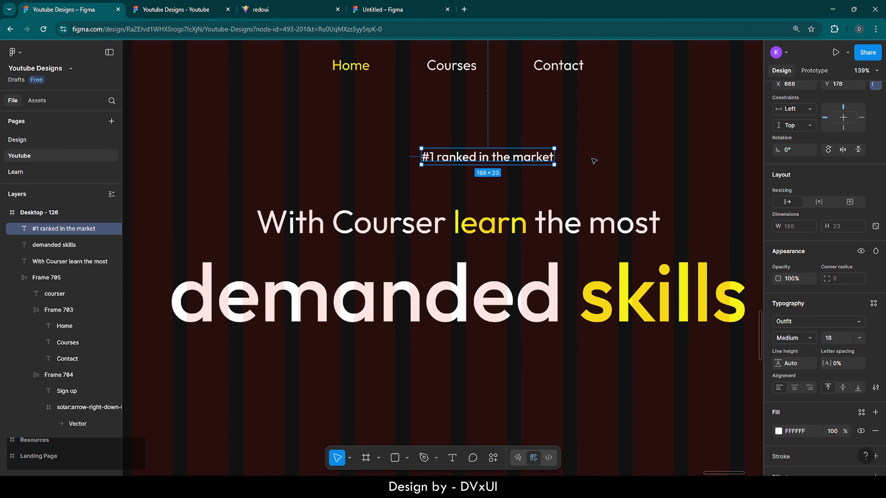
- Wrap the tagline in an auto layout frame with padding 12 horizontal, 8 vertical
right_click(508, 161)
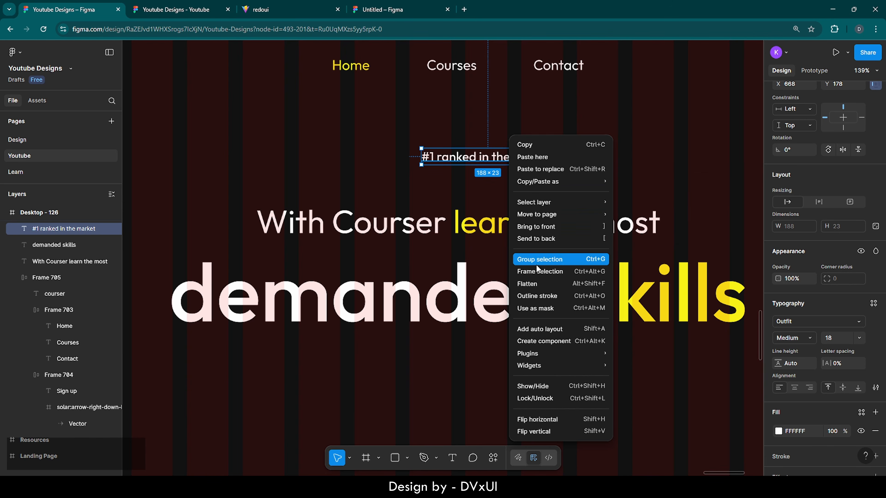
left_click(560, 330)
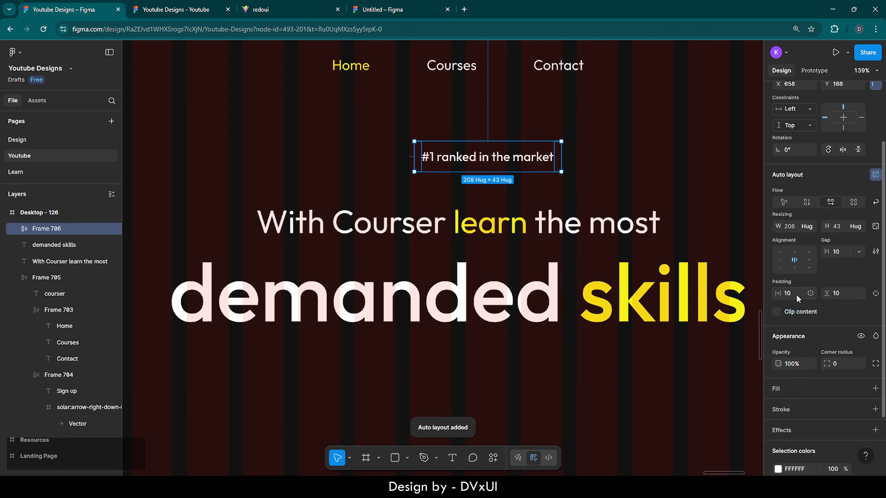
type("12")
key("Return")
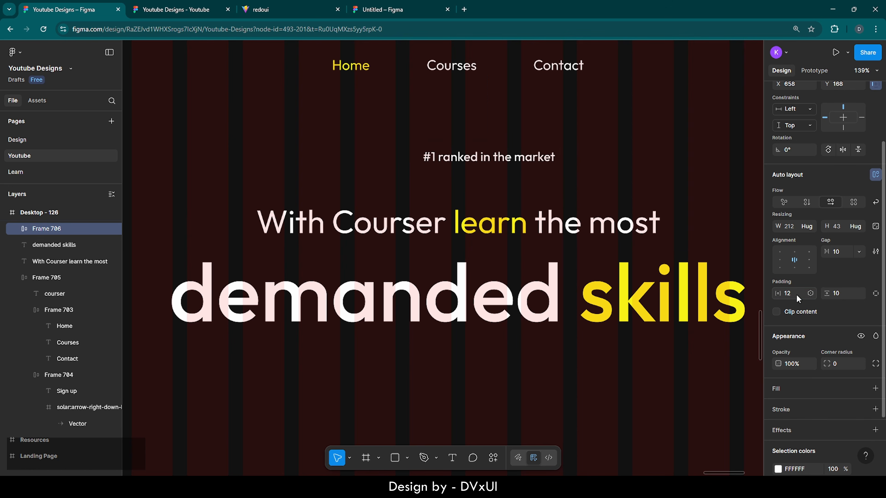
key("BackSpace")
key("BackSpace")
type("8")
key("Return")
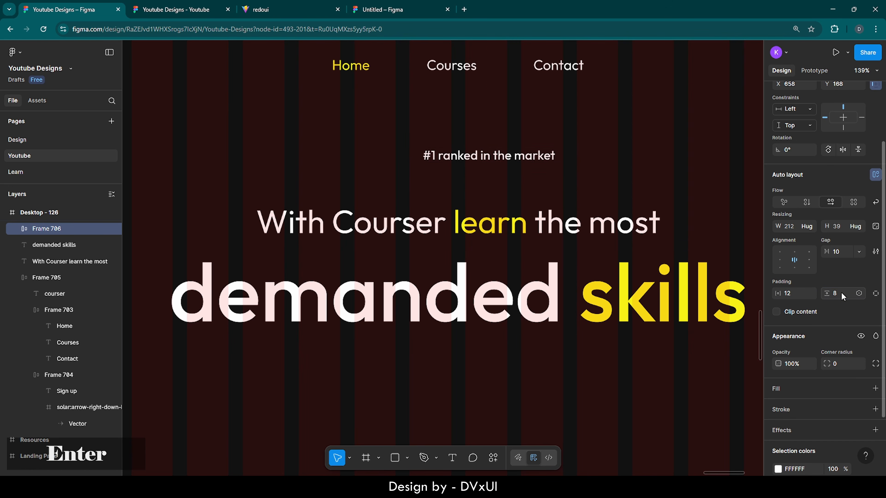
- Give the tagline frame a white FFFFFF stroke and corner radius 30
scroll(791, 334, "down", 3)
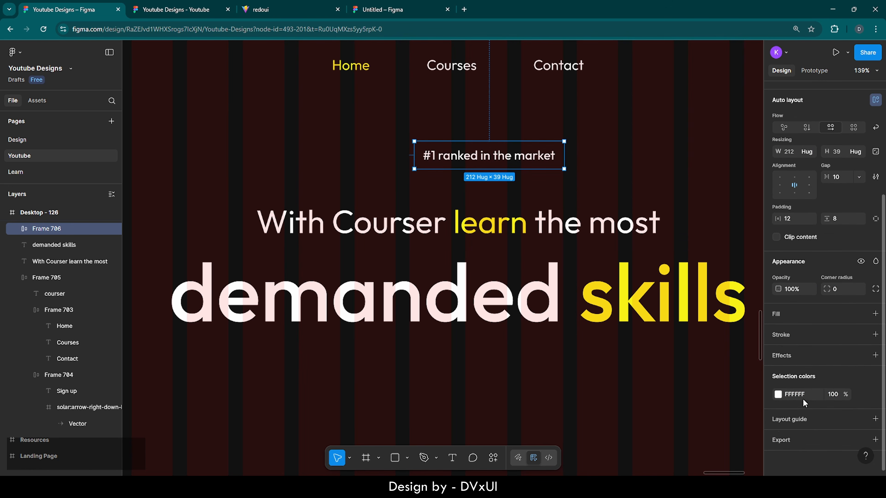
left_click(783, 336)
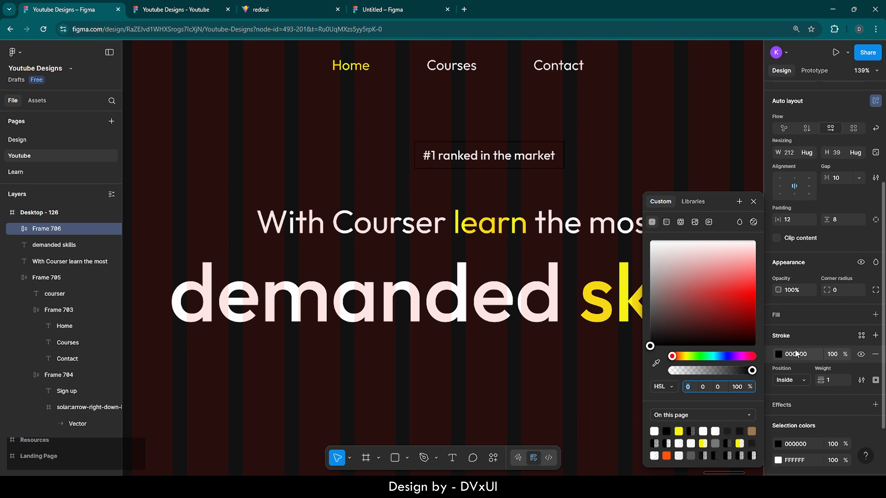
left_click(807, 353)
type("fff")
key("Return")
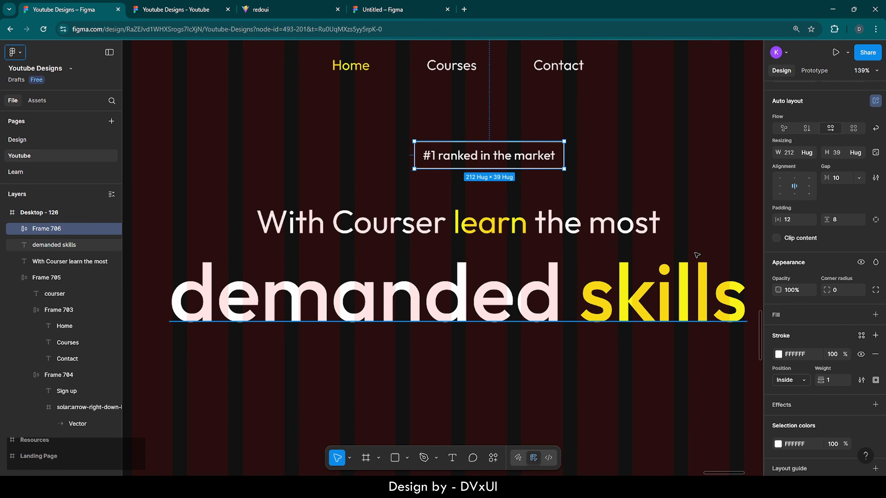
left_click(839, 290)
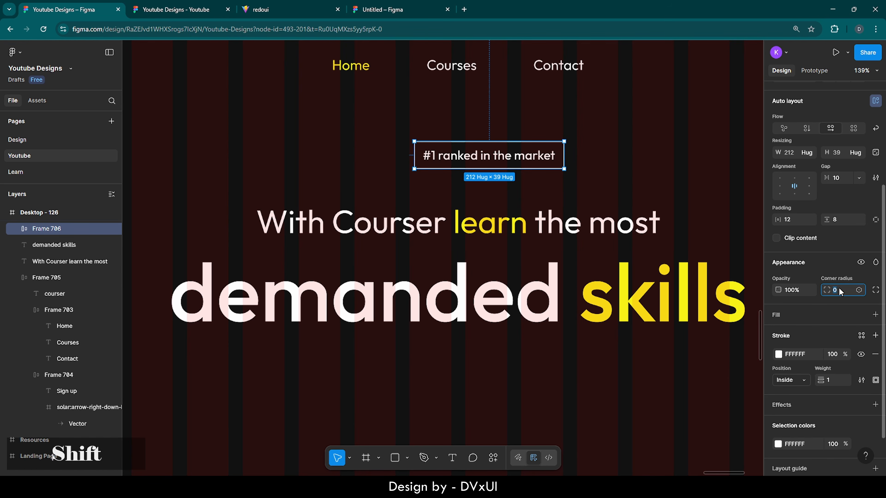
key("shift+Up")
key("shift+Up")
key("shift+Up")
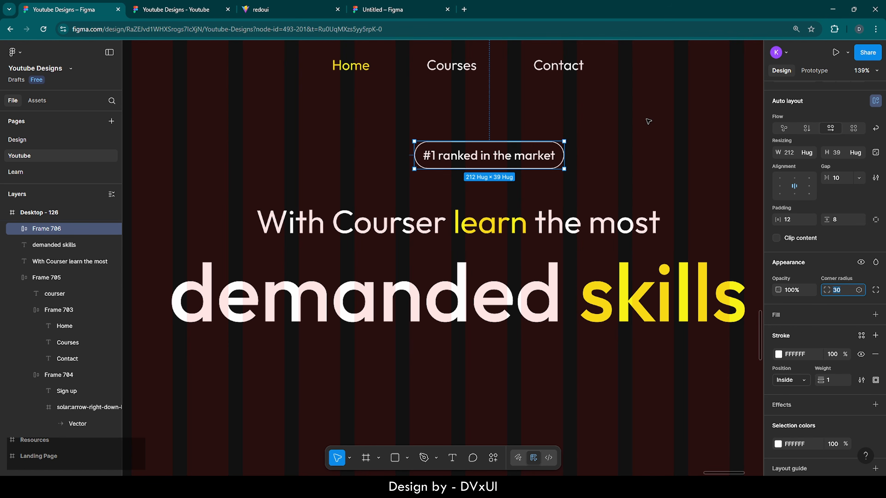
left_click(648, 121)
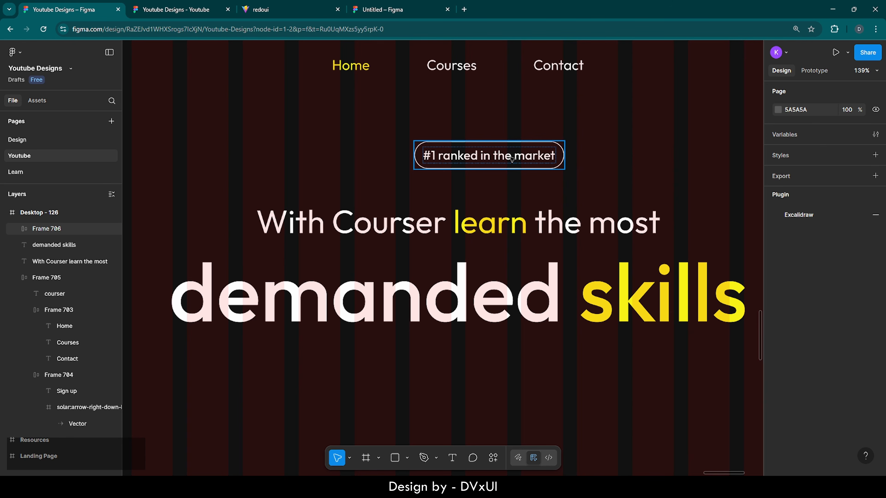
- Set the pill's outline opacity to 30% and its text fill to 70%
left_click(479, 158)
scroll(803, 375, "down", 5)
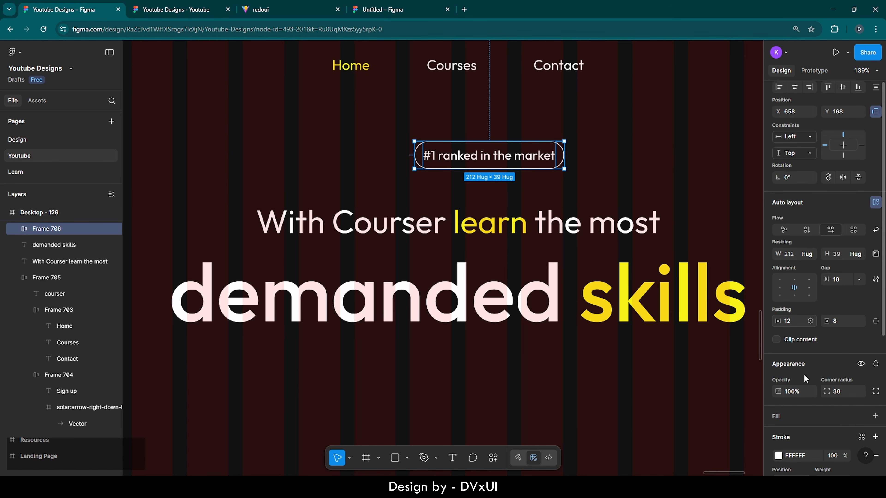
scroll(803, 374, "down", 1)
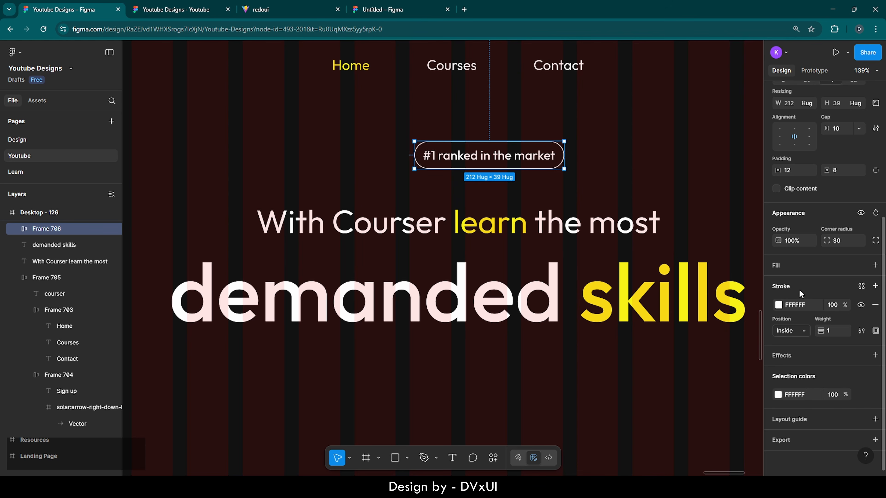
left_click(835, 305)
type("30")
key("Return")
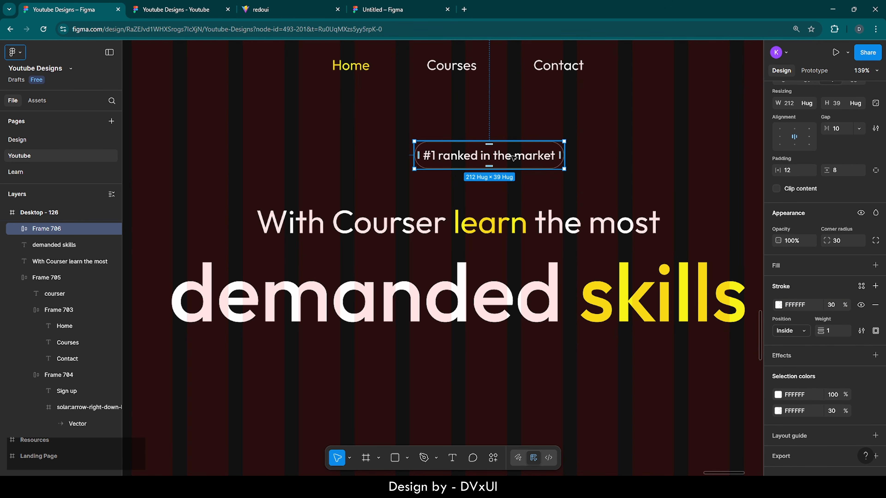
double_click(512, 158)
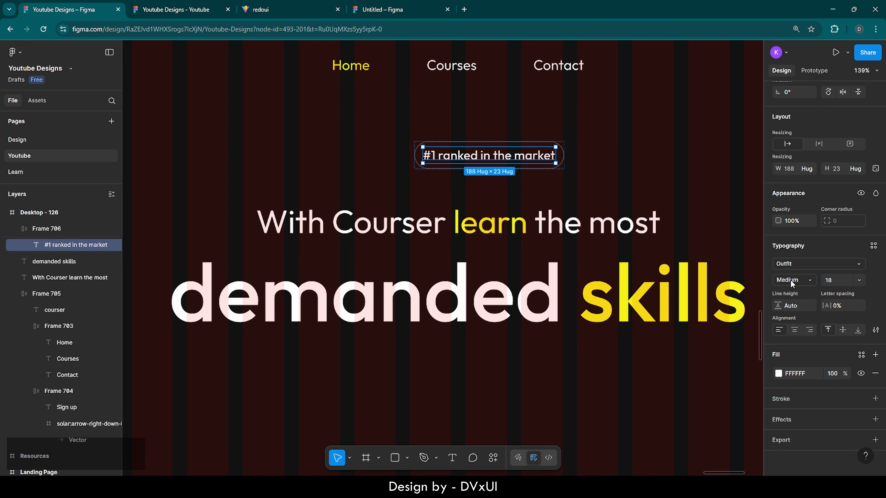
left_click(837, 373)
type("70")
key("Return")
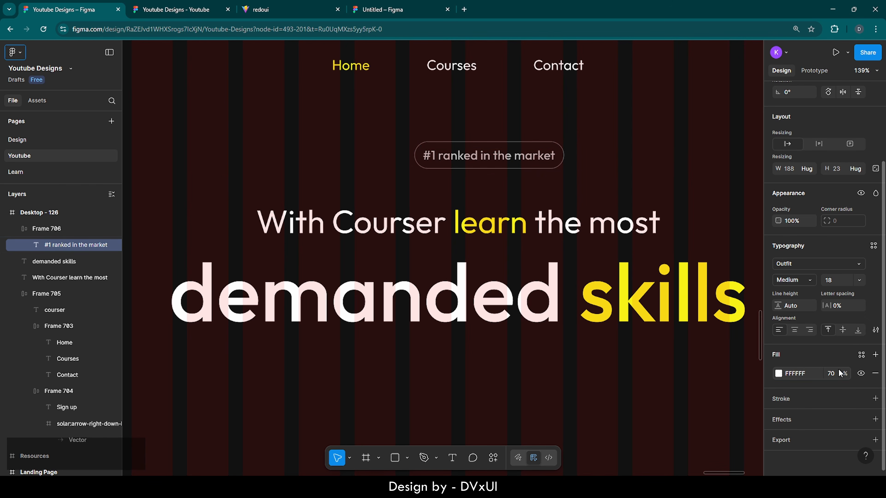
- Centre the ranked pill horizontally in the hero and nudge it down slightly
left_click(593, 176)
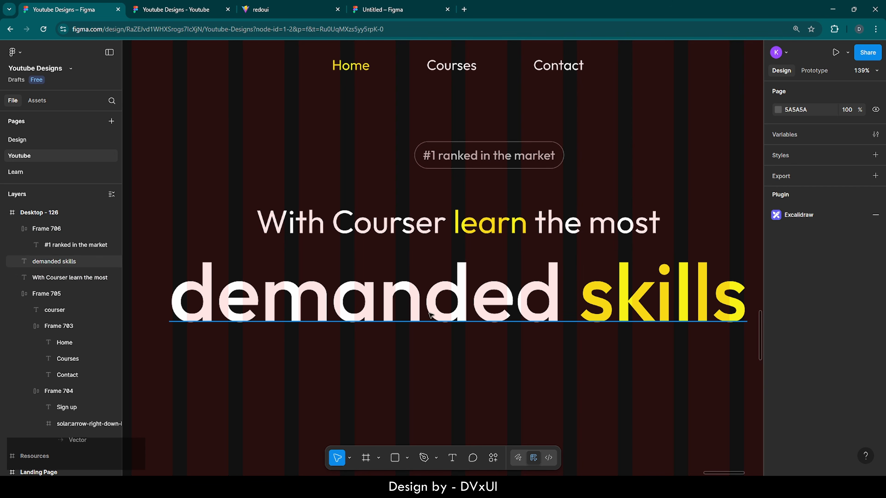
scroll(443, 361, "down", 5)
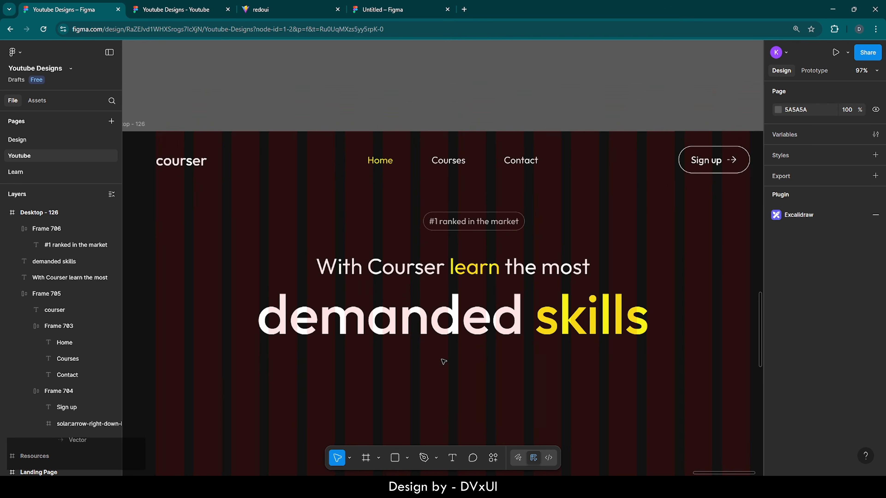
scroll(443, 362, "down", 2)
left_click(461, 197)
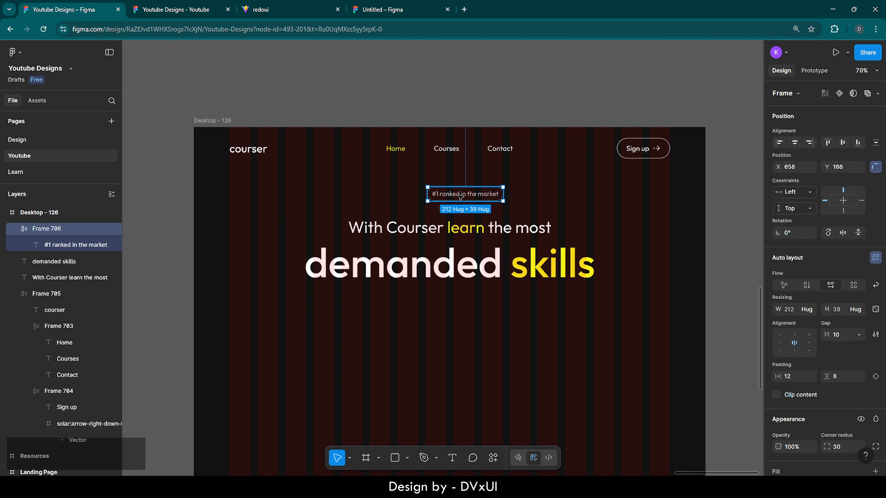
left_click(795, 142)
left_click(475, 230)
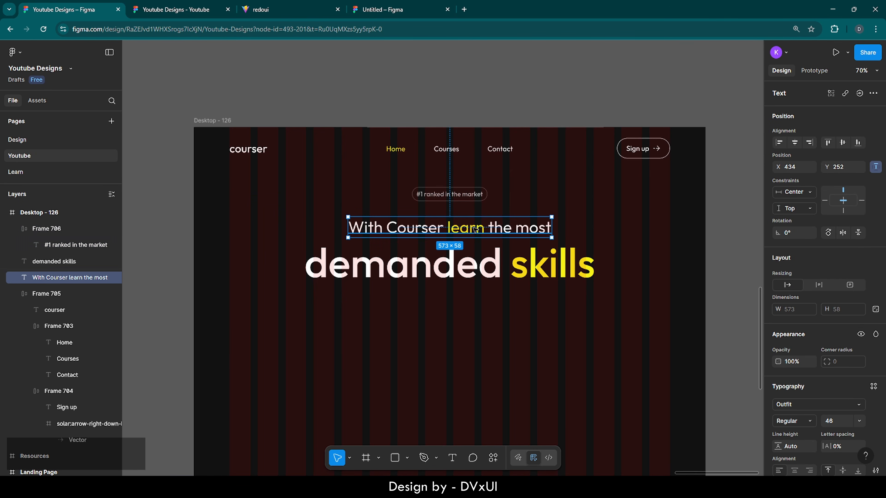
left_click(459, 199)
key("shift+Down")
key("shift+Down")
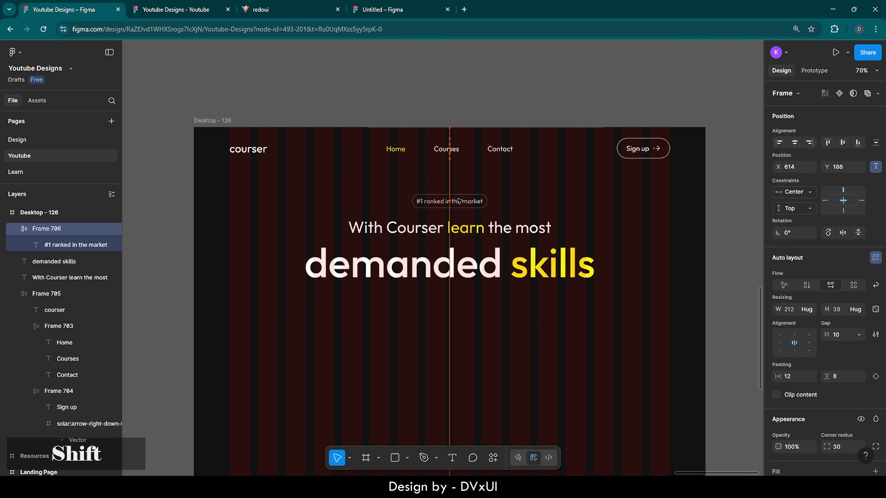
key("Down")
key("Down")
key("Down")
key("Down")
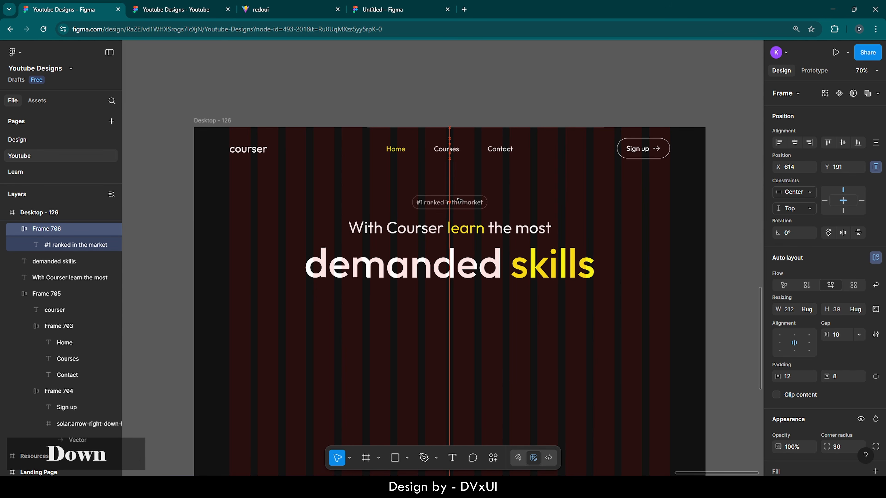
left_click(476, 333)
- Even out the spacing between the pill and both headline lines with small nudges
scroll(477, 332, "down", 3)
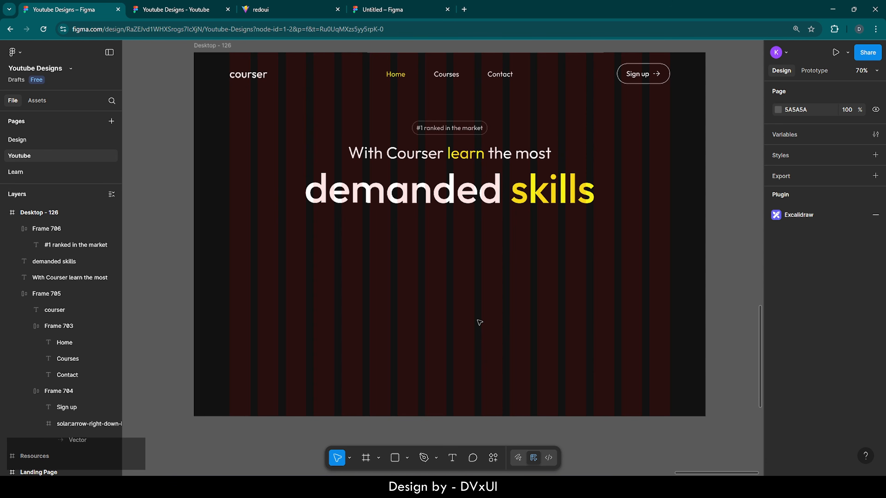
left_click(474, 196)
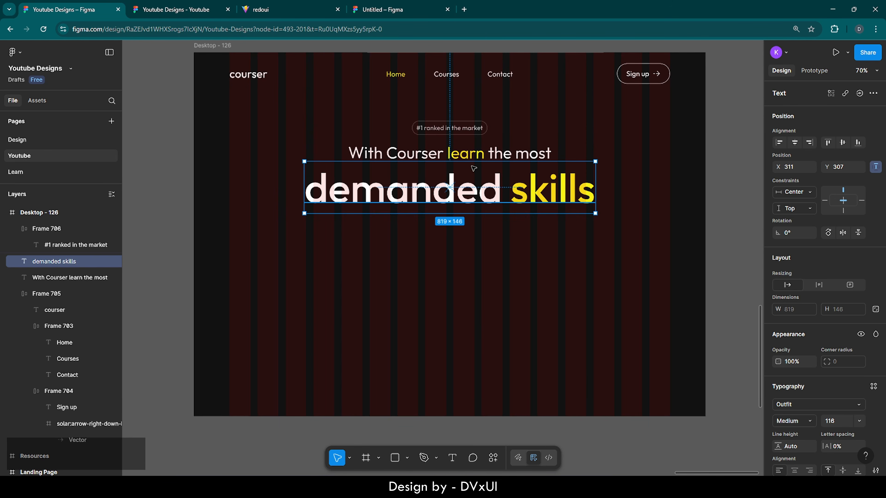
left_click(470, 149, "shift")
left_click(469, 135, "shift")
key("shift+Up")
key("shift+Up")
key("shift+Up")
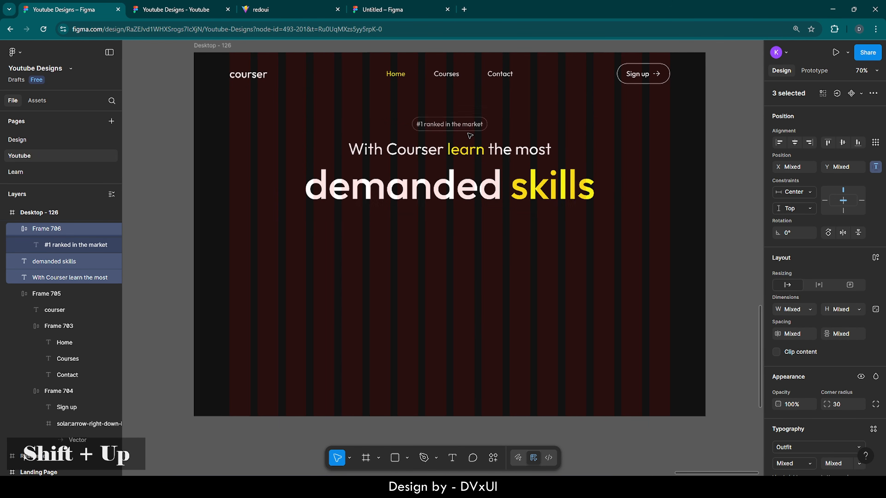
key("shift+Down")
key("shift+Down")
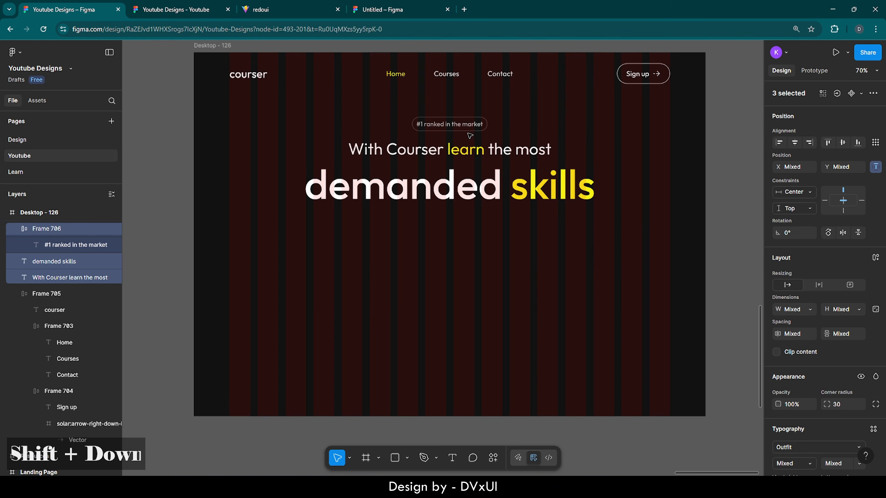
left_click(479, 194)
key("Up")
key("Up")
key("Up")
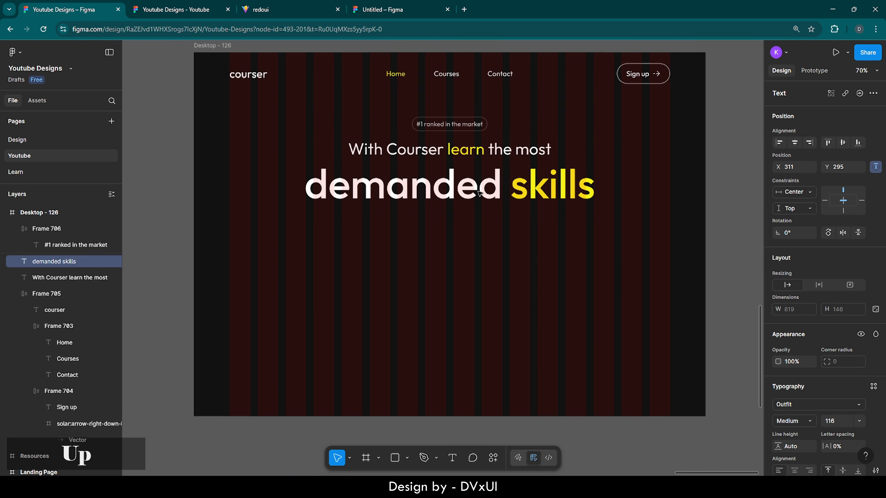
left_click(460, 128)
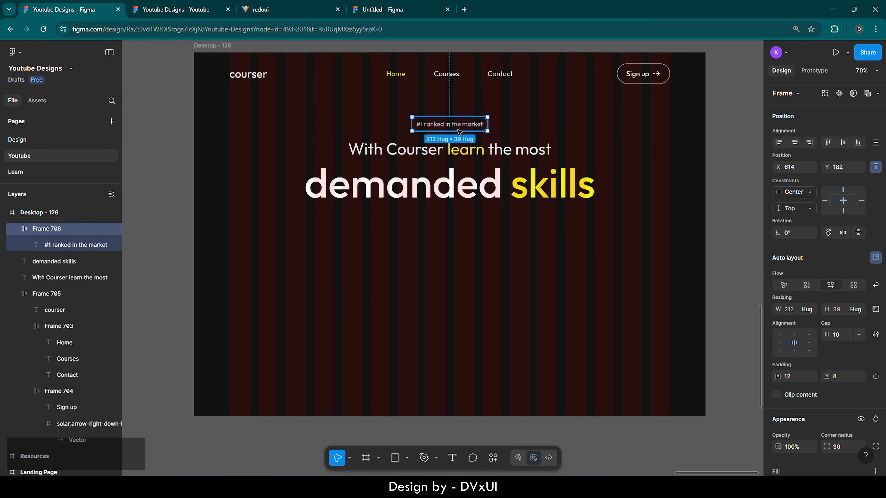
key("Down")
key("Down")
key("Down")
left_click(483, 150)
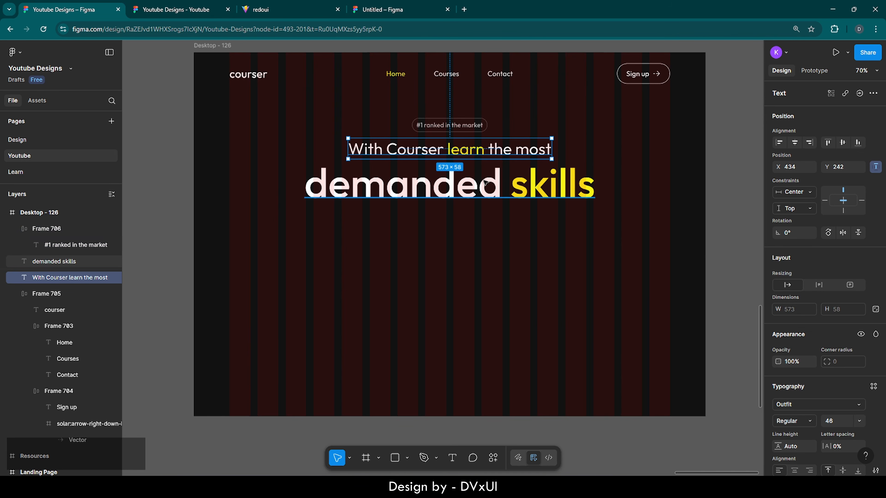
left_click(486, 183)
left_click(500, 263)
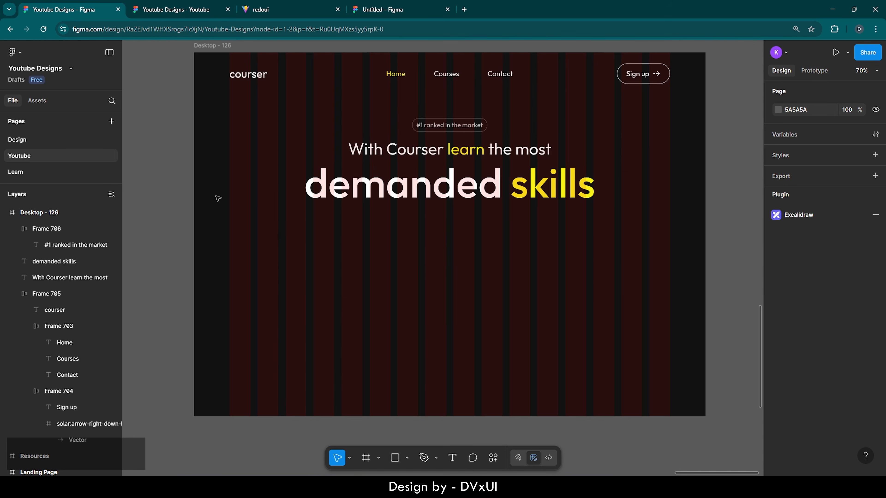
- Copy the Group 43 woman portrait from Resources into Desktop - 126 and centre it horizontally
left_click(4, 213)
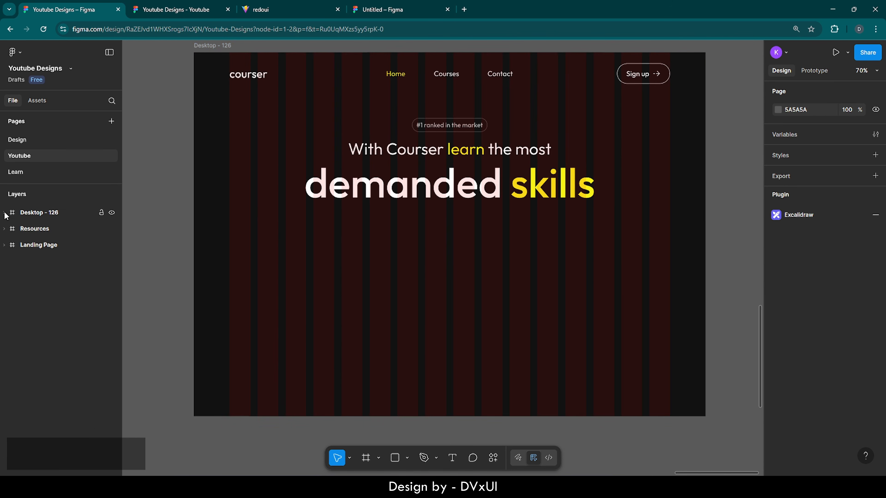
left_click(14, 229)
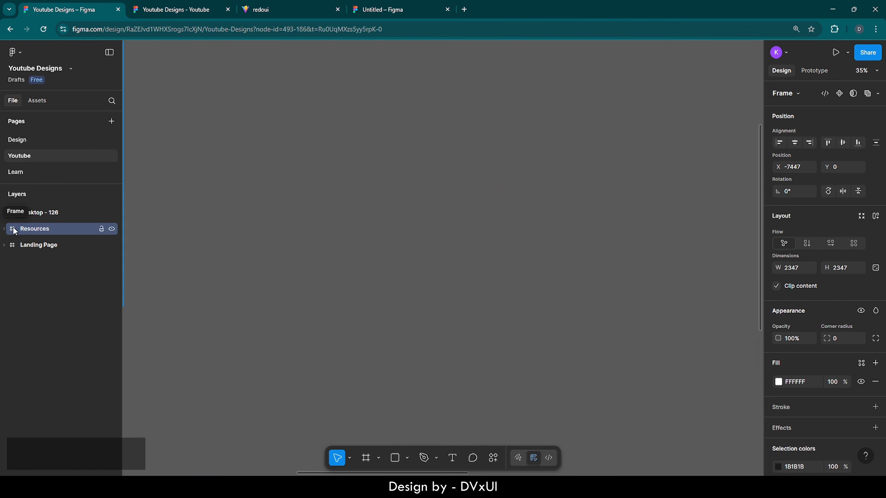
left_click(341, 162)
key("ctrl+c")
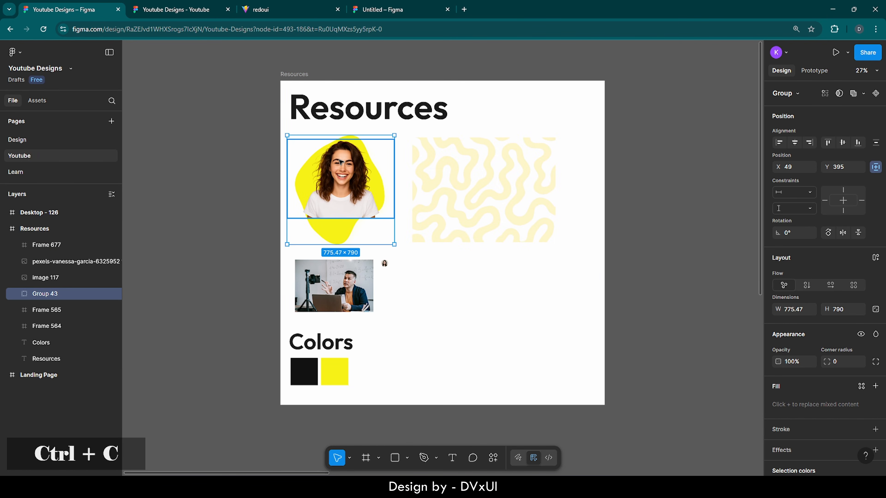
left_click(12, 214)
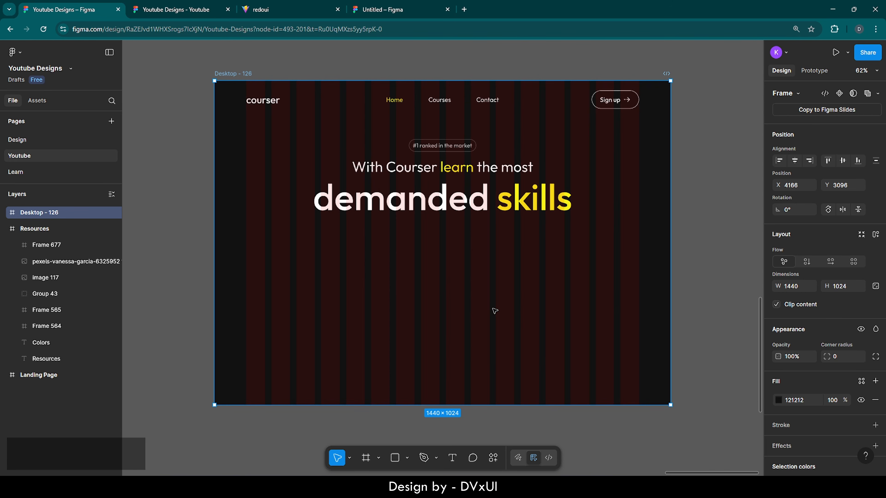
key("ctrl+v")
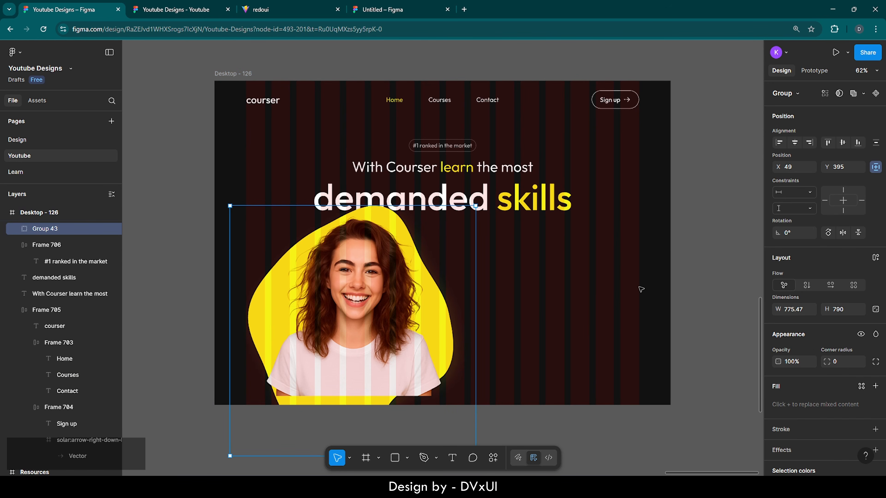
left_click(795, 143)
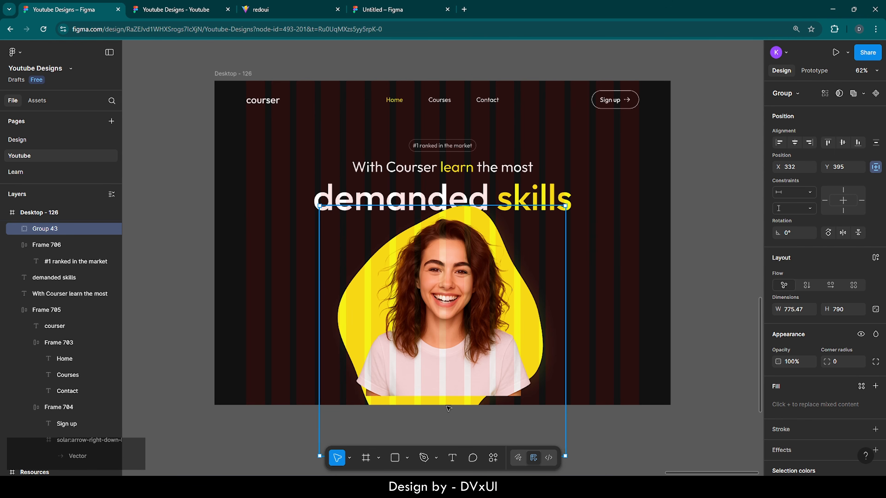
- Nudge the portrait group down about 10 px
scroll(452, 421, "up", 5)
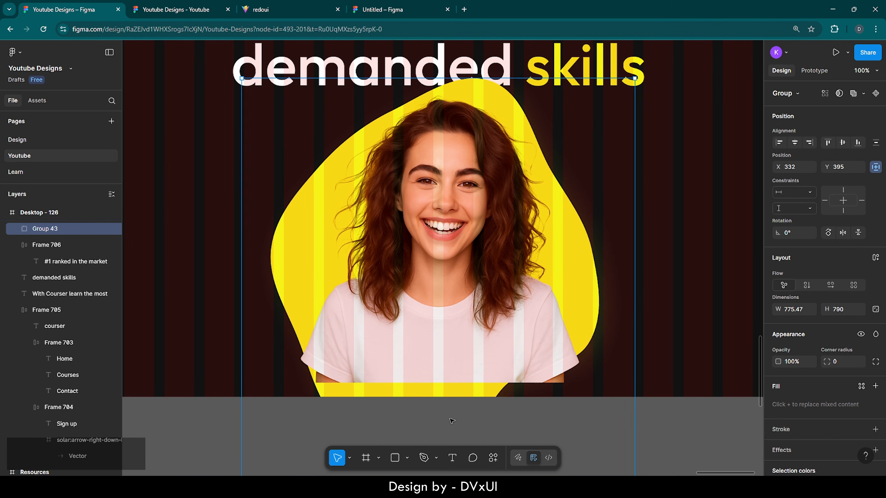
key("shift+Down")
key("shift+Down")
key("shift+Down")
key("Up")
key("Up")
key("Up")
key("Up")
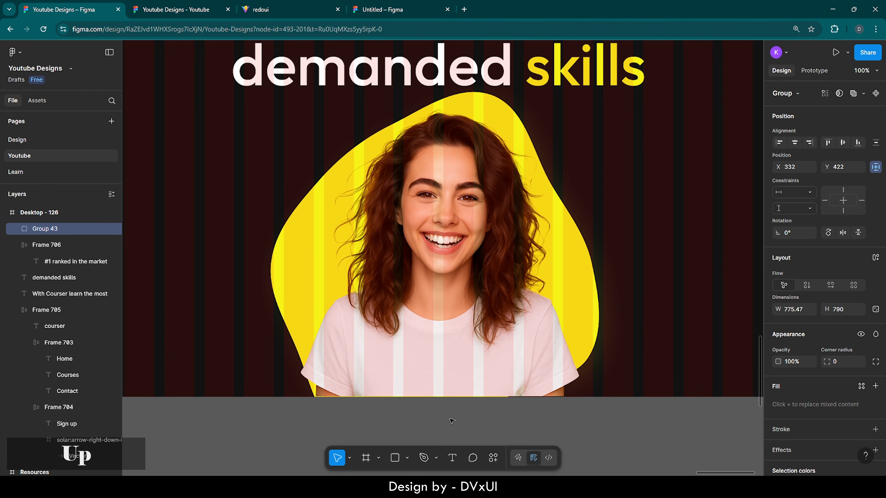
key("Down")
key("Down")
key("Down")
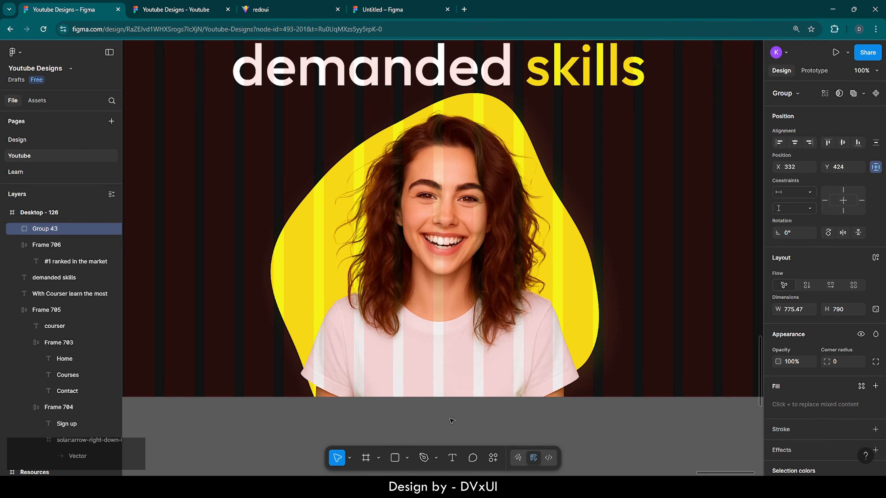
scroll(452, 421, "down", 3)
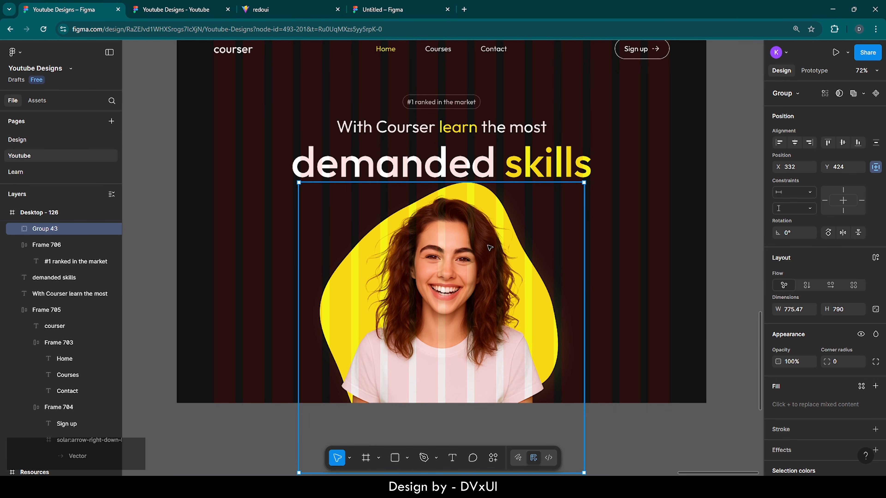
- Move the pill and both headline lines up 20 px and nudge the navigation bar up
left_click(481, 171)
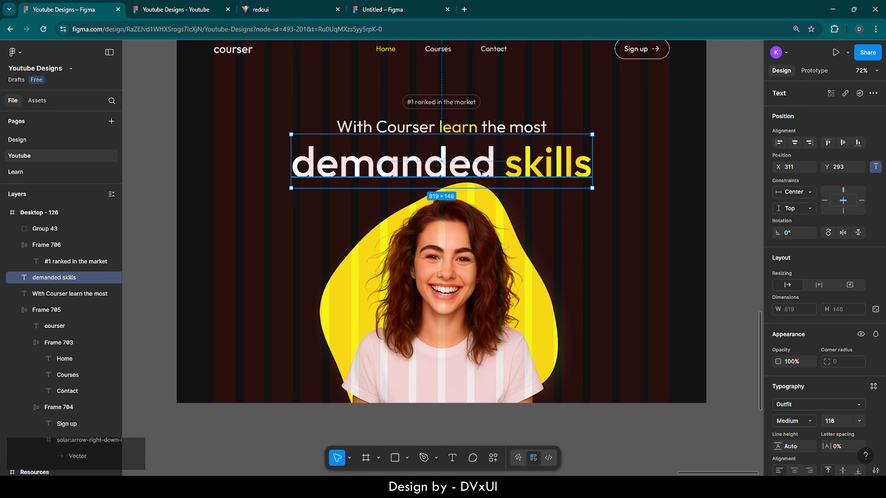
left_click(465, 130, "shift")
left_click(458, 108, "shift")
key("shift+Up")
key("shift+Up")
key("shift+Up")
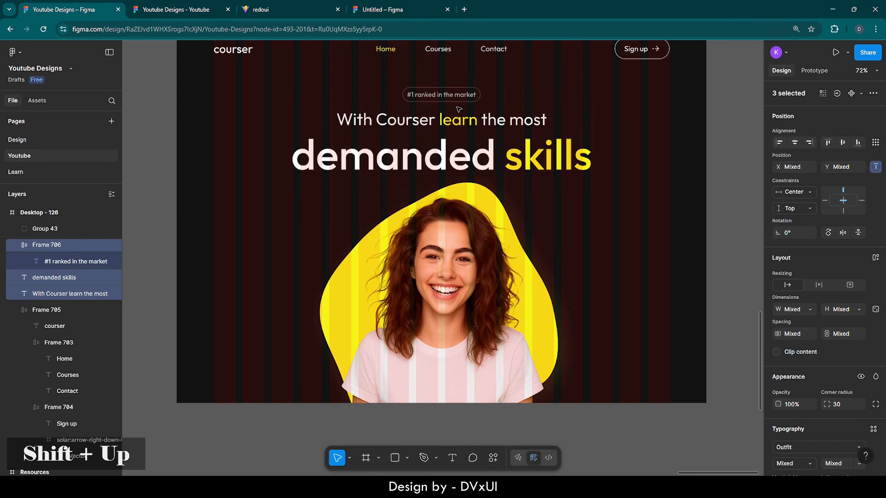
scroll(459, 109, "up", 3)
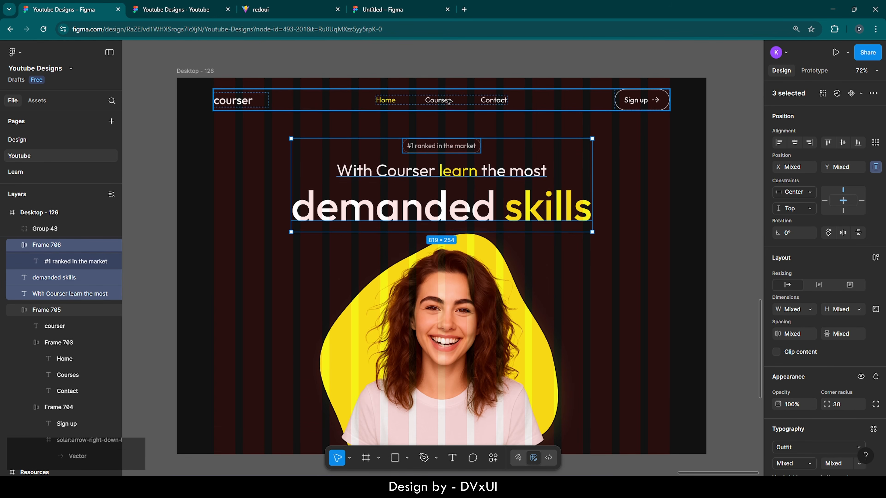
left_click(449, 102)
key("Up")
key("Up")
key("Up")
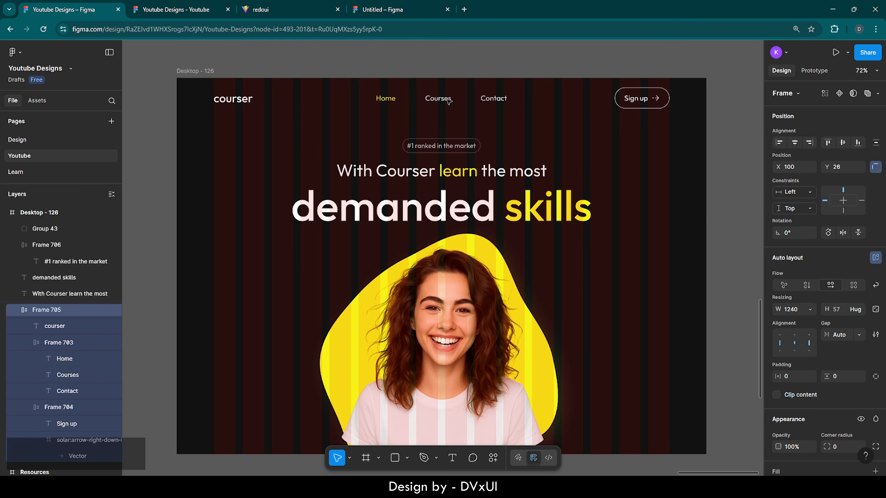
left_click(459, 220)
key("Up")
key("Up")
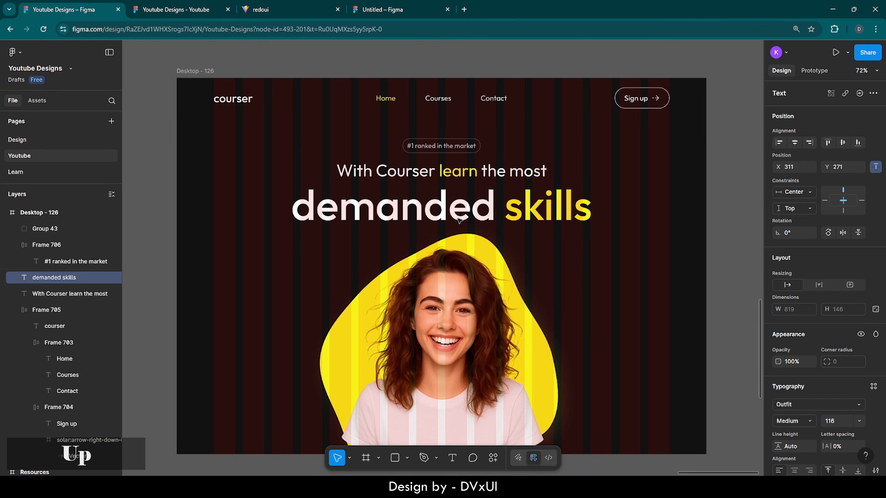
scroll(449, 299, "down", 1)
- Fine-tune the portrait group's position so it ends at Y 479
left_click(448, 299)
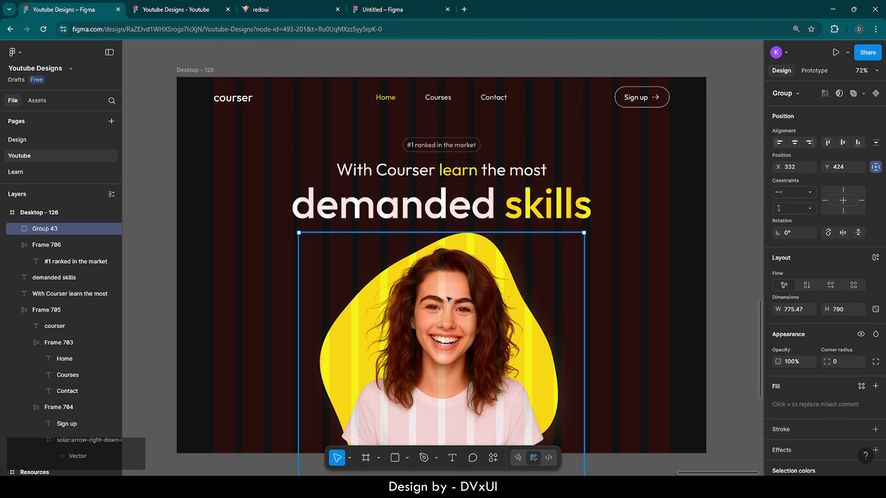
scroll(449, 299, "down", 2)
key("shift+Down")
key("shift+Down")
key("shift+Down")
key("shift+Down")
key("shift+Down")
key("shift+Down")
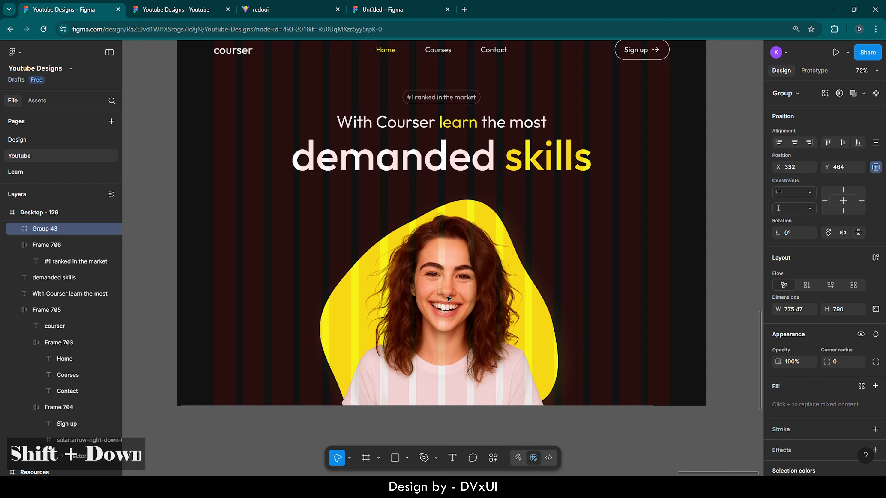
key("shift+Up")
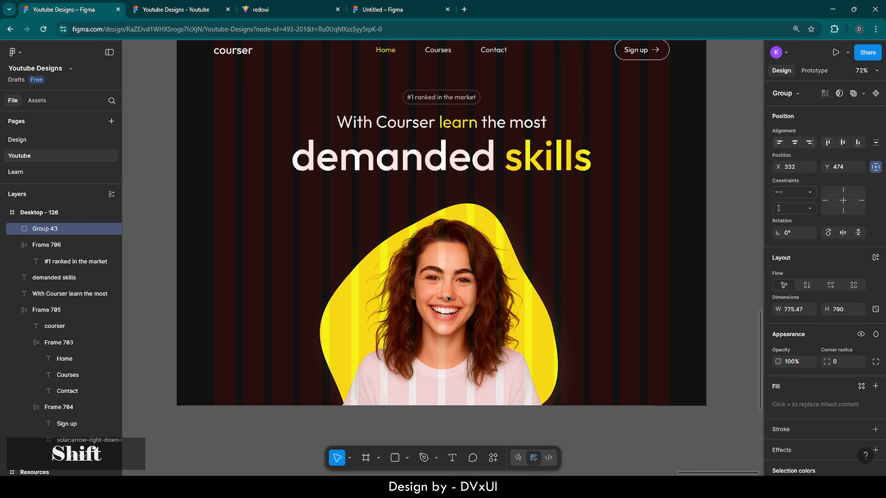
key("Up")
key("Up")
key("Up")
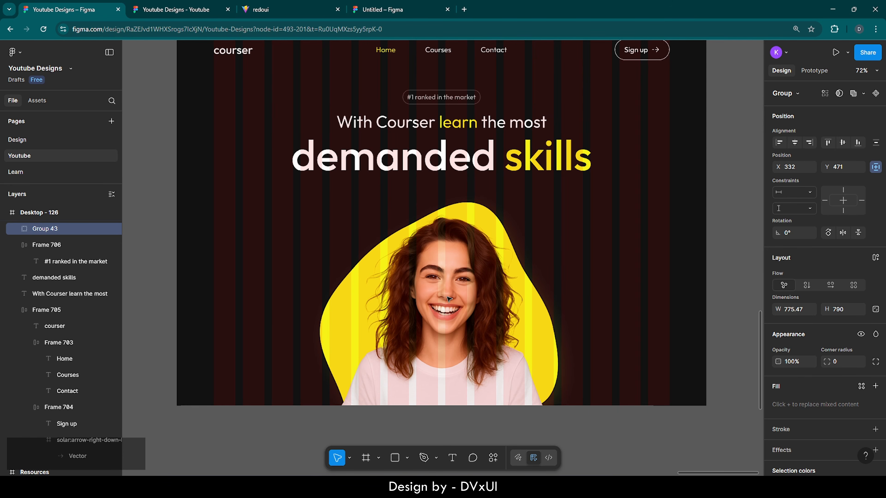
key("Down")
key("Down")
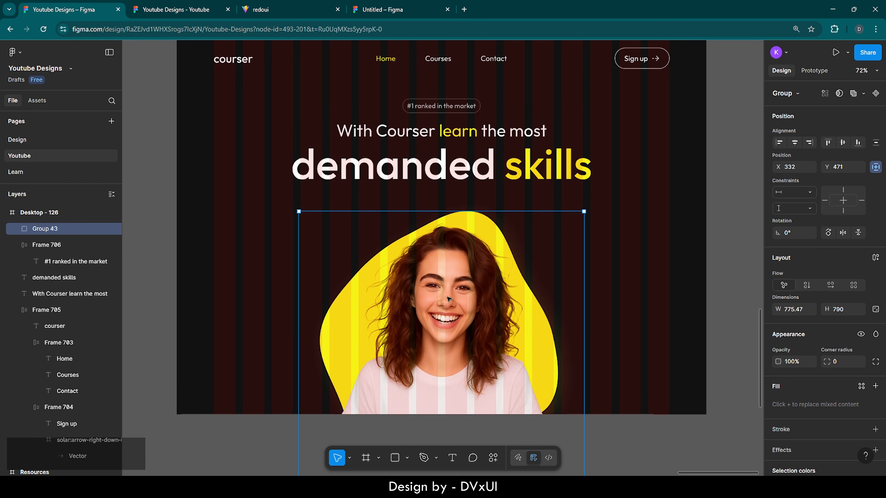
key("Down")
key("Down")
key("Down")
key("Down")
key("Down")
key("Down")
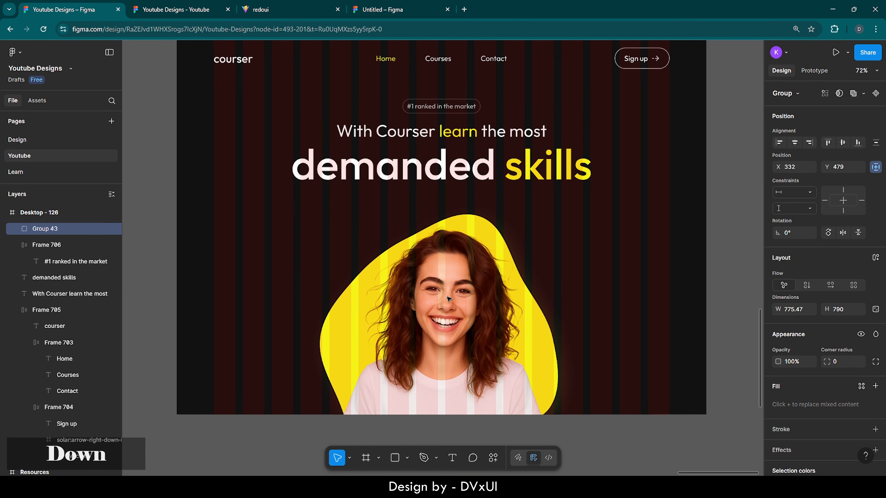
left_click(483, 176)
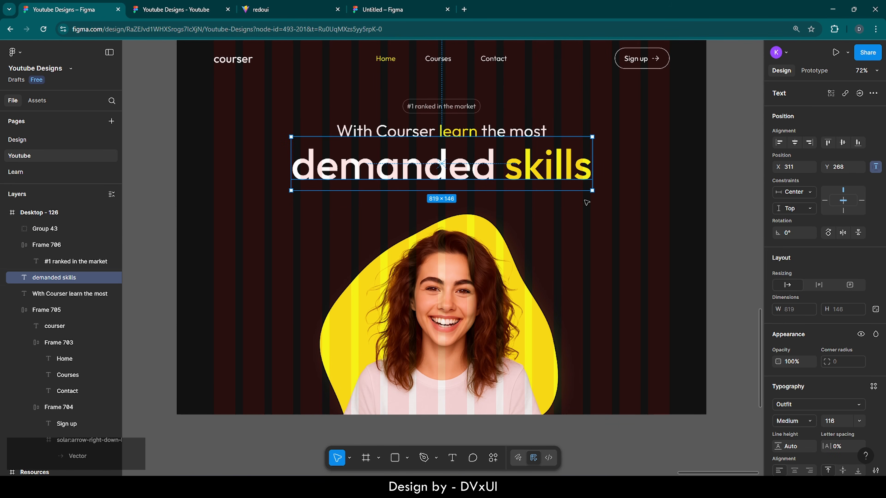
left_click(604, 212)
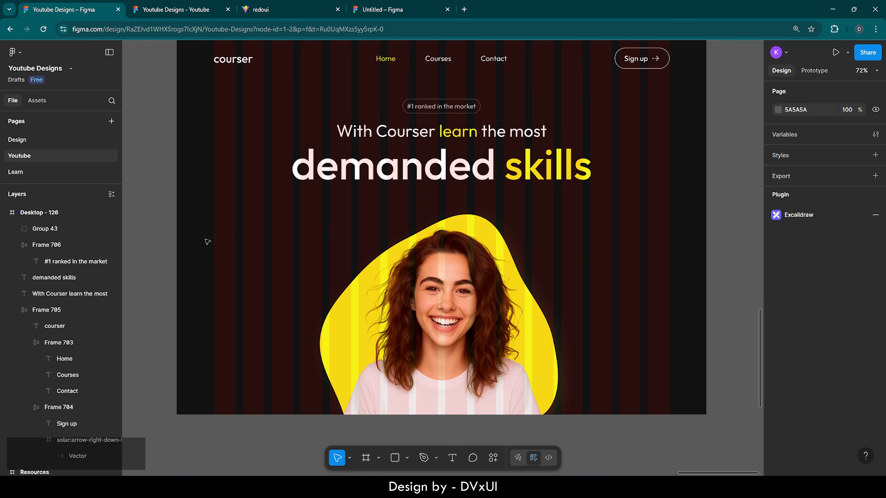
- Add an opening quote mark text to the left of the portrait
scroll(207, 241, "up", 5)
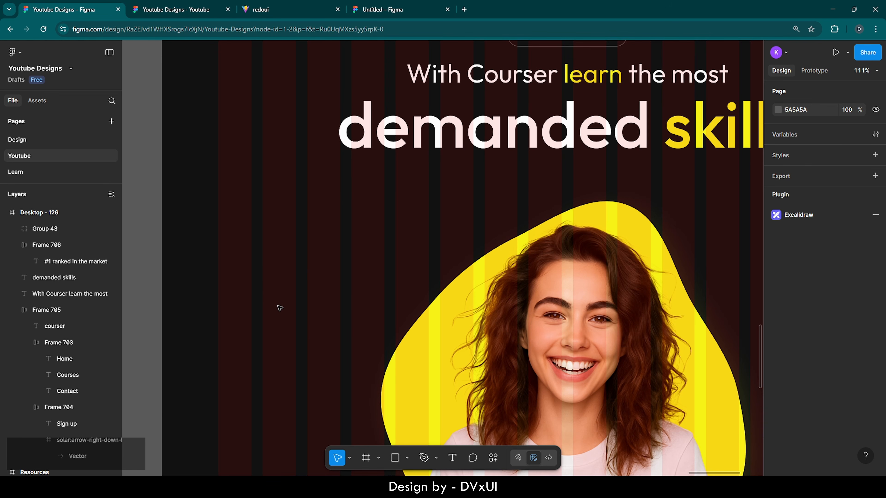
scroll(279, 308, "left", 3)
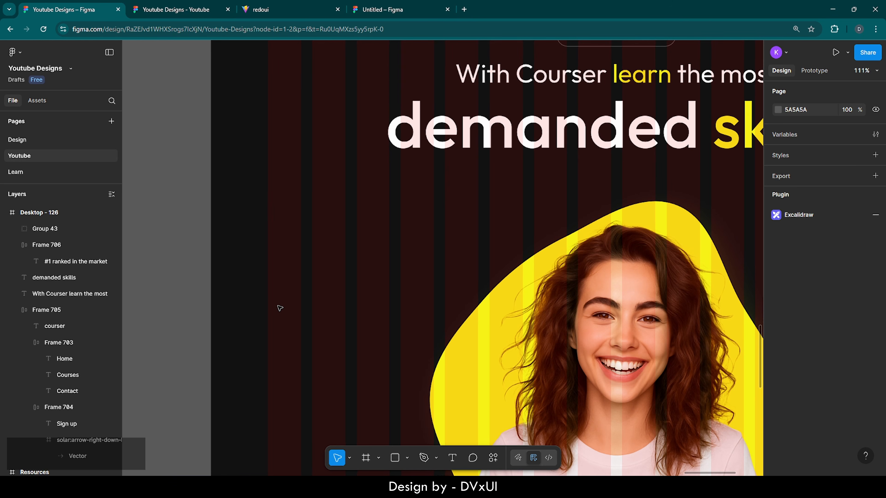
left_click(452, 458)
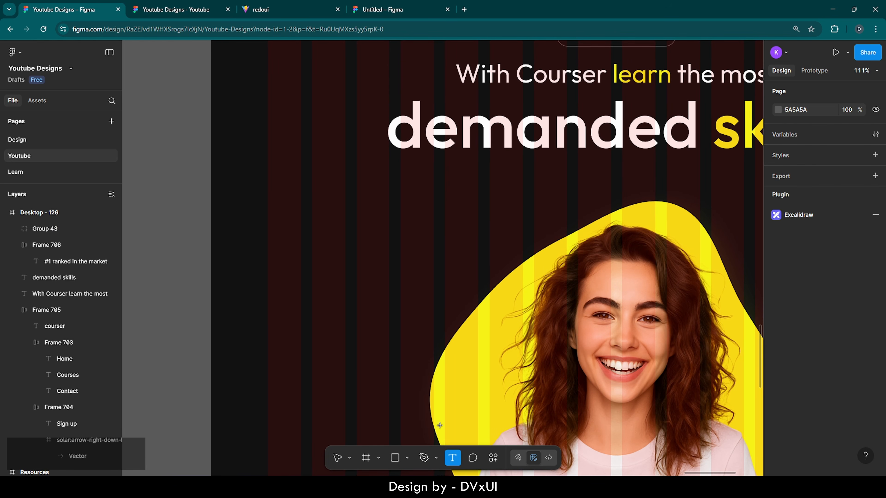
left_click(272, 233)
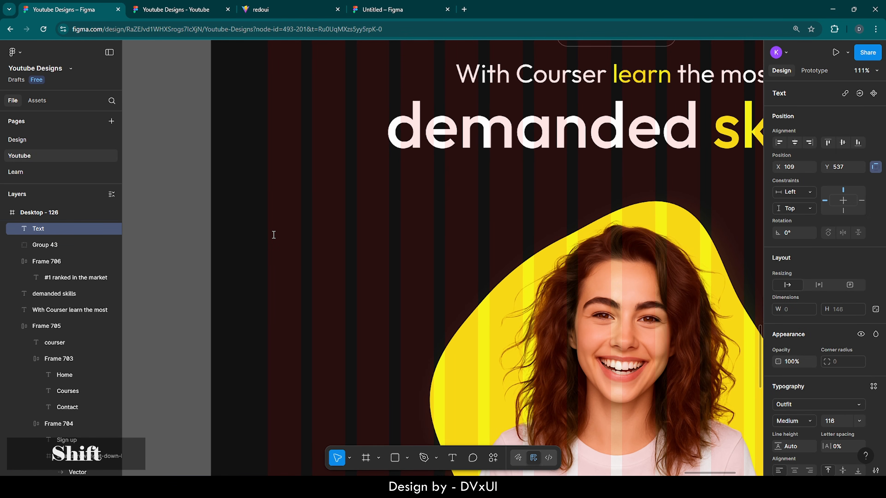
type("\"")
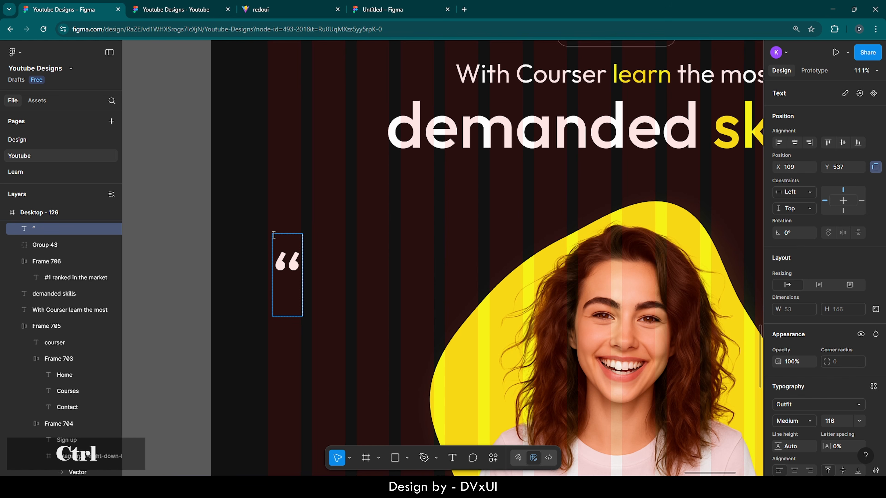
- Set the quote mark to font size 136 in Outfit Light
key("ctrl+a")
scroll(802, 412, "down", 1)
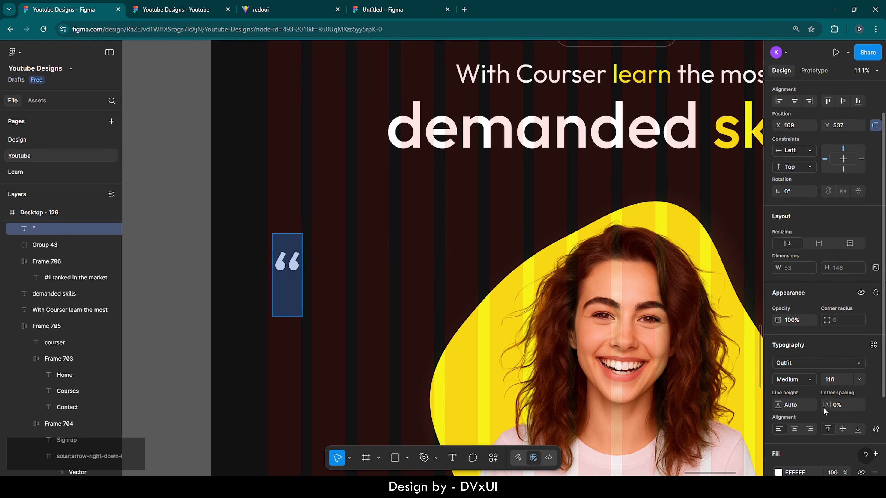
left_click(842, 380)
key("BackSpace")
key("BackSpace")
type("36")
key("Return")
left_click(802, 382)
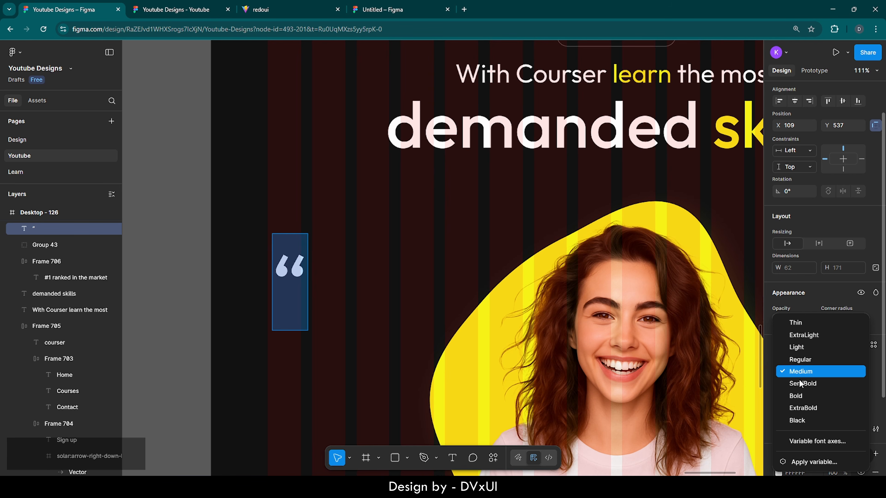
left_click(800, 348)
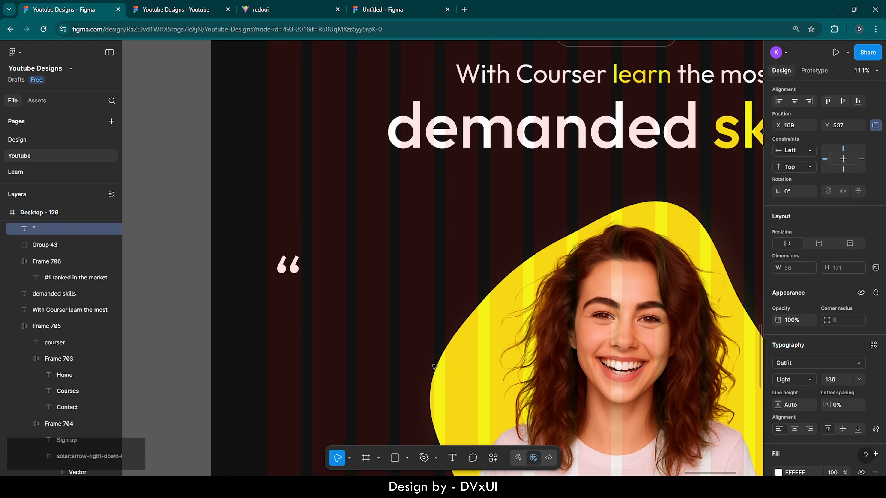
left_click(454, 460)
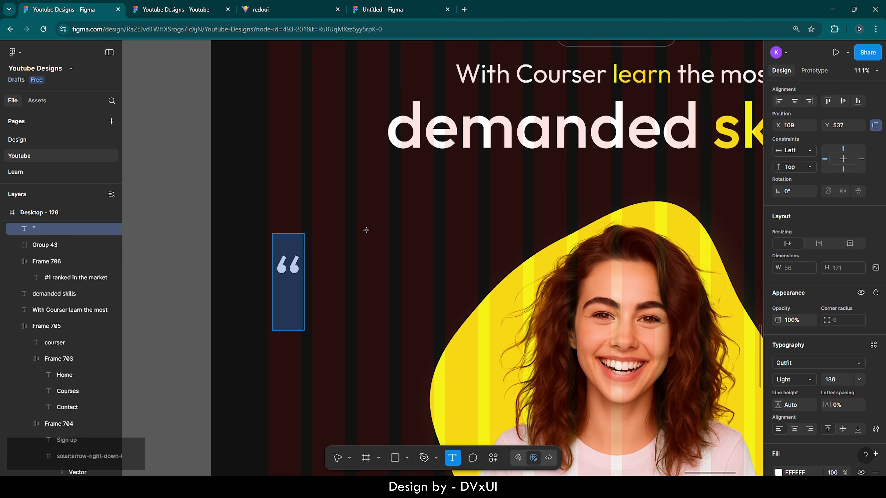
- Copy the first loremipsum.io placeholder sentence, ending at 'magna', and return to Figma
left_click(464, 10)
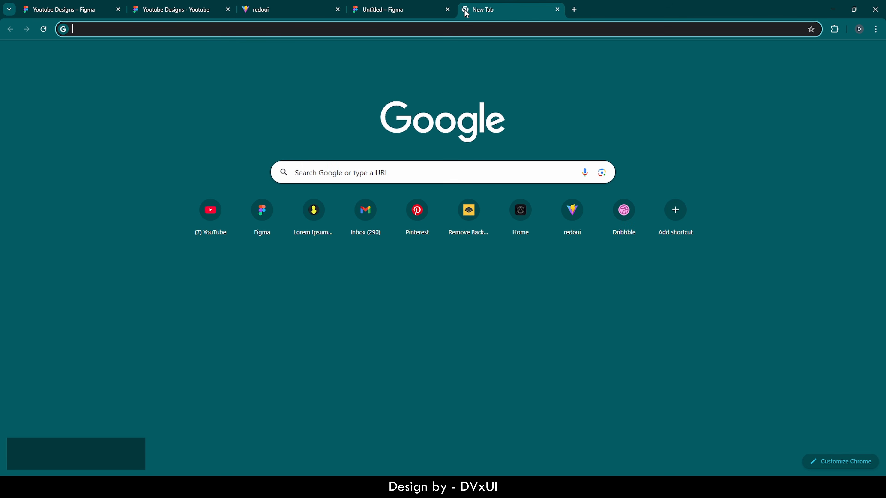
type("loremipsum.io")
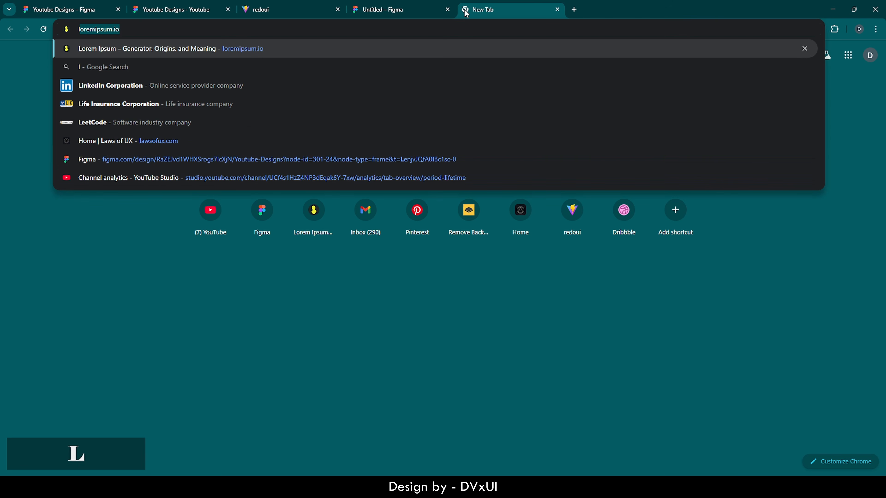
key("Return")
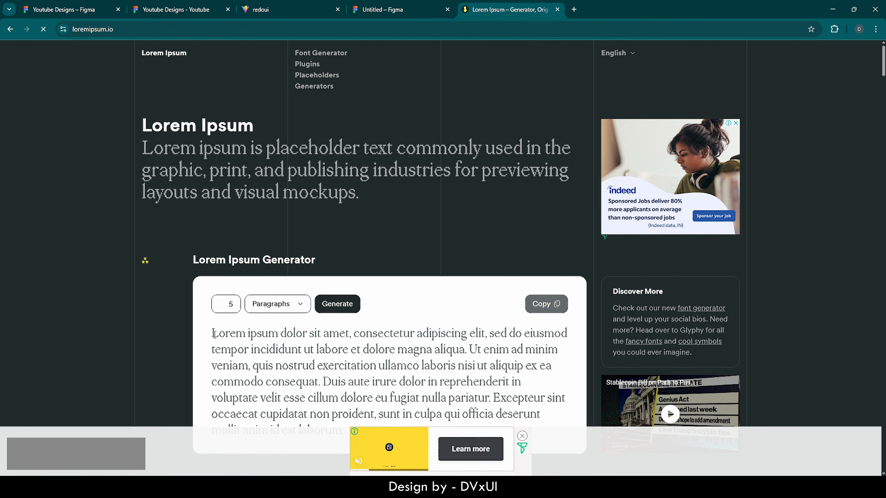
left_click_drag(213, 334, 432, 349)
key("ctrl+c")
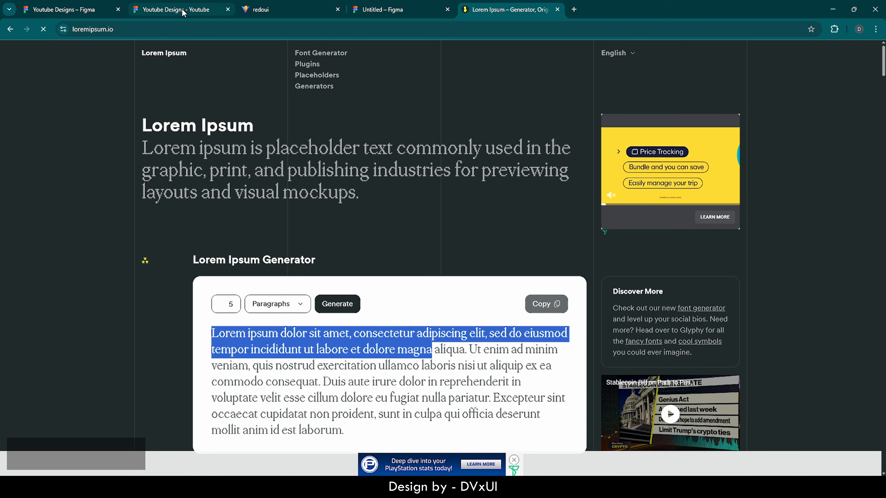
left_click(68, 5)
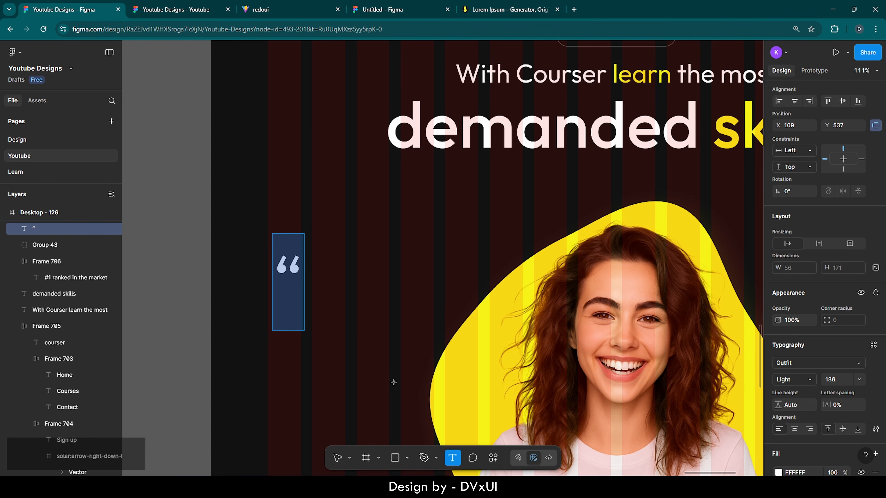
- Paste the placeholder sentence below the quote mark at font size 18
left_click(329, 295)
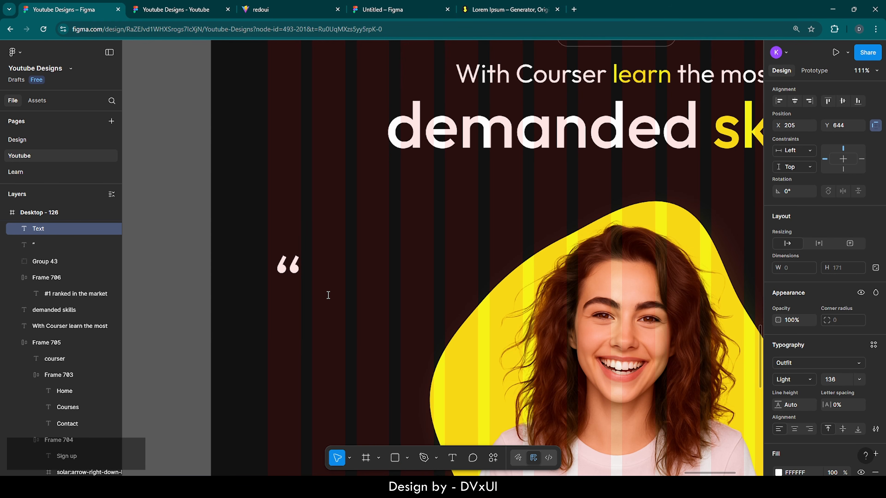
key("ctrl+v")
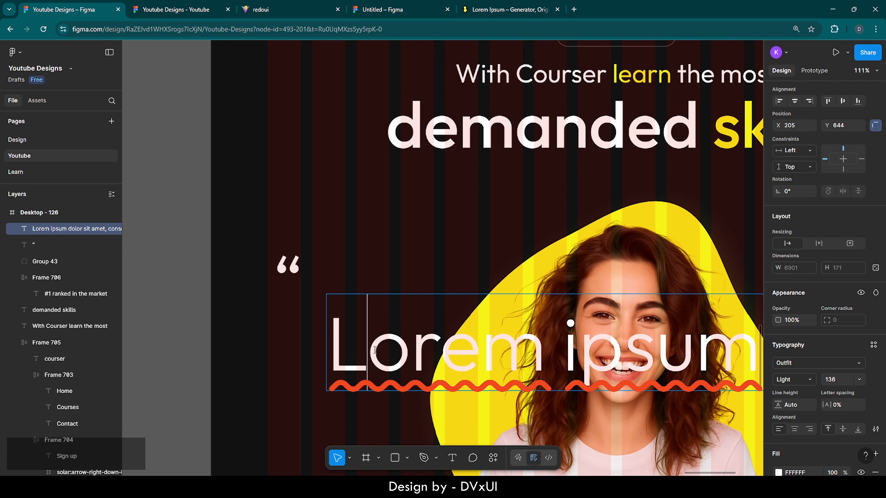
key("ctrl+a")
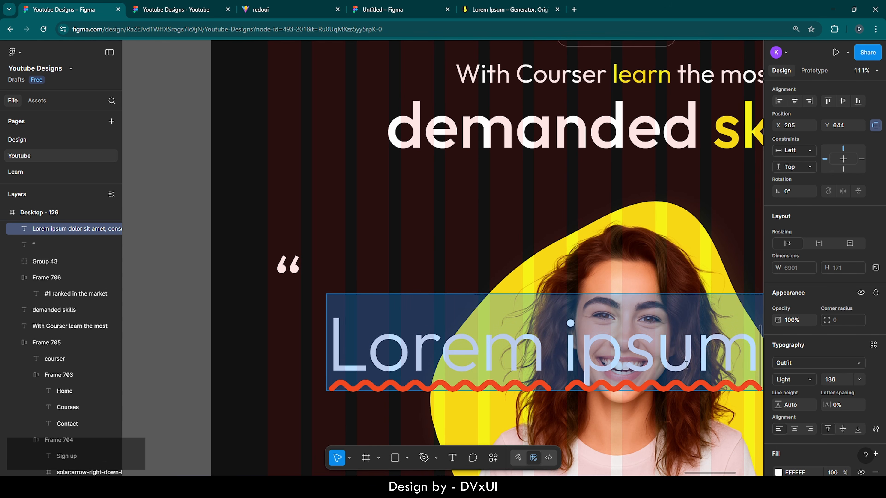
type("18")
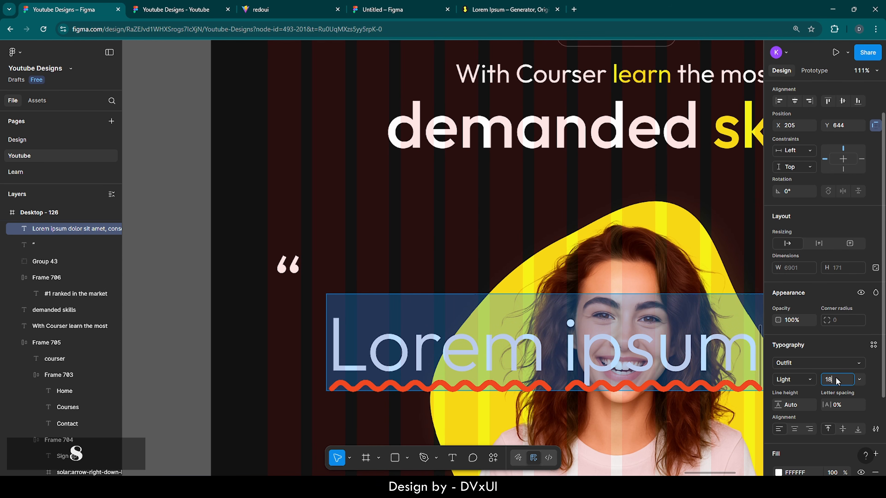
key("Return")
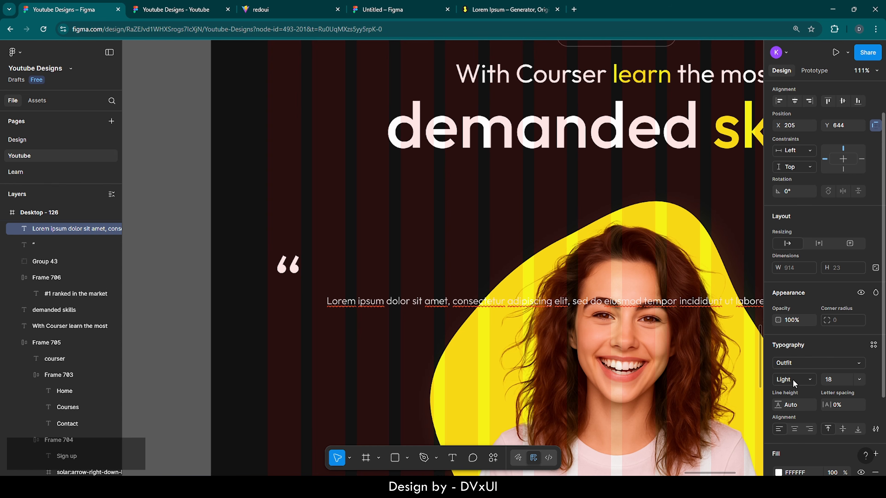
key("Escape")
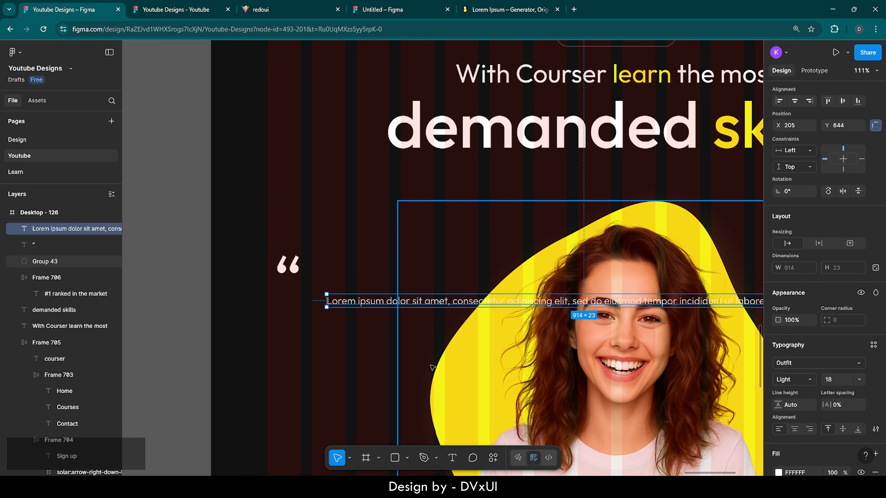
- Move the paragraph under the quote mark and resize it to about 318 px wide
left_click_drag(327, 299, 268, 291)
scroll(297, 338, "down", 5)
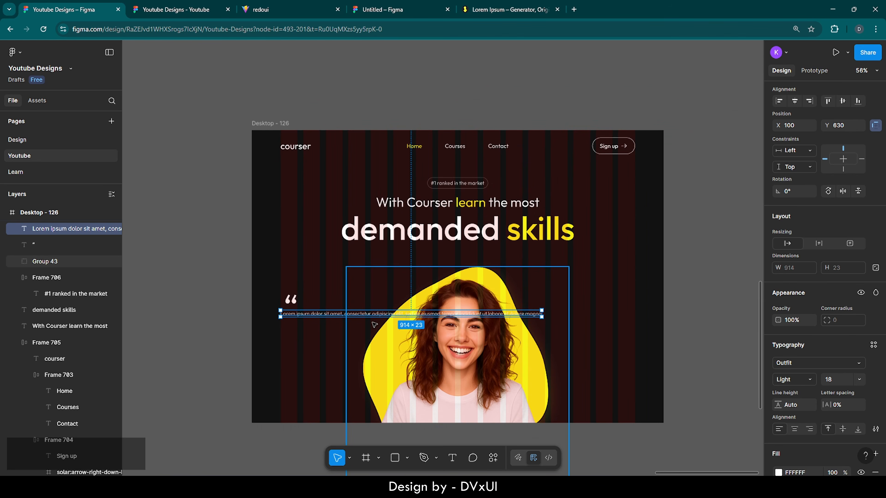
left_click_drag(514, 315, 356, 318)
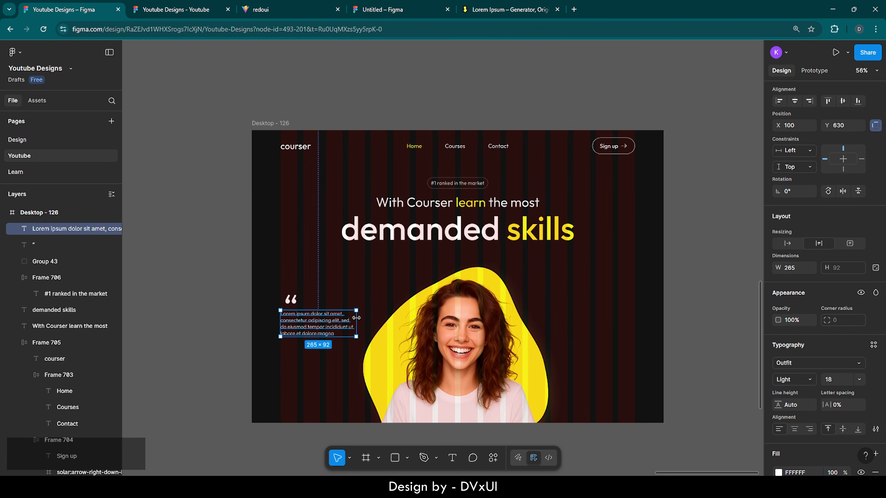
double_click(327, 328)
scroll(326, 327, "up", 5)
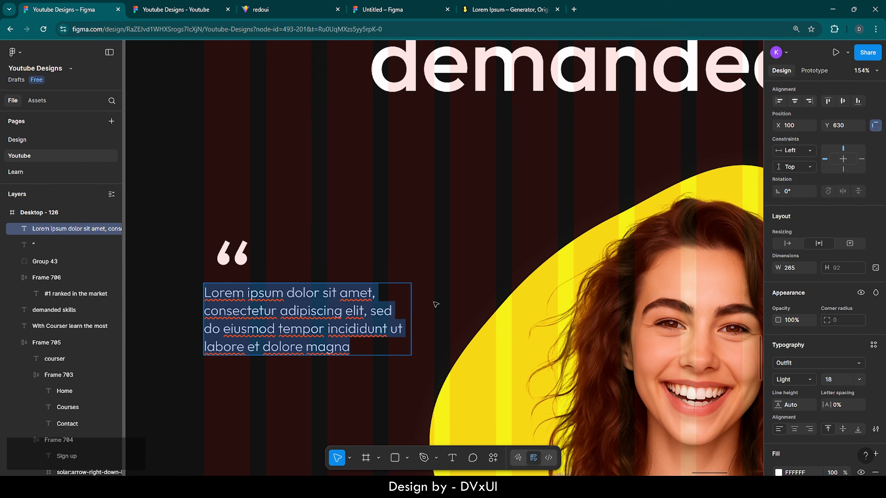
key("Escape")
left_click_drag(411, 310, 453, 309)
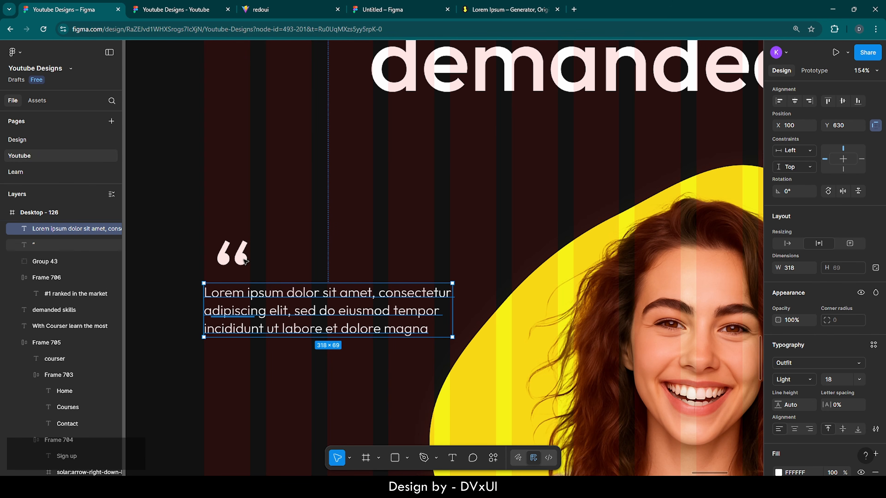
- Nudge the quote mark left to align with the paragraph's left edge
left_click(235, 257)
key("shift+Left")
key("Left")
key("Left")
key("Left")
key("Left")
key("Left")
key("Left")
key("Left")
key("Left")
key("Left")
key("Left")
key("Left")
key("Left")
key("Left")
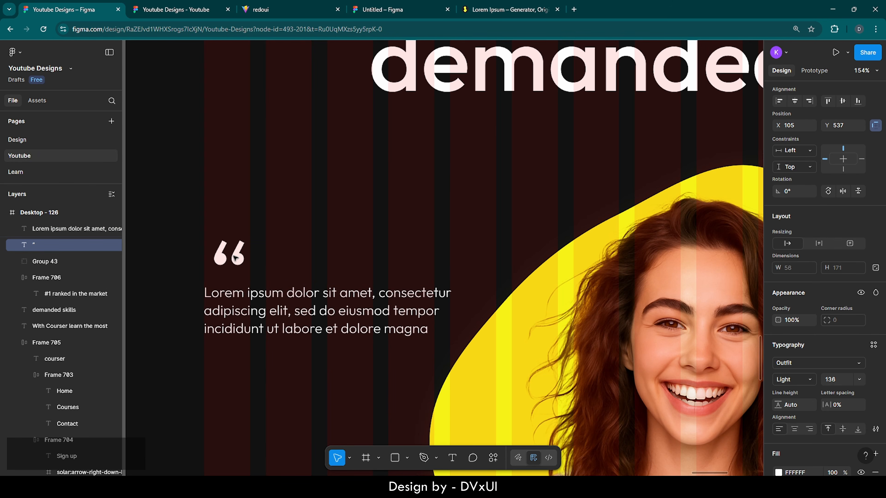
key("Left")
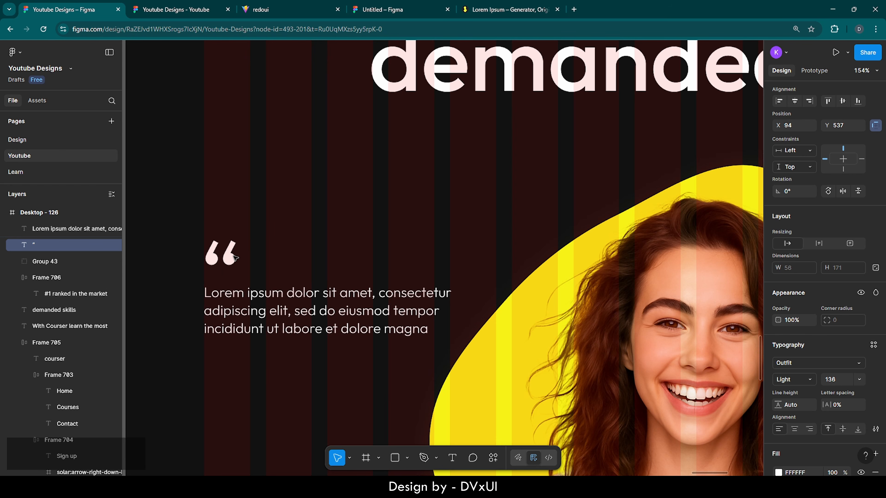
scroll(182, 254, "up", 5)
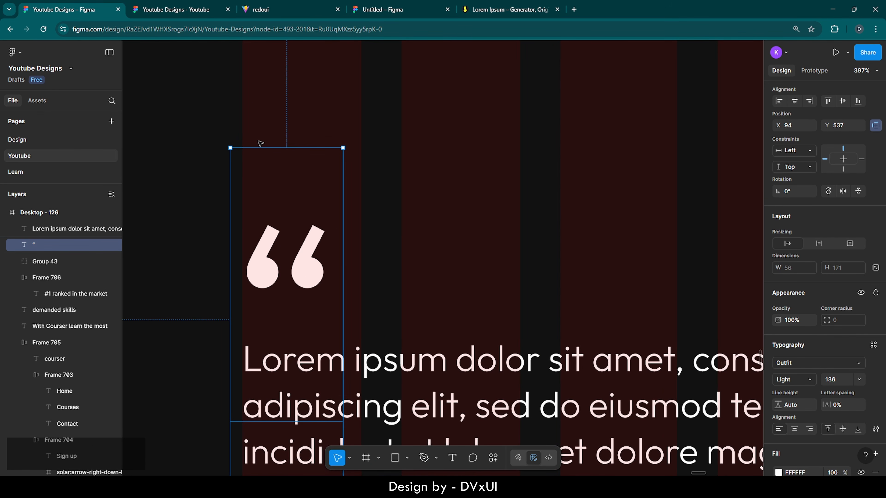
left_click(317, 128)
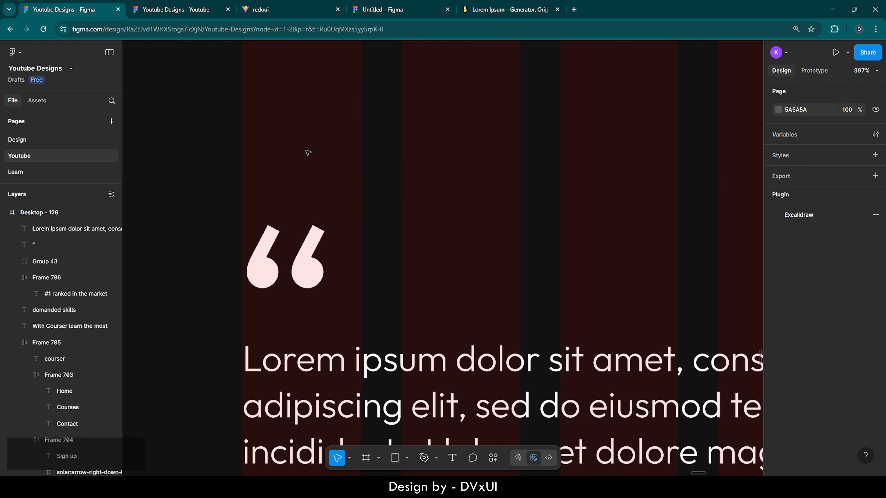
left_click(279, 259)
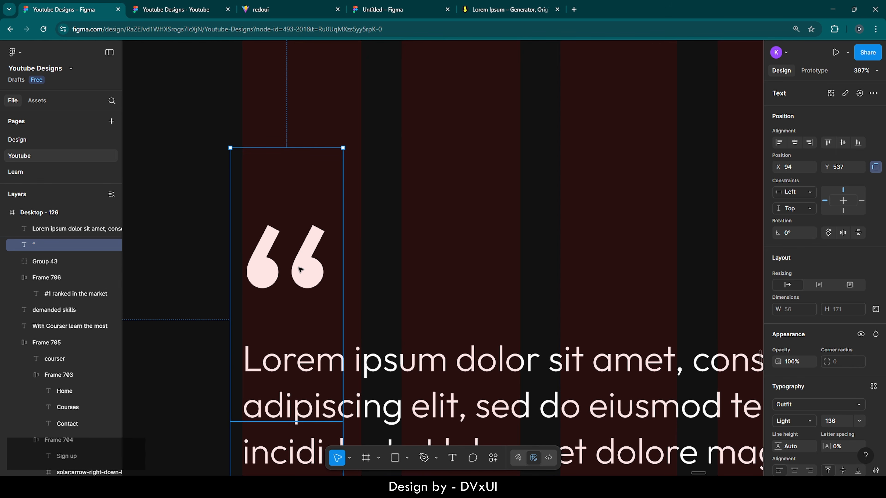
left_click(378, 257)
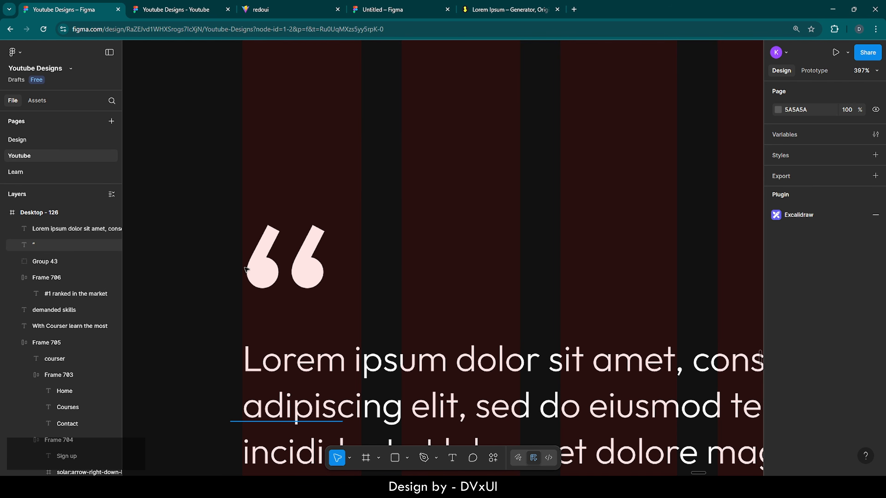
left_click(267, 270)
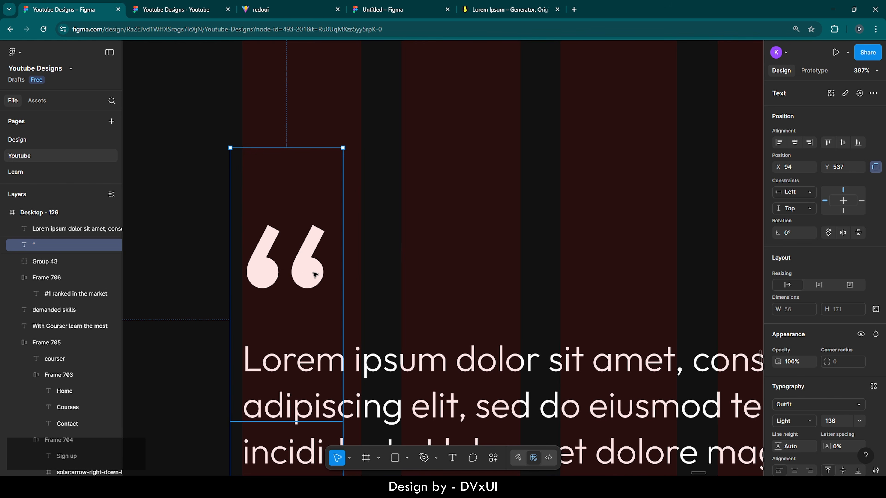
key("Left")
key("Left")
key("Right")
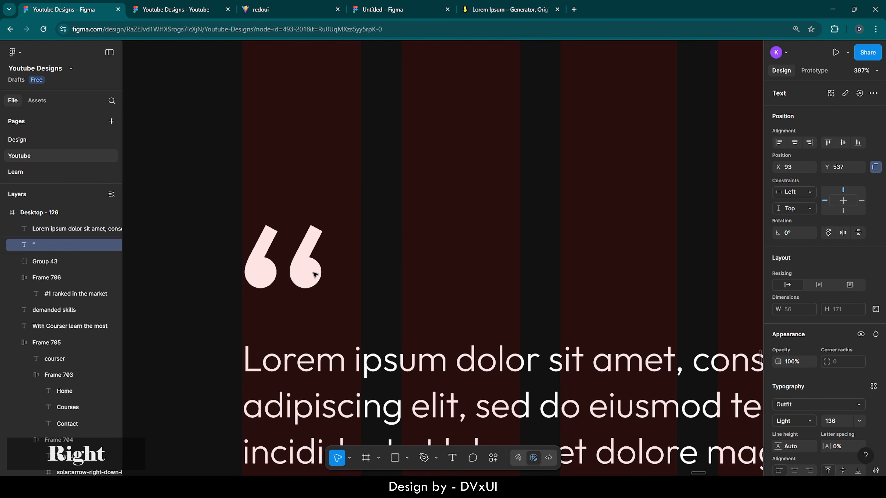
- Move the paragraph closer beneath the quote and set its fill opacity to 60%
scroll(315, 275, "down", 5)
left_click(345, 309)
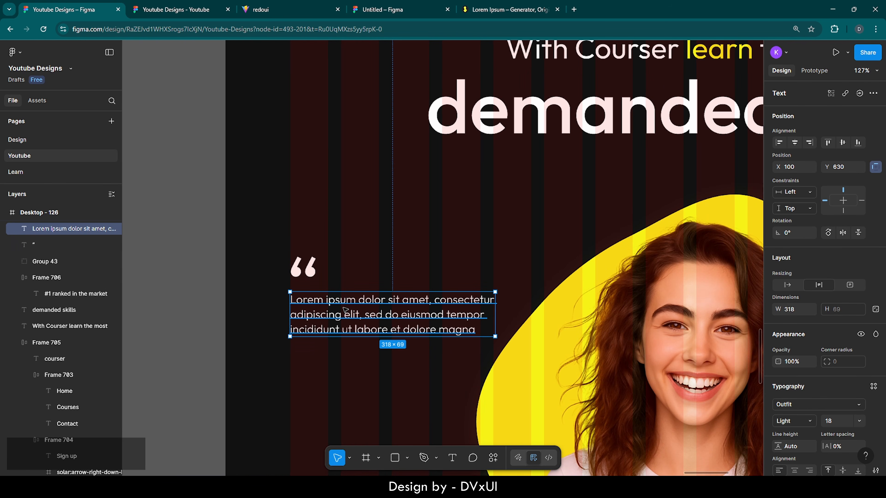
key("Up")
key("Up")
key("Up")
key("Up")
key("Up")
key("Up")
key("Up")
key("Up")
key("Up")
key("Up")
key("Up")
key("Up")
key("Up")
key("Up")
key("Up")
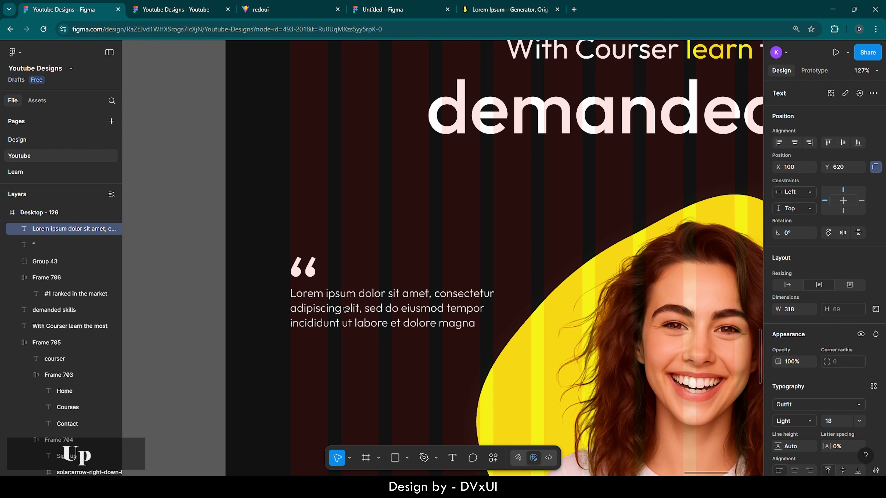
scroll(785, 402, "down", 4)
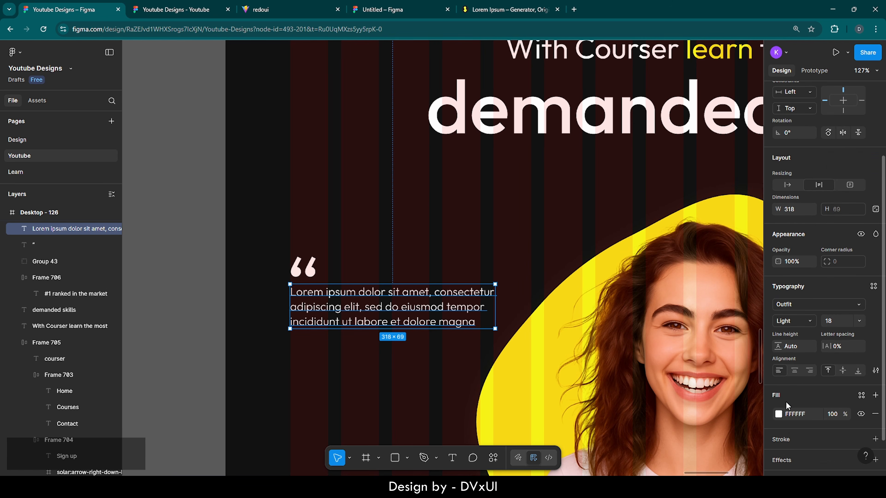
left_click(836, 382)
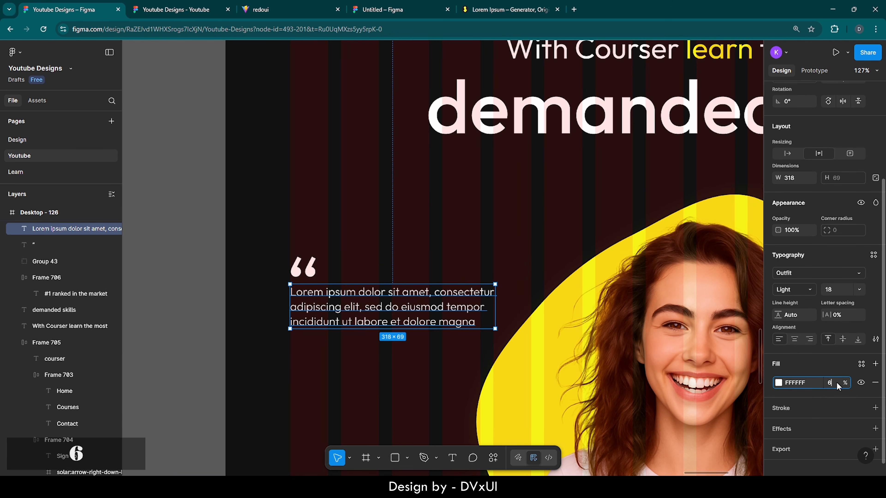
type("60")
key("Return")
left_click(355, 392)
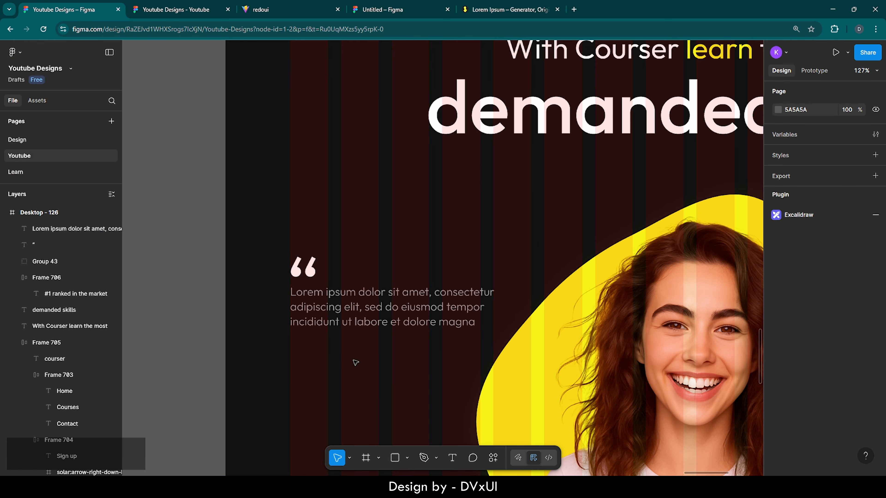
- Select the quote mark and Lorem ipsum paragraph together and shift them higher in the hero
left_click_drag(262, 247, 328, 359)
key("shift+Up")
key("shift+Up")
key("shift+Up")
key("shift+Up")
key("shift+Up")
key("shift+Up")
key("shift+Up")
key("shift+Up")
key("shift+Up")
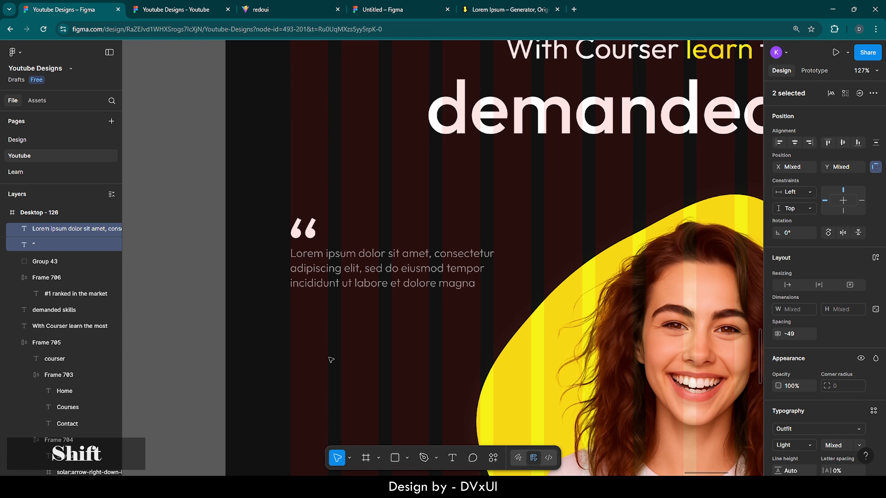
key("shift+Up")
key("shift+Down")
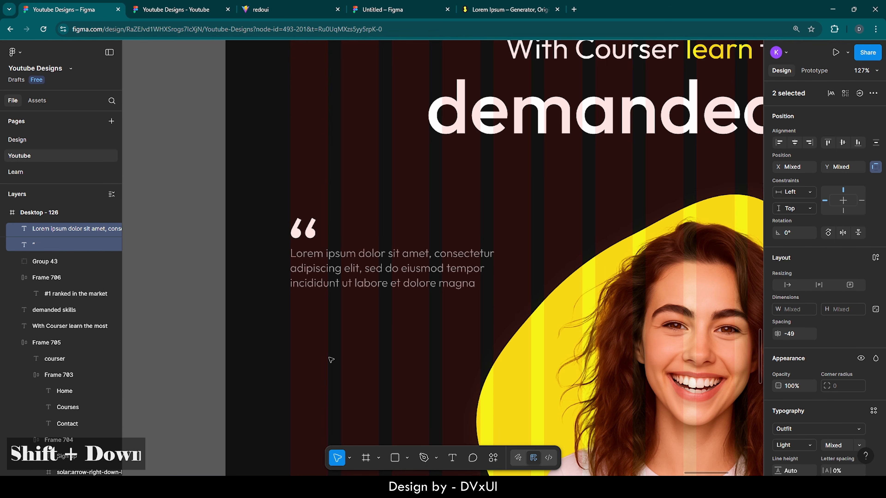
key("shift+Up")
- Nudge the portrait group slightly upward to Y 466
scroll(331, 360, "down", 6)
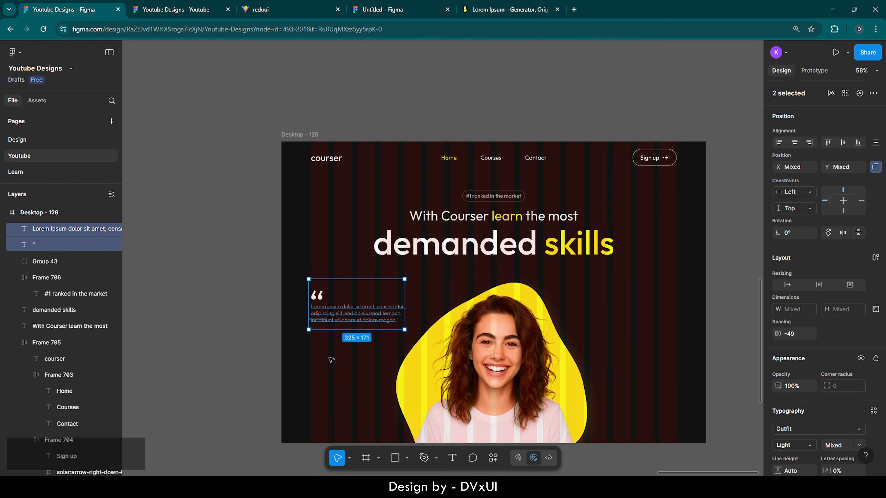
left_click(482, 406)
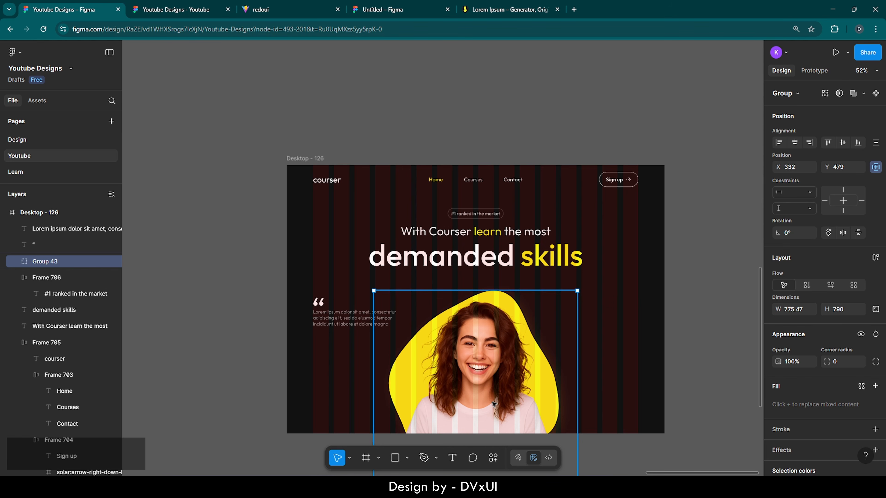
key("Up")
key("Up")
key("Up")
key("Up")
key("Up")
key("Up")
key("Up")
key("Up")
key("Up")
key("Up")
key("Up")
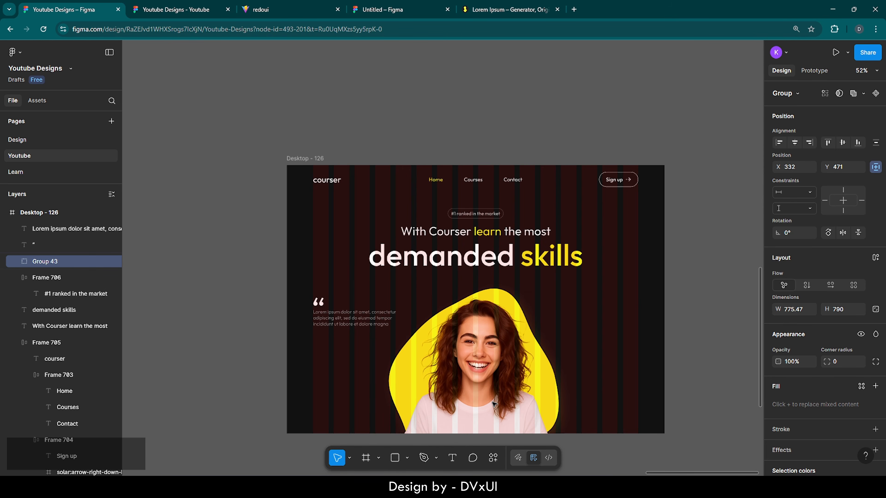
key("Up")
key("Up")
key("Up")
key("Down")
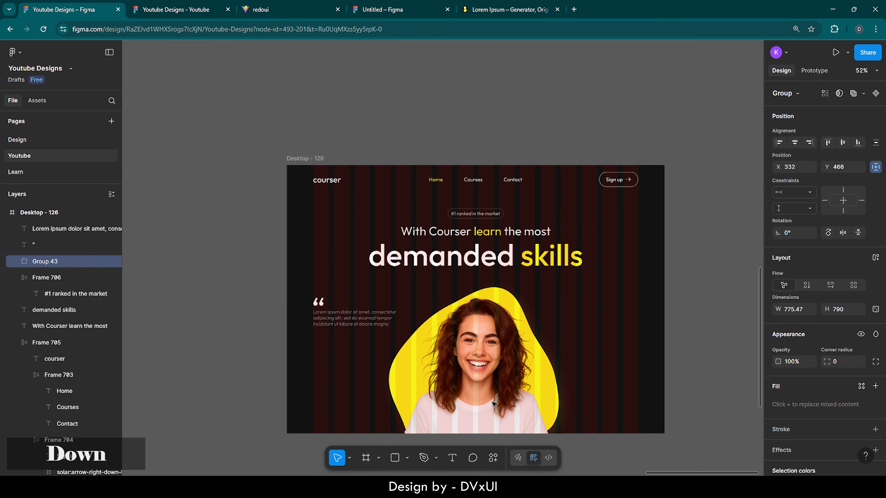
scroll(323, 341, "down", 2)
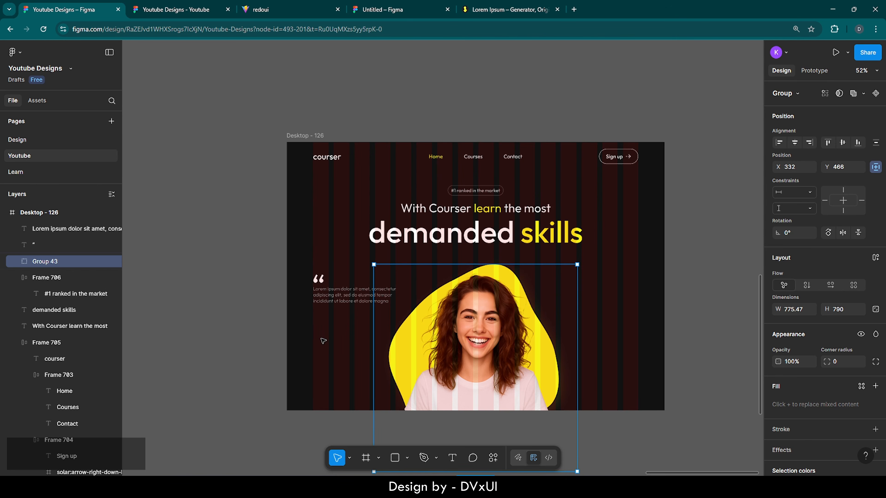
scroll(321, 336, "up", 5)
scroll(322, 336, "down", 1)
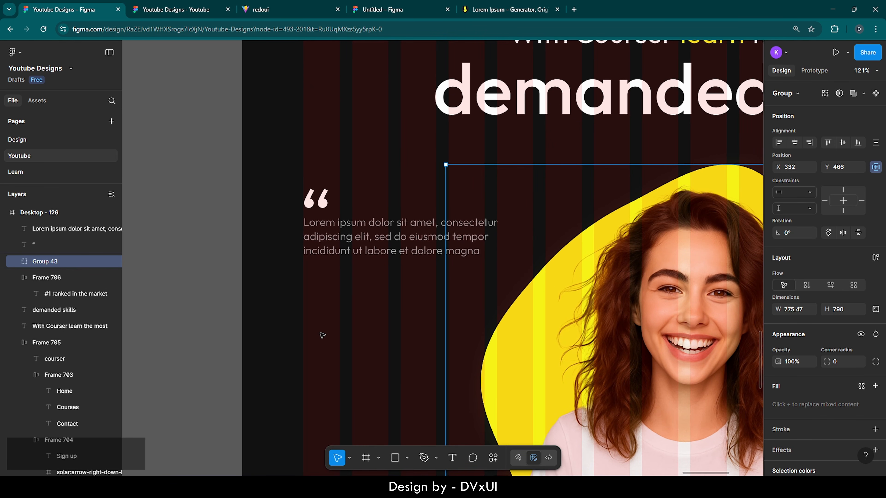
left_click(361, 283)
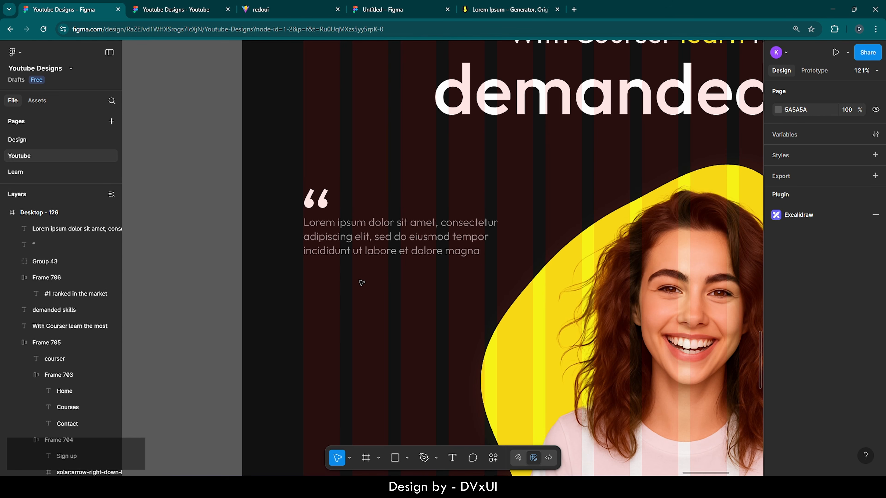
scroll(361, 283, "down", 4)
- Paste a copy of the Sign up button below the quote paragraph
double_click(682, 102)
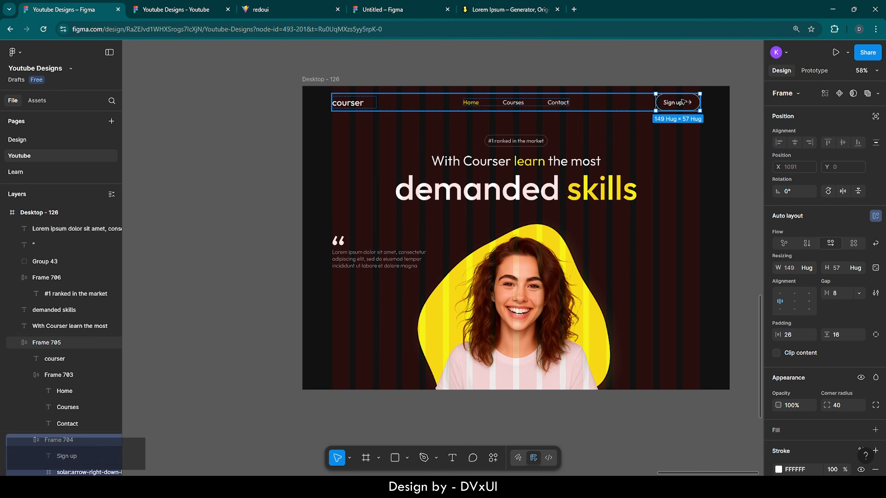
key("ctrl+v")
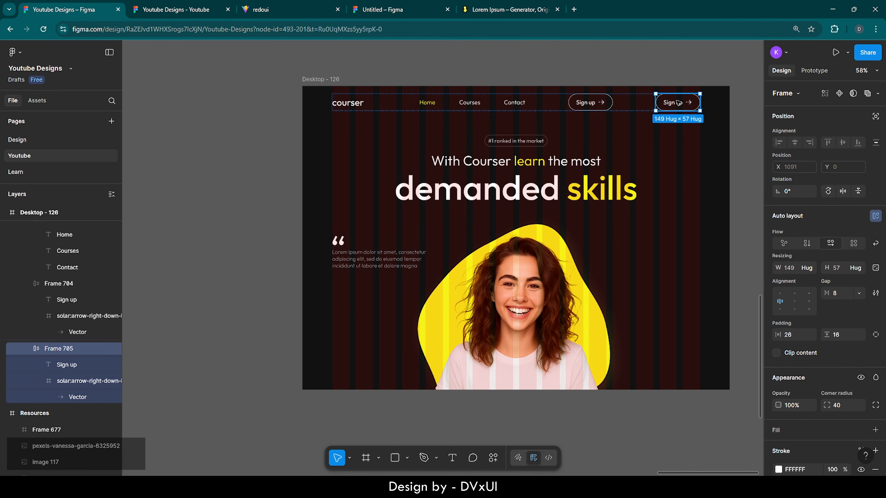
left_click_drag(677, 102, 358, 286)
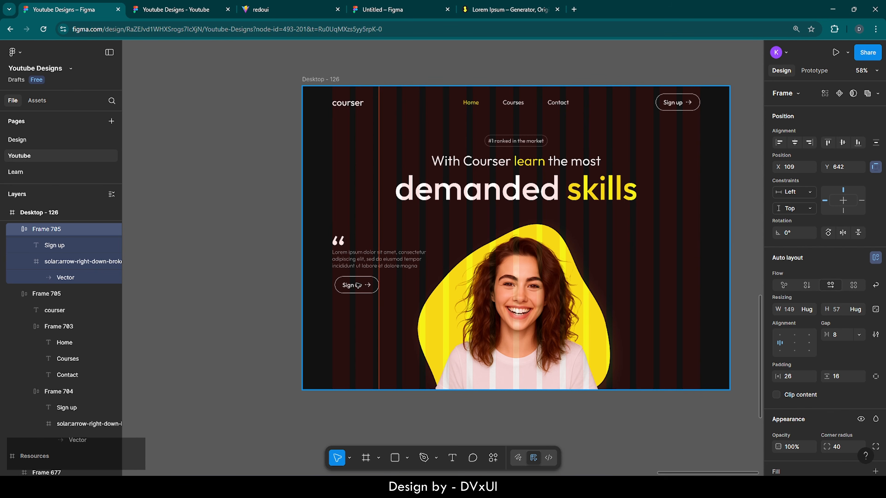
scroll(356, 285, "up", 5)
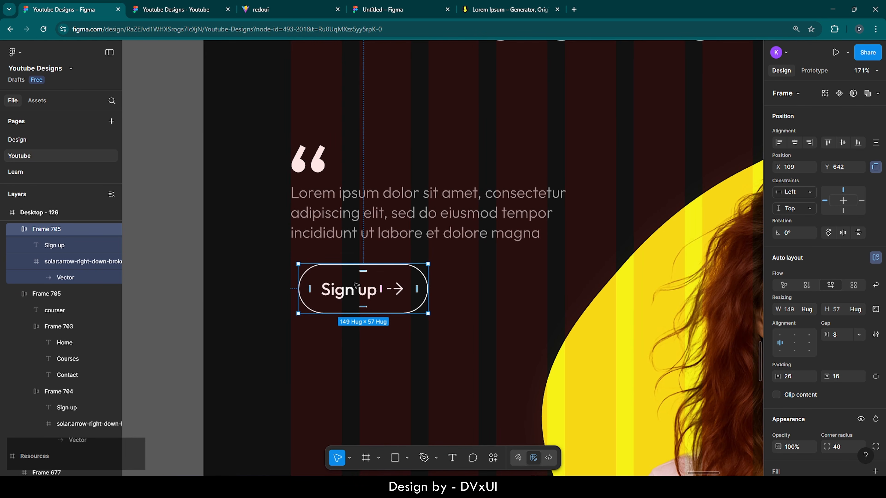
- Change the copied button's label text to 'Start Now'
double_click(343, 296)
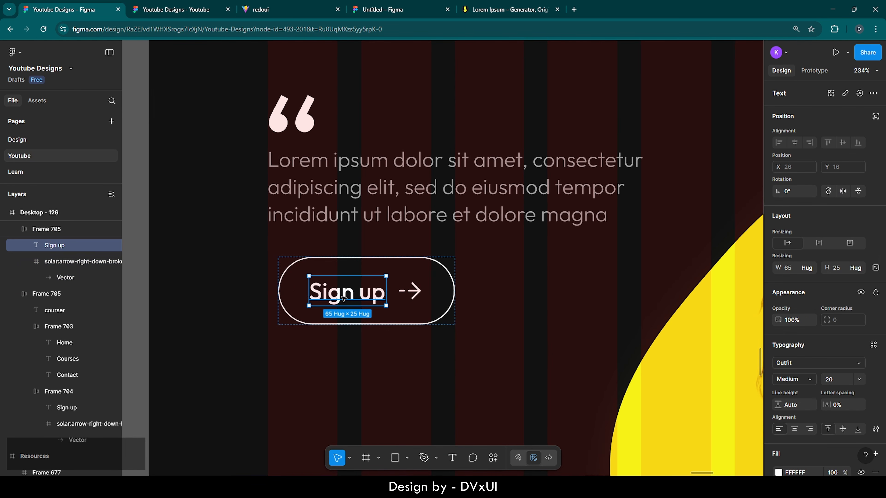
double_click(355, 293)
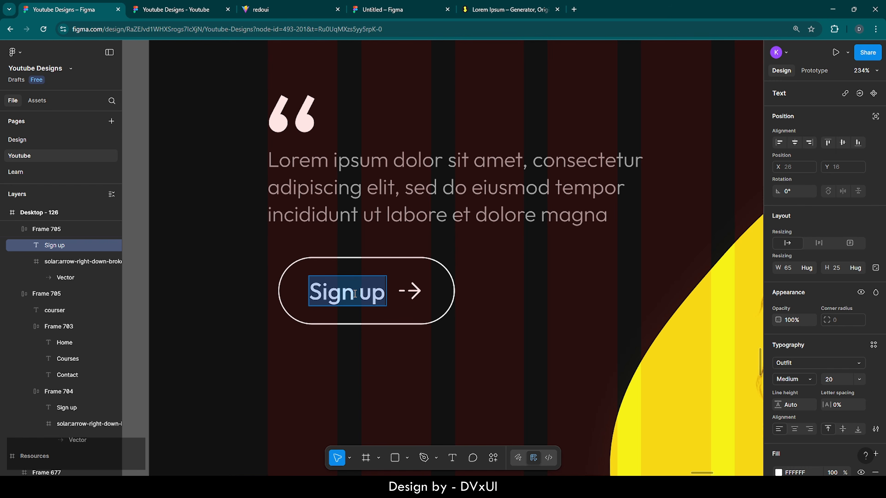
type("Start Now")
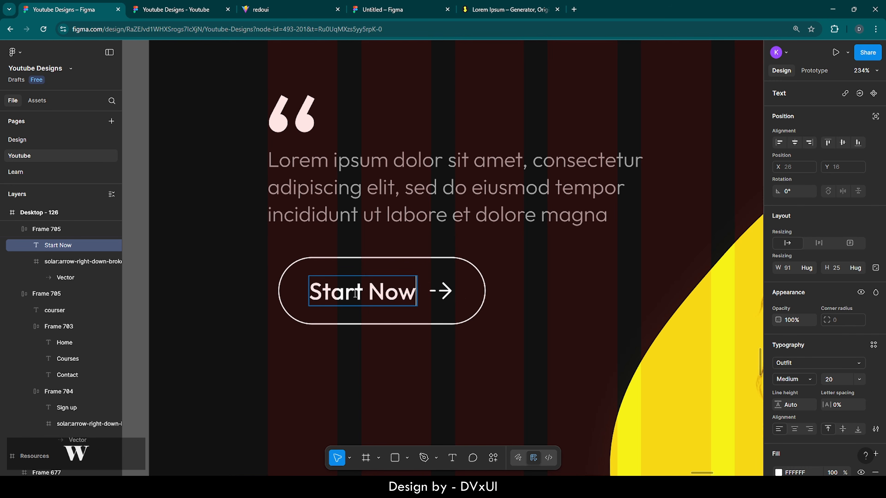
left_click(500, 301)
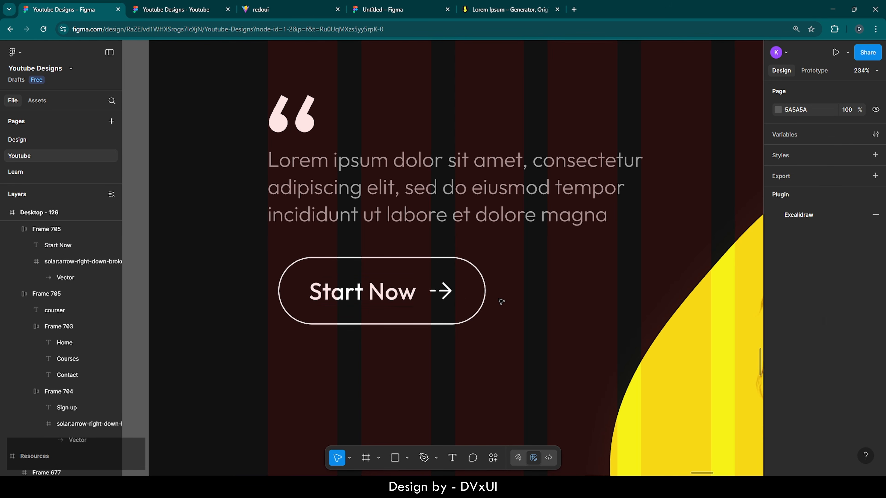
- Remove the button's white outline and give it a yellow F7F217 fill
left_click(479, 284)
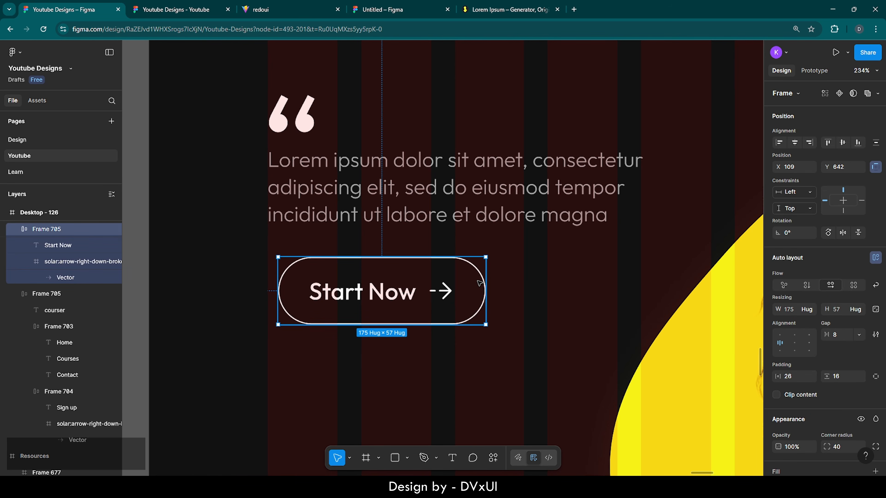
scroll(809, 421, "down", 5)
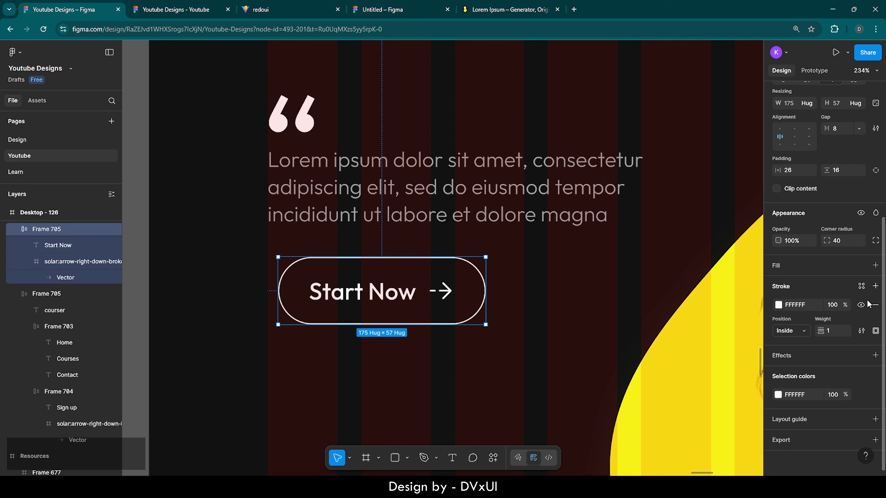
left_click(875, 305)
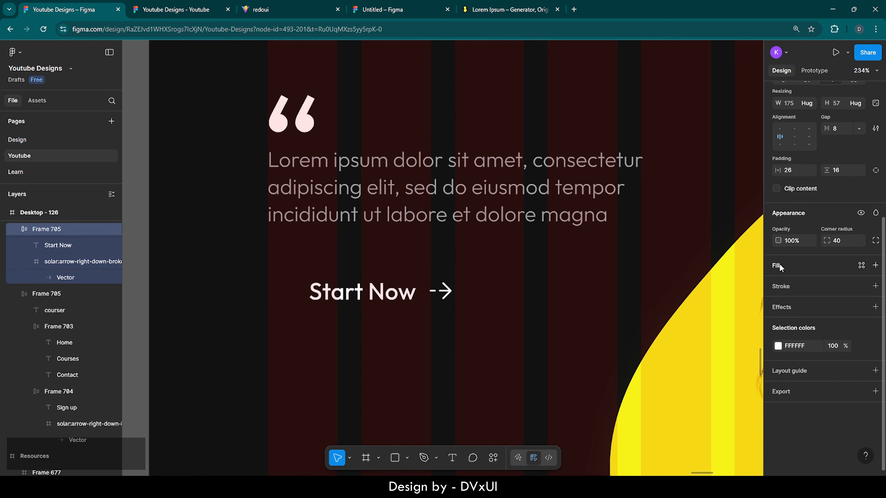
left_click(874, 266)
left_click(778, 284)
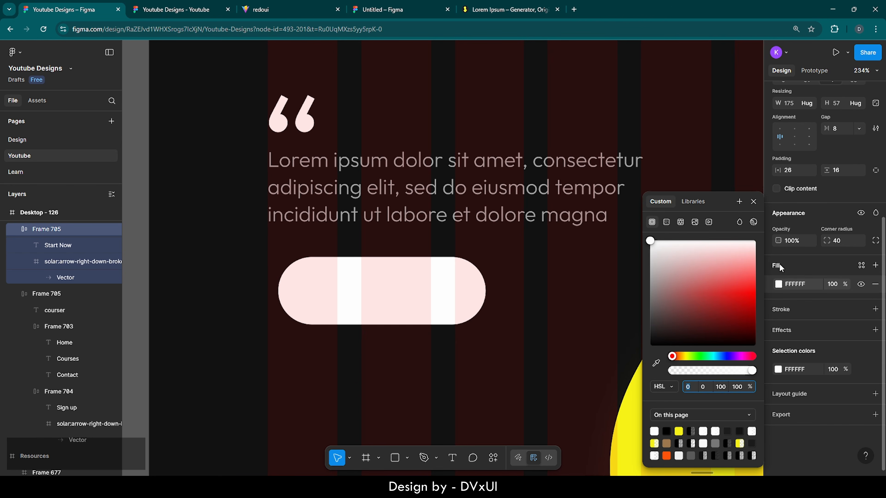
left_click(678, 431)
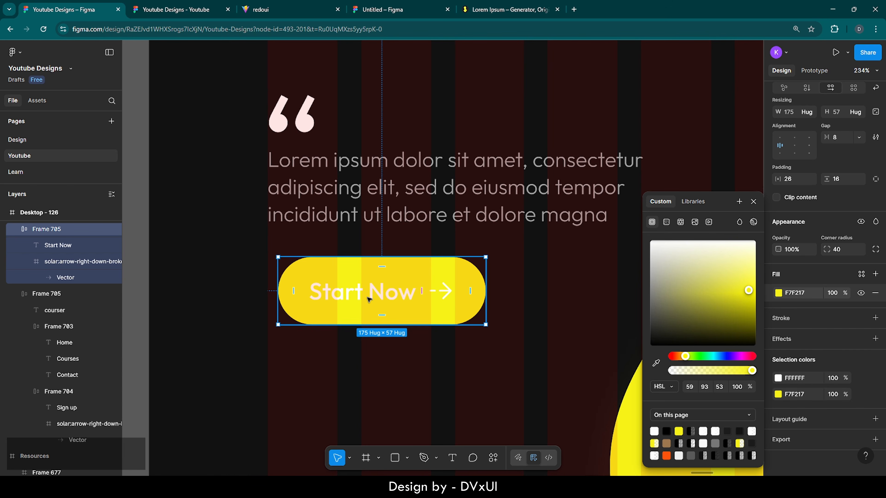
- Change the button's white label and arrow colour to dark 121212
left_click(390, 289)
left_click(467, 285)
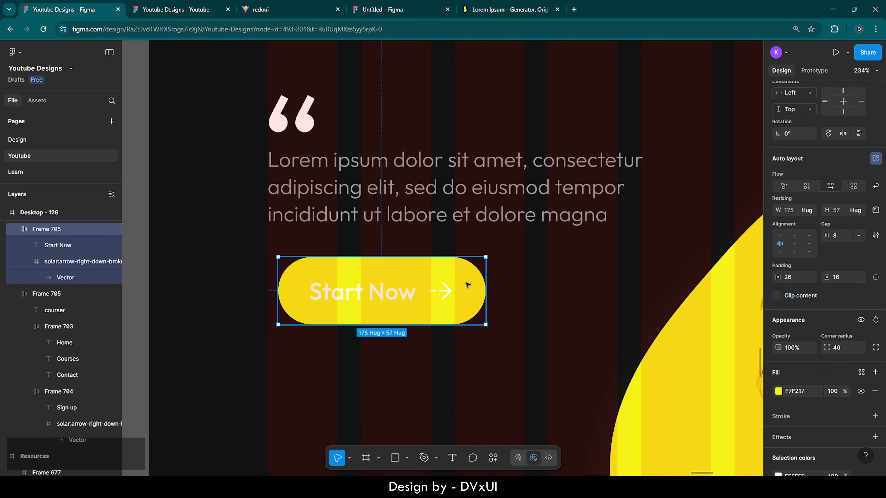
scroll(825, 410, "down", 3)
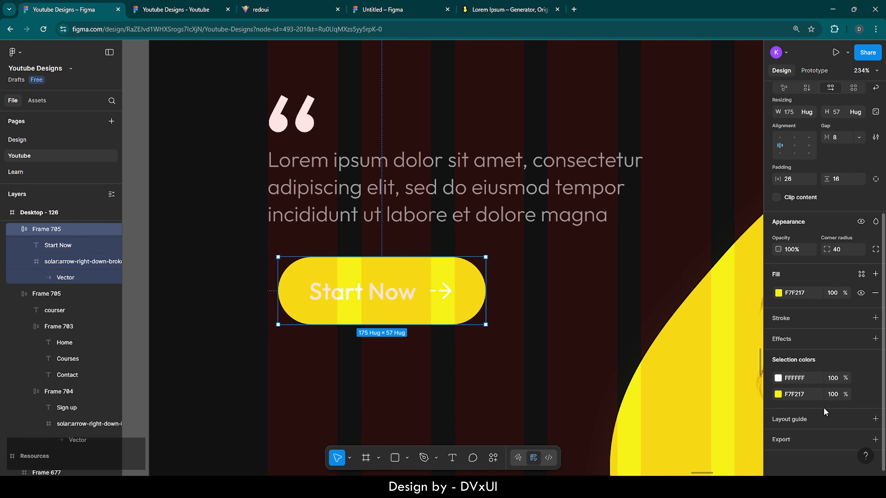
left_click(809, 382)
type("12")
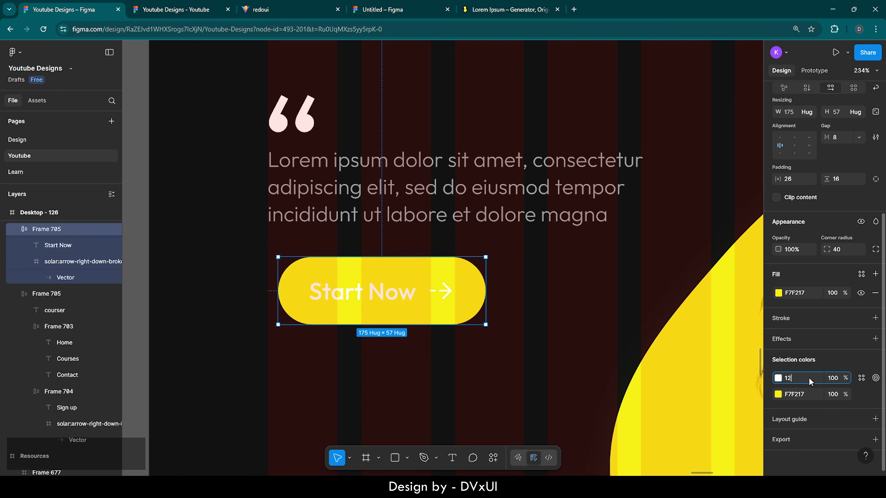
key("Return")
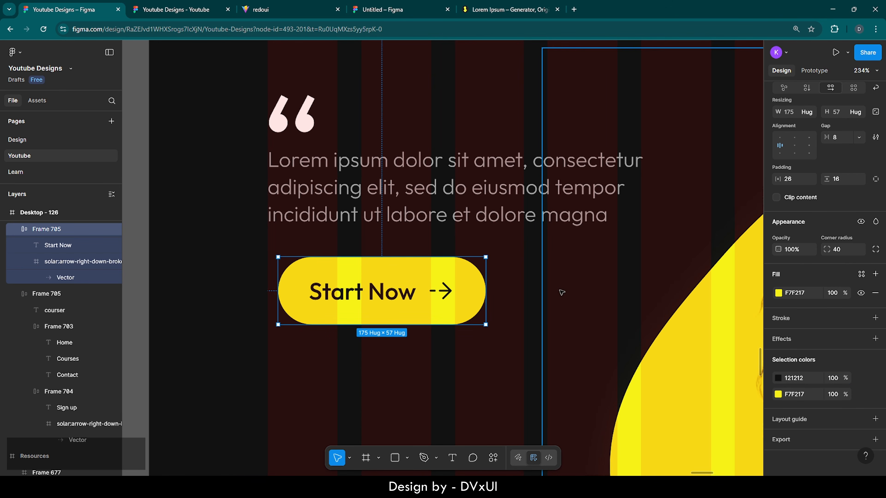
scroll(776, 299, "up", 1)
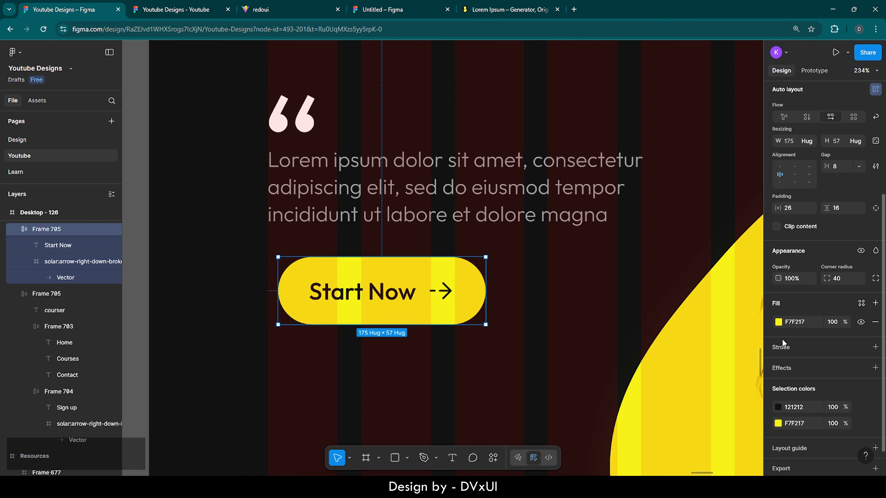
- Add a black stroke of weight 2 to the Start Now button
left_click(781, 344)
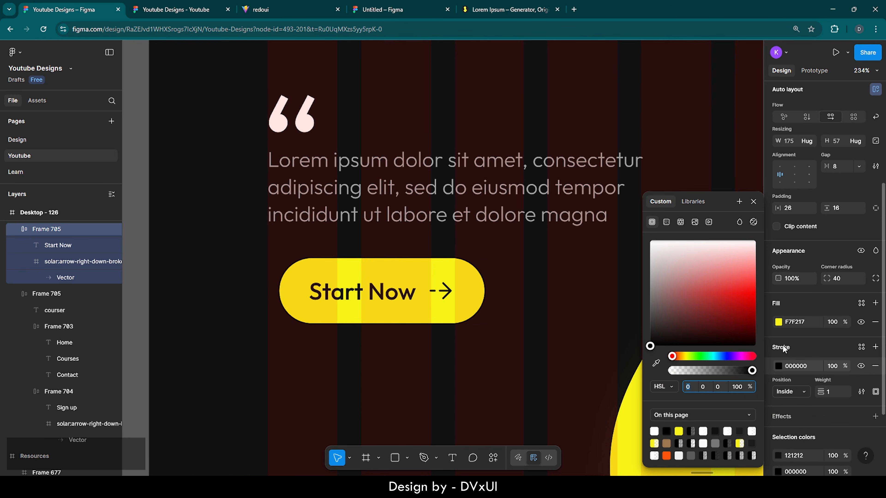
left_click(834, 390)
type("2")
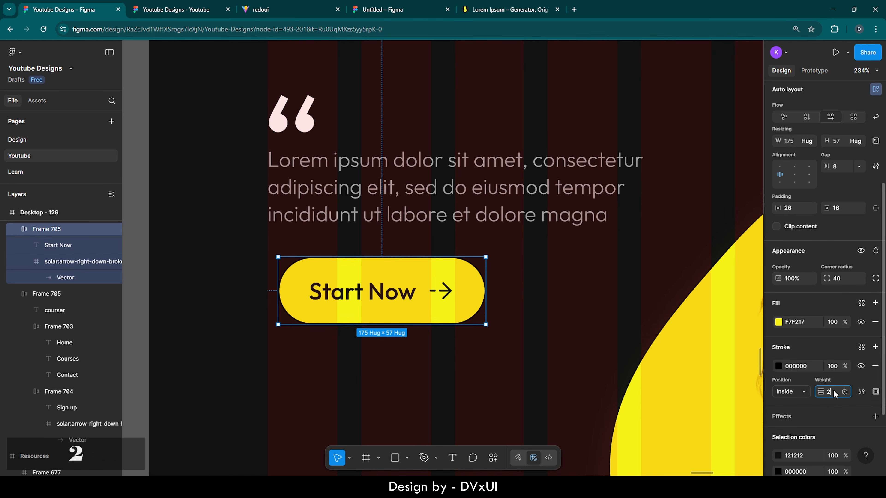
key("Return")
left_click(511, 315)
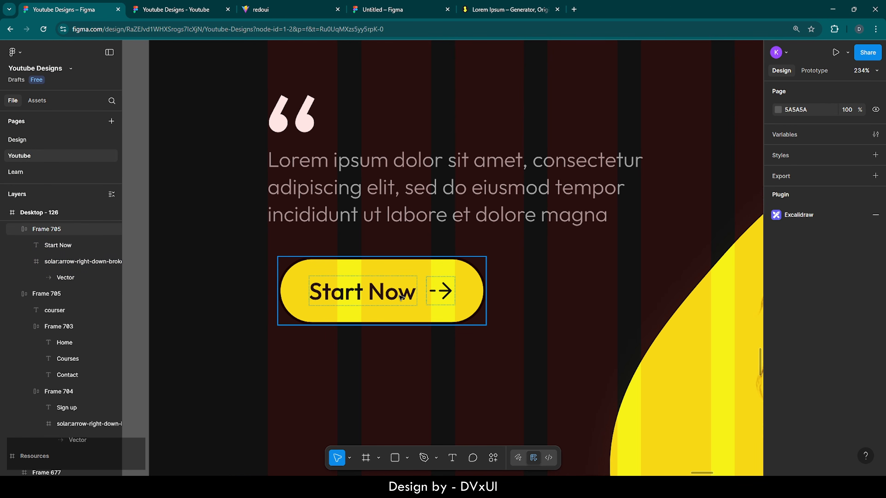
- Add a drop shadow to the button with offset 4 and blur 0
left_click(438, 277)
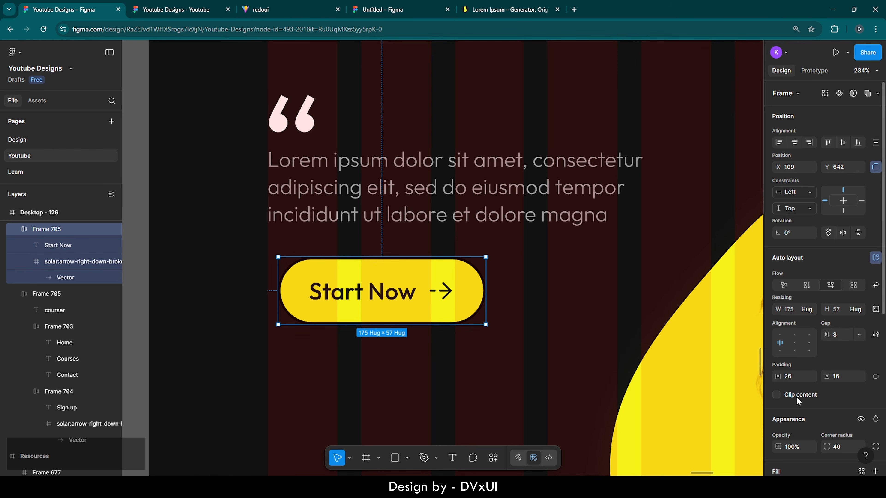
scroll(796, 397, "down", 7)
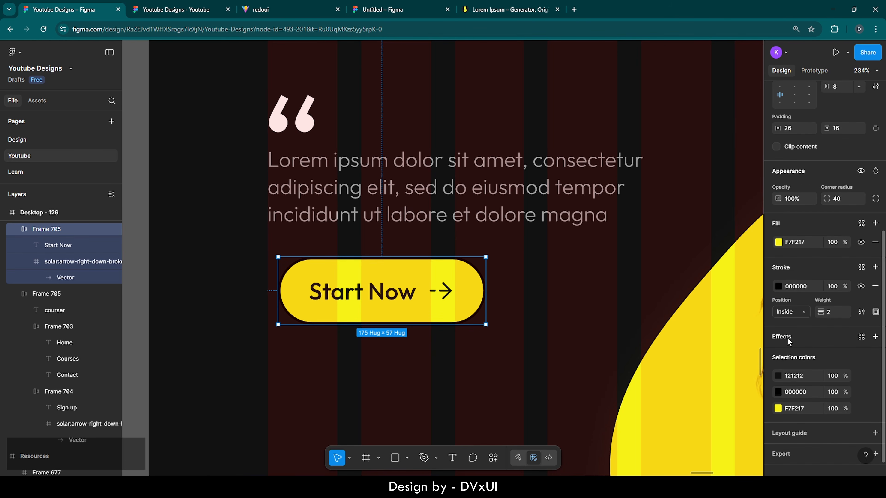
left_click(789, 340)
scroll(797, 353, "down", 1)
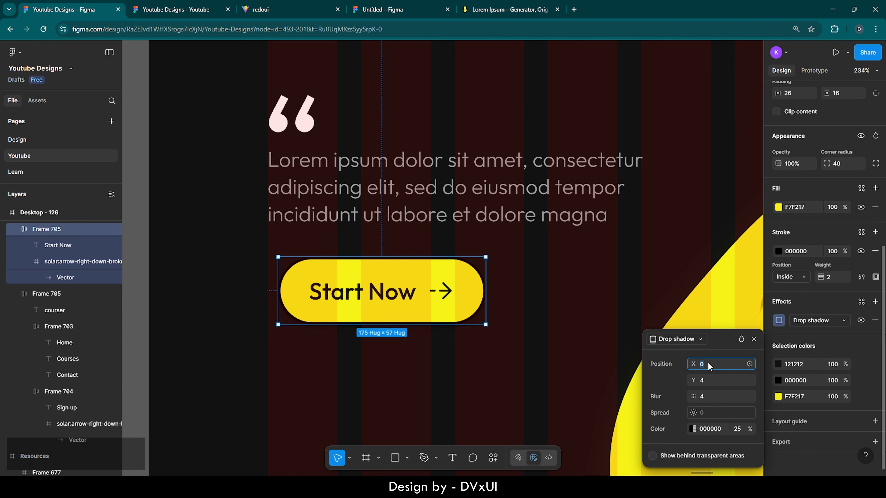
type("4")
key("Return")
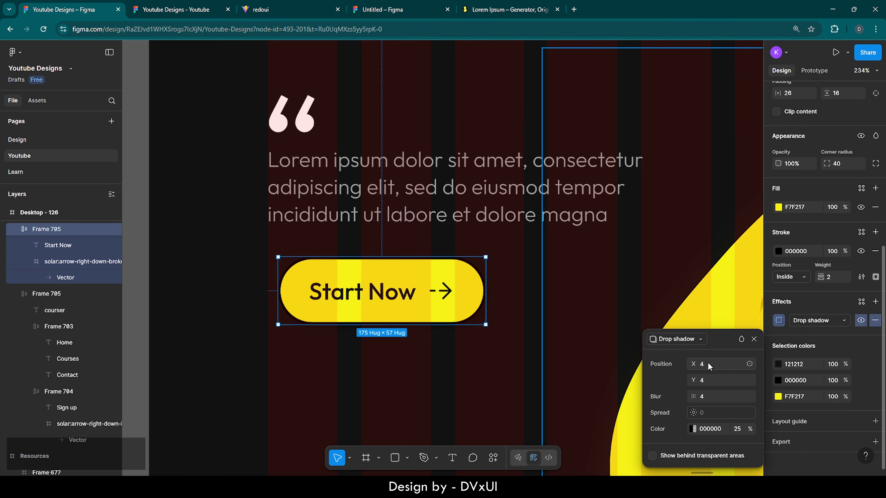
left_click(708, 398)
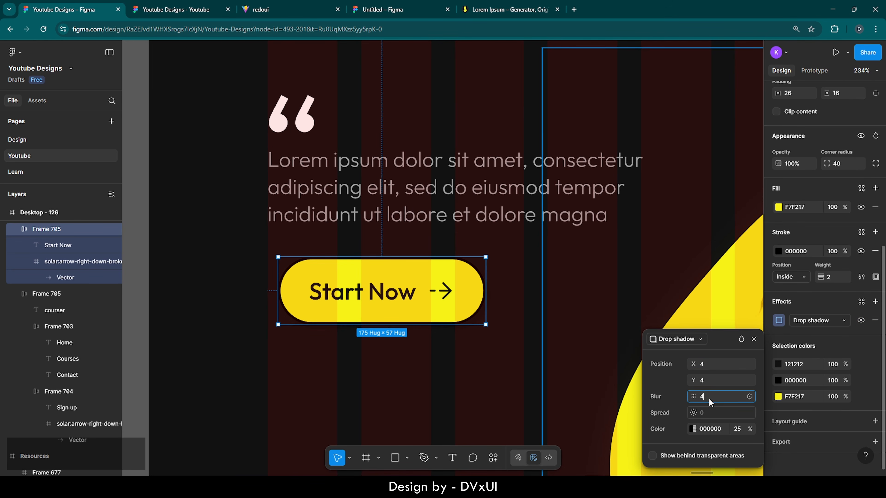
key("BackSpace")
type("0")
key("Return")
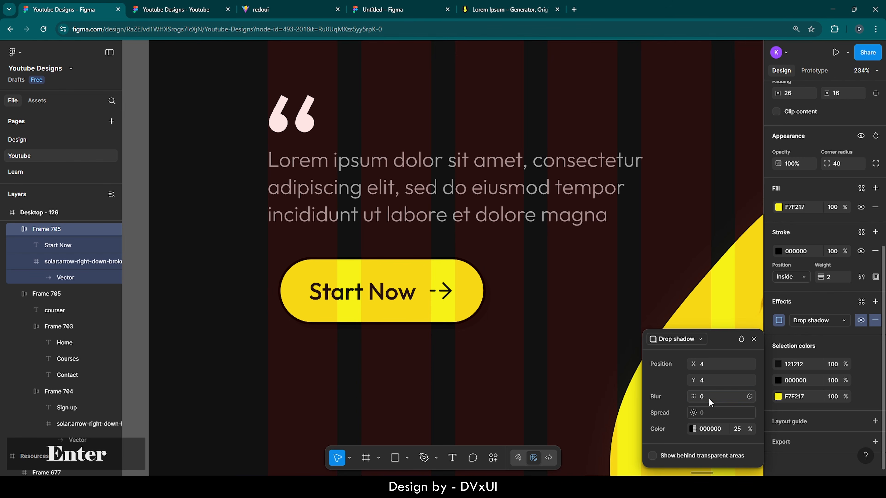
- Set the drop shadow colour to white FFFFFF at 100% opacity
left_click(711, 428)
type("FFFFFF")
key("Return")
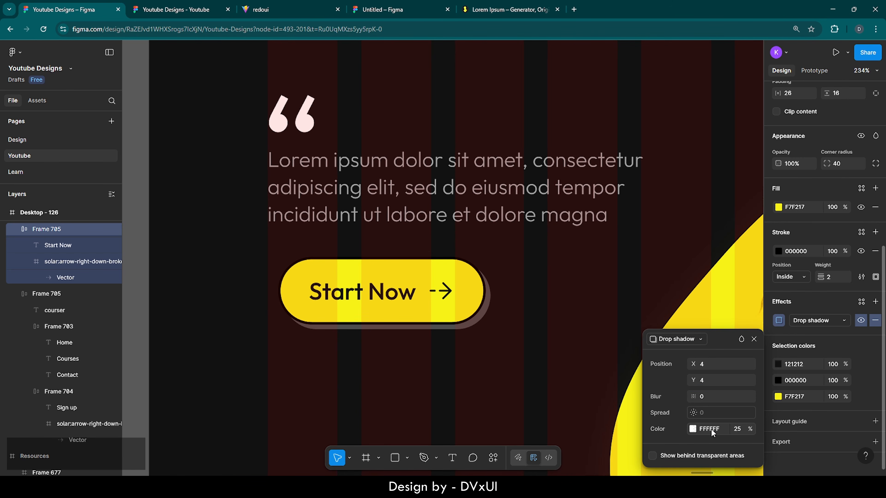
left_click(741, 427)
type("100")
key("Return")
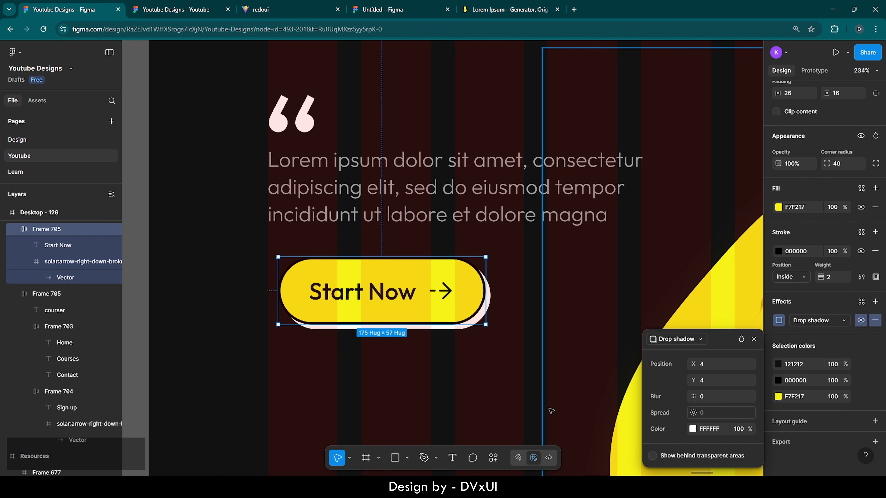
left_click(500, 282)
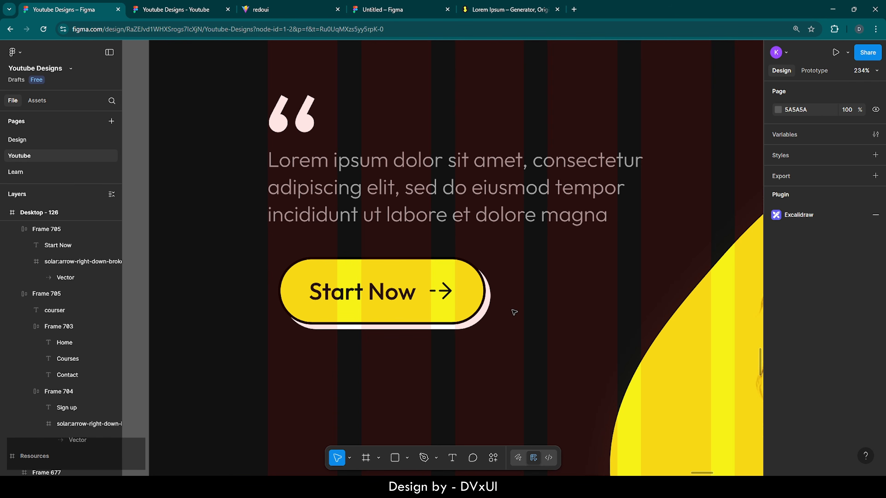
left_click(446, 294)
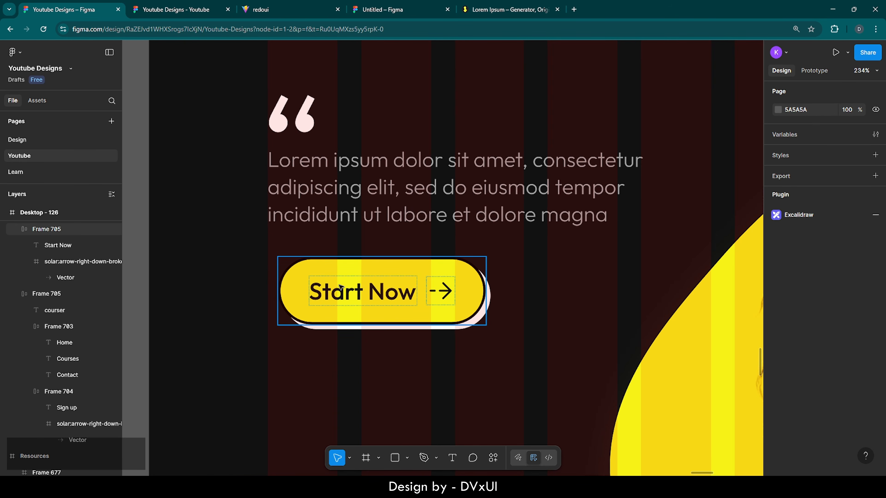
left_click(453, 185, "shift")
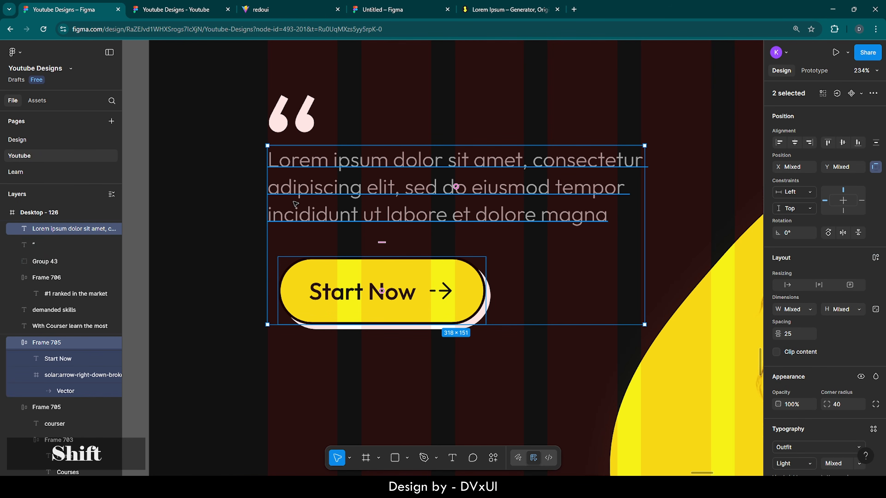
left_click(275, 114, "shift")
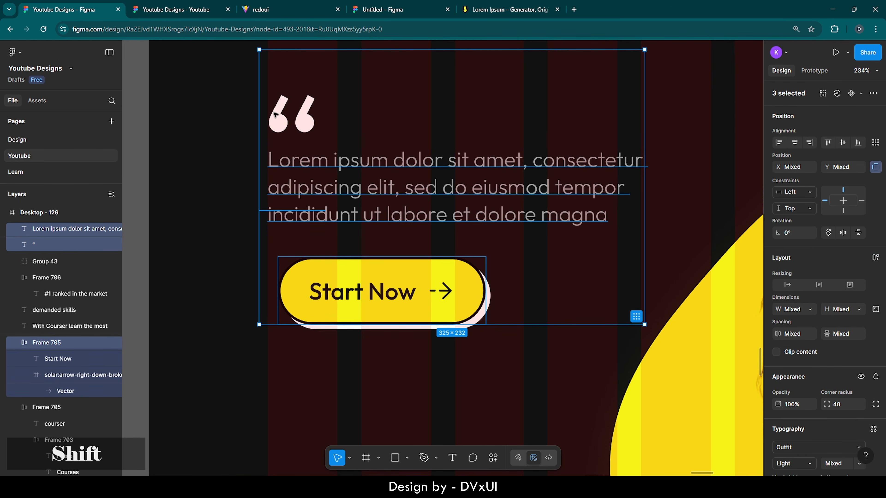
left_click(338, 283)
key("Left")
key("Left")
key("Left")
key("Left")
key("Left")
key("Left")
key("Left")
key("Left")
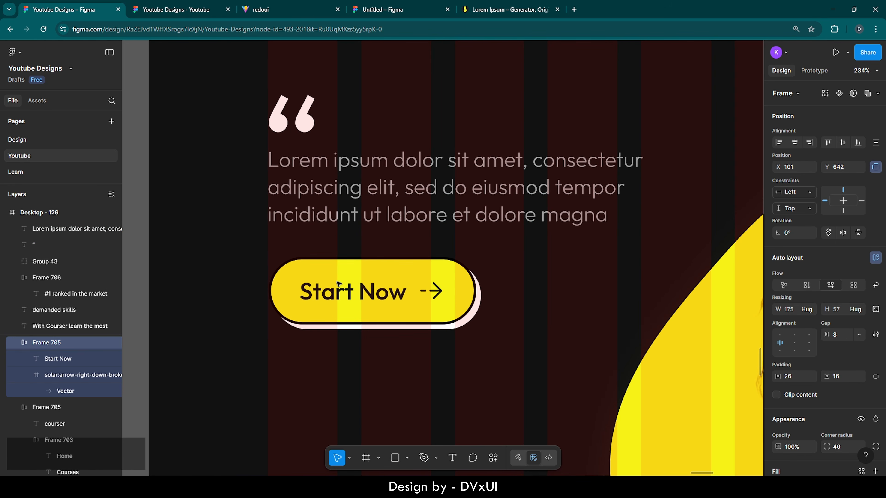
key("shift+Up")
key("shift+Up")
key("shift+Down")
key("Down")
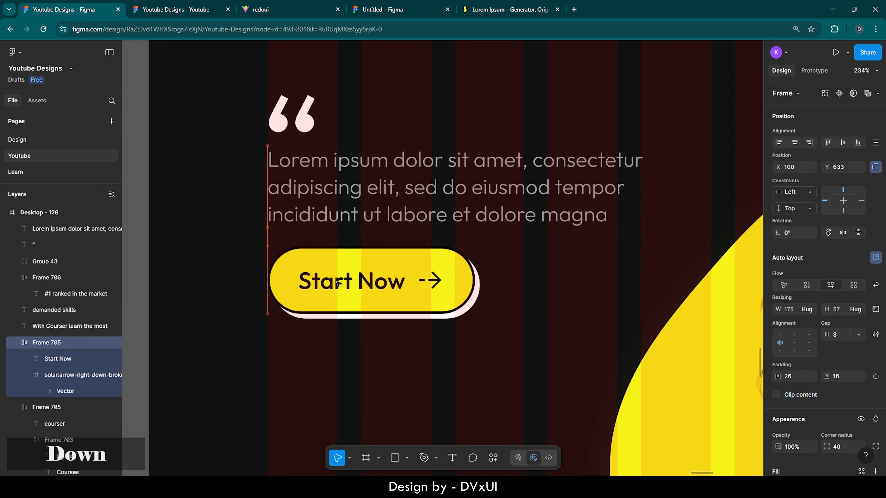
scroll(338, 284, "down", 3)
scroll(337, 283, "down", 5)
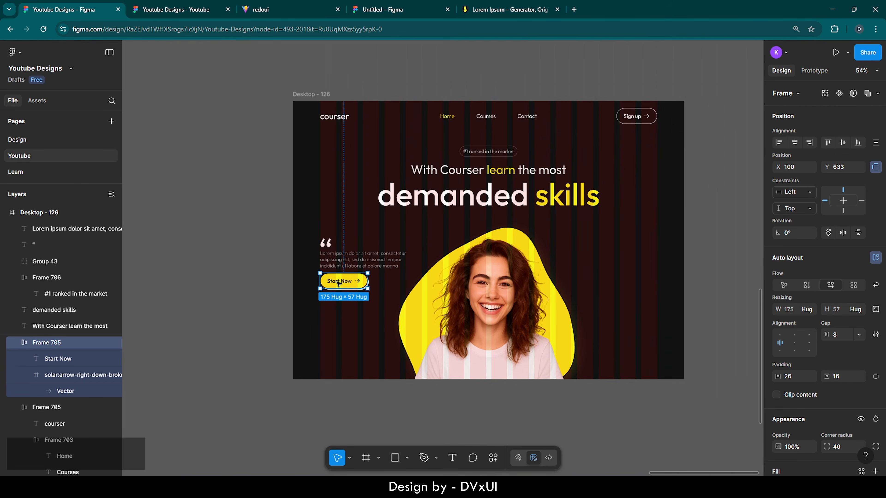
left_click(516, 279)
left_click(624, 282)
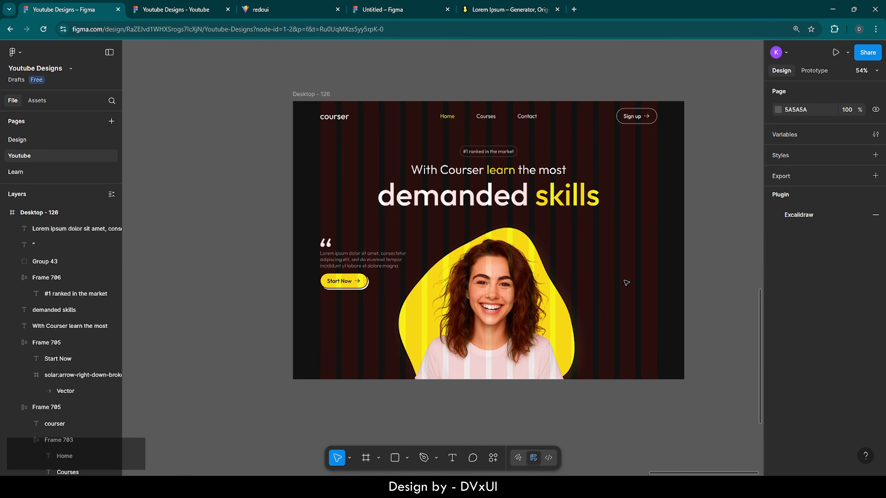
scroll(578, 269, "up", 1)
scroll(578, 268, "up", 1)
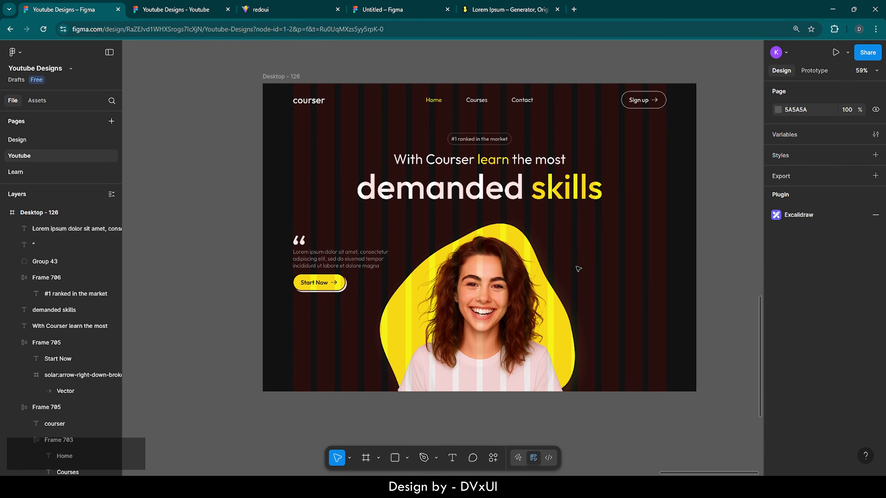
scroll(578, 269, "right", 3)
scroll(577, 269, "right", 1)
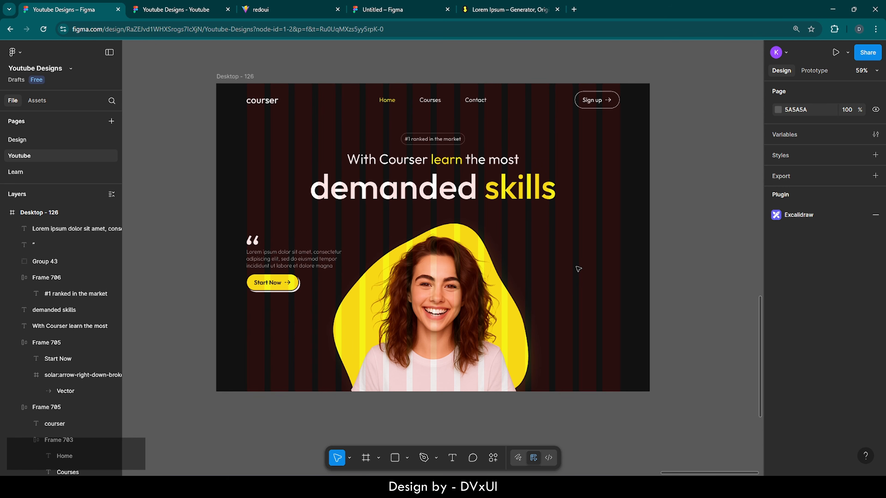
scroll(578, 268, "right", 1)
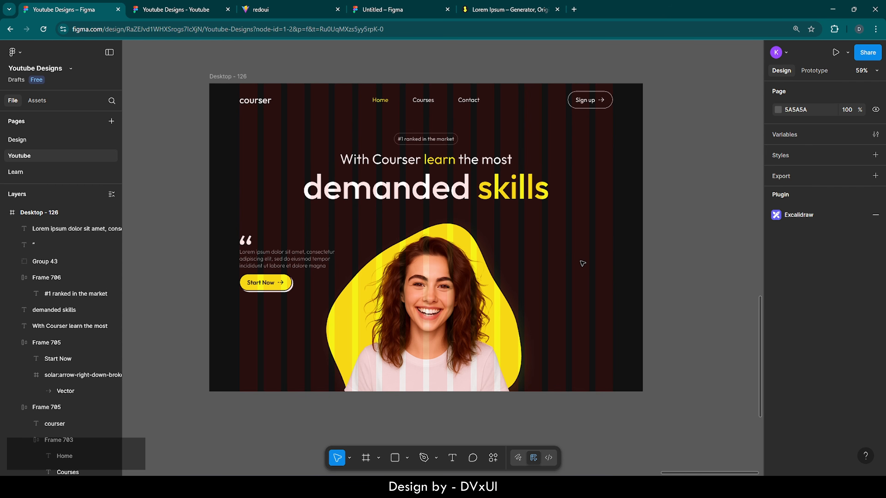
- Add a '4.5/5' text to the right of the portrait
left_click(453, 458)
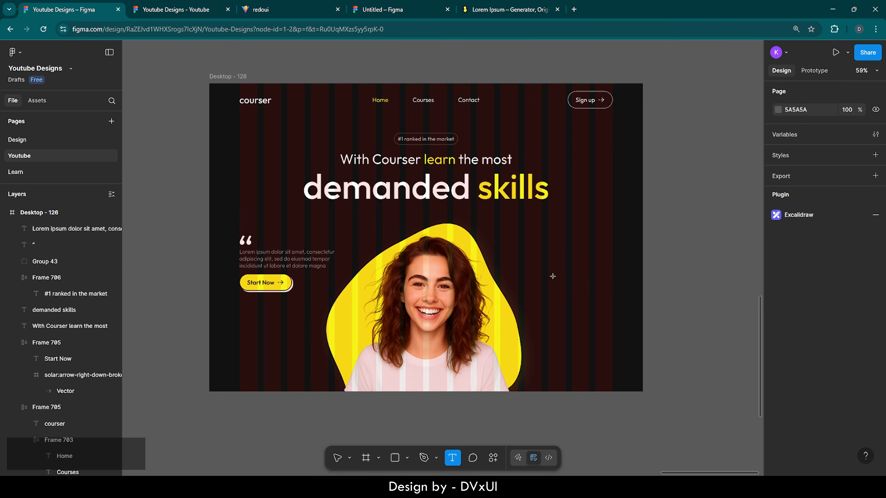
left_click(565, 257)
type("4")
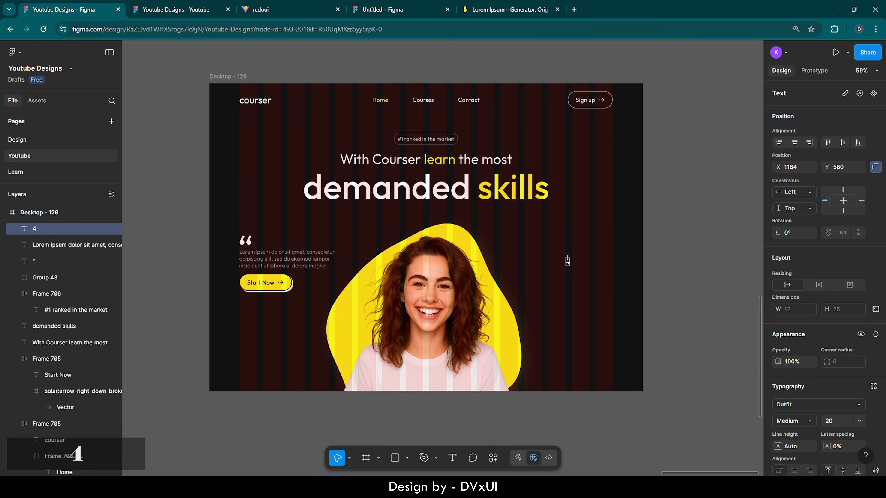
type(".5/5")
key("Escape")
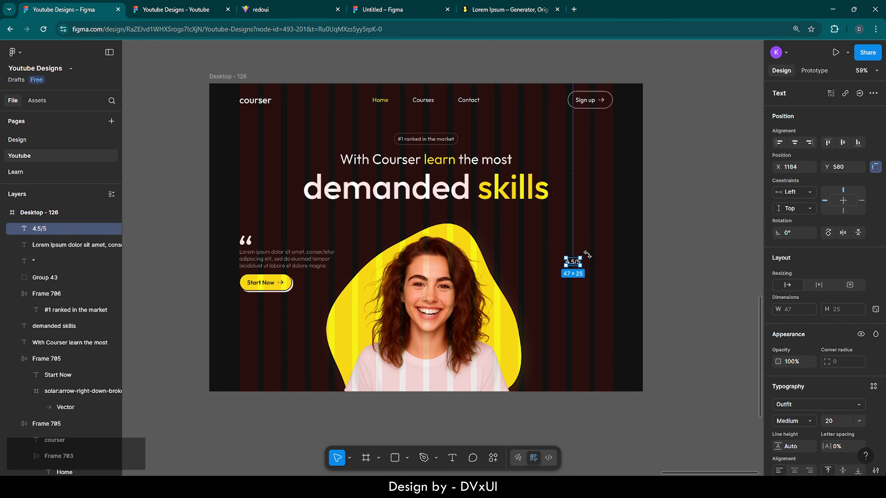
- Set the 4.5/5 rating text's font size to 26
scroll(591, 260, "up", 10)
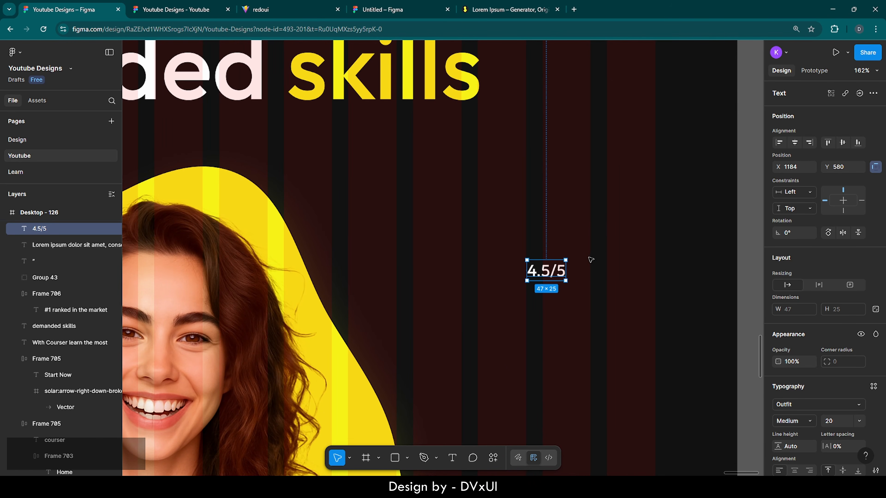
double_click(536, 276)
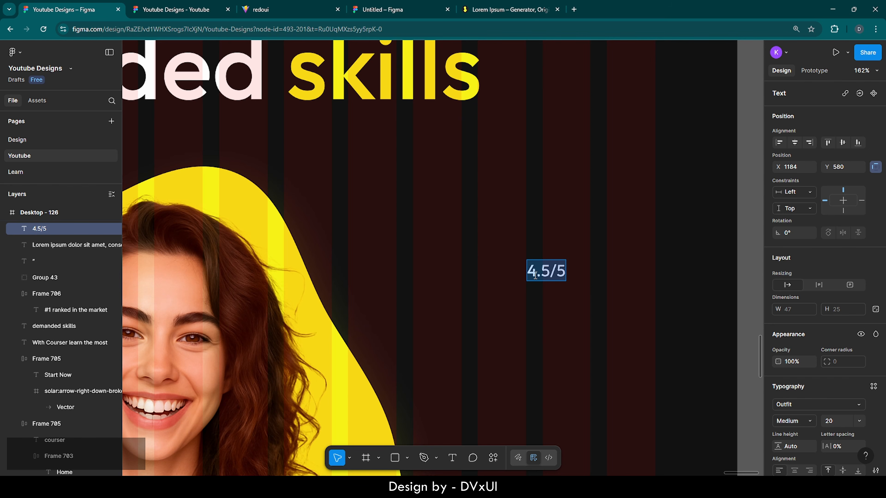
scroll(850, 396, "down", 1)
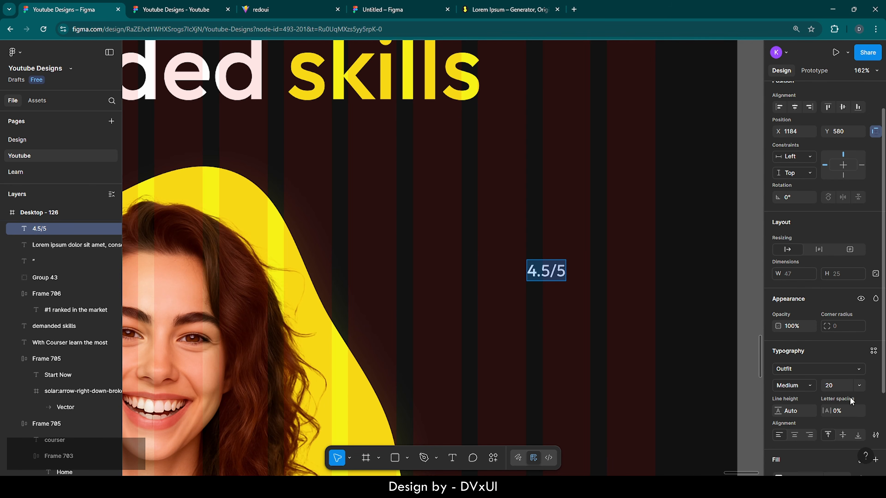
left_click(843, 386)
type("26")
key("Return")
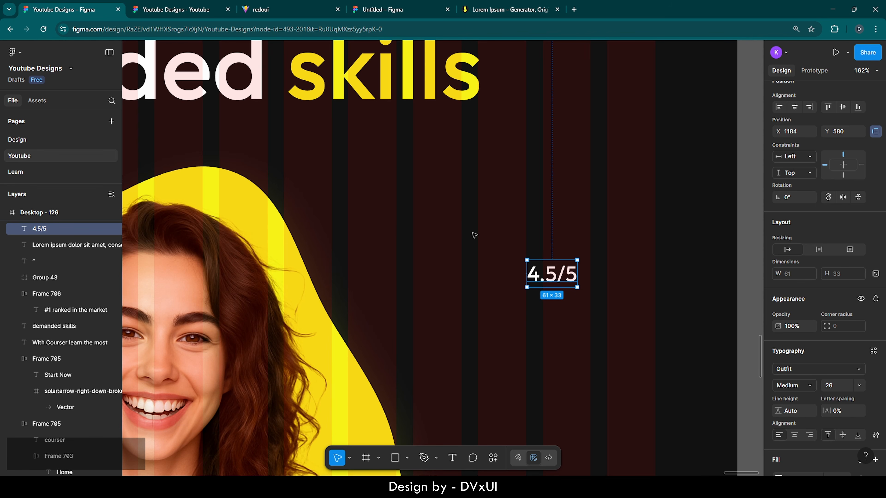
- Create a star sized 36×36 with proportions locked and corner radius 1
left_click(410, 457)
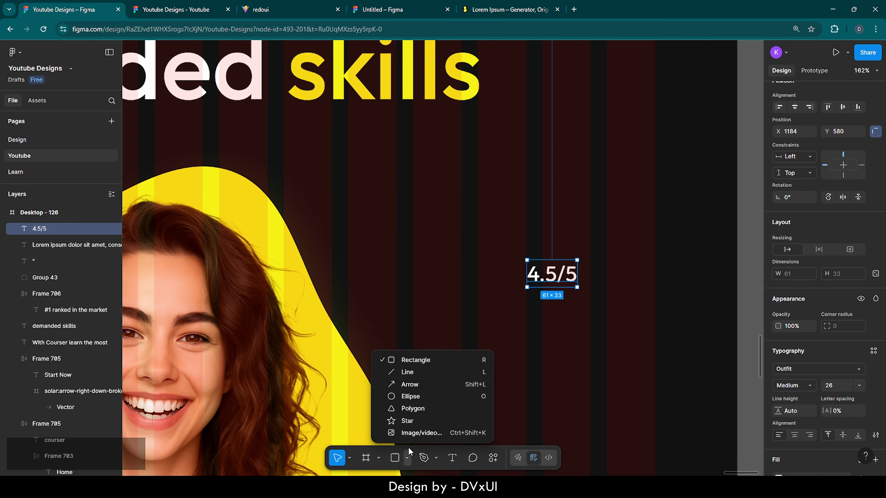
left_click(406, 418)
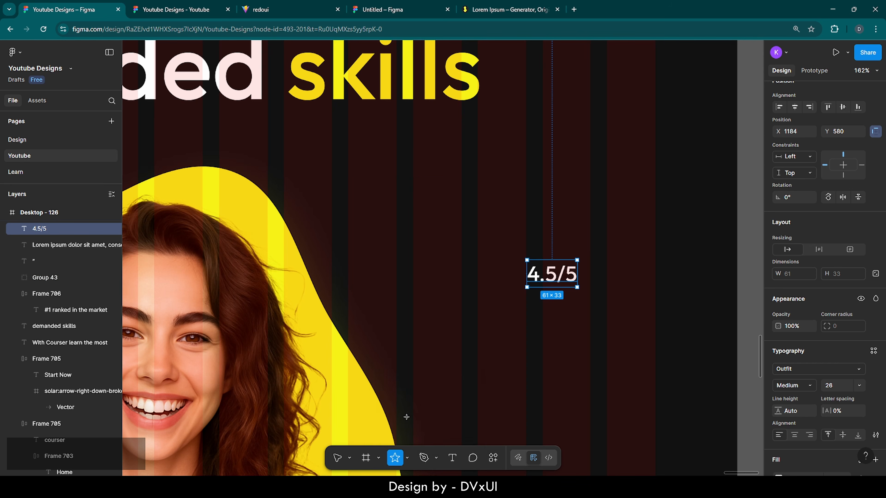
left_click(489, 257)
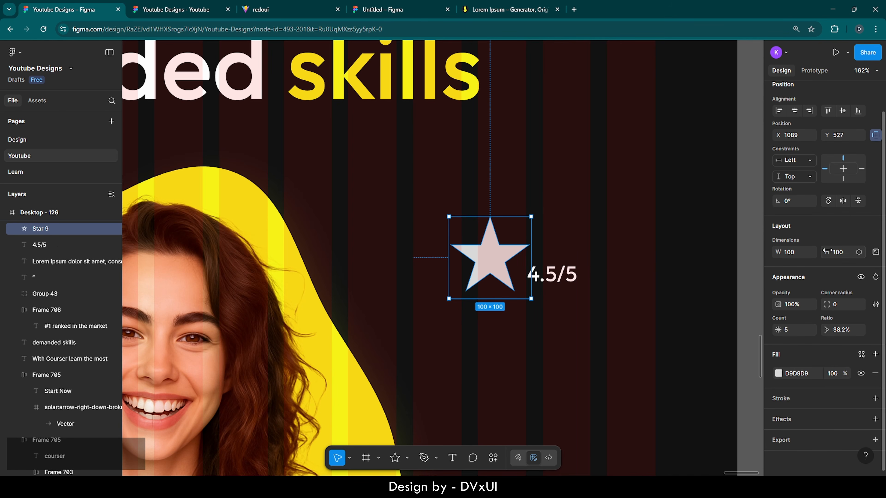
left_click(876, 252)
type("36")
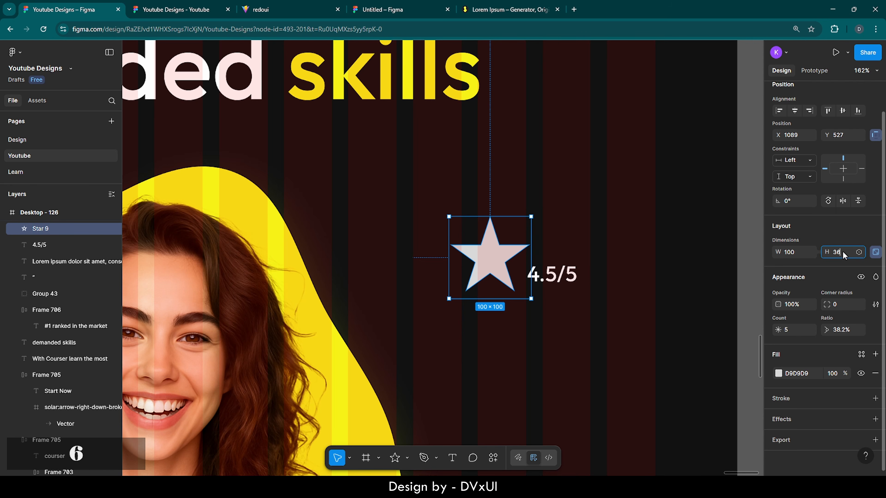
key("Return")
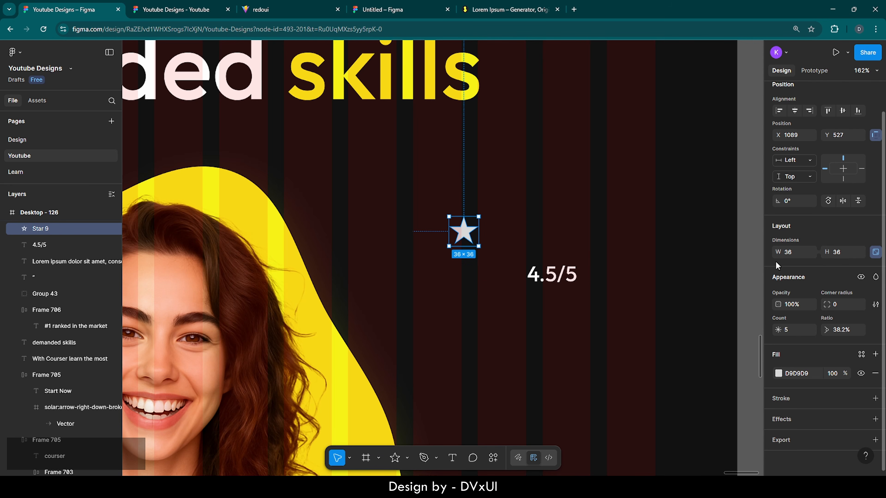
left_click(839, 302)
key("Up")
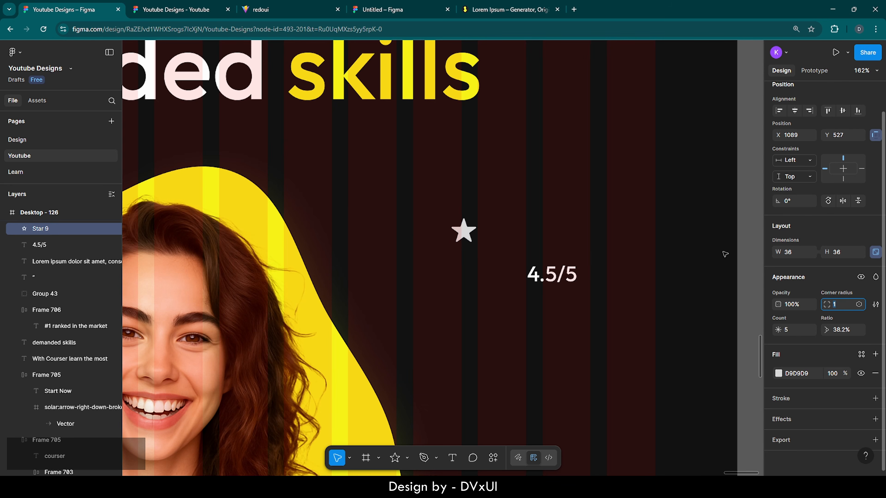
- Move the star just left of 4.5/5, fill it yellow, and select both
left_click_drag(467, 232, 509, 274)
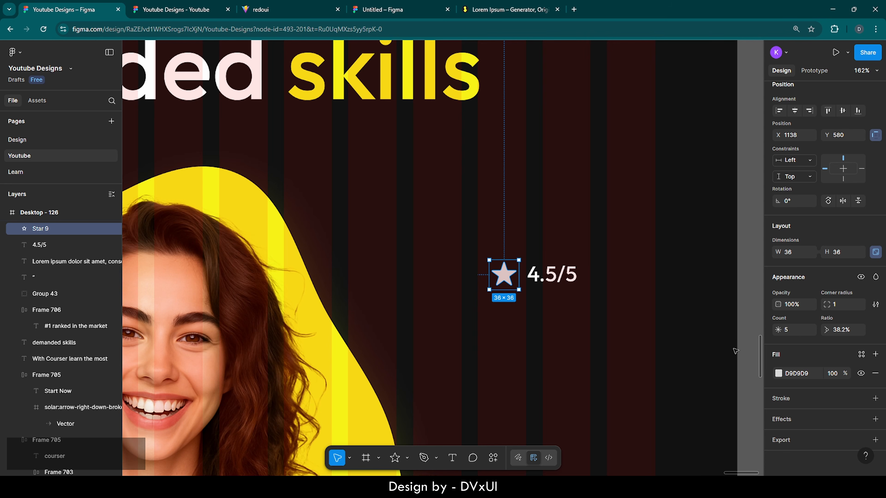
left_click(778, 374)
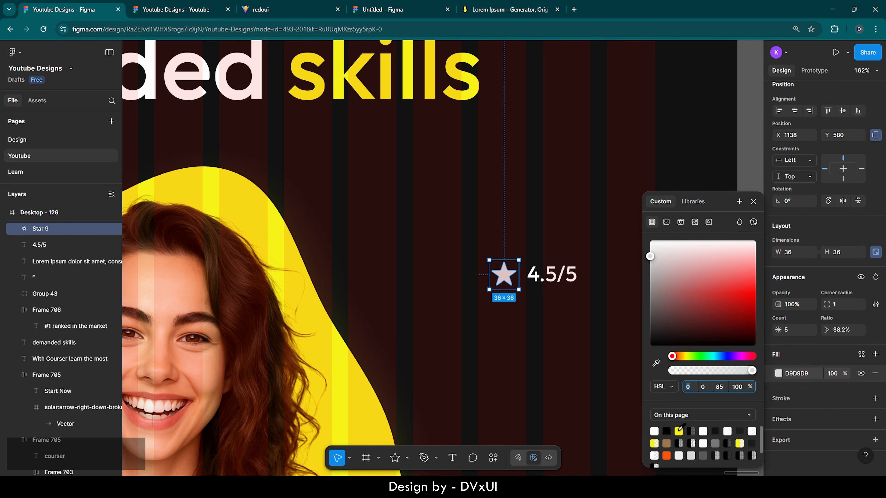
left_click(678, 431)
left_click(537, 278)
left_click(504, 278, "shift")
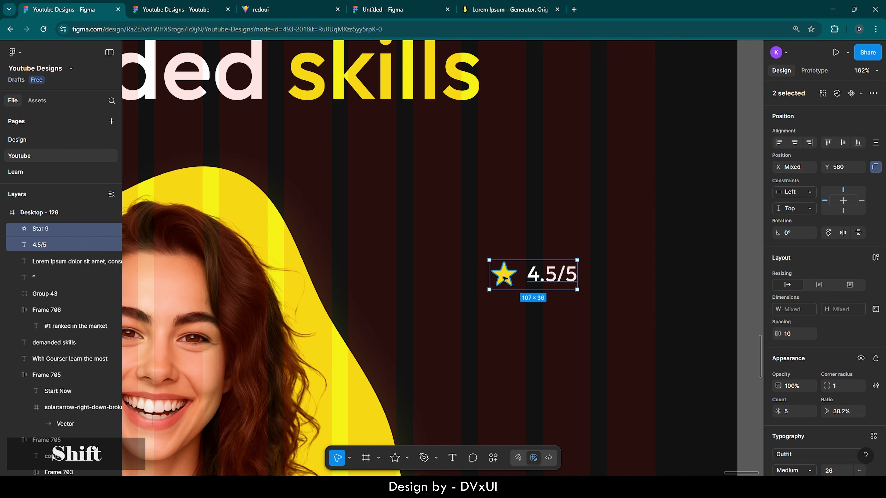
- Wrap the star and 4.5/5 text in auto layout with gap 6 and centred alignment
left_click(876, 258)
left_click(844, 334)
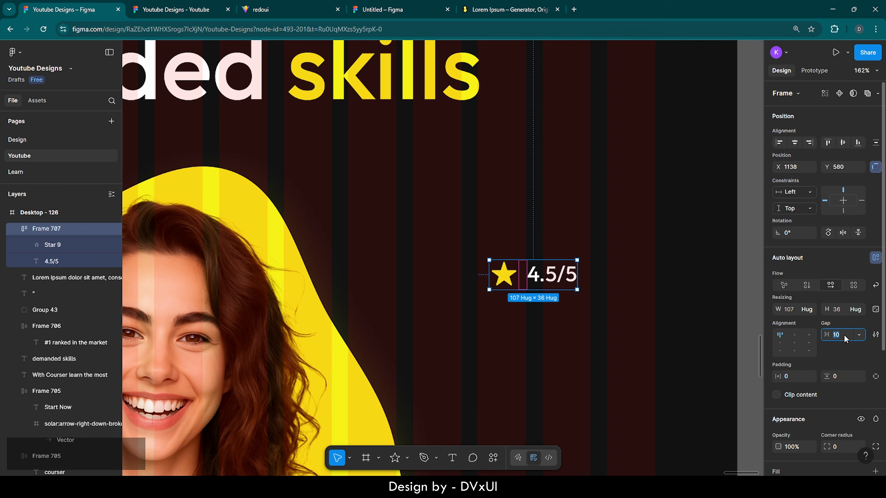
key("BackSpace")
type("6")
key("Return")
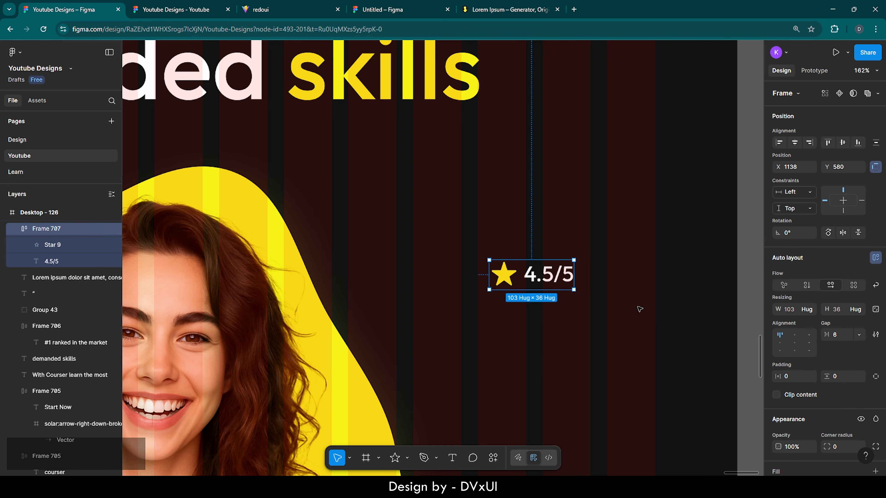
left_click(794, 343)
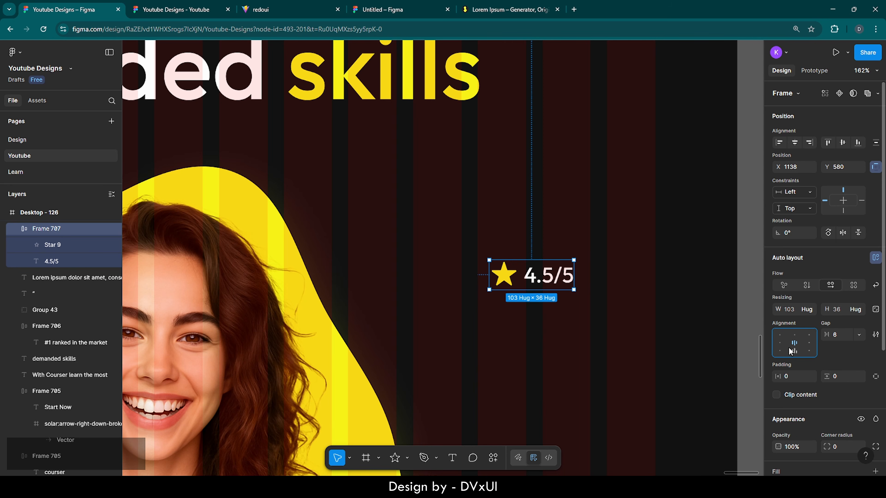
- Set the rating badge's padding to 22 horizontal and 16 vertical
left_click(594, 319)
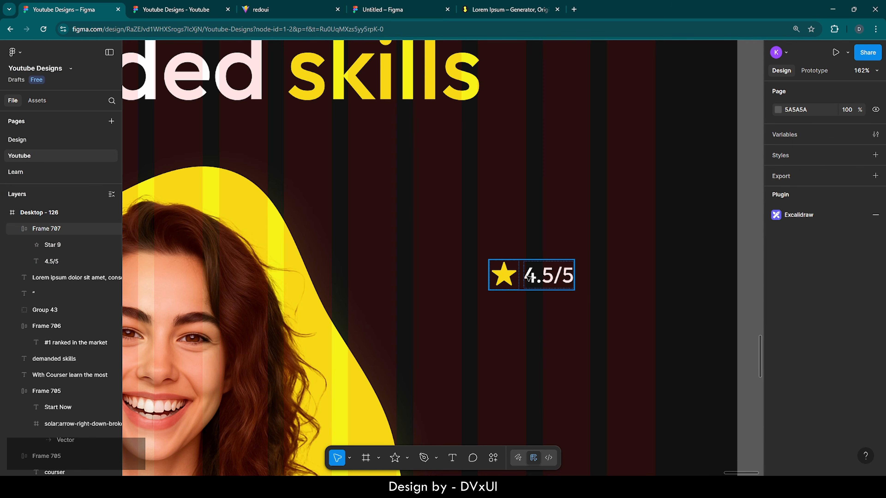
left_click(529, 277)
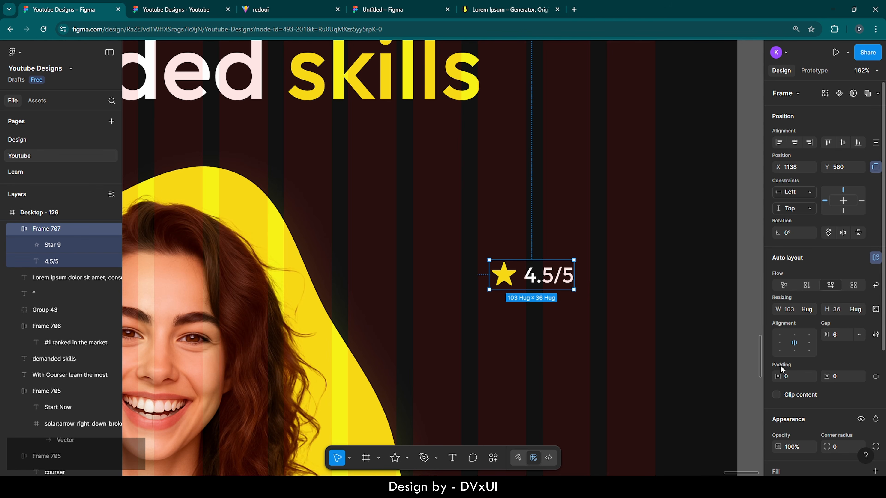
scroll(780, 365, "down", 3)
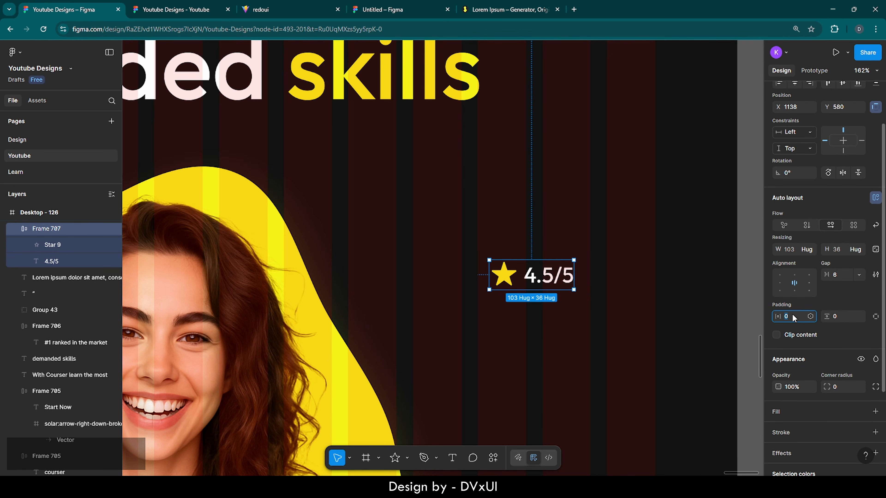
type("22")
key("Return")
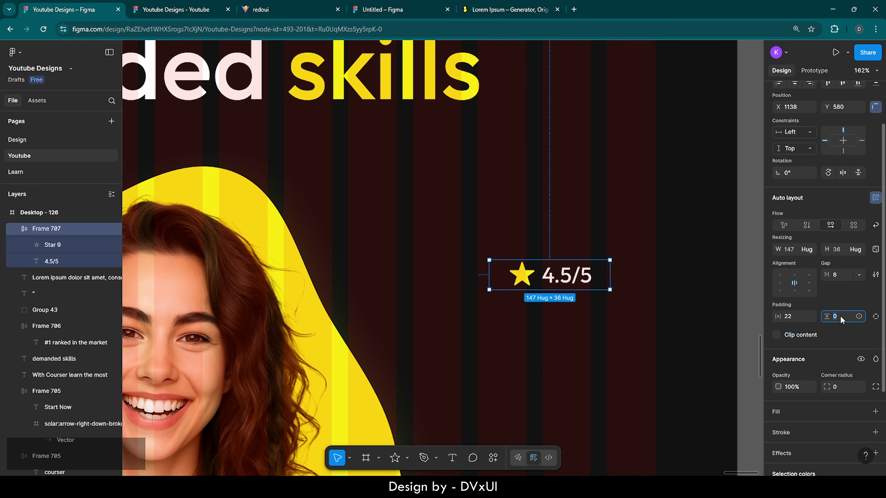
type("16")
key("Return")
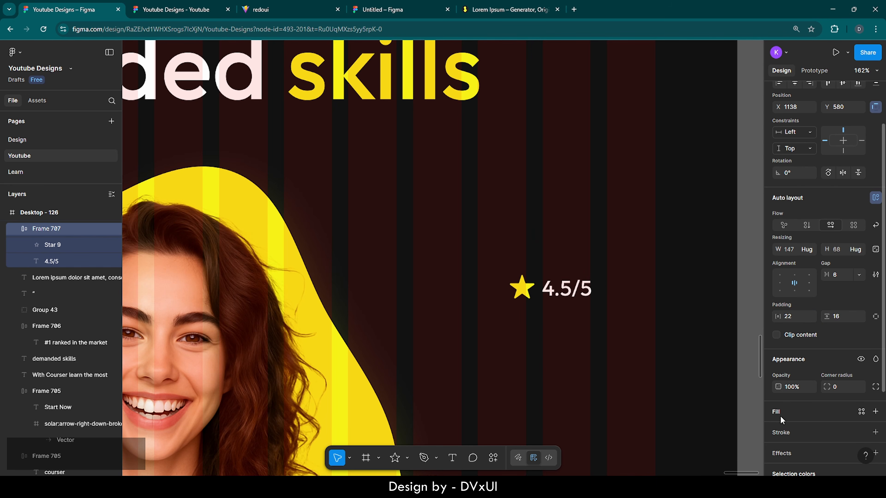
- Add a white FFFFFF stroke to the rating badge
left_click(785, 433)
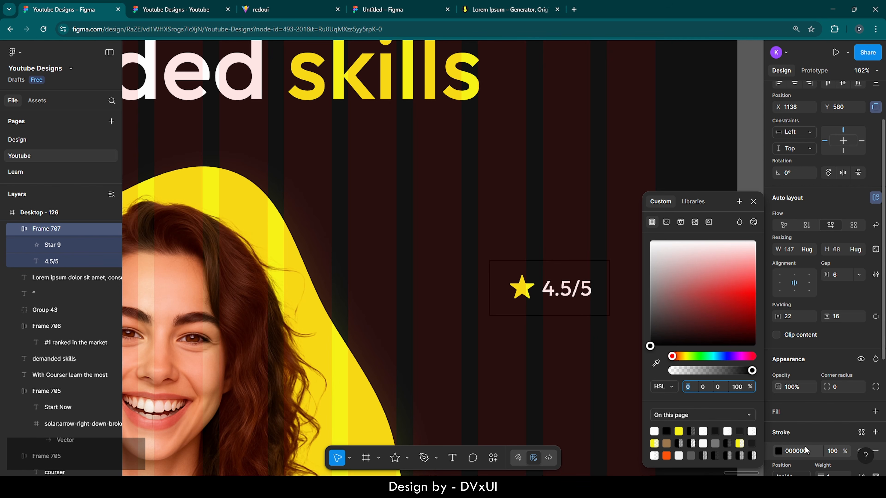
left_click(798, 451)
scroll(804, 445, "down", 3)
type("FFFFFF")
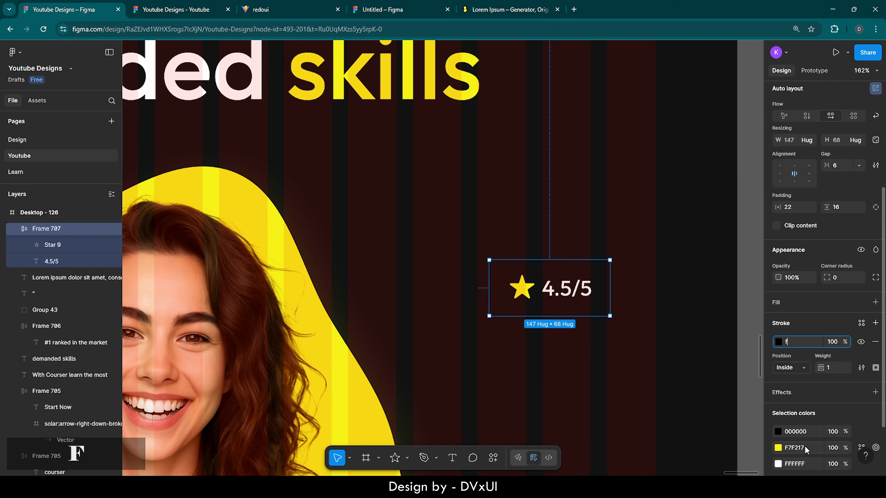
key("Return")
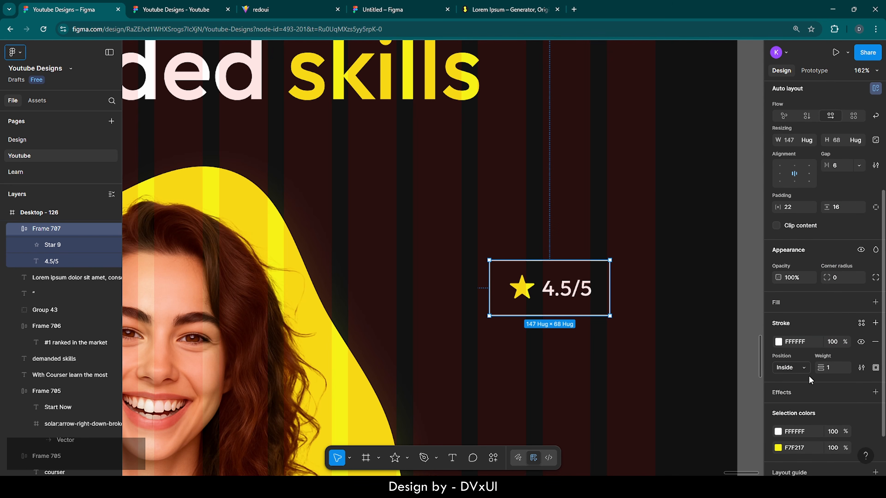
- Round the badge to corner radius 50 and reduce vertical padding to 14
left_click(839, 277)
key("shift+Up")
key("shift+Up")
key("shift+Up")
key("shift+Up")
key("shift+Up")
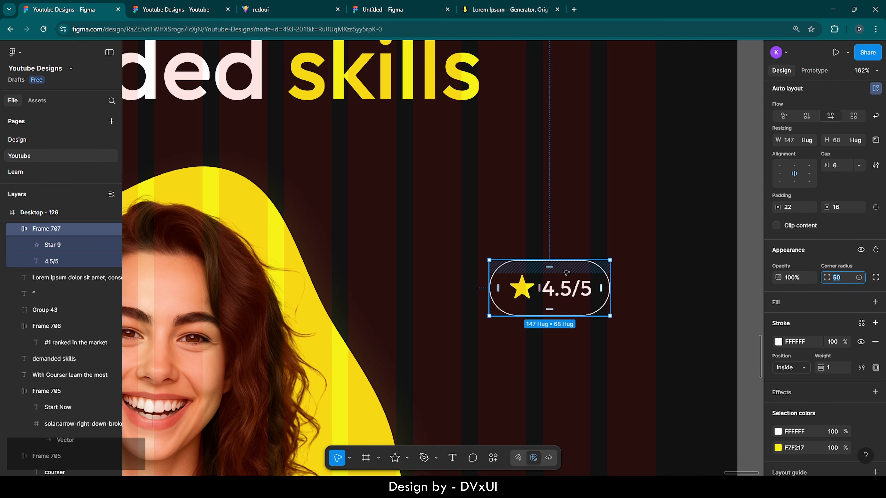
left_click(839, 207)
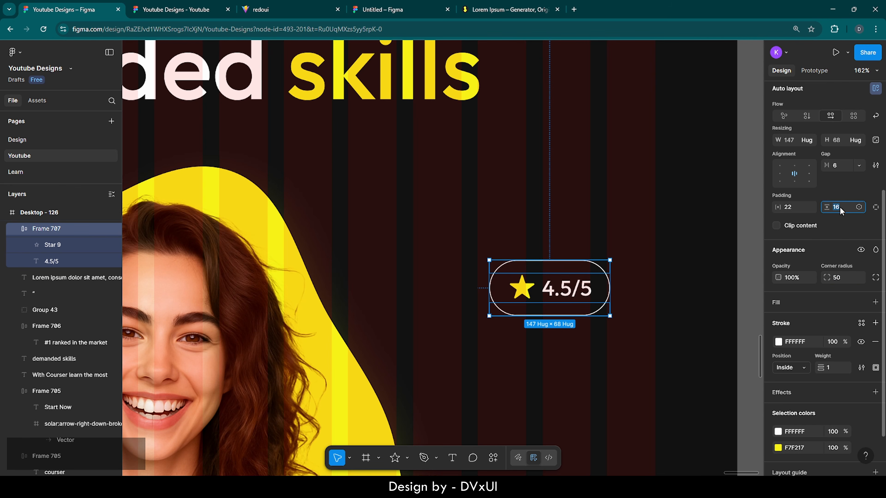
key("Down")
key("Down")
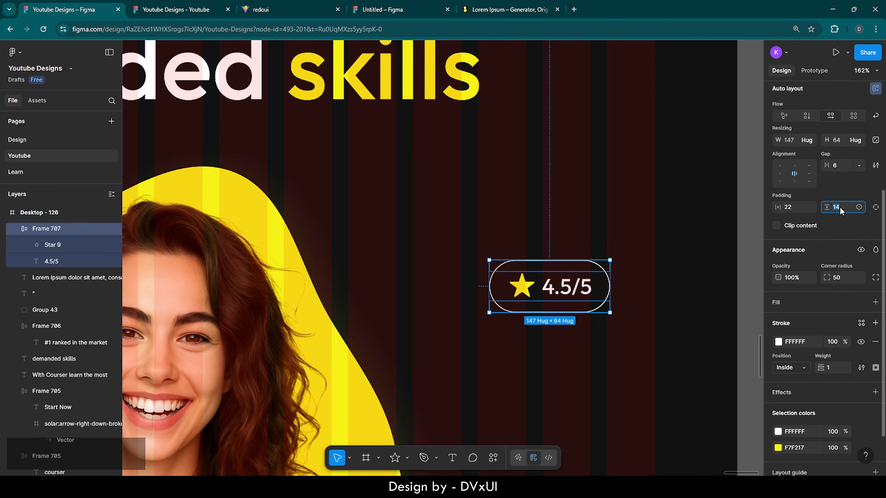
- Lower the 4.5/5 badge's vertical padding one more step, then zoom out to view the whole hero
left_click(664, 325)
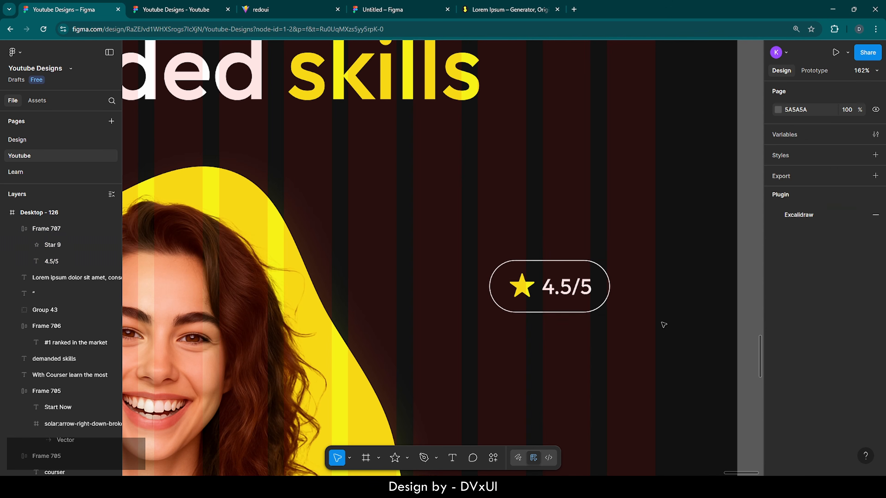
scroll(664, 325, "down", 5)
scroll(664, 324, "down", 3)
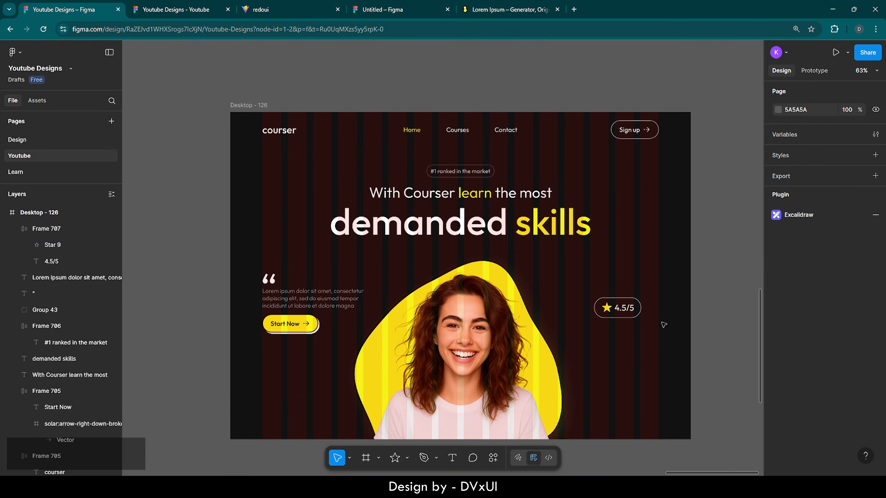
scroll(664, 325, "up", 5)
left_click(579, 297)
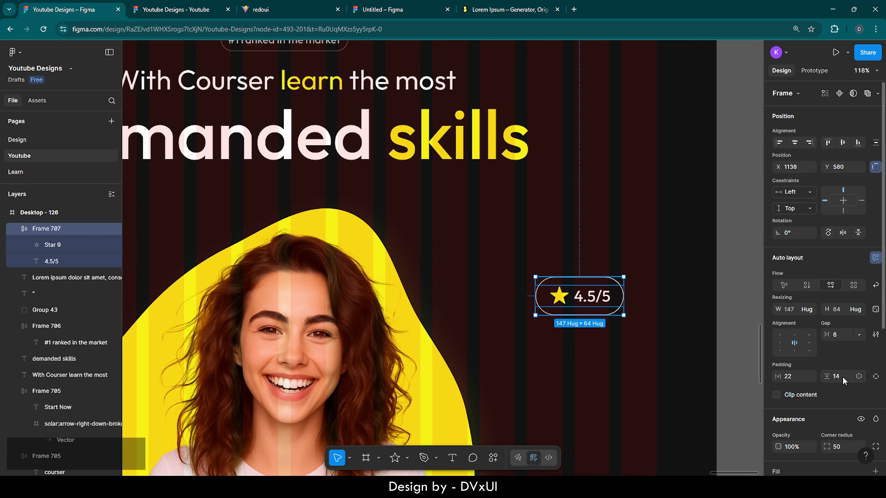
key("Down")
key("Escape")
key("Escape")
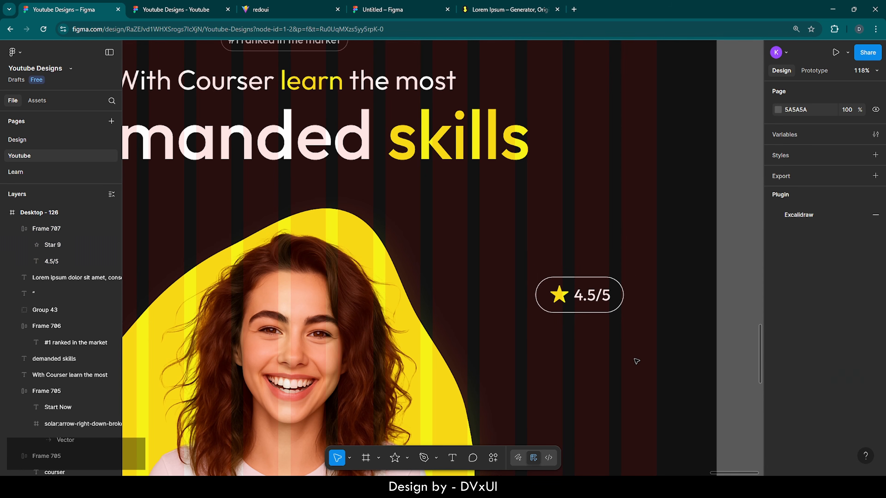
scroll(637, 361, "down", 3)
scroll(636, 361, "down", 2)
scroll(636, 361, "down", 1)
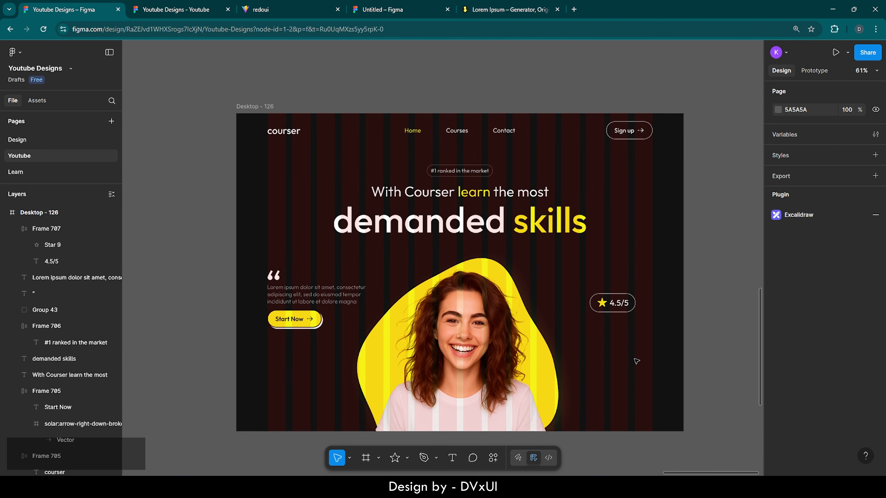
scroll(632, 360, "up", 3)
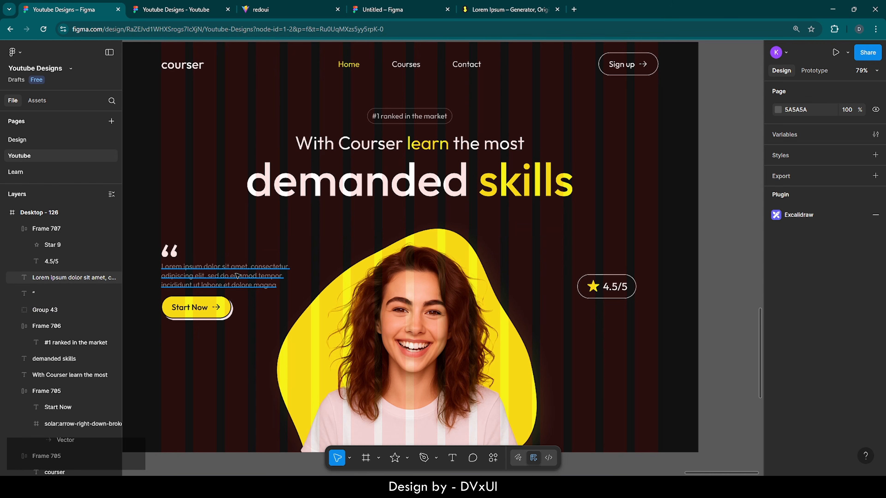
- Duplicate the Lorem ipsum paragraph below the badge and right-align its text
left_click(229, 277)
key("ctrl+c")
key("ctrl+v")
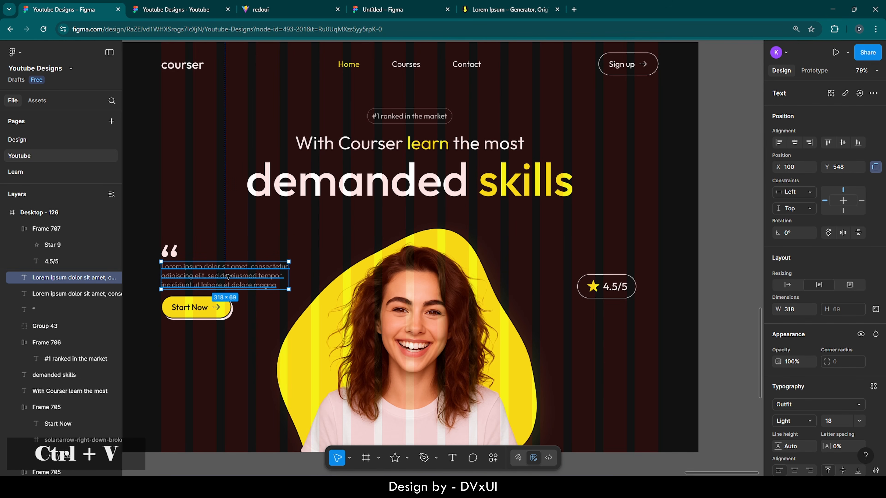
left_click_drag(229, 276, 574, 321)
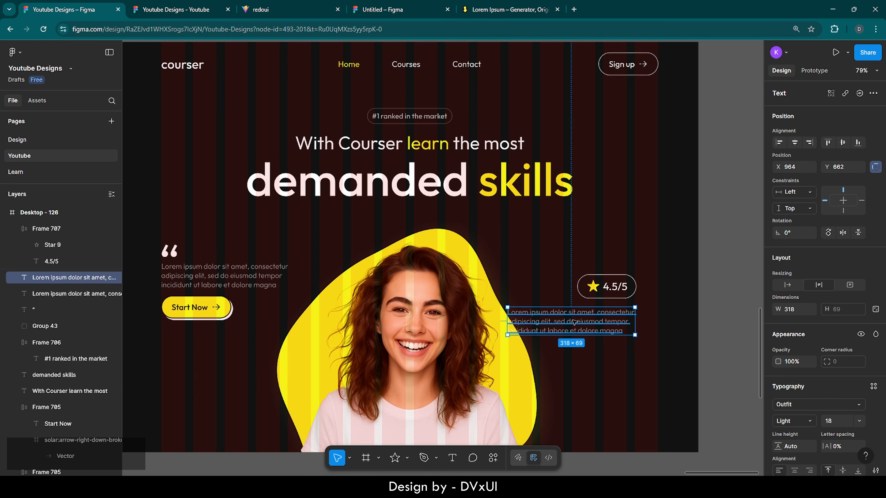
double_click(607, 321)
scroll(782, 417, "down", 4)
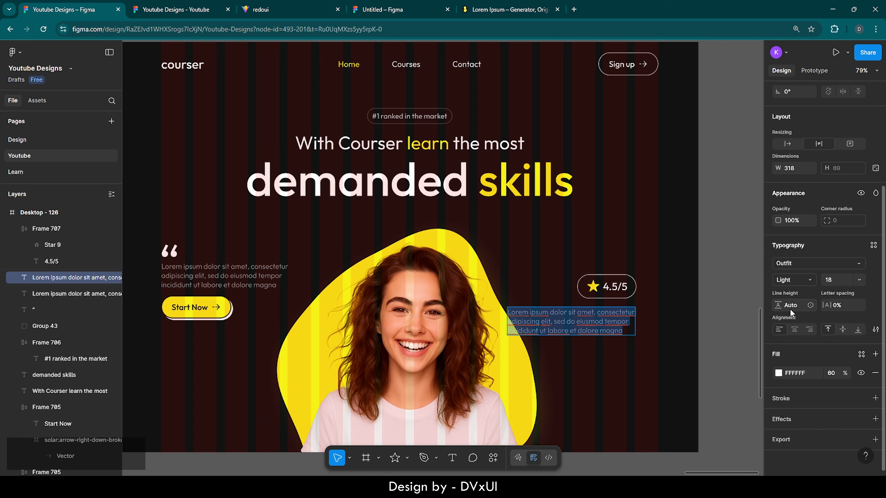
left_click(809, 330)
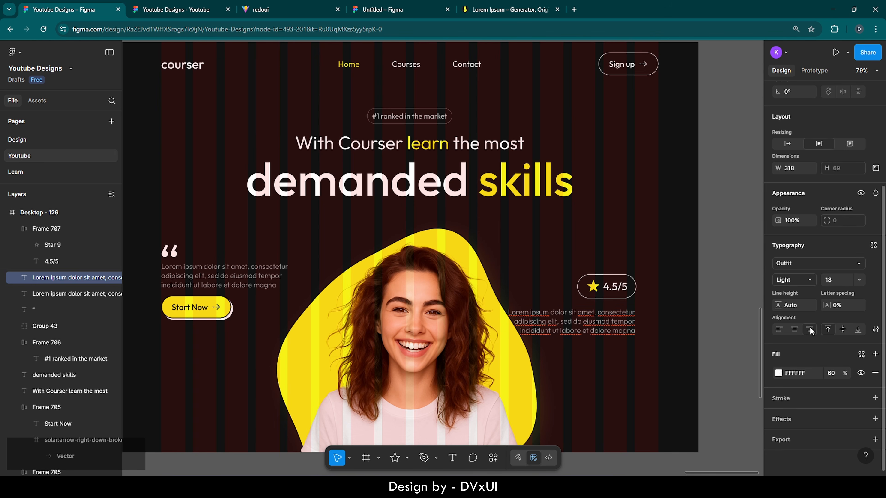
left_click(656, 326)
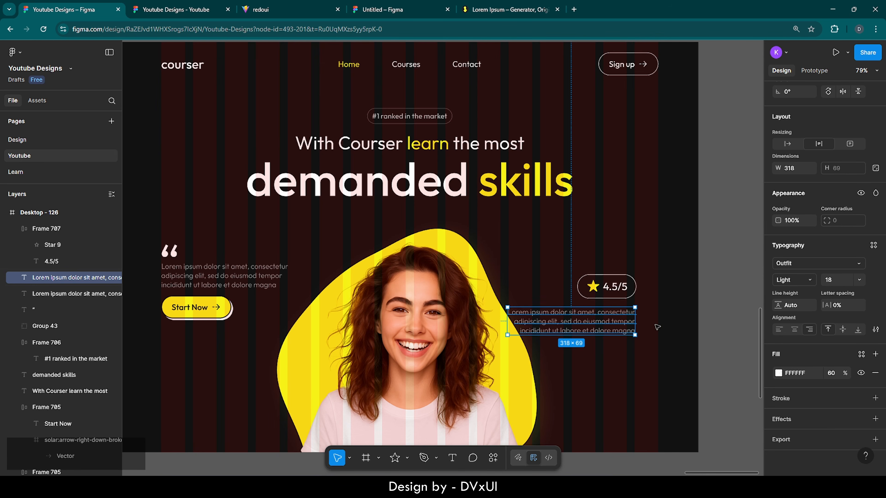
- Move the badge and copied paragraph together to the hero's right edge
left_click_drag(621, 321, 620, 318)
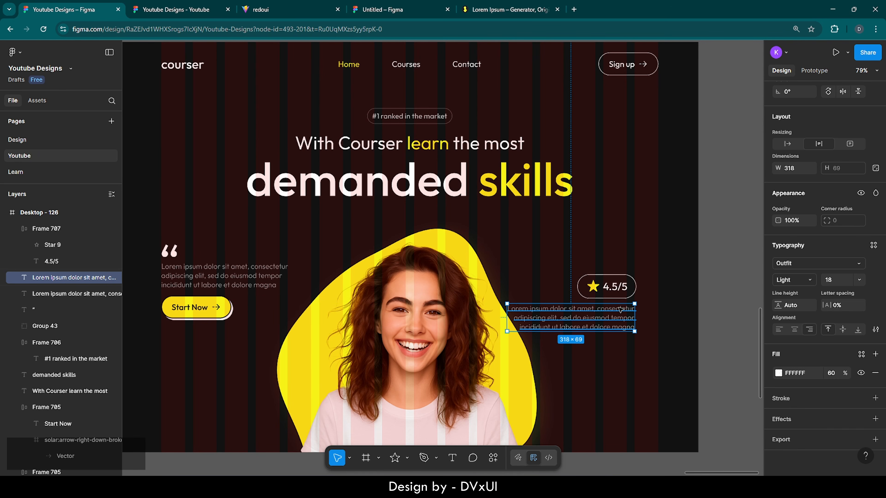
left_click(620, 288, "shift")
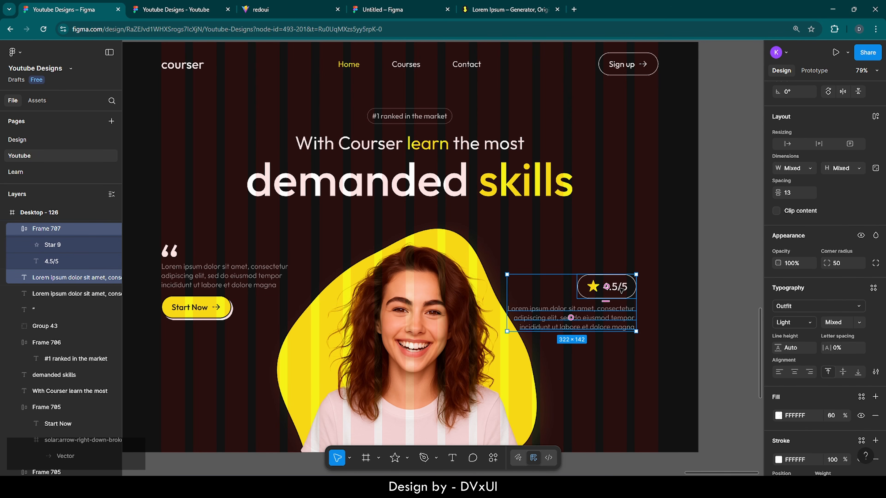
left_click_drag(621, 288, 644, 250)
- Align the left and right Lorem ipsum paragraphs by vertical center and nudge both down 1 px
left_click(628, 297)
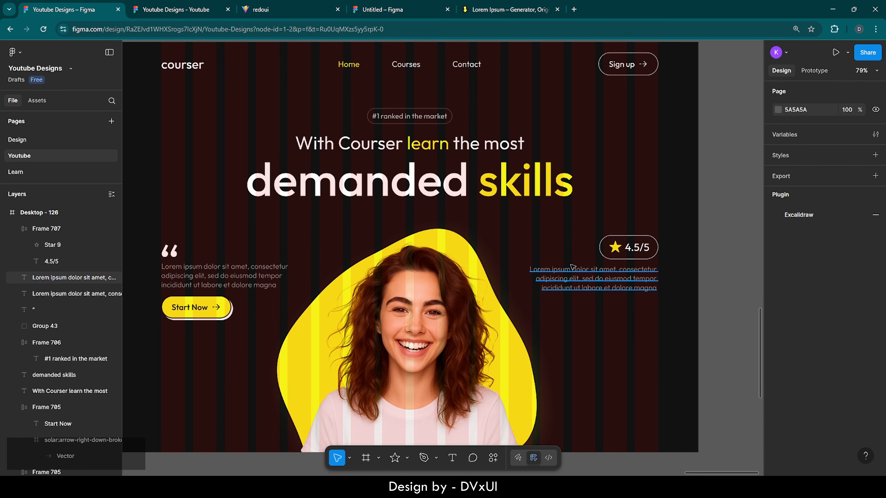
left_click(593, 279)
left_click(224, 276, "shift")
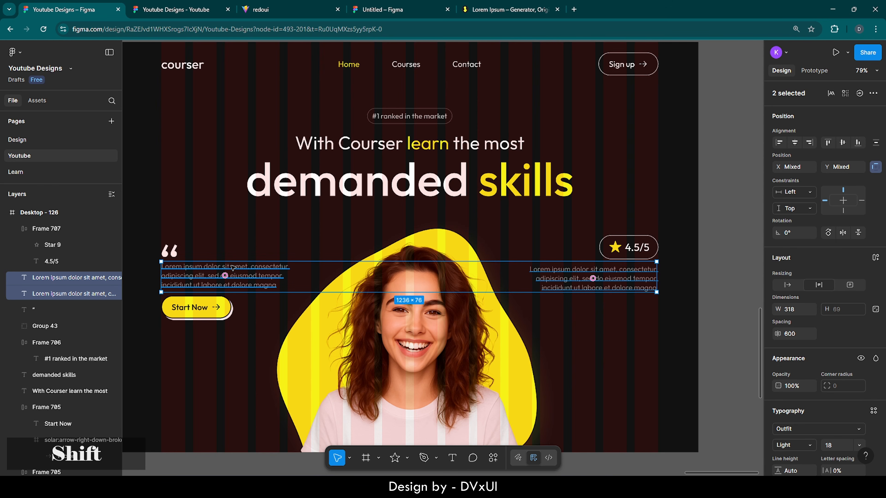
left_click(843, 142)
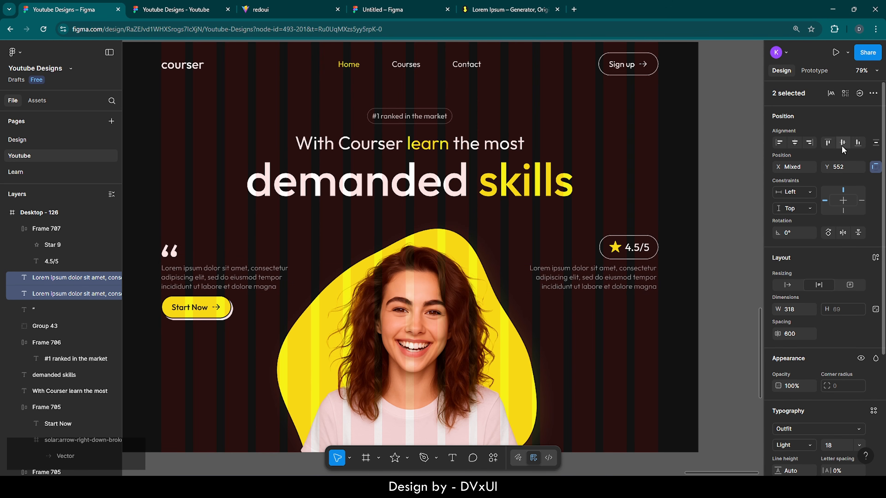
key("Down")
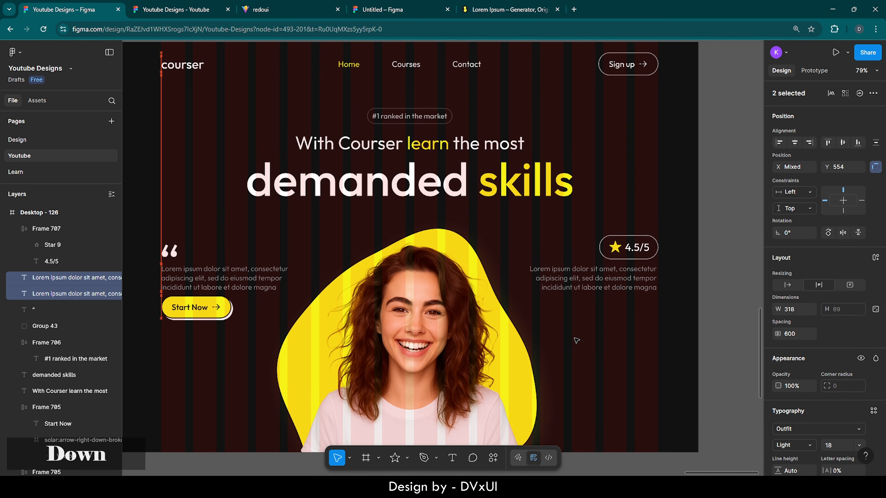
- Move the Start Now button down 2 px
left_click(195, 320)
key("Down")
key("Down")
key("Down")
key("Down")
key("Down")
key("Down")
key("Down")
key("Down")
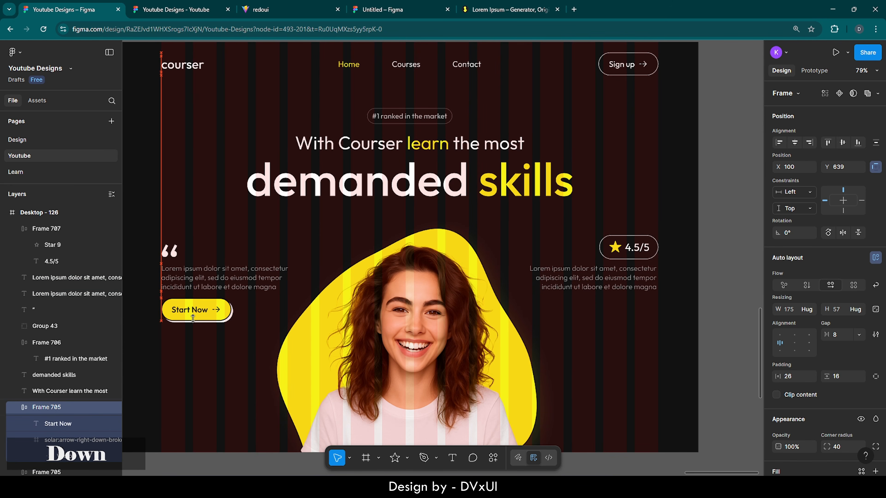
key("Down")
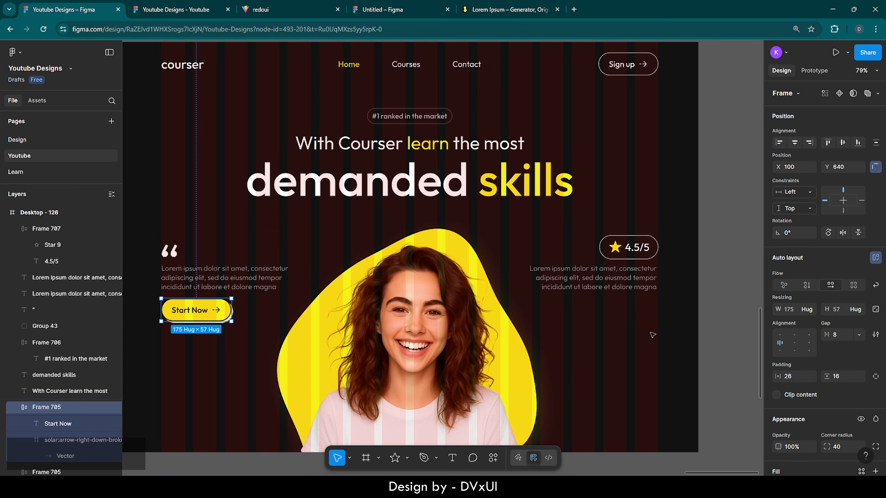
left_click(652, 335)
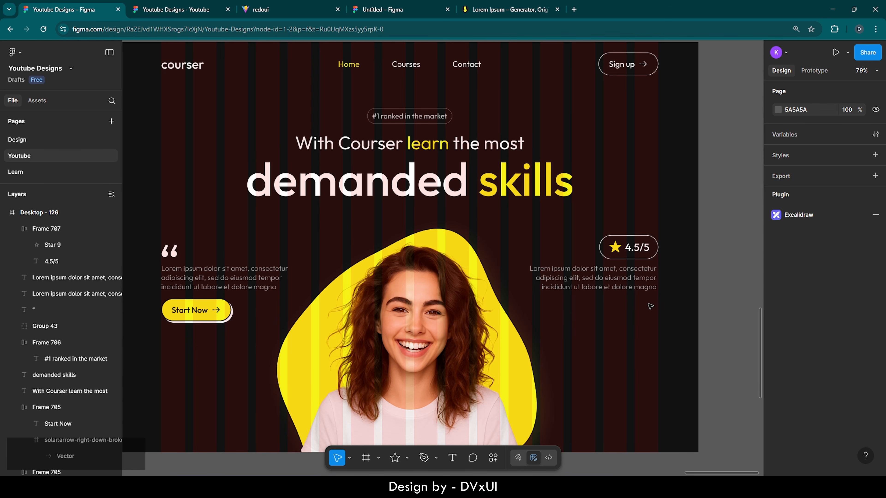
- Copy the 50×50 circular avatar from the Resources frame and place it below the right quote paragraph
left_click(4, 213)
double_click(12, 230)
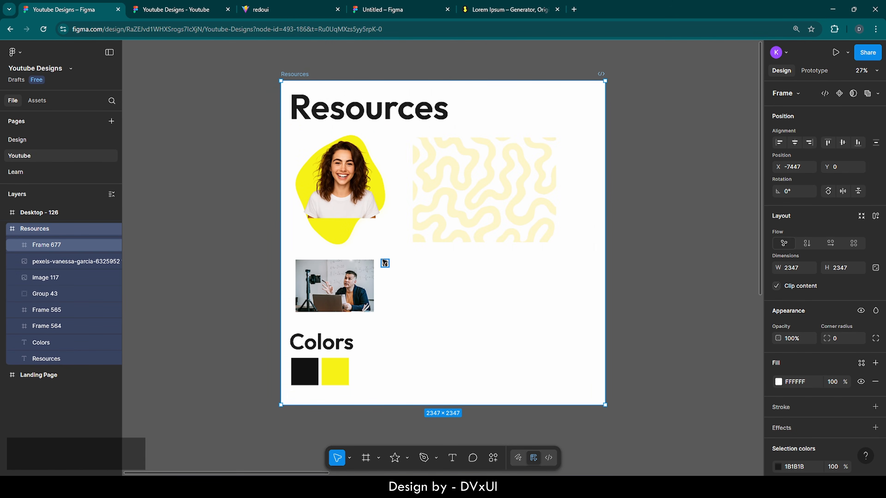
scroll(383, 261, "up", 5)
scroll(383, 261, "up", 8)
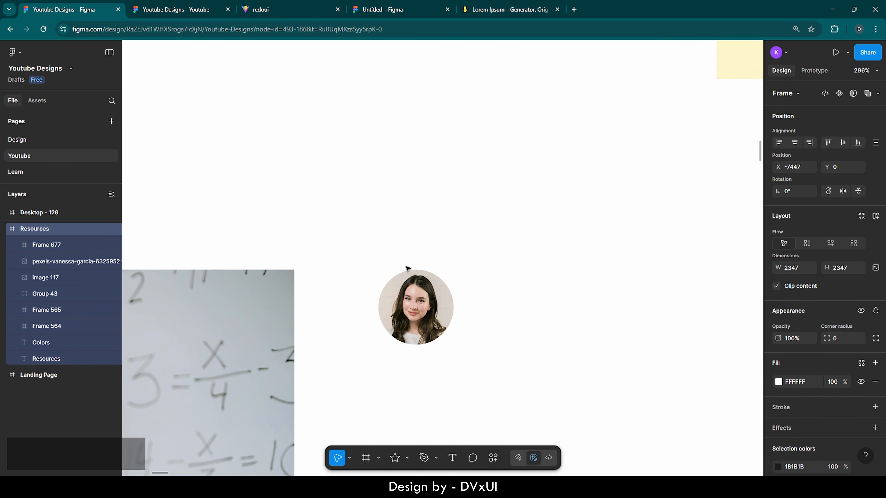
left_click(419, 306)
key("ctrl+c")
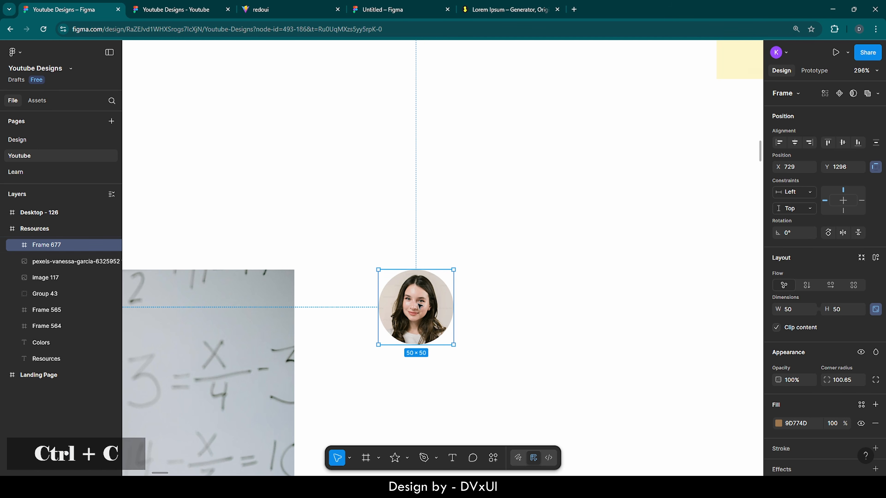
double_click(13, 215)
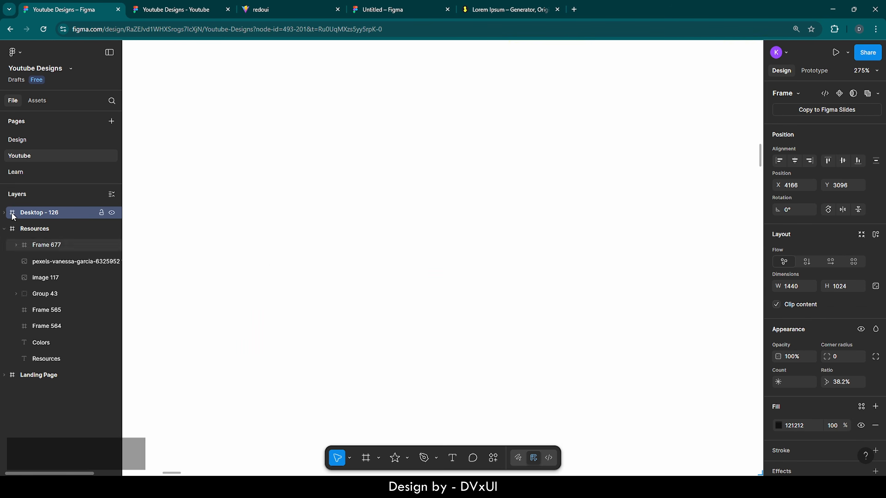
key("ctrl+v")
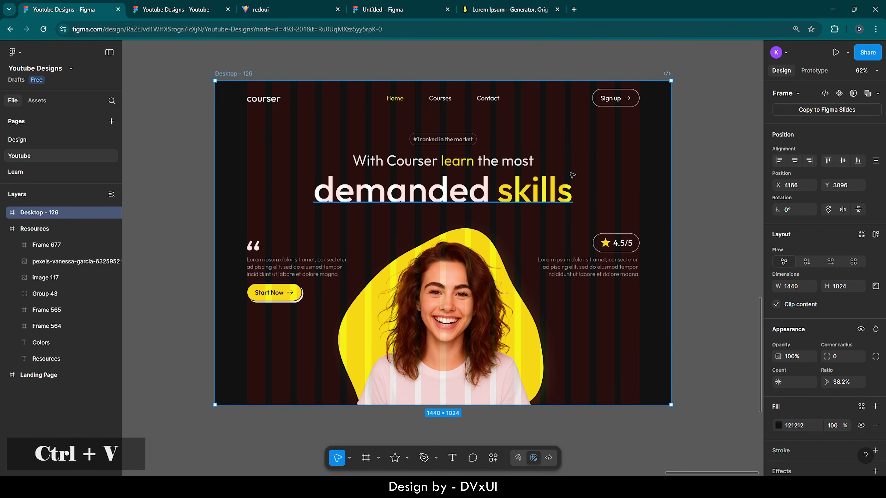
left_click_drag(455, 246, 653, 299)
scroll(630, 292, "up", 5)
scroll(628, 292, "up", 5)
- Add a text caption with the reviewer's name beside the avatar, correcting the surname spelling
left_click(452, 458)
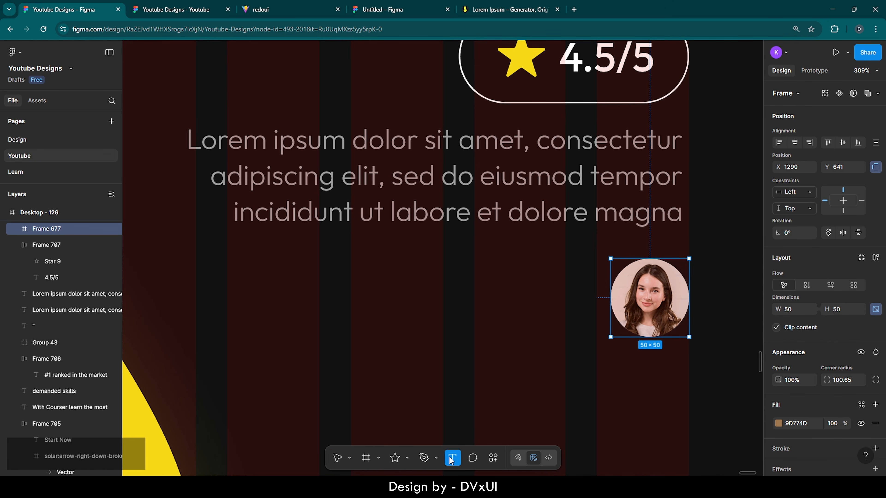
left_click(406, 277)
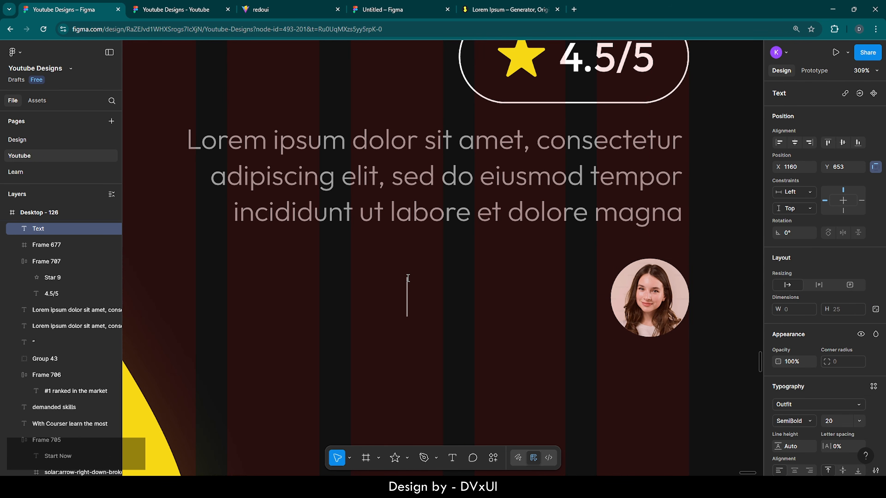
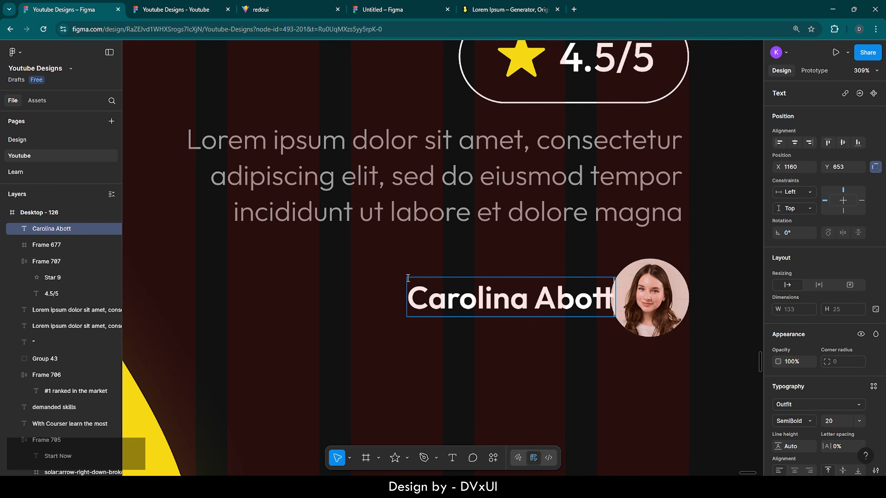
key("ctrl+a")
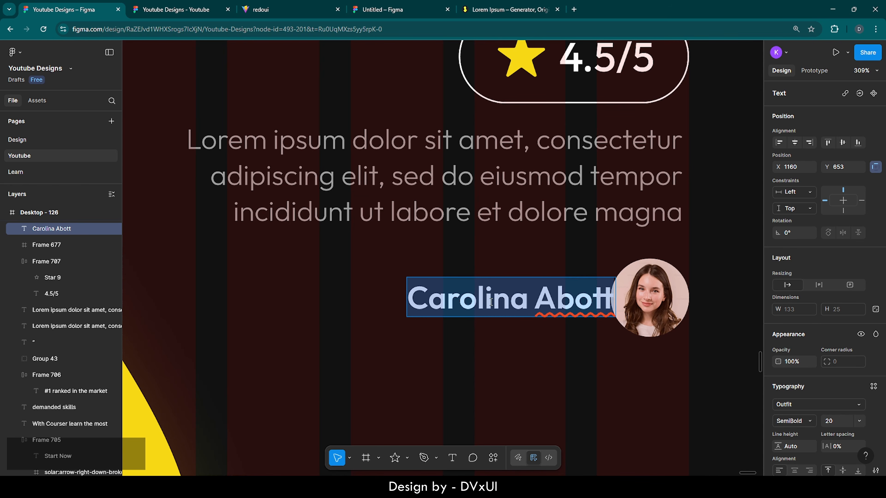
left_click(573, 299)
type("b")
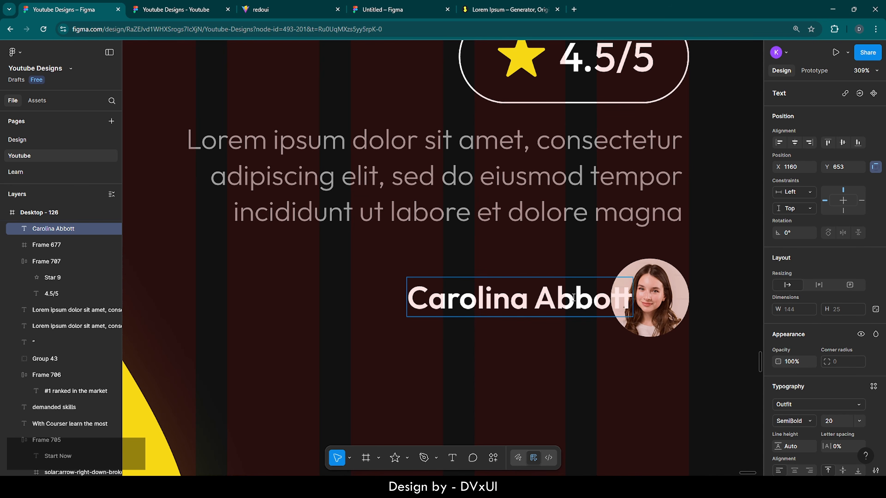
- Make the name caption Medium weight, move it left of the avatar, and paste a duplicate
key("ctrl+a")
scroll(830, 420, "down", 3)
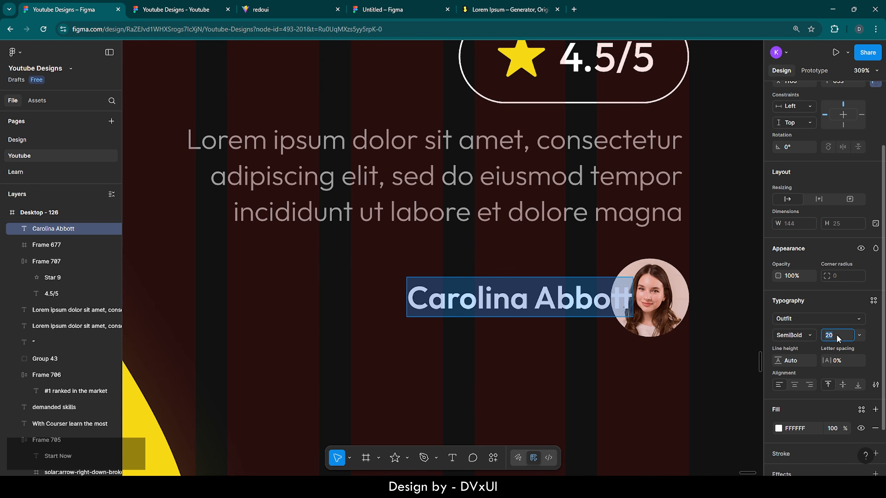
left_click(797, 335)
left_click(798, 323)
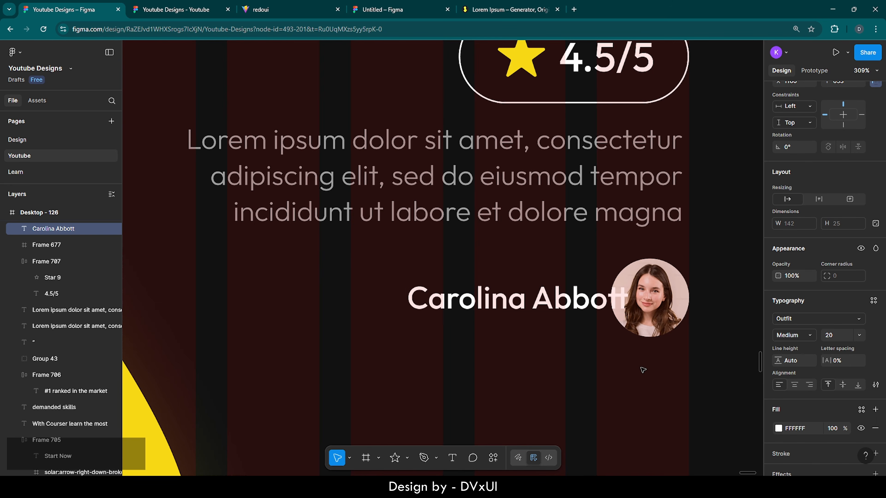
key("Escape")
left_click_drag(560, 301, 533, 321)
key("ctrl+v")
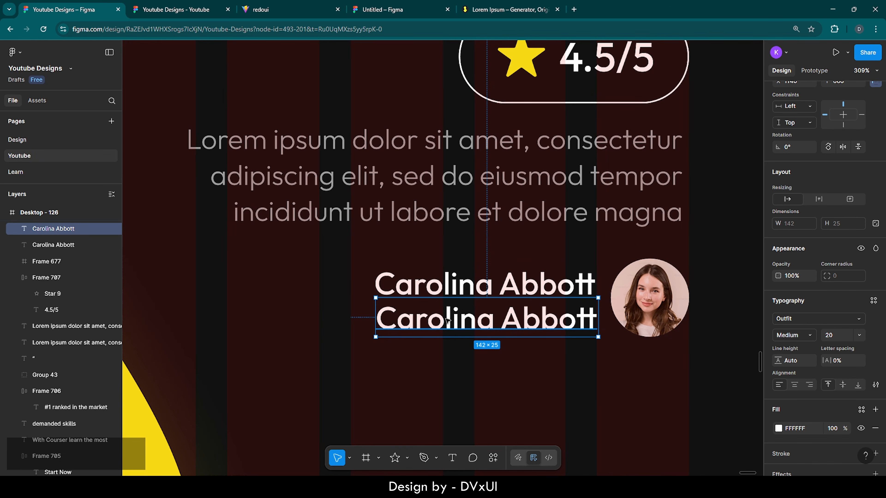
- Change the duplicate caption to 'Business Owner' in Regular weight at size 16
double_click(536, 320)
key("BackSpace")
type("B")
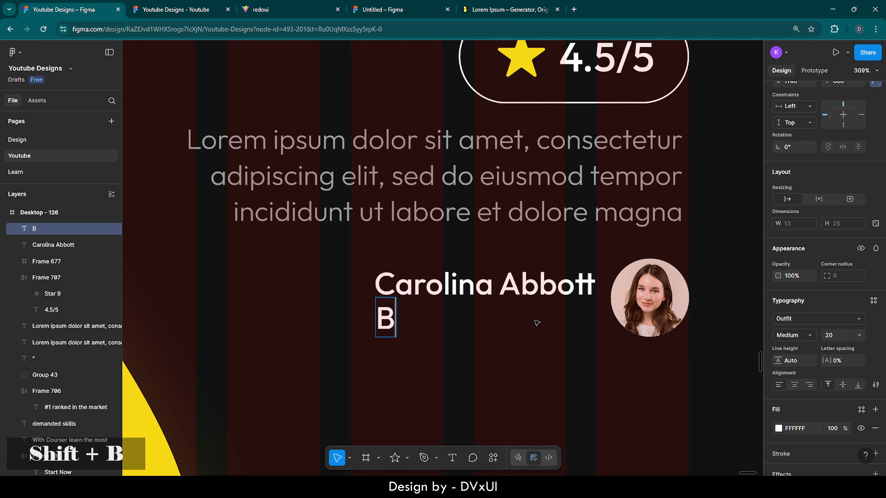
type("usiness Owner")
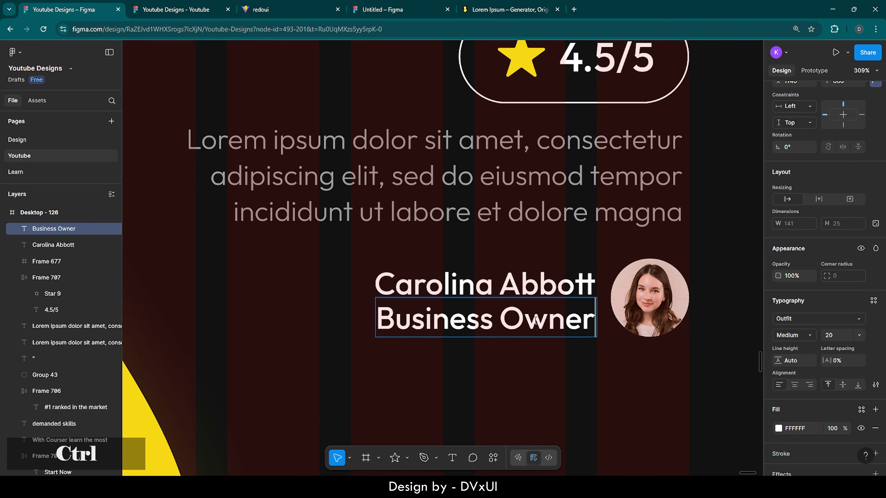
key("ctrl+a")
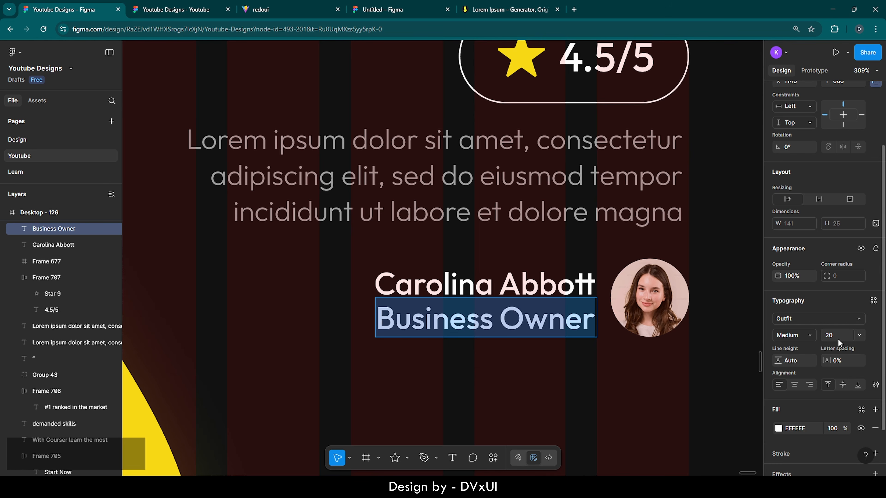
type("16")
key("Return")
left_click(794, 337)
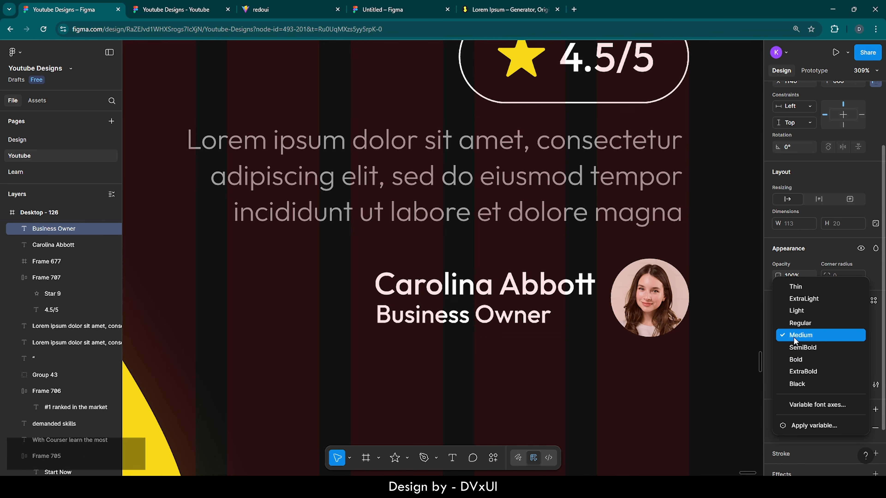
left_click(800, 324)
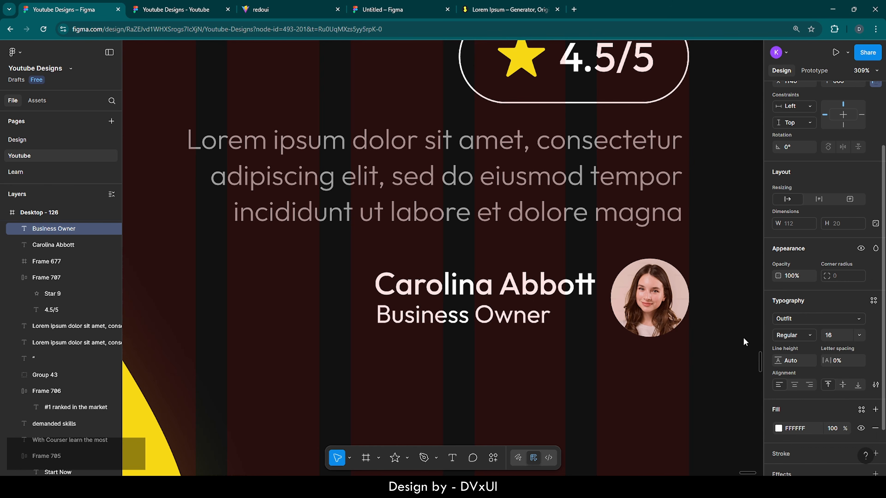
key("Escape")
- Set the Business Owner caption's fill opacity to 60%
scroll(837, 426, "down", 1)
scroll(837, 426, "down", 1)
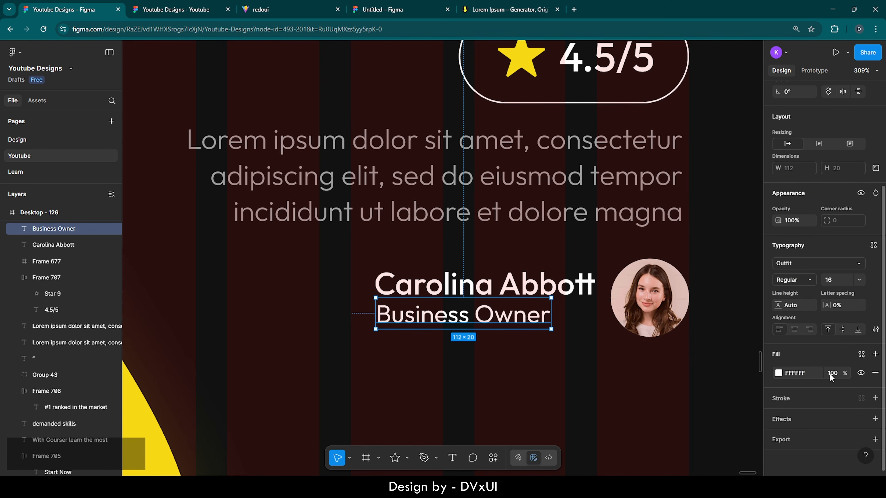
left_click(832, 373)
key("BackSpace")
type("70")
key("Return")
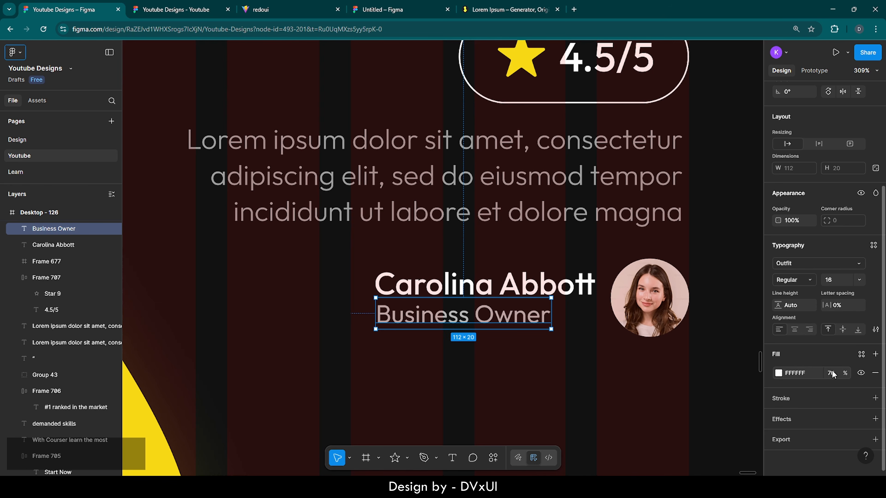
left_click(832, 374)
key("BackSpace")
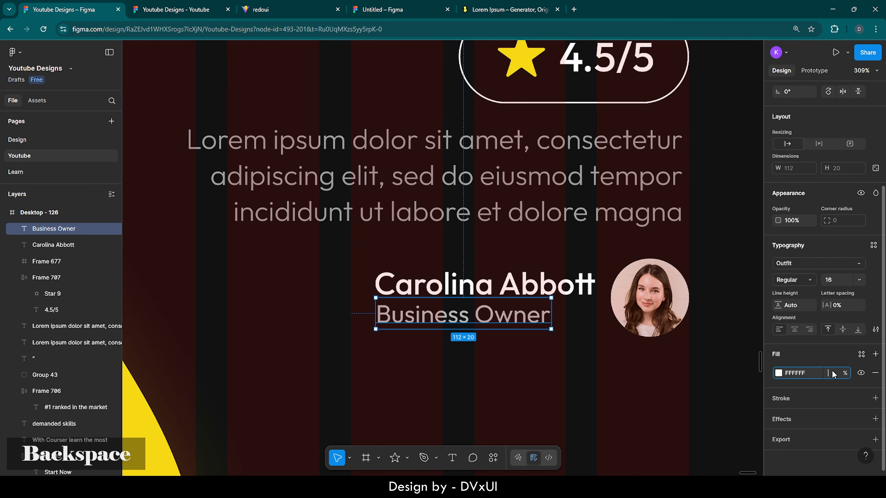
type("60")
key("Return")
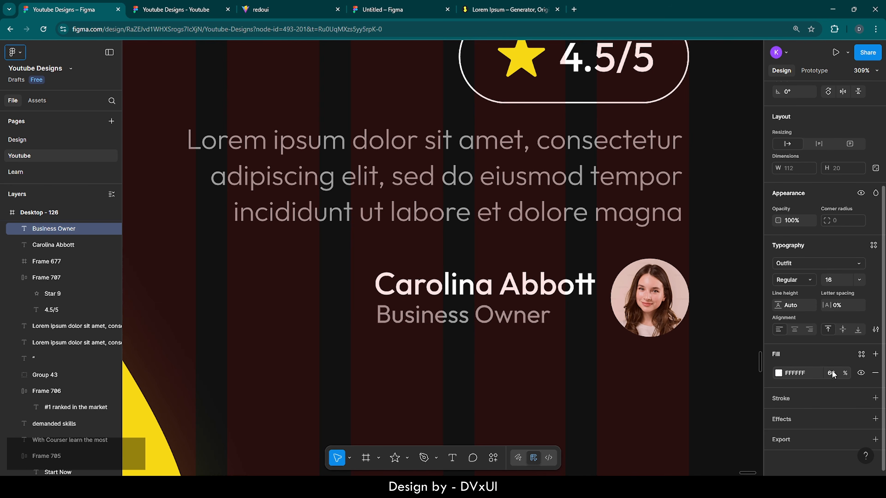
left_click(638, 372)
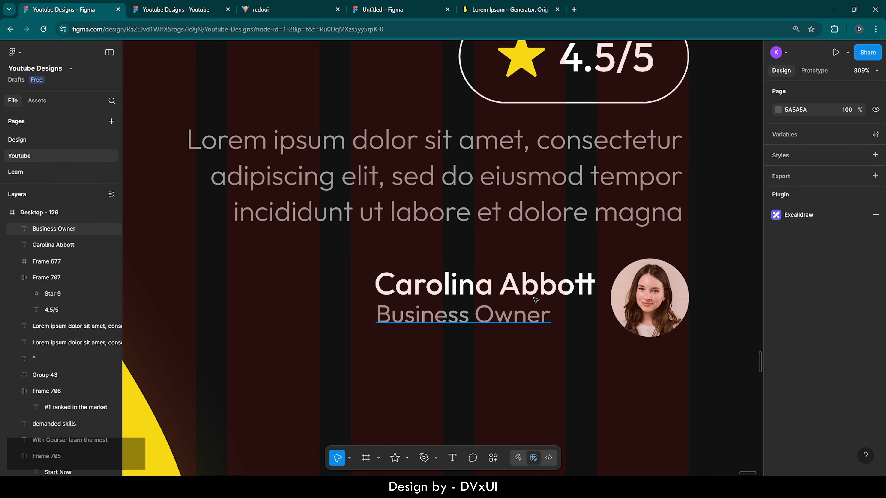
- Wrap the name and Business Owner captions in a vertical auto-layout frame aligned top right
left_click(519, 287)
left_click(483, 314, "shift")
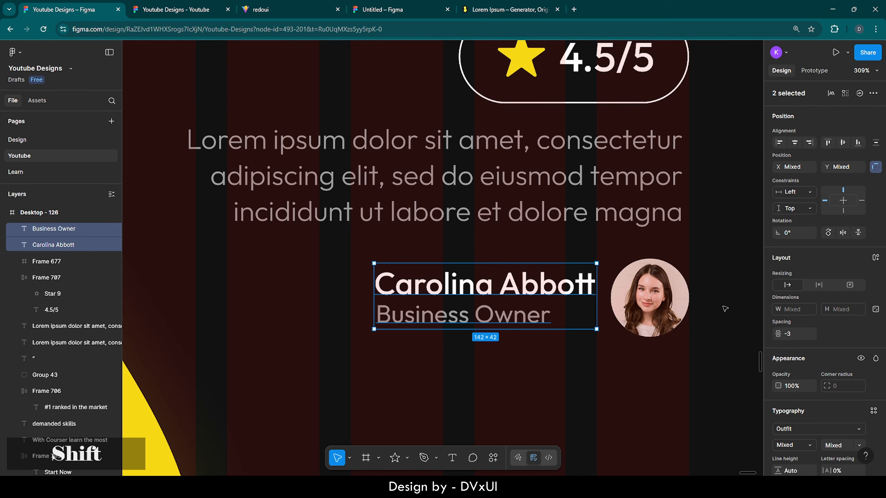
left_click(875, 257)
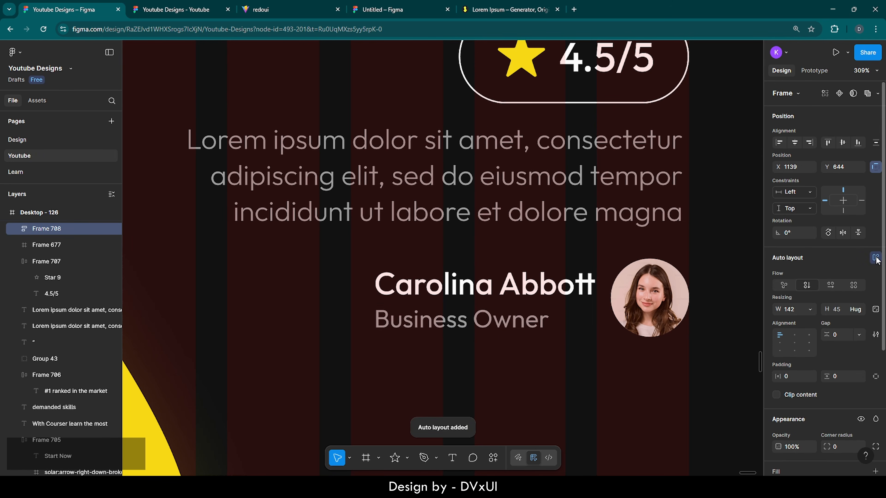
left_click(809, 343)
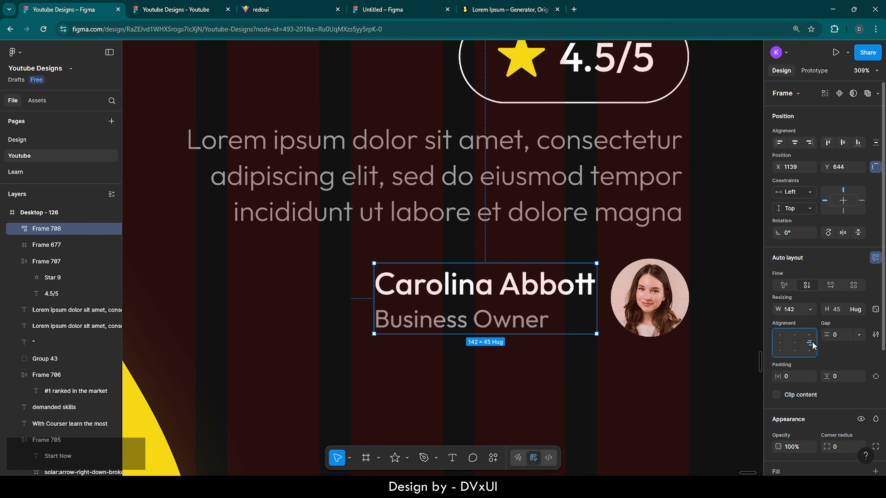
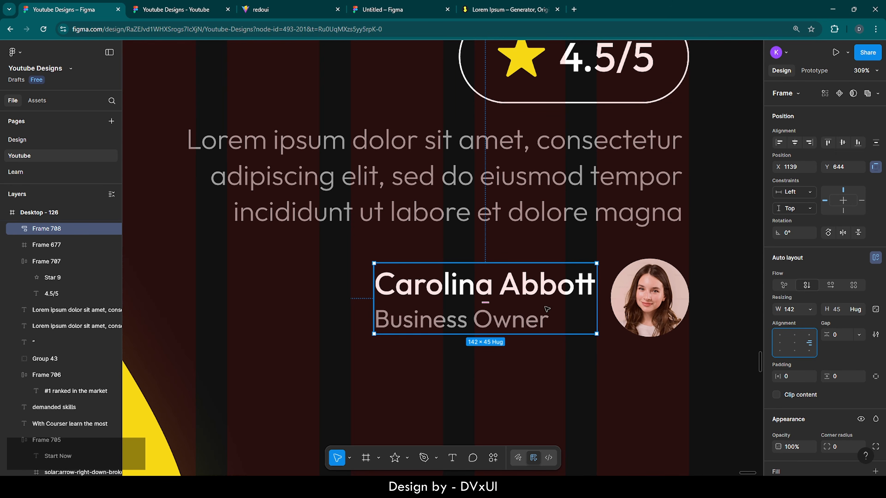
left_click(556, 288)
scroll(804, 389, "down", 2)
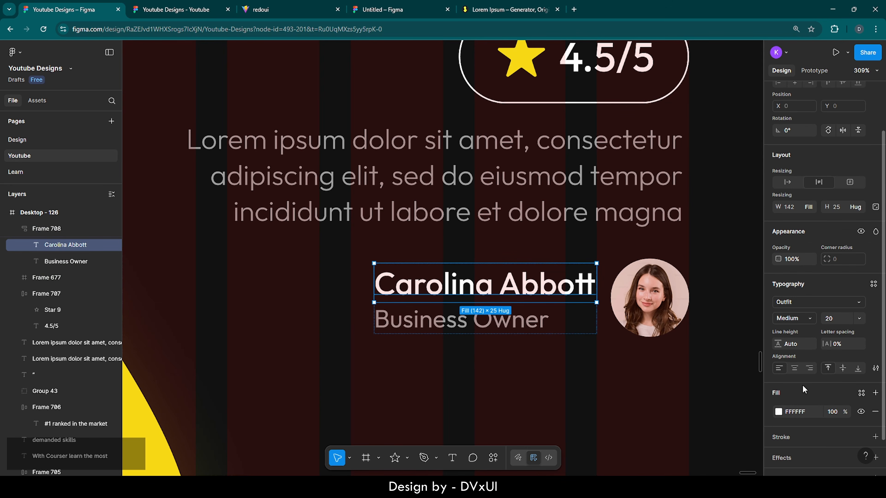
left_click(809, 369)
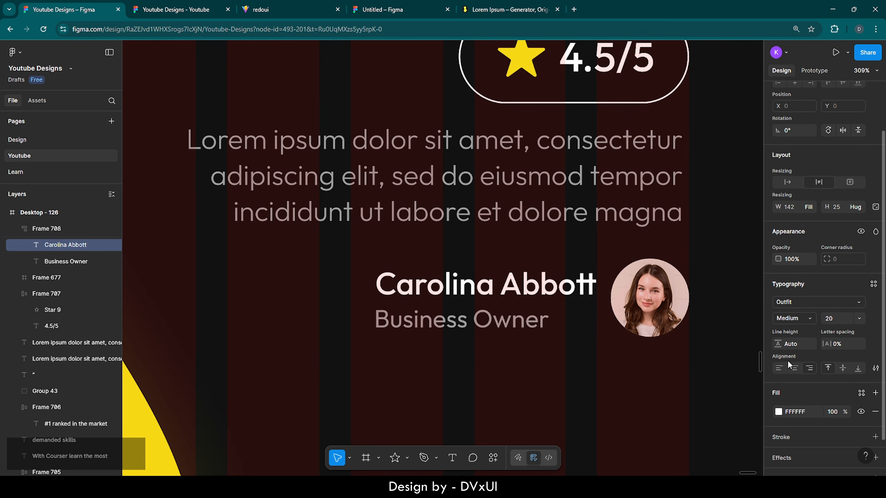
left_click(528, 320)
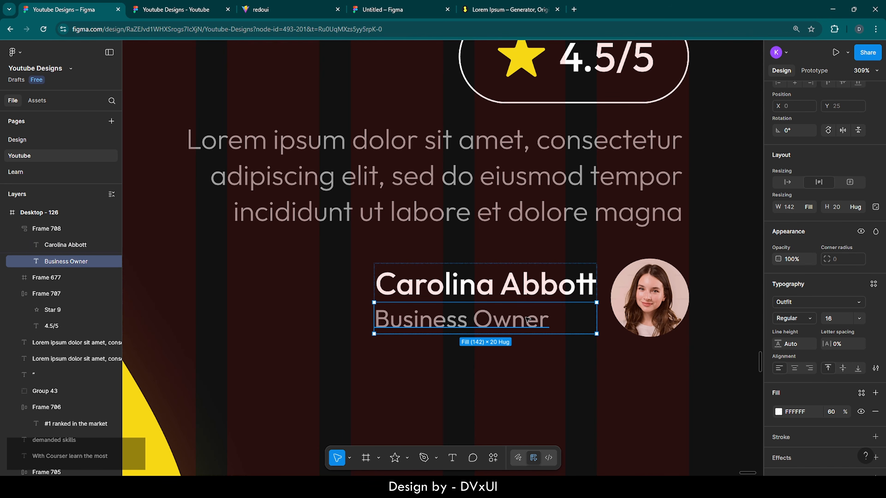
left_click(809, 369)
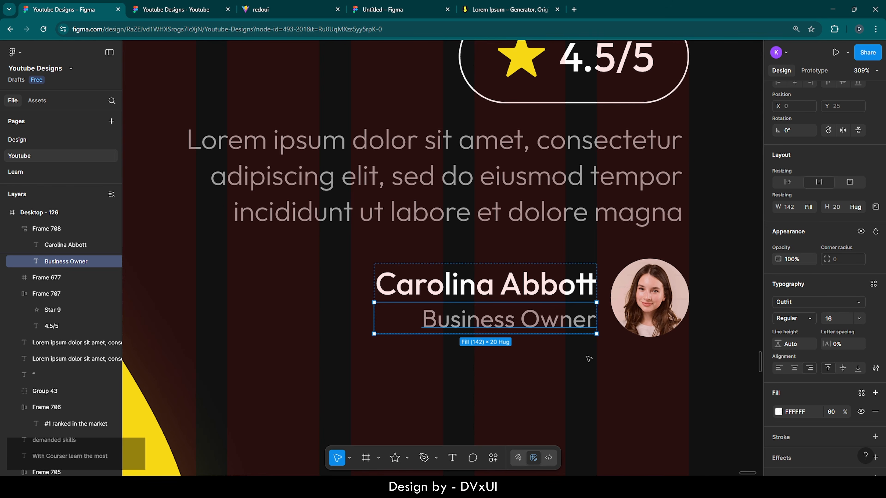
left_click(661, 311)
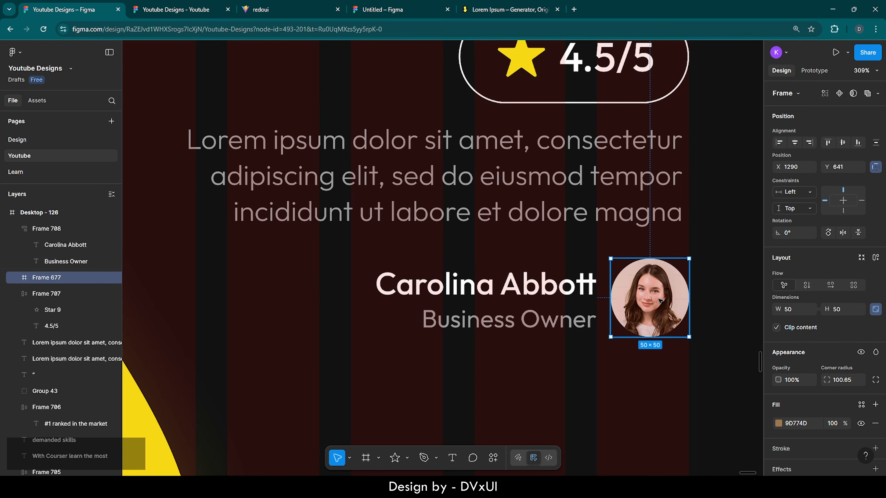
- Wrap the name-and-title block and round photo in auto layout with a 14 gap
left_click(485, 298, "shift")
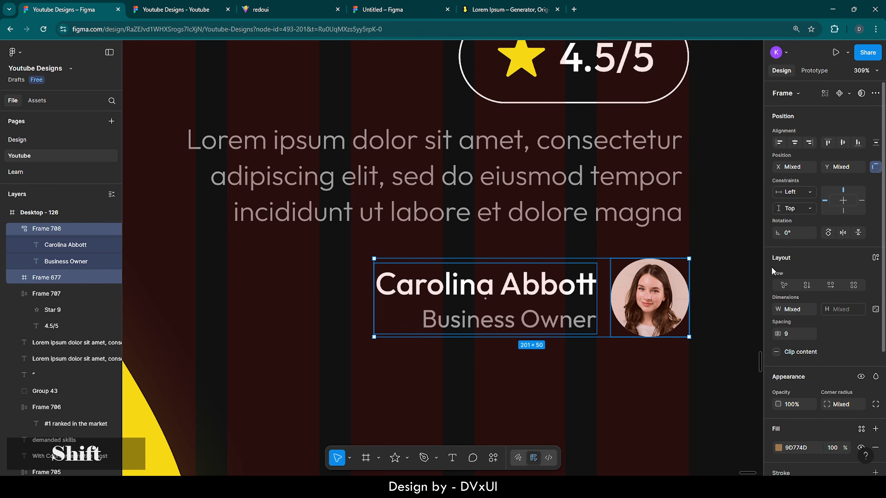
left_click(876, 258)
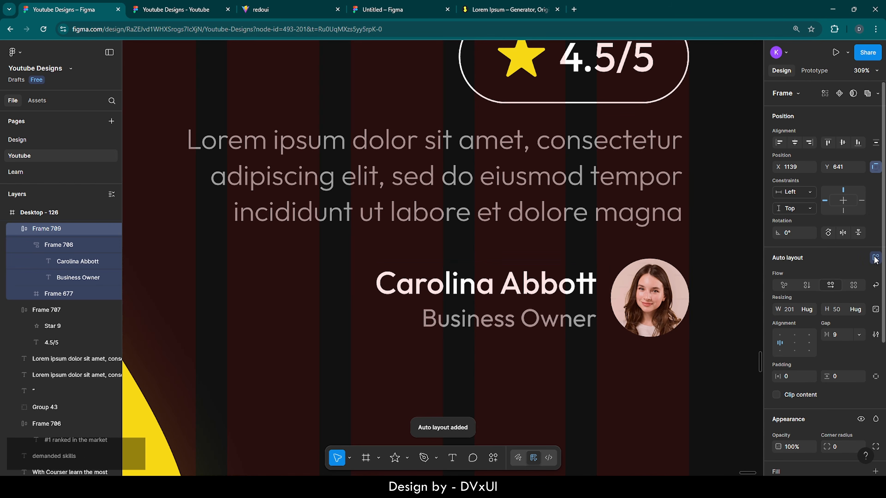
left_click(846, 336)
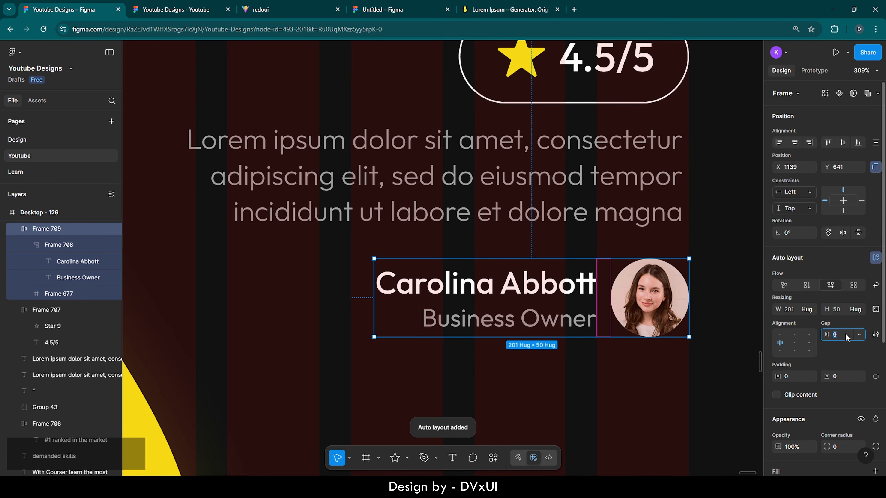
key("Up")
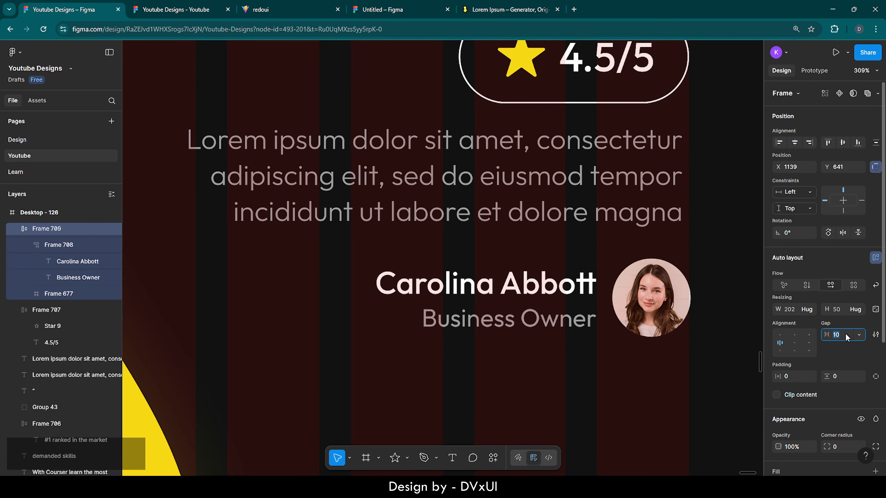
key("Up")
key("Up")
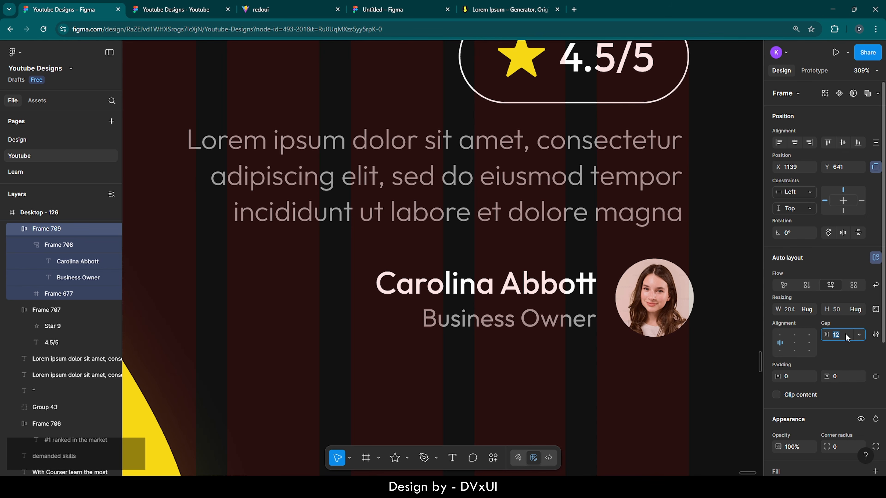
key("Up")
key("Up")
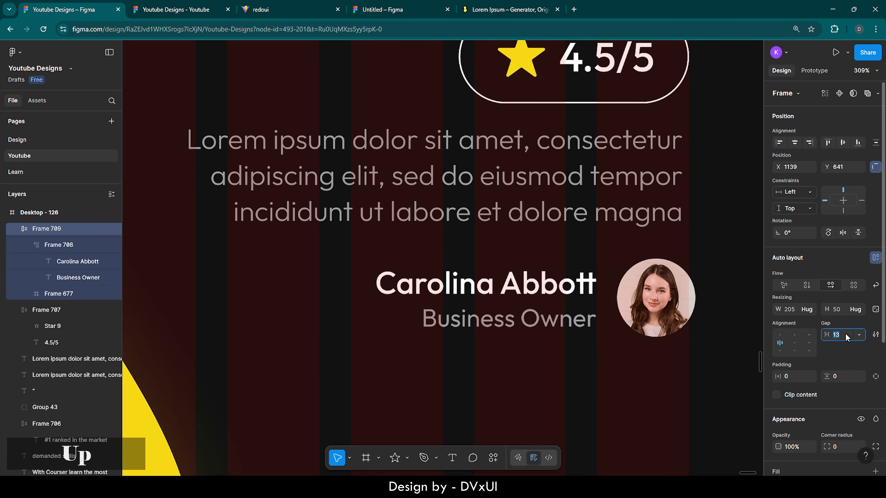
- Nudge the author row to line up with the testimonial column's right edge
left_click(672, 395)
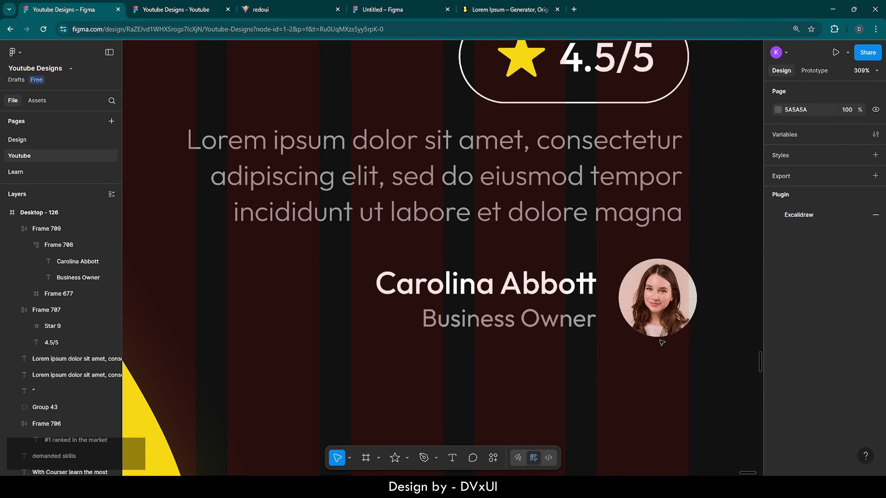
left_click(657, 316)
key("shift+Left")
key("Right")
key("Right")
key("Right")
key("Right")
key("Right")
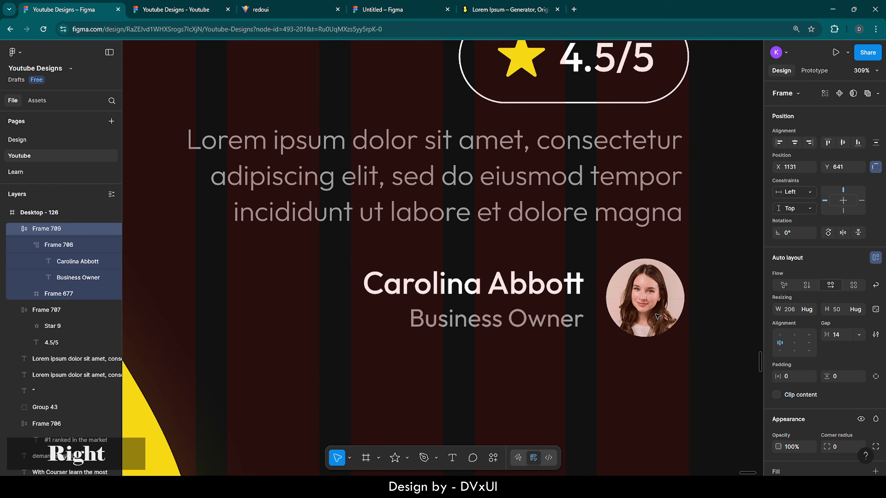
key("shift+1")
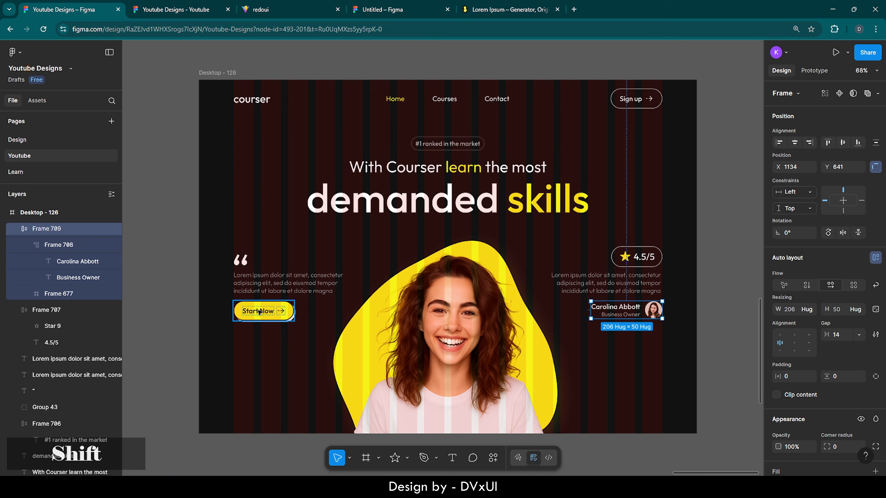
left_click(259, 311, "shift")
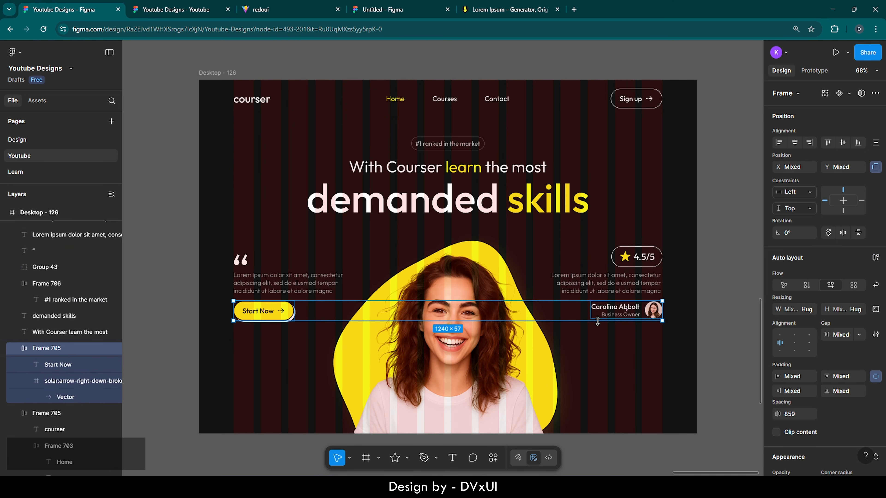
left_click(843, 143)
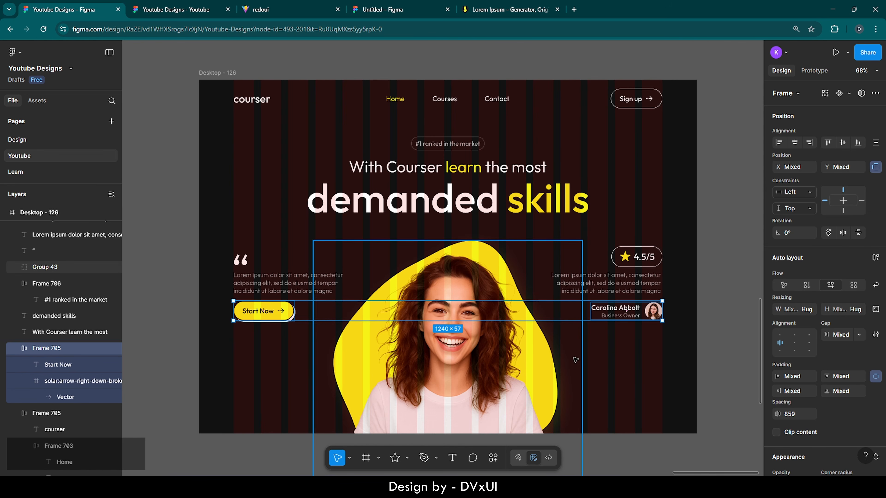
key("Up")
key("Down")
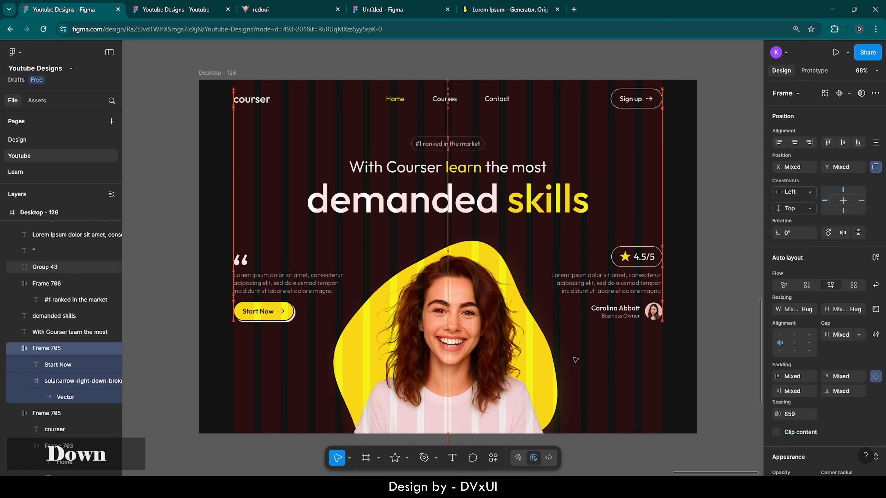
key("Up")
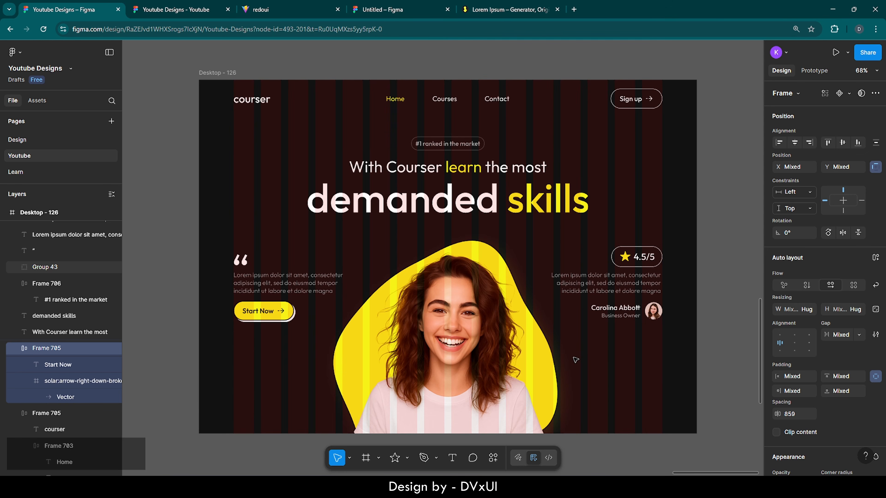
key("Escape")
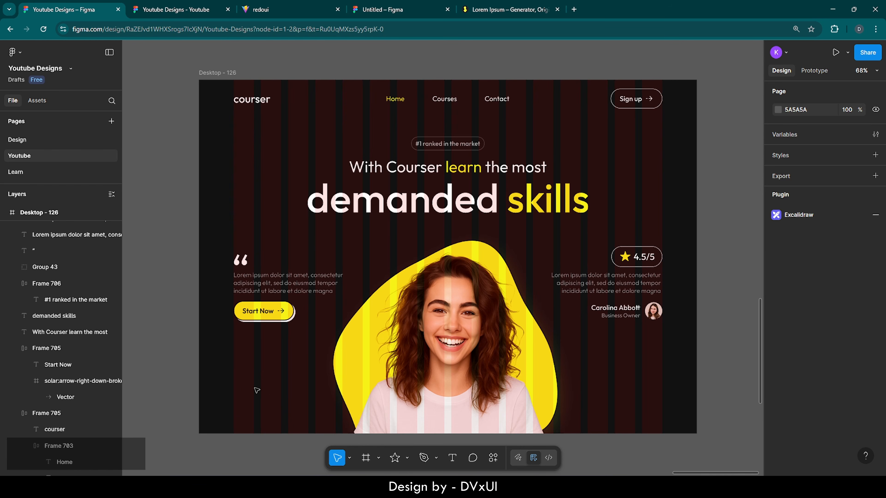
- Add a '2K+' text below Start Now and set it in Oxanium
scroll(194, 410, "up", 5)
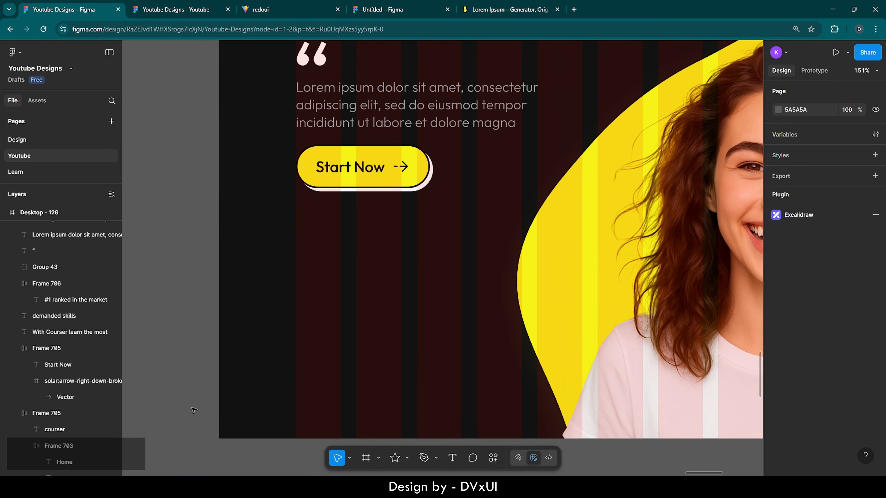
left_click(451, 458)
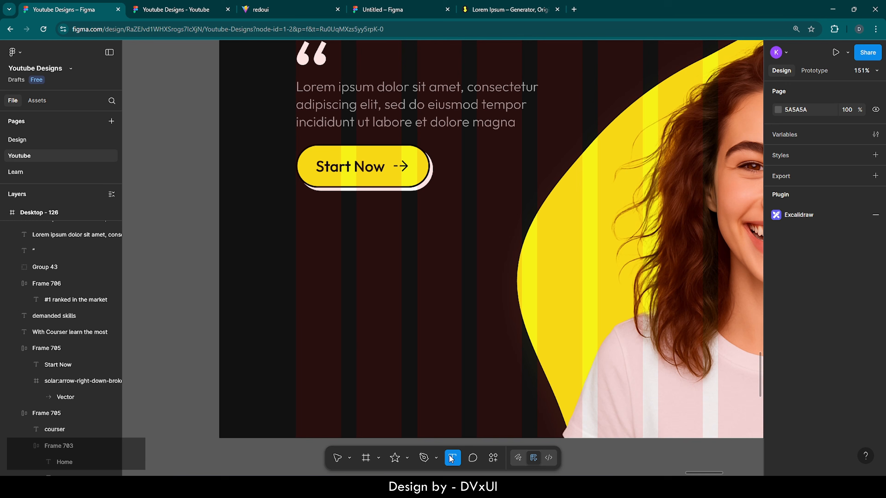
left_click(303, 312)
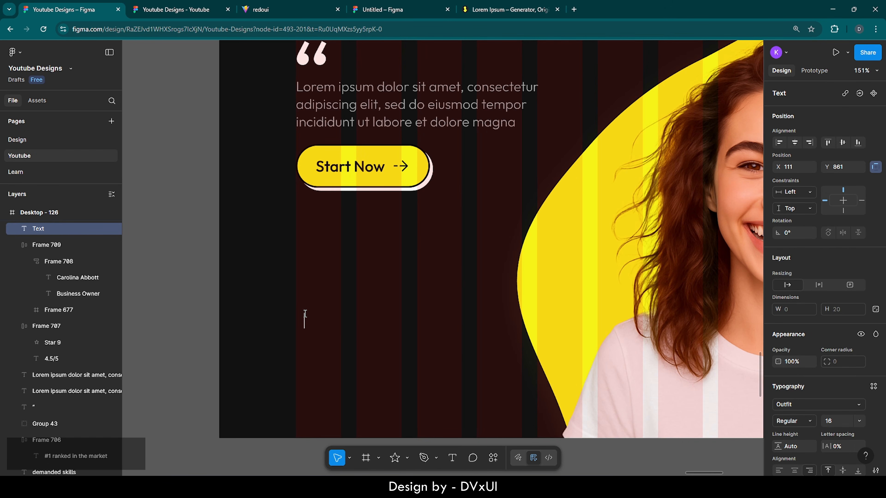
type("2K+")
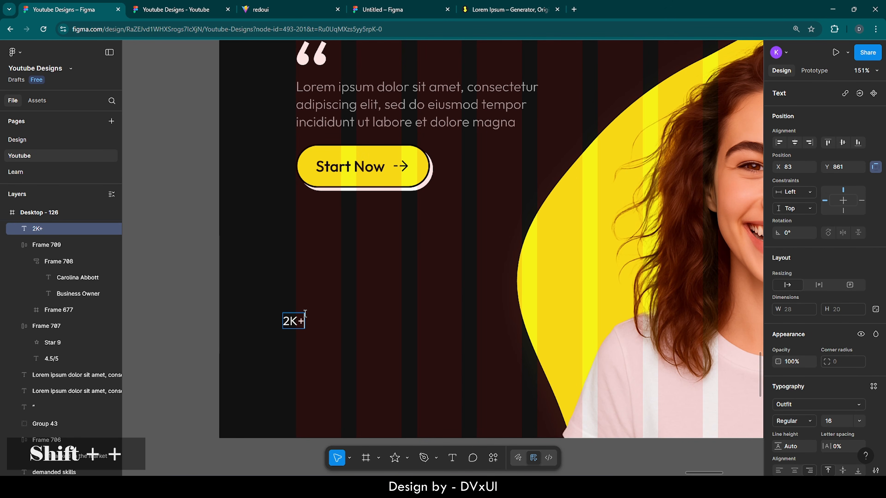
key("ctrl+a")
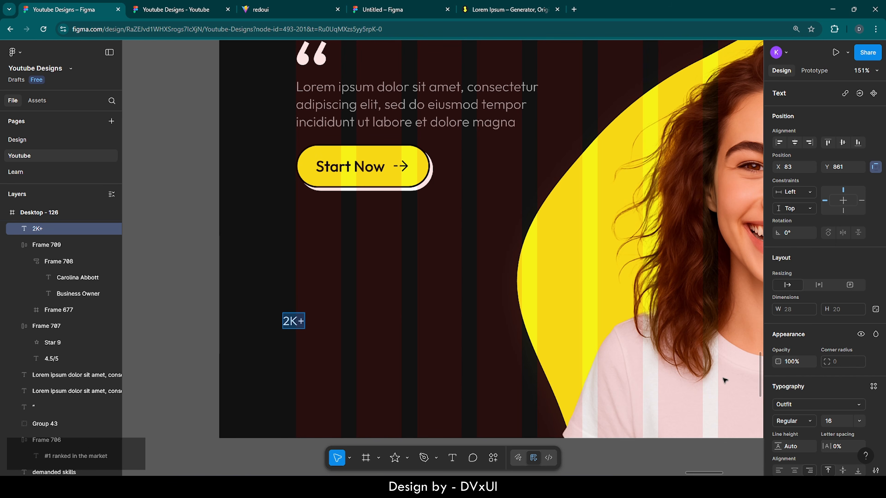
scroll(785, 392, "down", 3)
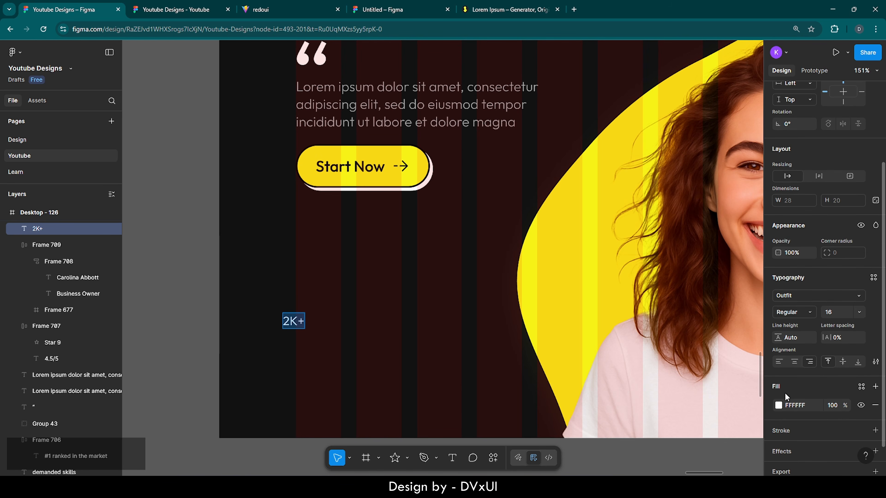
left_click(793, 294)
type("oxan")
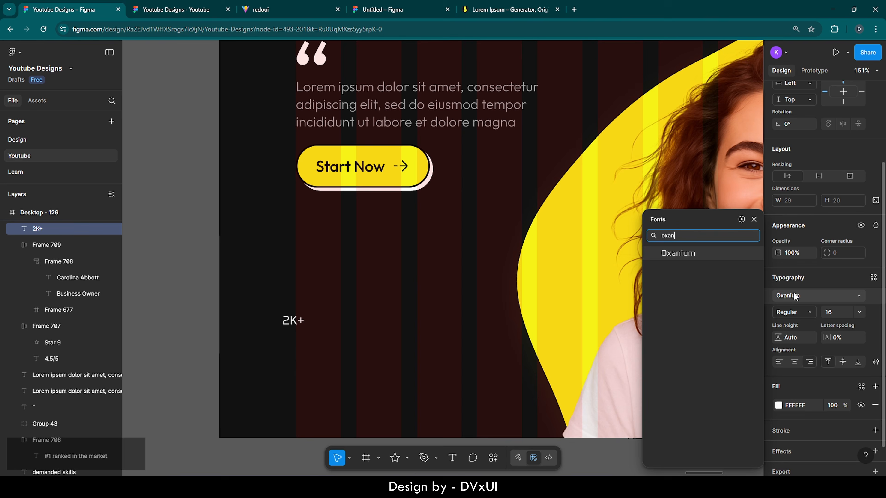
key("Return")
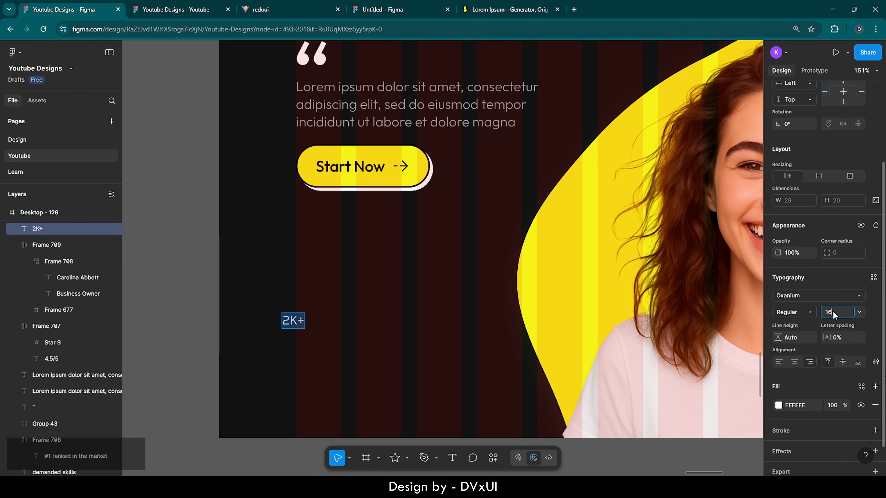
- Make 2K+ SemiBold 58 in the page's yellow F7F217, aligned under Start Now
key("BackSpace")
type("58")
key("Return")
left_click(799, 312)
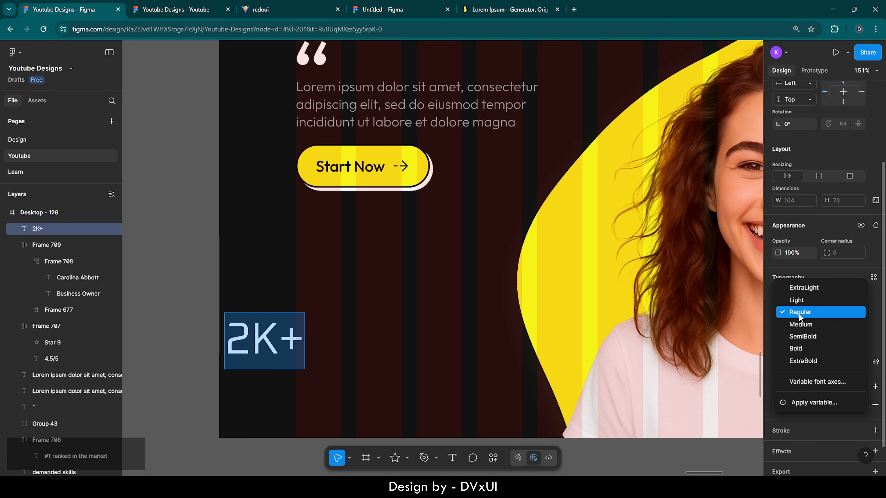
left_click(799, 339)
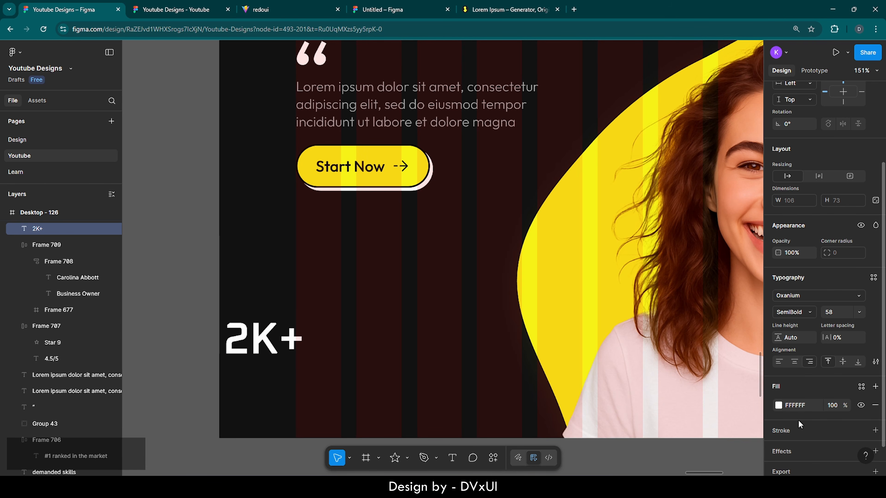
left_click(780, 404)
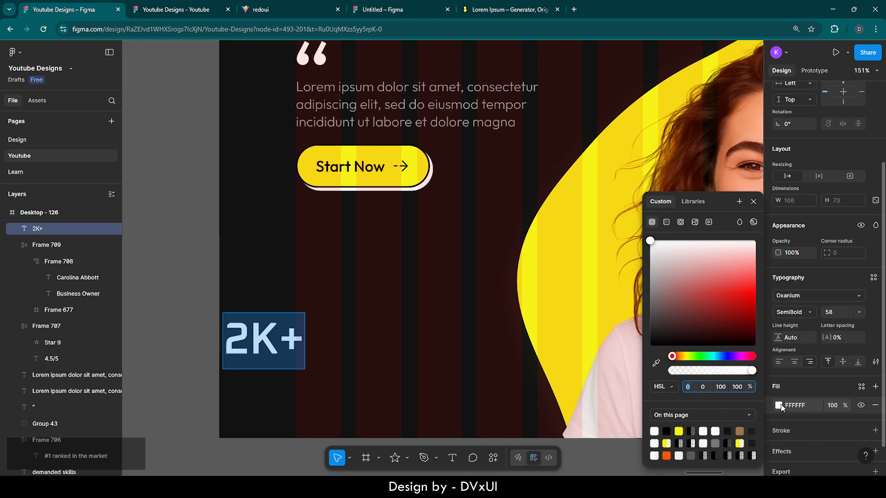
left_click(679, 431)
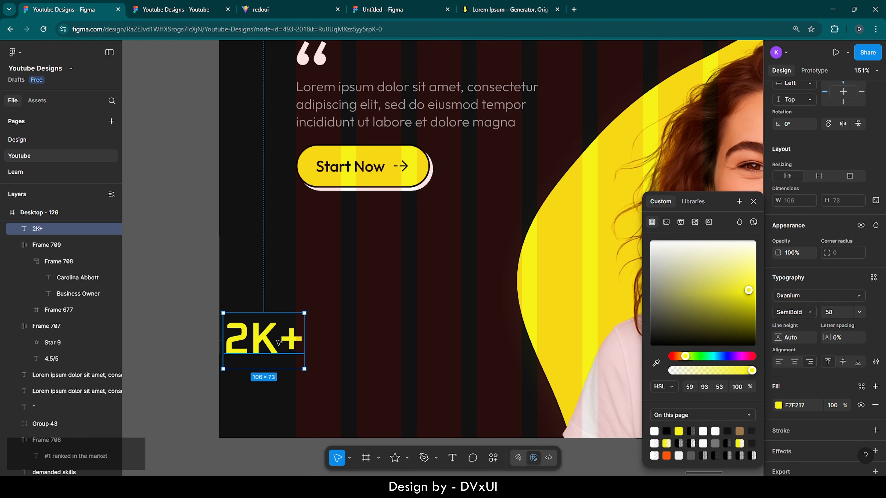
left_click_drag(278, 342, 352, 377)
- Paste a copy of 2K+, retype it as 'Courses' and set it in Outfit
key("ctrl+v")
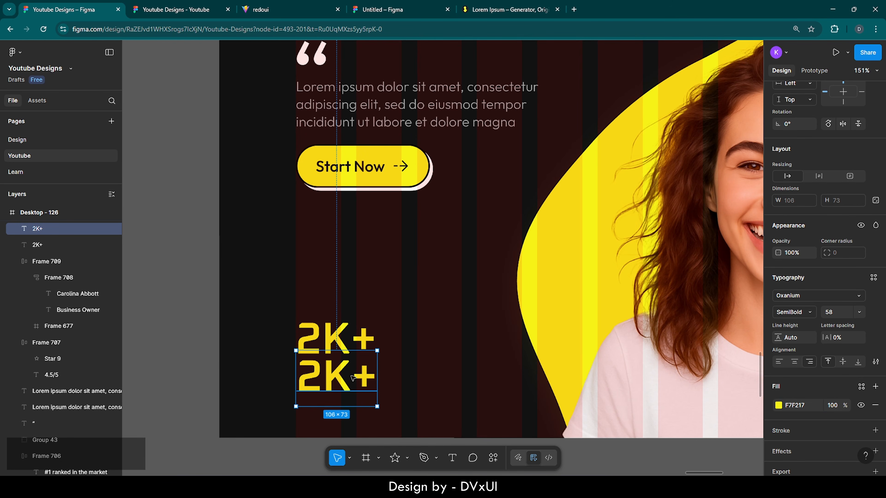
double_click(351, 377)
key("BackSpace")
type("Cour")
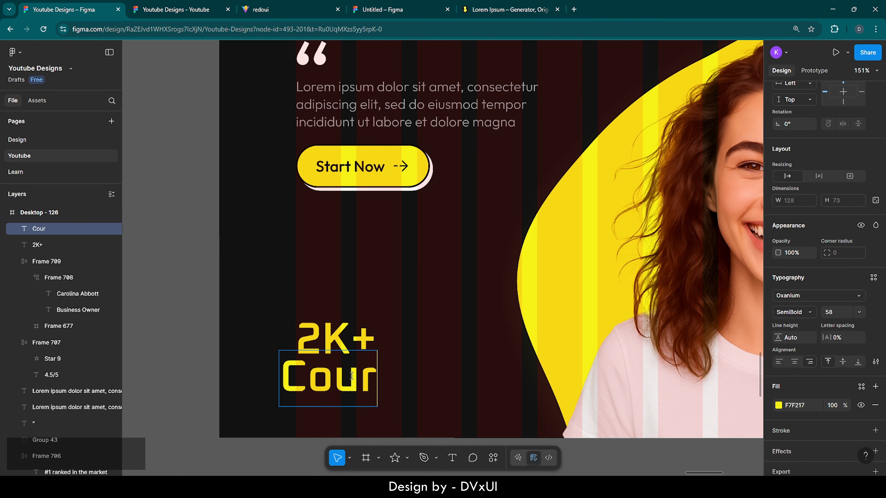
type("ses")
key("ctrl+a")
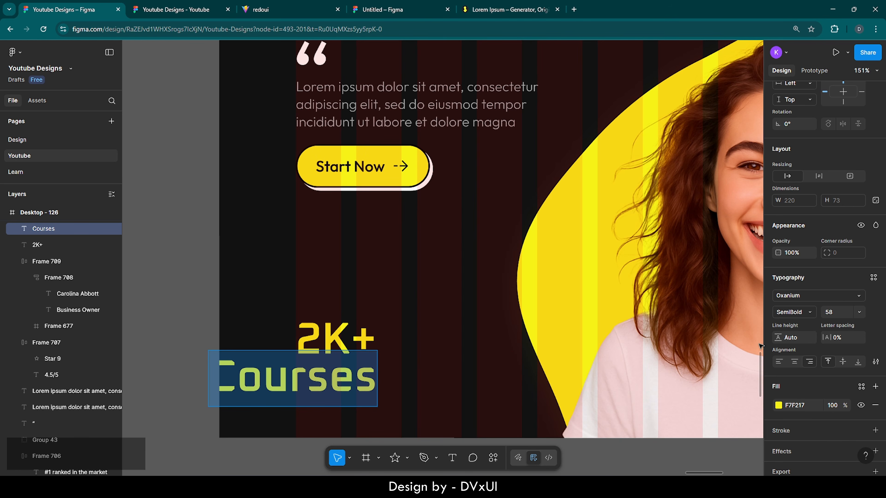
left_click(790, 296)
type("out")
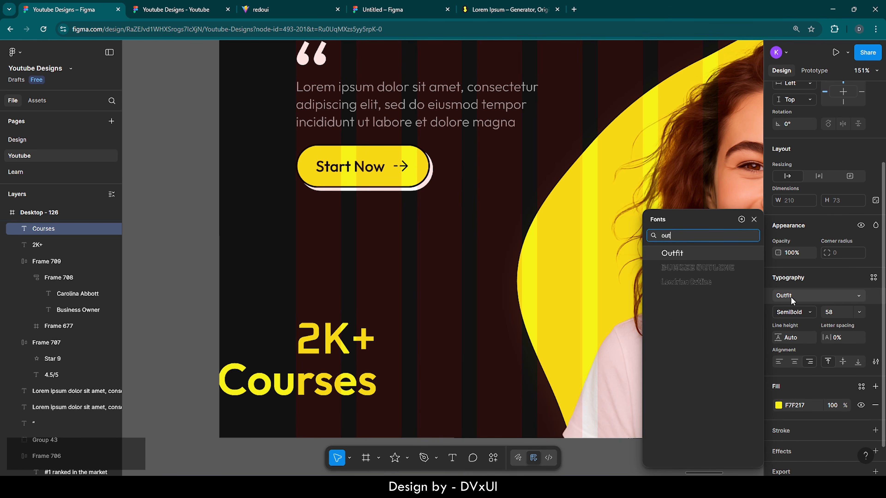
key("Return")
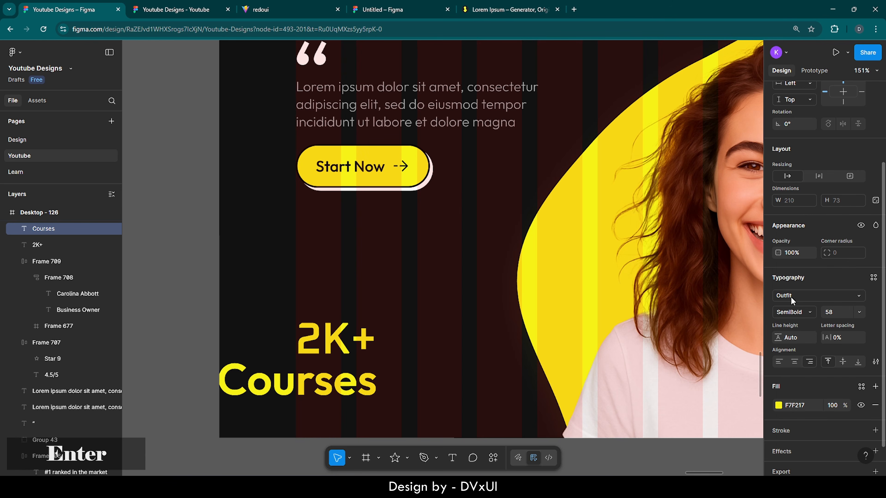
- Make Courses Light weight, size 30, in white FFFFFF
left_click(836, 313)
key("BackSpace")
type("30")
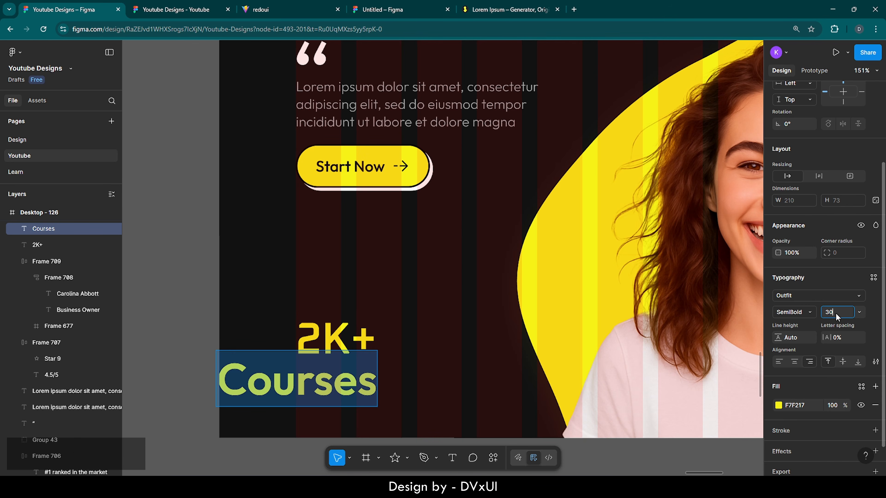
key("Return")
left_click(781, 314)
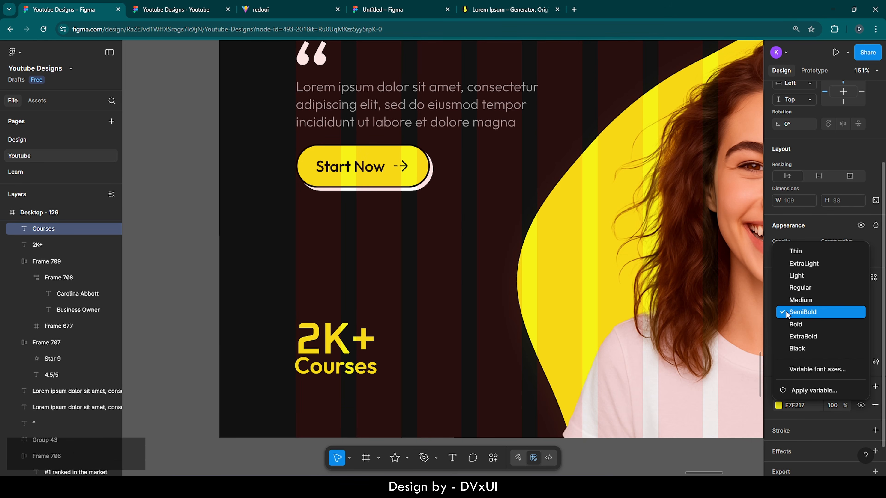
left_click(791, 276)
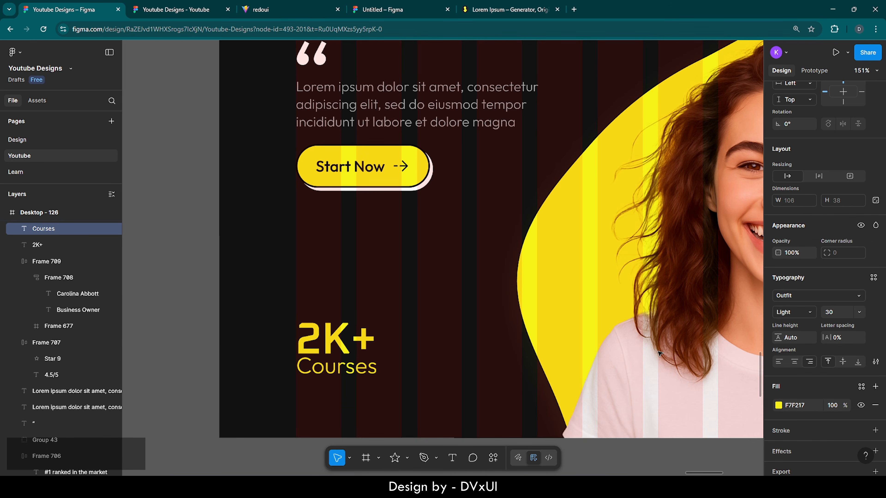
left_click(809, 405)
type("ff")
key("Return")
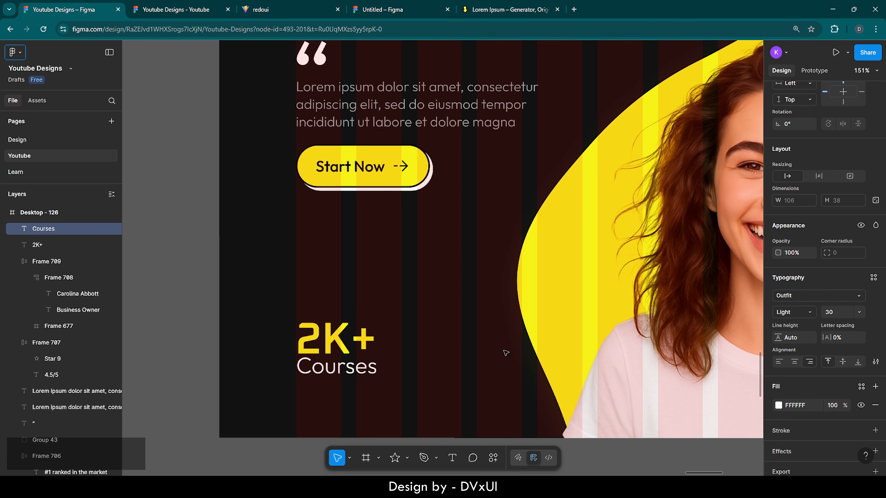
- Move the Courses label down to sit just beneath the 2K+ stat
left_click(341, 371)
left_click_drag(340, 370, 342, 378)
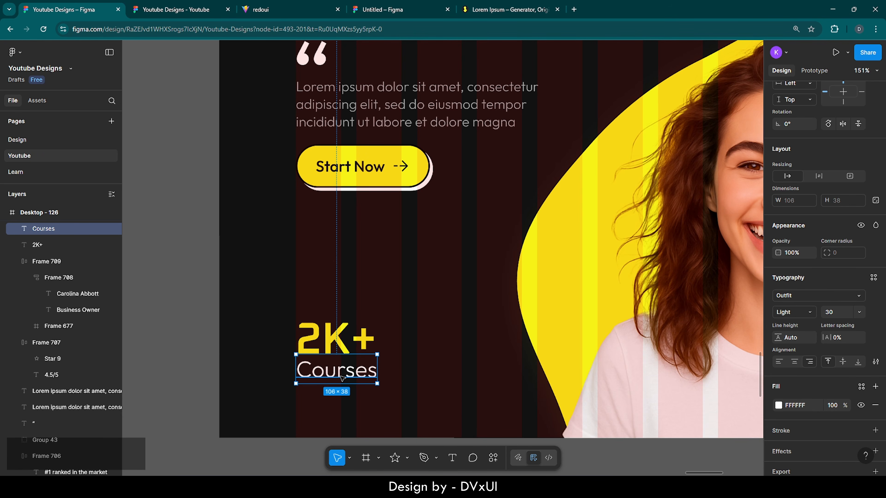
key("Down")
key("Down")
key("Down")
key("Down")
key("Down")
key("Down")
key("Down")
key("Down")
key("Down")
key("Down")
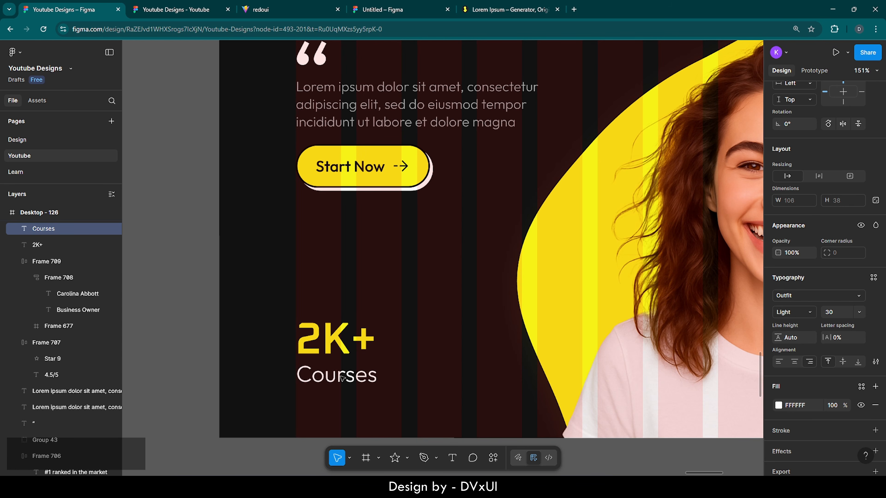
key("Down")
key("Down")
key("Down")
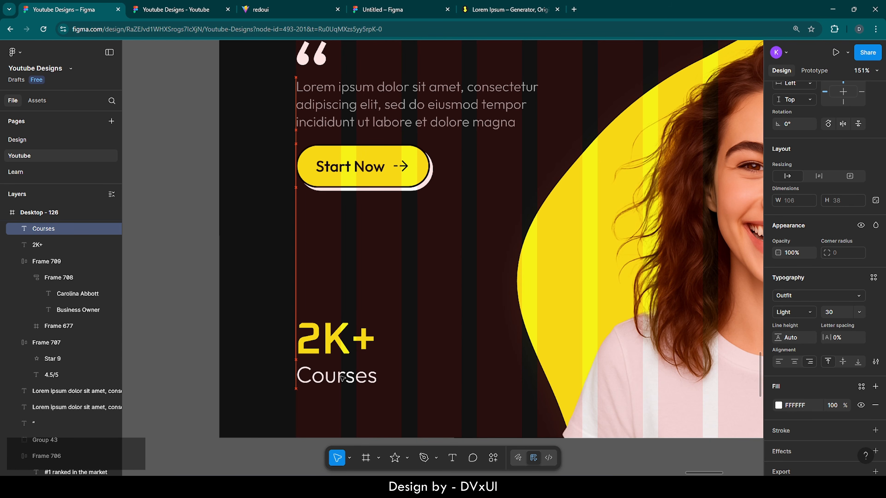
left_click(262, 306)
scroll(262, 306, "down", 5, "ctrl")
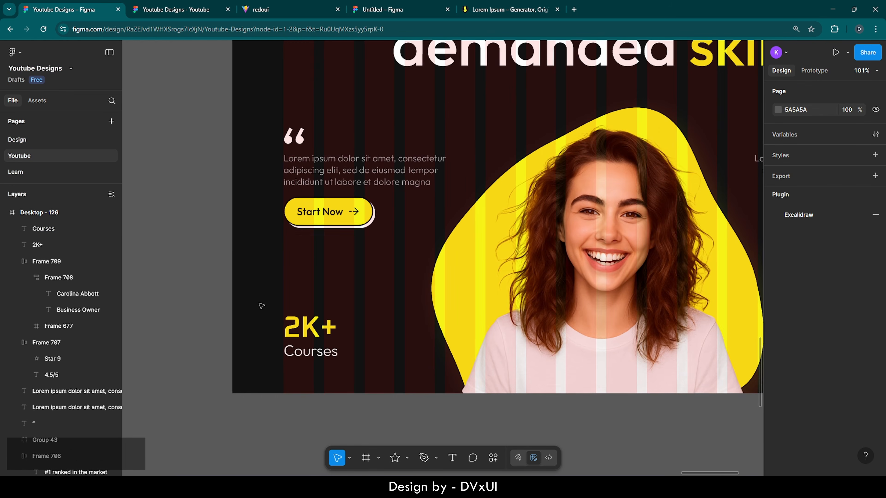
scroll(262, 307, "down", 2, "ctrl")
scroll(260, 333, "up", 3)
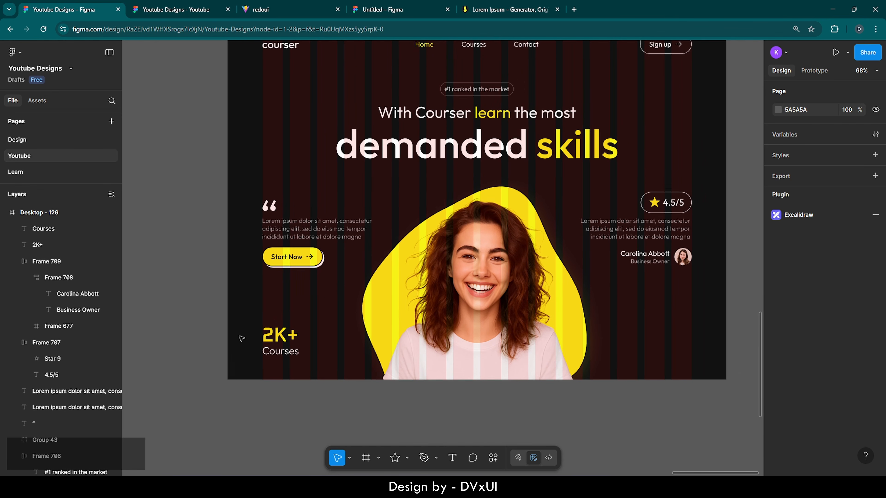
scroll(241, 339, "right", 2)
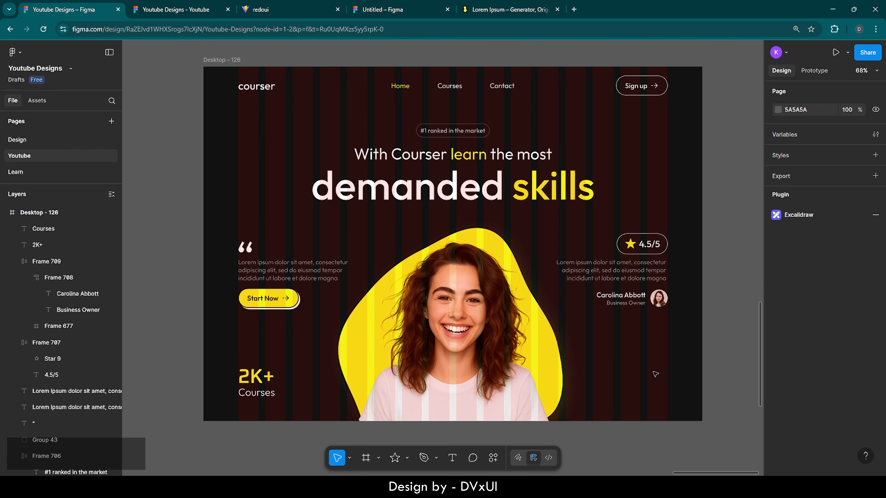
scroll(654, 374, "right", 10)
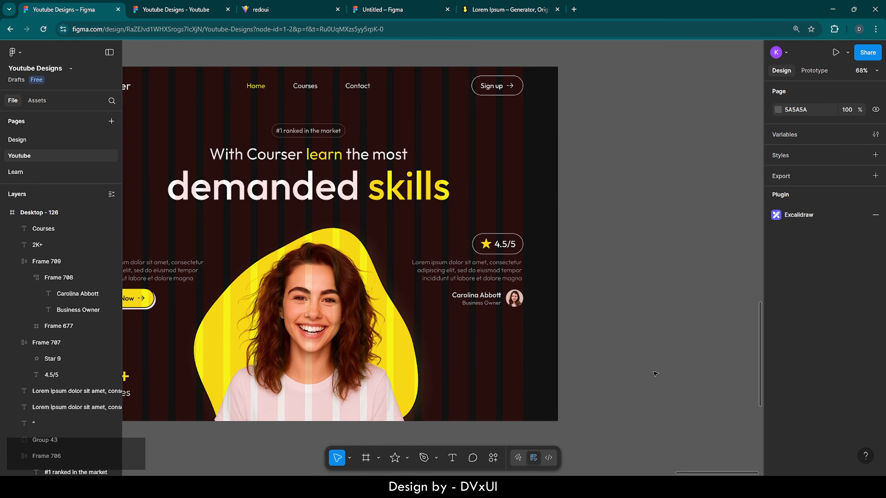
scroll(655, 374, "right", 3)
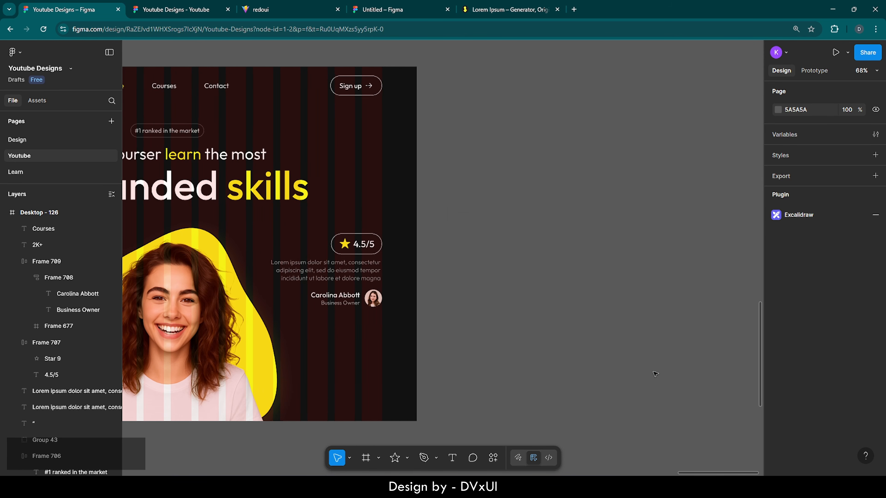
- Add a 1440×1024 desktop frame beside the hero, top-aligned with it
left_click(365, 458)
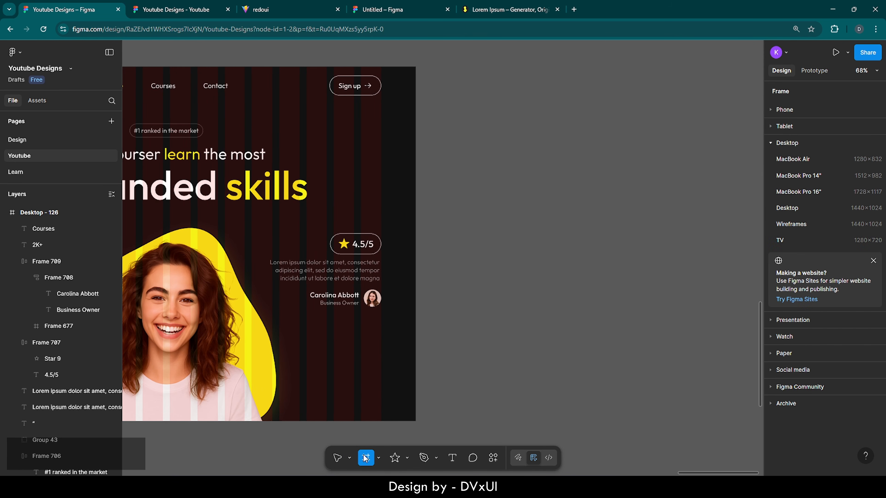
left_click(790, 210)
left_click_drag(520, 254, 520, 243)
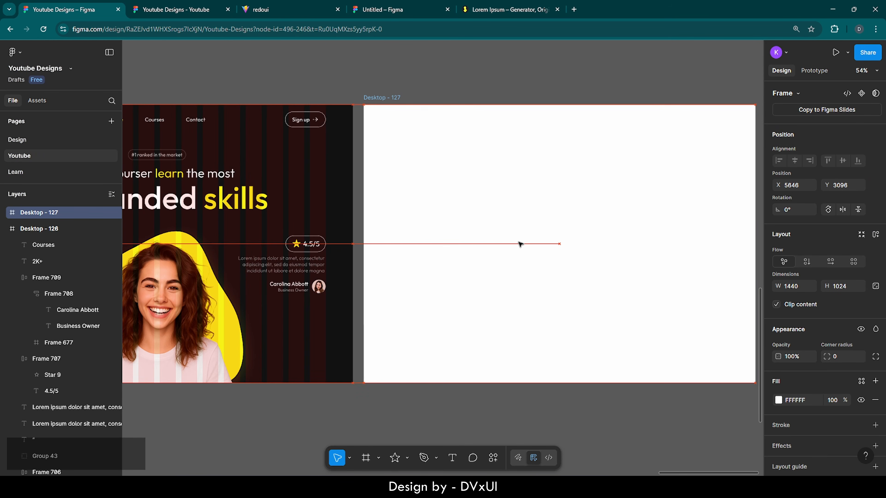
scroll(520, 243, "down", 4)
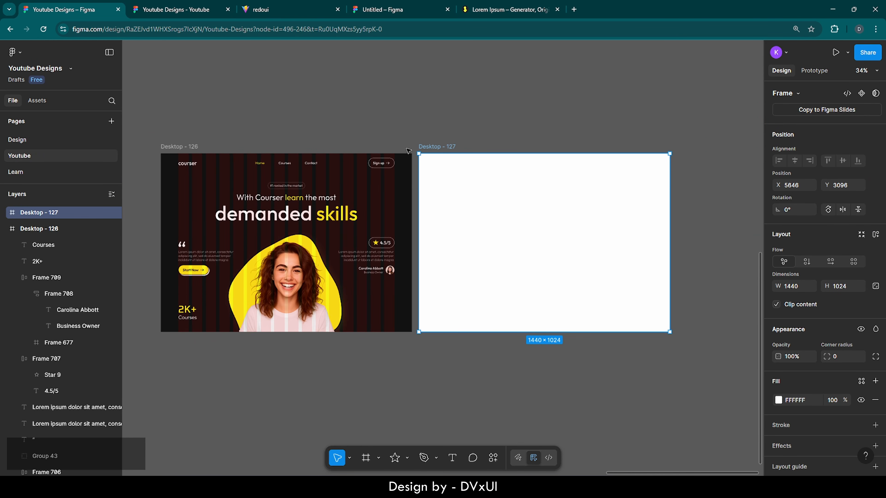
- Rename the Desktop - 126 frame to 'Hero Section' and cut it
left_click(179, 147)
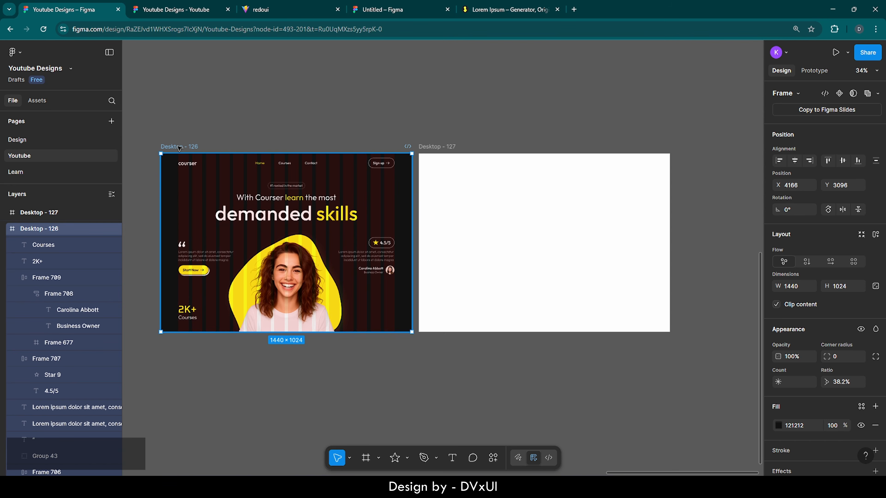
double_click(179, 147)
type("Hero")
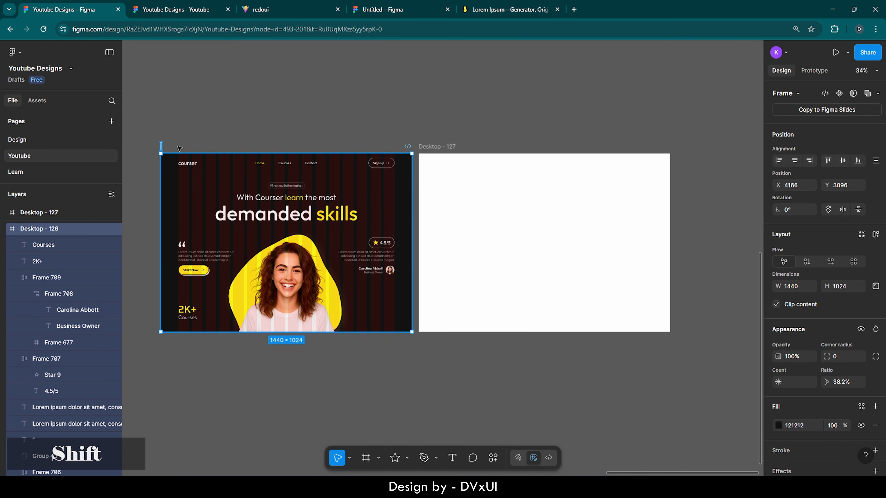
type(" Section")
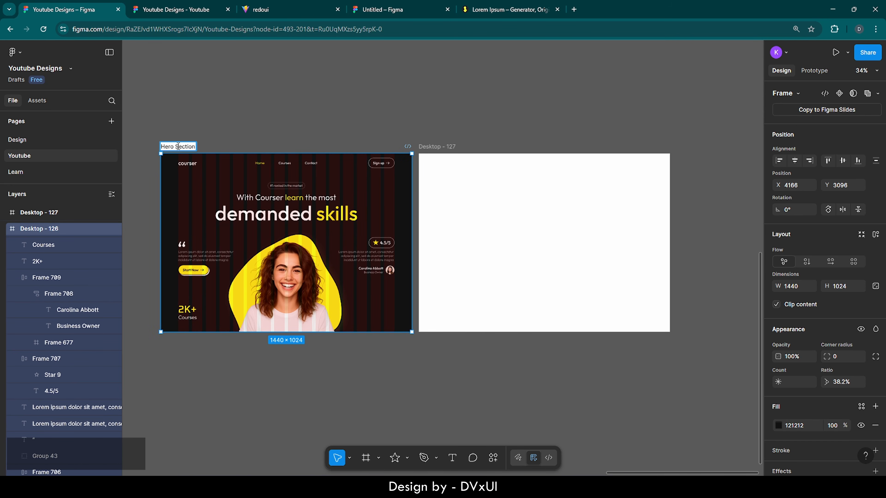
key("Return")
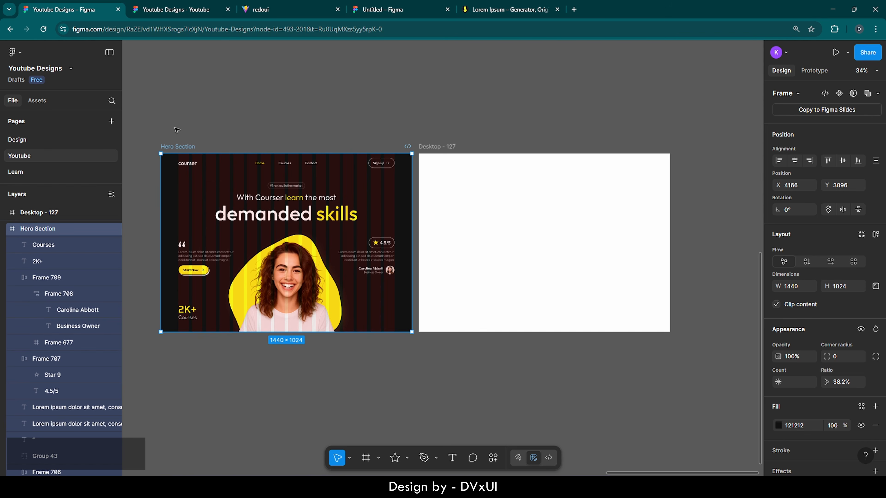
left_click(176, 130)
left_click(176, 146)
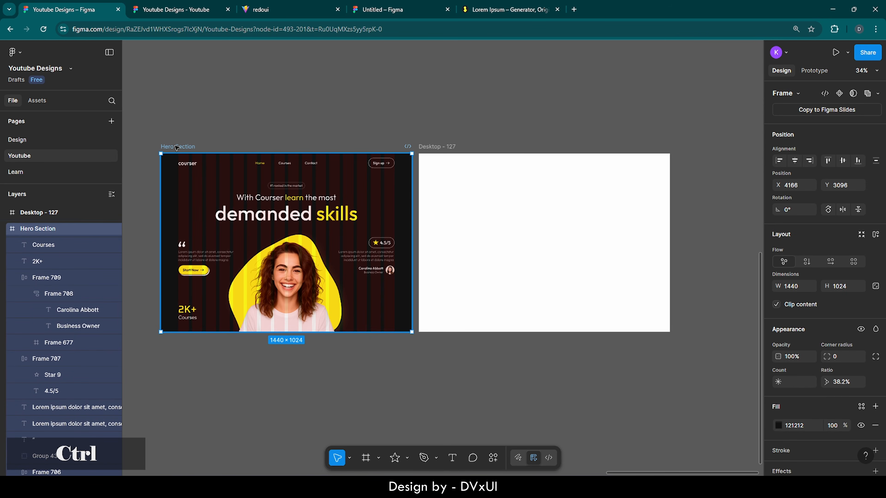
key("ctrl+x")
- Paste Hero Section into Desktop - 127 and centre it at X 0, Y 0
left_click(452, 146)
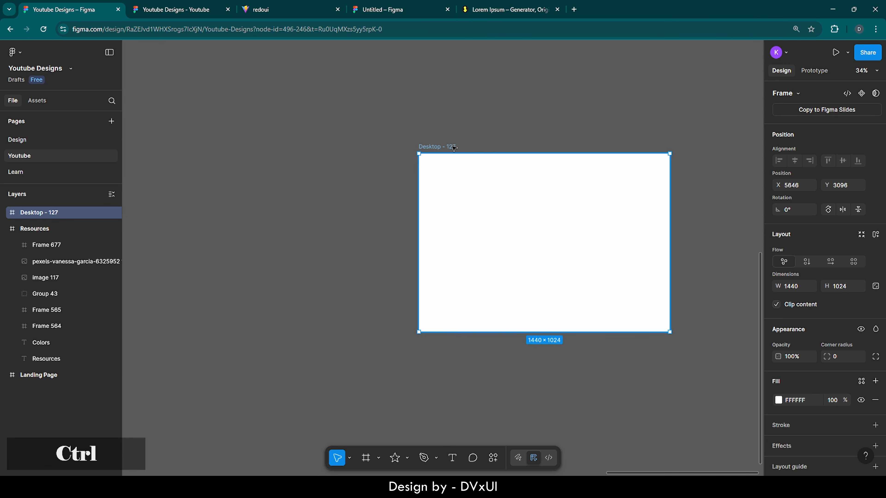
key("ctrl+v")
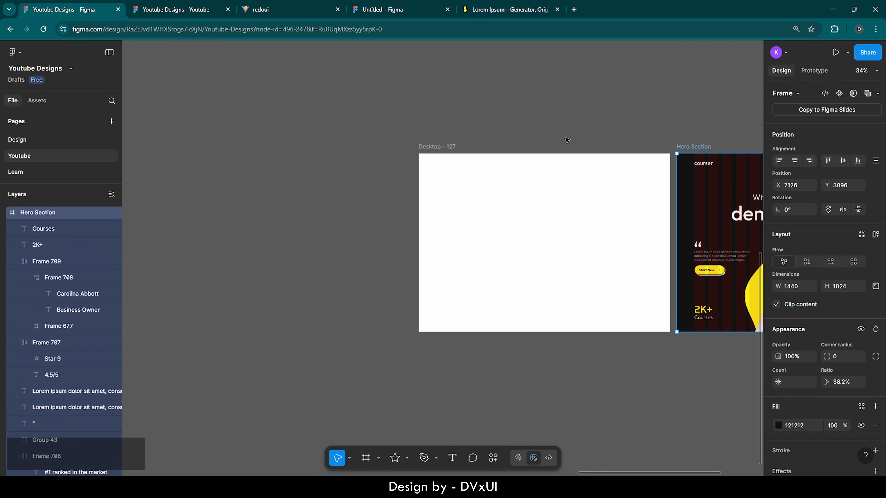
left_click_drag(696, 150, 535, 216)
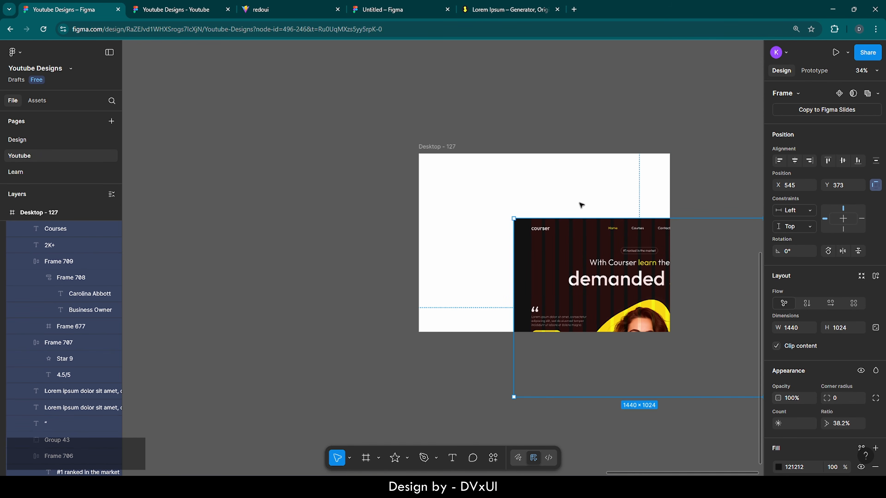
scroll(643, 174, "right", 5)
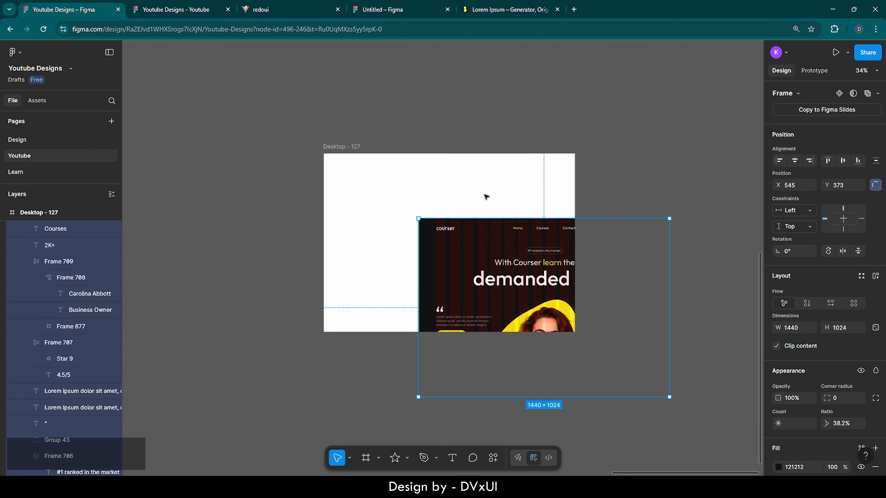
left_click(794, 161)
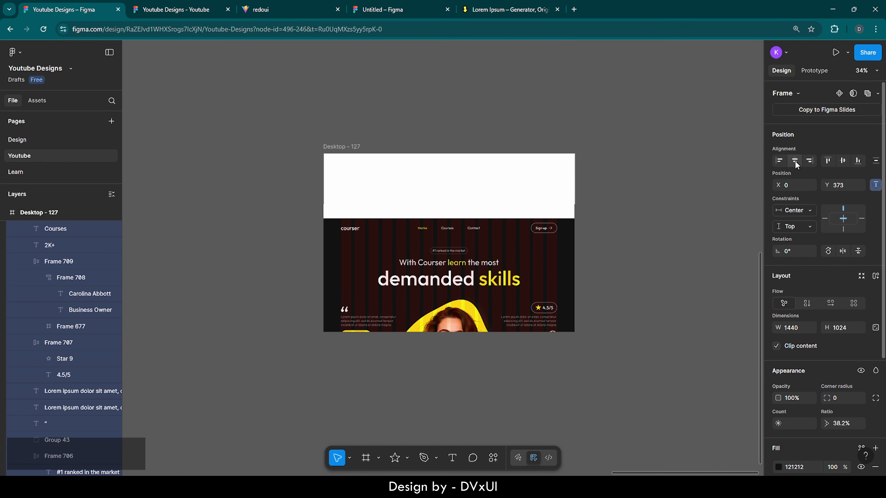
left_click(843, 160)
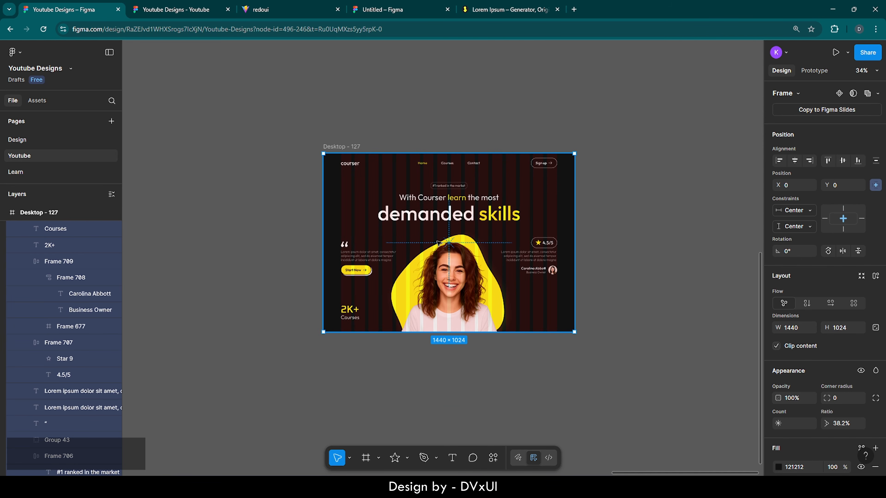
scroll(439, 242, "up", 4)
scroll(439, 242, "up", 1)
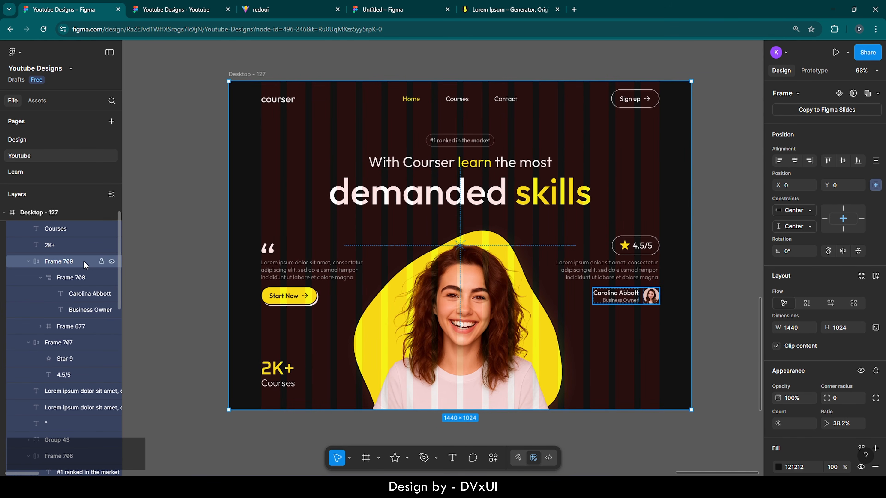
- Collapse the Hero Section's child layers in the Layers panel
scroll(52, 240, "up", 1)
left_click(17, 228)
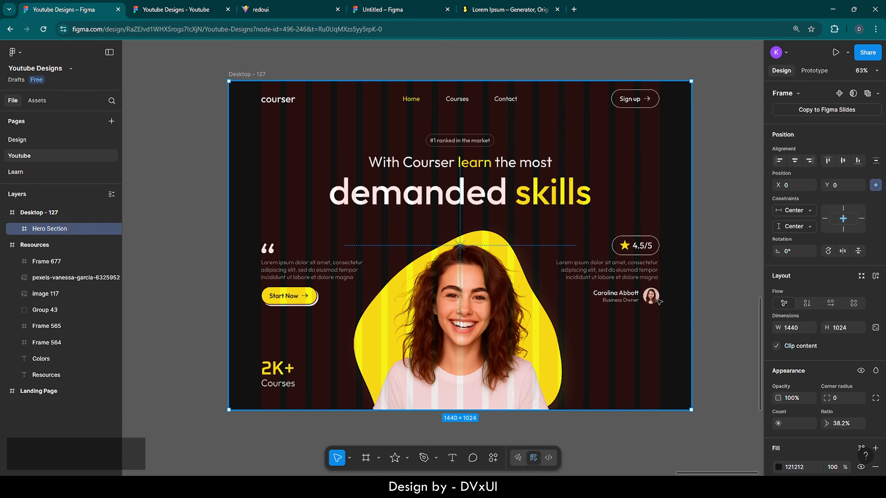
scroll(849, 351, "down", 3)
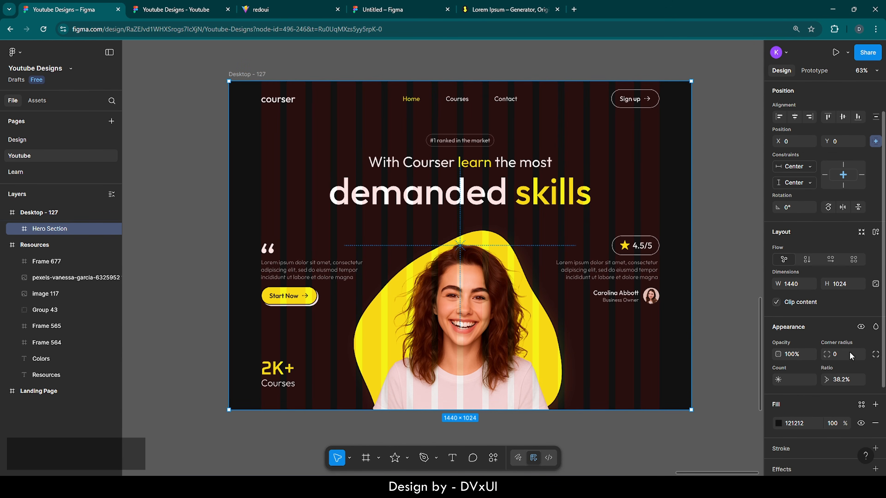
scroll(849, 352, "up", 1)
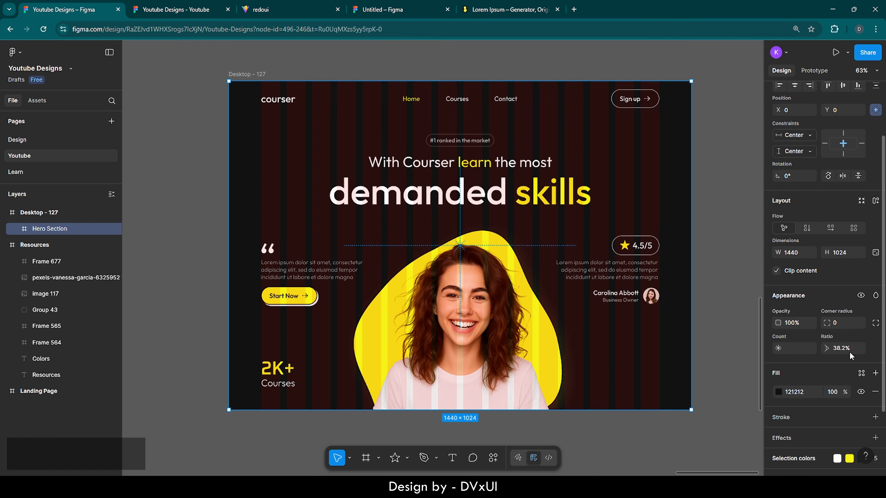
scroll(849, 352, "down", 2)
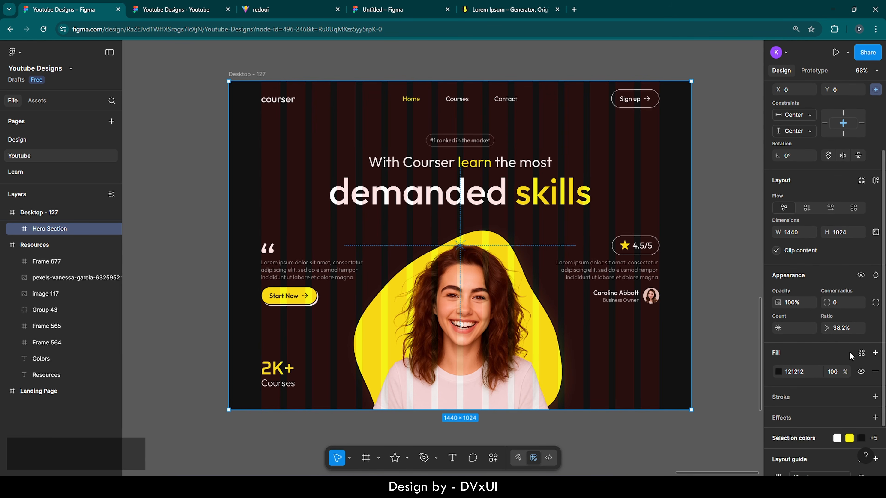
scroll(849, 352, "down", 2)
scroll(849, 352, "up", 3)
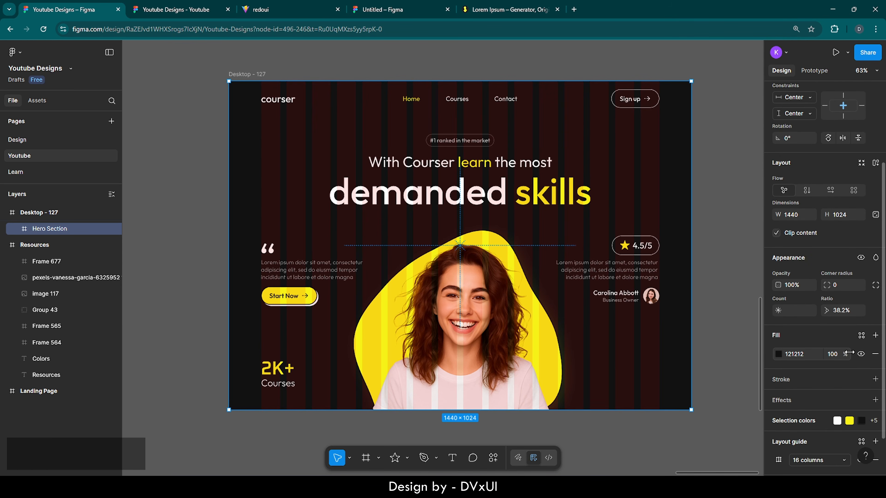
scroll(849, 352, "up", 1)
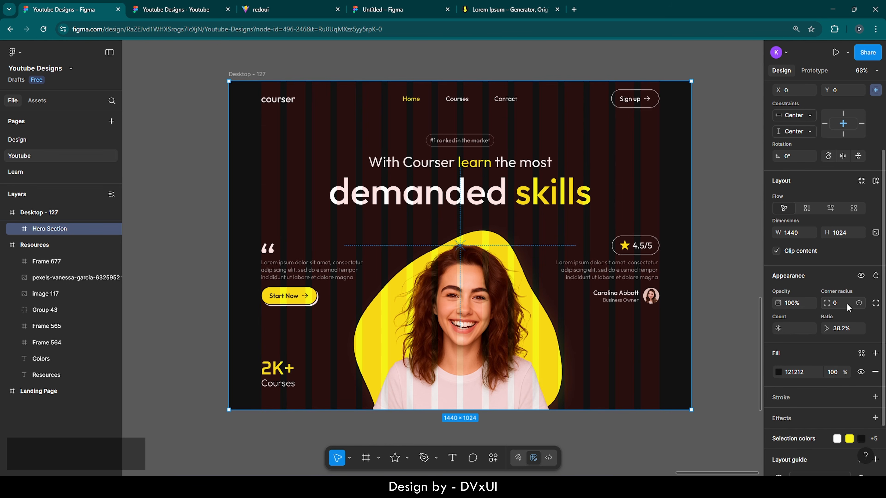
- Give Hero Section a 333 bottom-right corner radius, other corners square
left_click(876, 303)
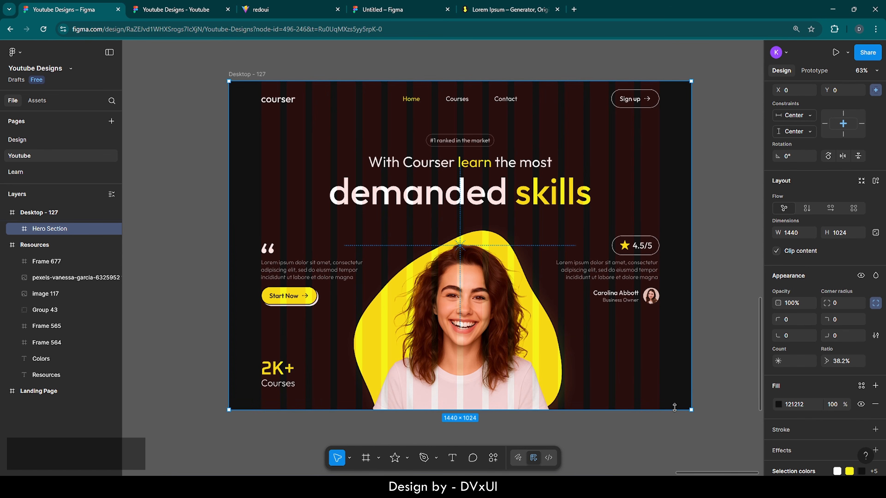
left_click(841, 334)
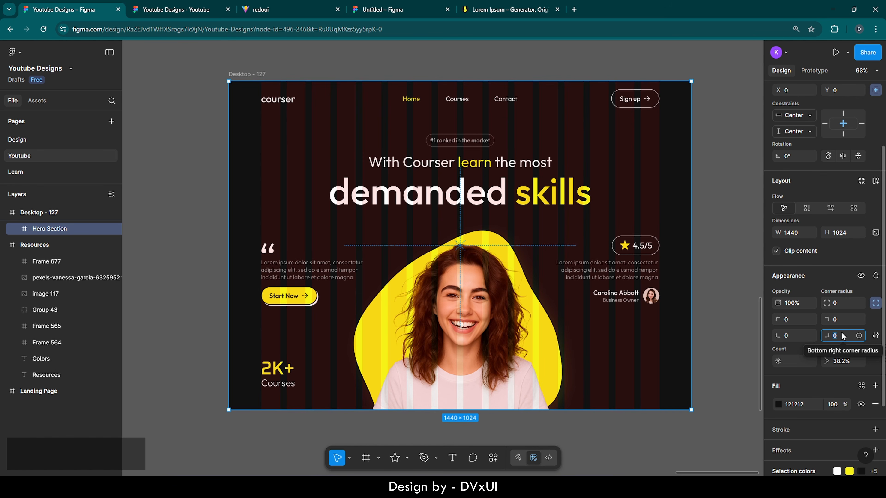
key("BackSpace")
type("333")
key("Return")
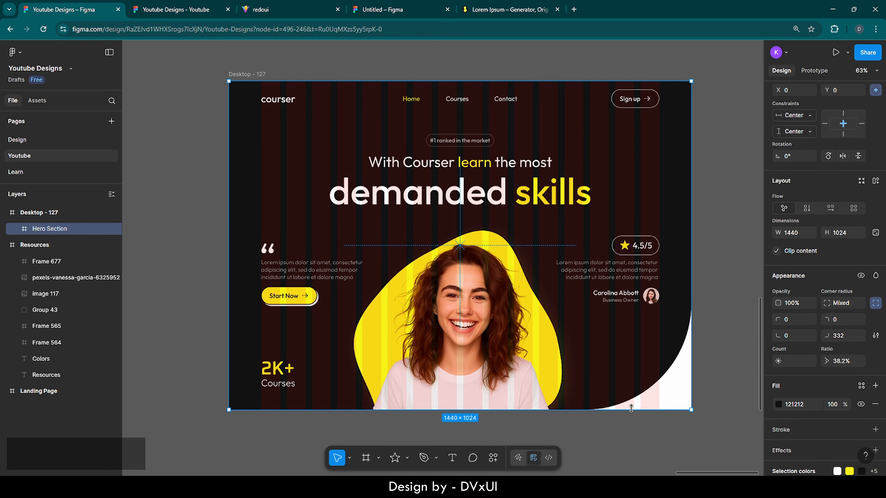
left_click(708, 427)
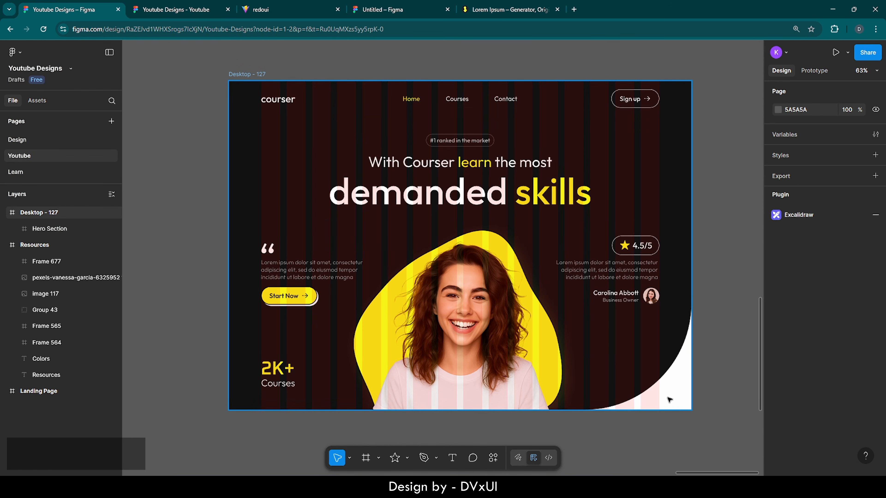
- Zoom in on the hero's curved bottom-right corner
scroll(697, 413, "up", 10)
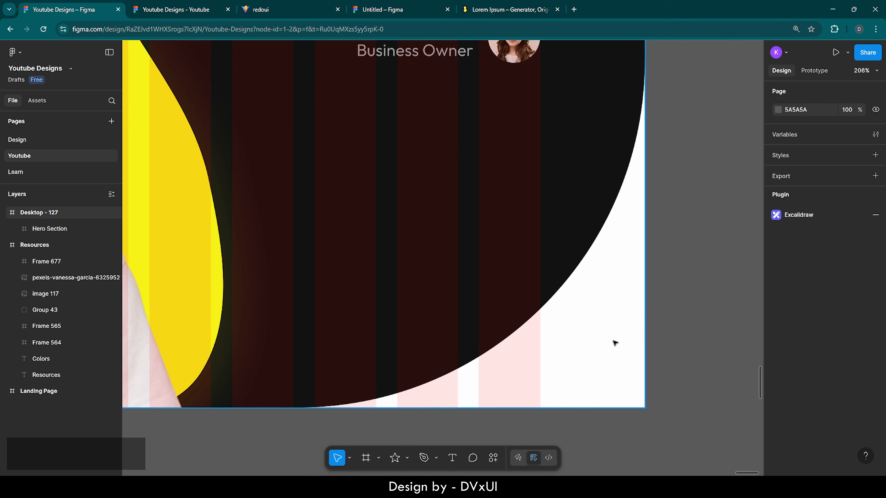
- Add a new frame with a black stroke, moved out to the top level as Frame 710
key("f")
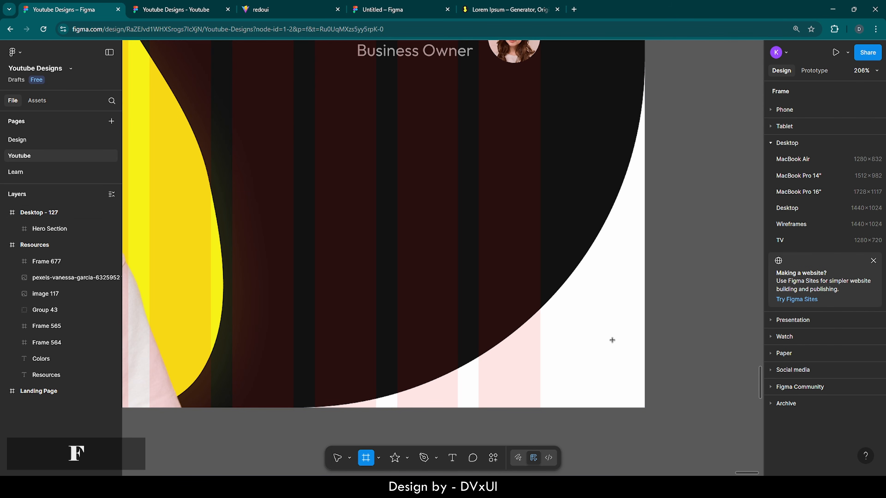
left_click(580, 334)
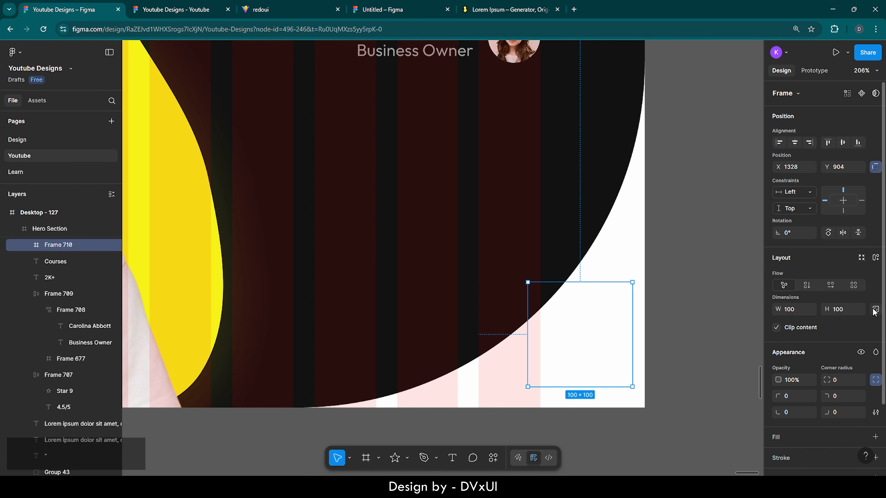
scroll(824, 345, "down", 3)
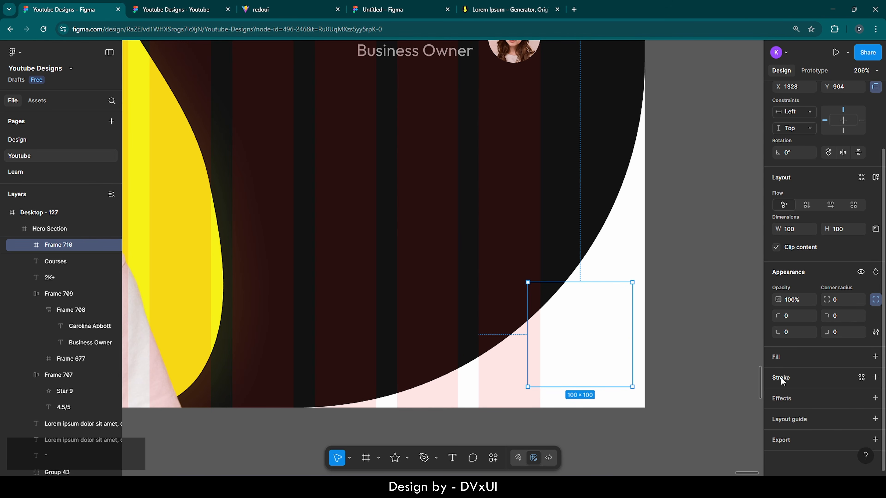
left_click(780, 377)
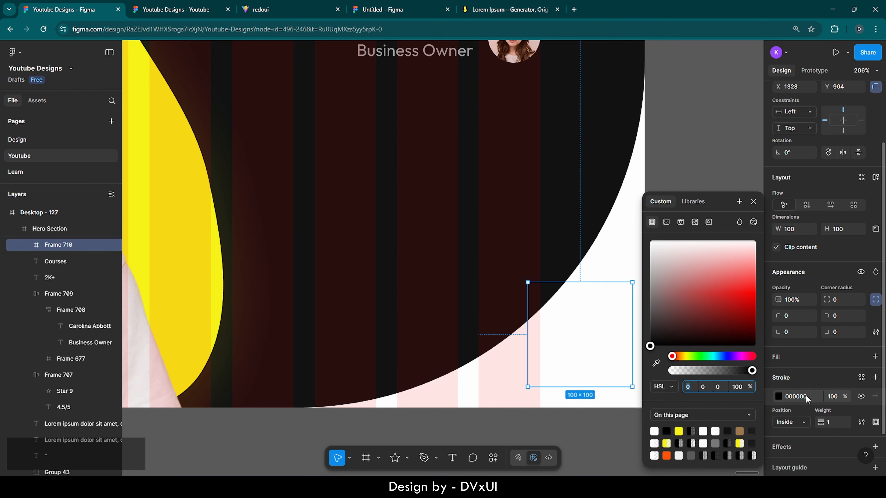
left_click(632, 265)
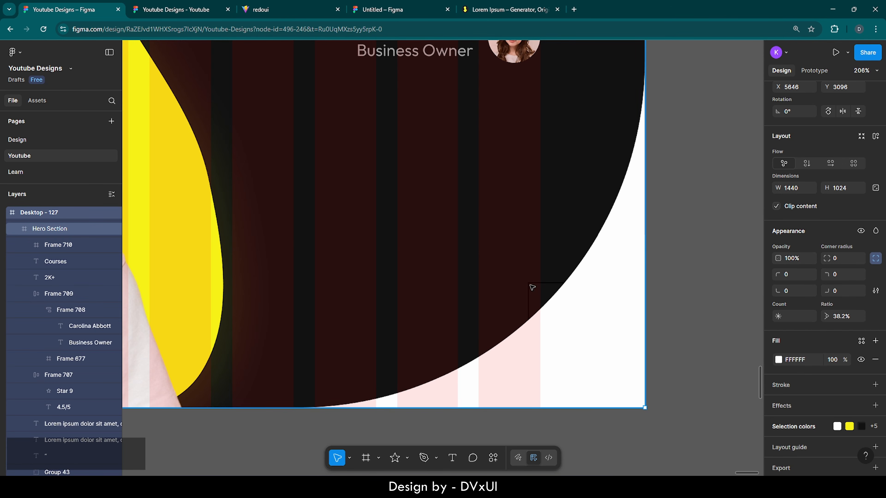
left_click(546, 287)
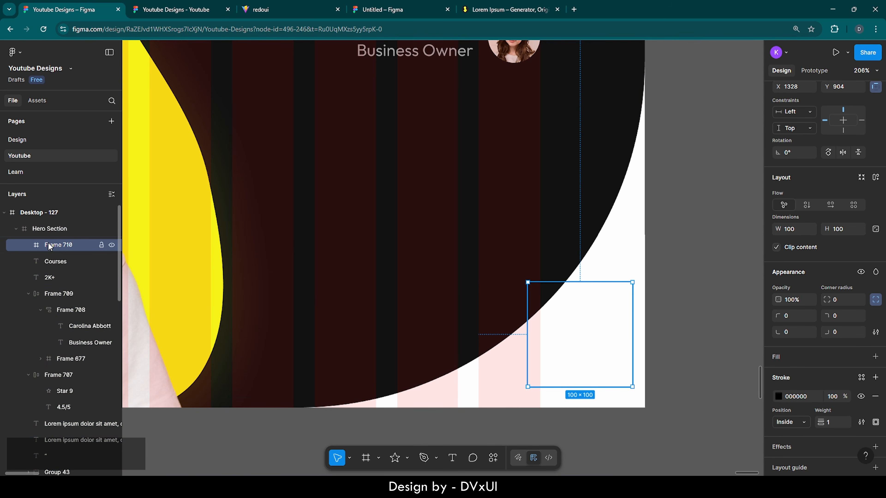
left_click_drag(48, 243, 39, 211)
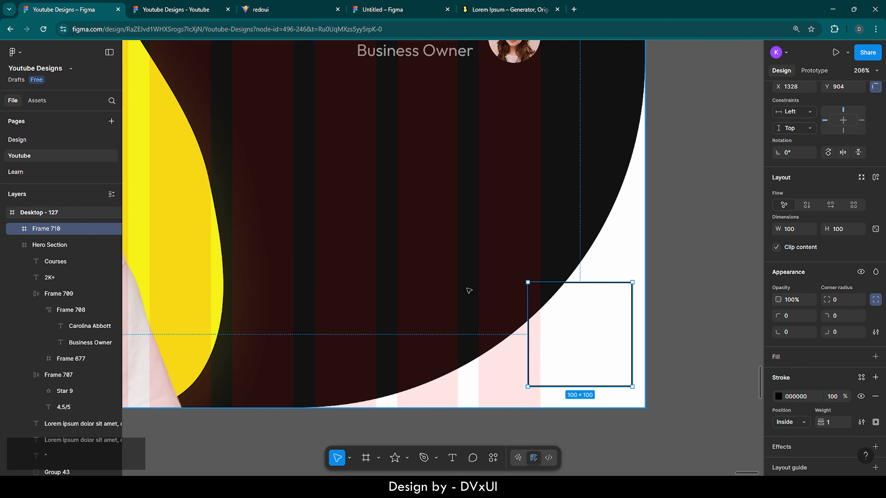
- Resize Frame 710 to 48×72 and round its corners into a pill
left_click_drag(527, 334, 569, 334)
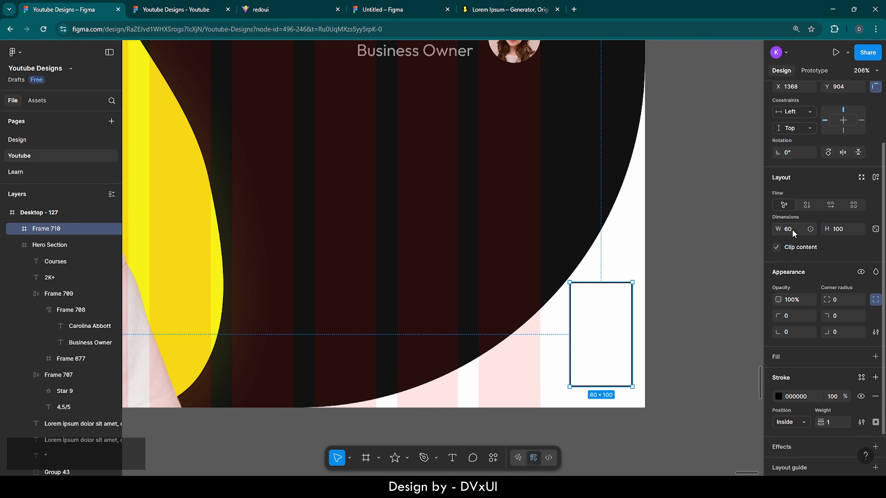
key("BackSpace")
type("48")
key("Return")
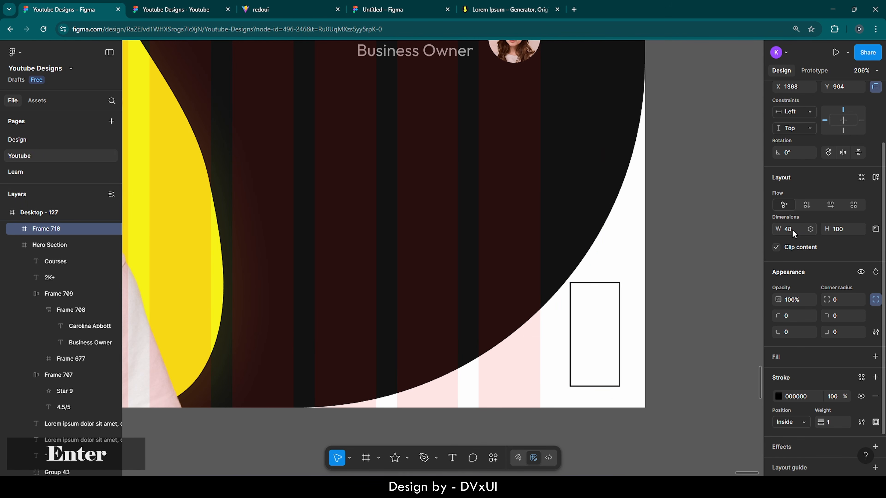
double_click(839, 231)
key("BackSpace")
type("72")
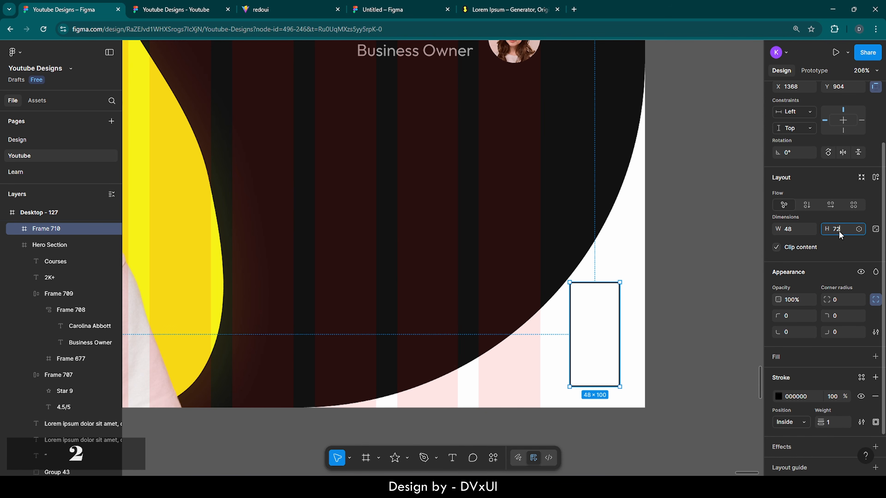
key("Return")
left_click(840, 299)
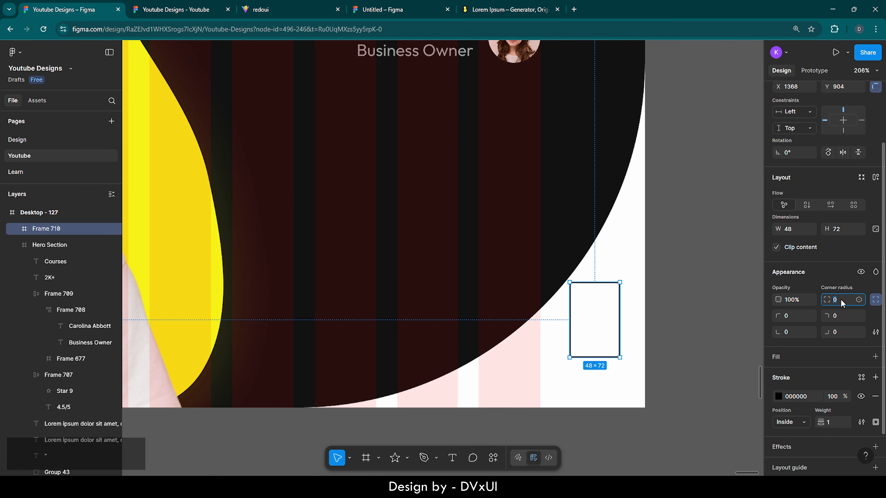
key("shift+Up")
key("shift+Up")
key("shift+Up")
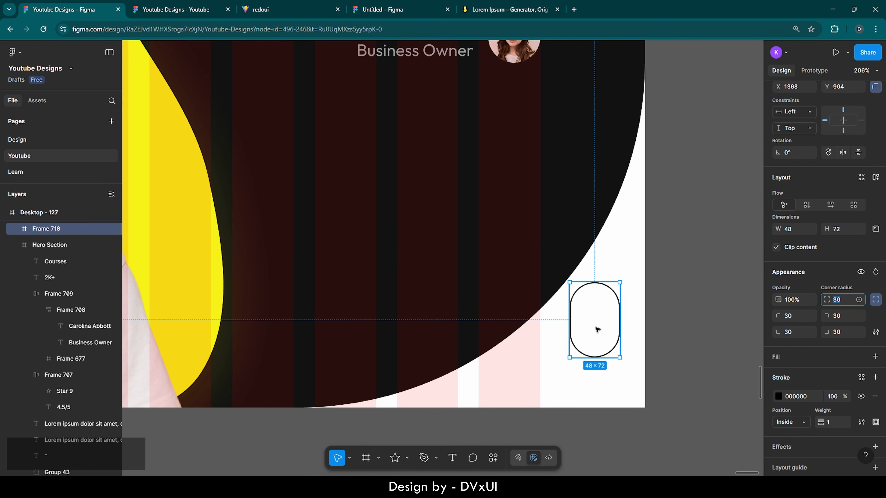
- Position the pill 28 from Desktop - 127's bottom-right corner
left_click_drag(595, 322, 592, 351)
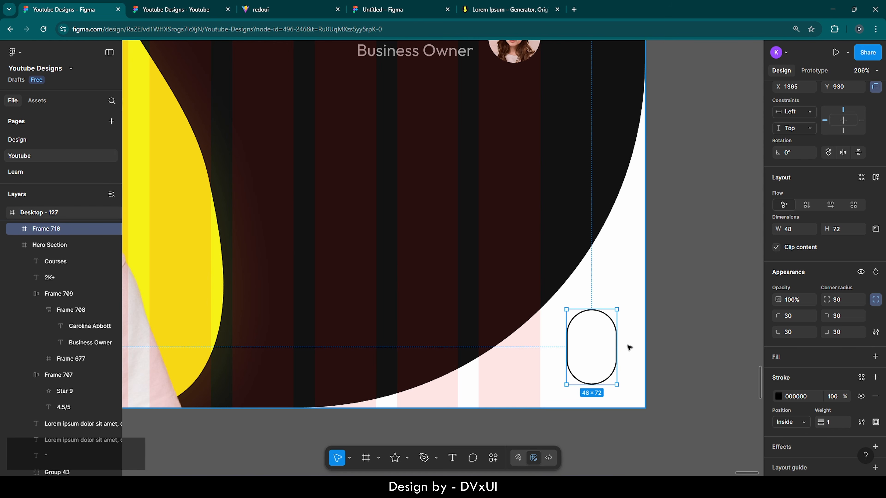
key("alt")
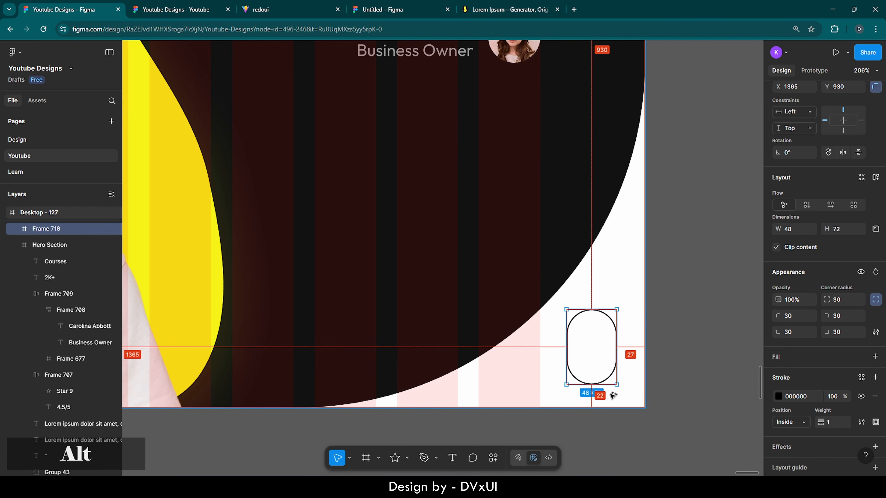
key("Left")
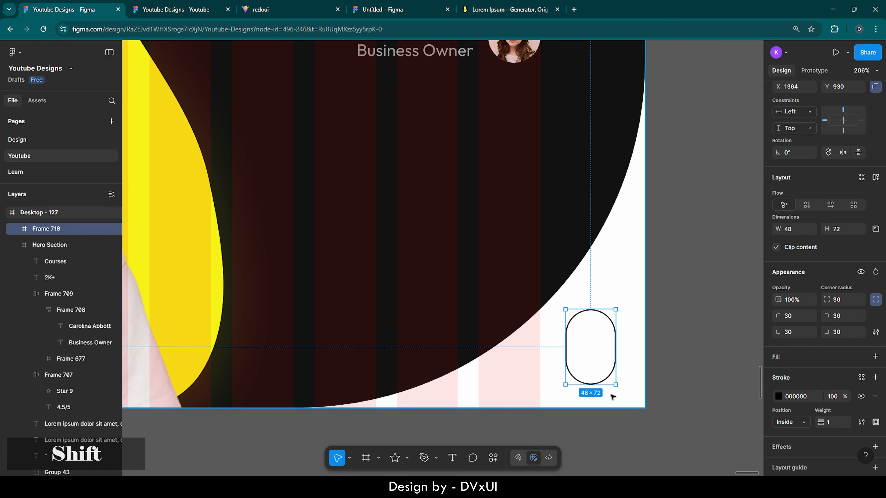
key("shift+Up")
key("alt")
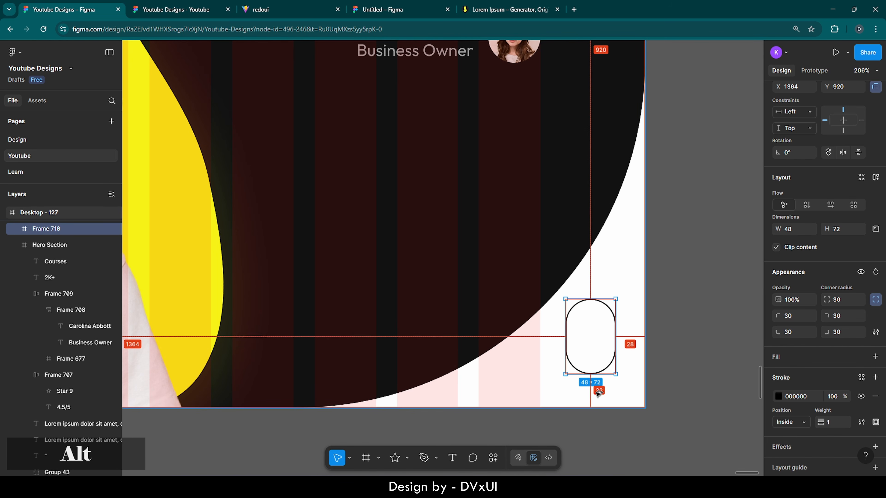
key("Down")
key("Down")
key("Down")
key("Down")
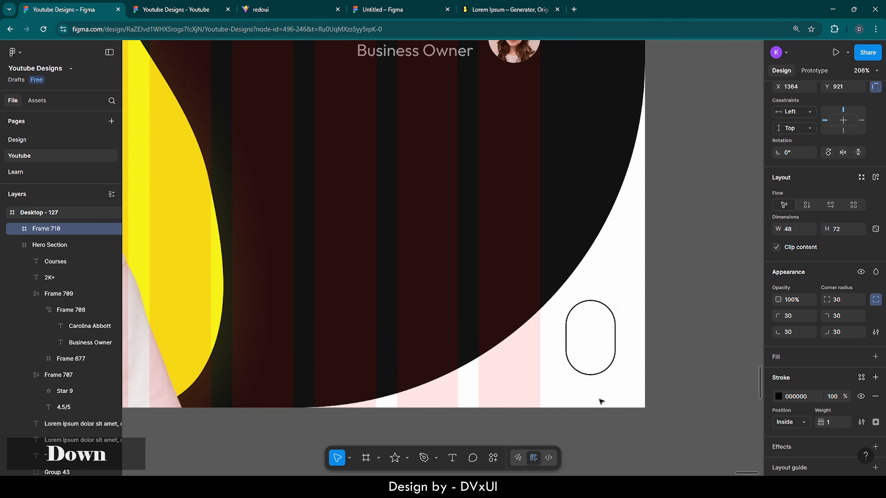
key("alt")
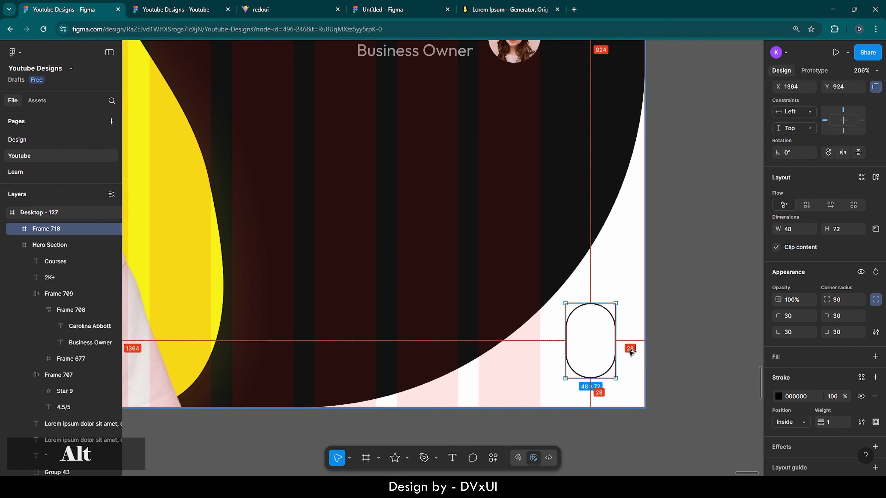
left_click(655, 354)
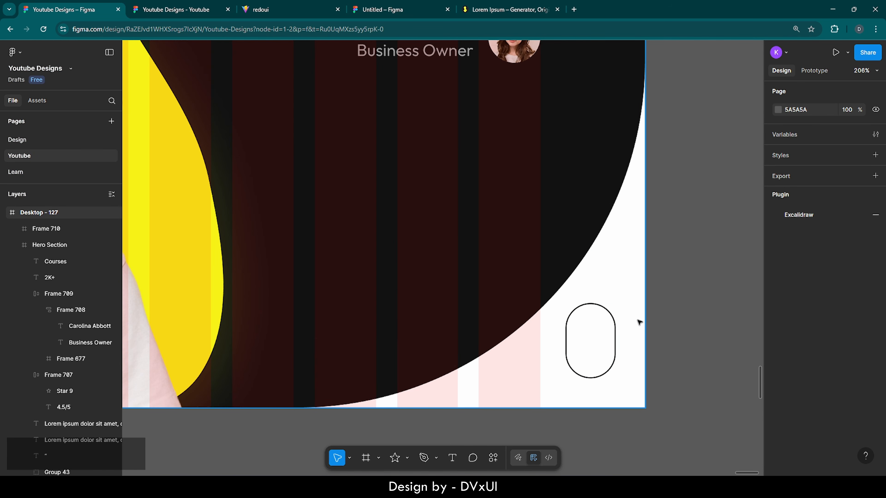
scroll(638, 321, "up", 5)
scroll(639, 321, "down", 2)
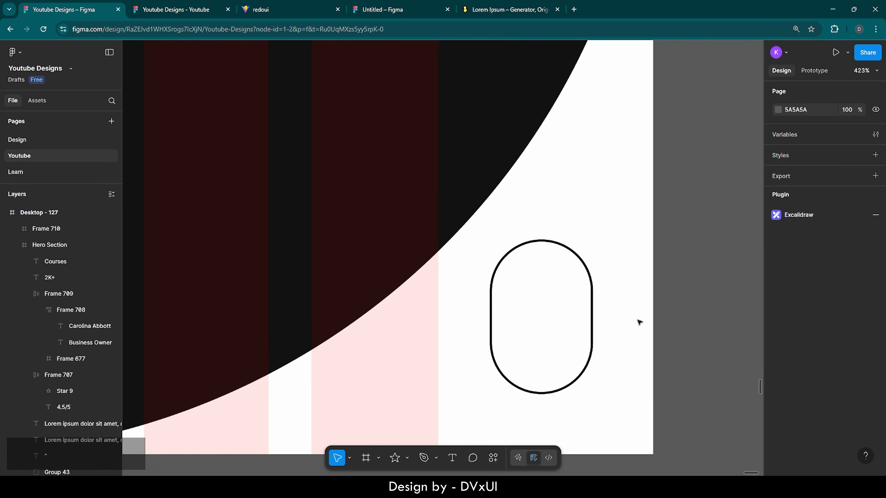
- Draw a short line inside the pill, rotated 90° to vertical, with a Center constraint
key("l")
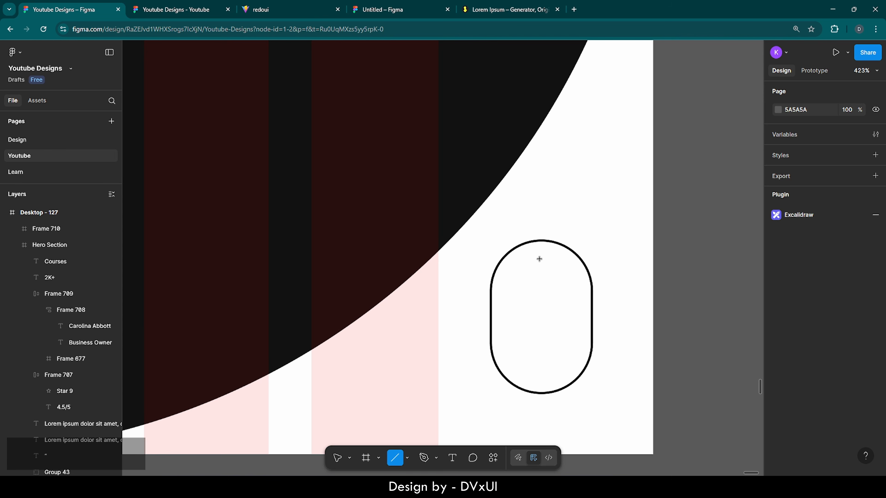
left_click_drag(539, 259, 541, 304)
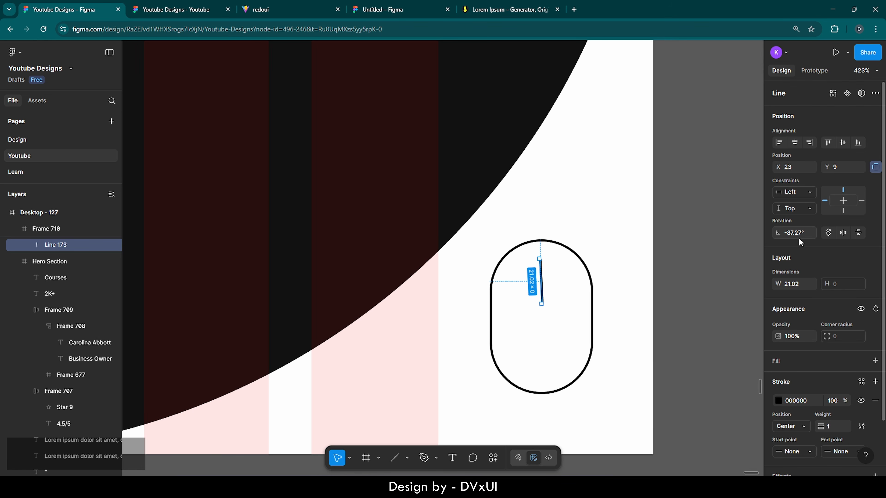
key("BackSpace")
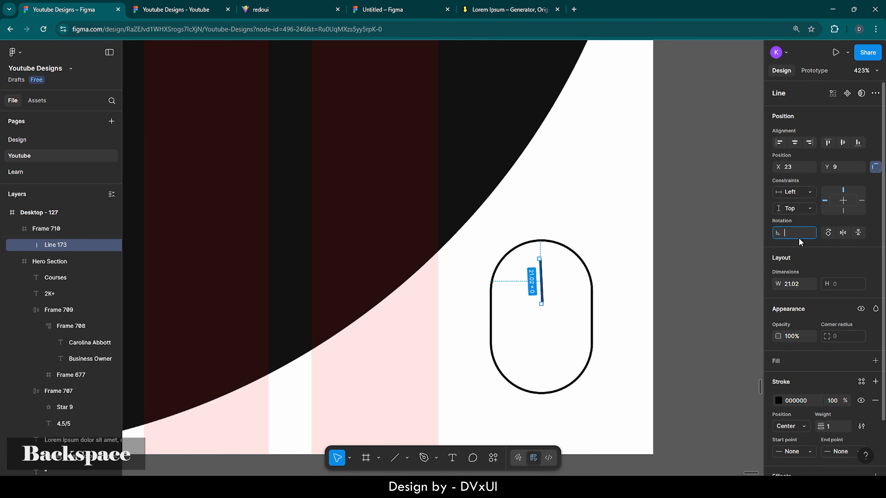
type("90")
key("Return")
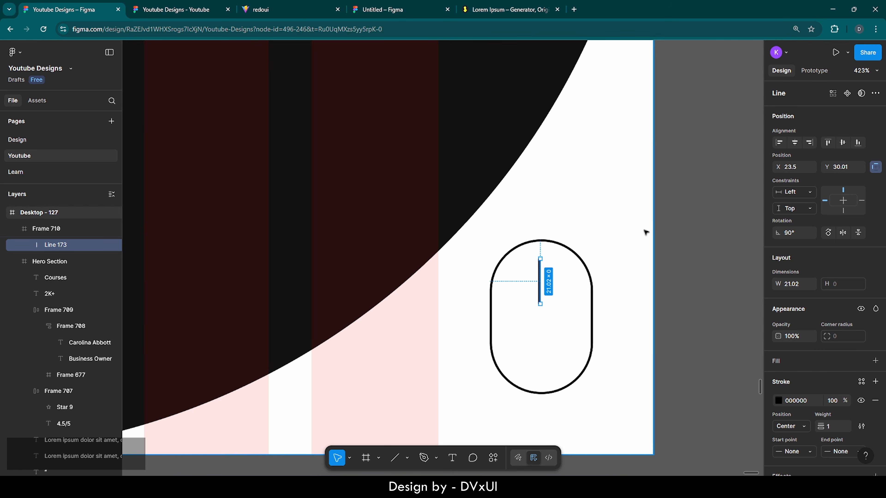
left_click(795, 142)
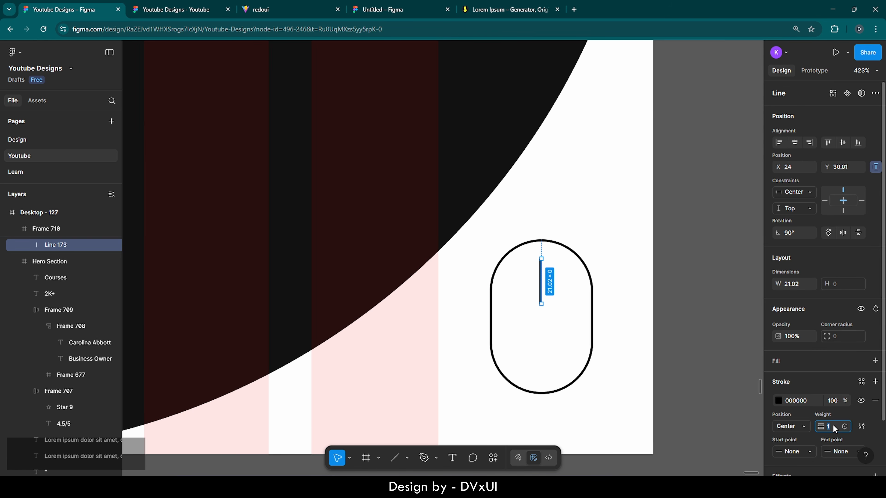
key("Return")
- Reselect the whole mouse shape, undoing an accidental move of the desktop frame
left_click(593, 311)
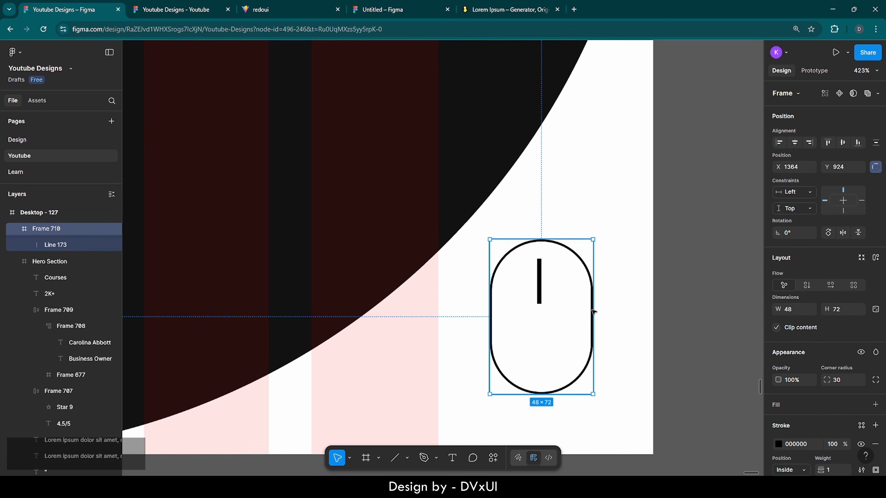
left_click(563, 206)
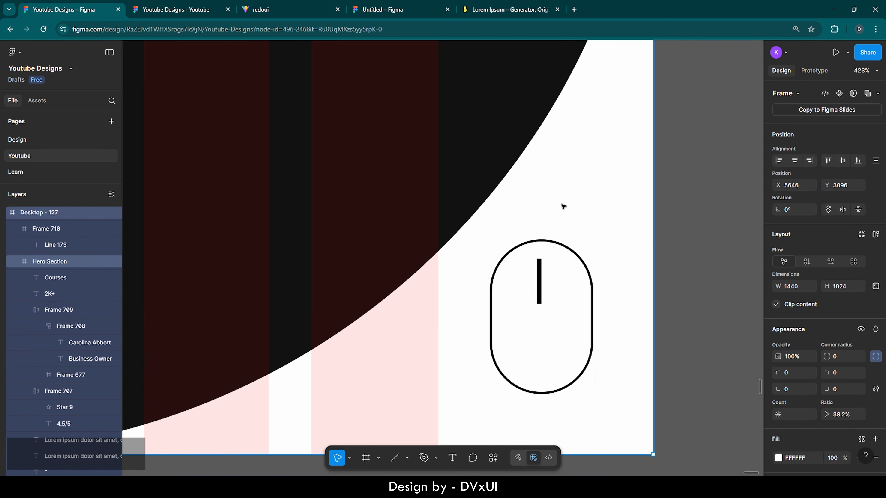
left_click_drag(564, 206, 588, 258)
key("ctrl+z")
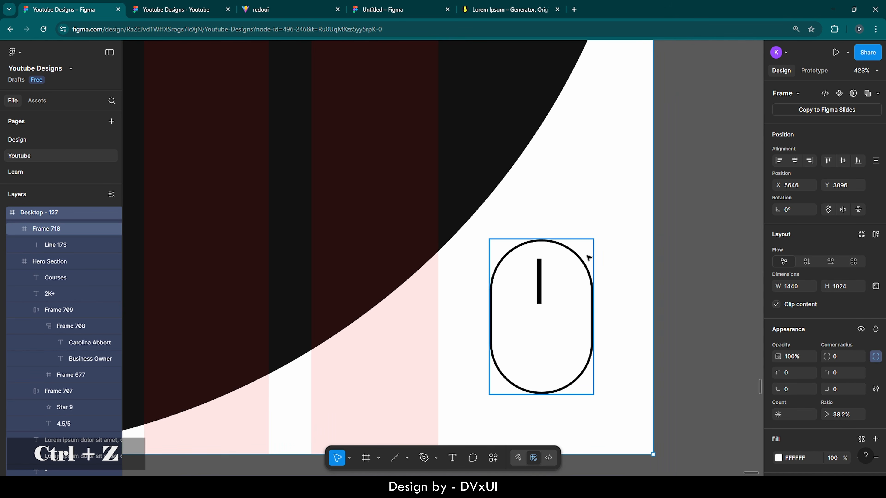
left_click(588, 257)
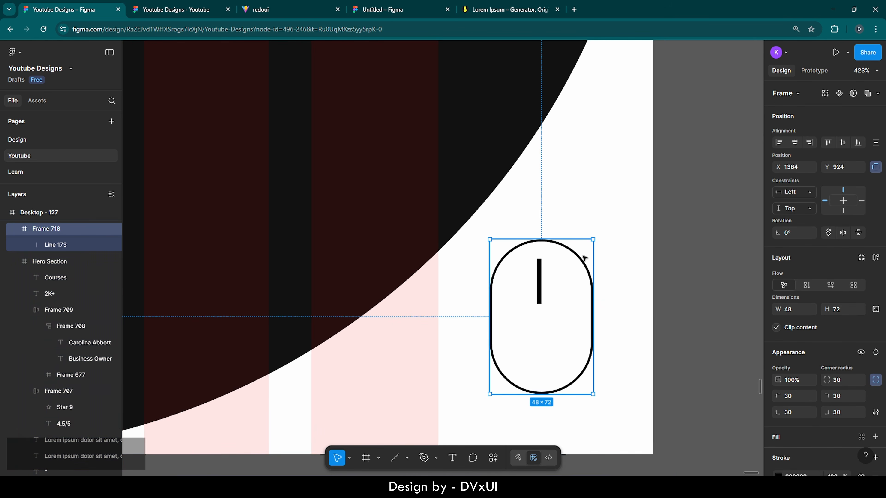
left_click(541, 269, "shift")
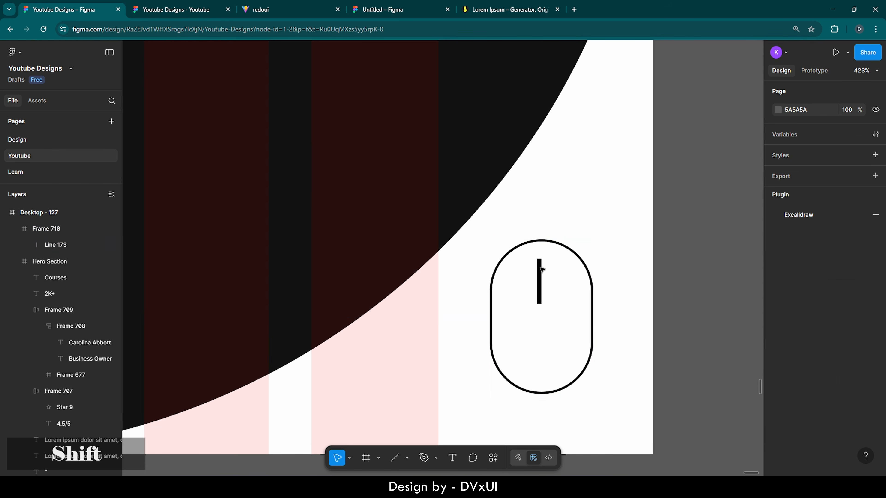
left_click(566, 258)
scroll(836, 366, "down", 3)
scroll(837, 370, "down", 3)
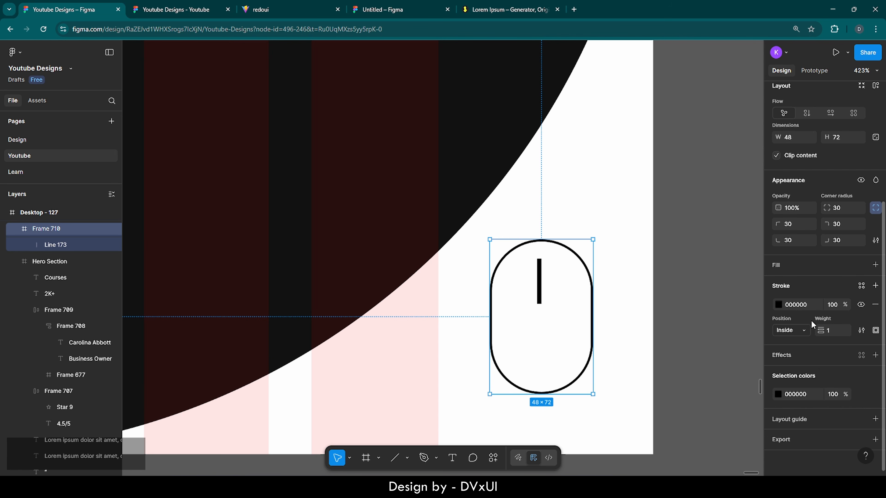
- Set the icon's shared black 000000 colour to 60% opacity
left_click(791, 395)
left_click(832, 395)
type("60")
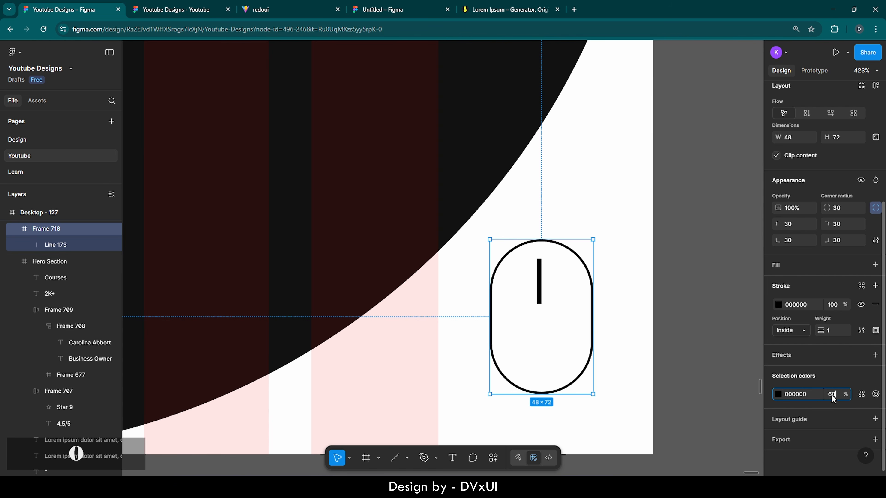
key("Return")
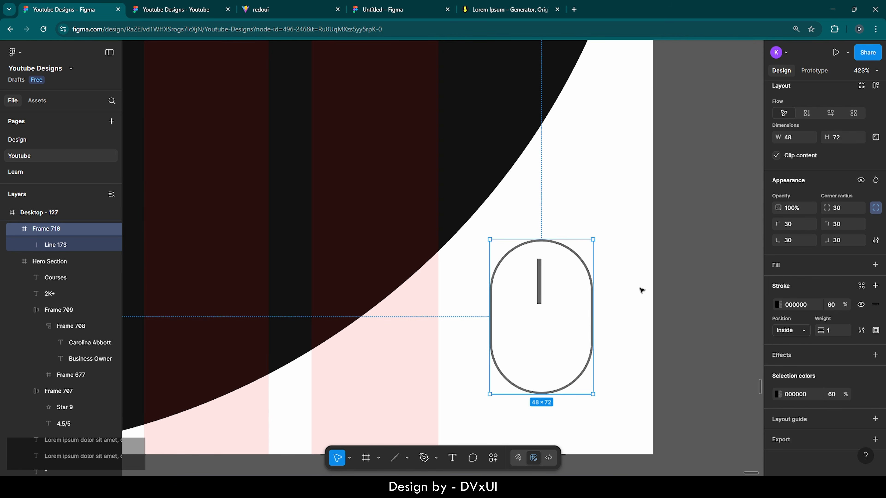
- Add a light grey EBEBEB fill to the mouse shape
left_click(777, 266)
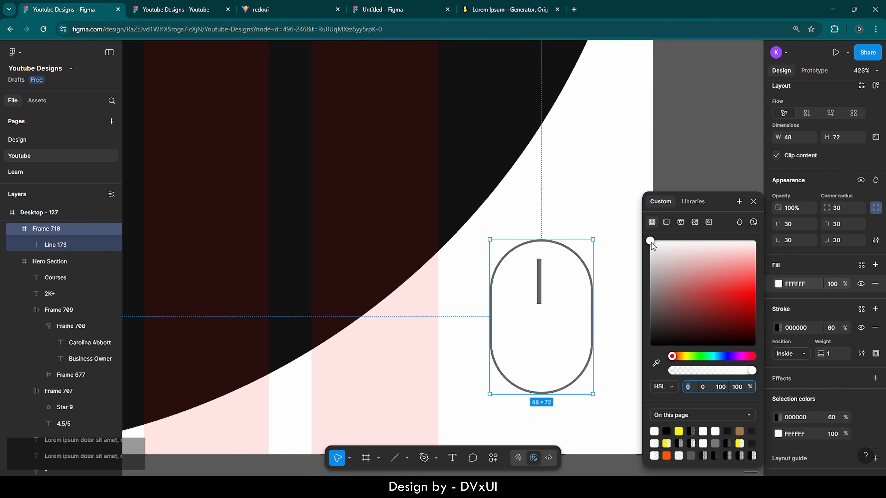
left_click_drag(650, 242, 649, 253)
left_click(619, 207)
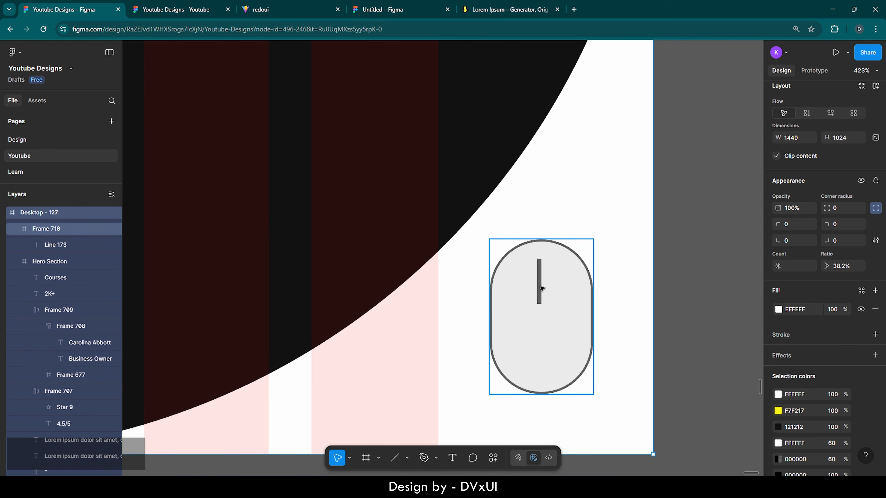
scroll(541, 288, "up", 5)
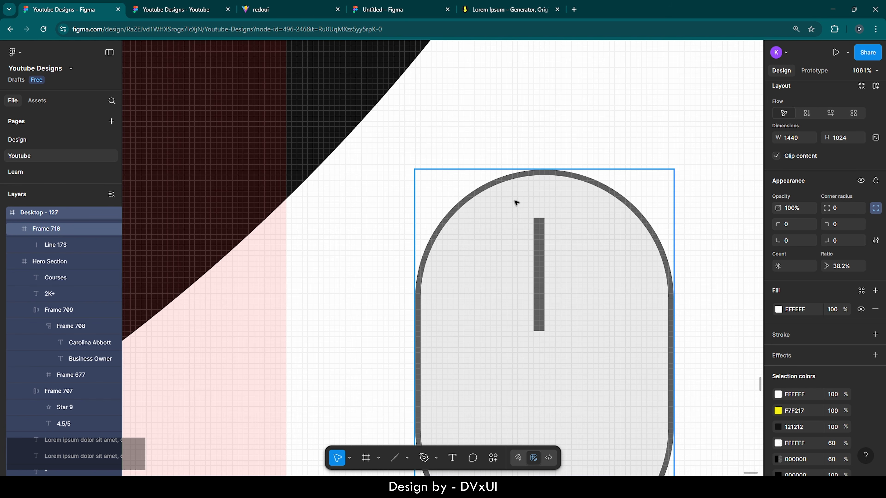
- Change Line 173's X position from 24 to 24.5 to centre it in the pill
double_click(538, 251)
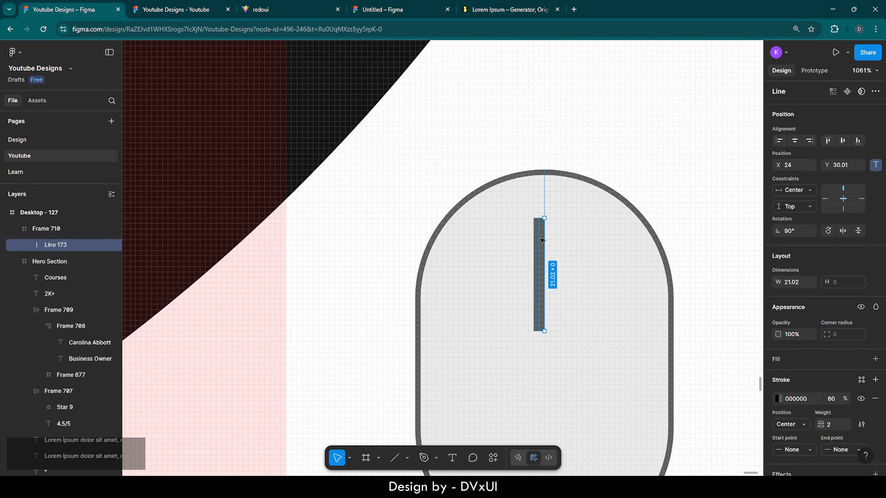
left_click(795, 166)
type(".5")
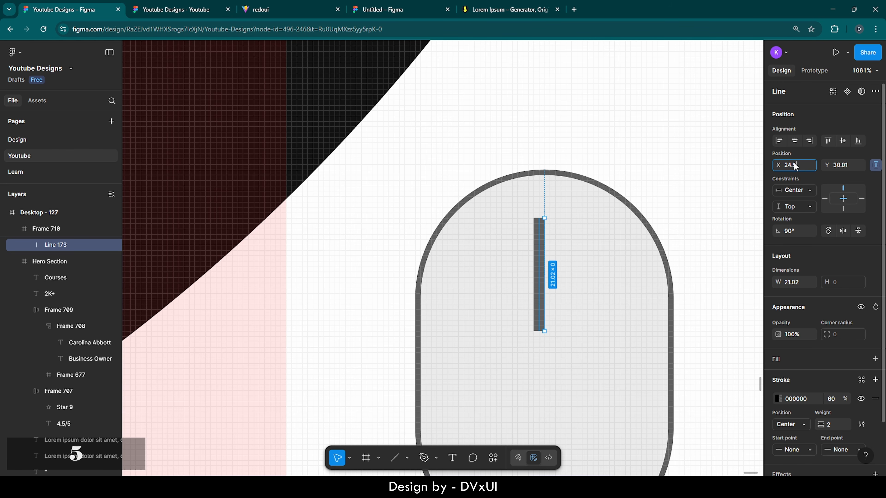
key("Return")
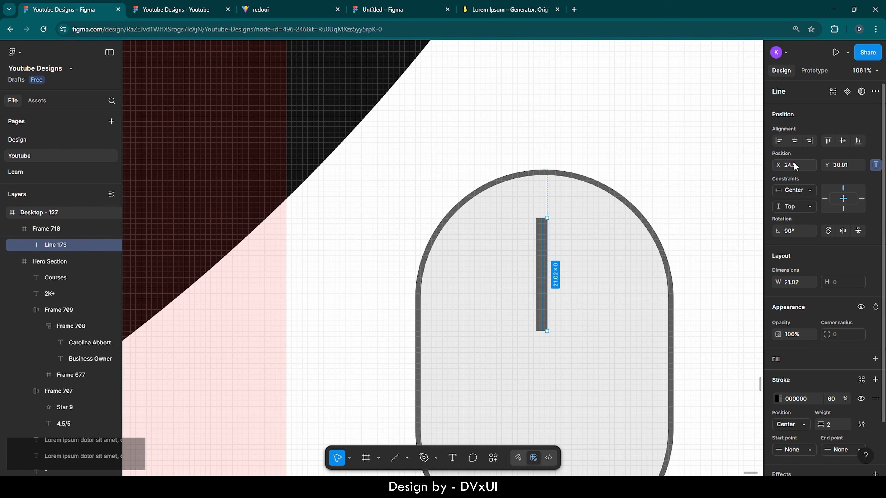
left_click(591, 142)
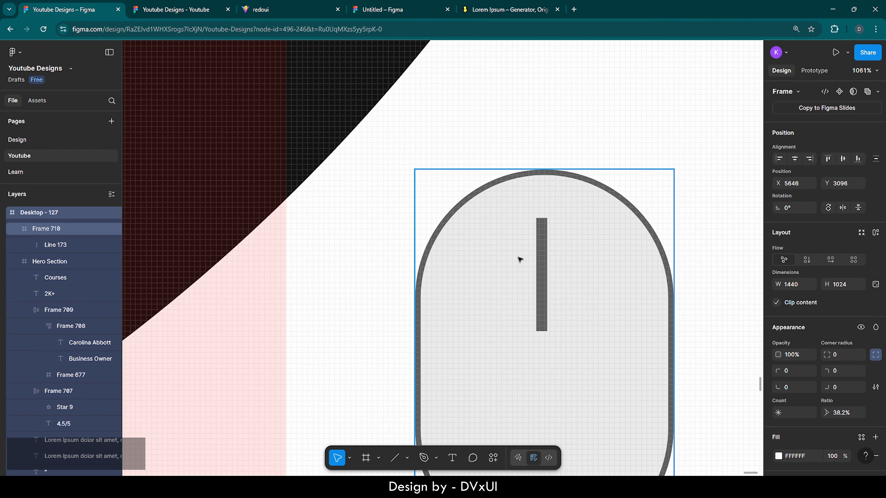
- Set the stroke weight of the Frame 710 mouse icon outline to 2
left_click(625, 142)
scroll(625, 142, "down", 10)
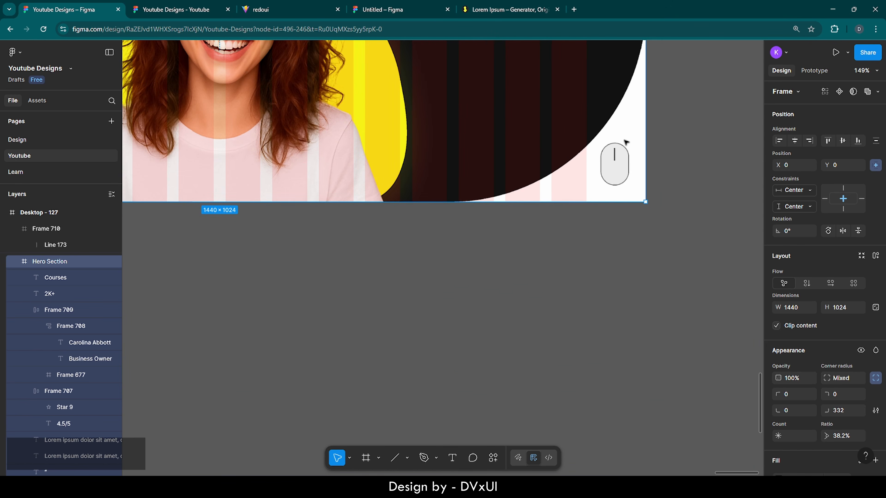
scroll(625, 142, "down", 5)
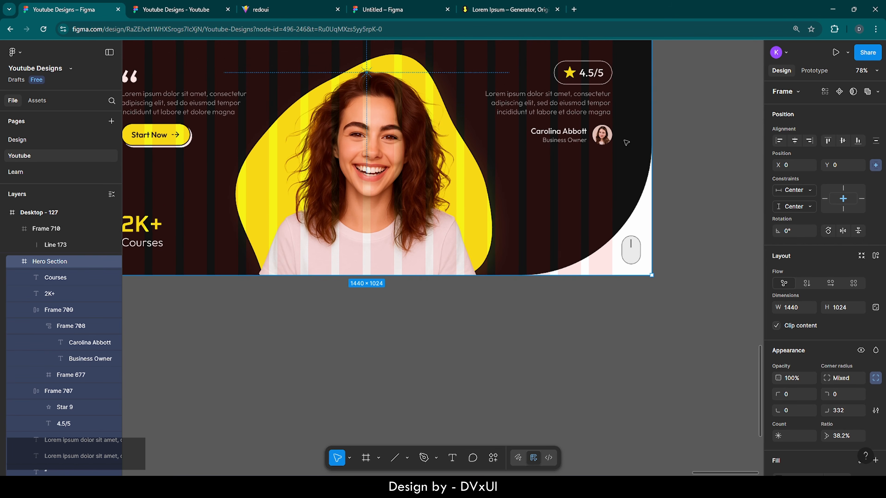
scroll(626, 142, "up", 5)
scroll(625, 143, "down", 2)
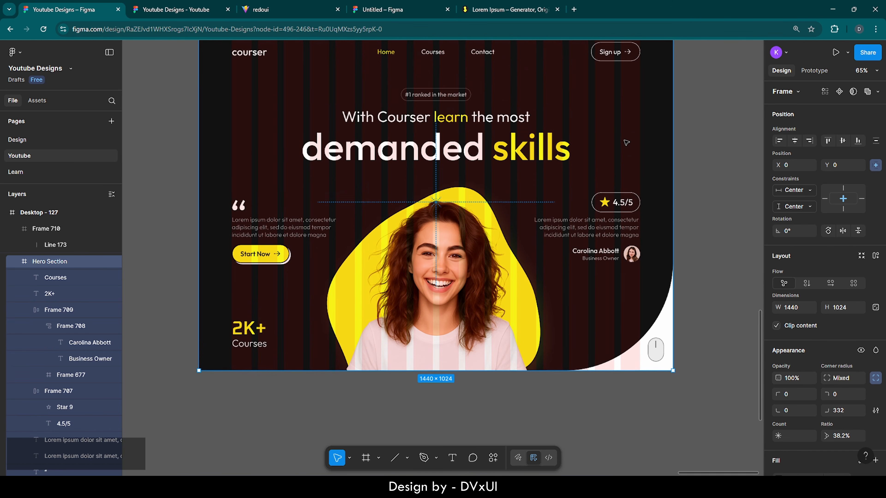
scroll(625, 143, "up", 2)
scroll(646, 171, "left", 1)
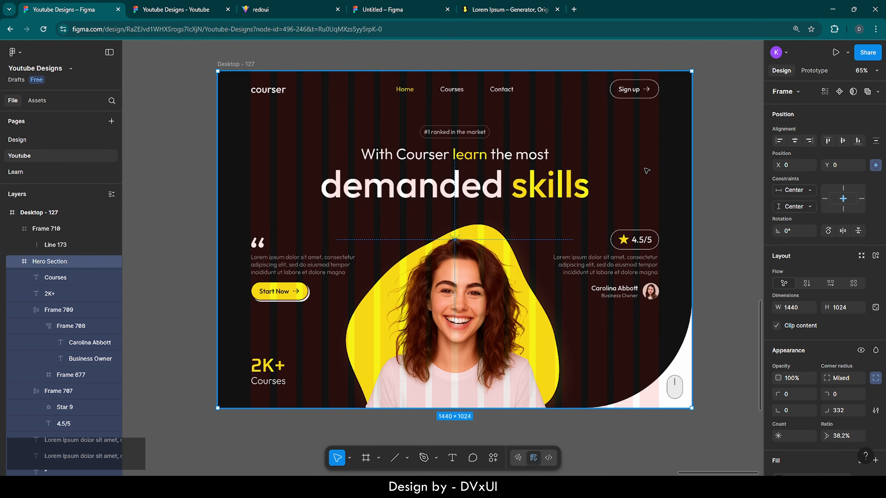
left_click(674, 387)
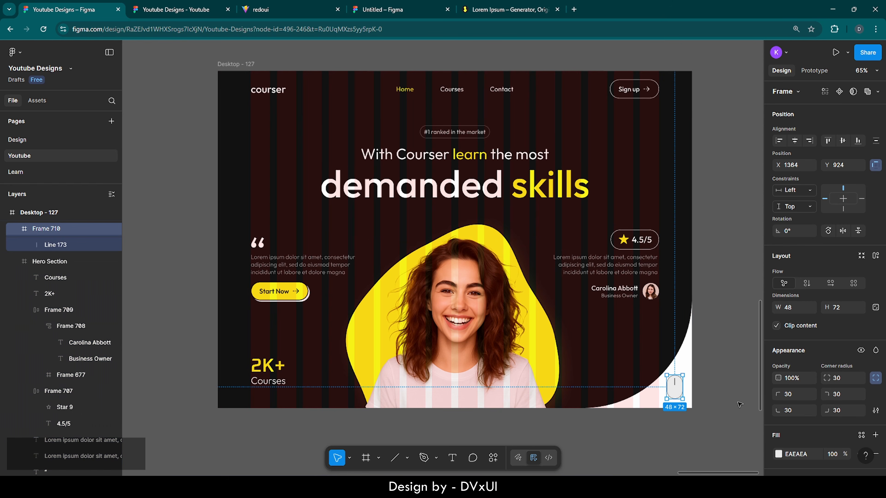
scroll(806, 412, "down", 5)
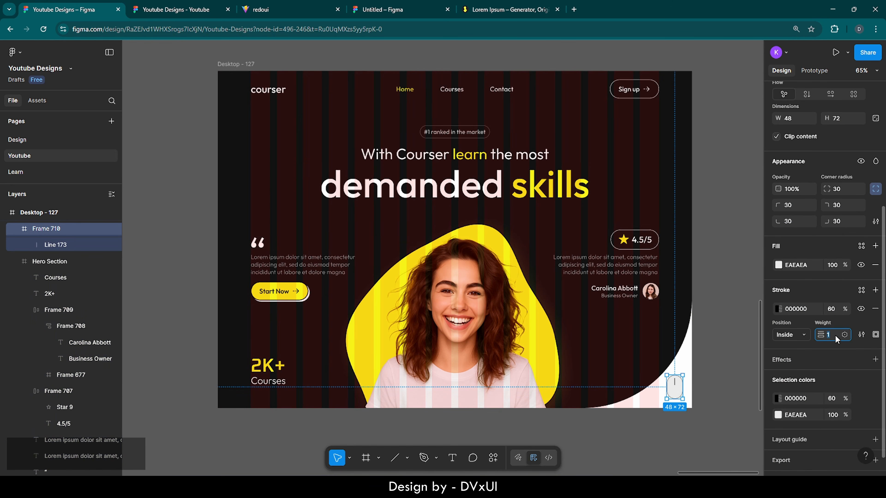
type("2")
key("Return")
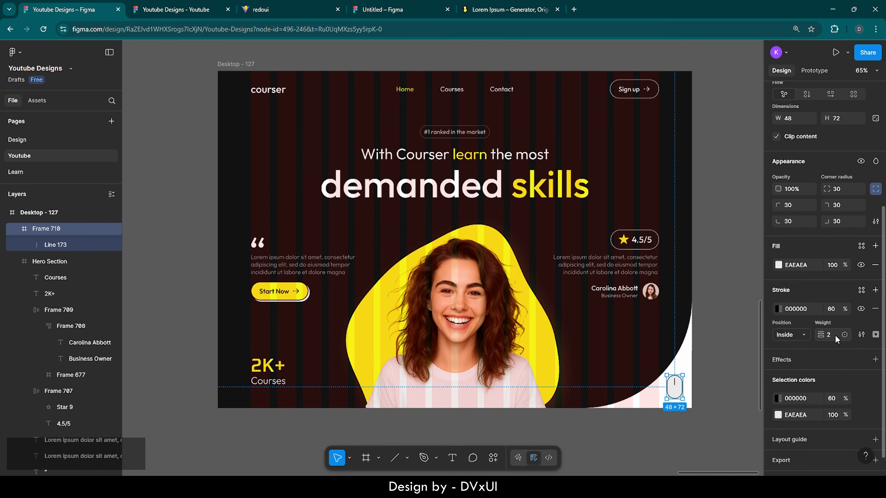
left_click(721, 337)
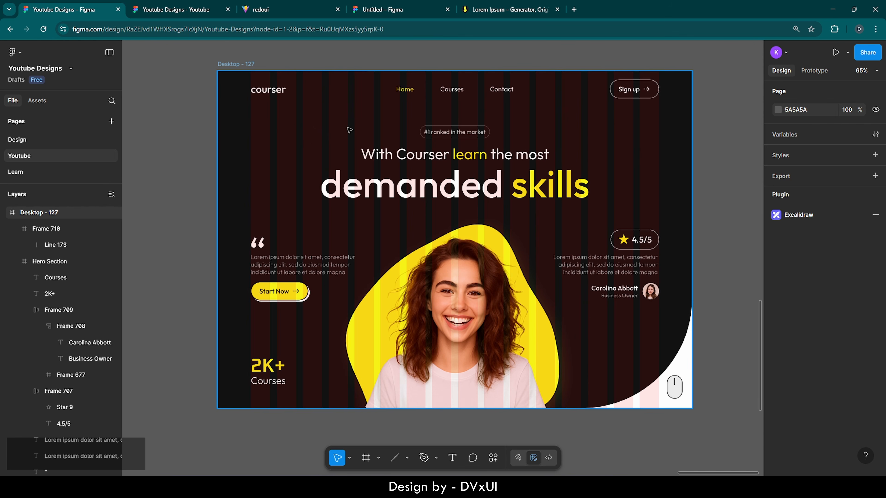
- Hide the hero frame's 16-column layout guide and scroll down to the empty canvas below
left_click(34, 260)
scroll(826, 363, "down", 5)
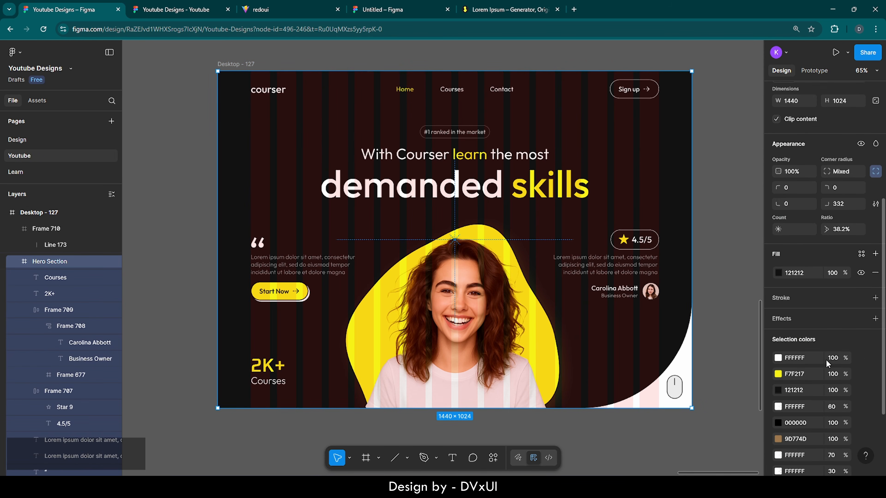
scroll(827, 363, "down", 3)
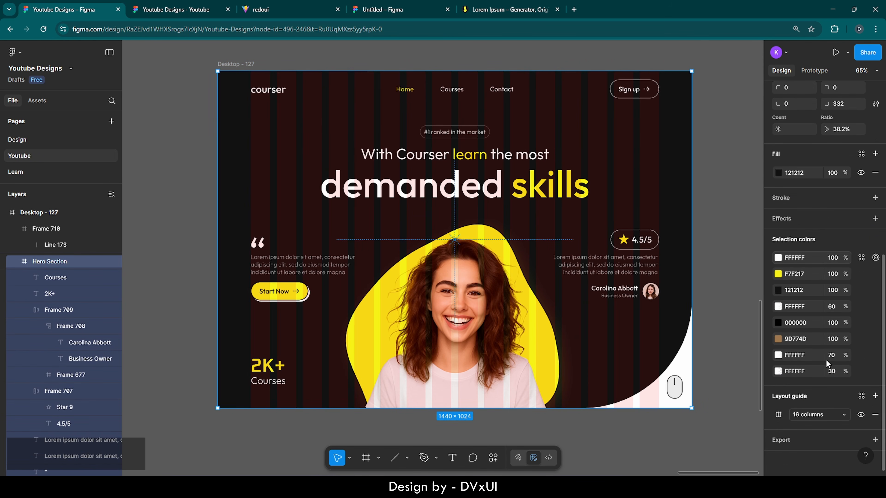
left_click(860, 416)
left_click(502, 426)
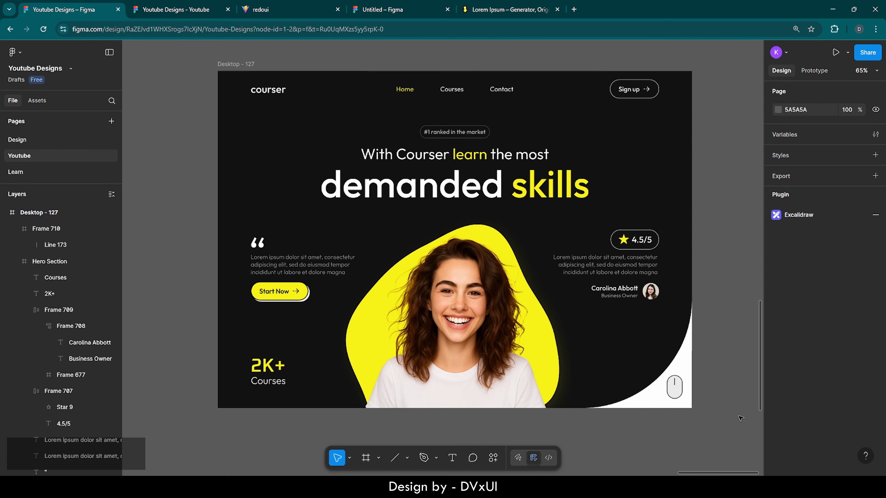
scroll(706, 423, "down", 1)
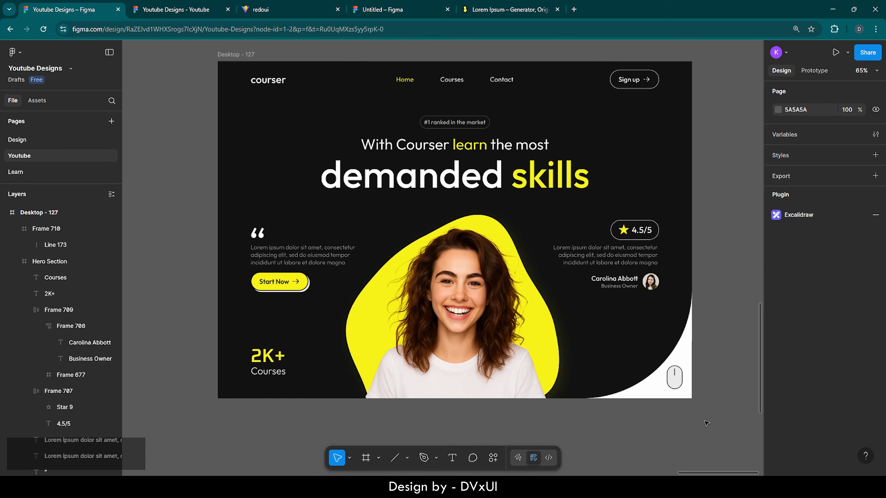
scroll(706, 423, "down", 5)
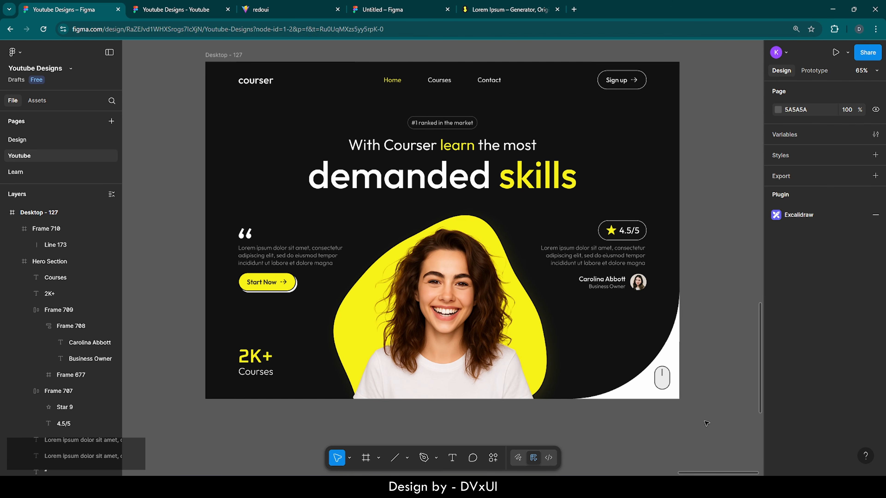
scroll(706, 423, "down", 5)
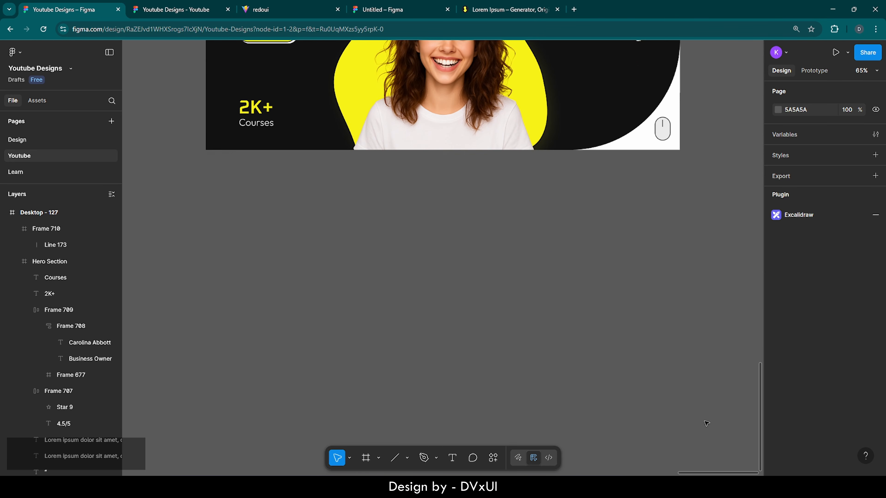
- Create a 1440×1024 Desktop frame below the hero and name it 'Sub Hero Section'
left_click(367, 457)
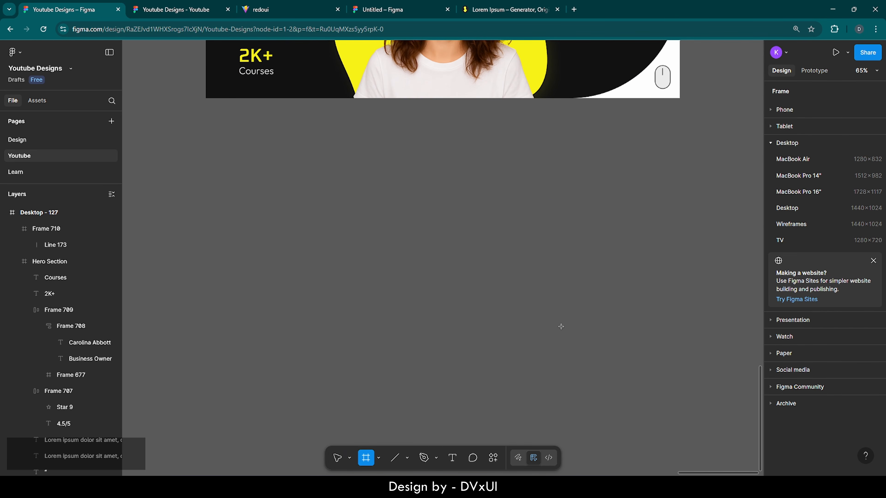
left_click(788, 208)
left_click_drag(573, 233, 275, 259)
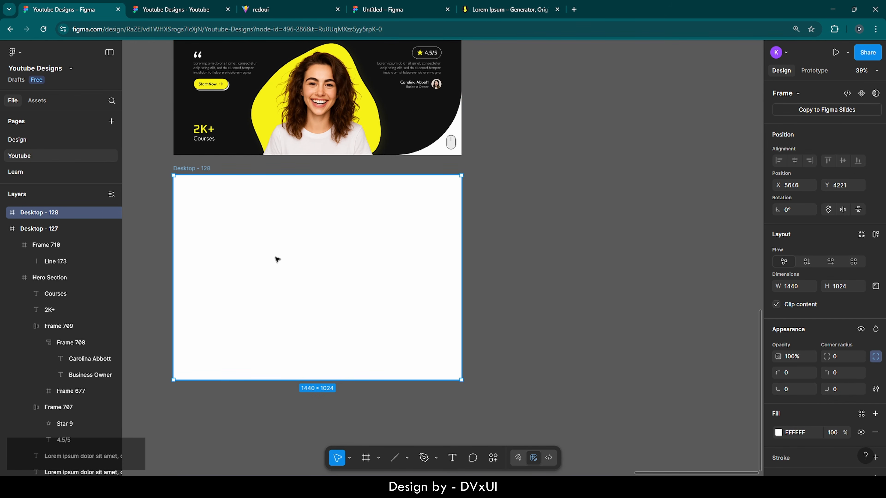
double_click(185, 168)
type("Su")
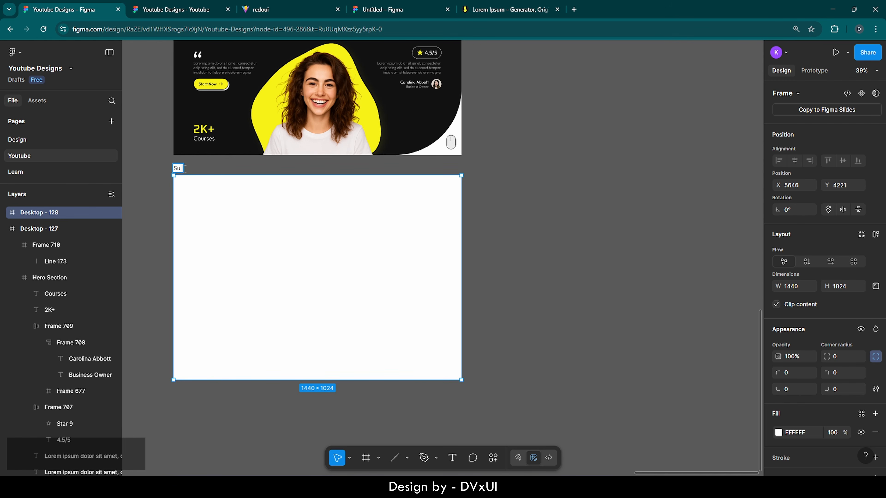
type("b Hero Section")
key("Return")
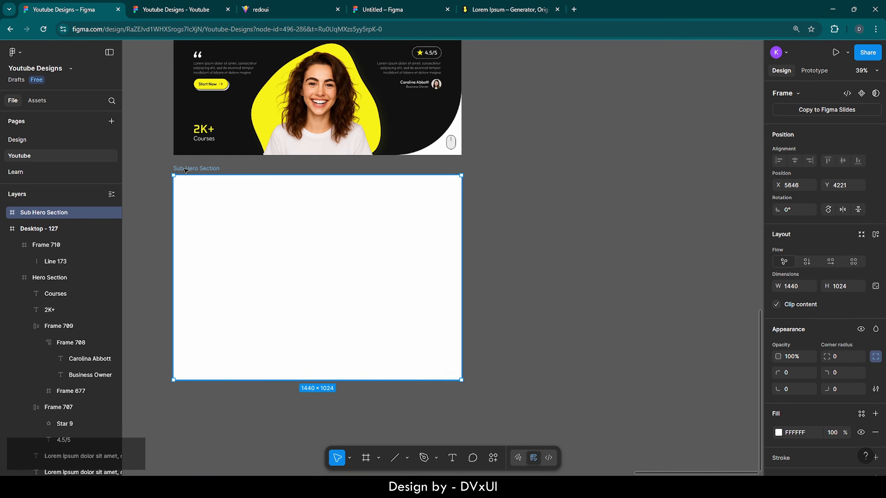
left_click(228, 173)
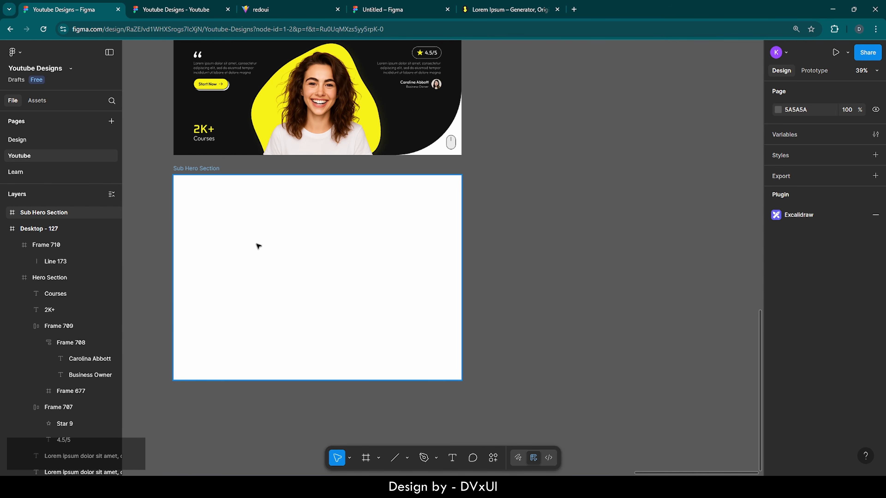
- Set the Sub Hero Section frame's height to 600 and zoom to fit it
scroll(259, 246, "left", 4)
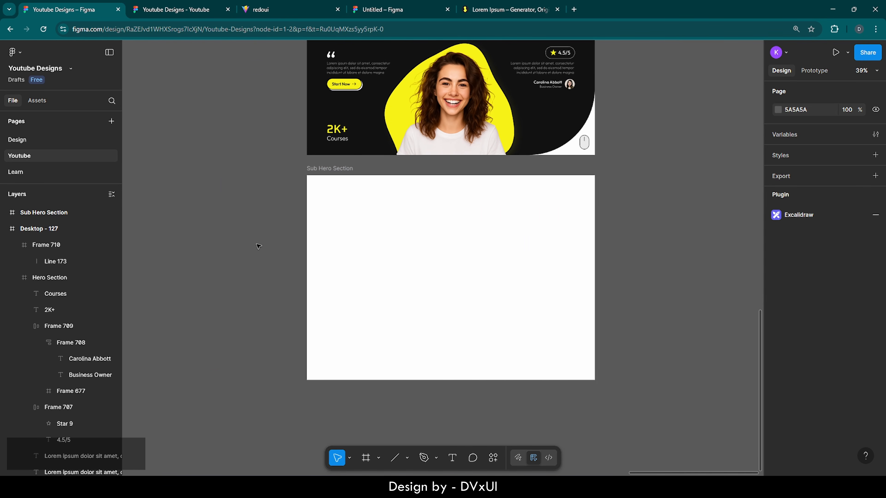
left_click(493, 236)
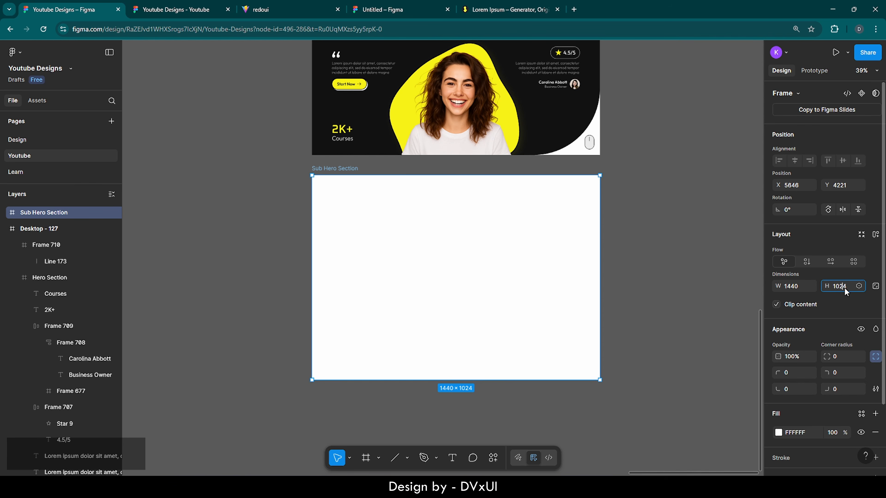
type("600")
key("Return")
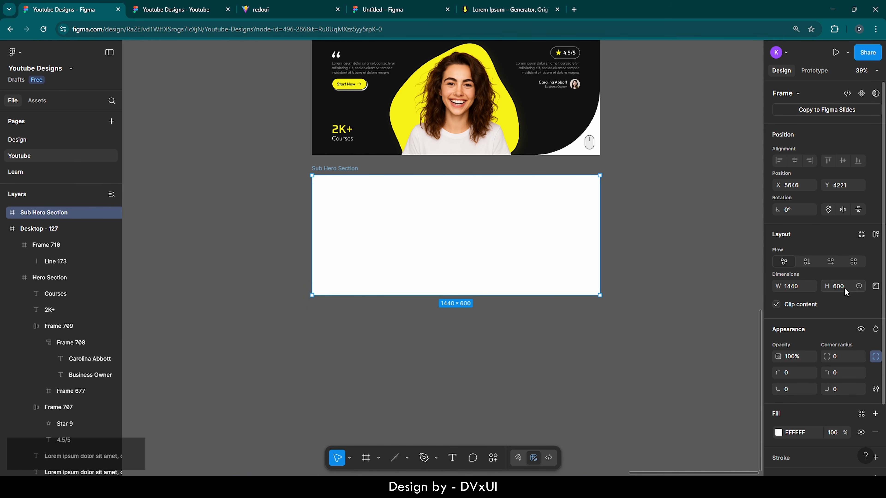
left_click(616, 211)
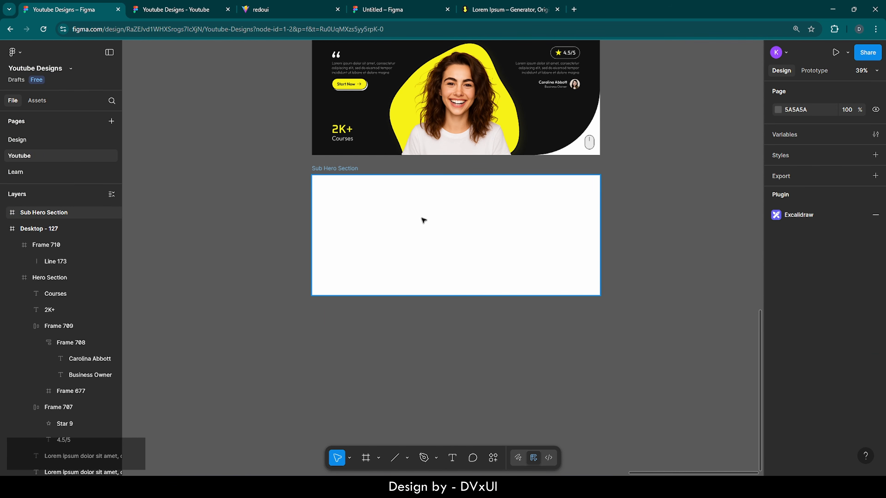
left_click(348, 169)
key("shift")
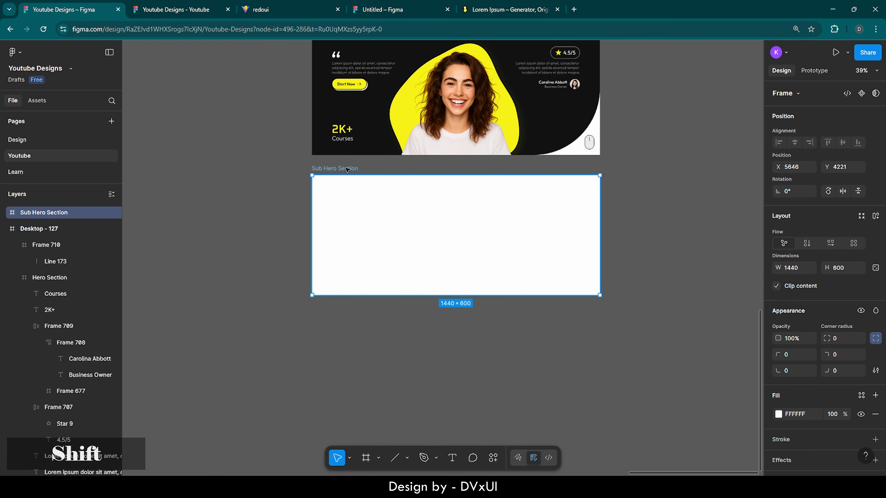
key("shift+2")
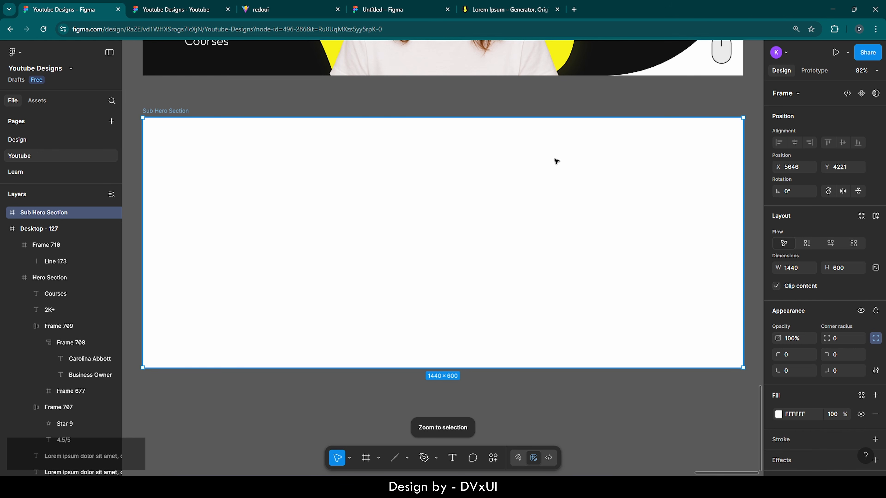
scroll(844, 340, "down", 2)
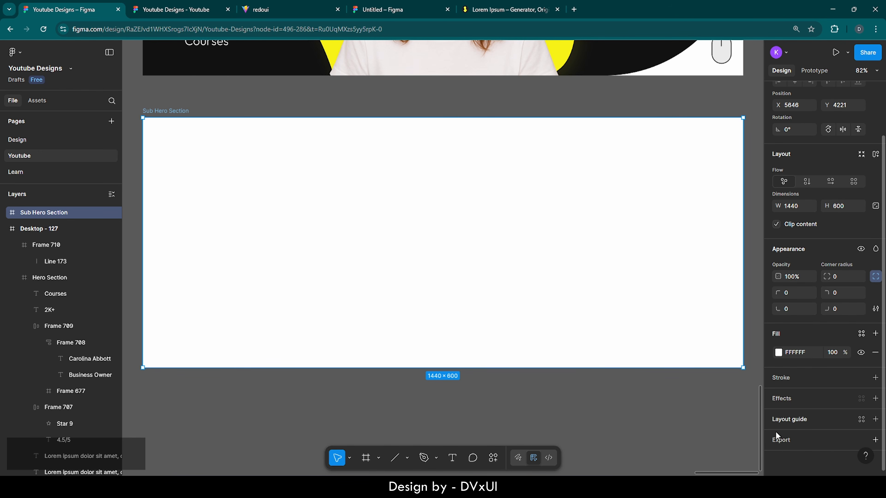
- Add a 16-column layout guide to Sub Hero Section with 100 margin and 20 gutter
left_click(786, 419)
left_click(667, 417)
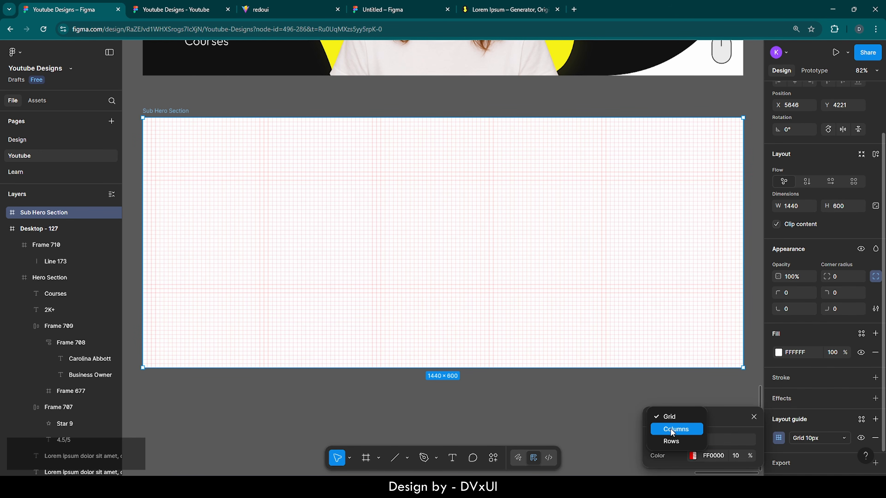
left_click(671, 428)
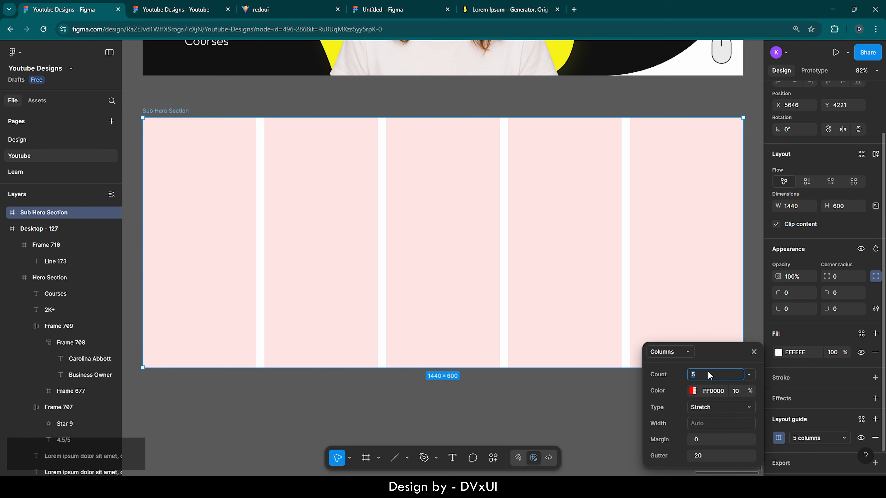
type("16")
key("Return")
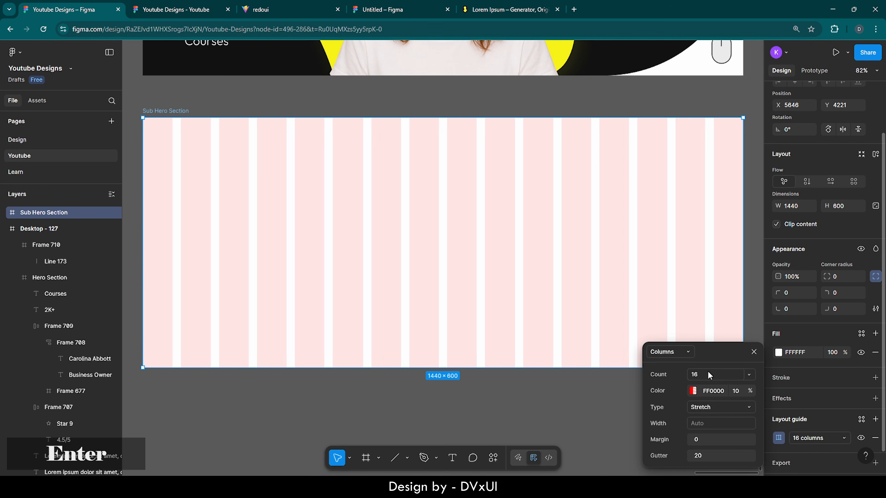
left_click(707, 438)
type("100")
key("Return")
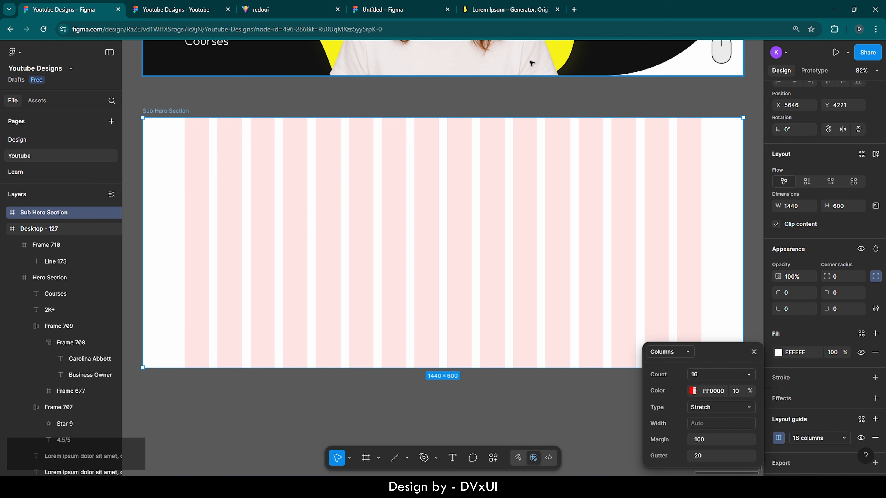
left_click(529, 106)
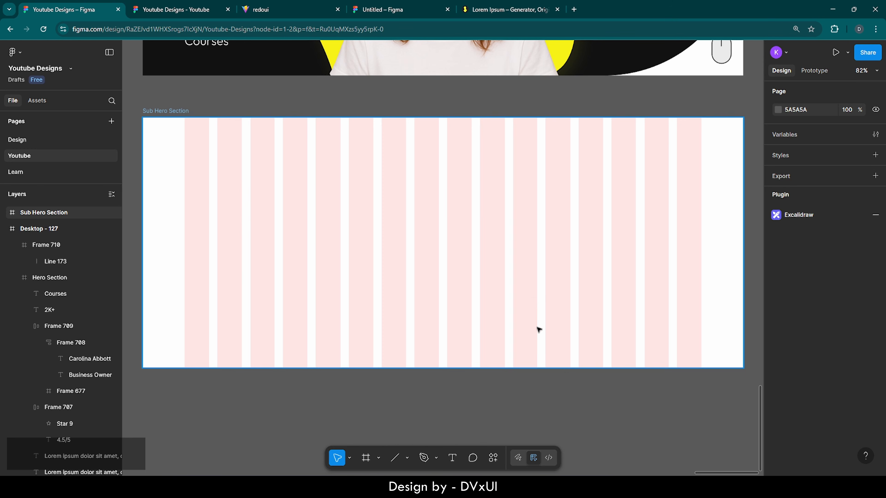
- Add the heading 'Meet the students' in Outfit Regular, size 60, near the sub hero's left margin
left_click(450, 455)
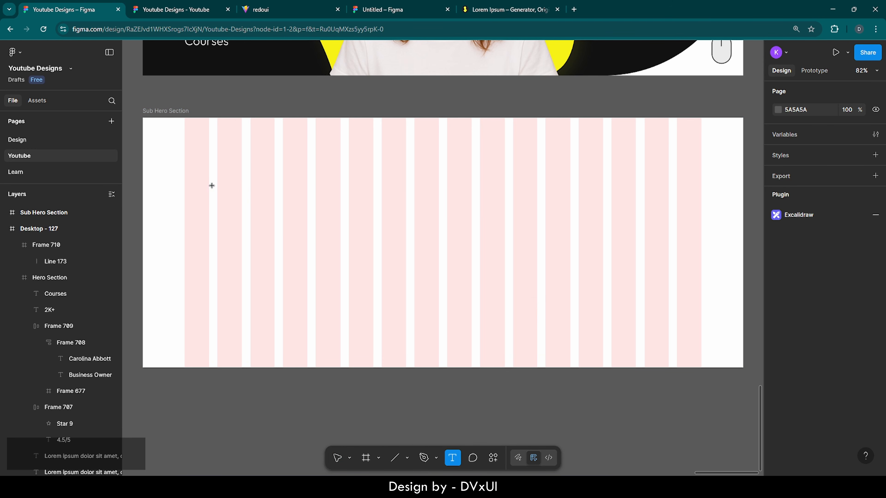
left_click(206, 180)
type("Meet ")
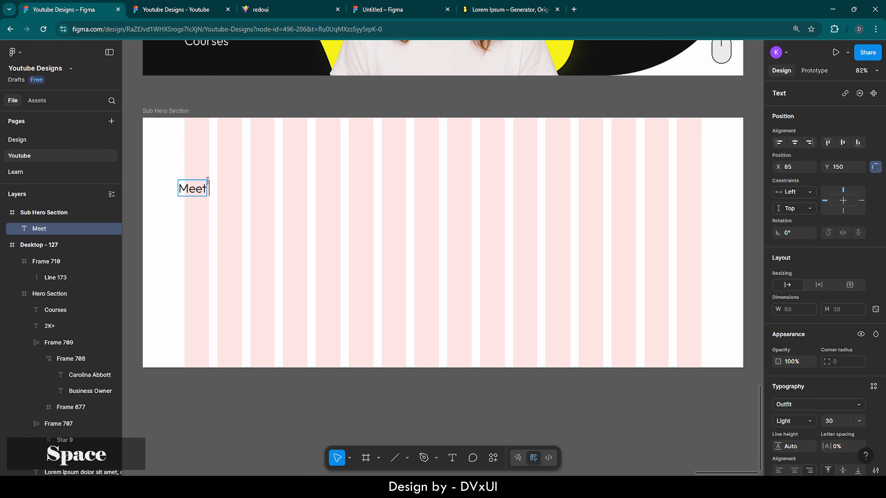
type("the students")
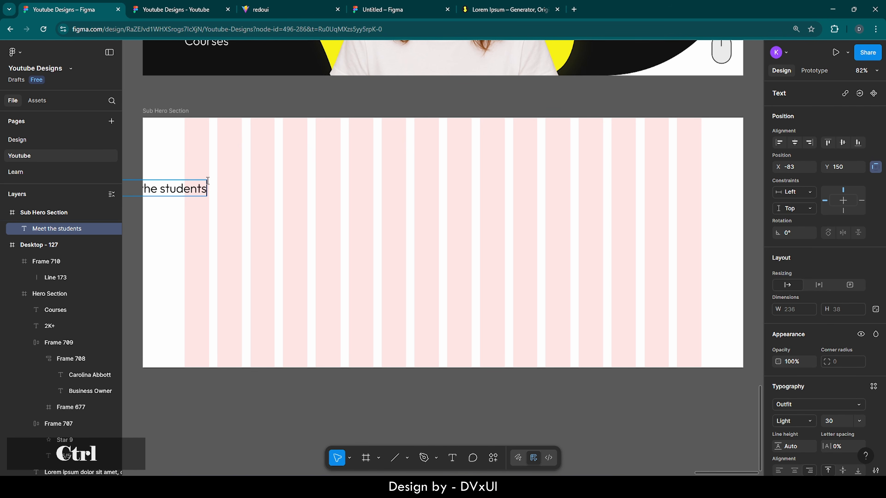
key("ctrl+a")
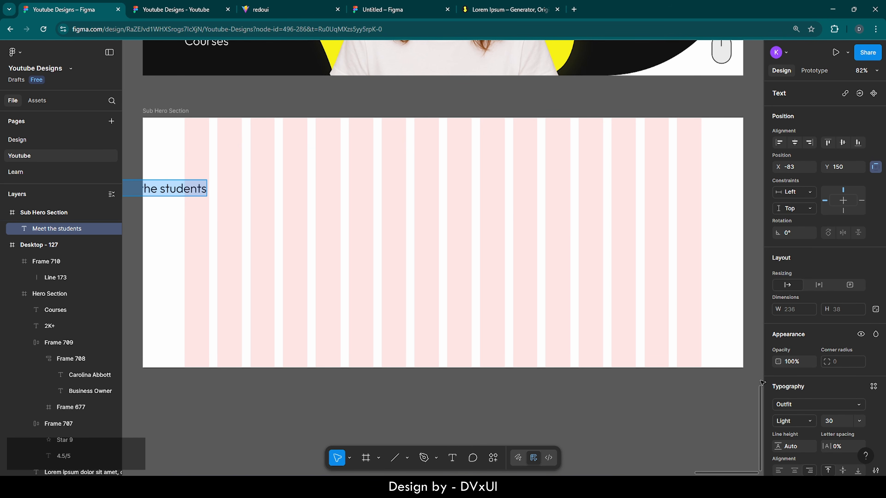
scroll(832, 420, "down", 2)
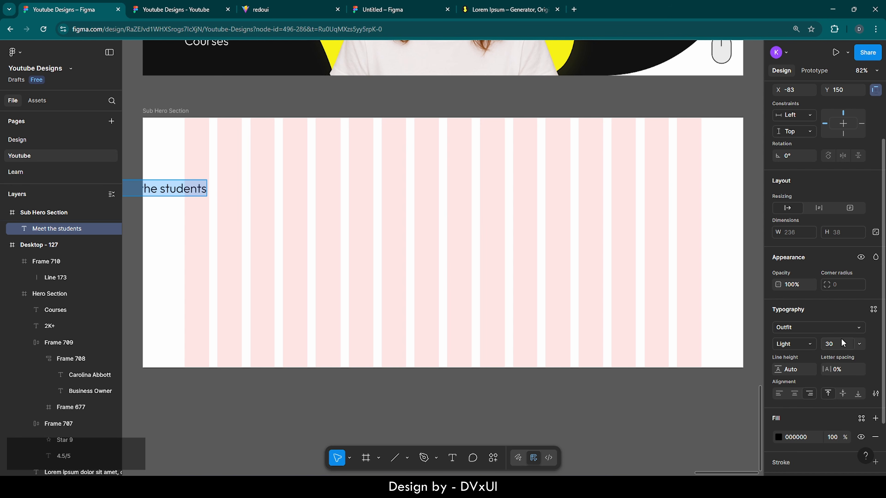
type("6")
key("Return")
left_click(832, 344)
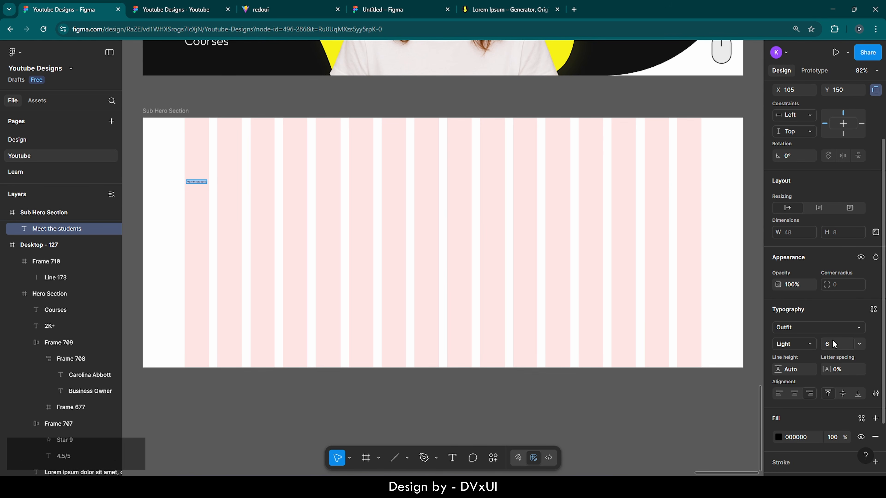
type("60")
key("Return")
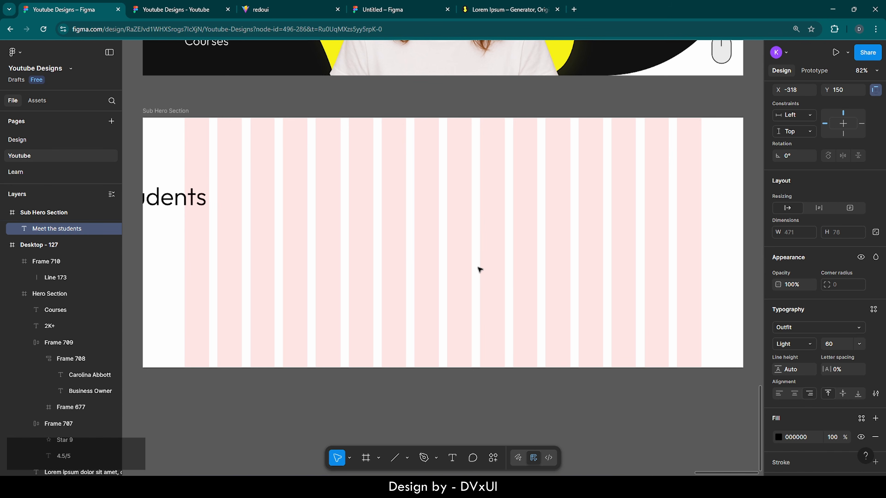
left_click_drag(177, 198, 352, 178)
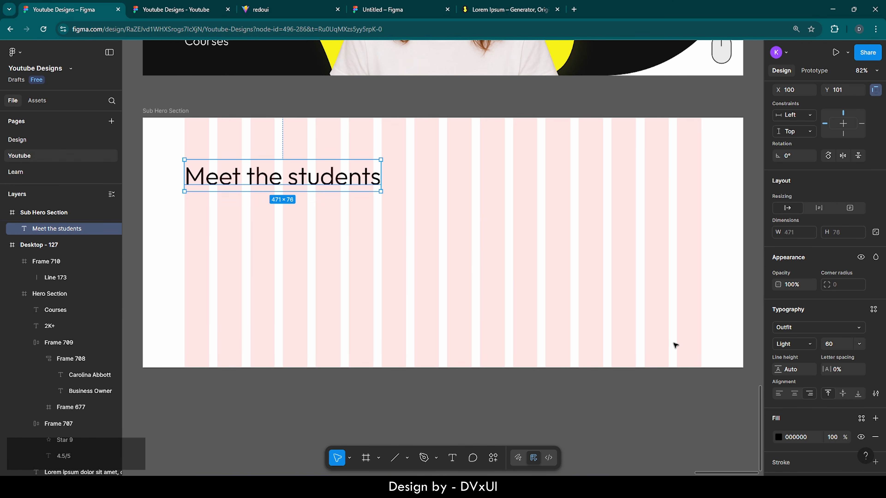
left_click(792, 344)
left_click(794, 355)
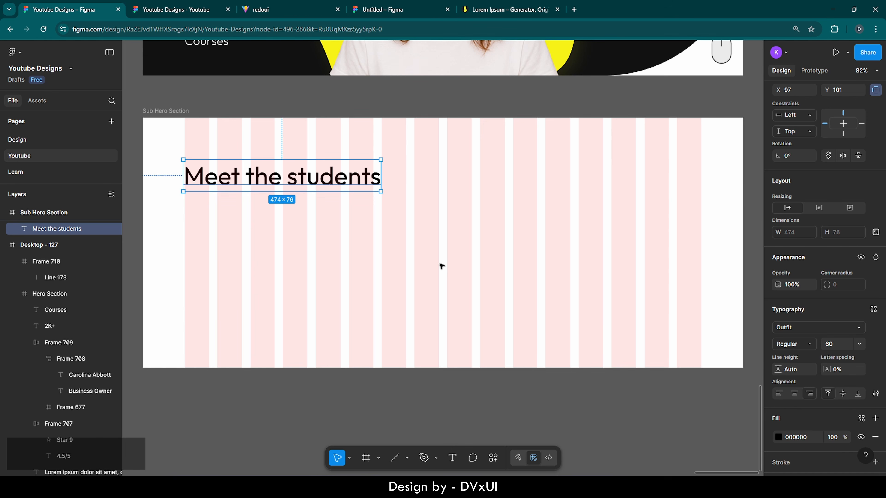
left_click(439, 263)
- Nudge the 'Meet the students' heading to X 95, Y 90, checking spacing with Alt
left_click(314, 186)
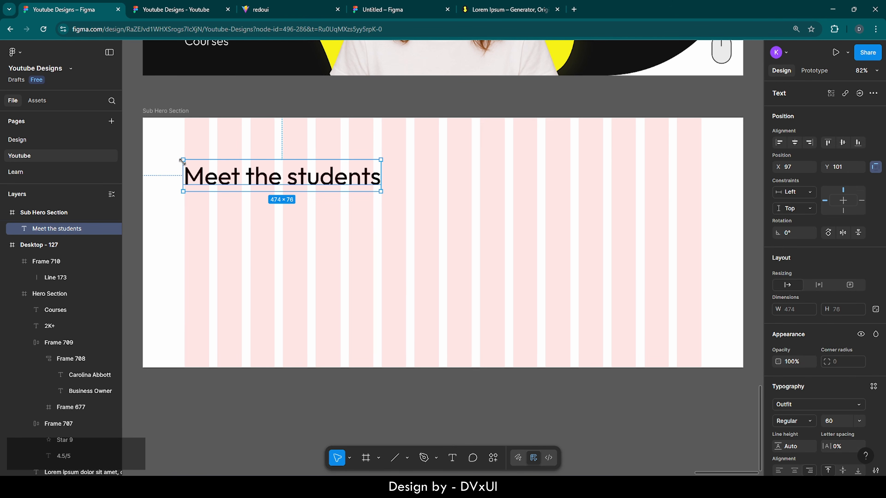
key("Right")
key("Right")
key("Right")
key("Right")
key("Right")
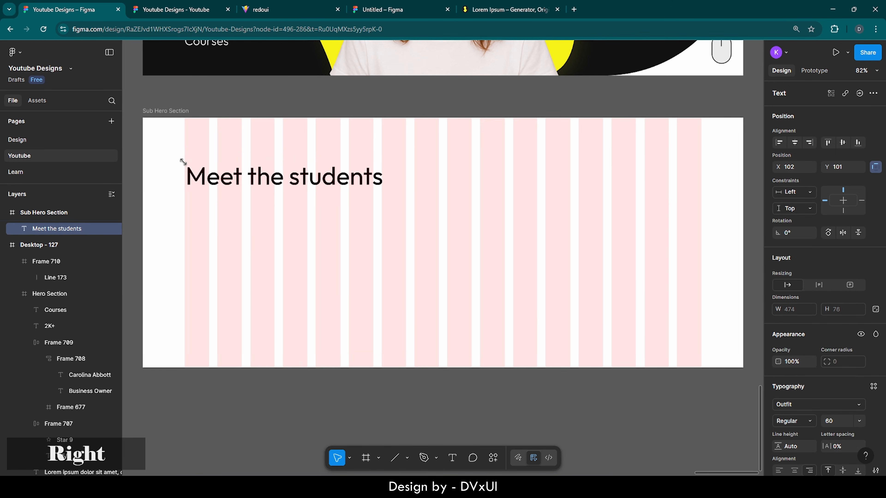
scroll(169, 154, "up", 5)
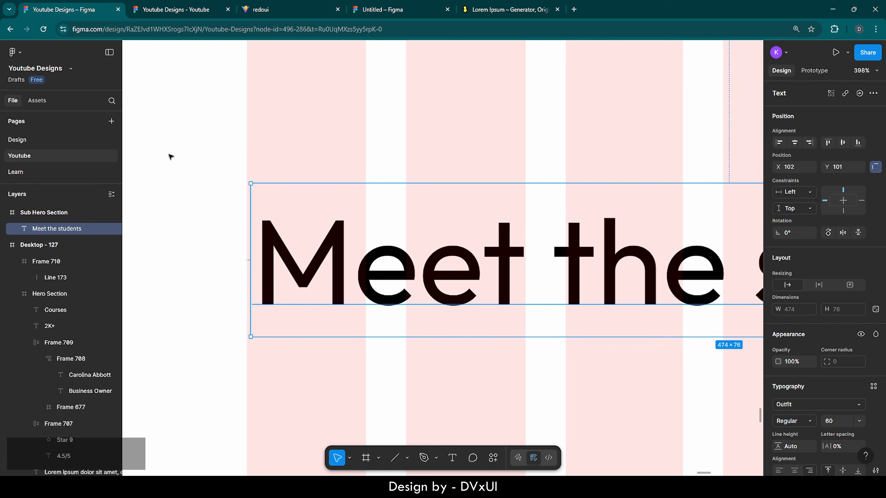
key("Left")
key("Left")
key("Left")
key("Left")
key("Left")
key("Left")
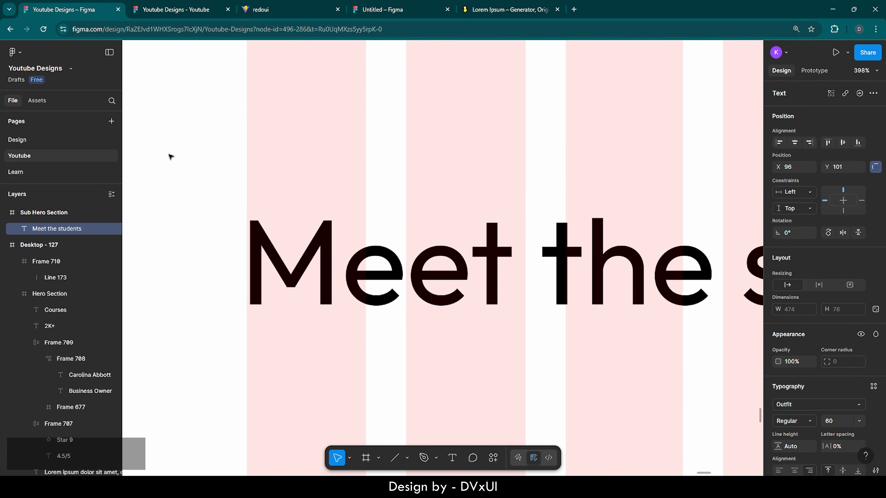
scroll(170, 156, "down", 1)
scroll(170, 156, "down", 4)
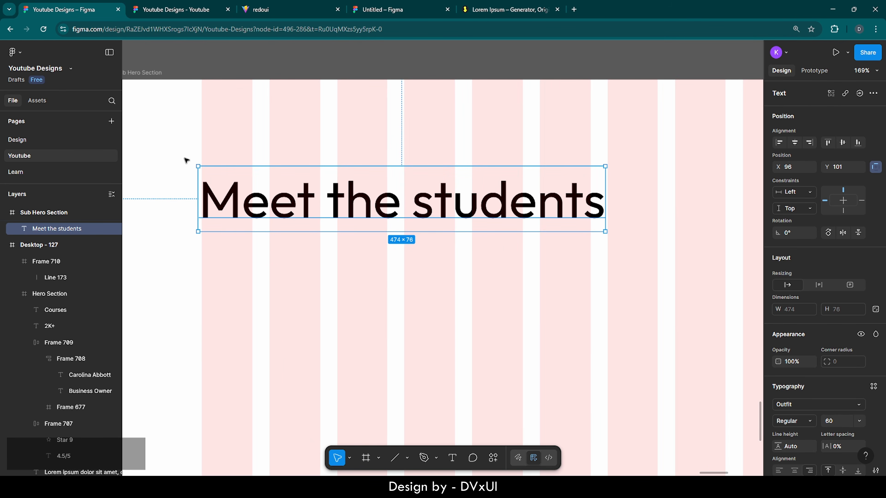
key("Left")
scroll(185, 160, "down", 3)
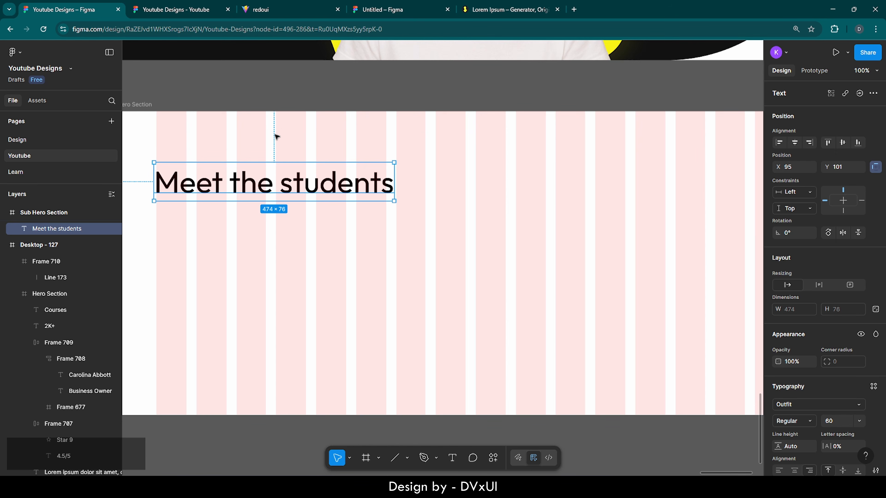
key("alt")
key("shift+Up")
key("alt")
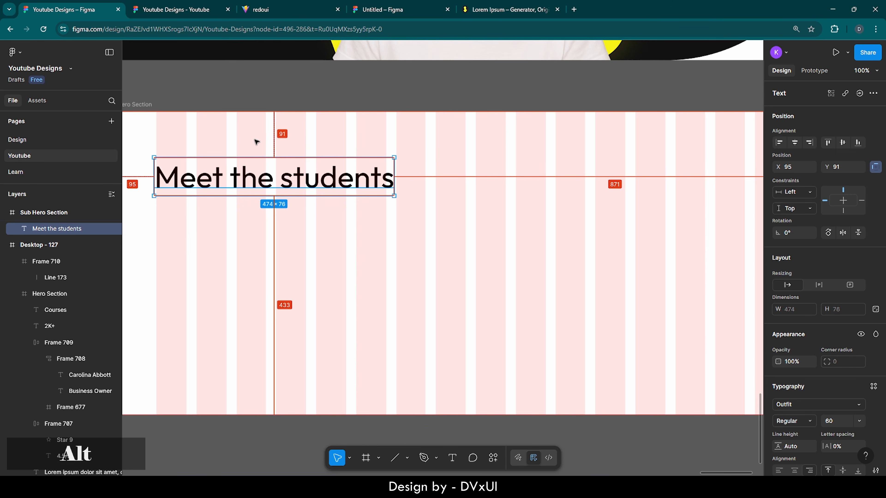
key("Up")
key("alt")
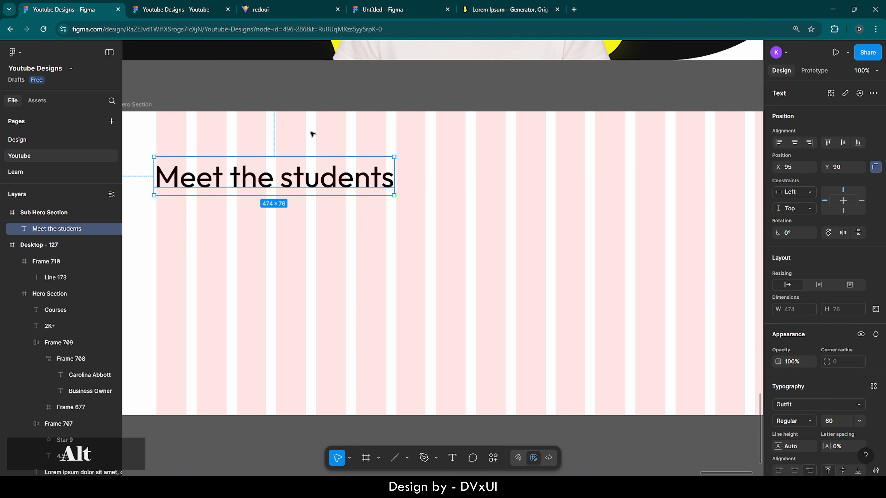
left_click(292, 275)
scroll(293, 276, "left", 3)
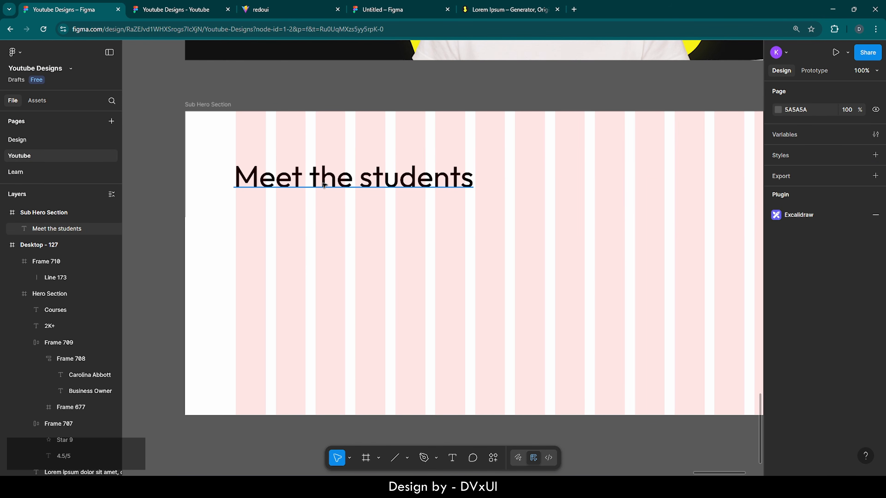
- Duplicate the heading below the original and retype it as 'around the globe.'
left_click(351, 180)
key("ctrl+c")
key("ctrl+v")
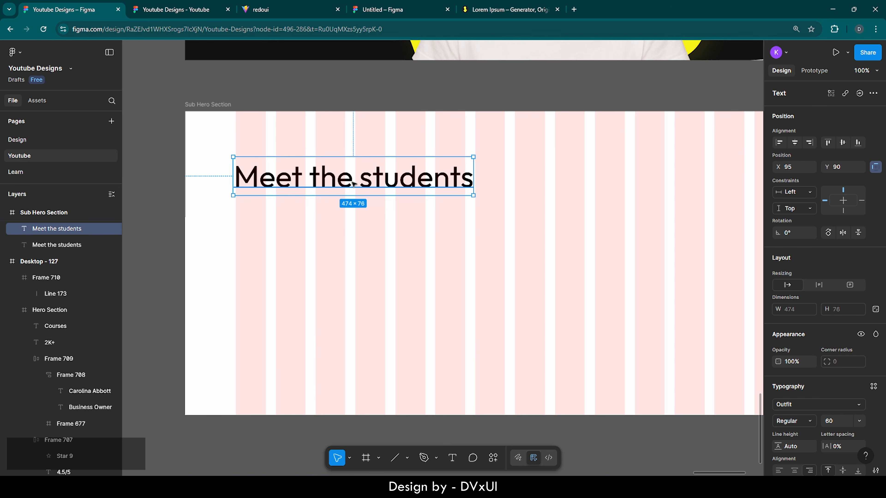
left_click_drag(353, 183, 353, 215)
double_click(353, 215)
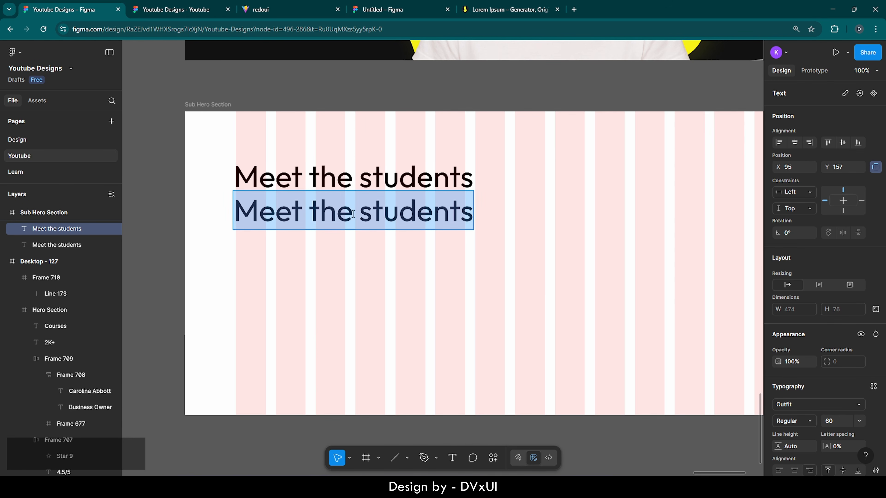
key("BackSpace")
type("around")
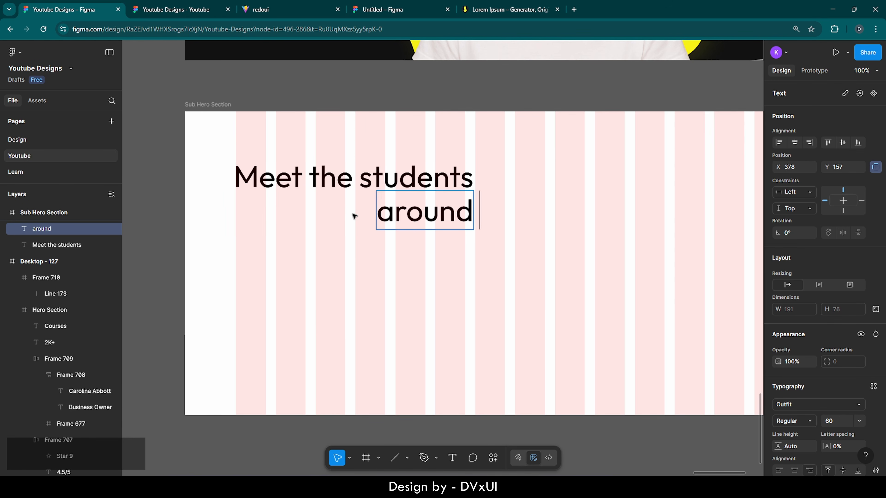
type(" the globe")
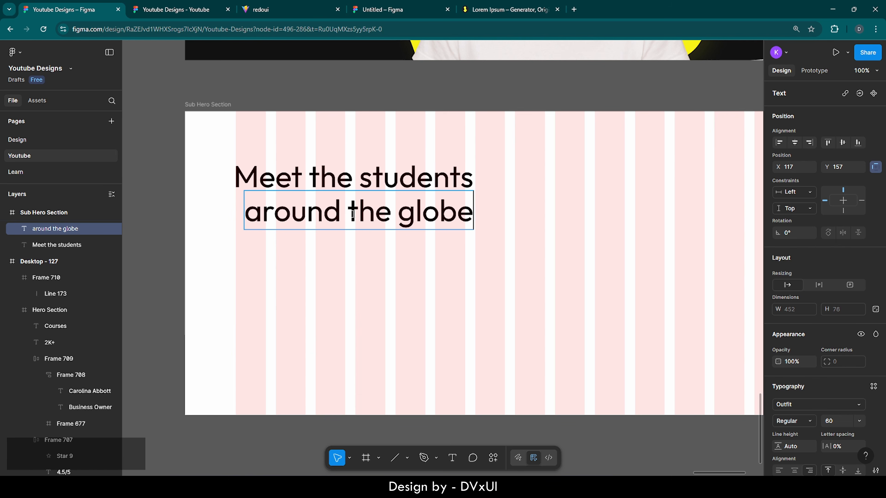
type(".")
- Format 'around the globe.' at size 70, Medium weight, left-aligned
key("ctrl+a")
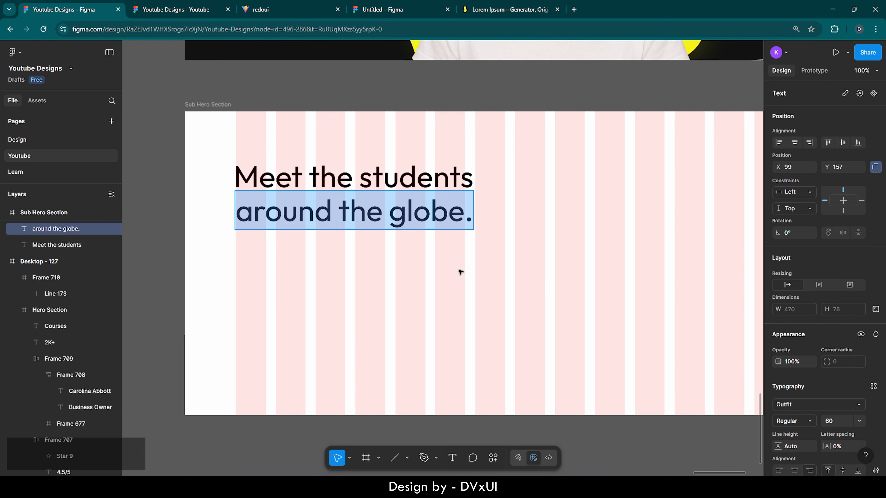
scroll(799, 390, "down", 3)
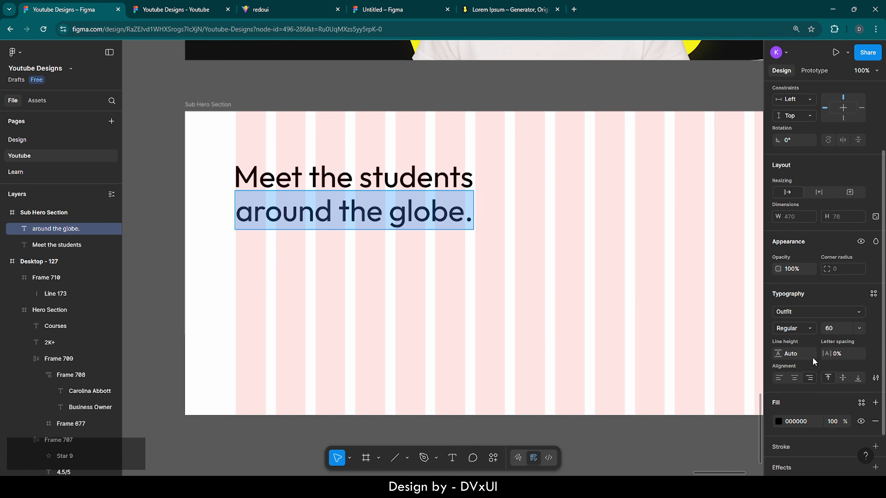
key("BackSpace")
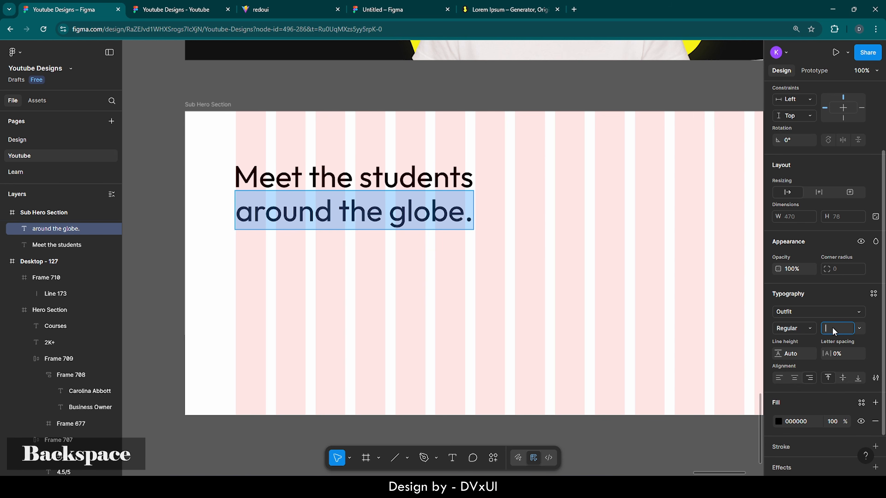
type("70")
key("Return")
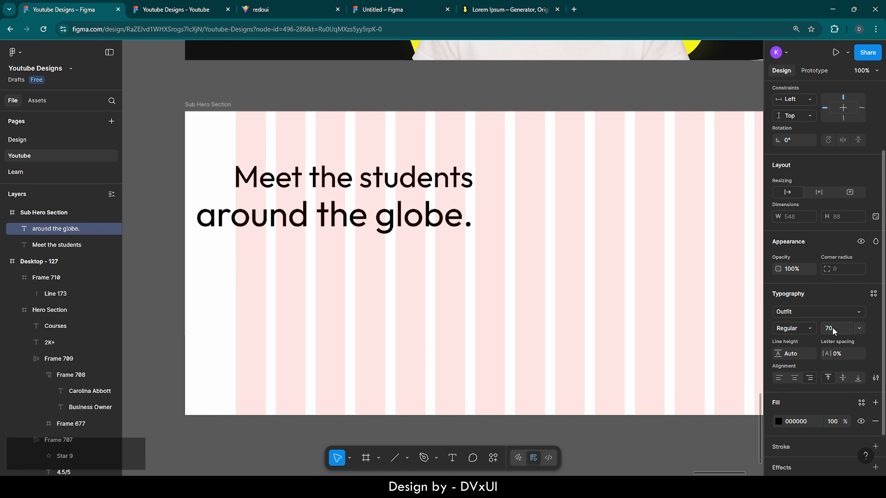
left_click(780, 378)
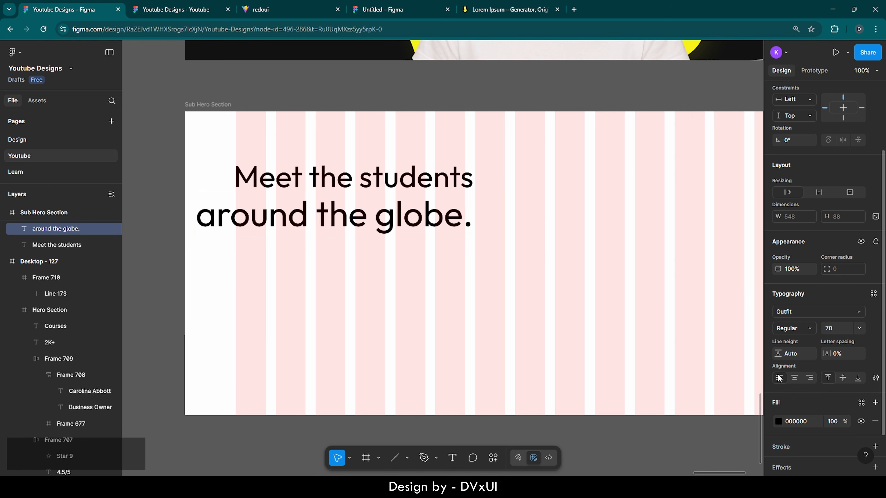
left_click(799, 329)
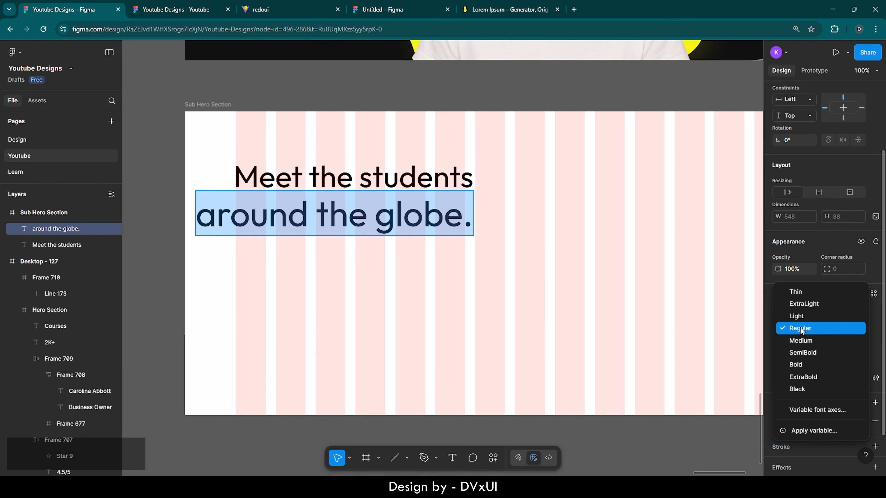
left_click(802, 341)
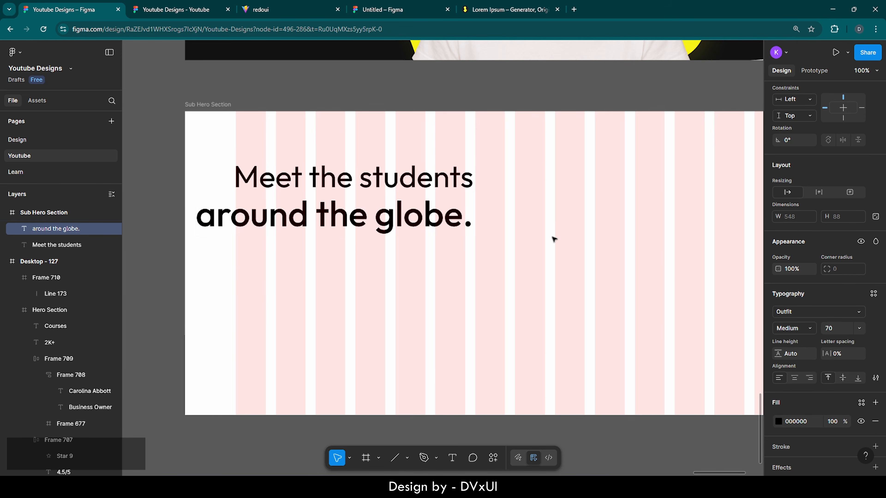
- Line up 'around the globe.' with the left edge of 'Meet the students'
left_click(338, 213)
left_click_drag(338, 213, 376, 211)
key("Down")
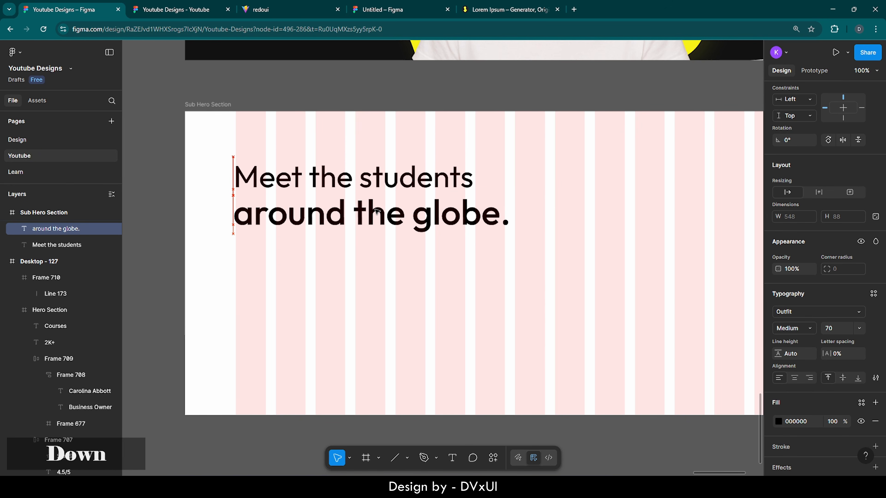
key("Up")
key("Down")
key("Up")
scroll(337, 265, "right", 1)
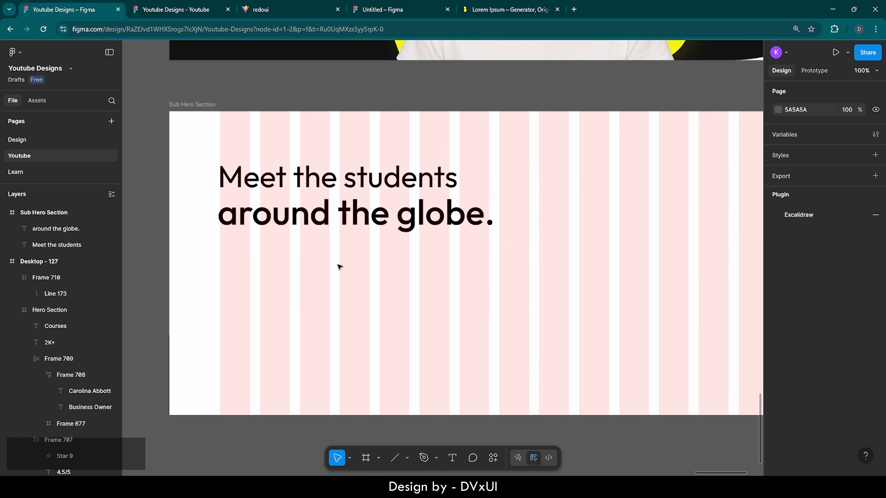
scroll(209, 208, "up", 5)
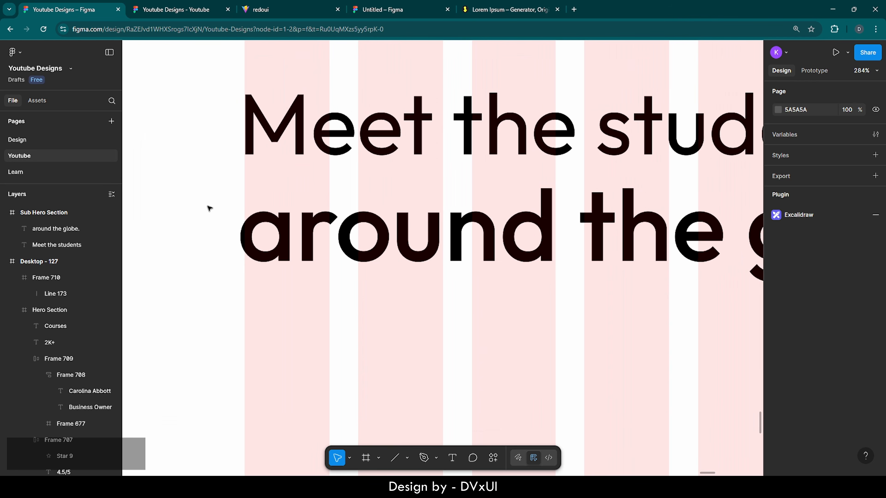
left_click(284, 244)
key("Right")
key("Right")
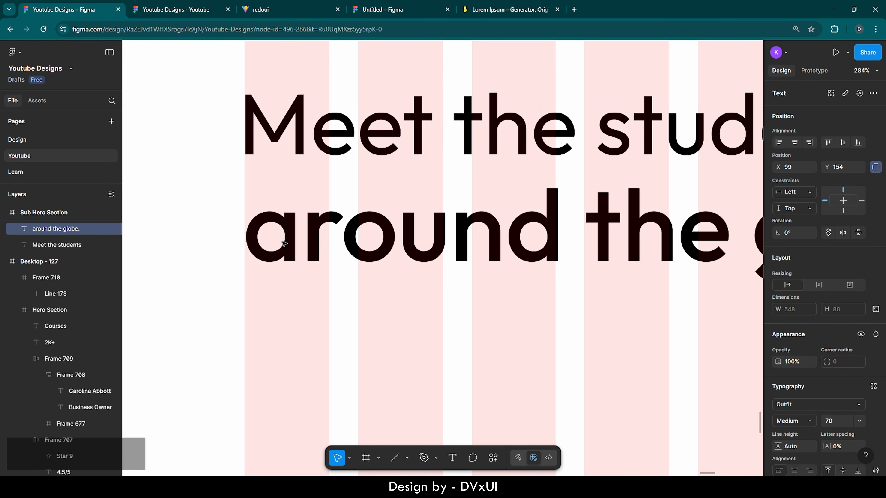
key("Left")
scroll(282, 241, "down", 4)
scroll(283, 243, "down", 4)
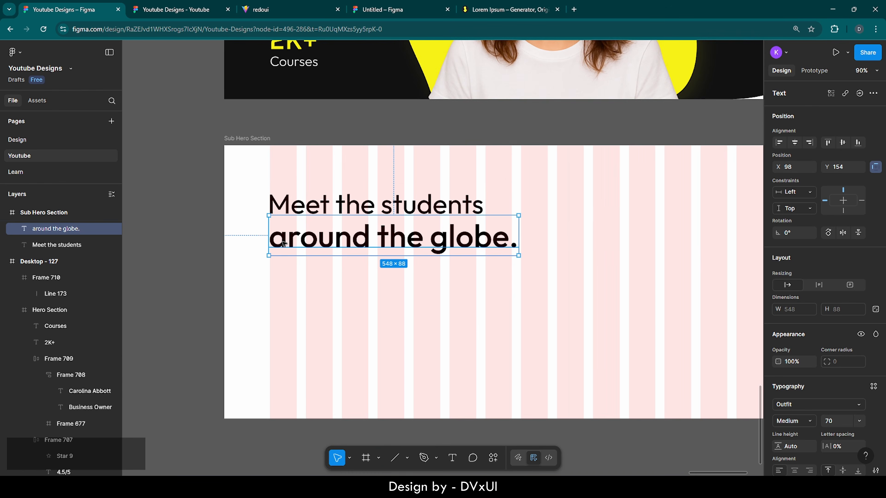
left_click(302, 285)
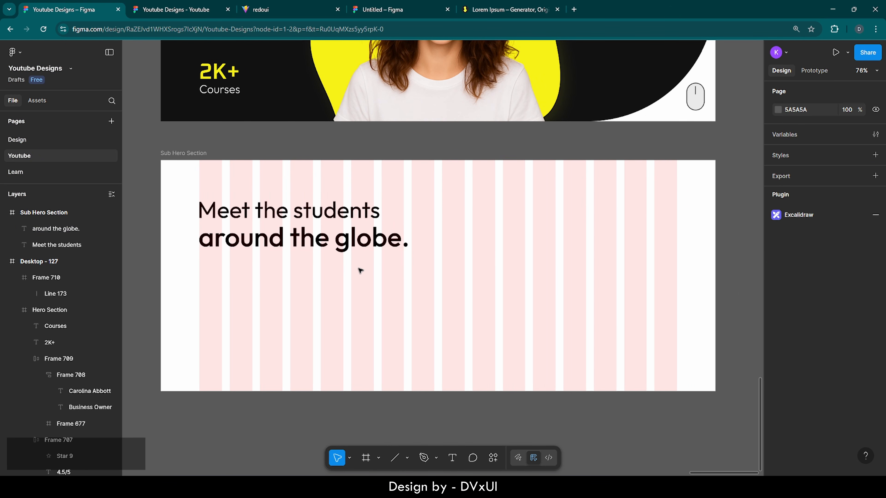
- Dismiss the ad on loremipsum.io, copy the placeholder paragraph's first sentence, and return to Figma
left_click(503, 7)
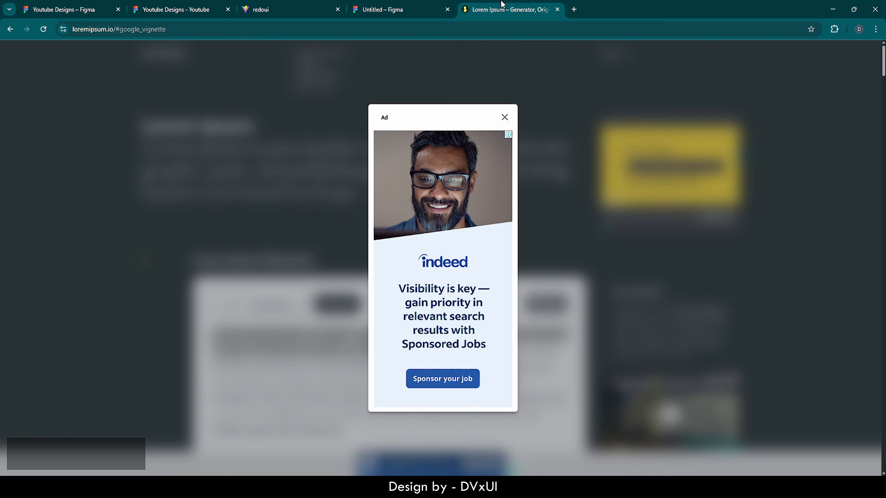
left_click(505, 118)
scroll(447, 288, "down", 2)
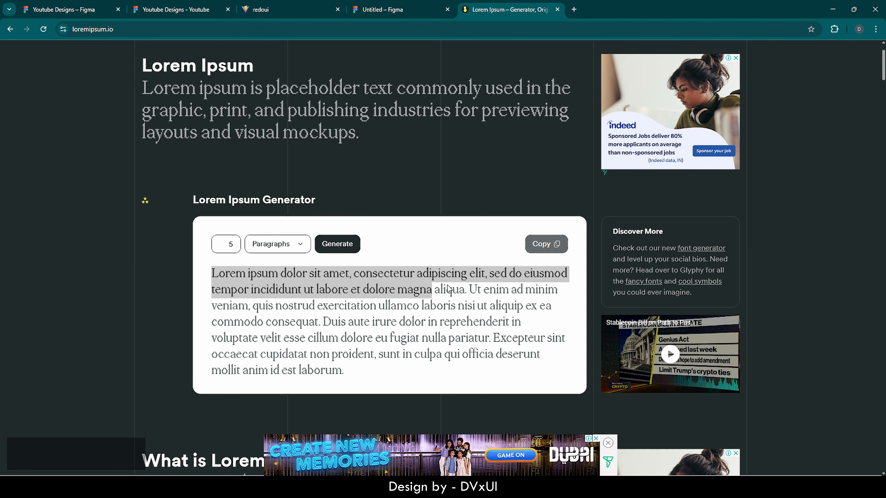
left_click(311, 289)
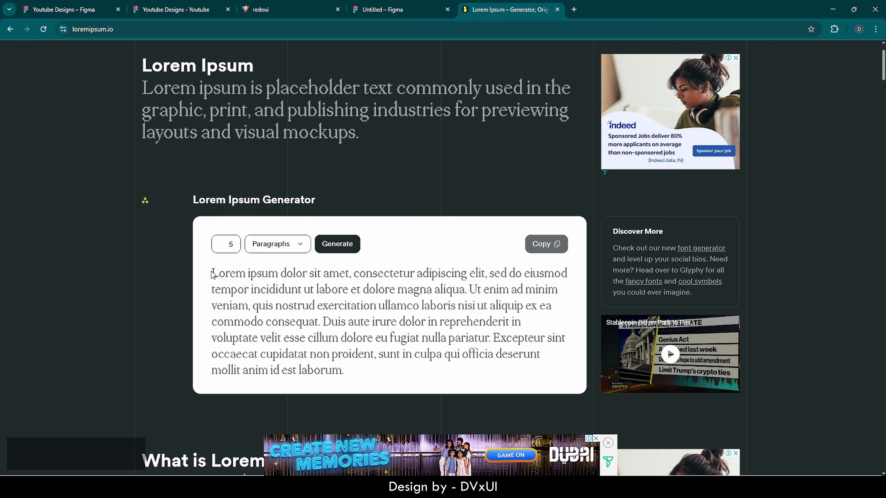
left_click_drag(213, 274, 468, 291)
key("ctrl+c")
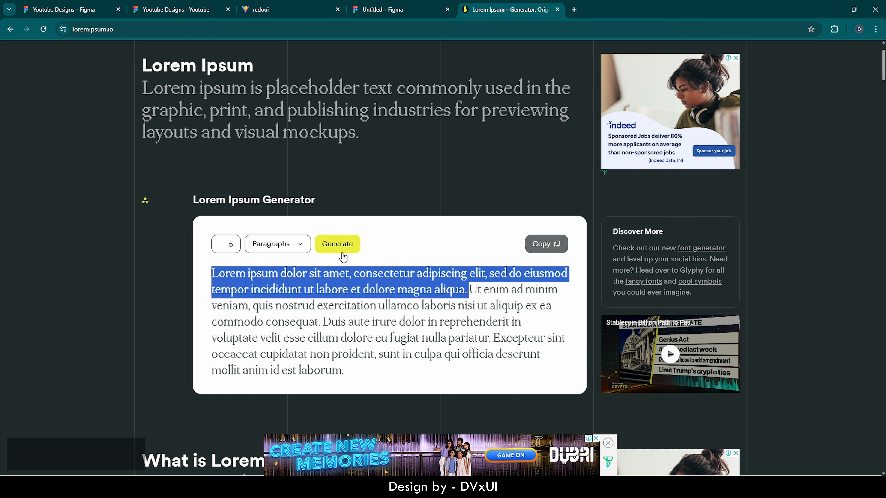
left_click(150, 8)
- Paste the lorem ipsum text as a new text box below the Sub Hero heading
left_click(77, 4)
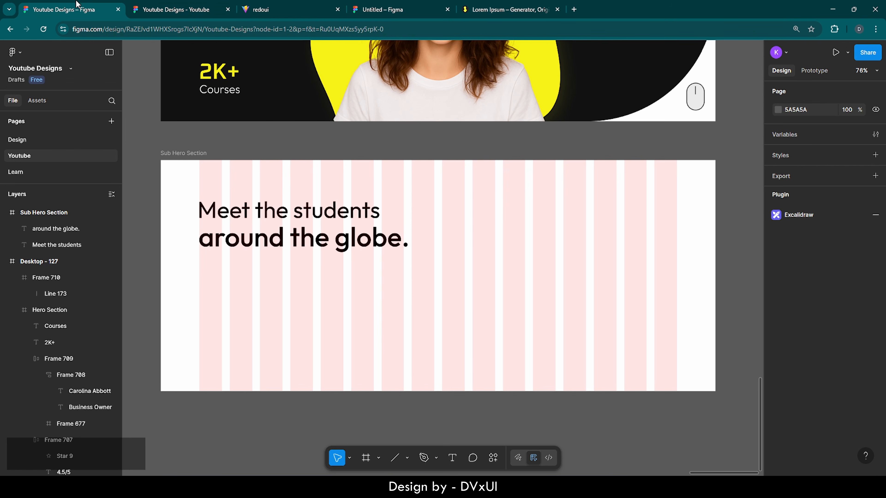
left_click(453, 458)
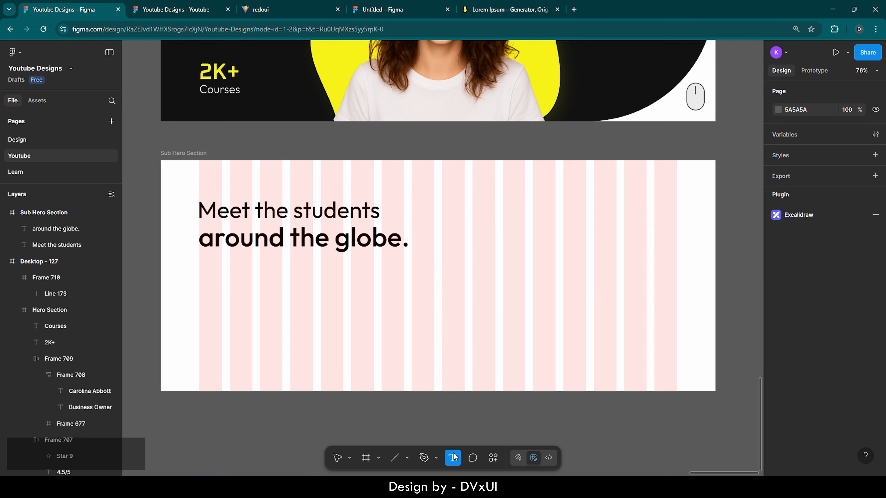
left_click(203, 269)
key("ctrl+v")
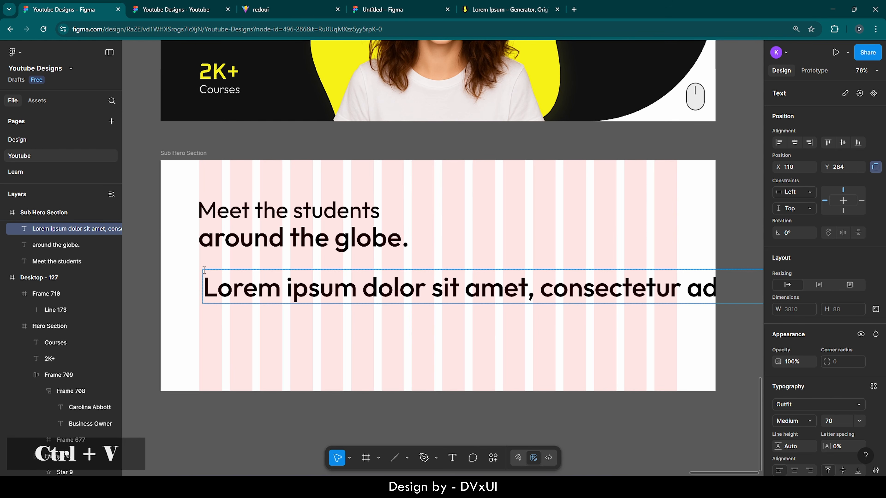
- Style the paragraph at size 19, Regular weight, with 70% fill opacity
left_click(281, 288)
key("ctrl+a")
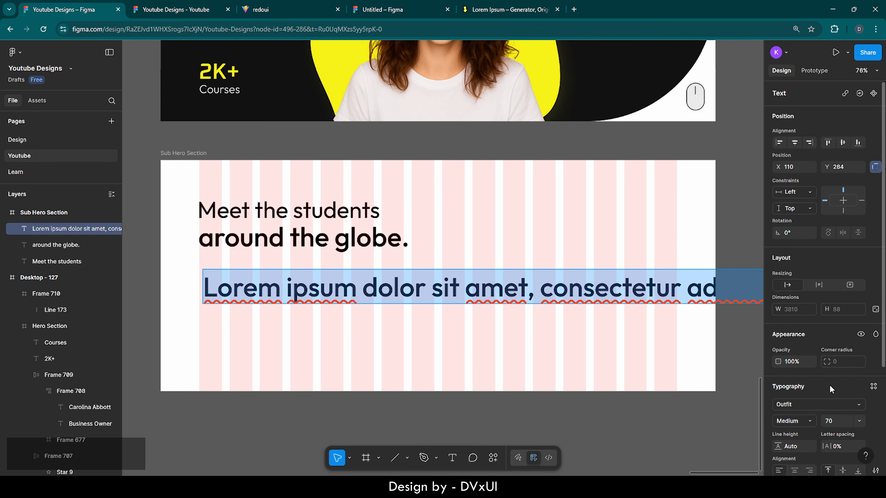
scroll(839, 385, "down", 2)
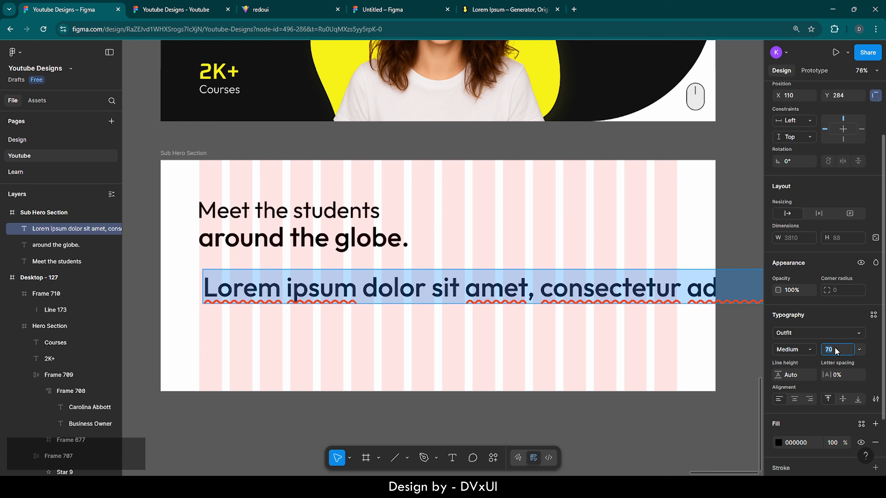
key("BackSpace")
type("19")
key("Return")
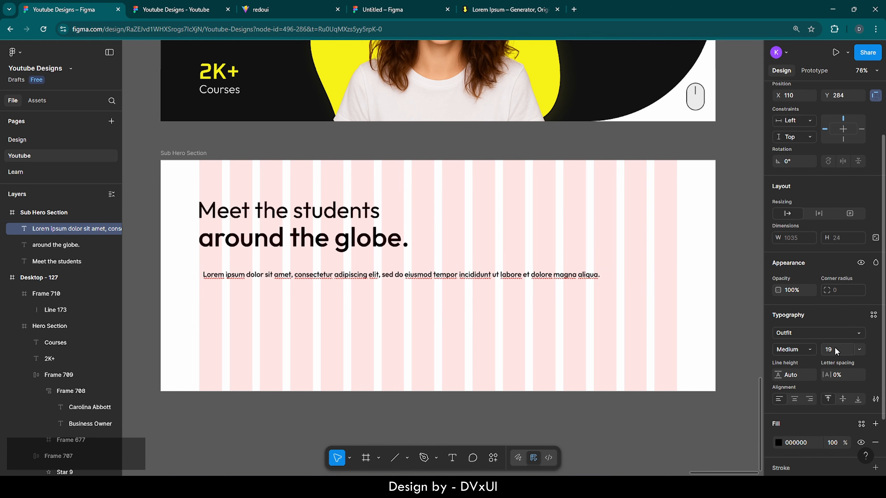
left_click(809, 350)
left_click(807, 337)
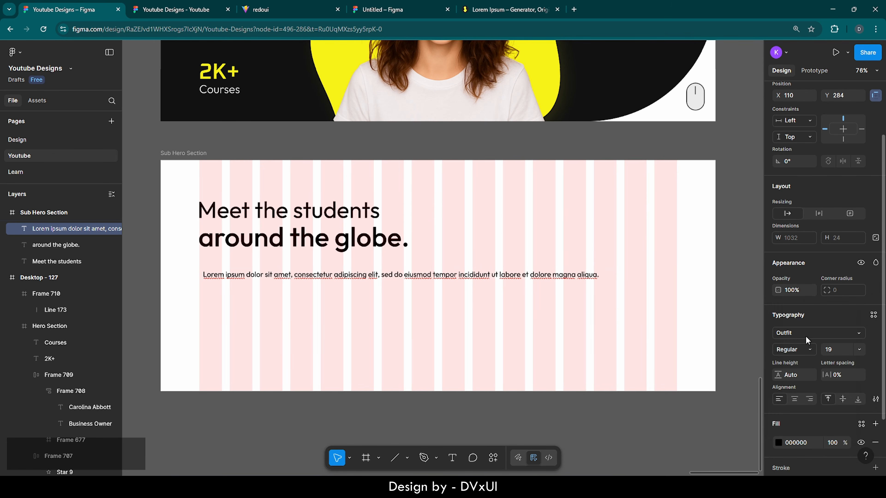
left_click(833, 441)
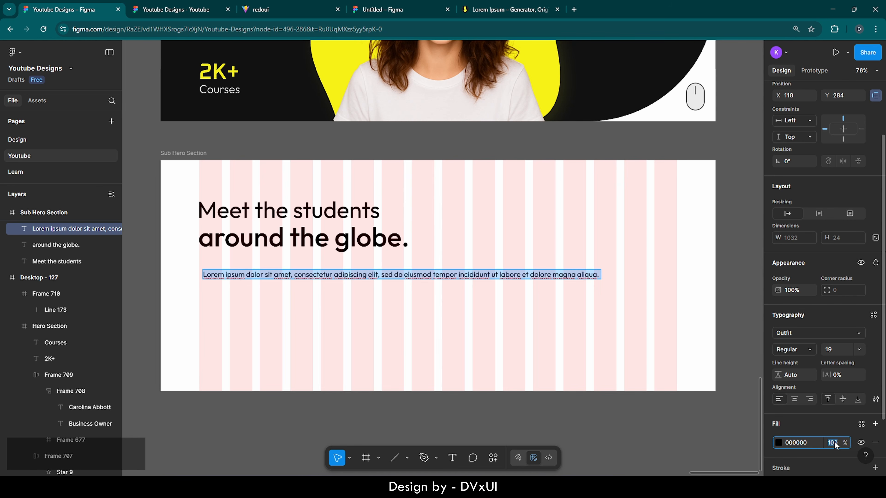
key("BackSpace")
type("70")
key("Return")
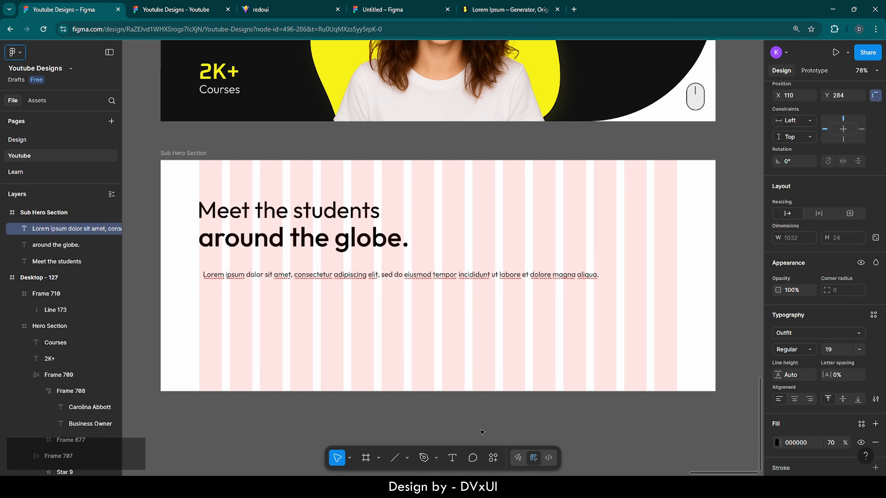
- Move the paragraph beneath the heading and narrow it to 531 px so it wraps to two lines
scroll(174, 275, "up", 5)
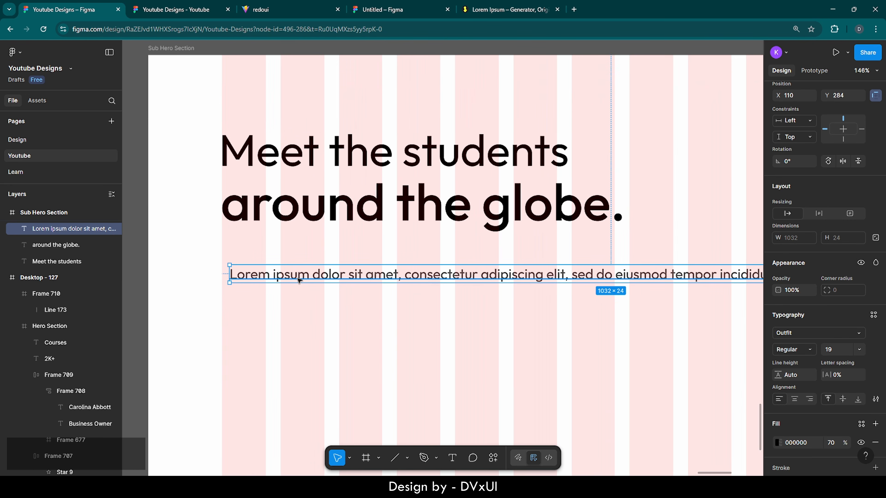
left_click_drag(300, 279, 294, 258)
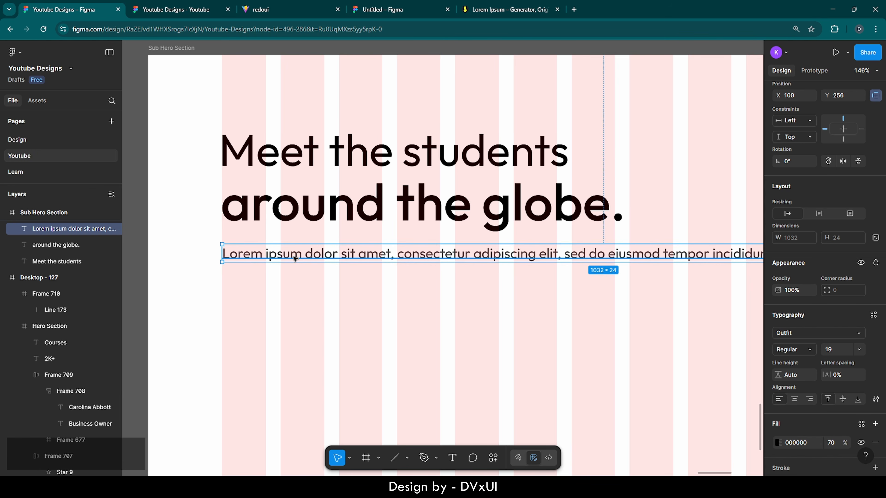
scroll(295, 258, "down", 3)
scroll(295, 258, "down", 2)
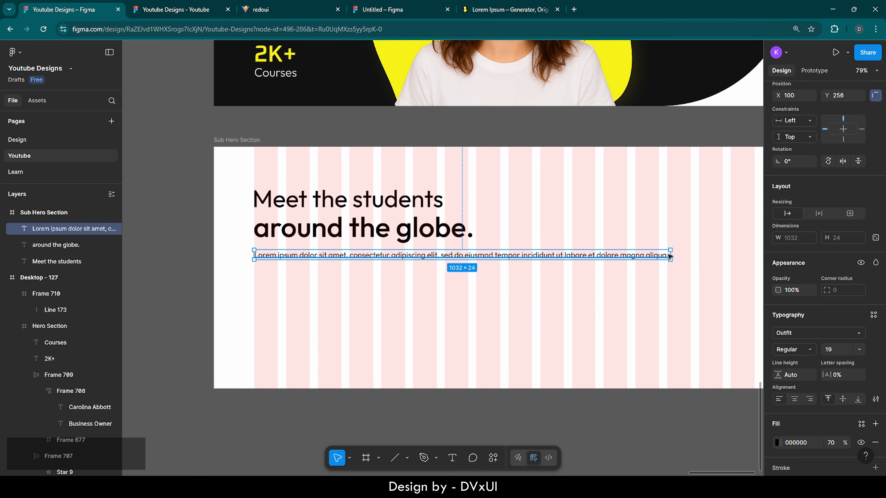
left_click_drag(671, 255, 468, 256)
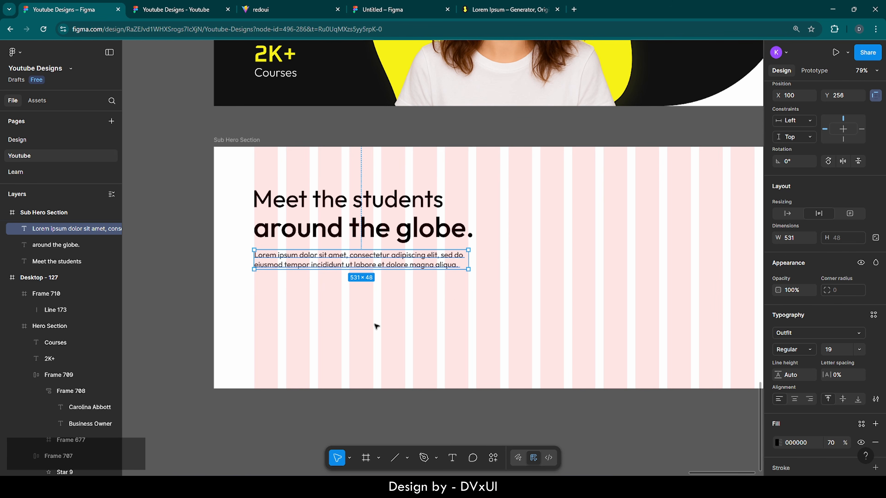
left_click(376, 326)
scroll(376, 326, "right", 2)
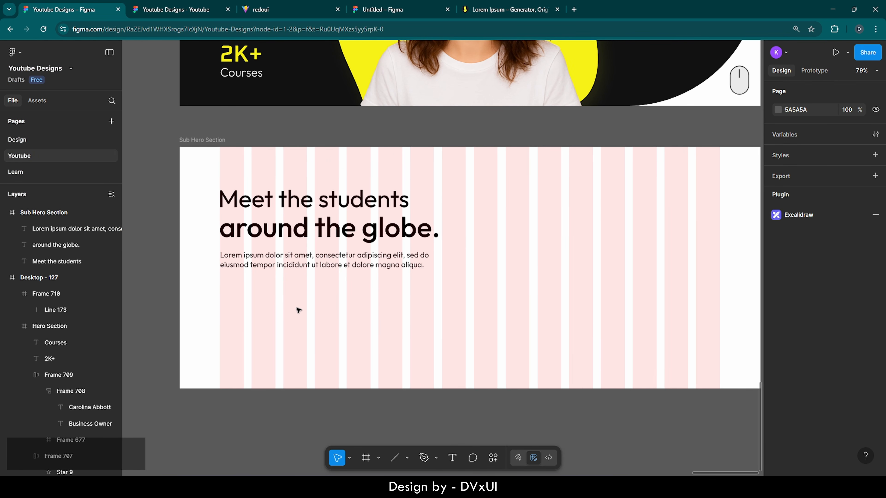
- Copy the yellow Start Now button from the Hero Section
scroll(299, 310, "up", 1)
scroll(298, 310, "up", 5)
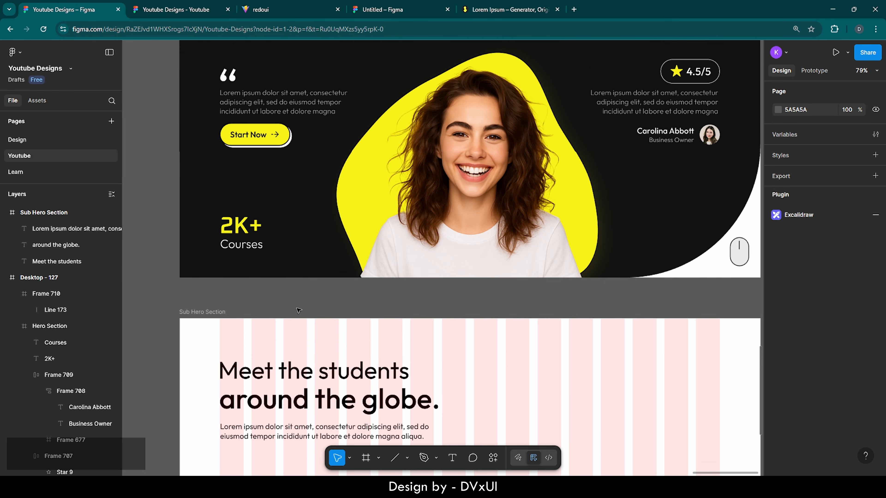
left_click(254, 156)
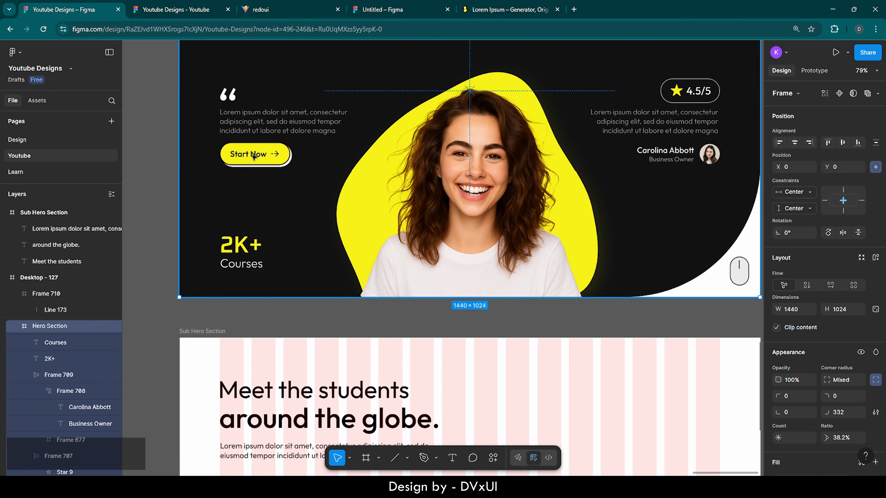
double_click(253, 156)
key("ctrl+c")
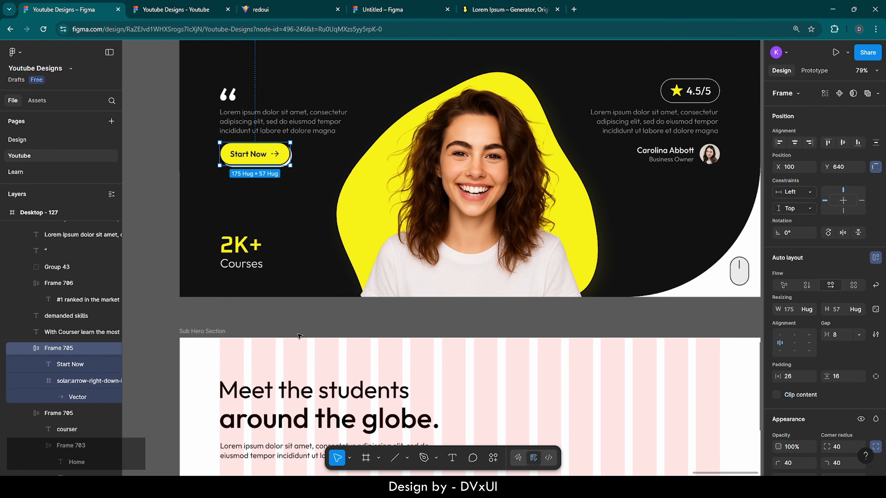
- Paste the button into Sub Hero Section and place it below the paragraph
scroll(299, 336, "down", 5)
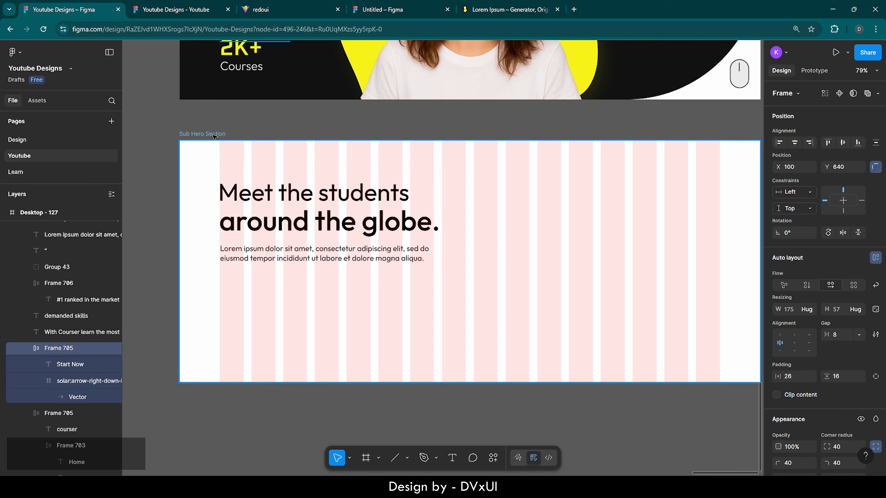
left_click(214, 135)
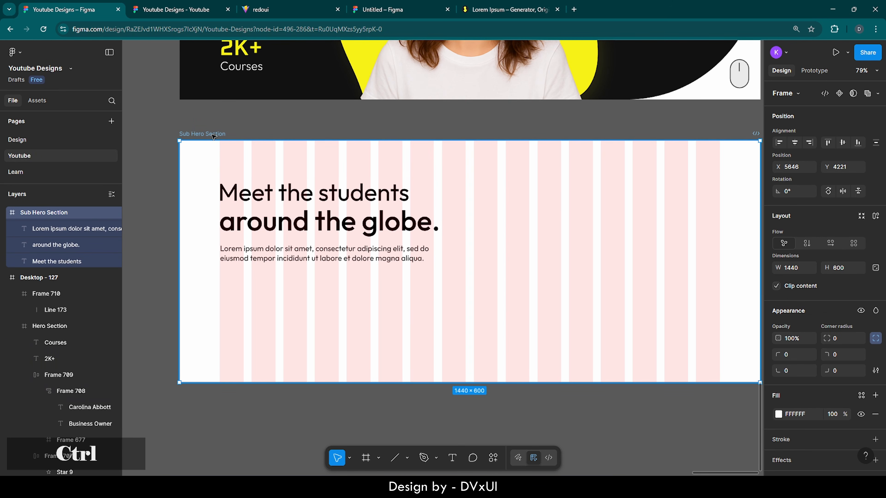
key("ctrl+v")
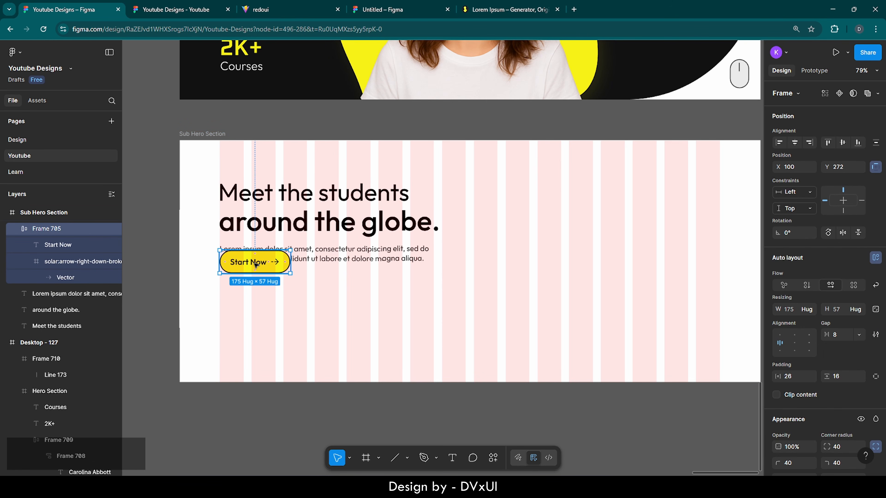
left_click_drag(256, 264, 258, 284)
left_click(316, 287)
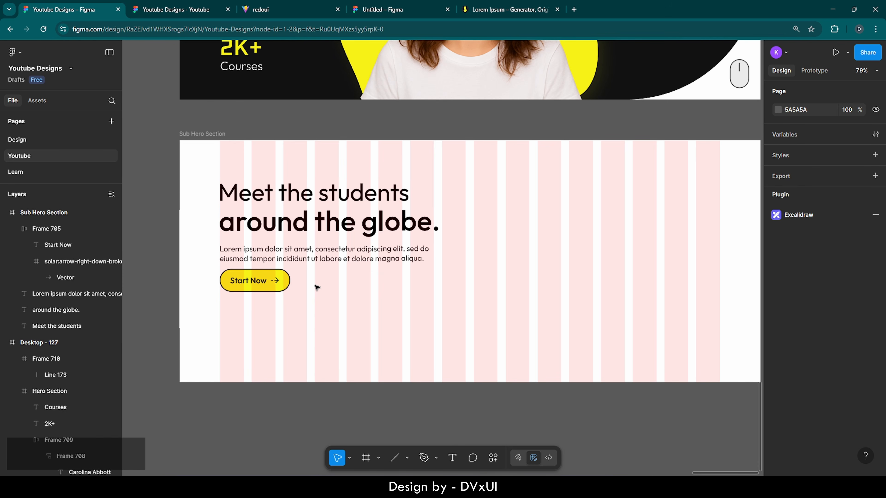
- Change the copied button's label from 'Start Now' to 'More Reviews'
double_click(246, 281)
double_click(246, 280)
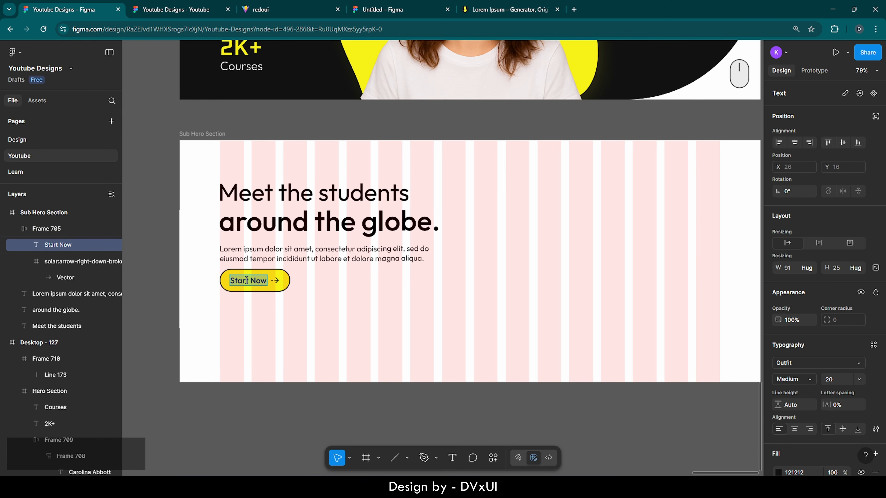
key("BackSpace")
type("More re")
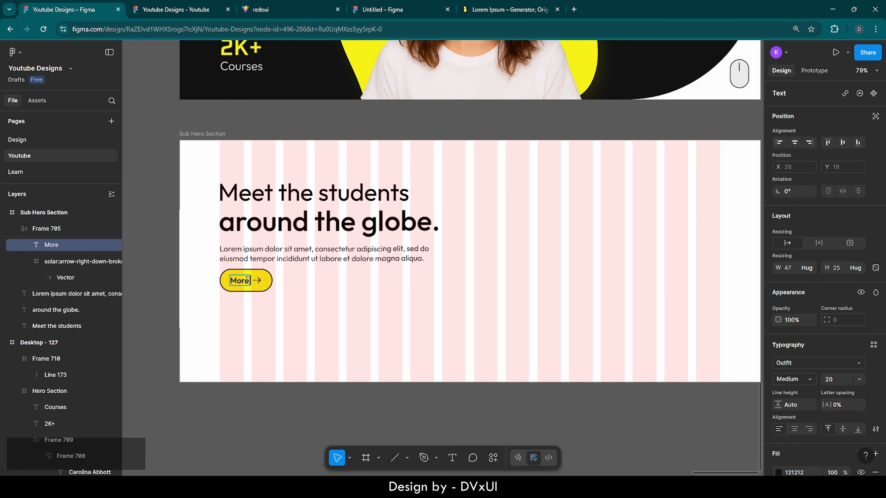
key("BackSpace")
key("BackSpace")
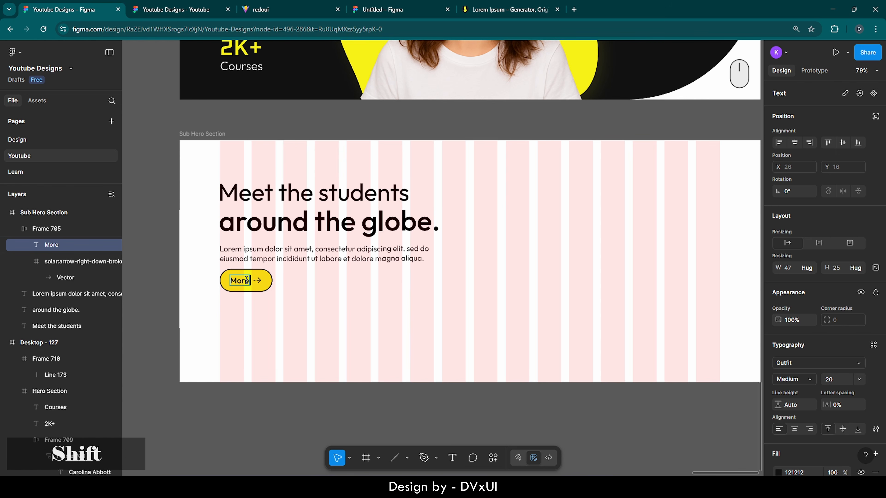
type("Reviews")
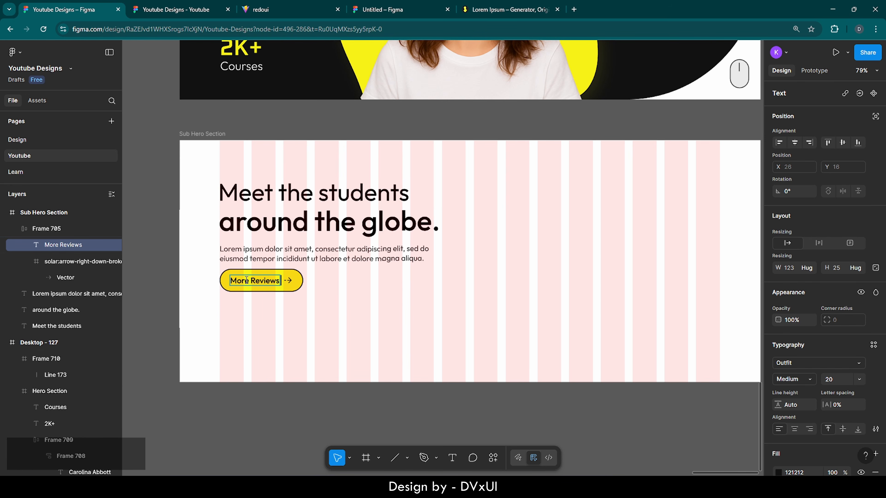
key("Escape")
left_click(331, 291)
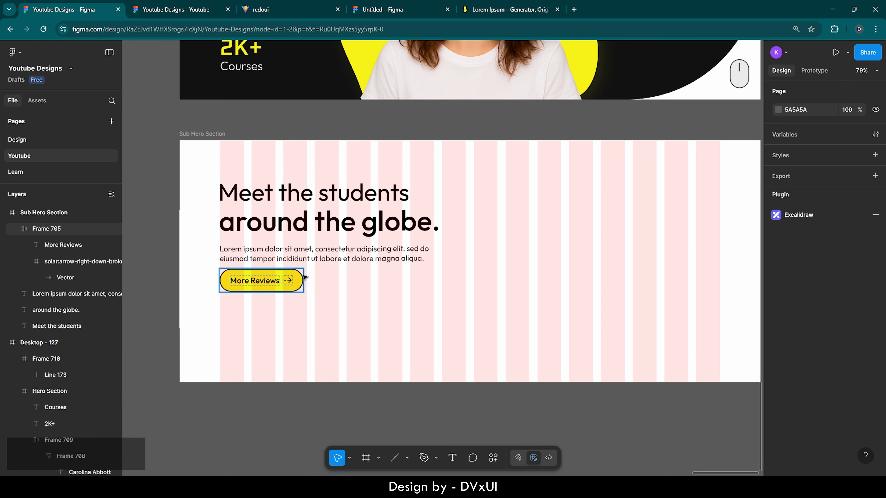
- Set the Sub Hero Section frame's fill colour to F9F9F9
scroll(292, 296, "up", 1)
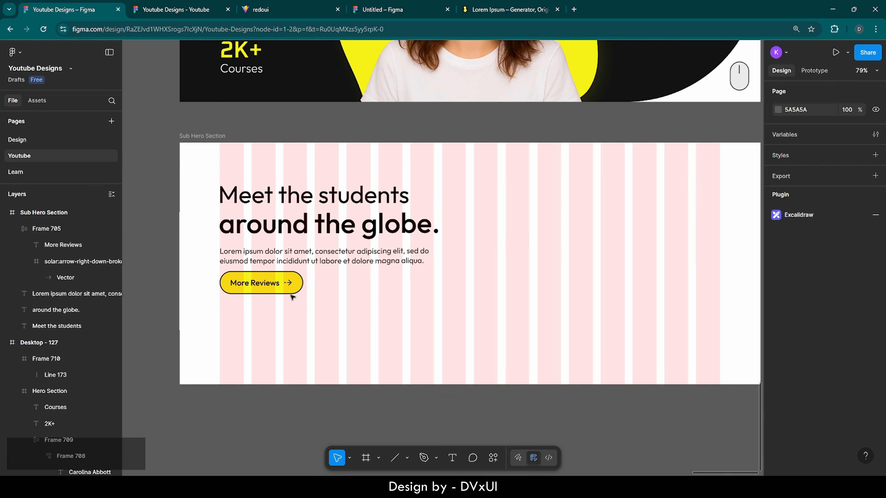
scroll(292, 296, "up", 5)
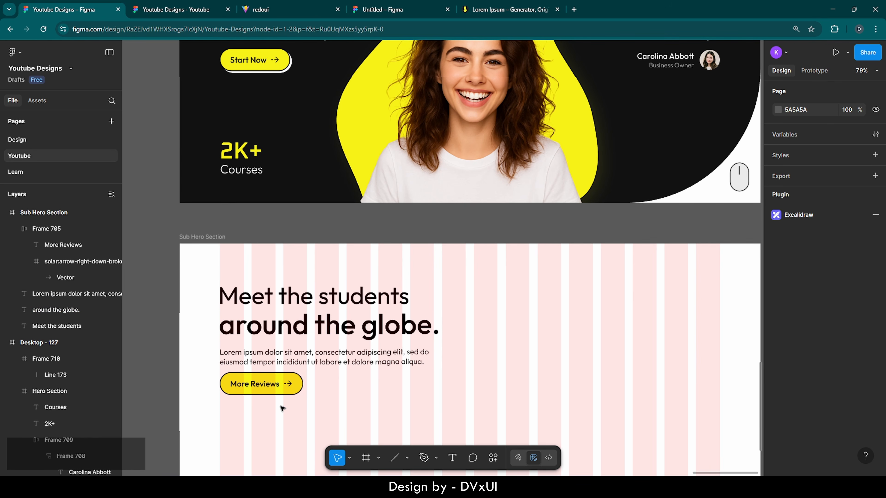
scroll(282, 408, "down", 3)
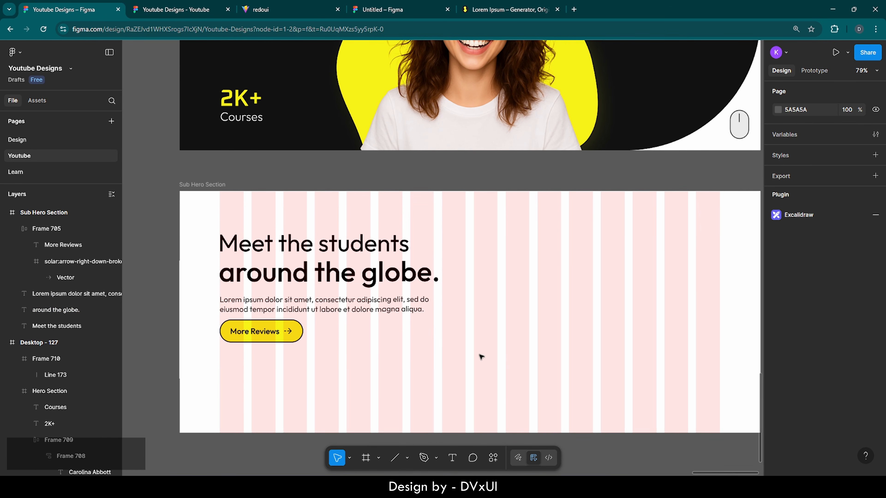
scroll(382, 358, "right", 3)
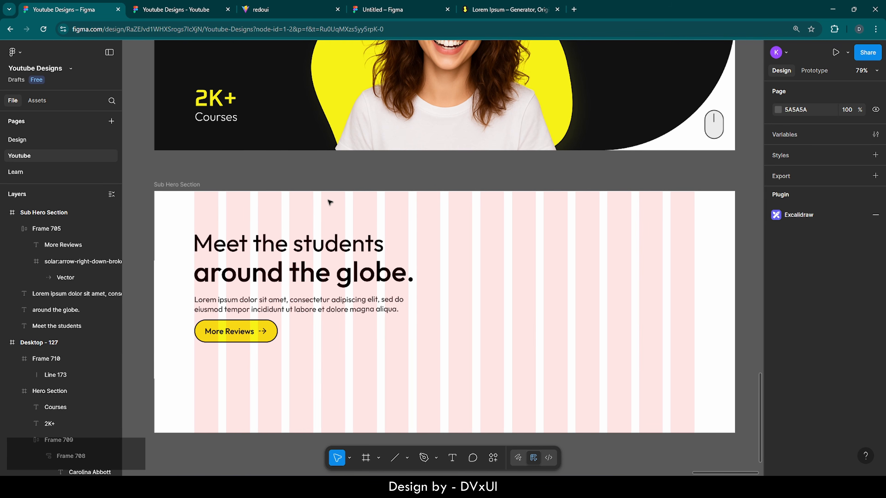
left_click(186, 184)
scroll(792, 335, "down", 3)
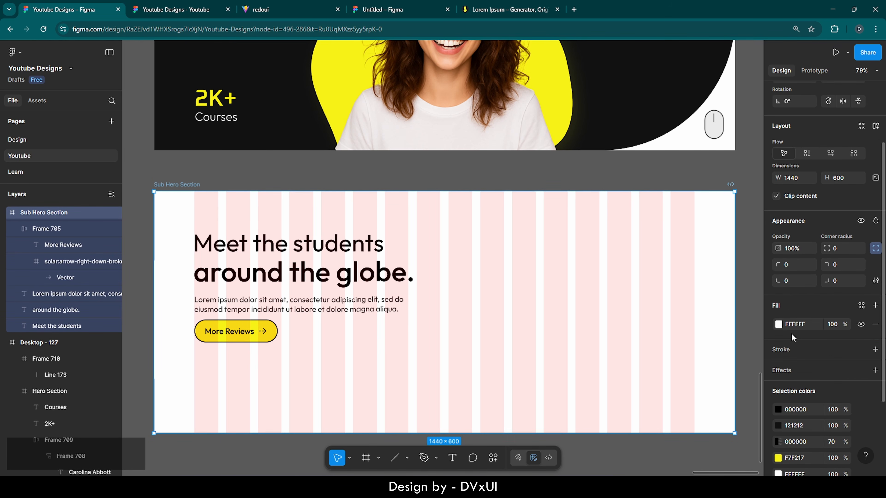
left_click(797, 328)
type("F9")
key("Return")
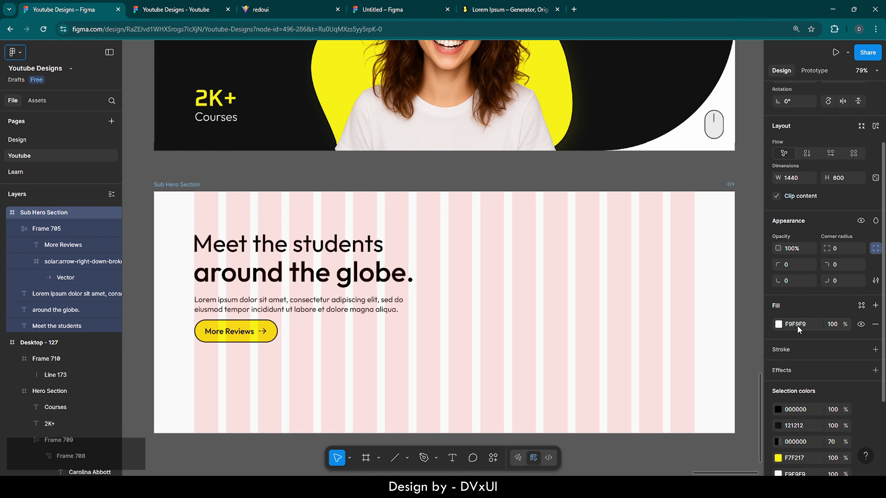
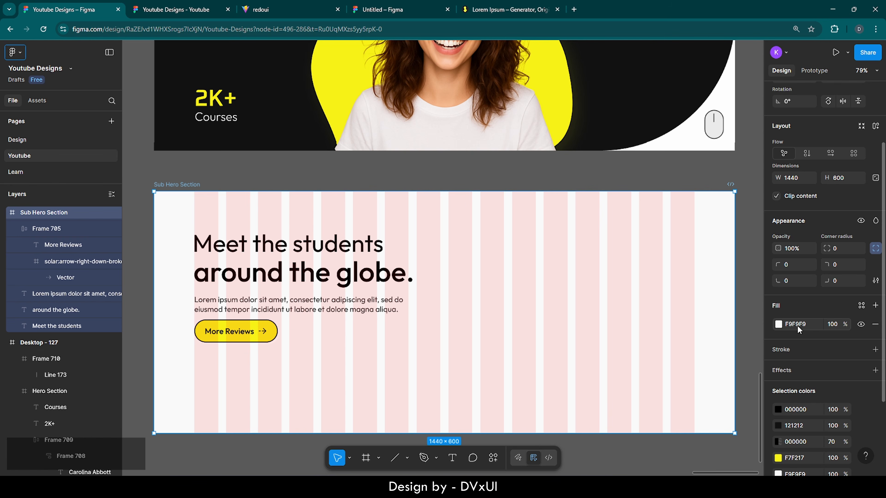
- Set the More Reviews button's drop shadow colour to 121212, giving a hard 4, 4 shadow with no blur
left_click(214, 334)
scroll(835, 383, "down", 6)
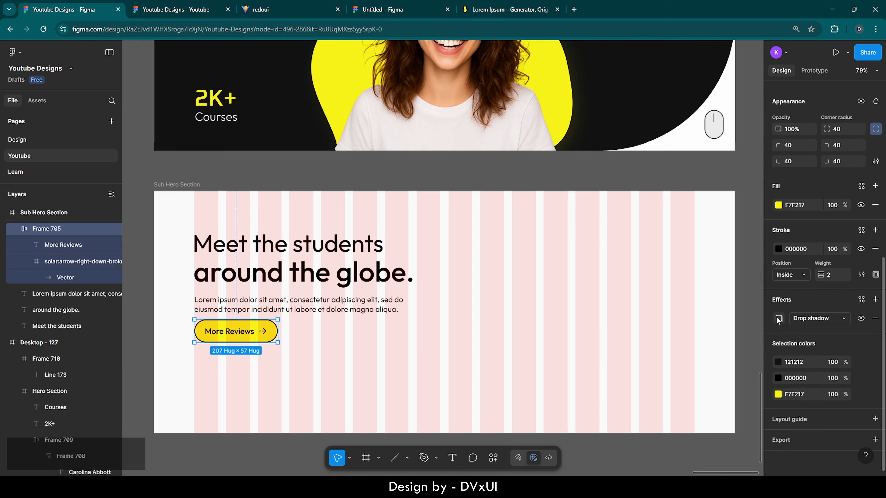
left_click(777, 320)
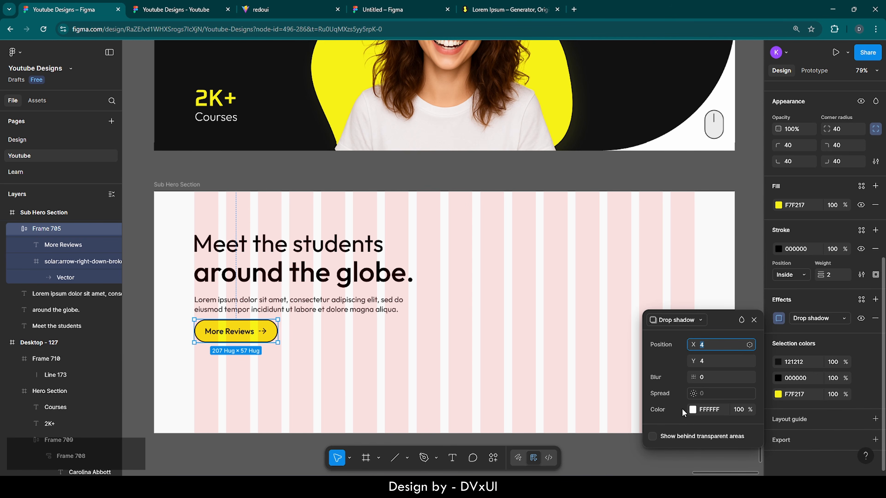
left_click(704, 412)
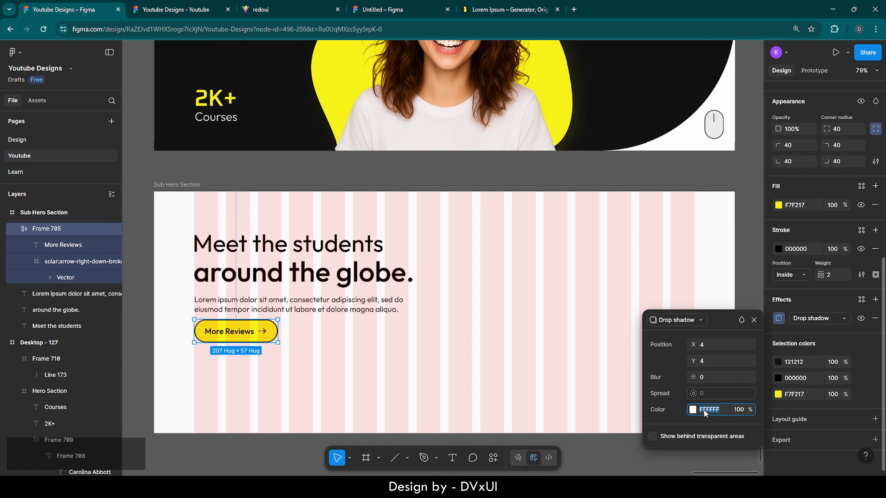
type("121212")
key("Return")
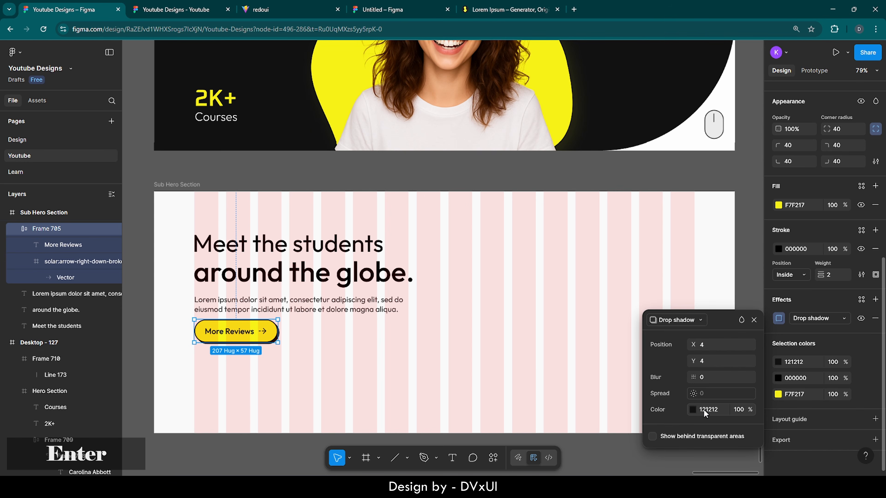
left_click(451, 356)
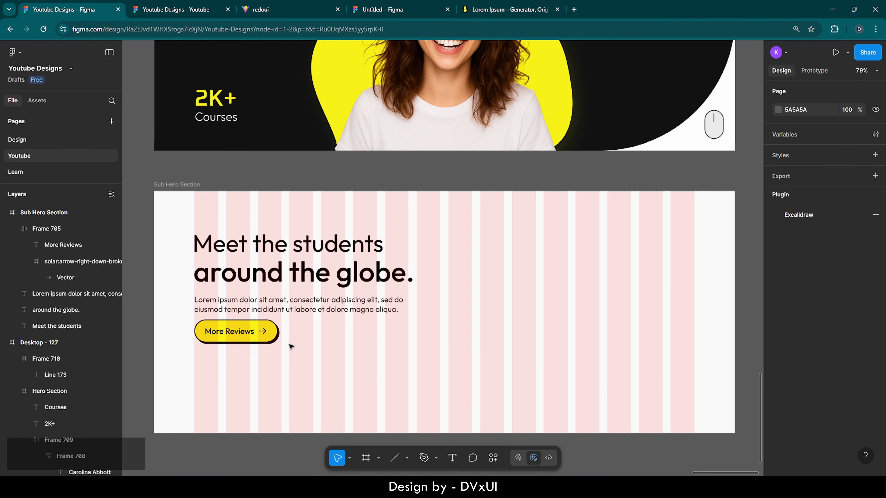
left_click(254, 333)
key("Down")
key("Down")
key("Down")
key("Down")
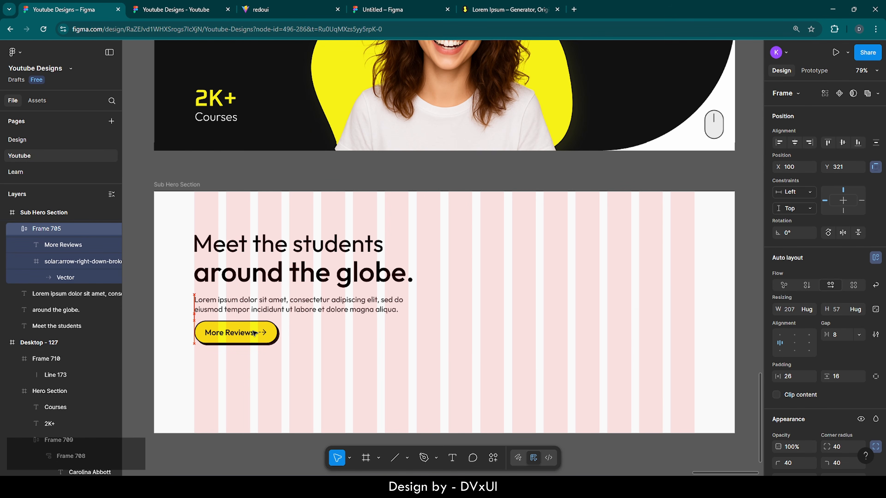
key("Up")
left_click(475, 354)
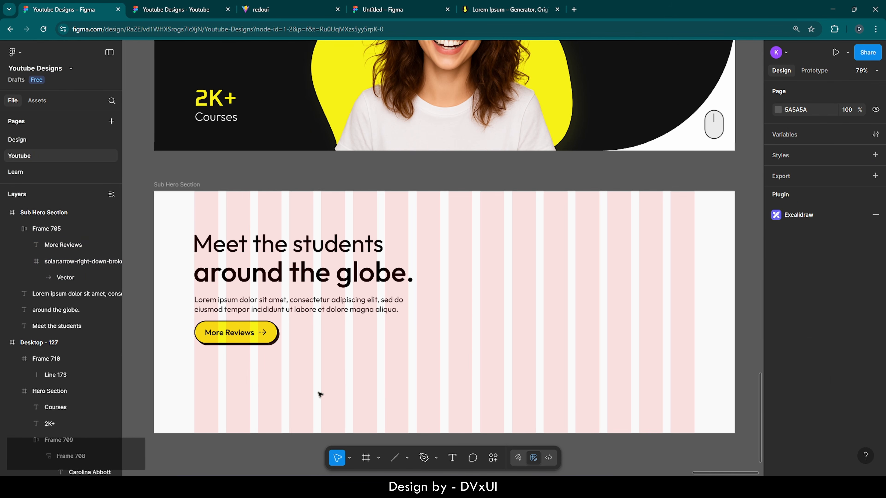
- Add a '78%' text layer below the button in Oxanium SemiBold, size 62
left_click(453, 460)
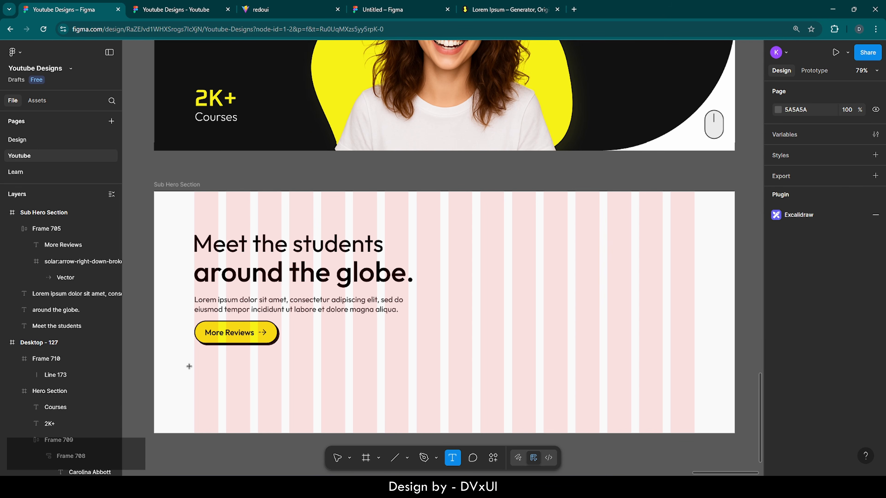
left_click(201, 374)
type("7")
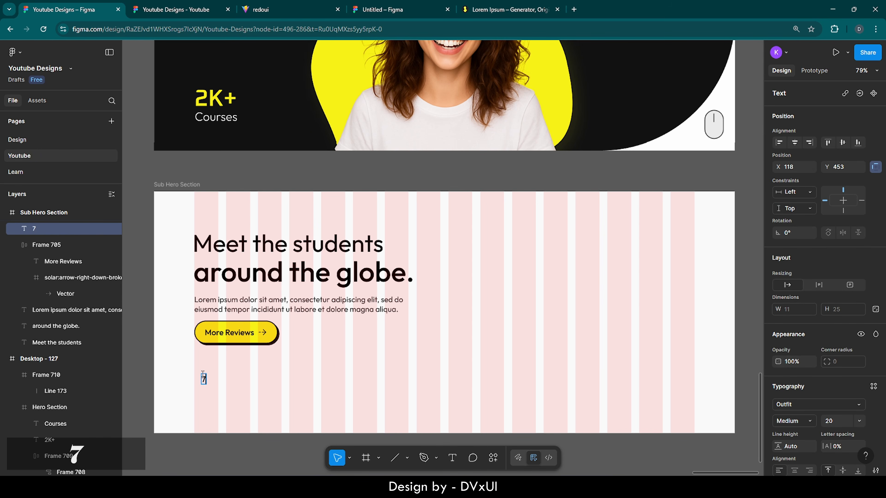
type("8%")
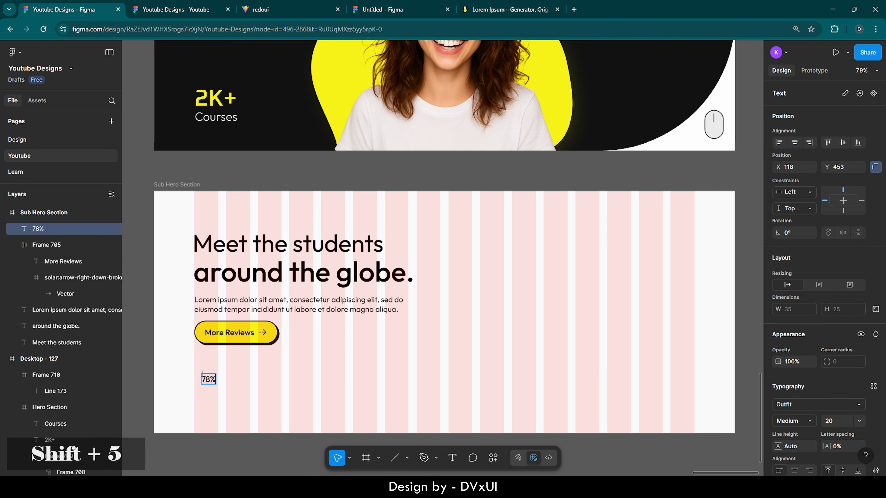
key("ctrl+a")
scroll(832, 412, "down", 3)
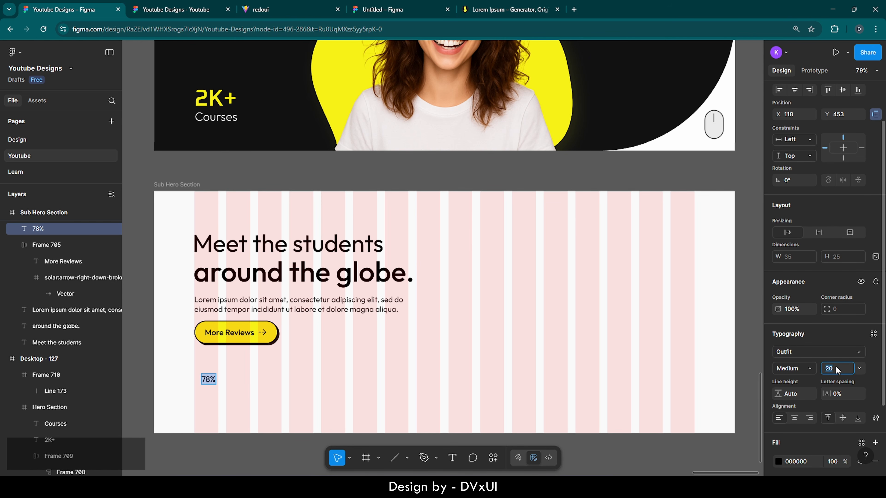
key("BackSpace")
type("62")
key("Return")
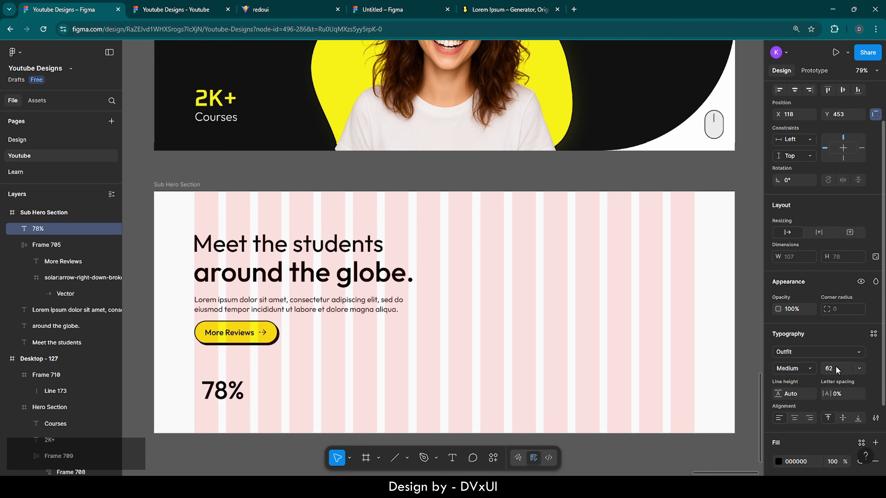
left_click(796, 352)
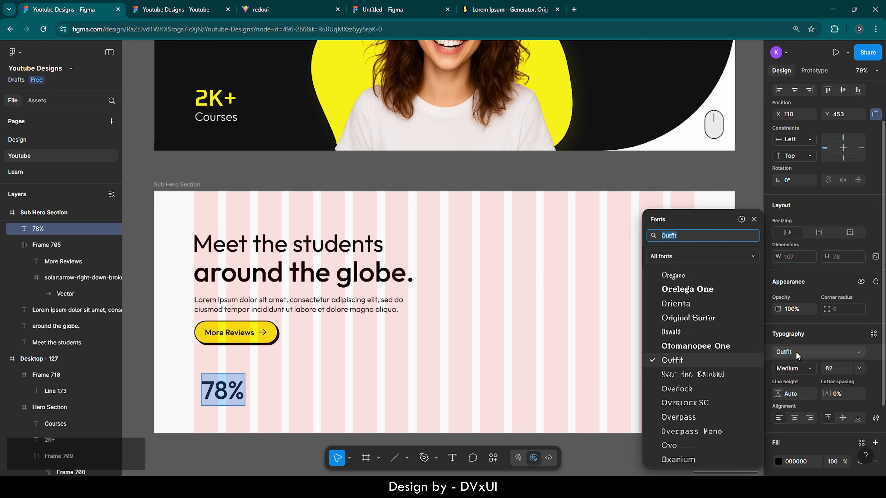
type("oxa")
key("Return")
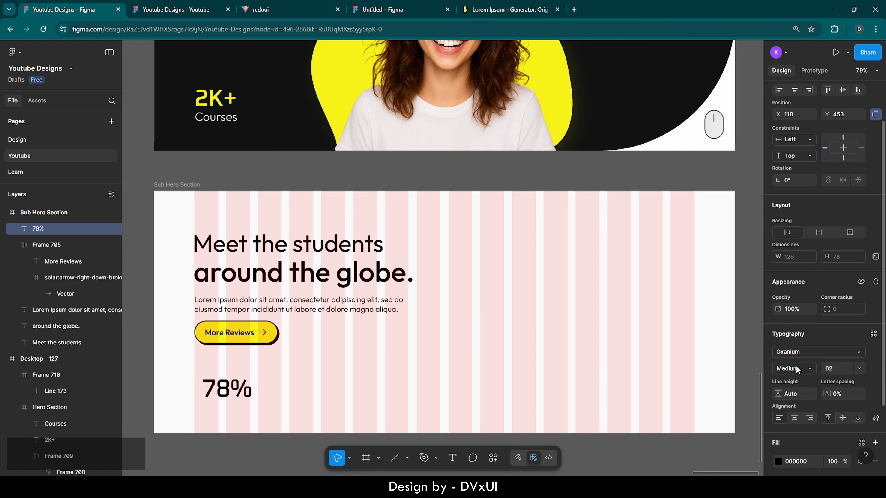
left_click(796, 368)
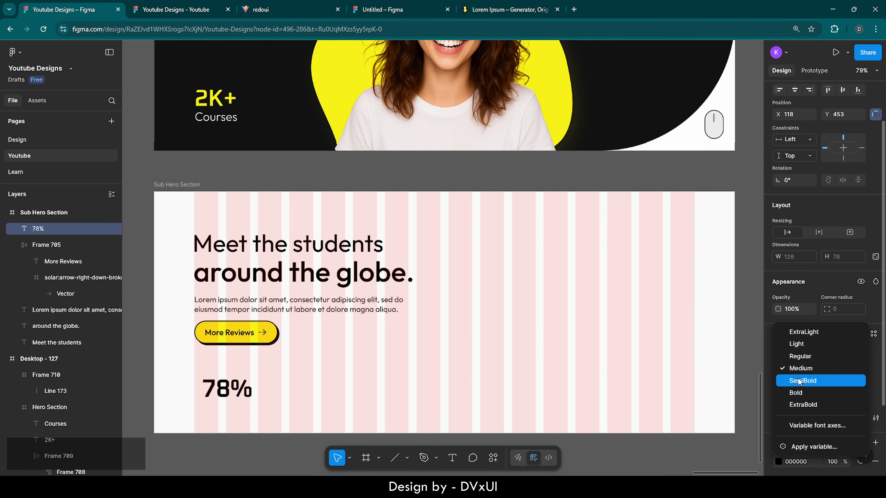
left_click(799, 381)
- Position the 78% text at X 100, Y 442, aligned with the left text edge
left_click(237, 390)
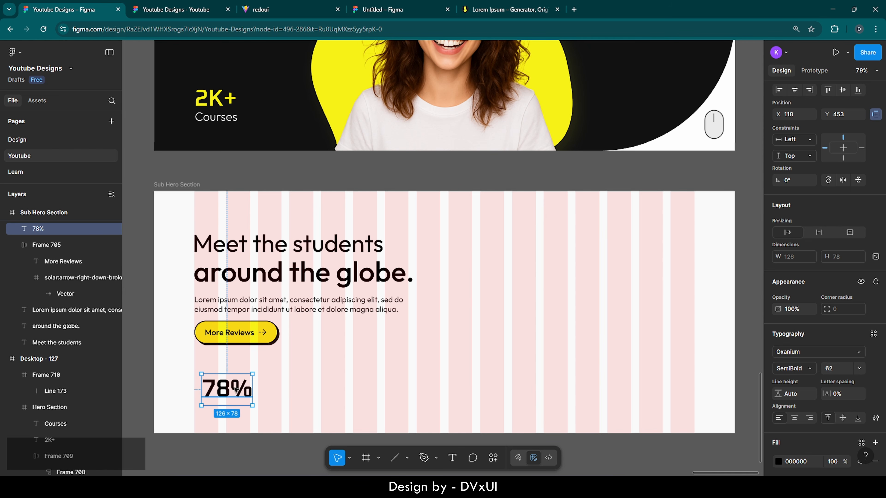
left_click_drag(229, 390, 222, 387)
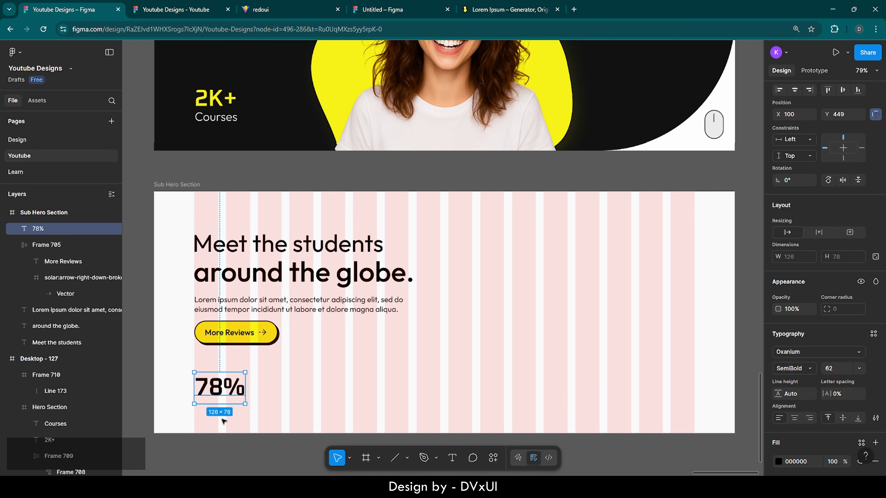
key("alt")
key("shift+Up")
key("alt")
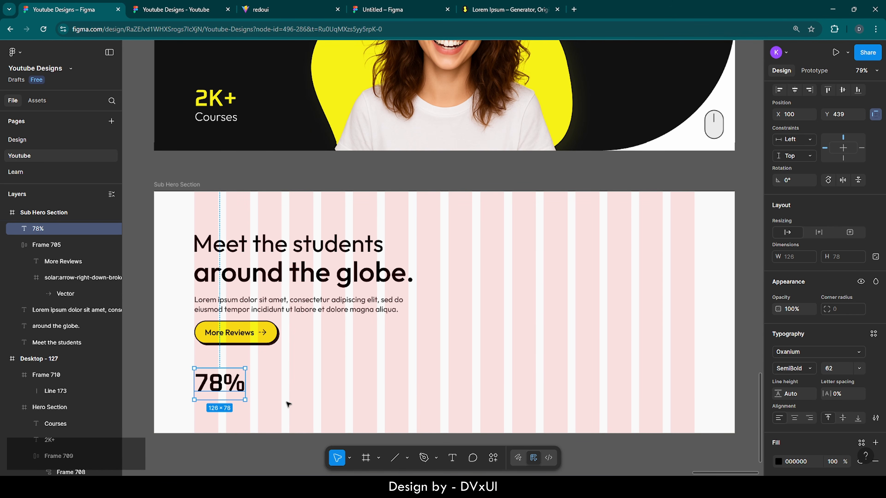
key("Down")
key("Down")
key("Down")
key("Down")
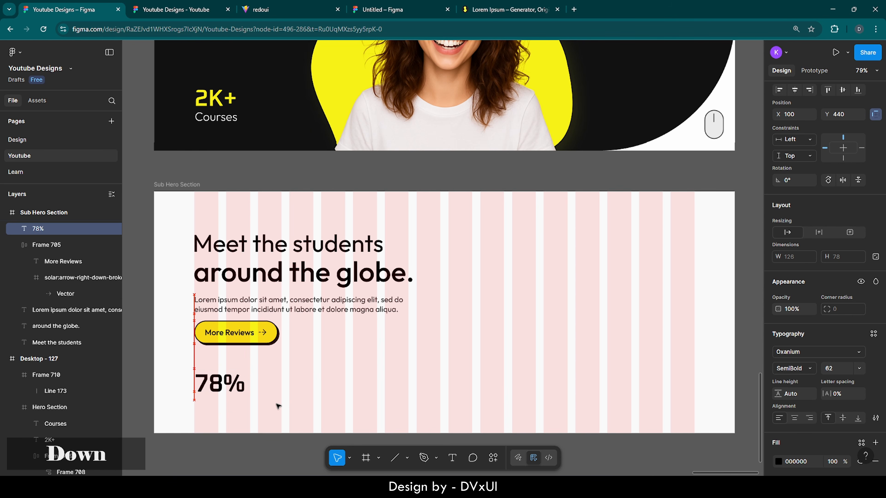
key("alt")
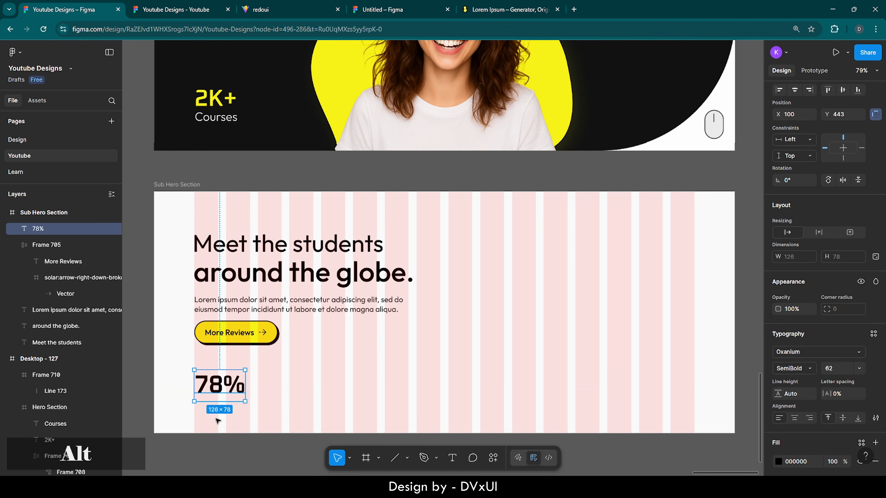
key("Up")
key("alt")
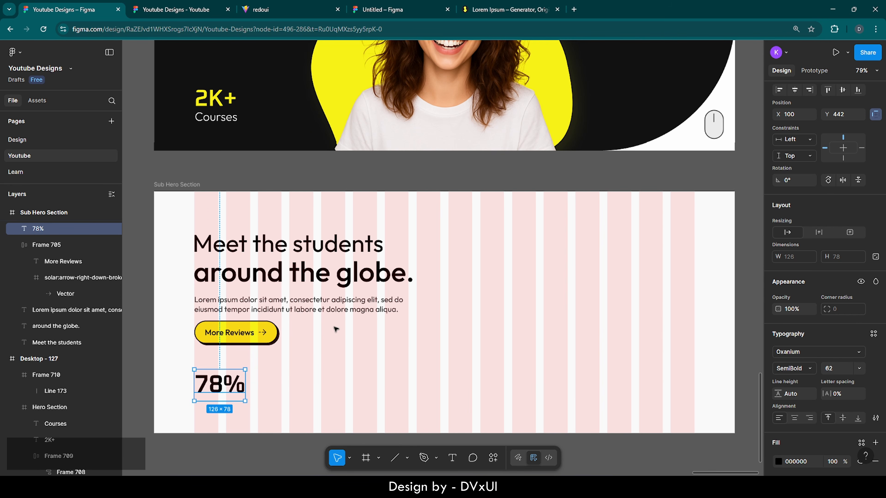
- Paste a copy of the Lorem ipsum paragraph beside 78% and delete 'et dolore magna aliqua'
left_click(307, 307)
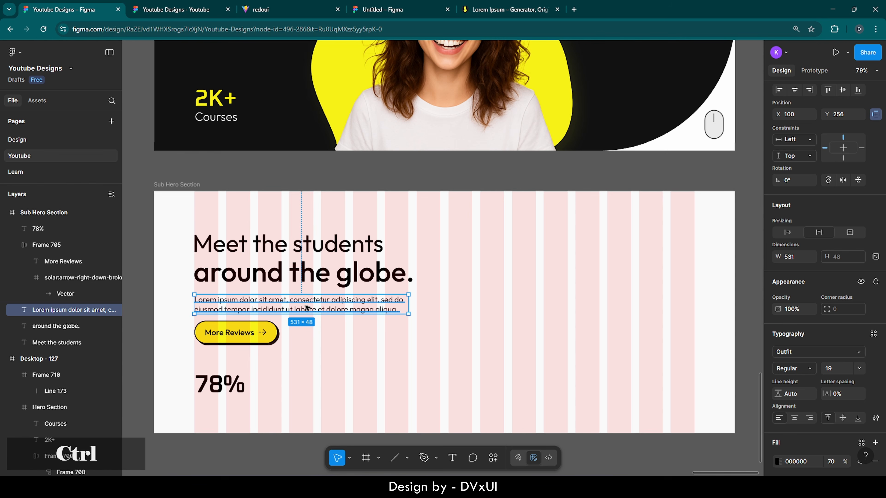
key("ctrl+v")
left_click_drag(306, 307, 366, 385)
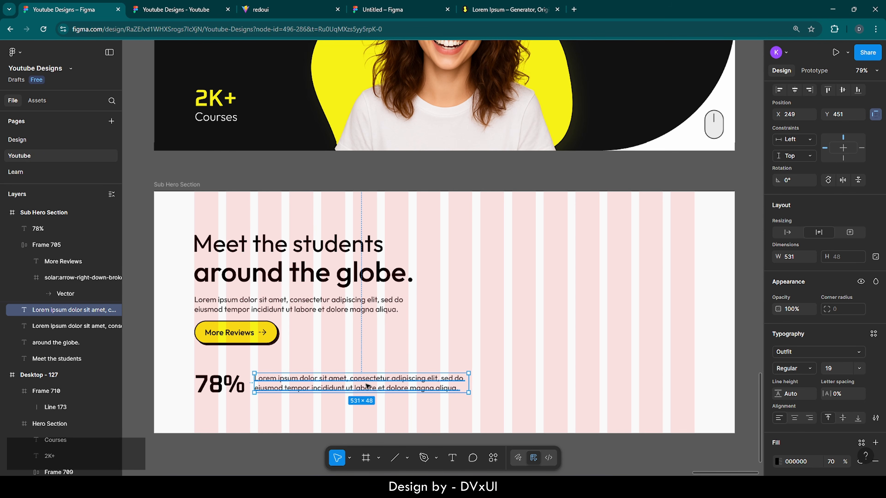
double_click(385, 390)
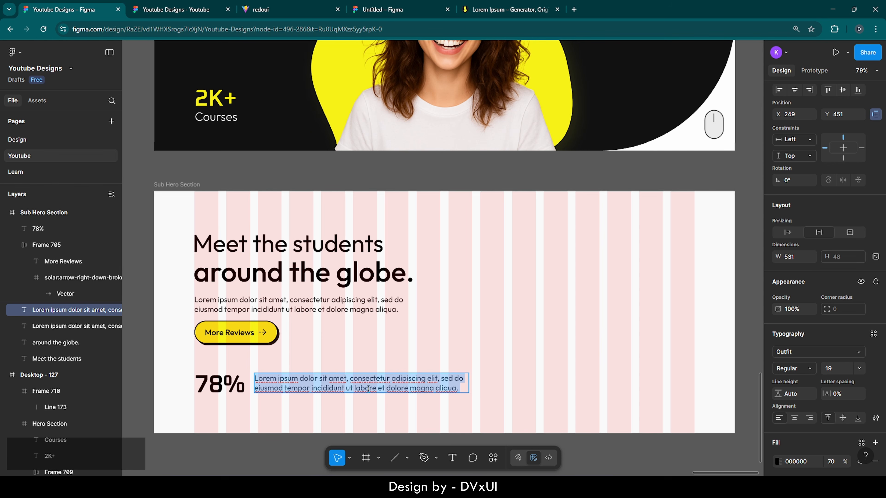
left_click(378, 388)
left_click_drag(445, 389, 455, 387)
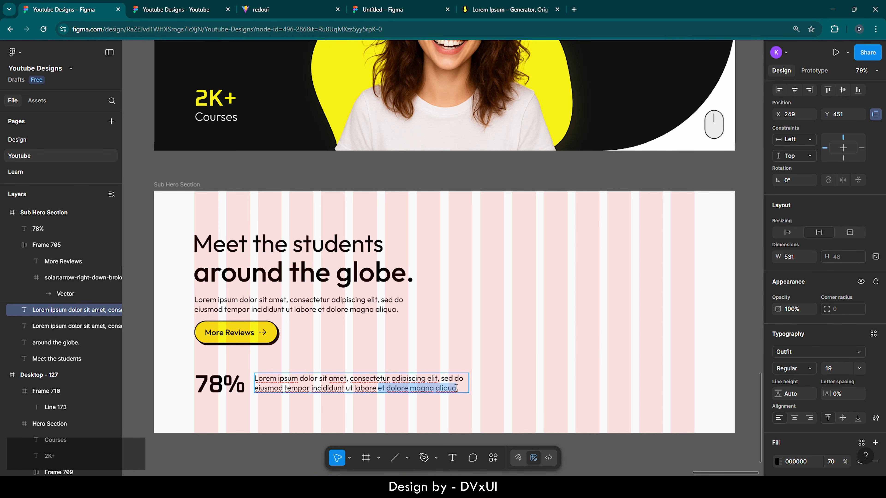
key("BackSpace")
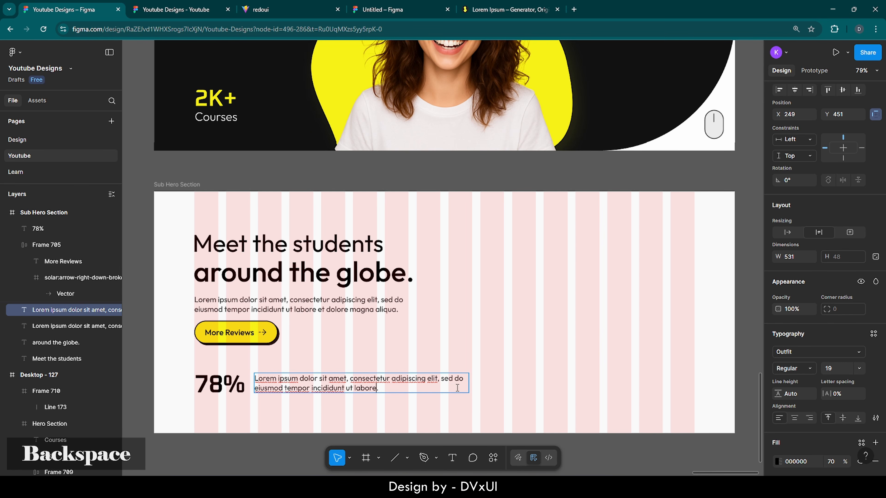
key("Escape")
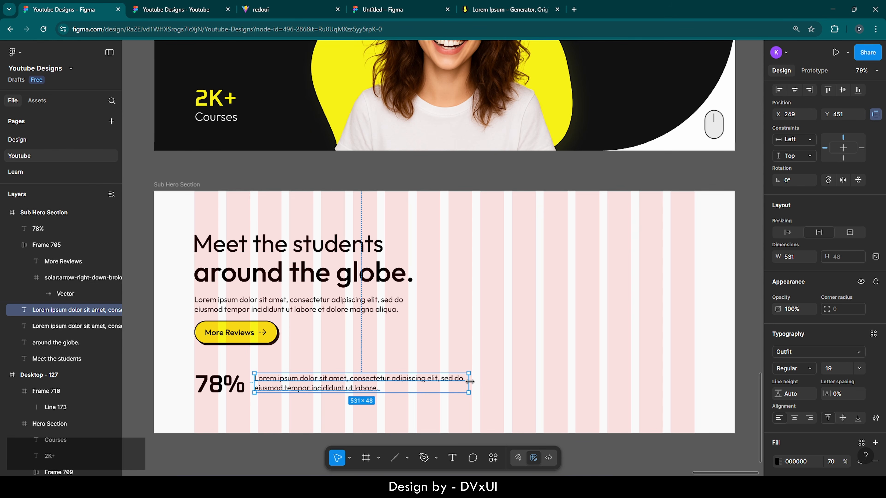
- Narrow the paragraph copy to 435 px so it wraps to two lines, and select it with 78%
left_click_drag(470, 381, 430, 379)
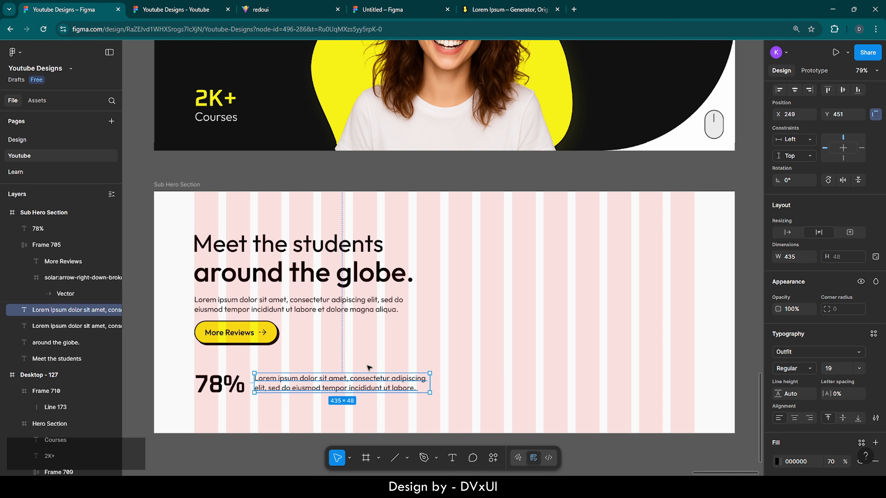
left_click(361, 358)
left_click(289, 377)
key("Left")
key("Left")
key("Left")
key("Left")
key("Left")
key("Left")
key("Left")
key("Left")
key("Left")
key("Left")
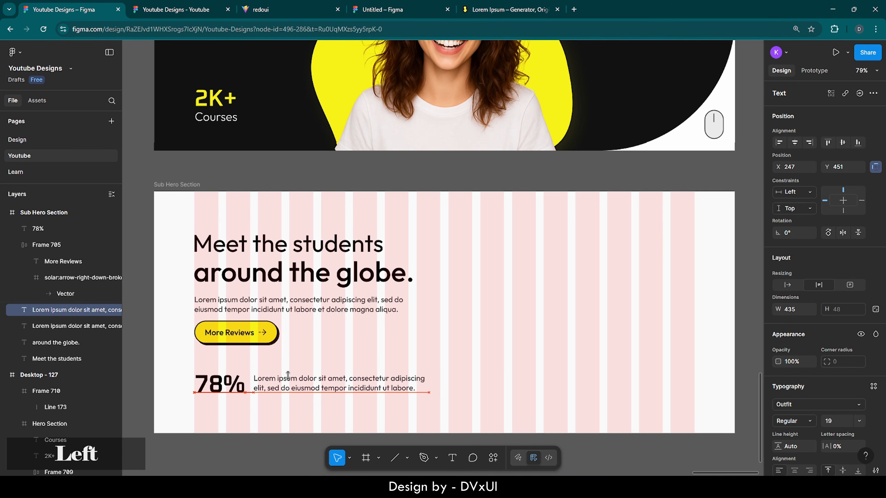
key("Left")
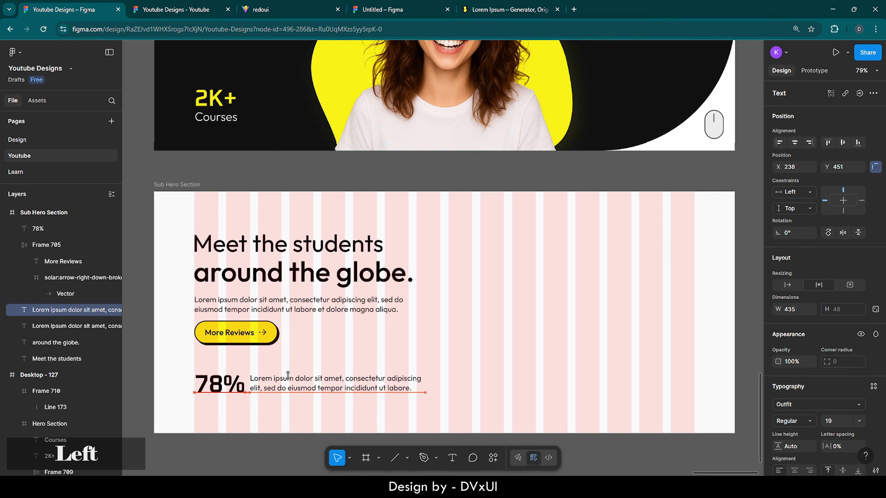
left_click(213, 385, "shift")
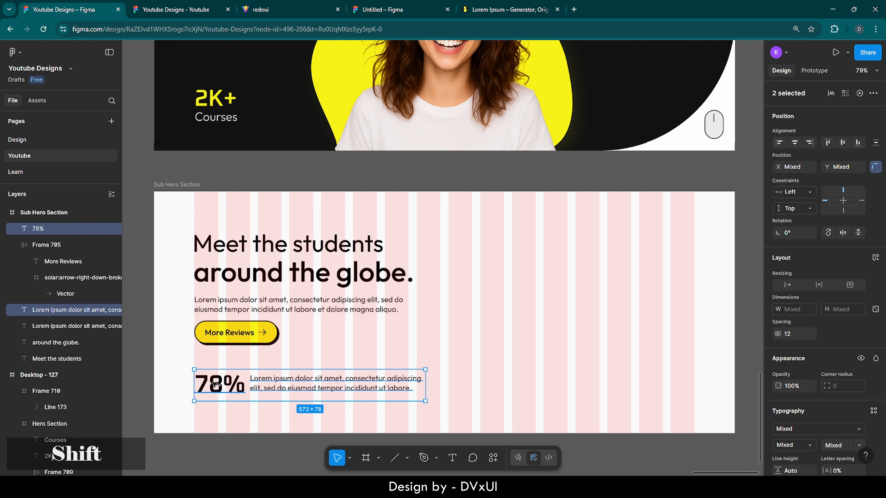
- Wrap 78% and its caption in auto-layout Frame 711 with a 16 px gap, at Y 440
left_click(874, 258)
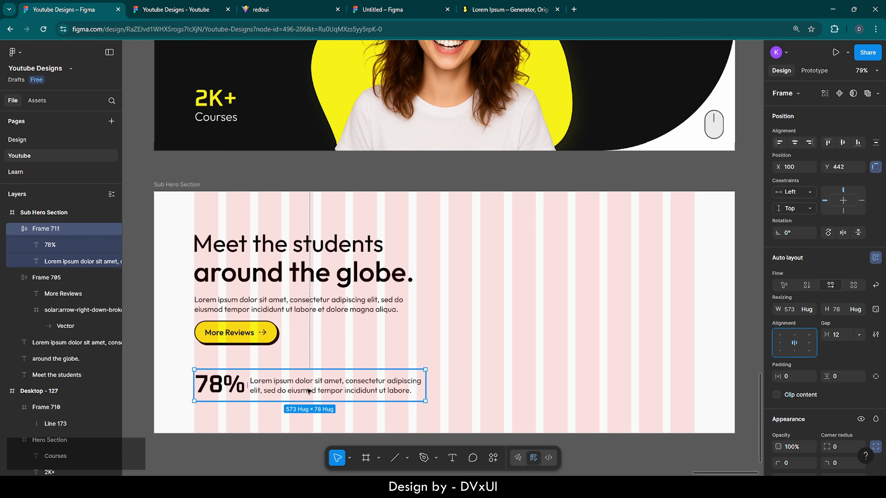
scroll(336, 383, "down", 2)
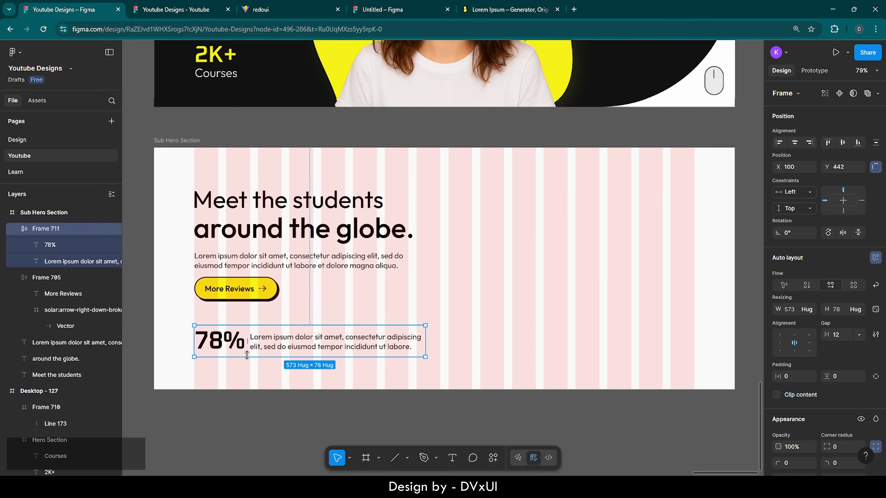
left_click(227, 373)
left_click(255, 347)
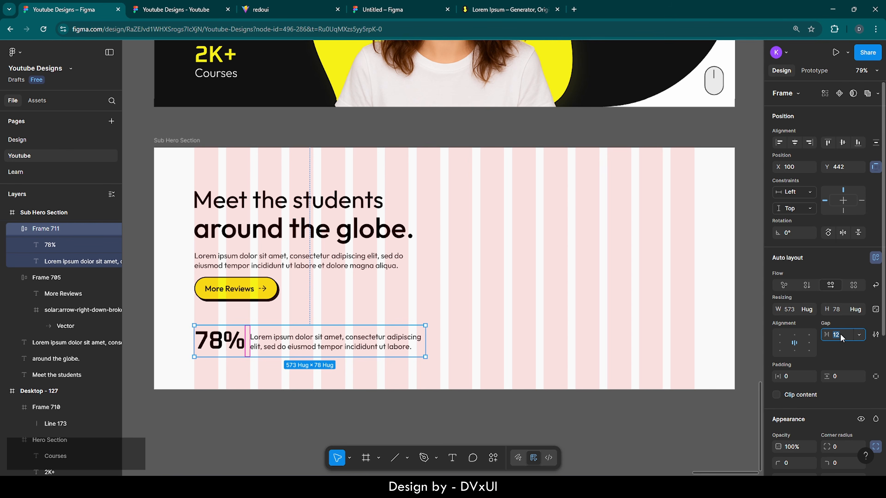
key("Up")
key("Up")
key("Up")
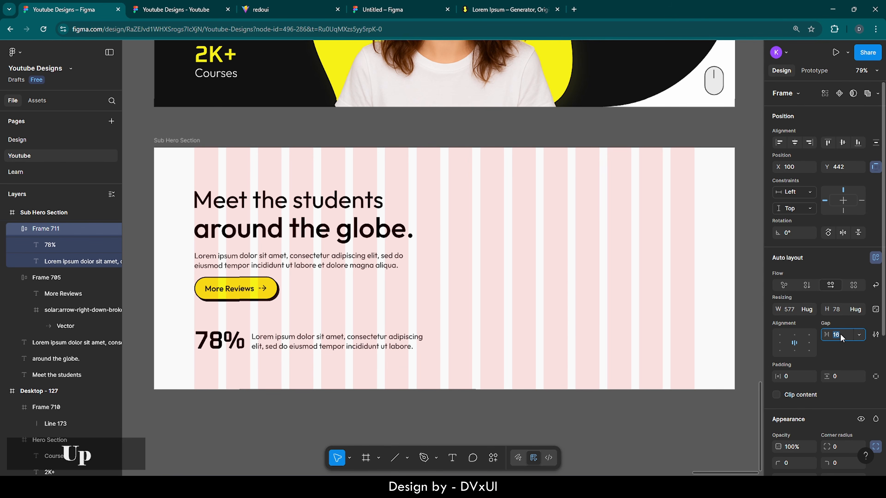
left_click(535, 303)
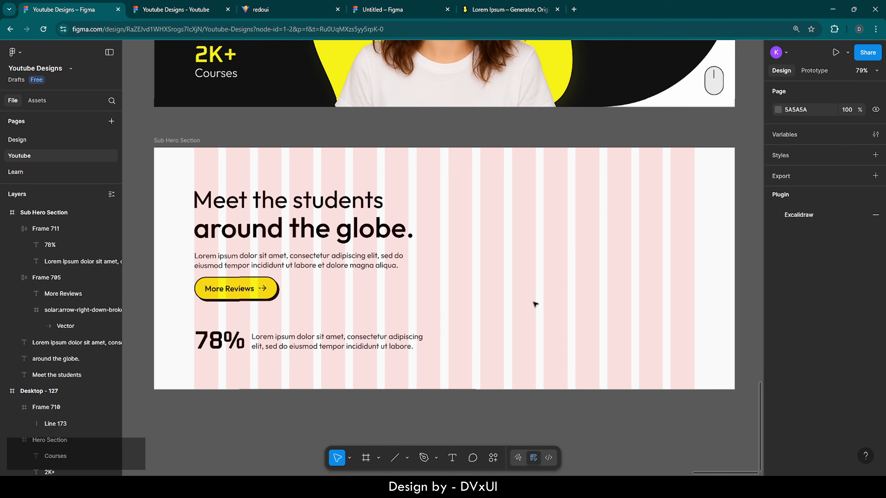
left_click(307, 348)
key("Up")
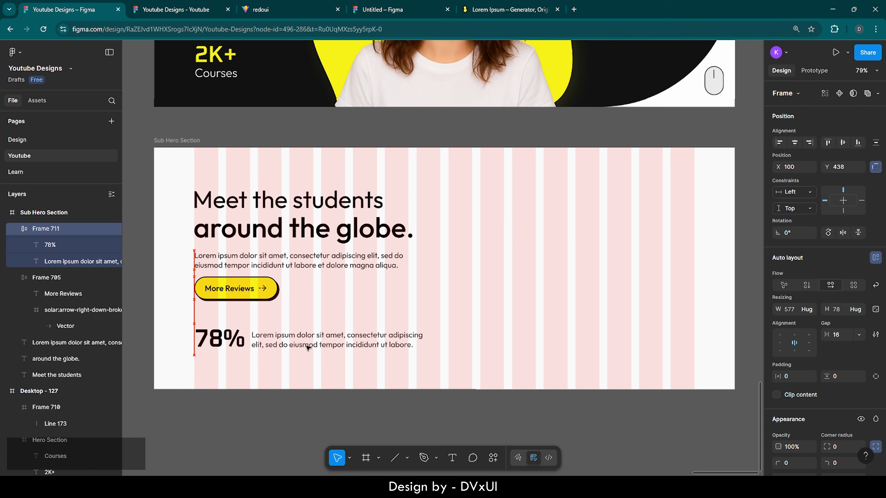
key("Down")
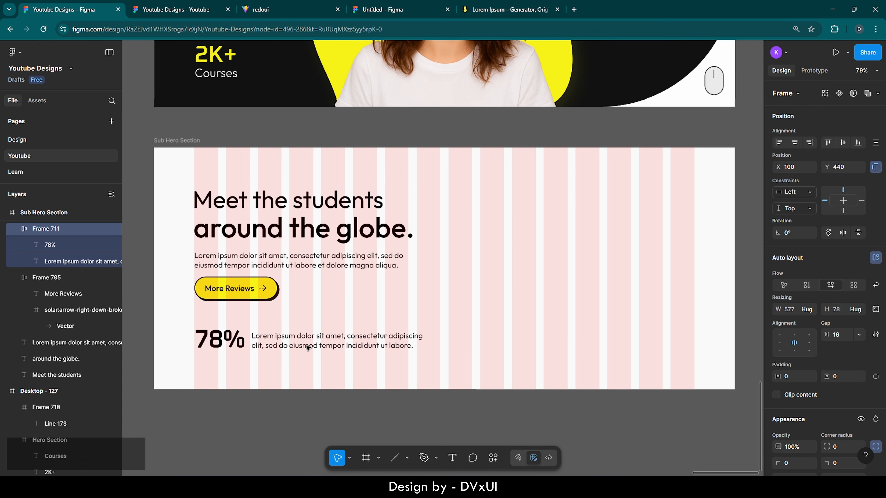
left_click(567, 277)
scroll(567, 277, "right", 3)
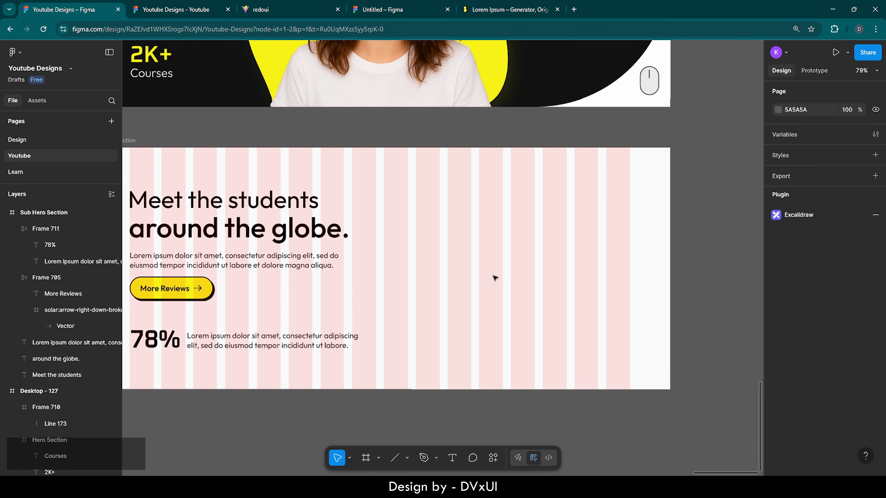
- Create Frame 712 to the right of the headline and set its width to 315
left_click(365, 459)
left_click(424, 236)
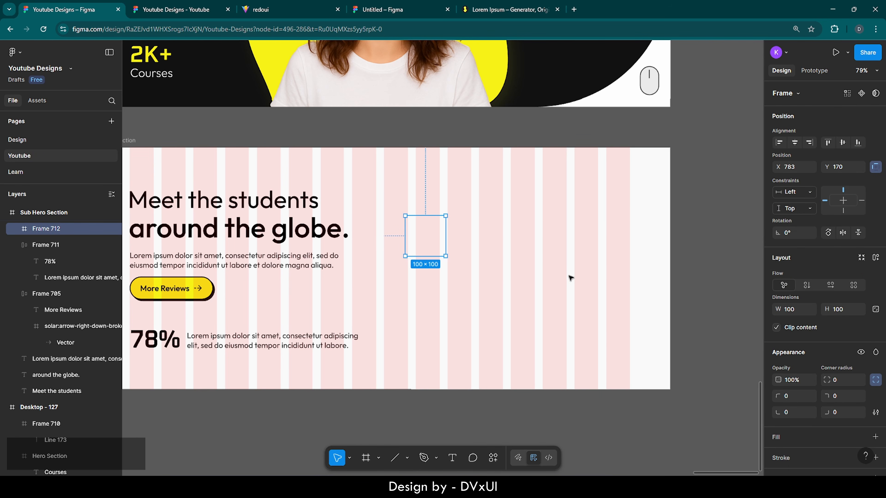
left_click(875, 309)
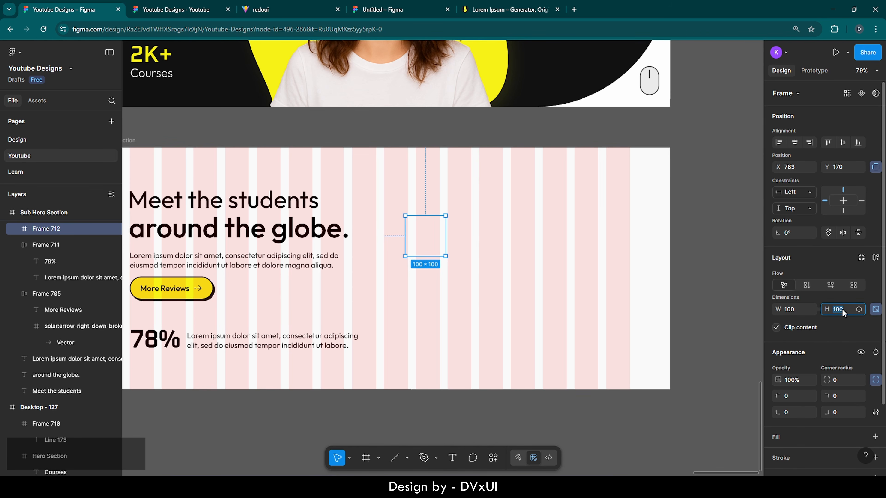
left_click(875, 309)
key("BackSpace")
type("315")
key("Return")
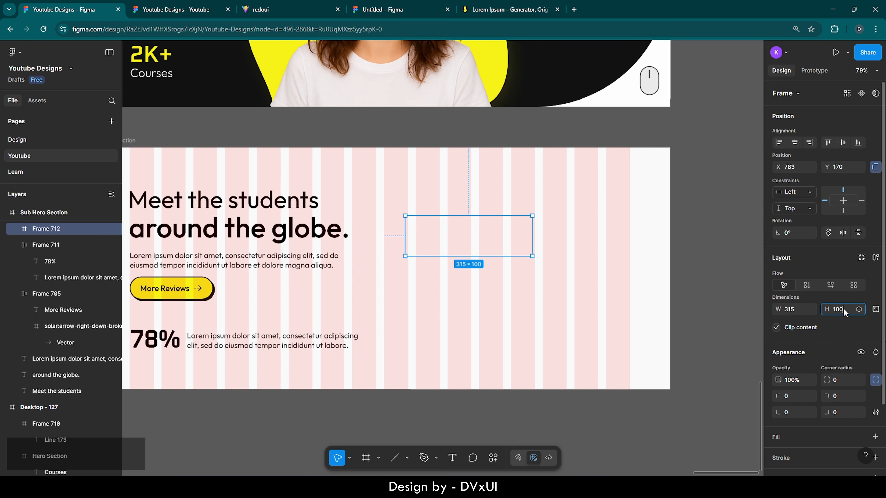
key("BackSpace")
- Set Frame 712's height to 294 and add a 2 px black stroke at 30% opacity
type("294")
key("Return")
scroll(799, 347, "down", 3)
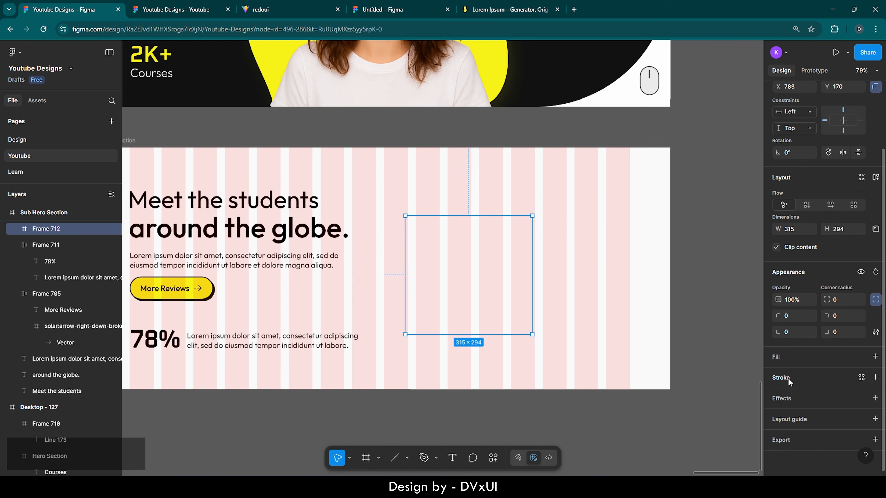
left_click(787, 378)
left_click(833, 394)
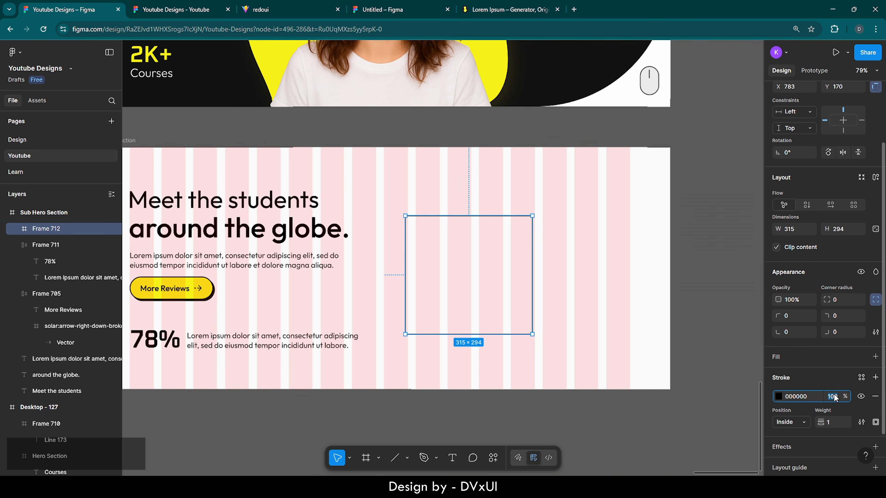
type("30")
key("Return")
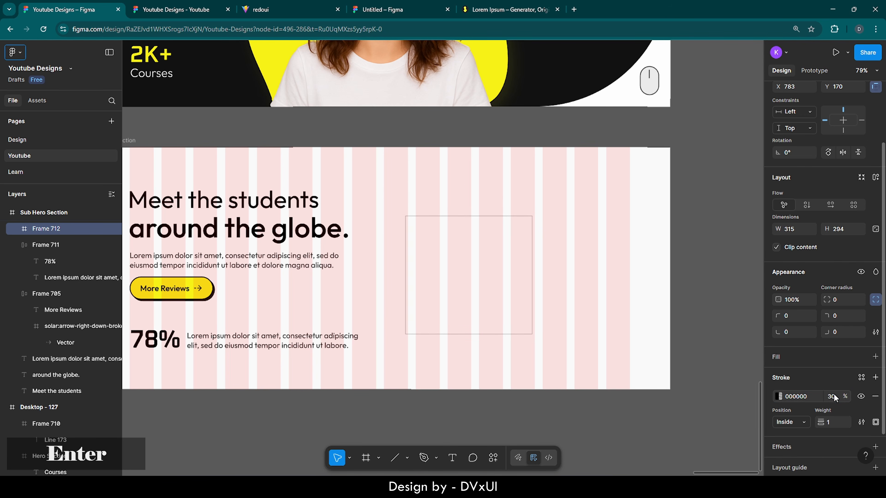
left_click(832, 420)
key("BackSpace")
type("2")
key("Return")
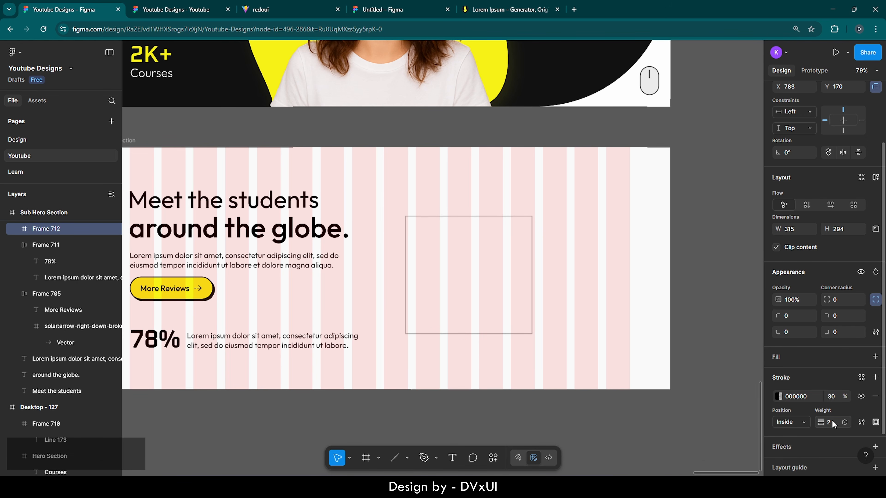
- Round all corners of Frame 712 to 56
left_click(841, 302)
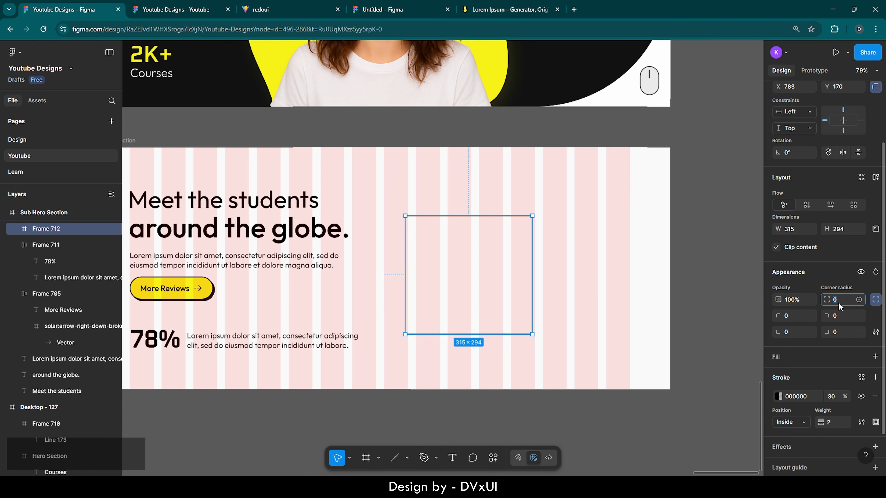
type("56")
key("Return")
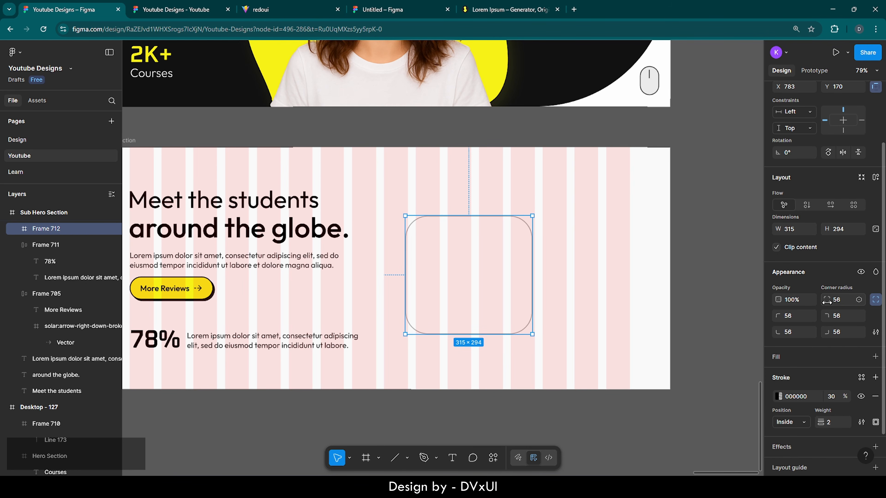
left_click(643, 254)
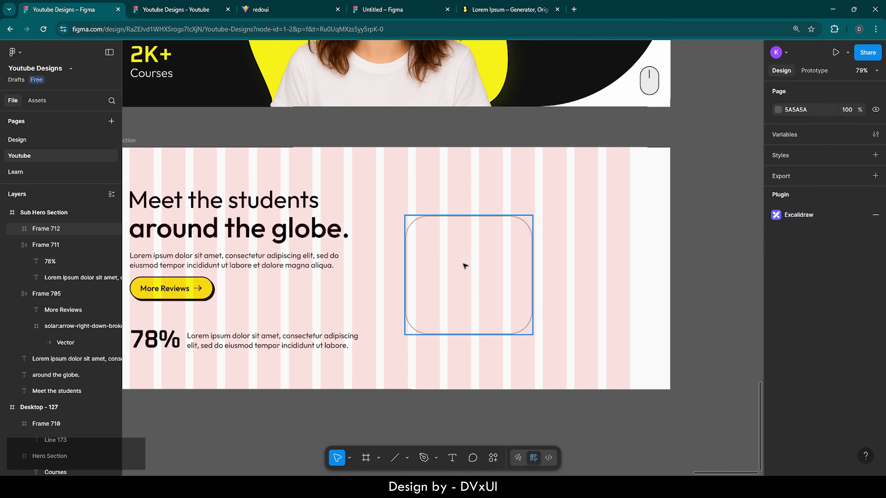
- Copy the quote mark and Lorem ipsum paragraph from the hero section
left_click(512, 275)
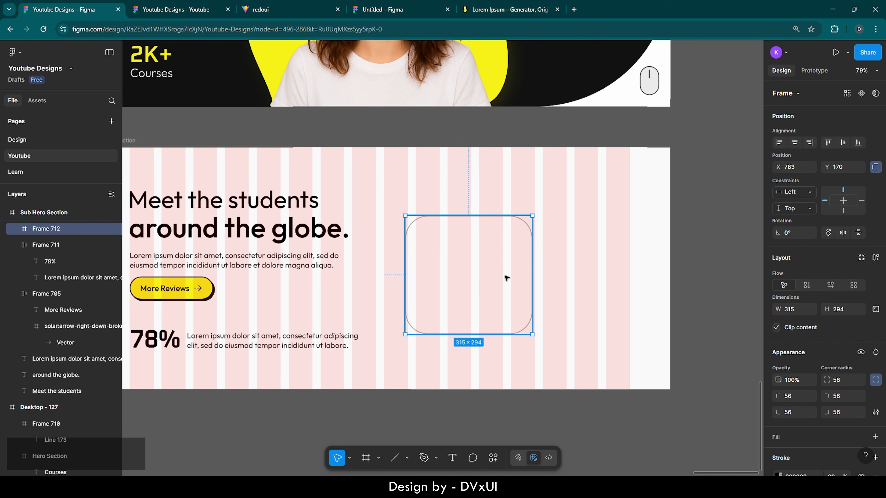
scroll(510, 275, "up", 5)
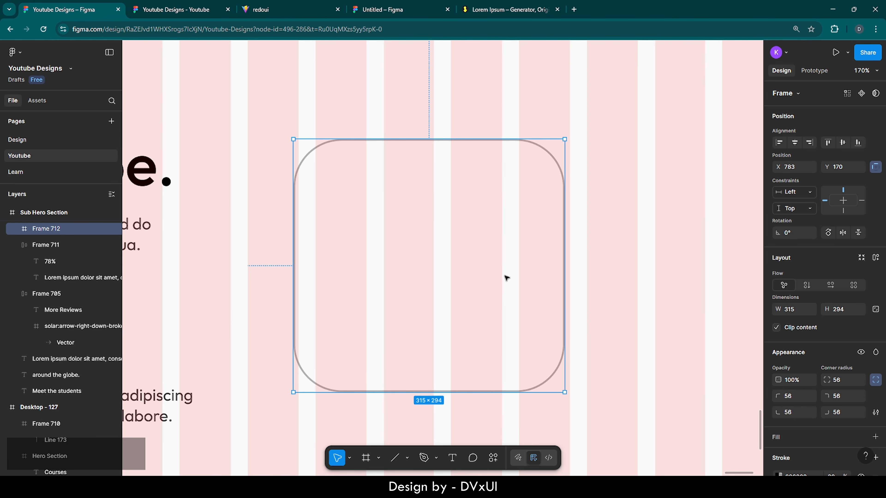
scroll(507, 278, "down", 5)
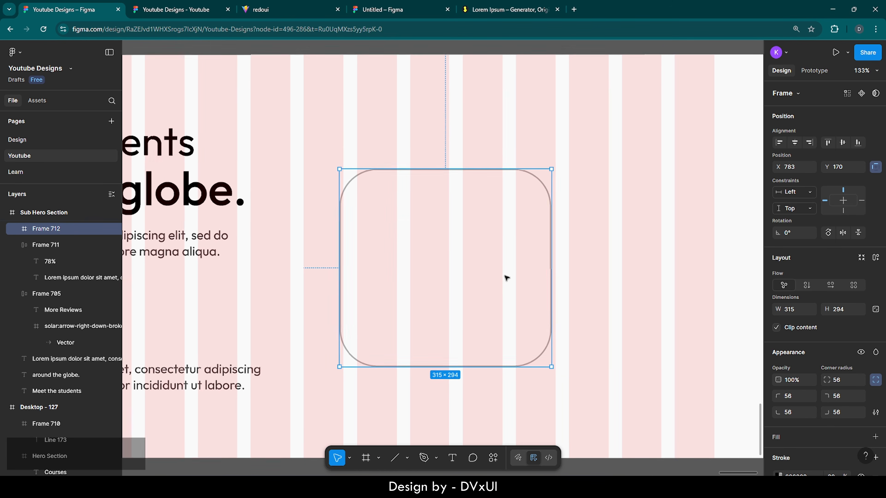
scroll(507, 277, "down", 4)
scroll(506, 276, "up", 2)
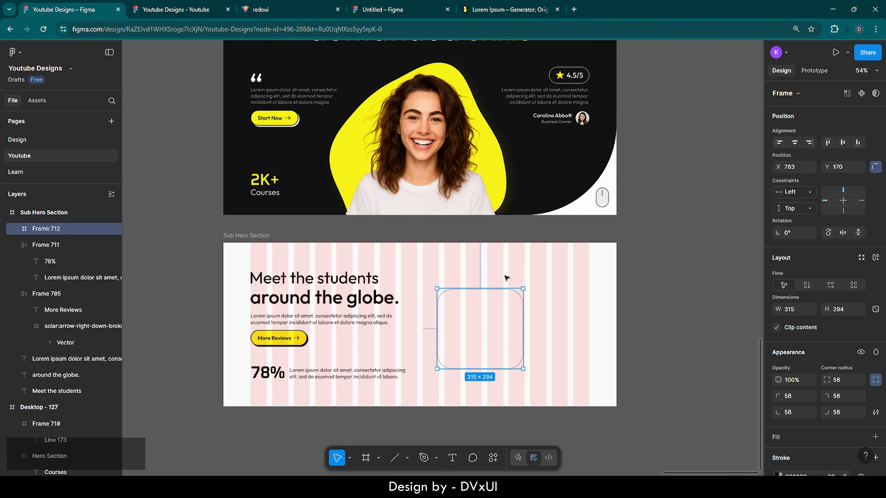
left_click(274, 91)
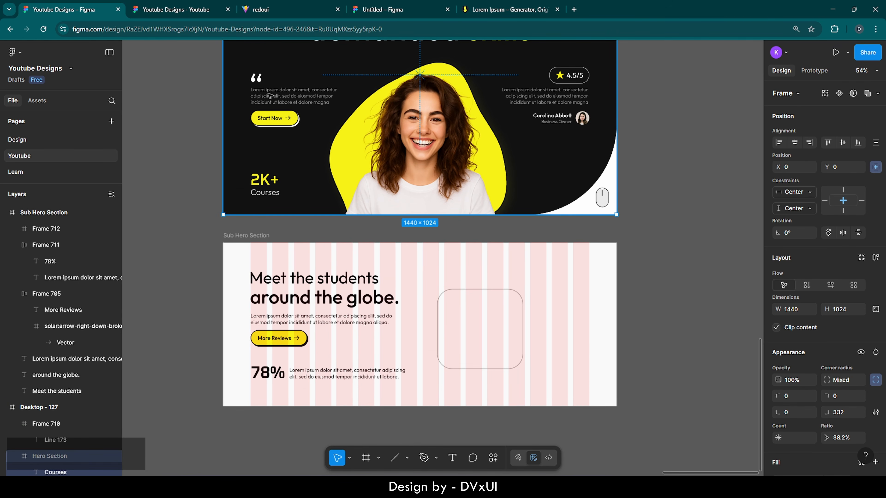
left_click(269, 95)
left_click(262, 79, "shift")
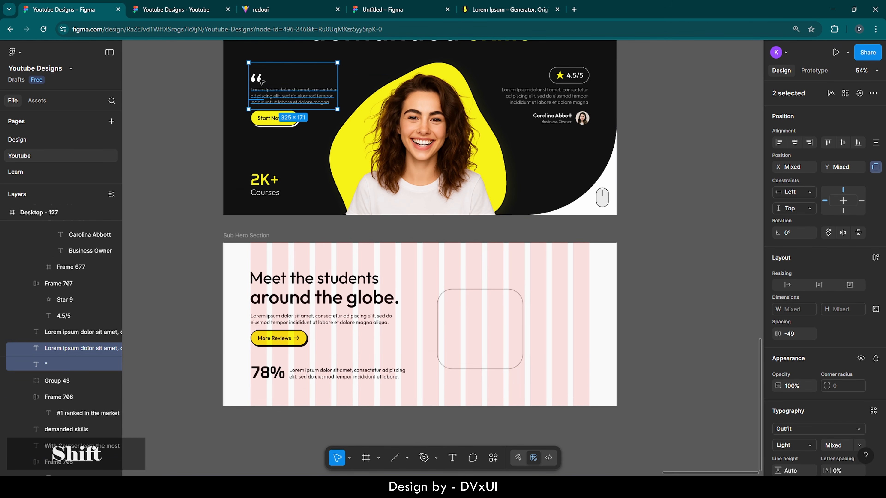
key("ctrl+c")
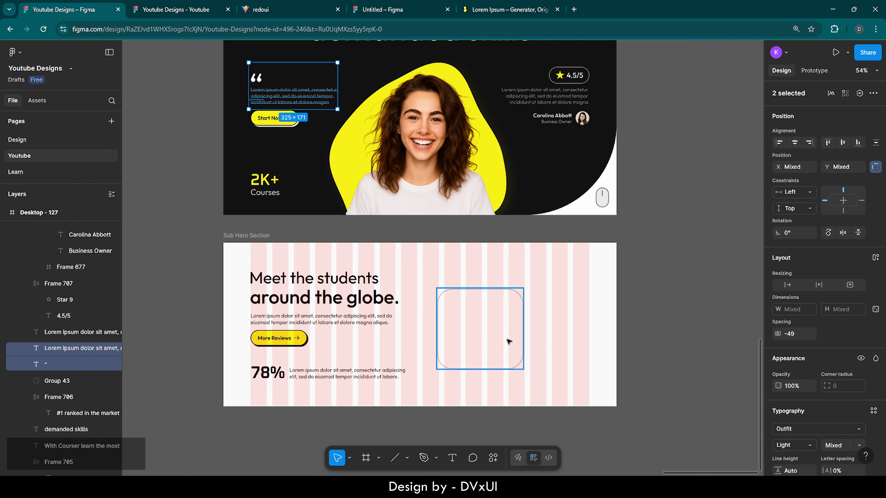
- Paste the quote mark and paragraph into the rounded Frame 712
scroll(508, 340, "up", 3)
left_click(449, 319)
key("ctrl+v")
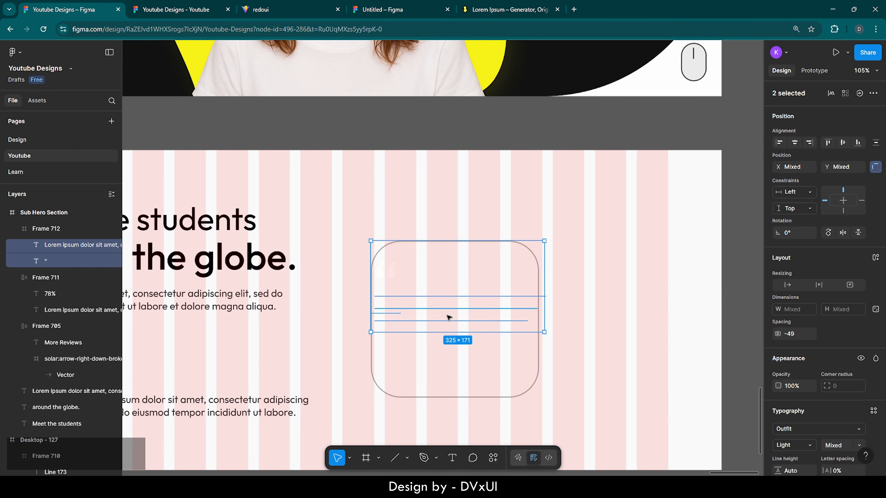
scroll(493, 350, "up", 3)
scroll(839, 397, "down", 5)
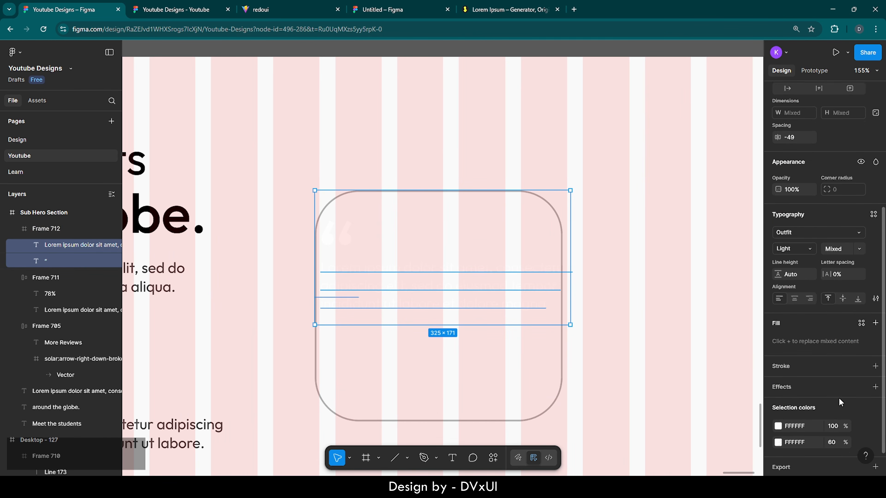
- Change the pasted quote mark and paragraph colours to black 000000
left_click(815, 397)
type("000000")
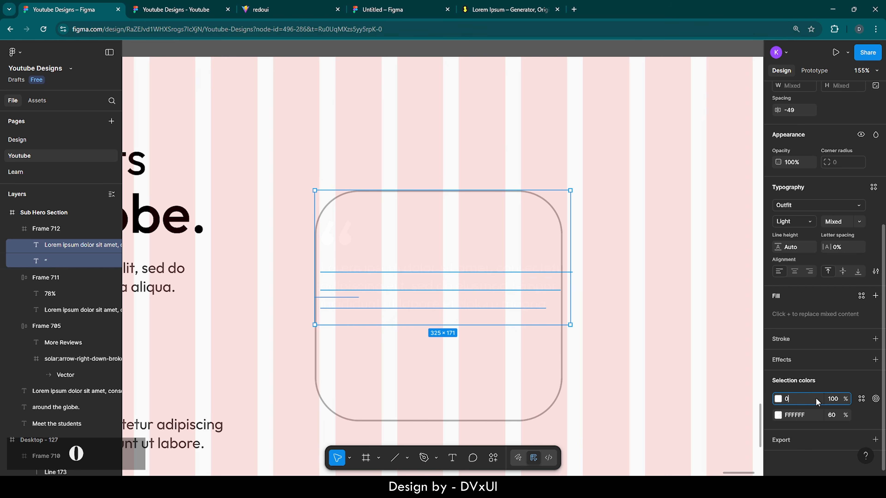
key("Return")
left_click(809, 415)
type("000000")
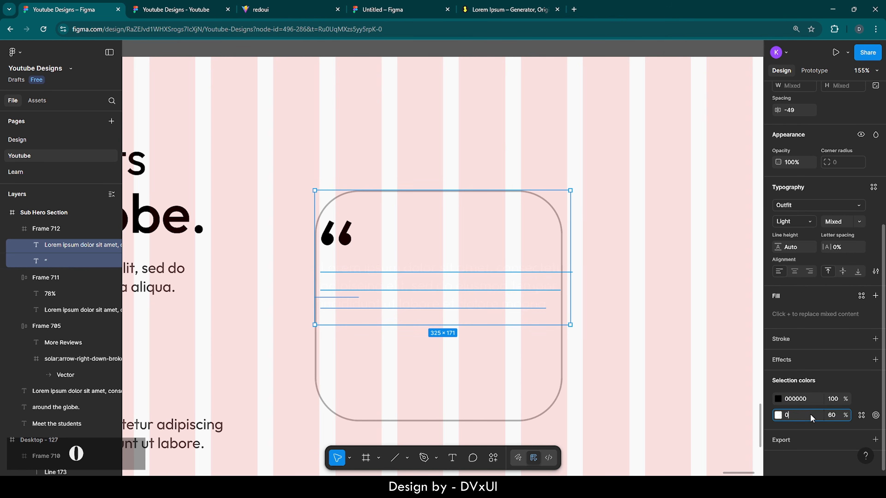
key("Return")
left_click(632, 342)
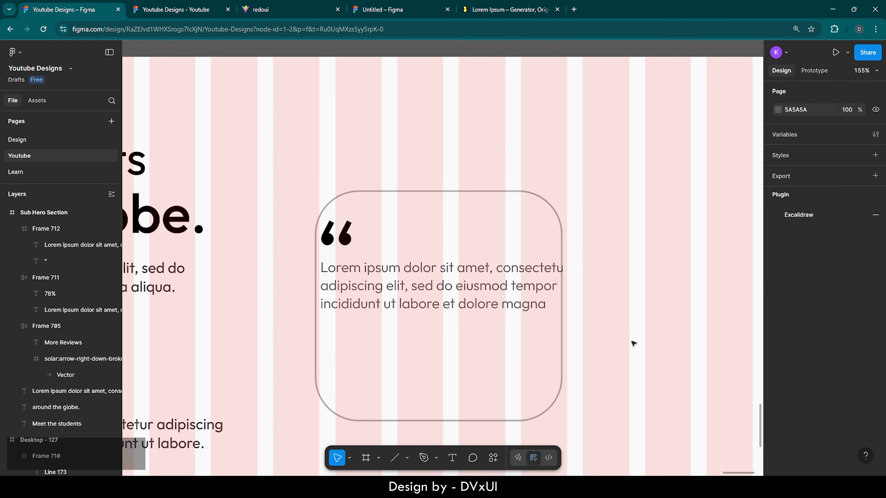
- Make the card's paragraph Outfit Regular 20 with a 70% fill opacity
left_click(470, 277)
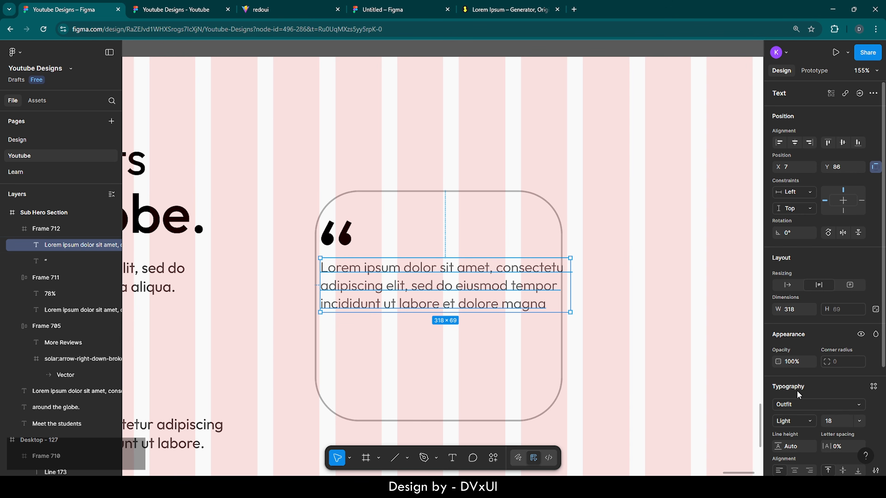
scroll(798, 394, "down", 3)
left_click(836, 350)
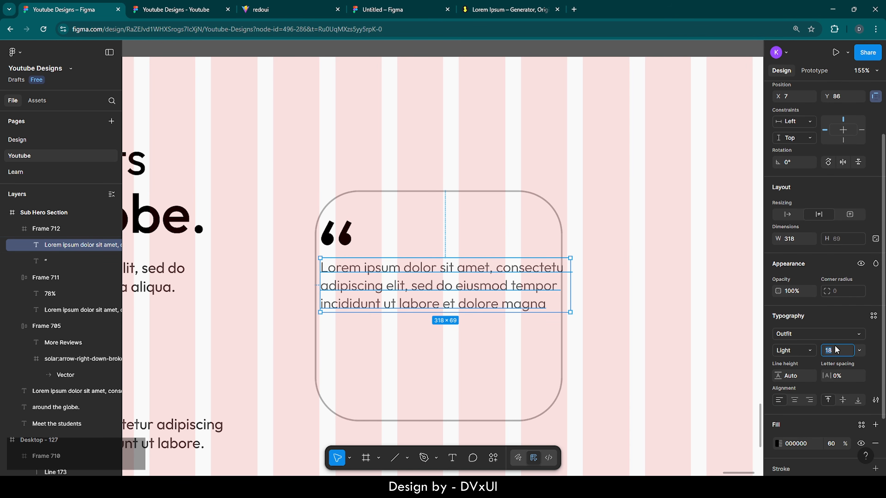
key("Up")
key("Up")
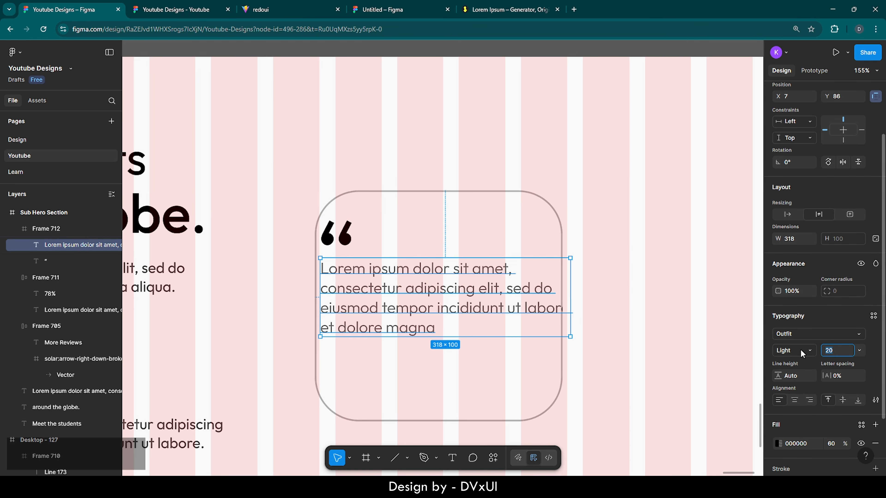
left_click(801, 351)
left_click(801, 358)
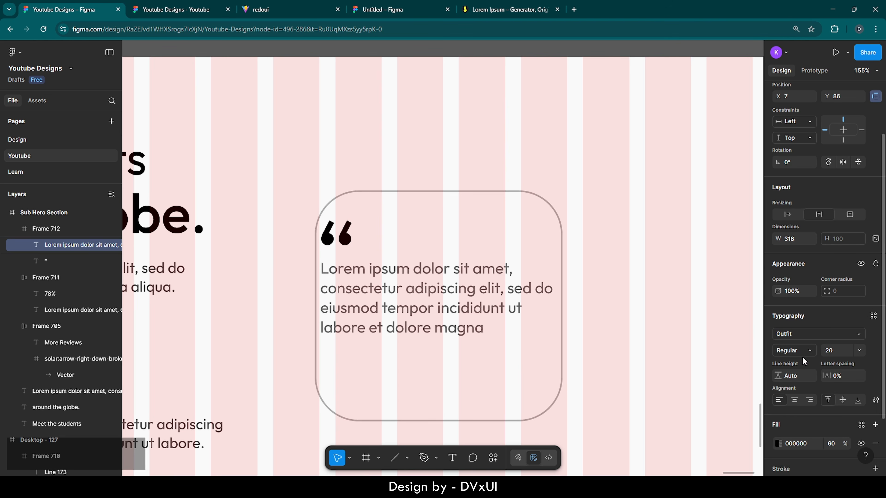
scroll(813, 388, "down", 3)
left_click(830, 393)
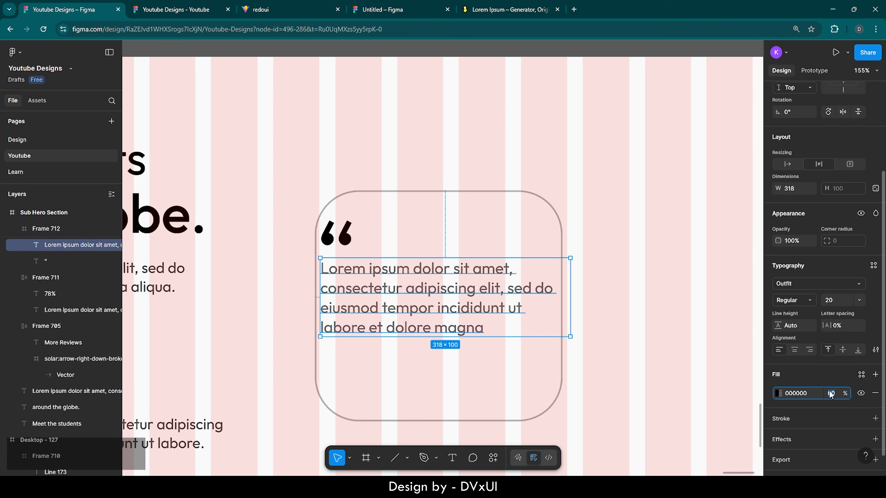
type("70")
key("Return")
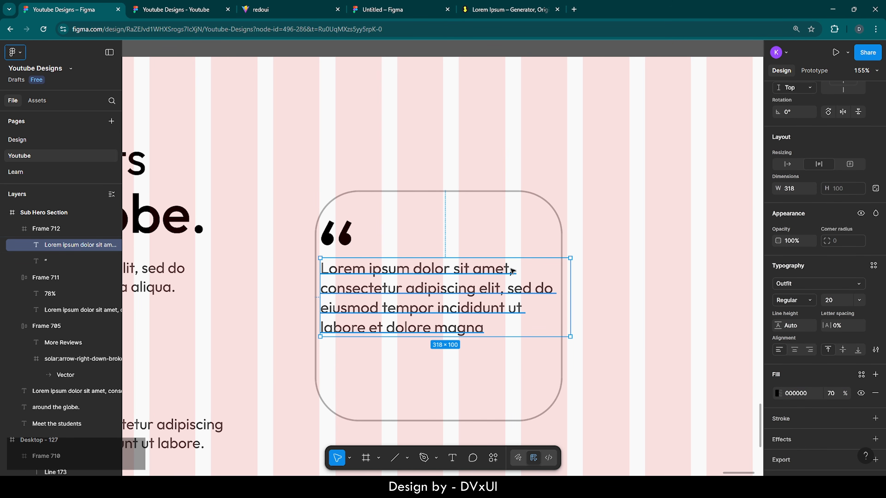
- Set the quote mark to font size 100 and move it right and down inside the card
left_click(347, 239)
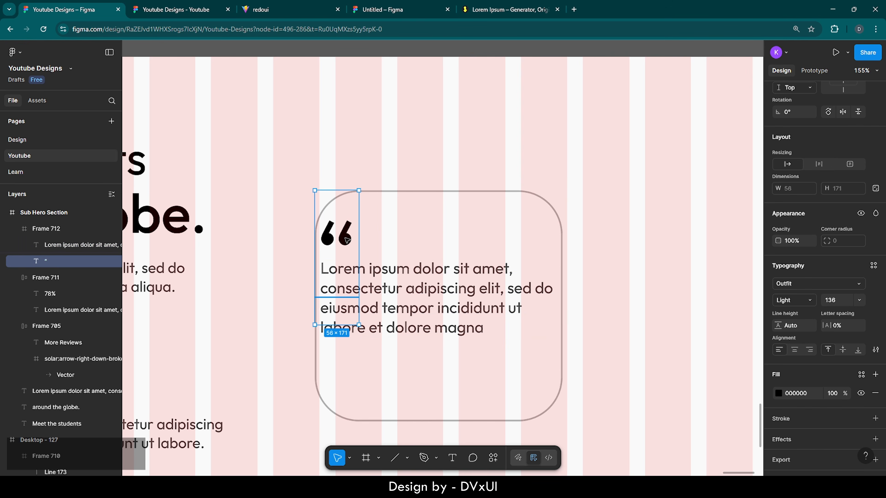
left_click(844, 303)
type("100")
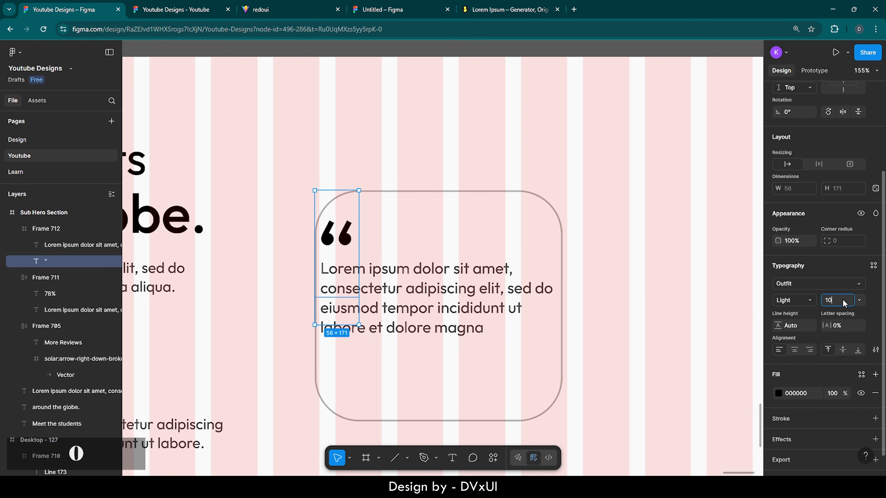
key("Return")
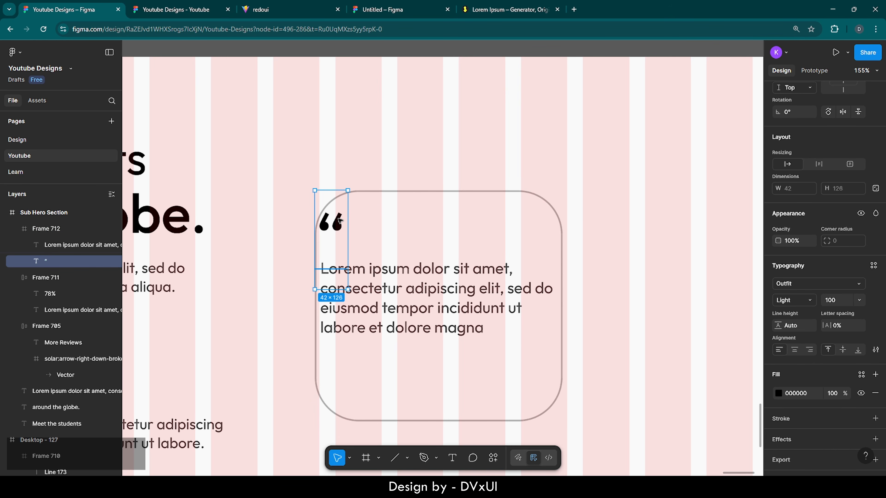
left_click_drag(340, 220, 355, 227)
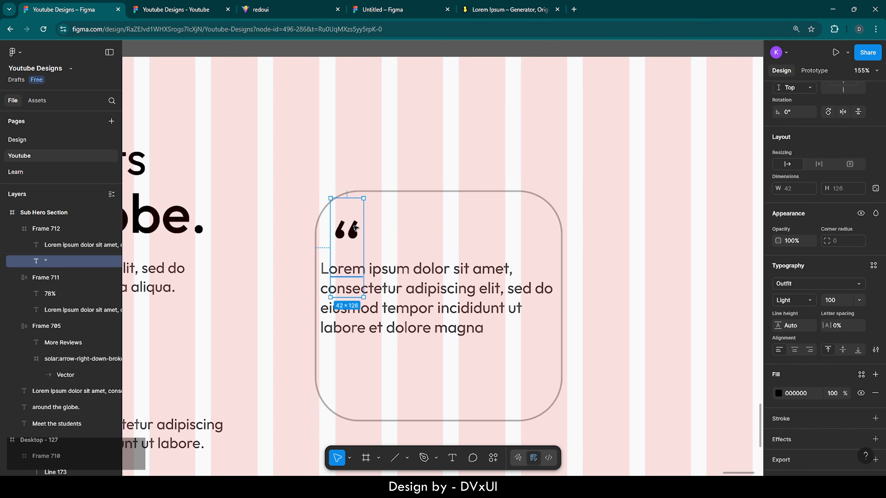
- Move the paragraph and resize its box to 273 px wide, rewrapping it to four lines
left_click(384, 290)
left_click_drag(337, 276, 353, 273)
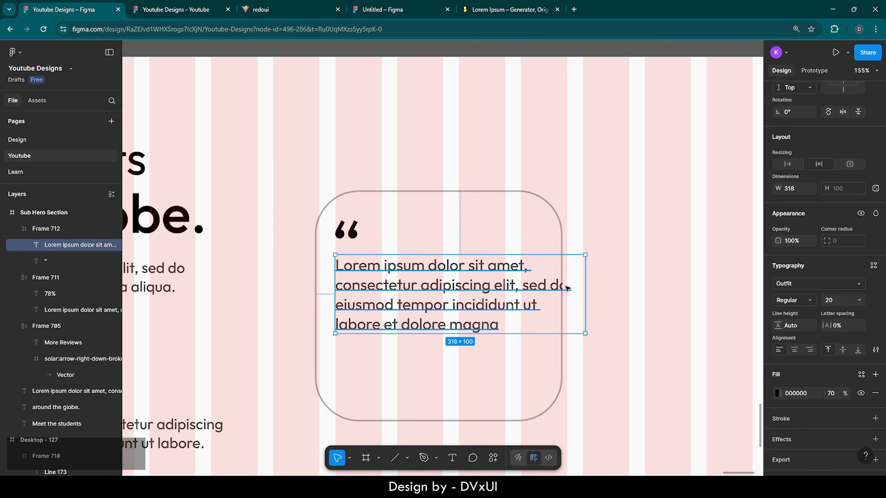
left_click_drag(585, 288, 545, 295)
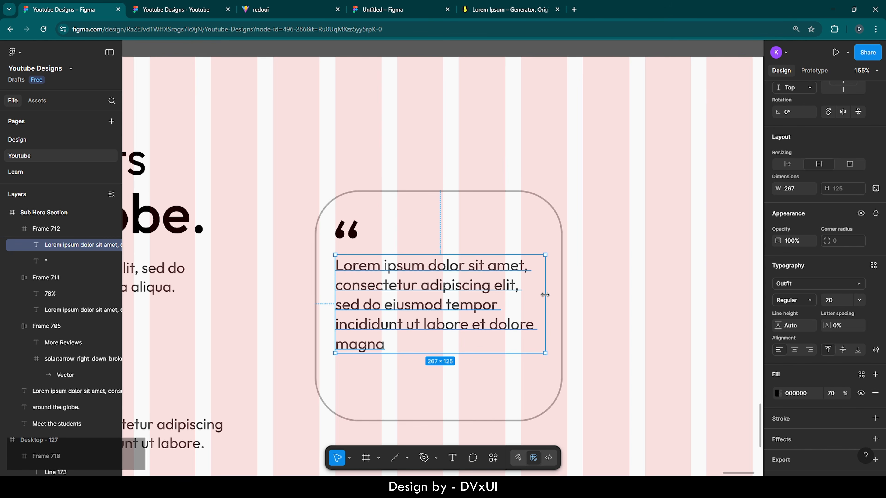
double_click(475, 298)
key("Escape")
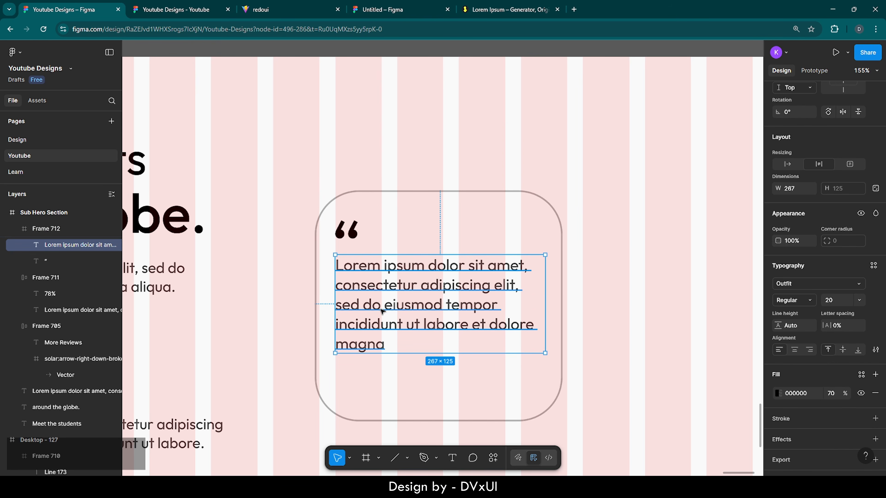
left_click_drag(335, 294, 331, 293)
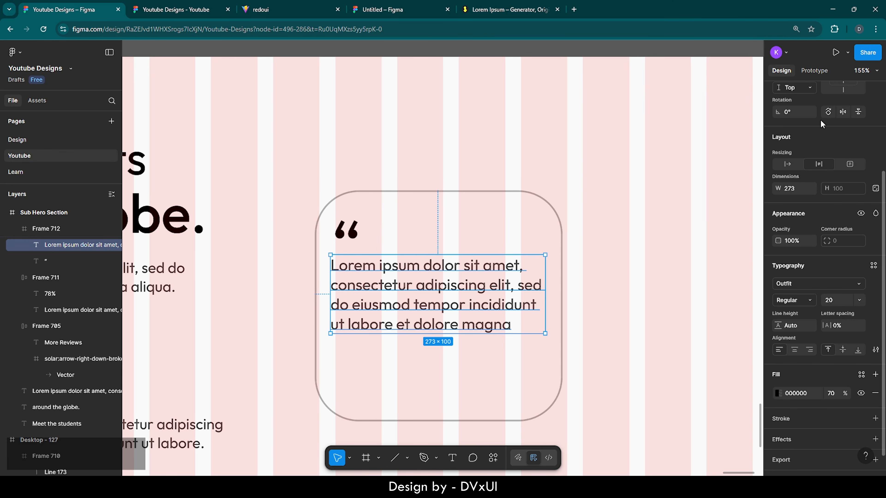
scroll(821, 124, "up", 3)
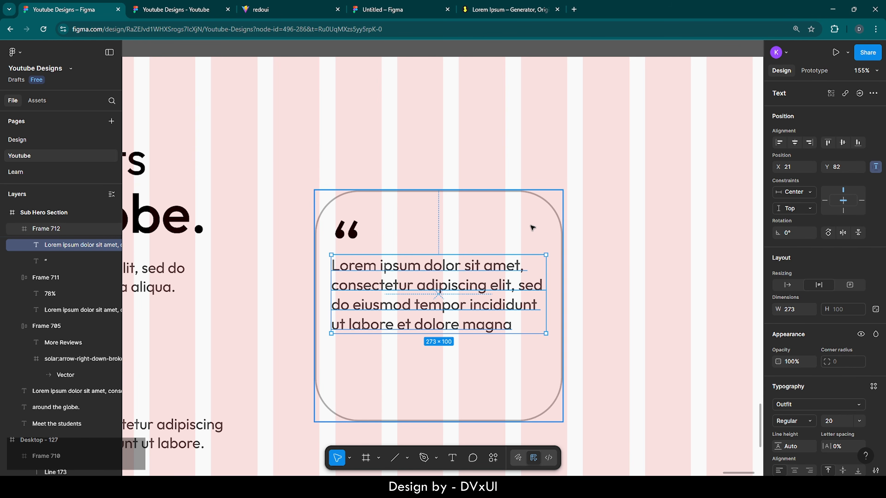
- Nudge the quote mark left and settle the card paragraph at Y 77, 21 from each side
left_click(356, 241)
key("Left")
key("Left")
key("Left")
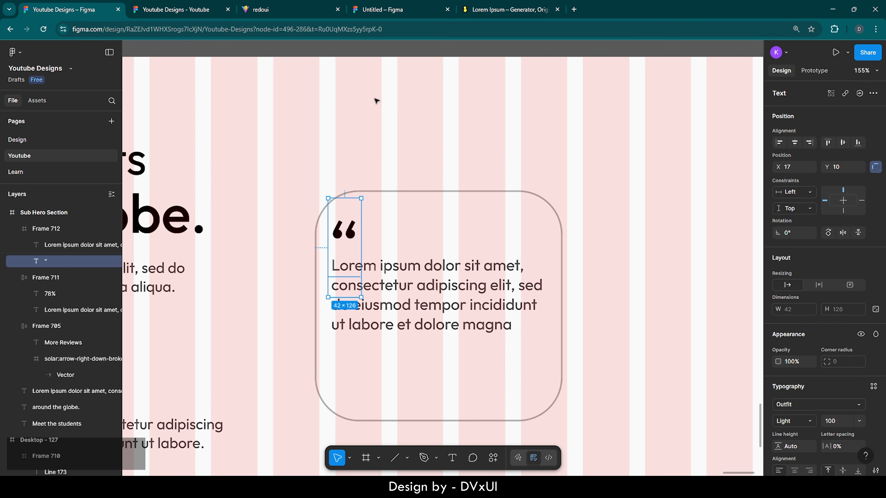
scroll(484, 175, "down", 5)
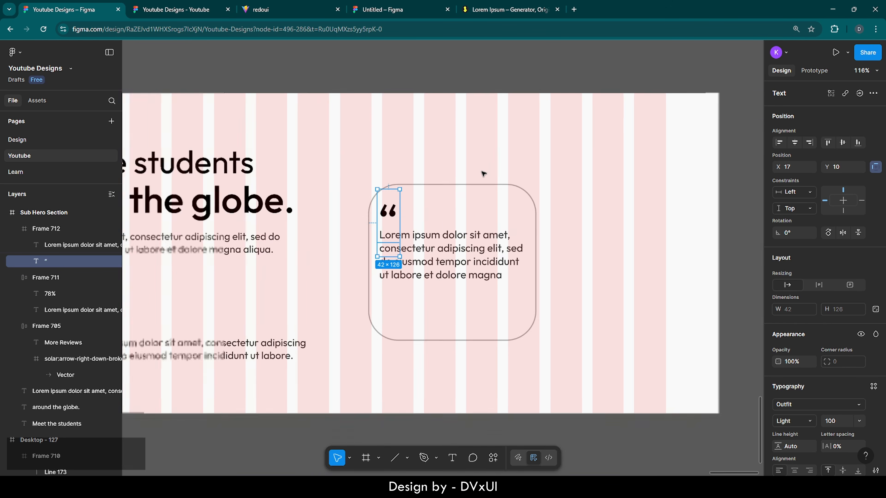
left_click(511, 208)
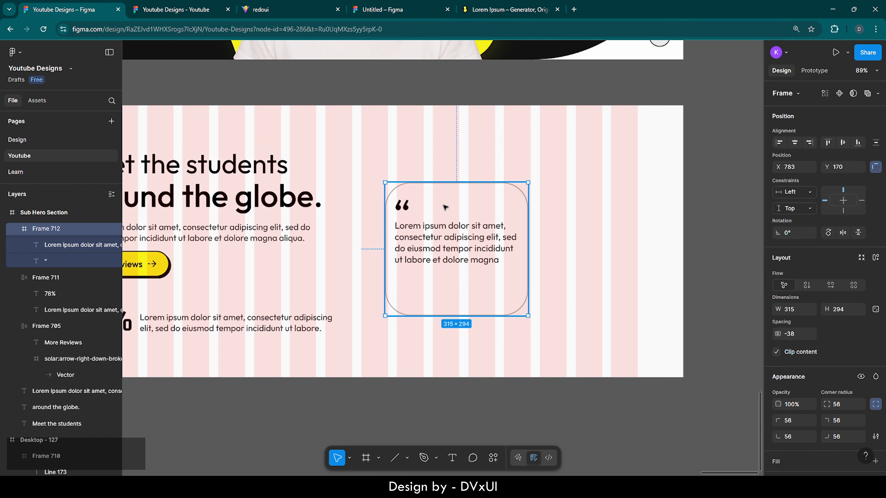
scroll(467, 288, "up", 5)
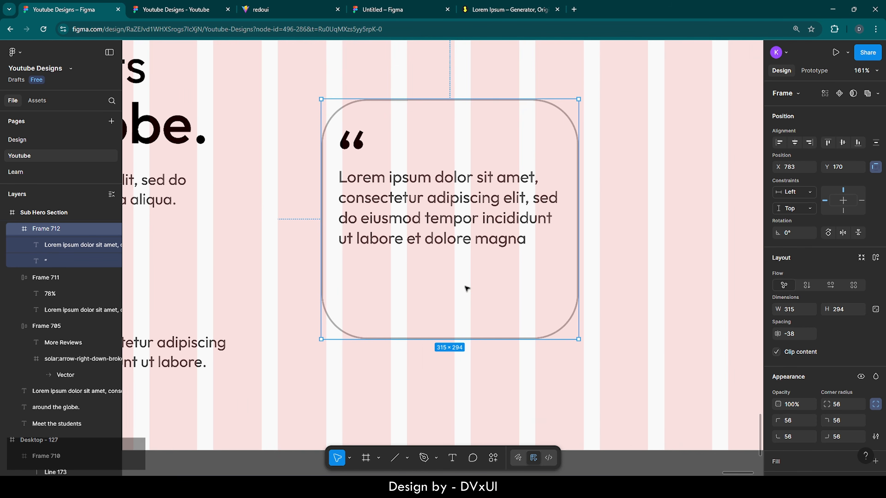
left_click(456, 234)
key("Up")
key("Up")
key("Up")
key("Up")
key("Up")
key("Up")
key("Up")
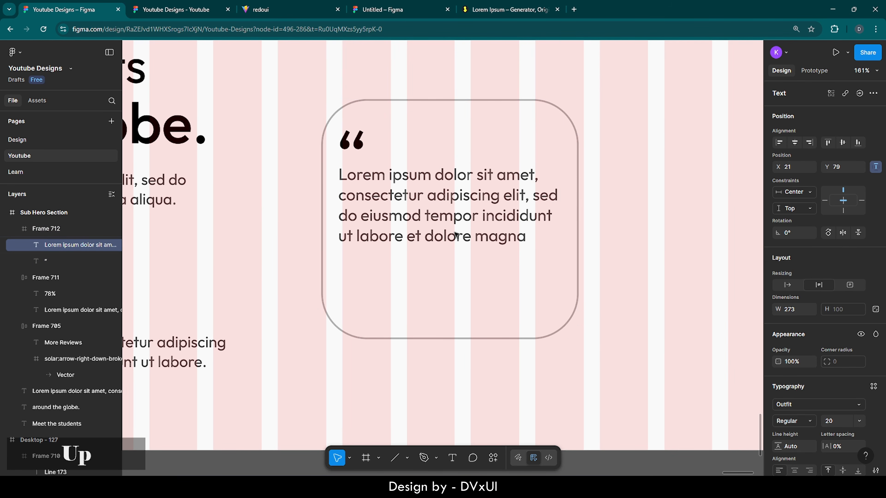
key("Down")
key("Up")
key("Up")
key("Down")
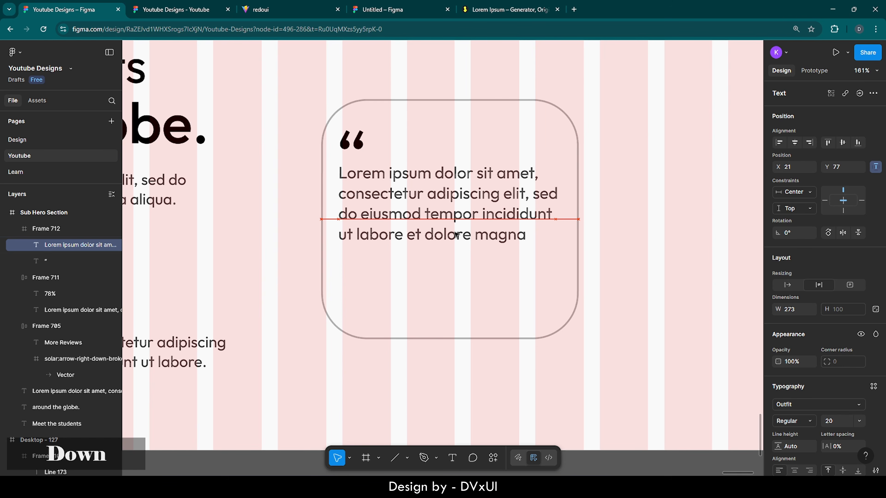
key("alt")
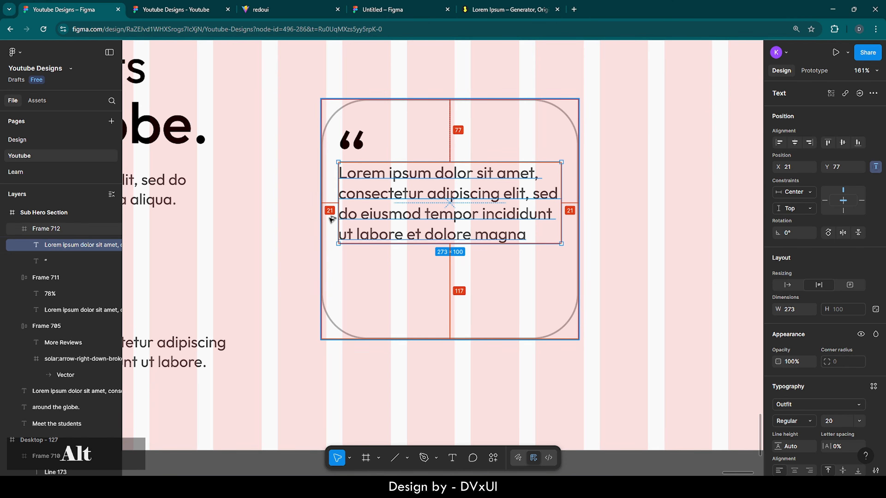
- Copy the hero's name-and-avatar block, Frame 709
left_click(415, 296)
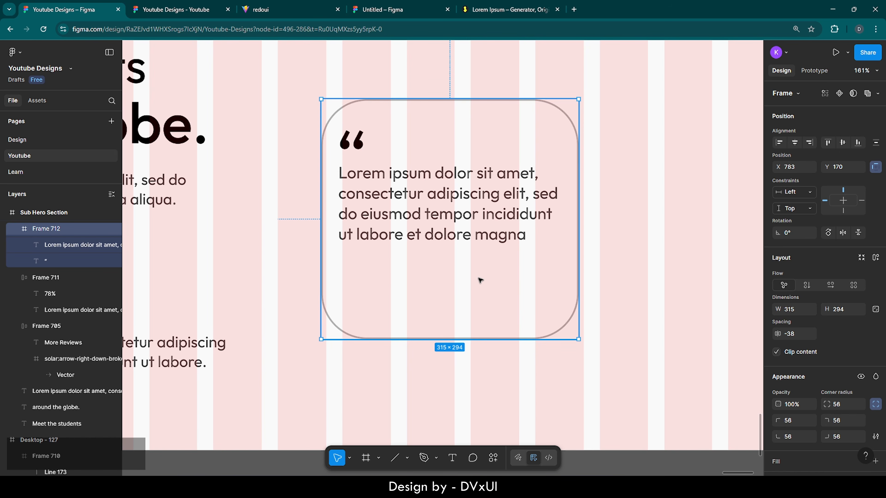
scroll(426, 363, "down", 5)
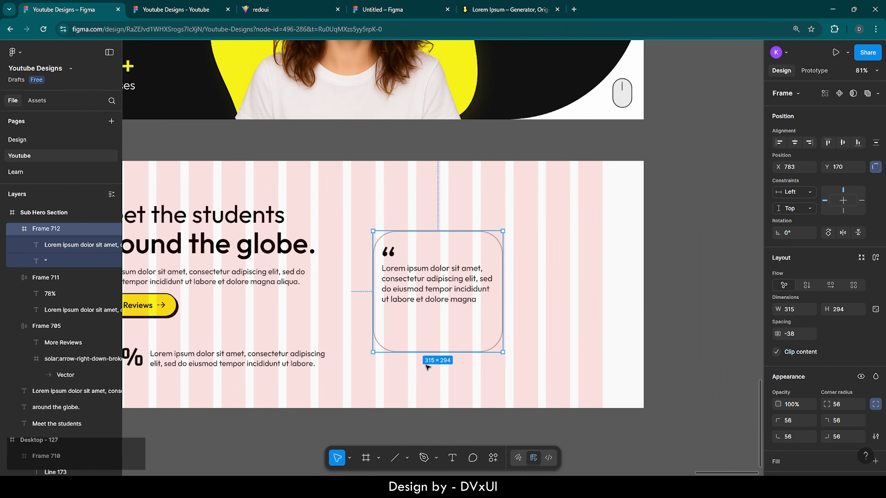
double_click(542, 92)
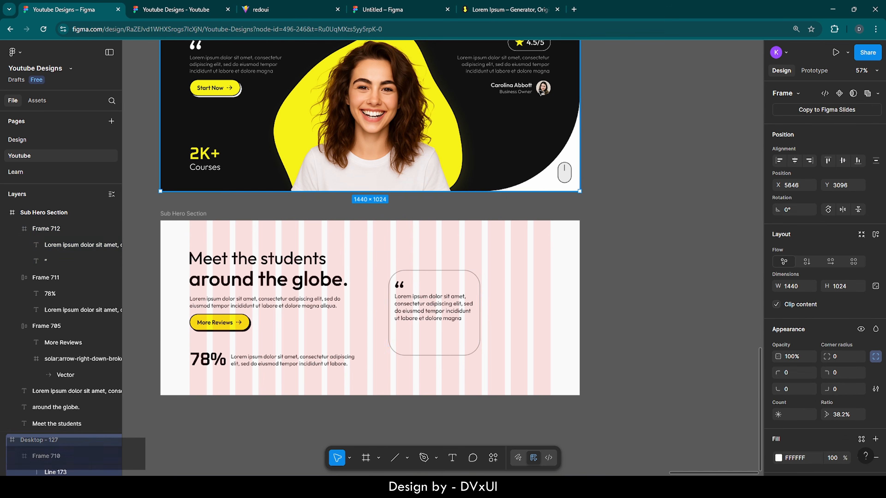
double_click(542, 93)
key("ctrl+c")
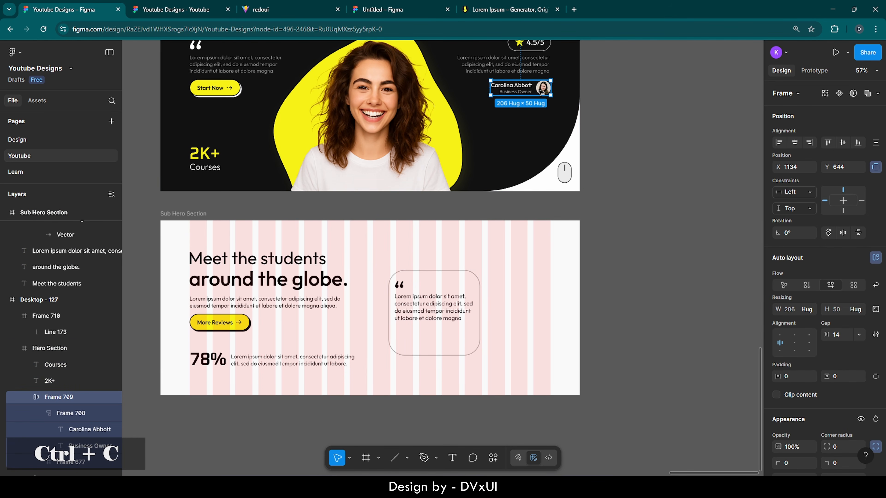
left_click(448, 332, "ctrl")
- Paste the reviewer block into the quote card and move it below the paragraph
key("ctrl+v")
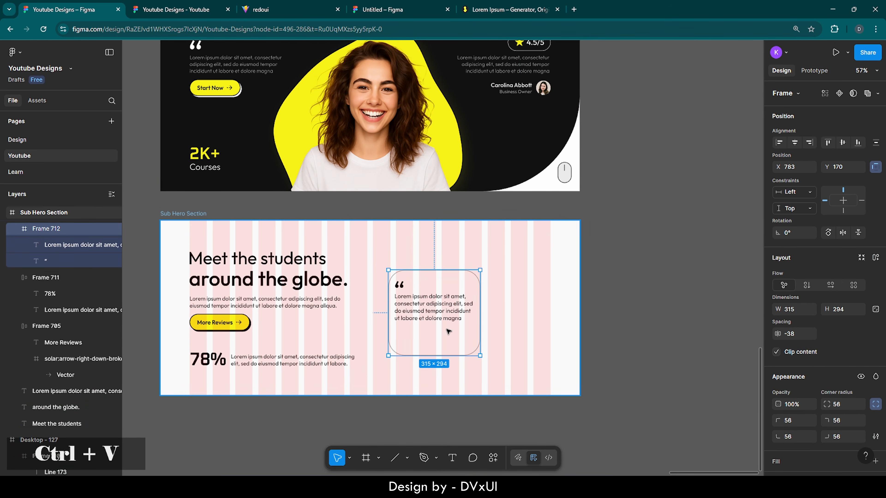
scroll(449, 348, "up", 6)
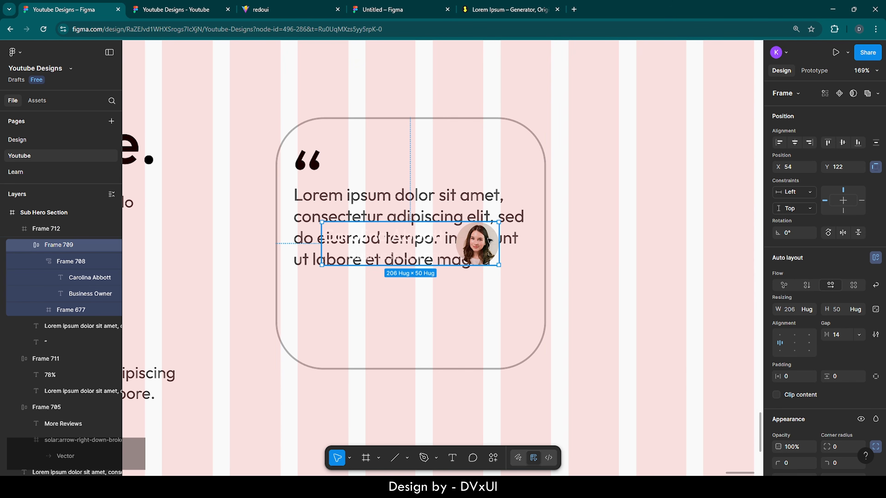
left_click_drag(481, 242, 481, 322)
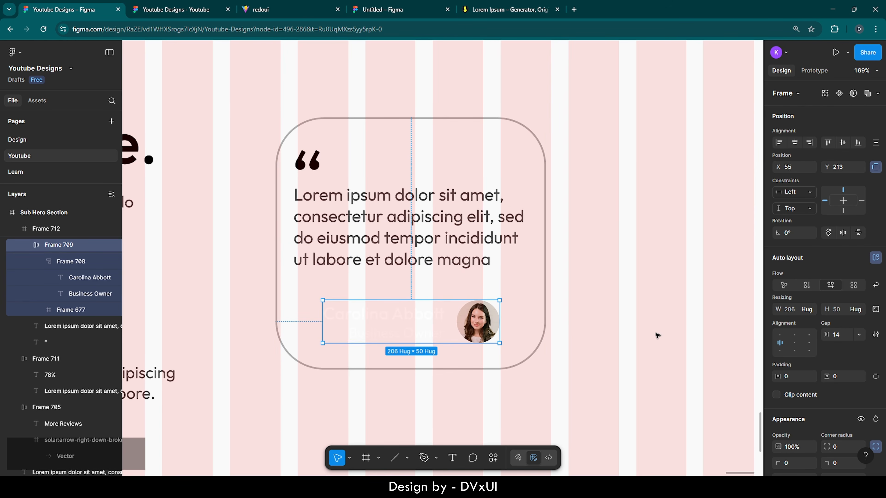
scroll(808, 386, "down", 6)
- Recolour the reviewer name and job title to 121212
left_click(811, 374)
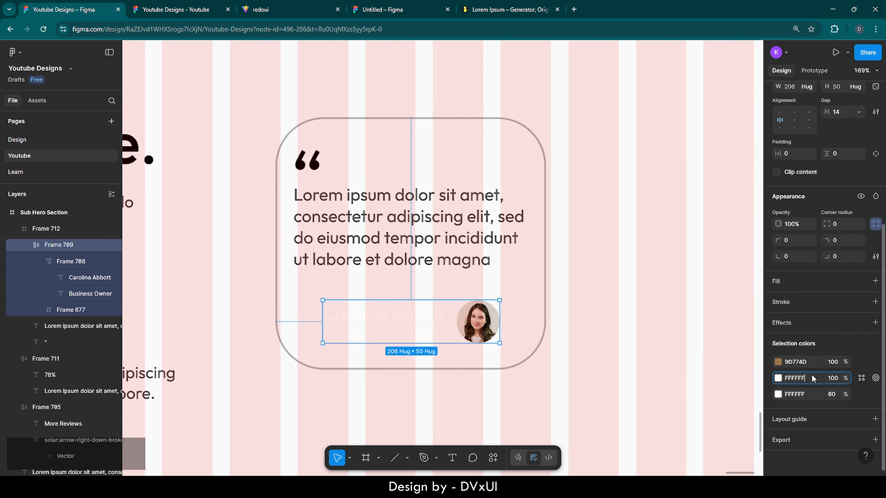
type("121212")
key("Return")
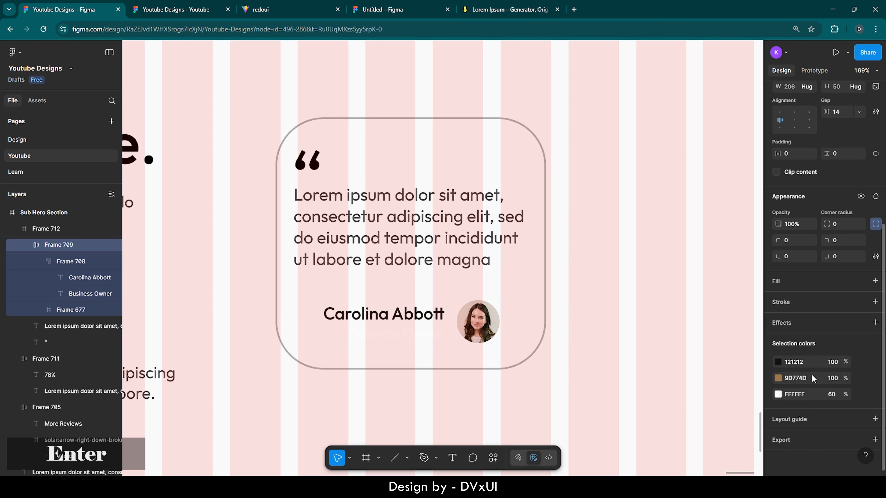
left_click(808, 396)
type("121212")
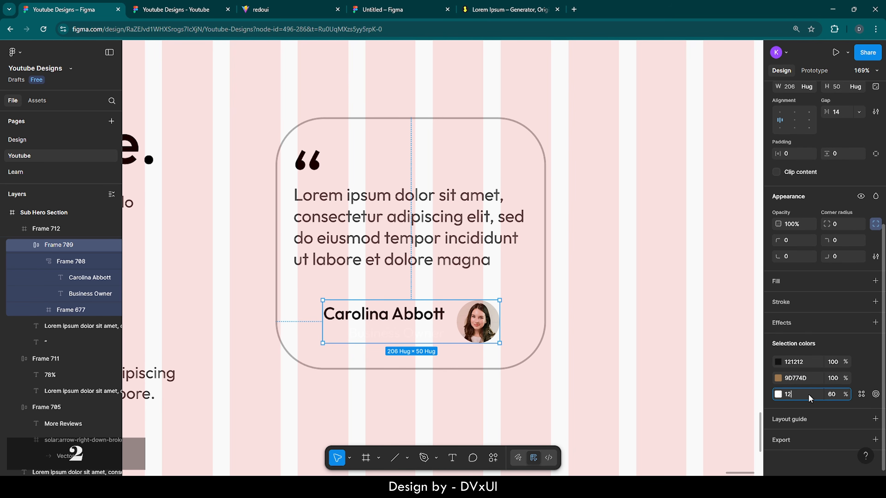
key("Return")
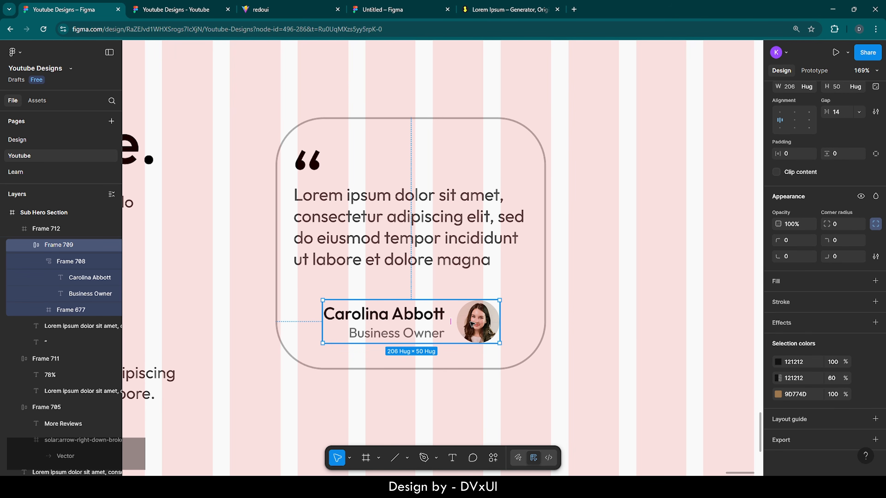
left_click(471, 324)
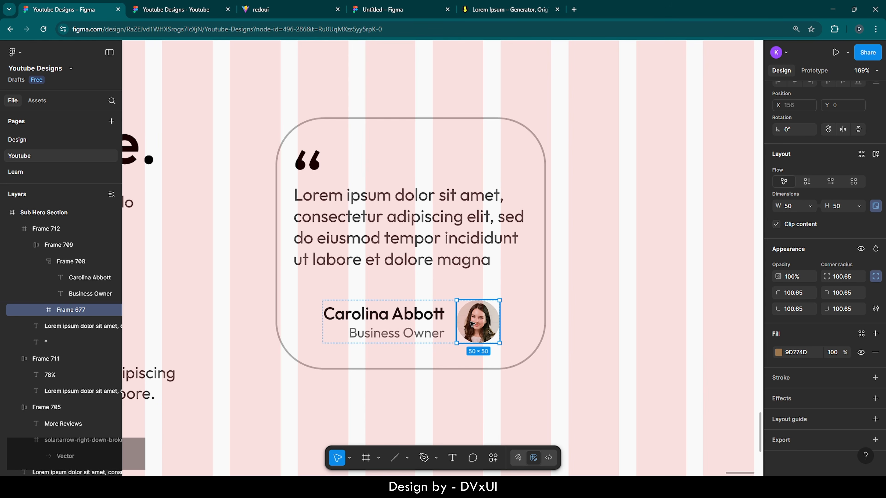
- Move the avatar left of the name and left-align the reviewer name and Business Owner title
key("Left")
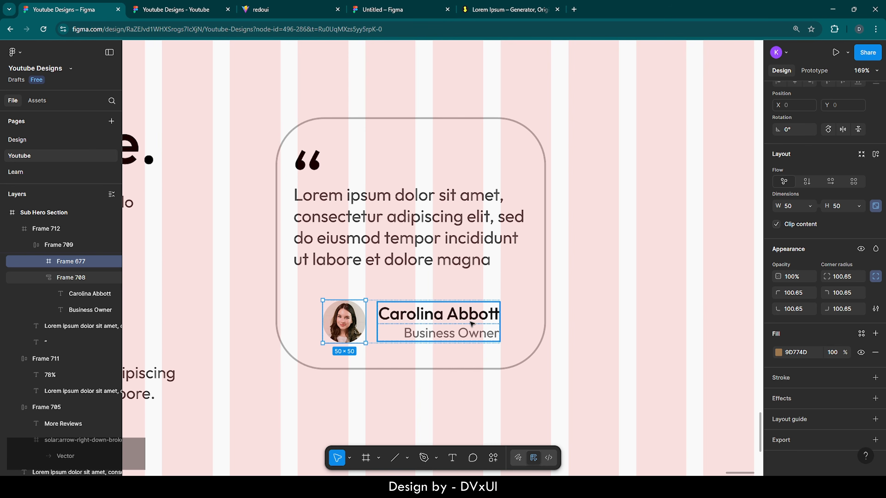
left_click(412, 314)
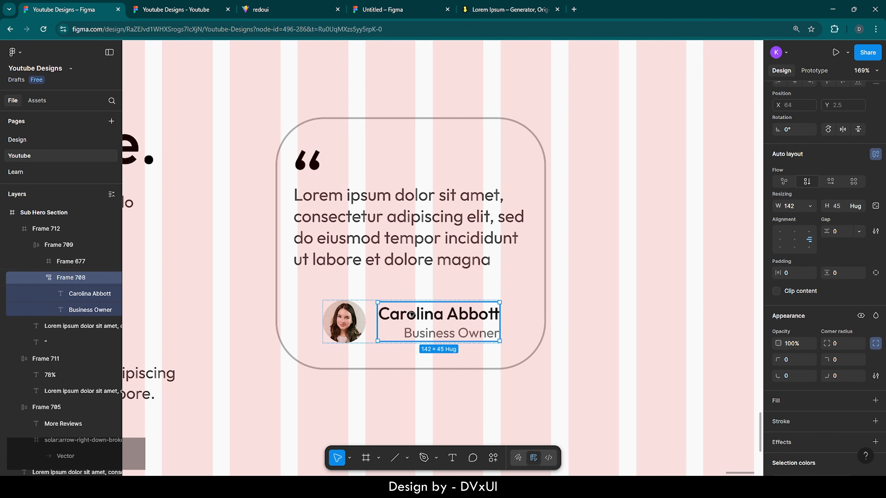
left_click(412, 315)
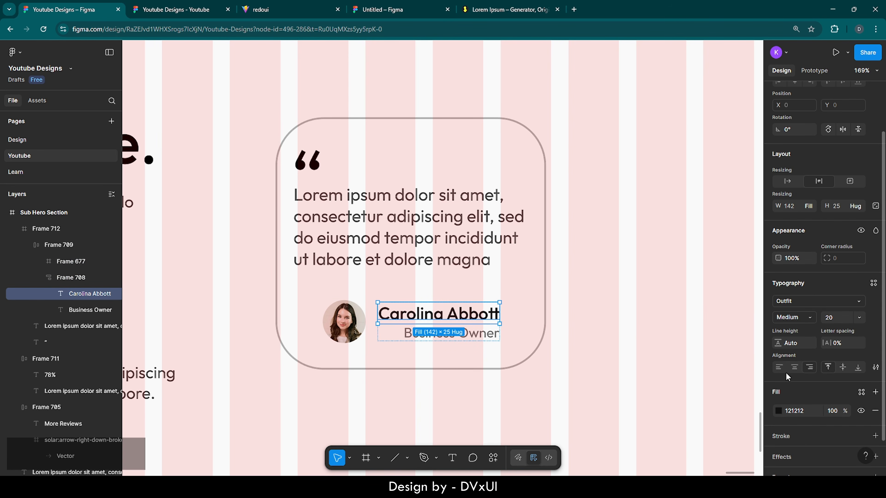
left_click(778, 368)
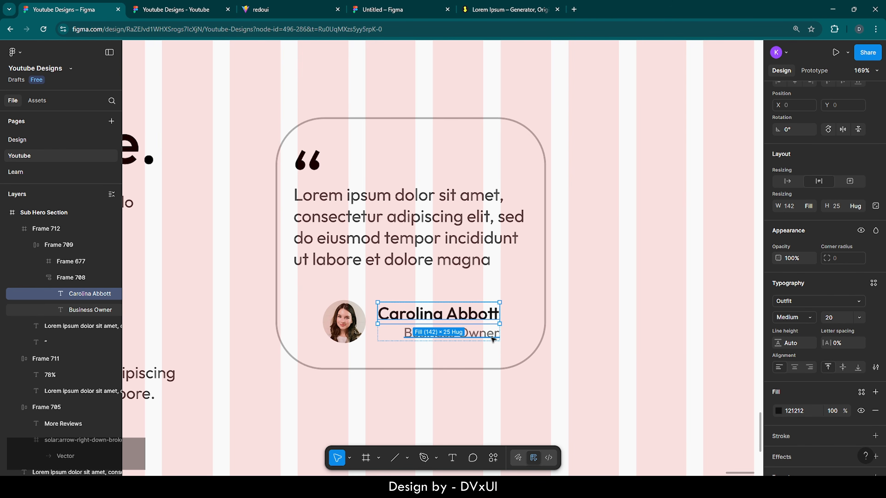
left_click(480, 335)
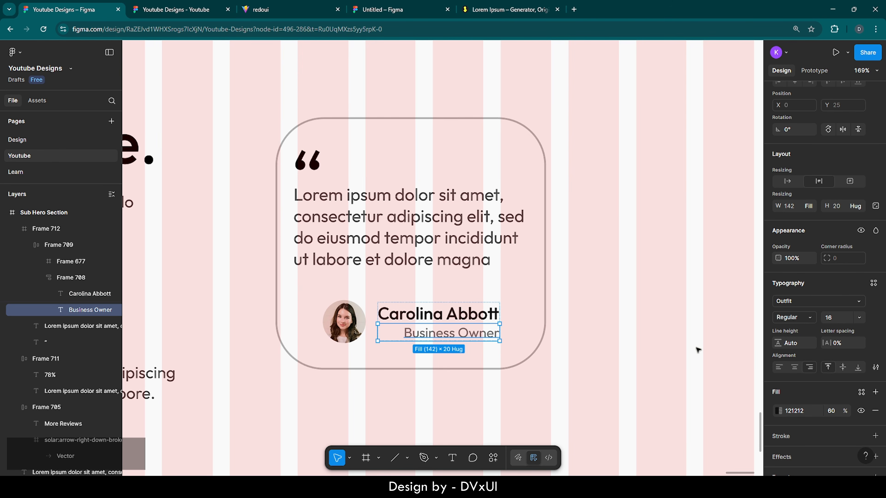
left_click(778, 368)
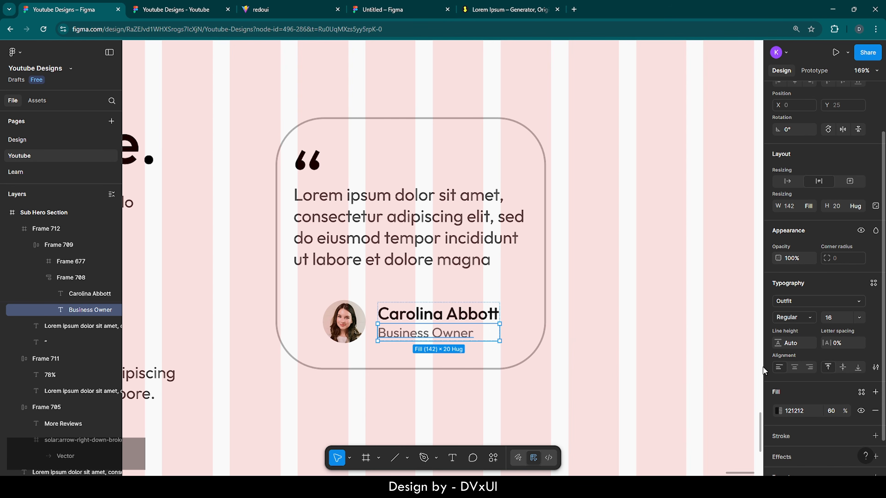
left_click(658, 362)
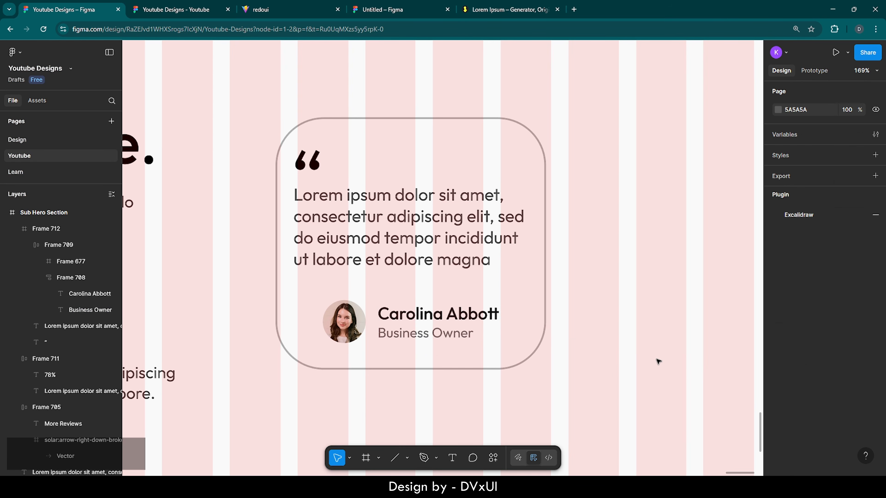
double_click(362, 326)
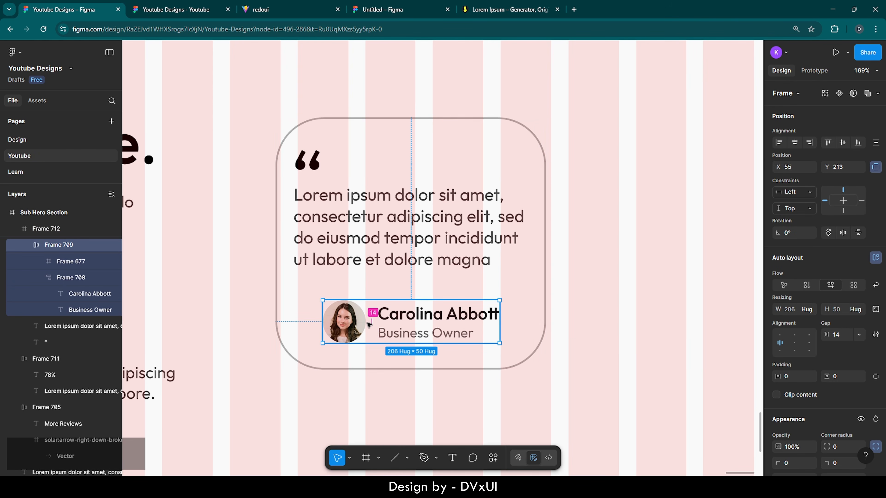
- Set Frame 708's auto-layout gap between reviewer name and job title to 2
left_click(424, 317)
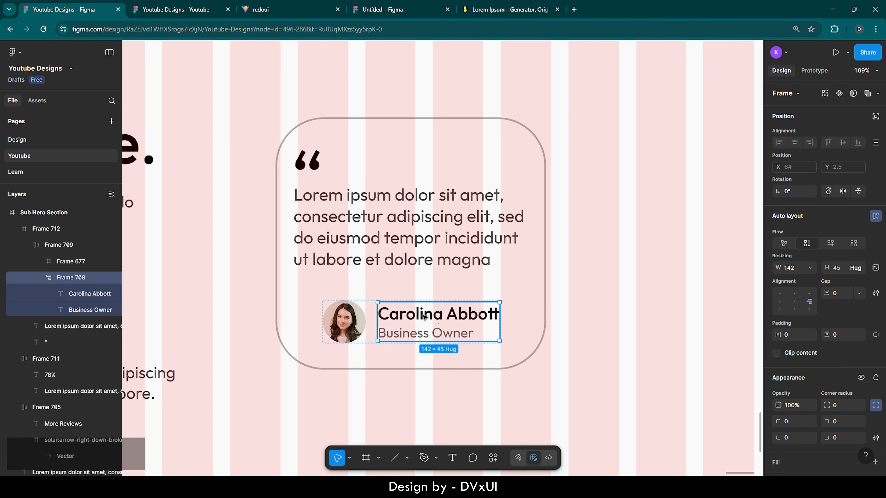
left_click(451, 316)
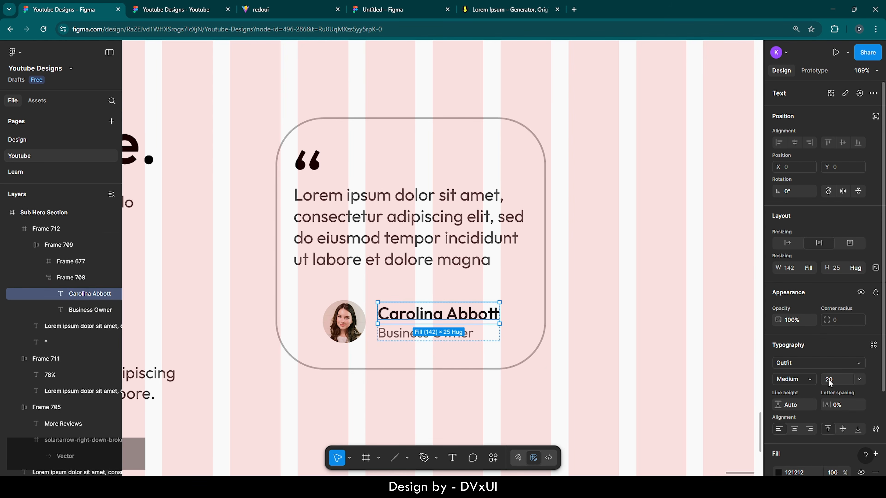
scroll(829, 384, "down", 2)
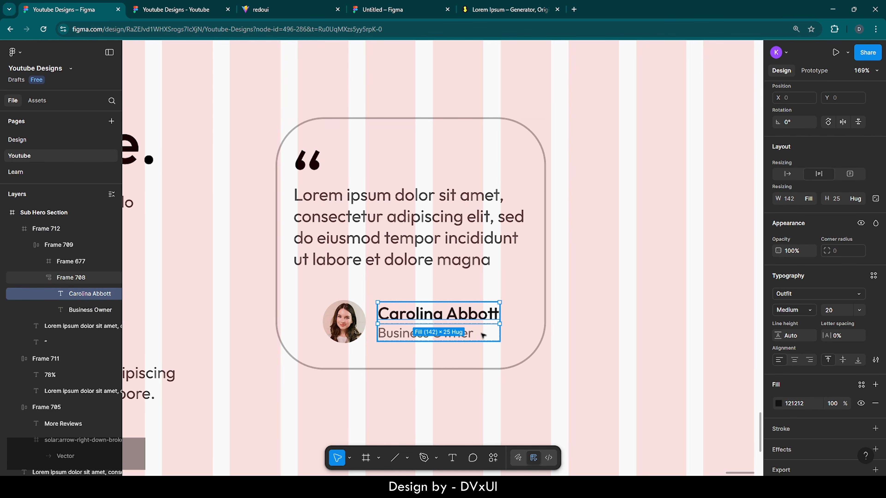
key("Escape")
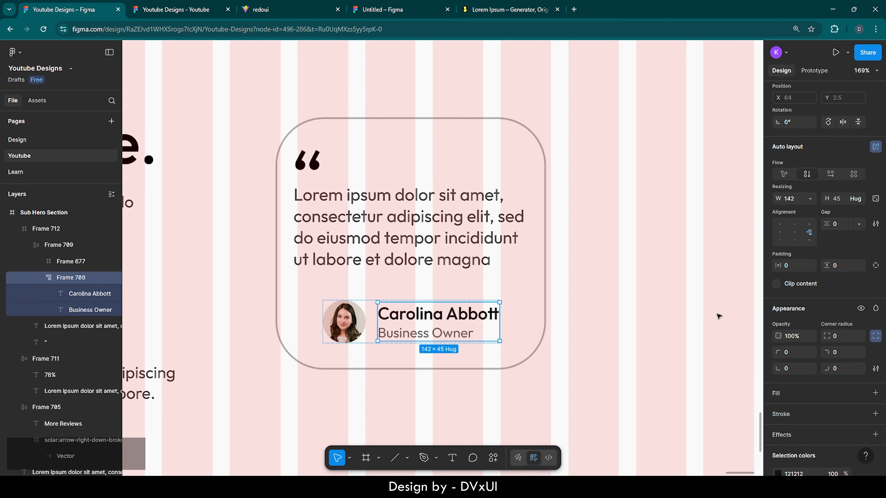
left_click(835, 225)
key("Up")
key("Up")
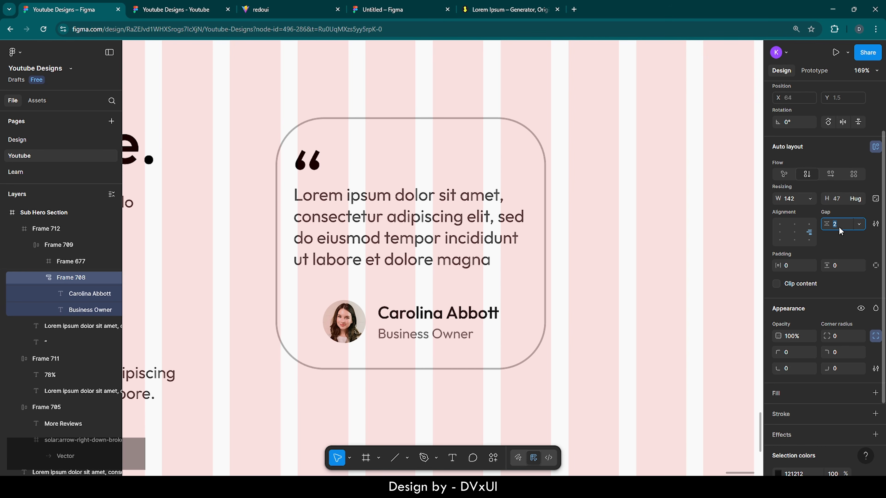
left_click(359, 327)
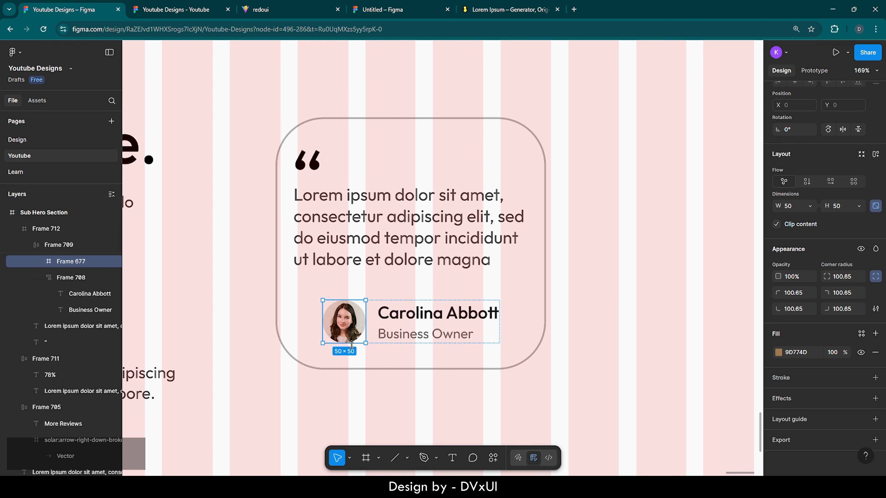
- Scale the avatar proportionally to 62×62
scroll(356, 347, "up", 10)
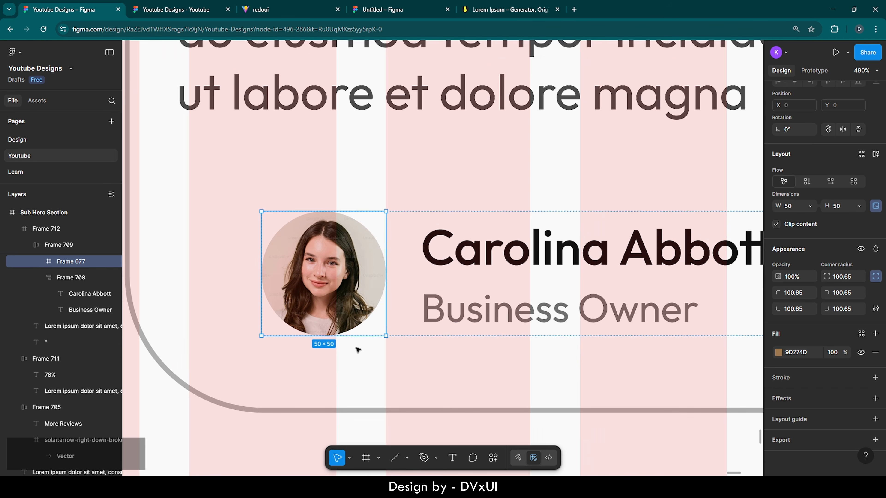
key("k")
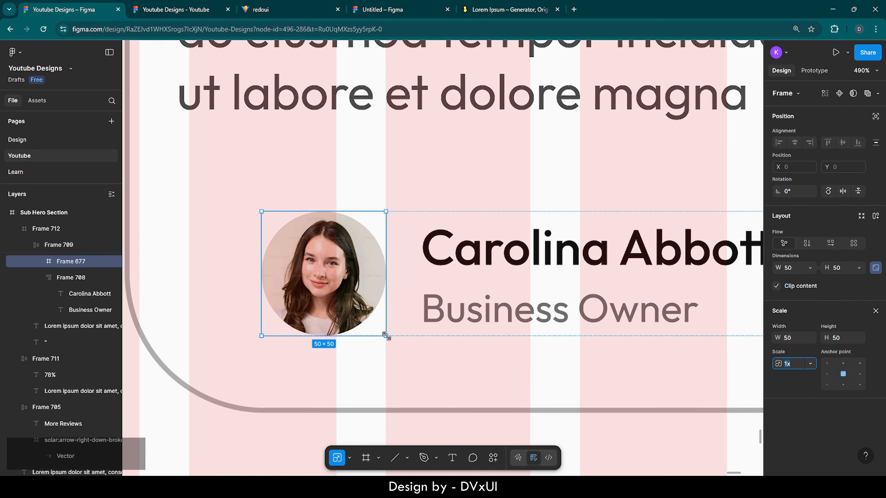
left_click_drag(386, 337, 404, 354)
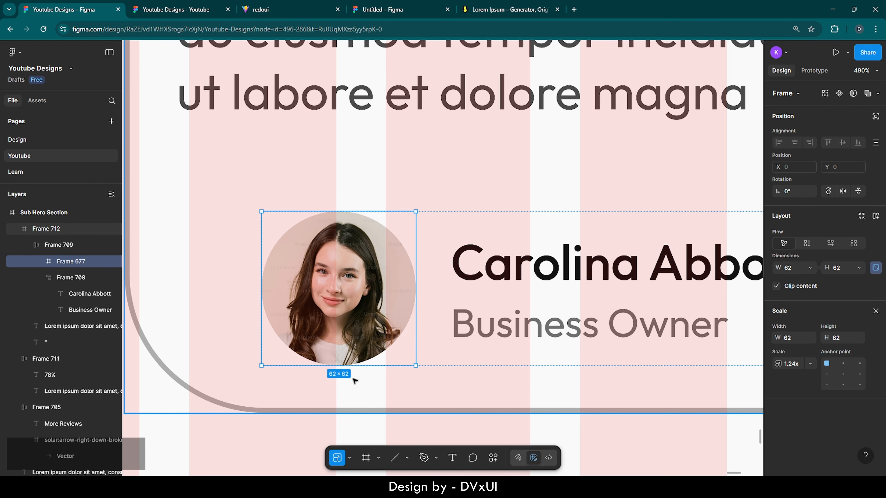
scroll(315, 395, "down", 5)
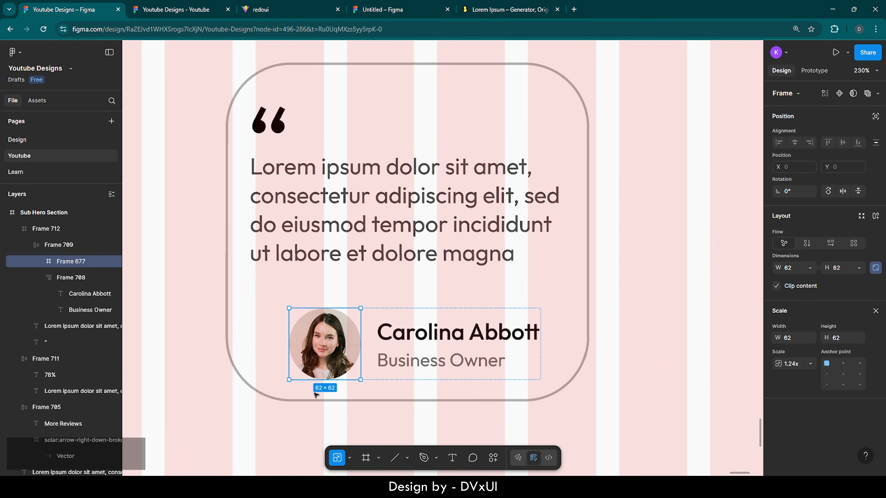
- Move the avatar-and-name group to line up with the quote text at X 21, Y 196
left_click(489, 423)
left_click(414, 334)
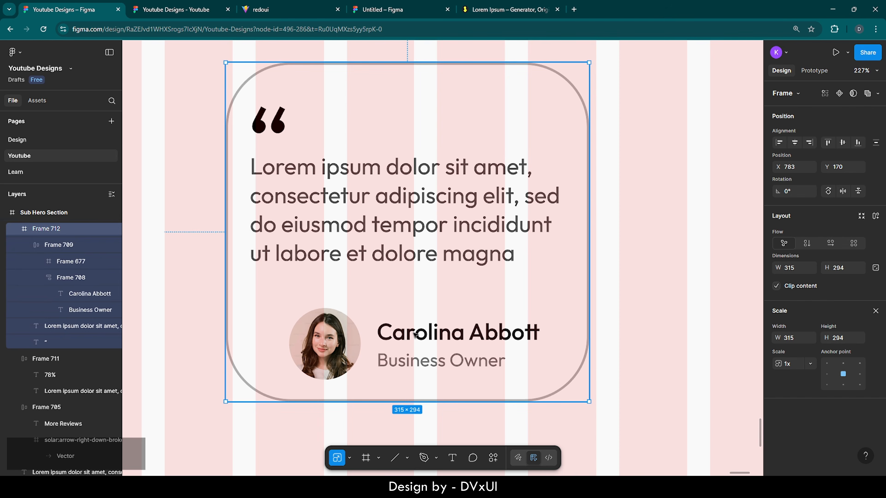
double_click(415, 334)
left_click_drag(414, 335, 375, 310)
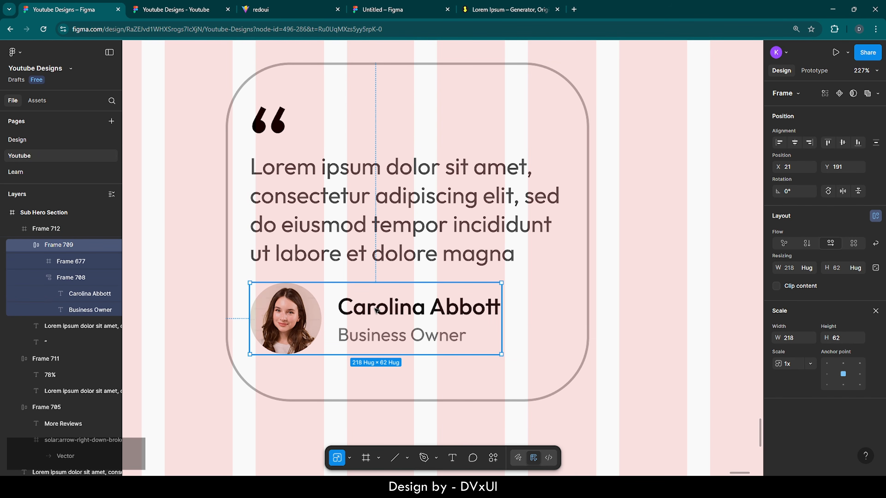
key("Down")
key("Up")
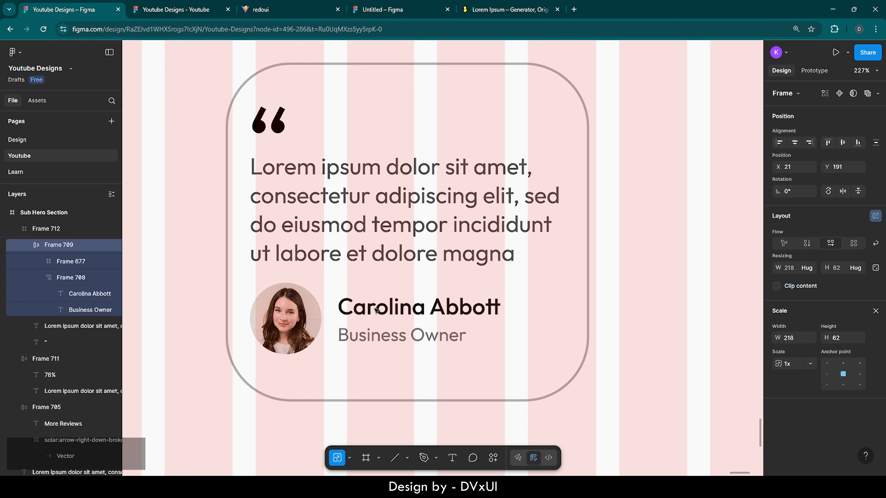
key("Down")
key("Down")
key("Down")
key("Down")
key("Down")
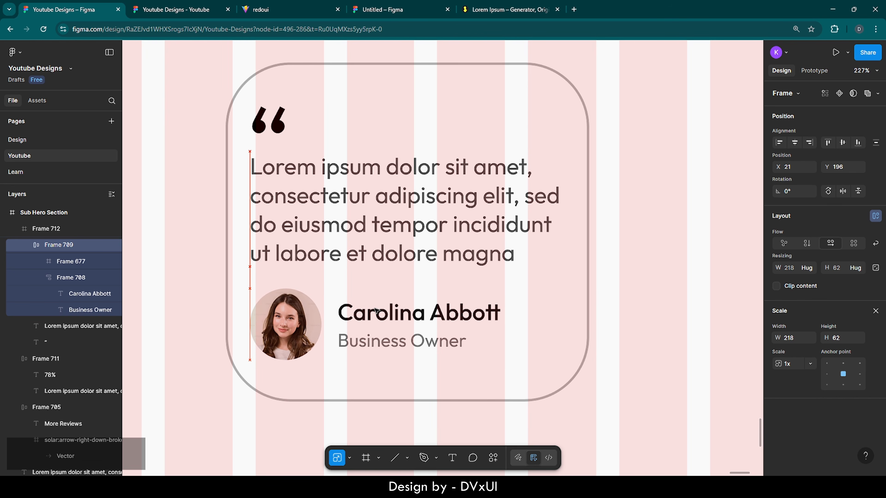
- Widen the name-to-title gap in Frame 708 to 3
double_click(375, 310)
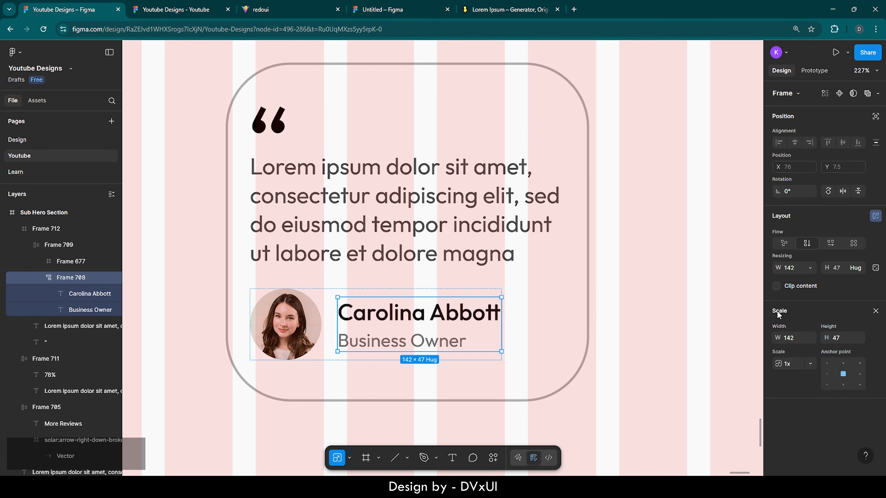
left_click(876, 311)
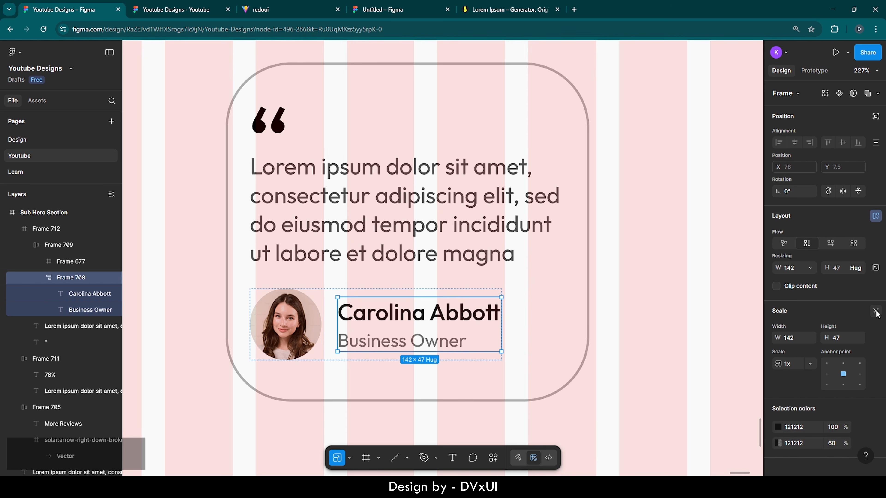
key("Up")
key("Up")
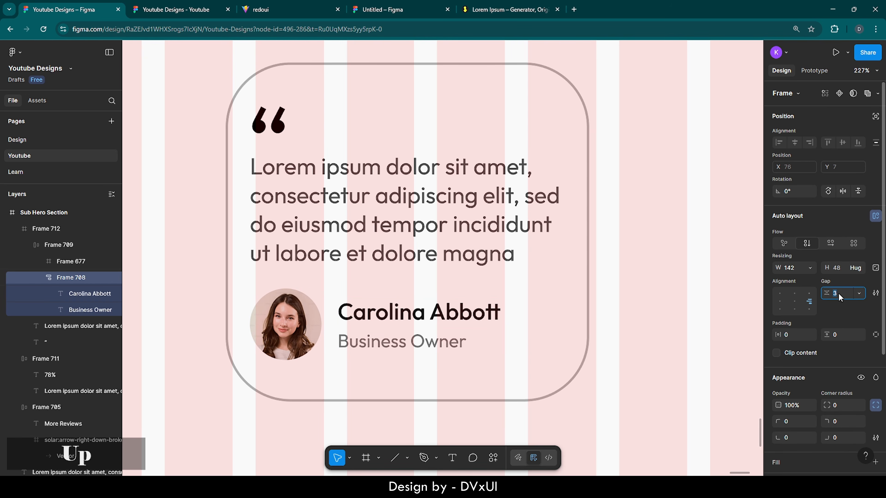
- Left-align the quote mark, paragraph and avatar group and nudge them into place
left_click(510, 422)
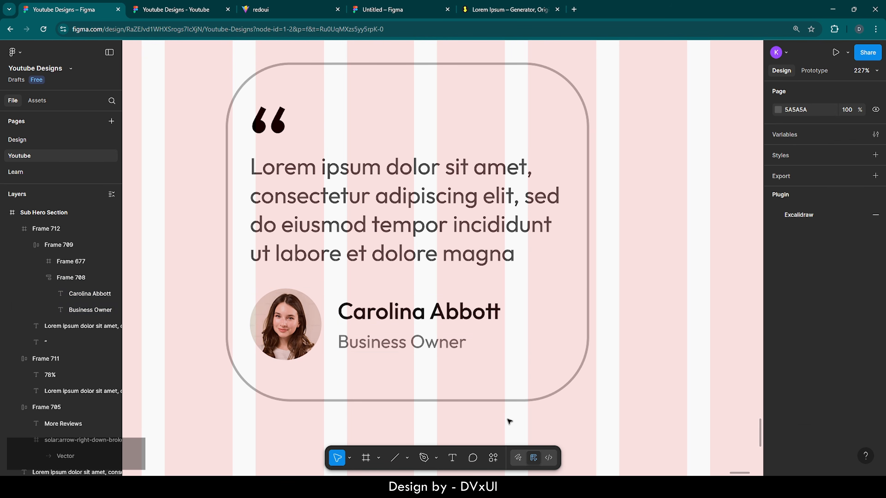
scroll(509, 421, "down", 10)
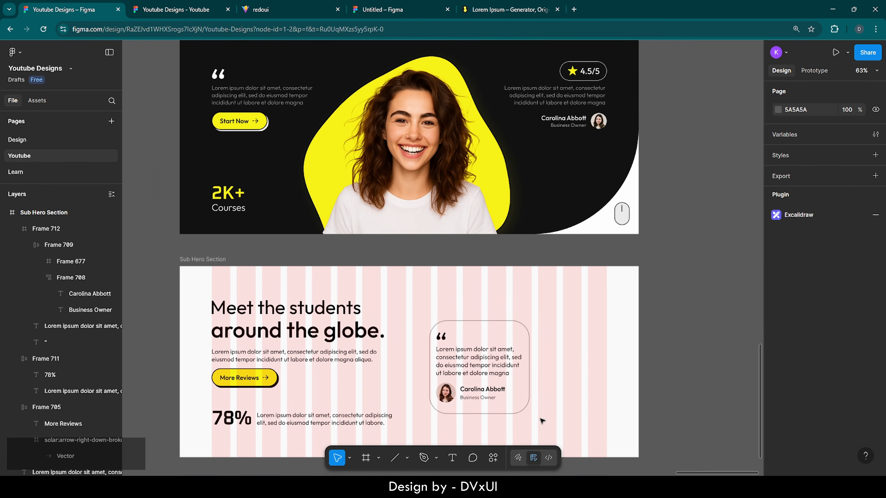
scroll(542, 420, "up", 5)
left_click(407, 332)
double_click(407, 332)
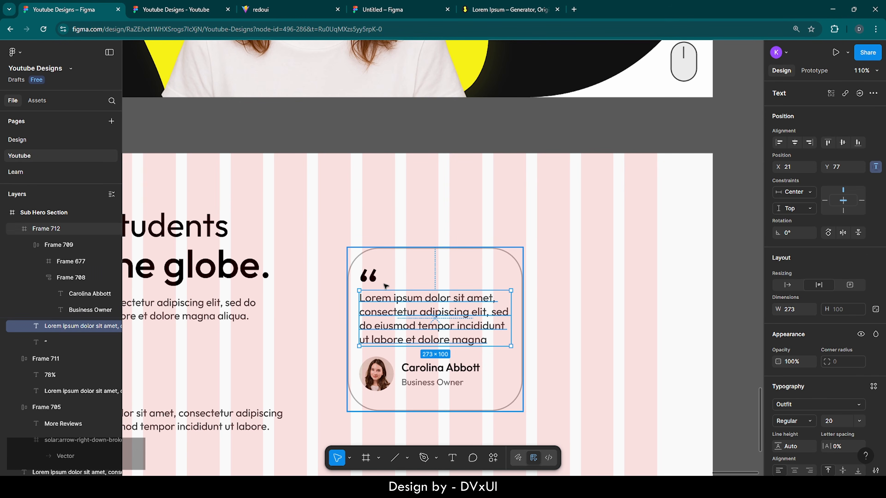
left_click(379, 281, "shift")
key("Down")
key("Down")
key("Down")
key("Down")
key("Down")
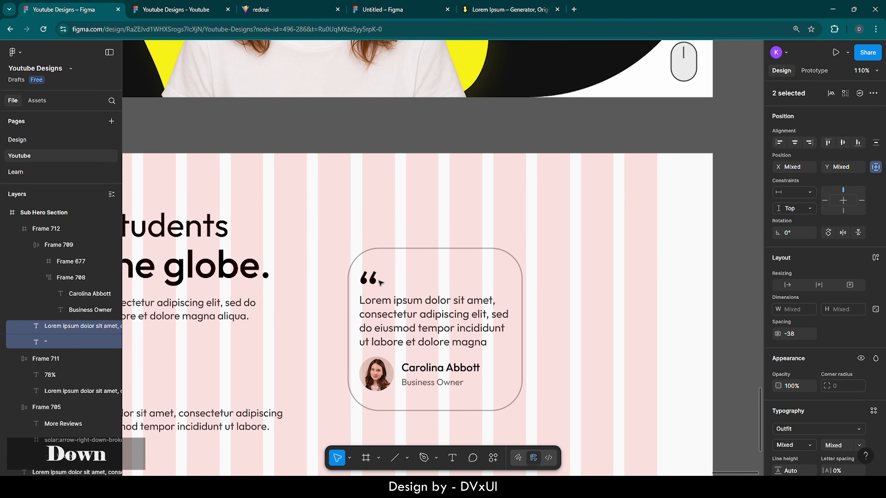
key("Right")
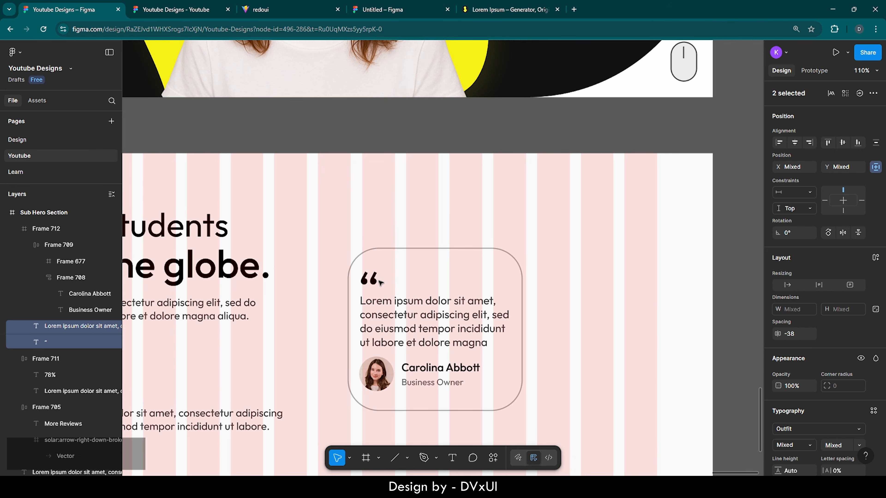
left_click(407, 381, "shift")
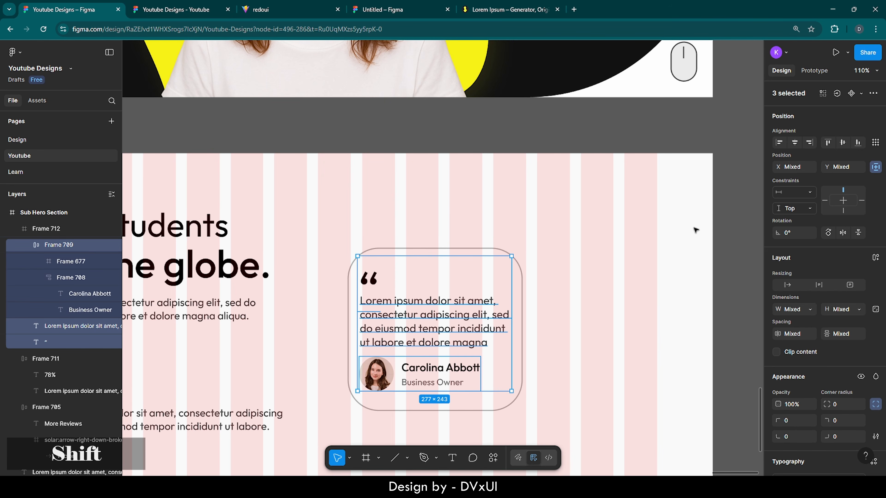
left_click(779, 142)
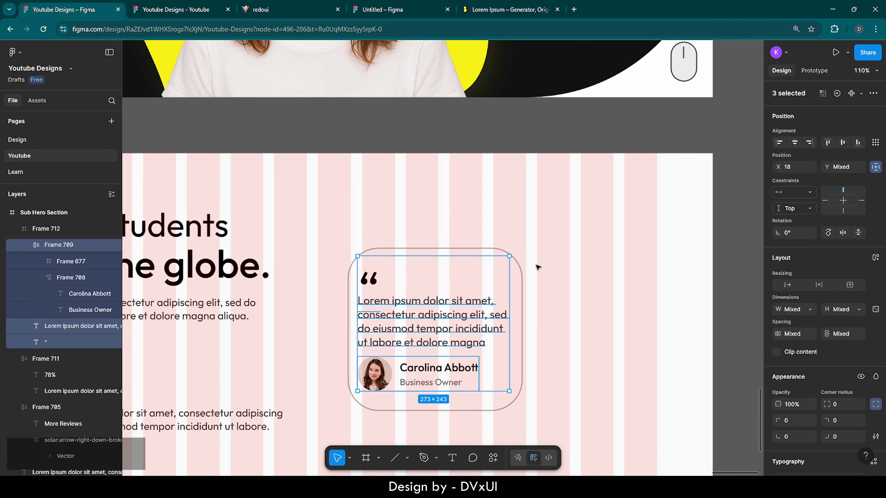
key("Right")
key("Right")
key("Right")
key("Right")
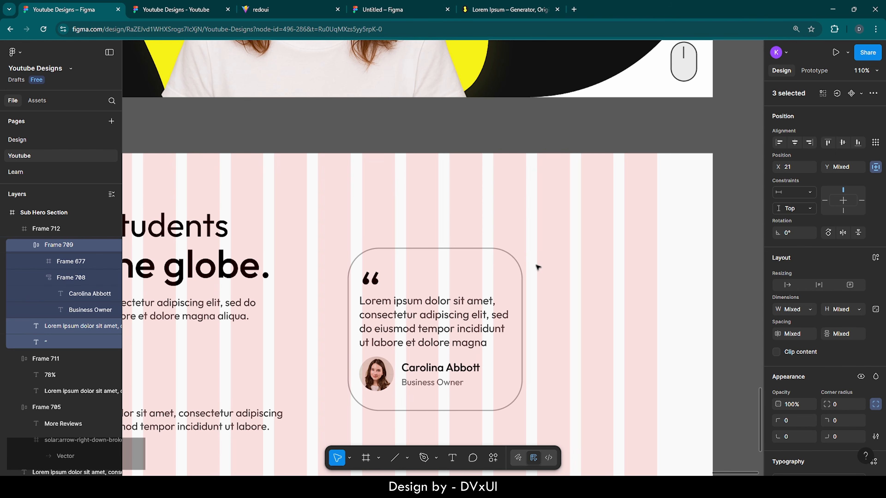
key("Right")
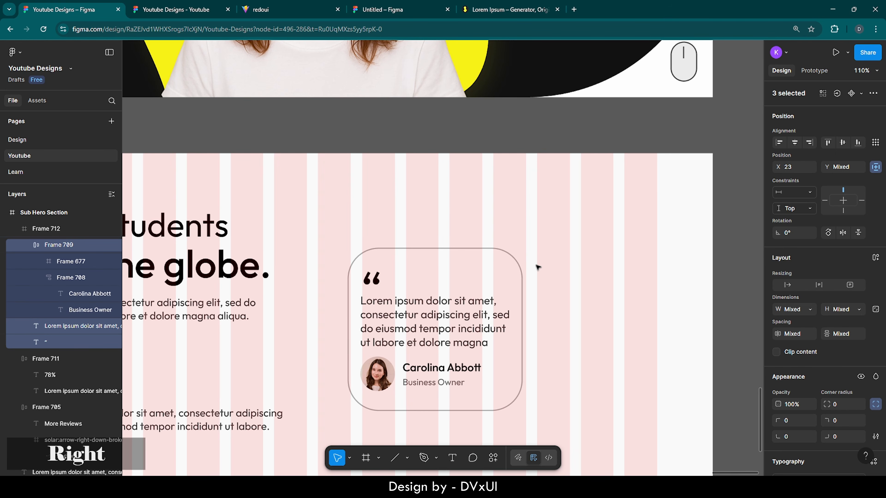
key("Left")
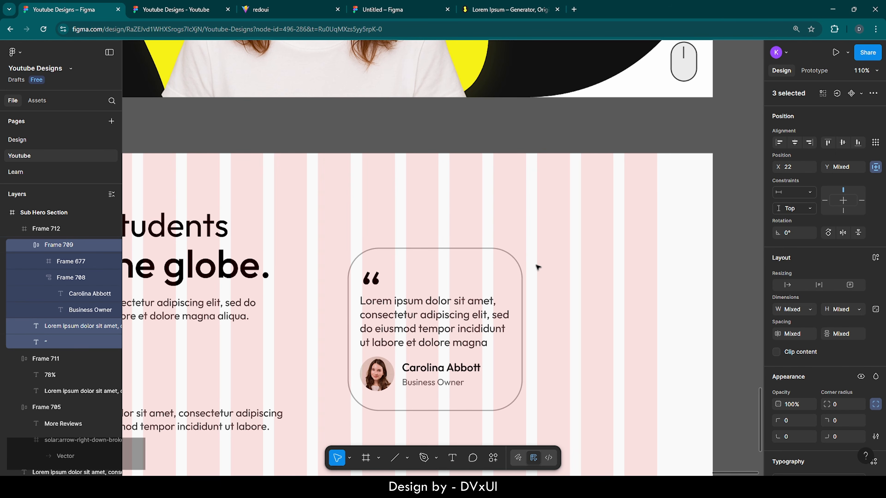
- Centre the card Frame 712 vertically in the section at Y 153 and copy it
key("shift+Return")
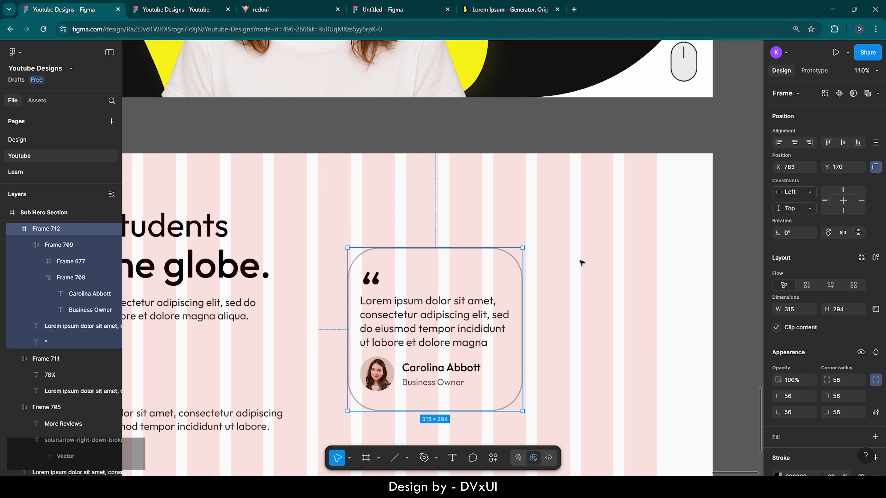
scroll(580, 262, "down", 5)
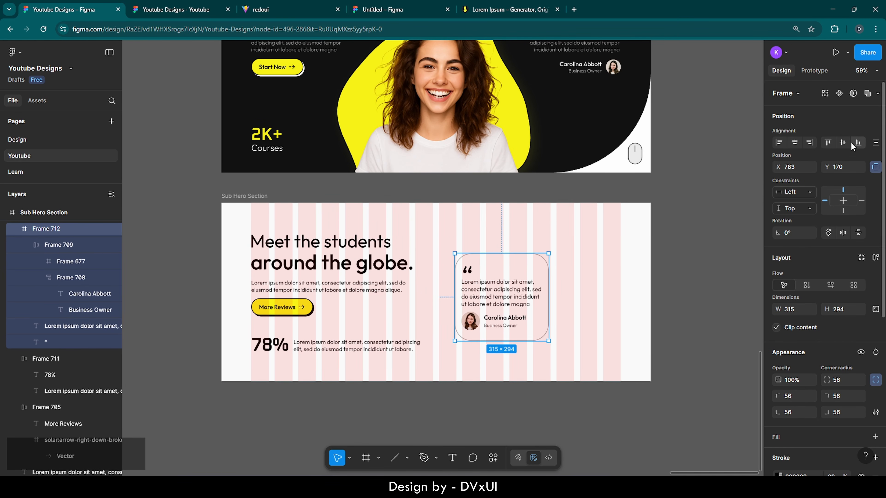
left_click(844, 142)
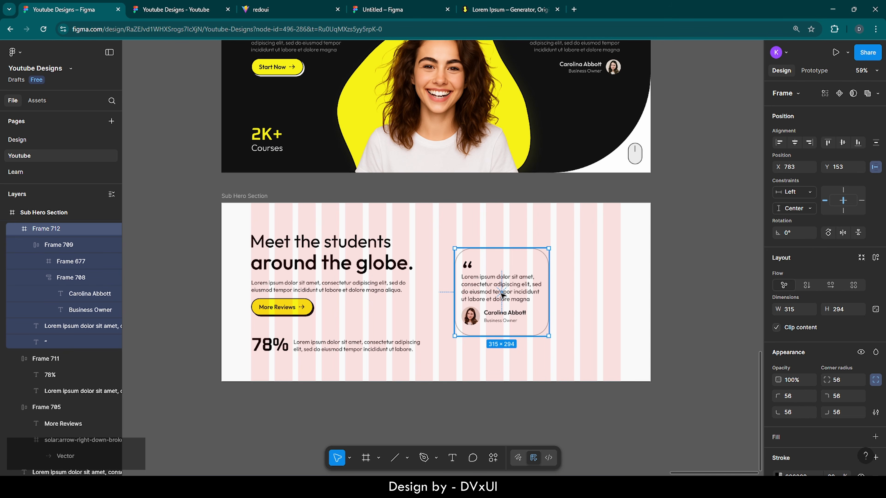
key("ctrl")
- Paste a duplicate card right of the original and align both cards' vertical centres
key("ctrl+v")
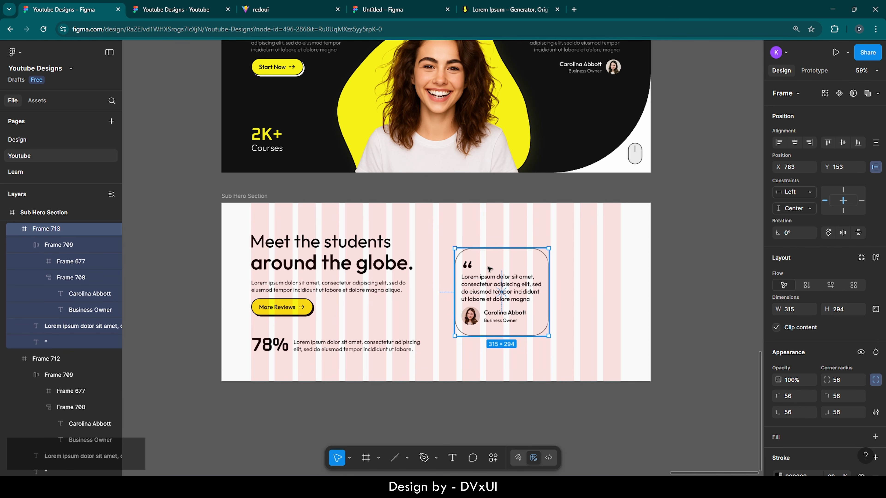
left_click_drag(490, 267, 590, 265)
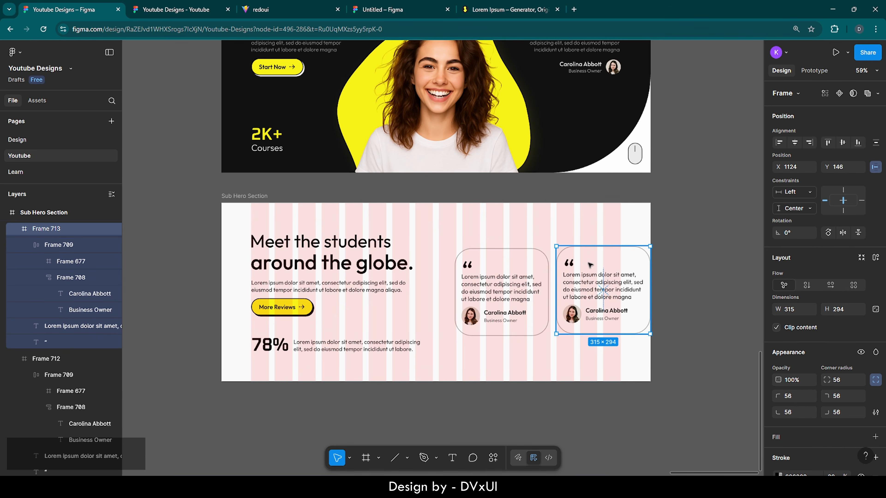
scroll(626, 282, "up", 3, "ctrl")
left_click(492, 270, "shift")
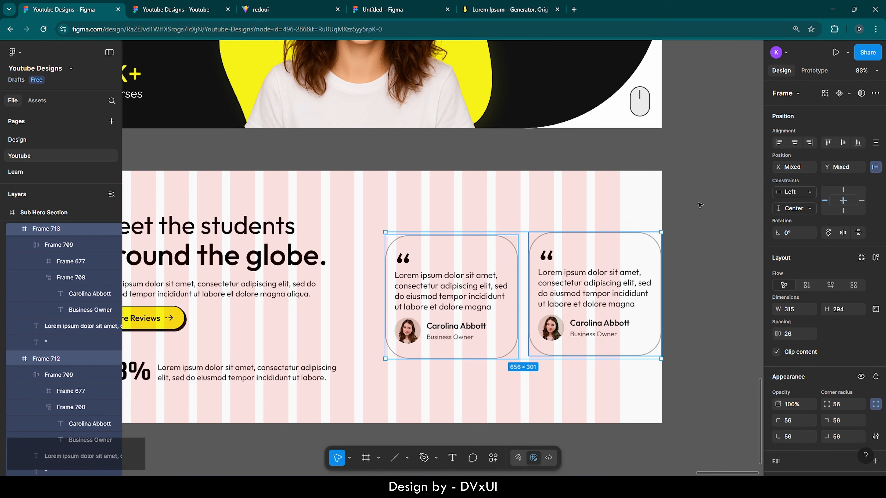
left_click(843, 143)
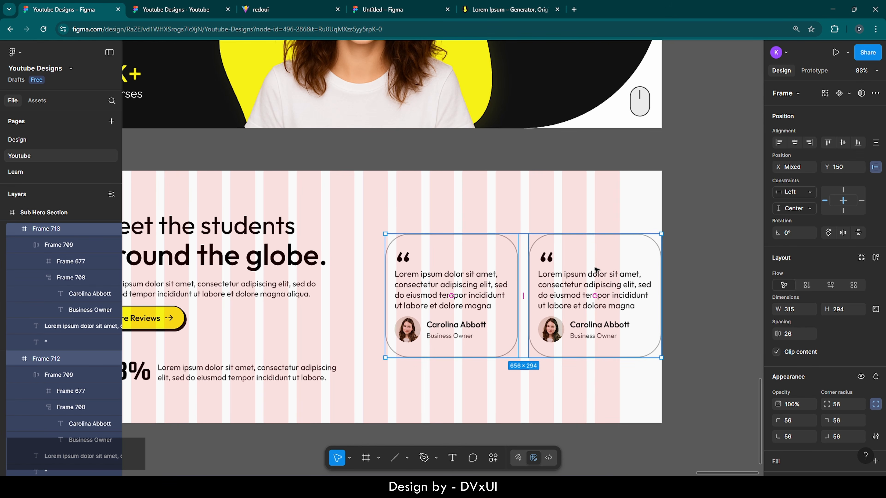
key("Right")
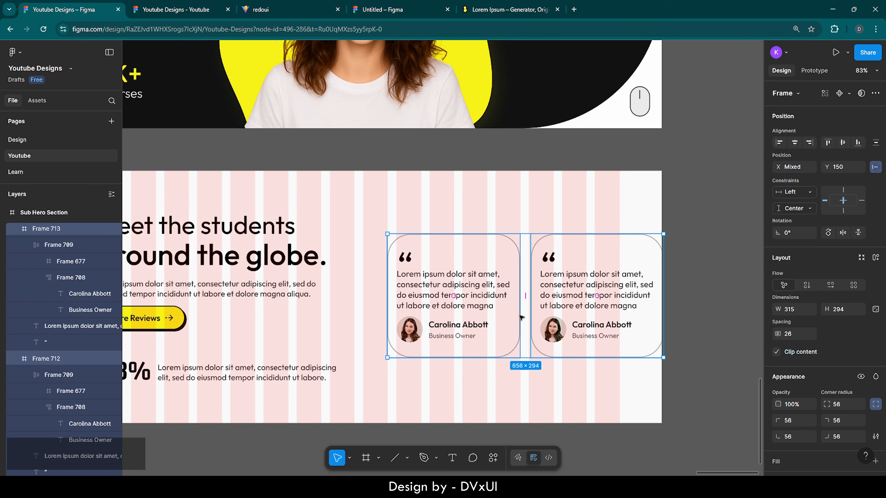
- Nudge the two cards so they sit 20 px apart at Y 150
scroll(521, 317, "up", 5)
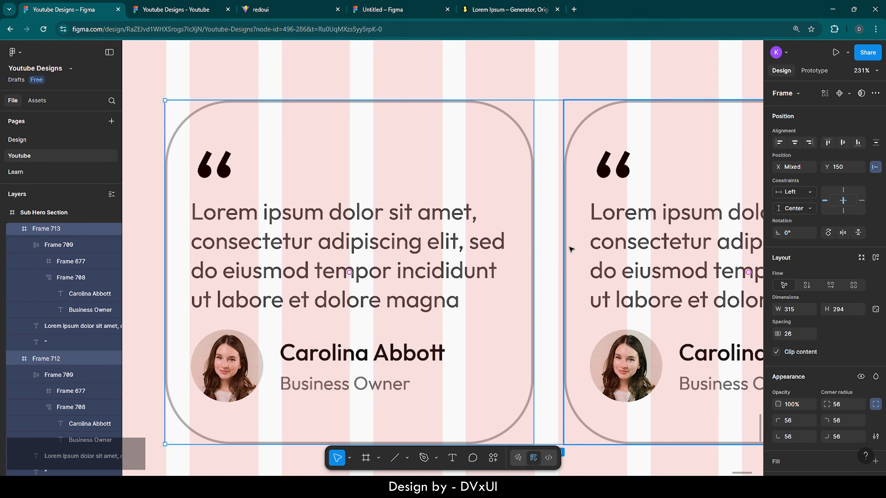
left_click(570, 249)
key("Left")
key("Left")
key("Left")
key("Left")
key("Left")
key("Left")
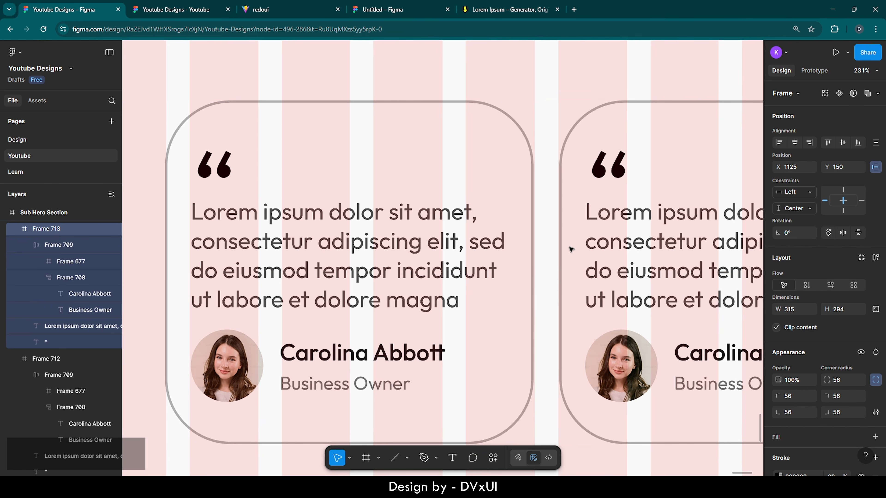
key("Left")
key("Left")
scroll(571, 248, "down", 4)
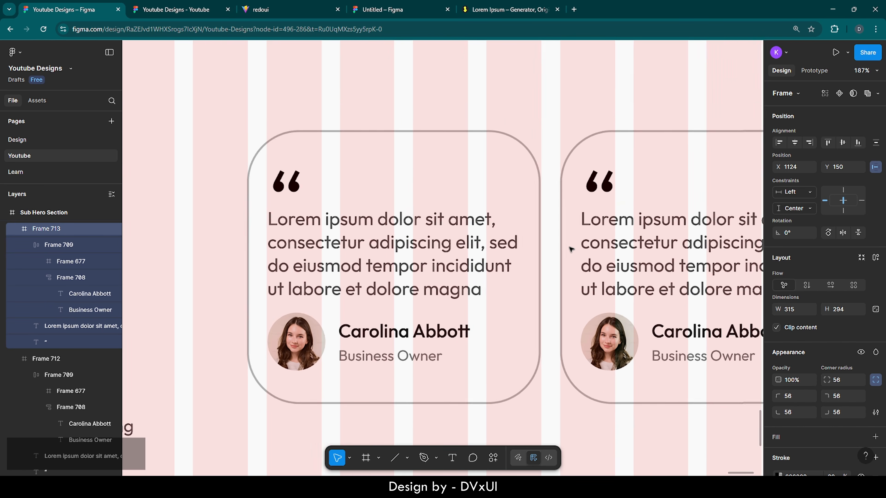
left_click(502, 257)
key("Right")
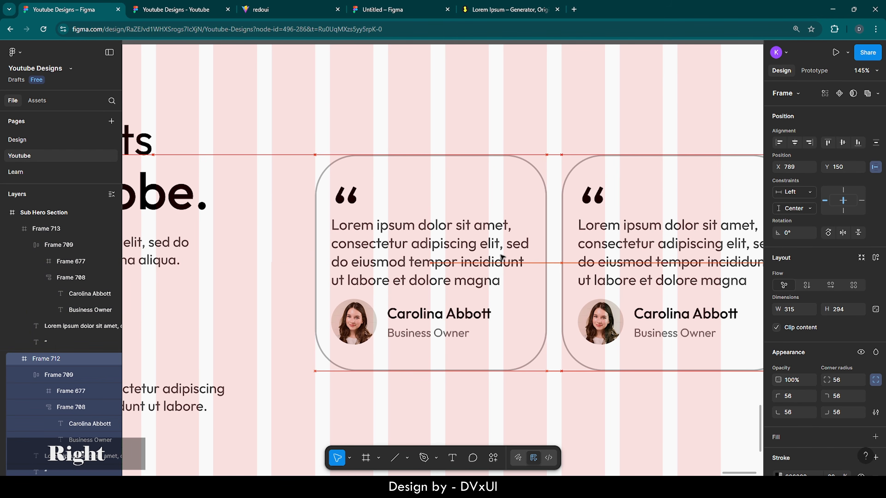
scroll(501, 257, "down", 5)
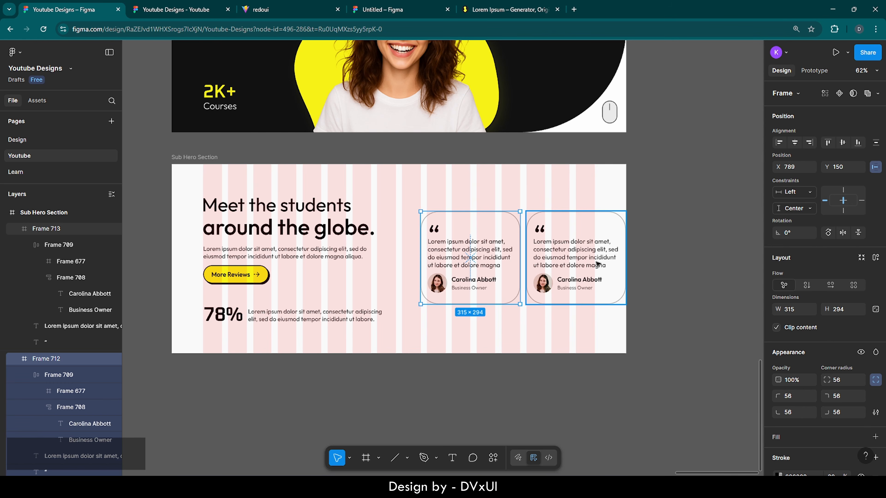
left_click(597, 265, "shift")
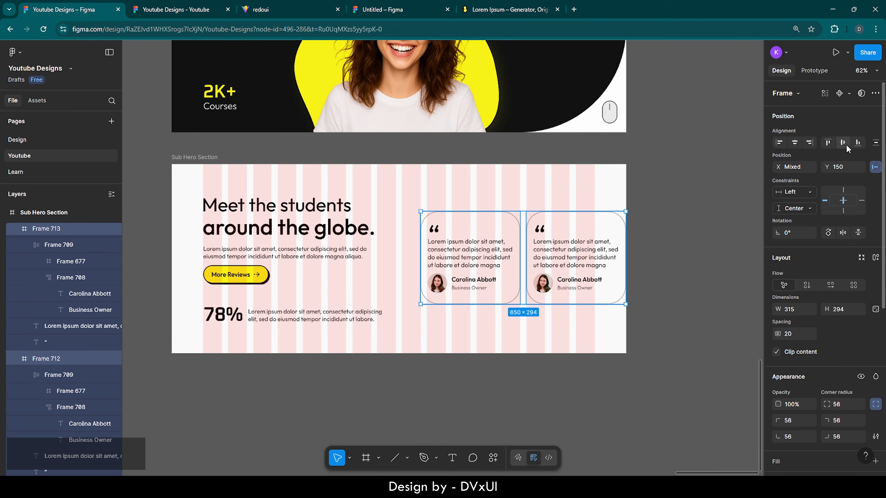
left_click(669, 257)
- Zoom and scroll to bring the two testimonial cards into close view
scroll(668, 257, "up", 2)
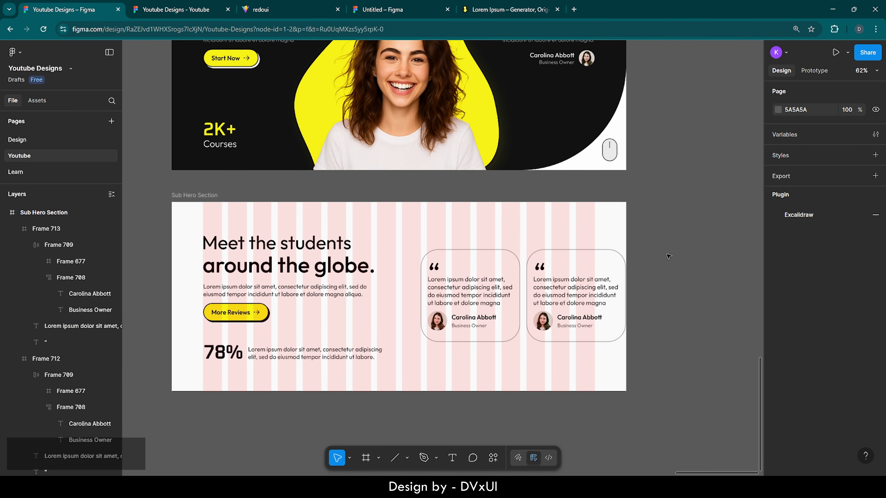
scroll(669, 257, "up", 2)
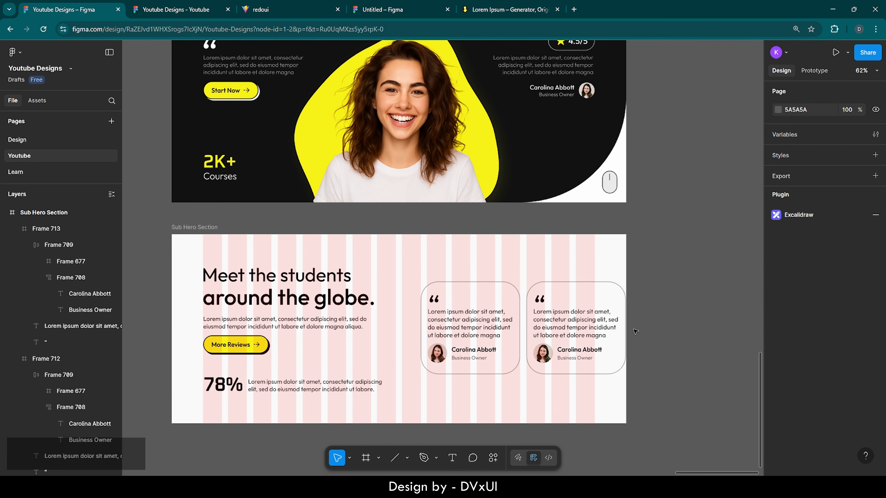
scroll(633, 329, "up", 5)
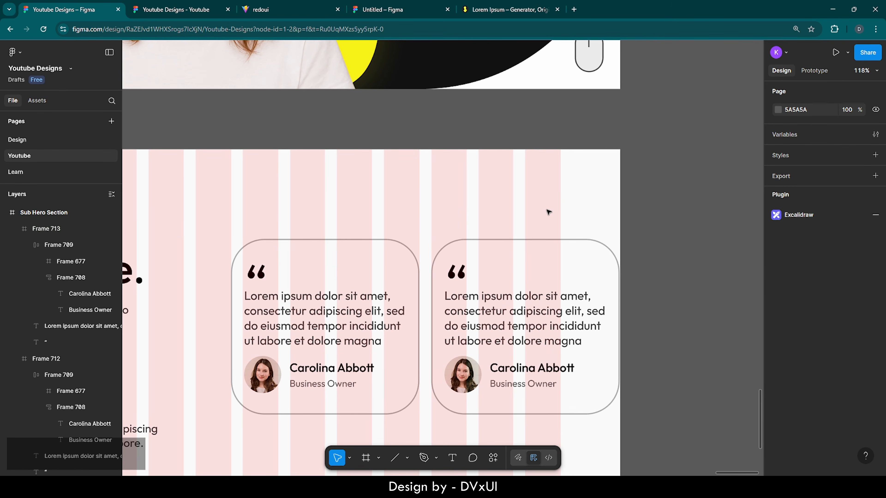
scroll(570, 232, "down", 3)
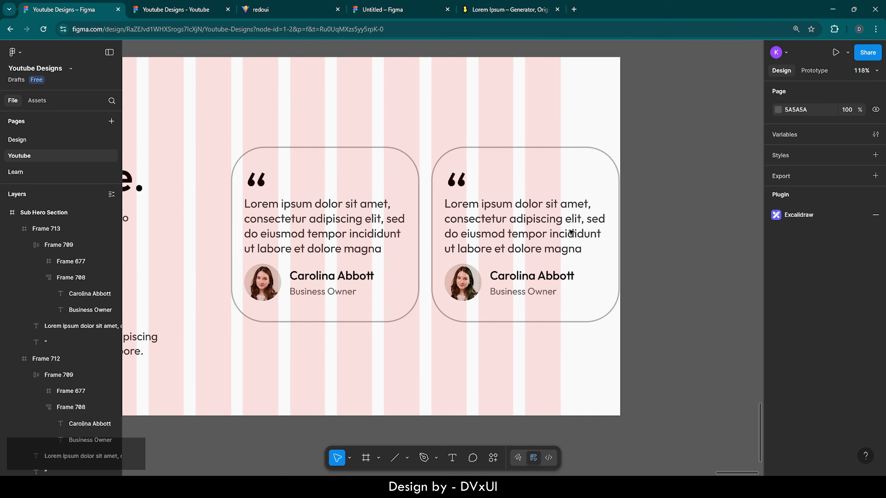
scroll(571, 232, "up", 1)
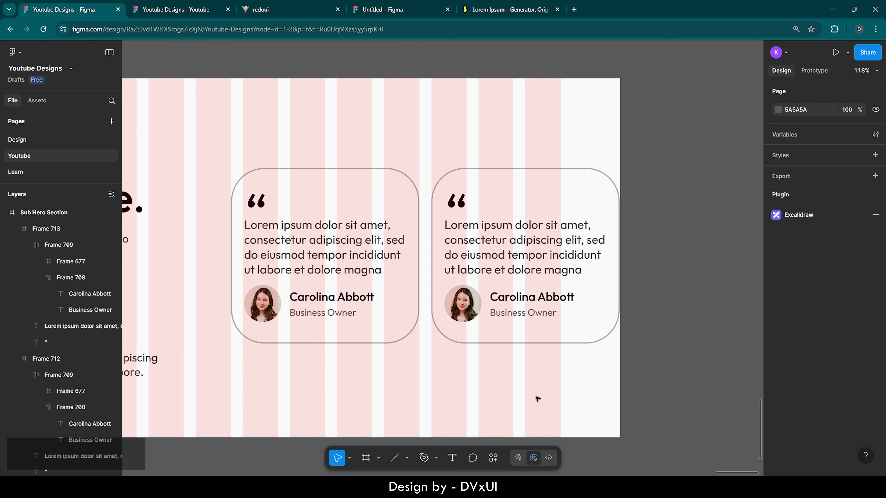
- Draw a circle and enlarge it to 406×406 around its centre
key("o")
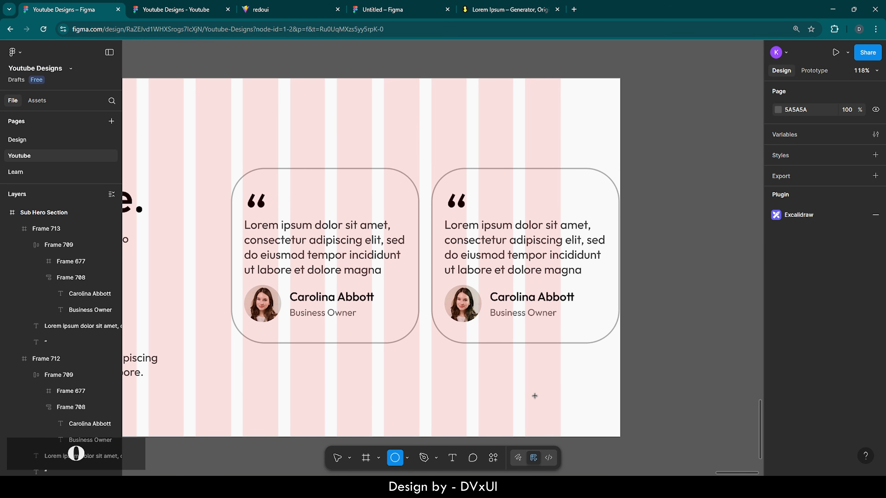
left_click(476, 380)
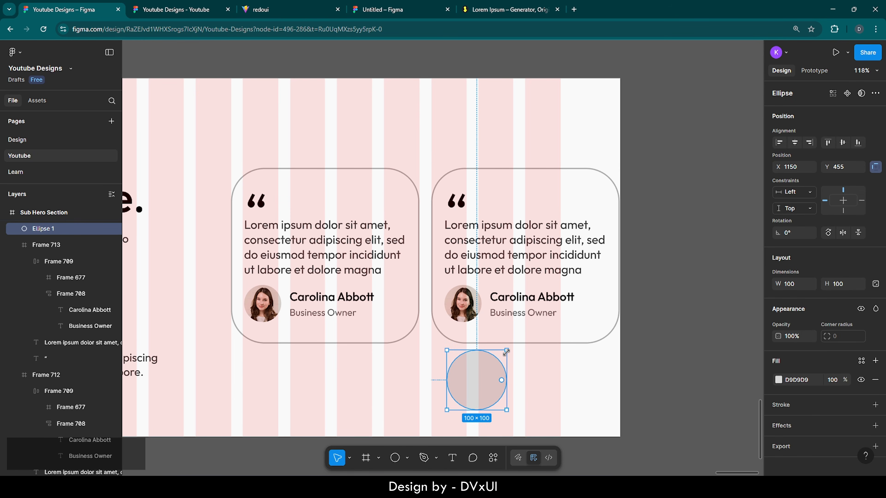
left_click_drag(506, 353, 598, 271)
- Lock both testimonial cards, Frame 713 and Frame 712
left_click(460, 225)
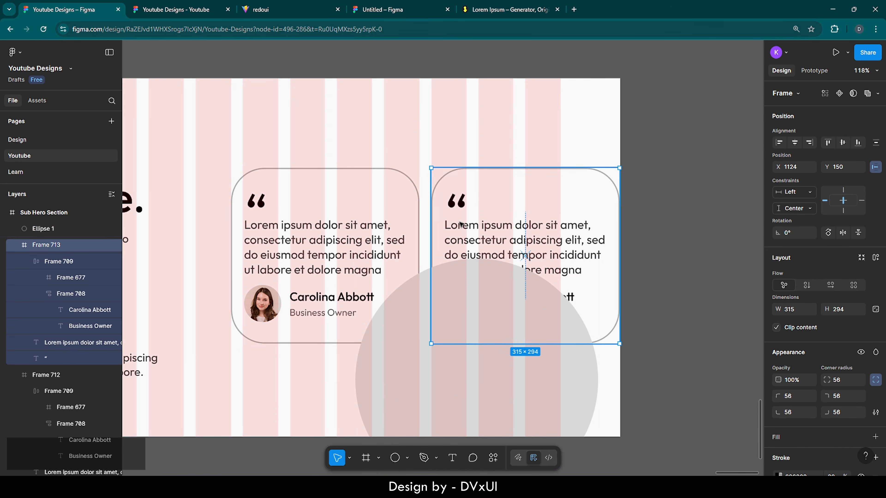
left_click(377, 213, "shift")
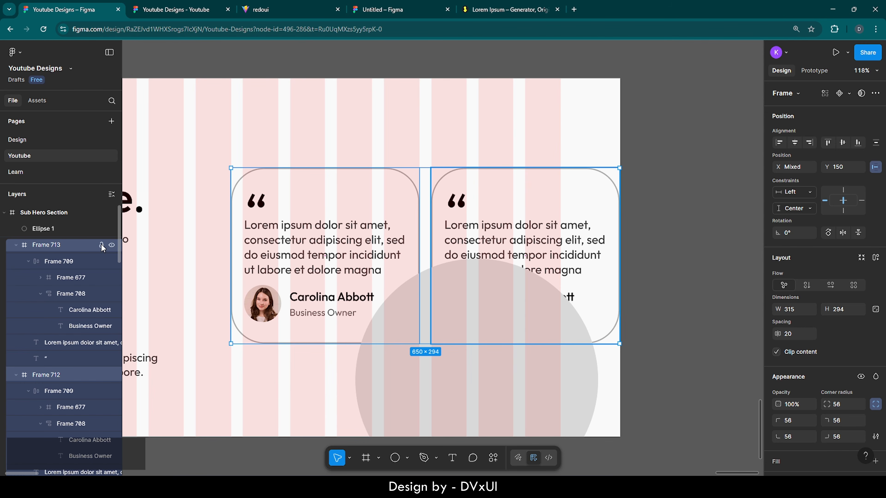
left_click(101, 245)
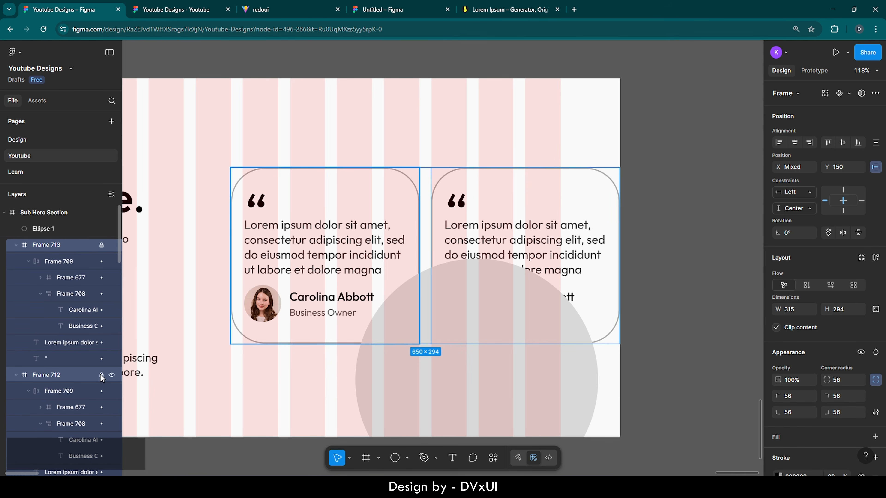
left_click(102, 375)
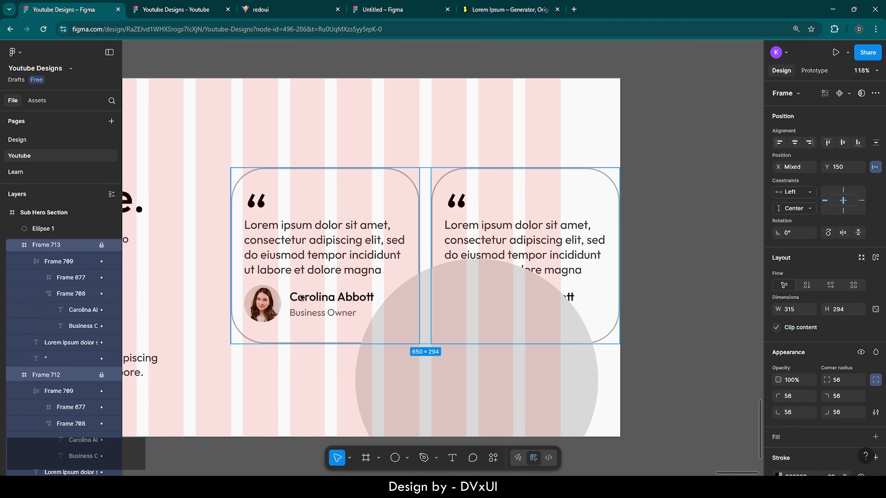
- Move the circle up over the section's right edge to X 1216, Y 92
left_click(471, 310)
left_click(488, 177)
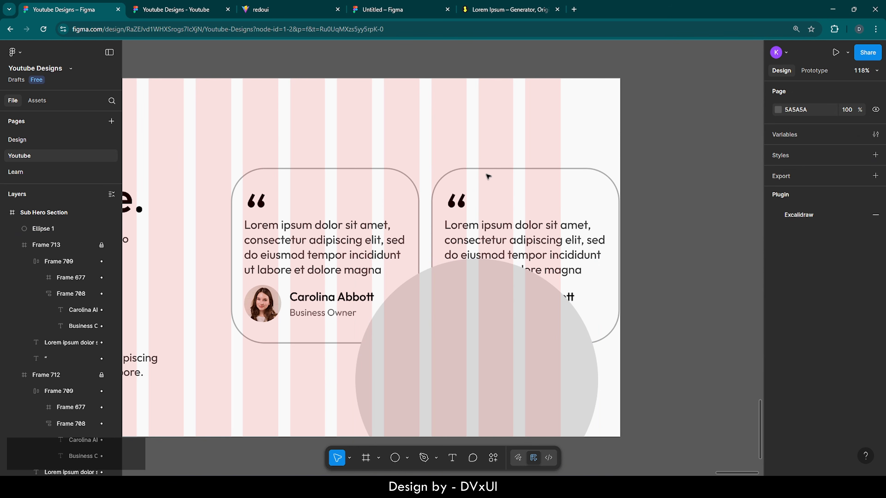
left_click(462, 317)
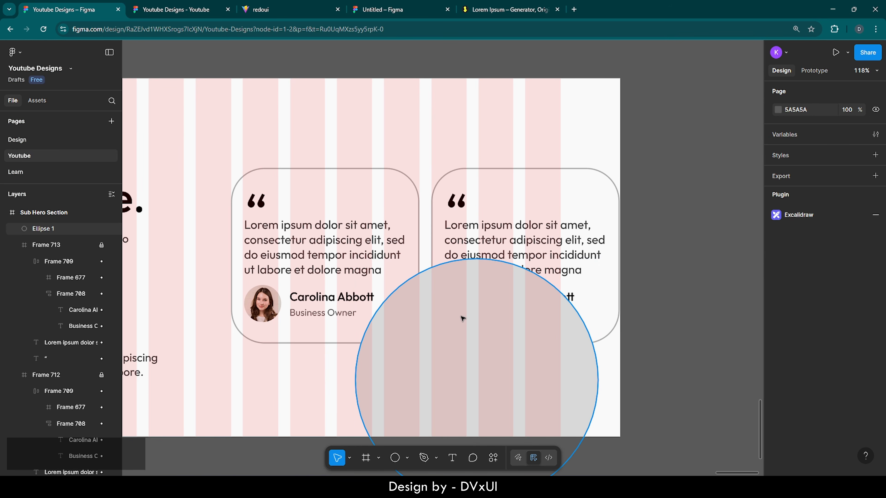
left_click_drag(458, 400, 587, 274)
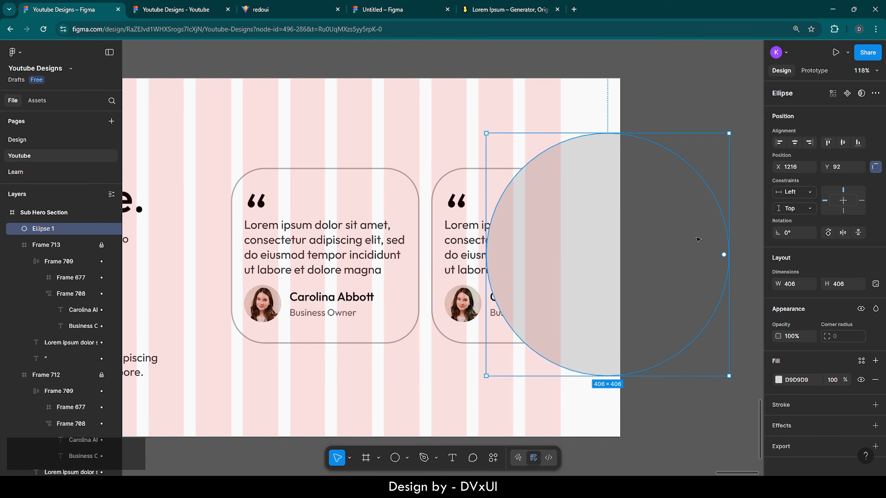
- Centre the circle vertically in the section and fill it white, FFFFFF
left_click(843, 142)
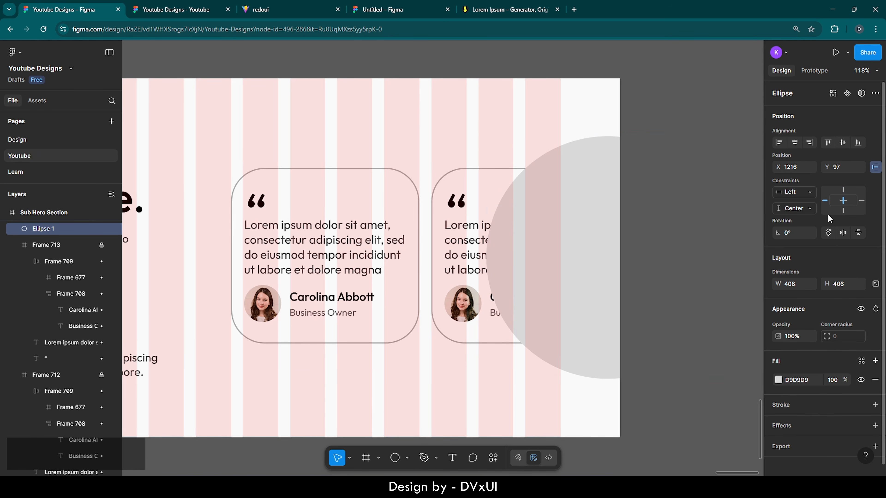
left_click(790, 379)
type("FFFFFF")
key("Return")
- Give the ellipse a layer blur of 74
scroll(790, 378, "down", 1)
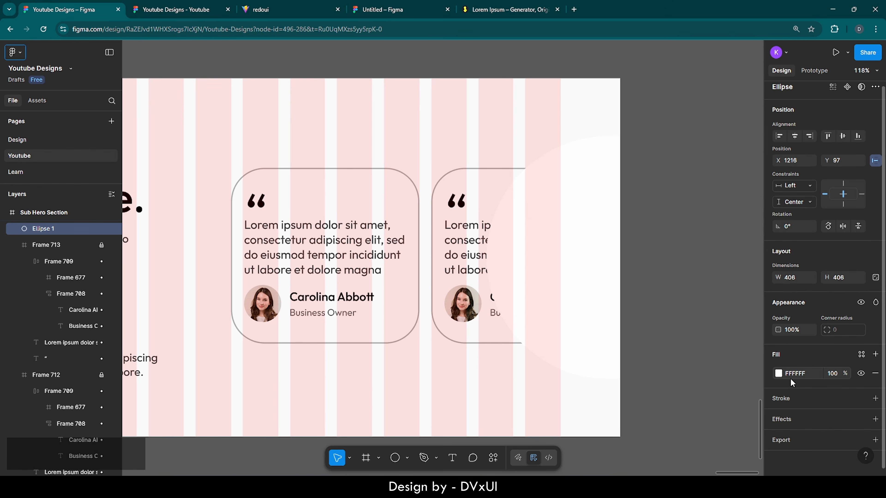
left_click(787, 421)
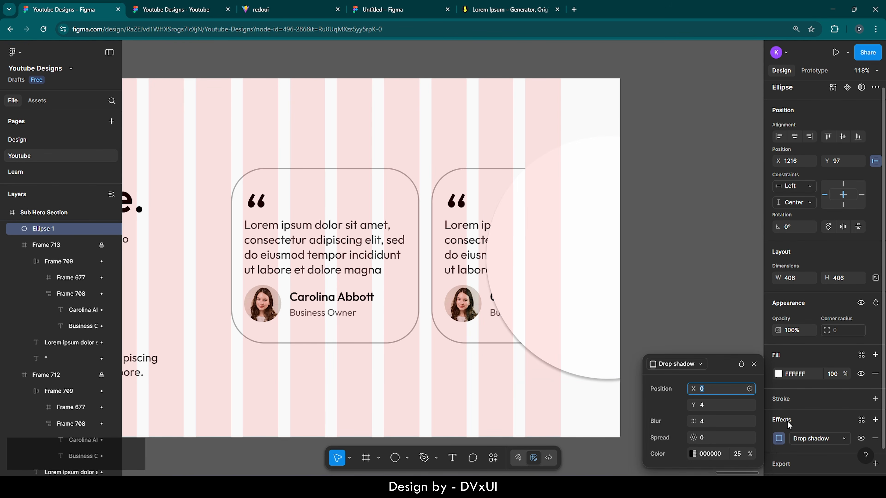
scroll(787, 421, "down", 1)
left_click(810, 413)
left_click(811, 425)
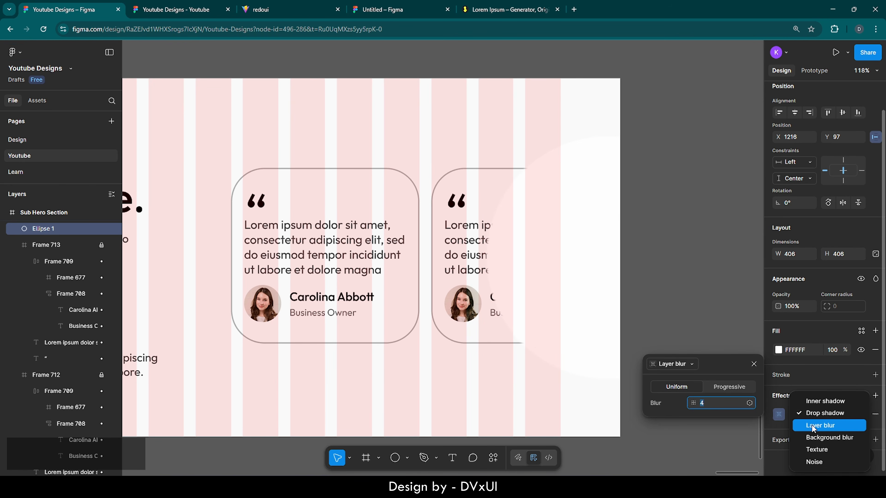
left_click(704, 403)
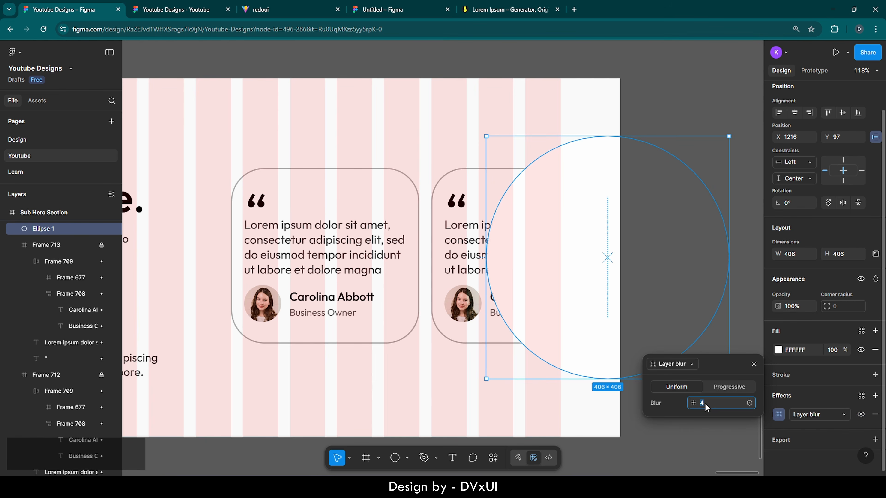
key("shift+Up")
key("shift+Up")
key("shift+Up")
key("shift+Up")
key("shift+Up")
key("shift+Up")
key("shift+Up")
key("shift+Up")
key("shift+Up")
key("shift+Up")
key("shift+Up")
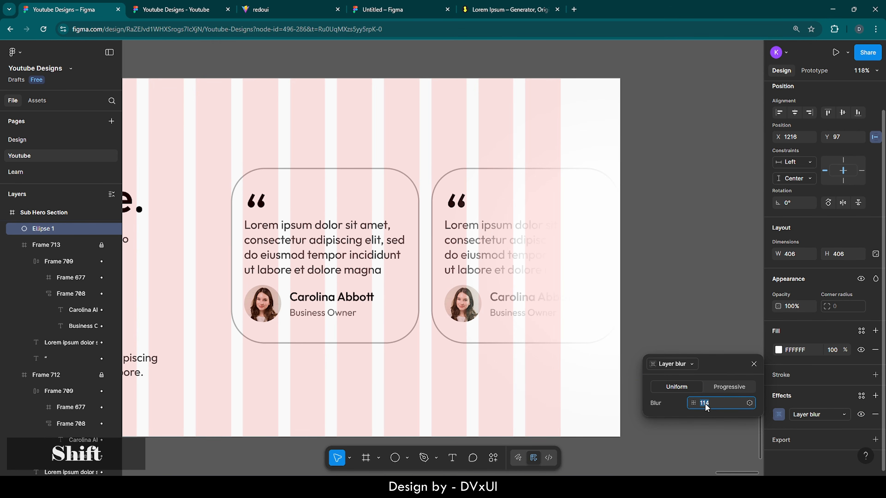
key("shift+Down")
key("shift+Down")
key("shift+Down")
key("shift+Down")
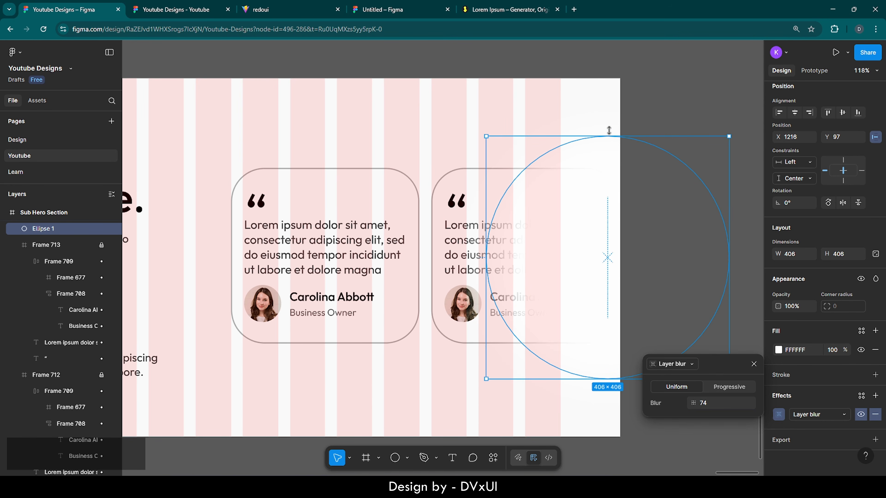
- Stretch the ellipse taller to about 406×478
left_click_drag(609, 136, 610, 114)
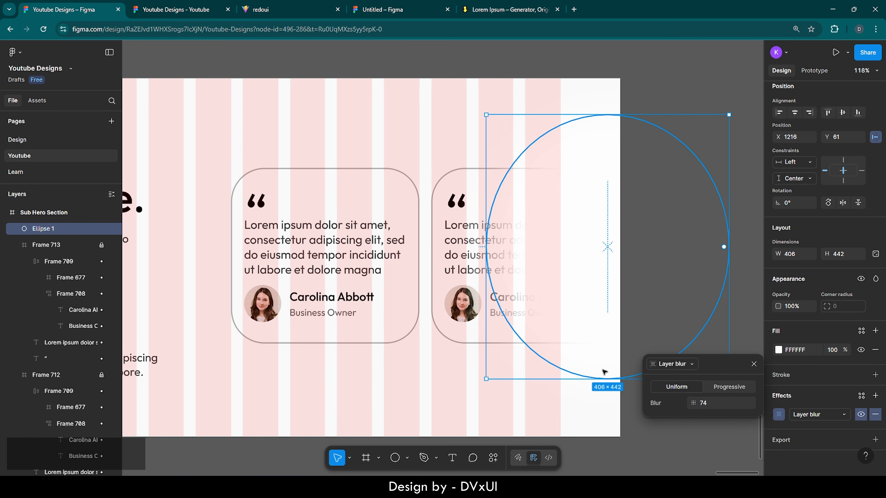
left_click_drag(604, 379, 603, 401)
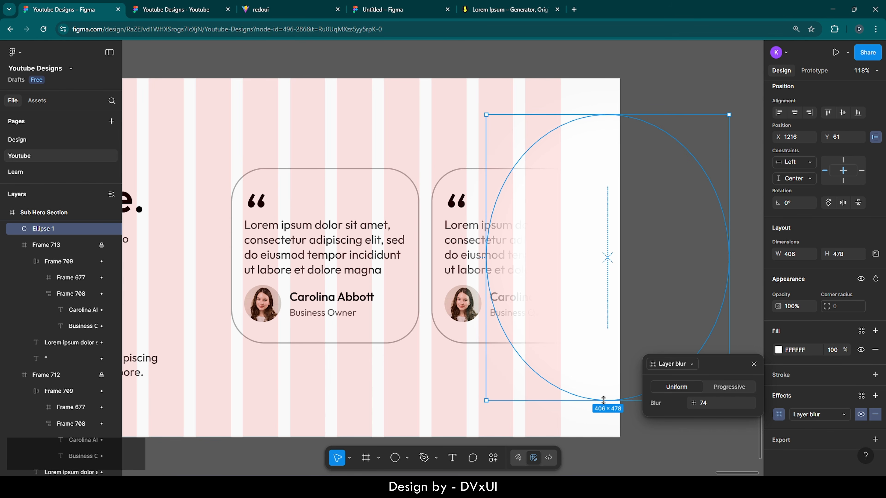
left_click(671, 87)
scroll(671, 87, "down", 3)
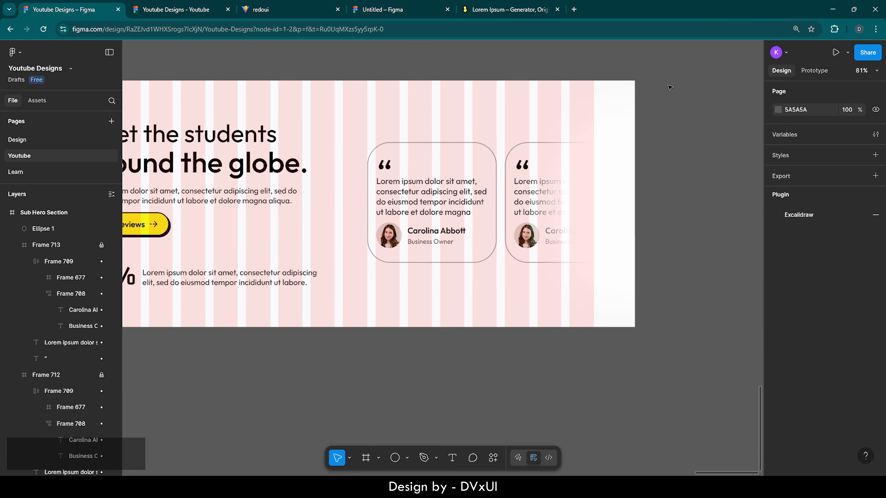
scroll(670, 87, "down", 2)
scroll(677, 139, "up", 4)
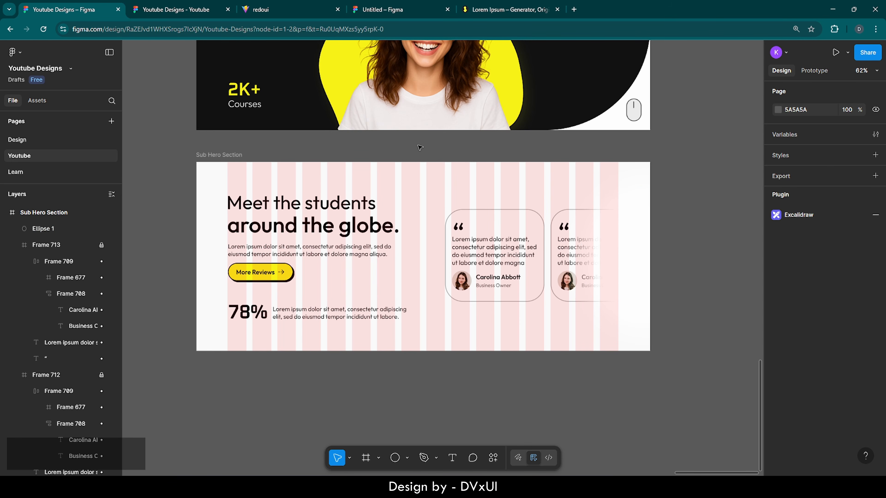
- Browse the Visual Design lesson in redoui's Design Basics course, then return to Figma
left_click(277, 13)
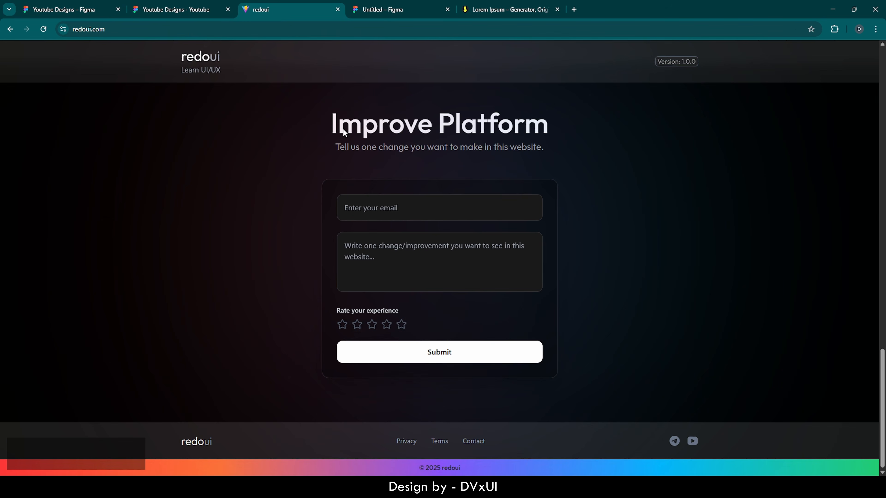
scroll(428, 217, "up", 5)
scroll(428, 216, "up", 8)
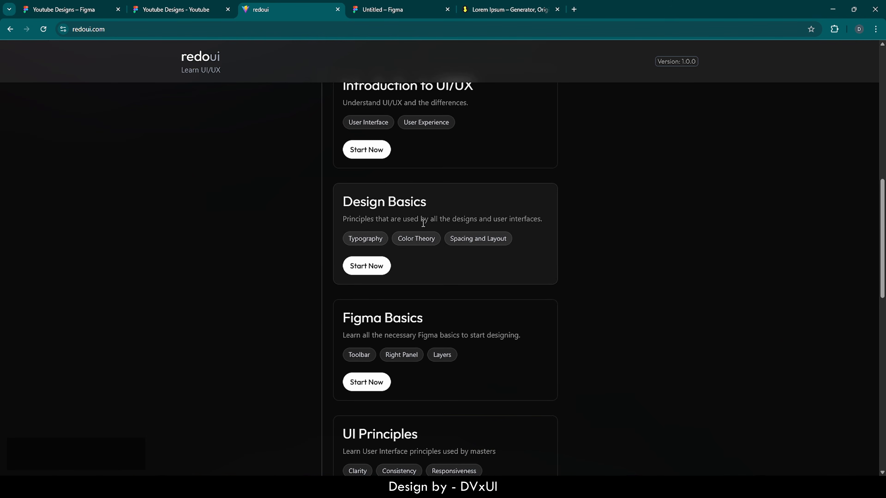
left_click(353, 270)
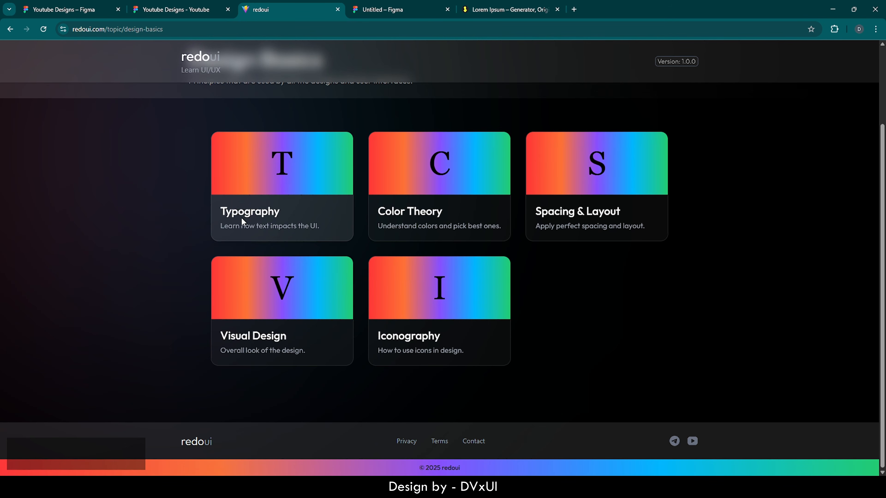
left_click(245, 334)
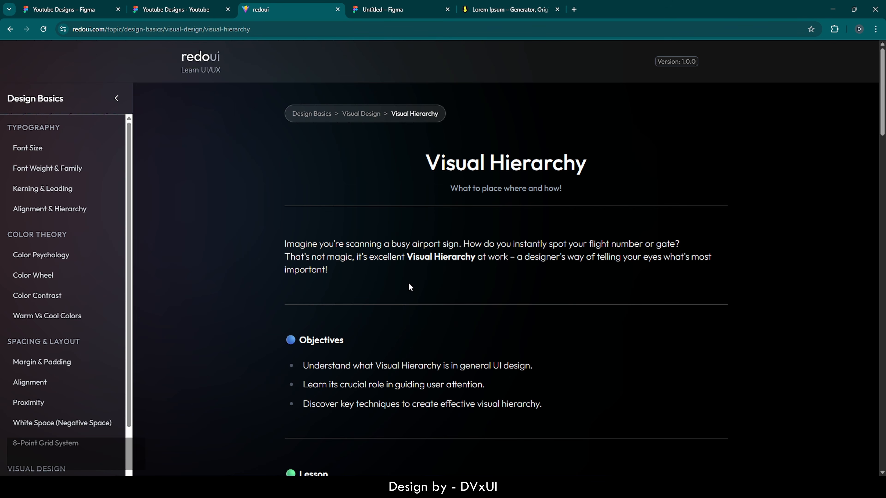
left_click(68, 4)
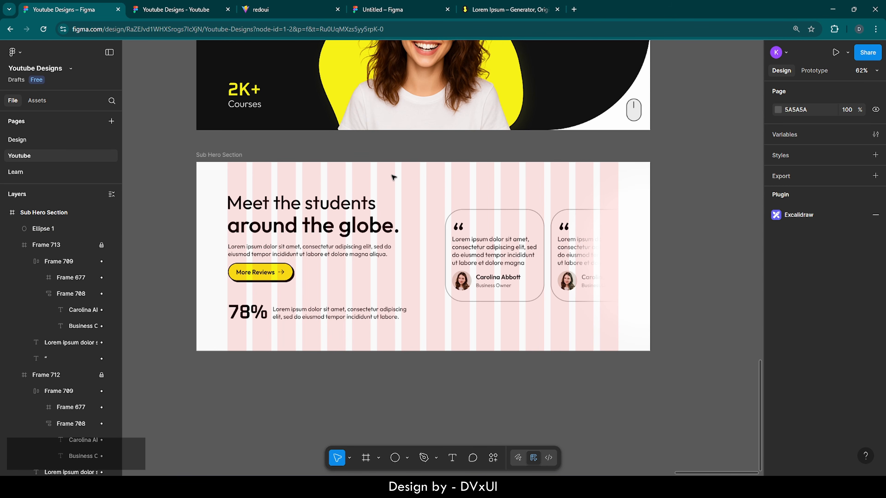
- Turn off the pink 16-column layout guide on the Sub Hero Section frame
left_click(211, 158)
scroll(820, 417, "down", 5)
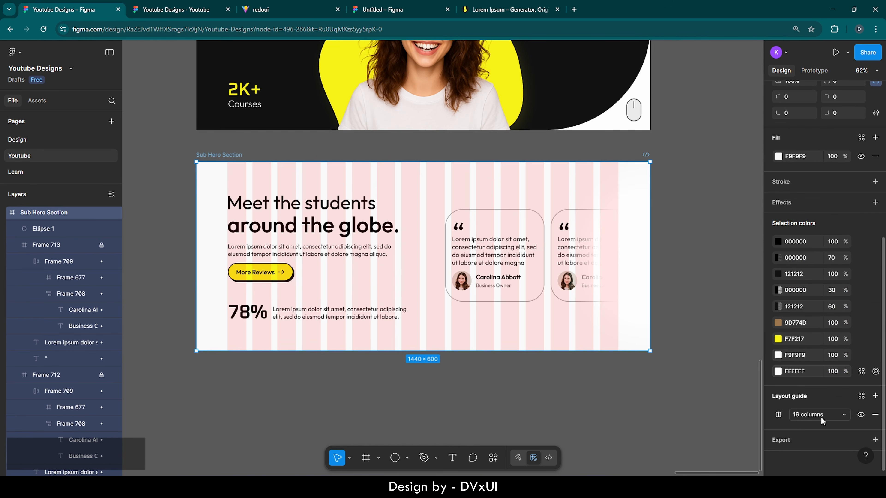
left_click(861, 415)
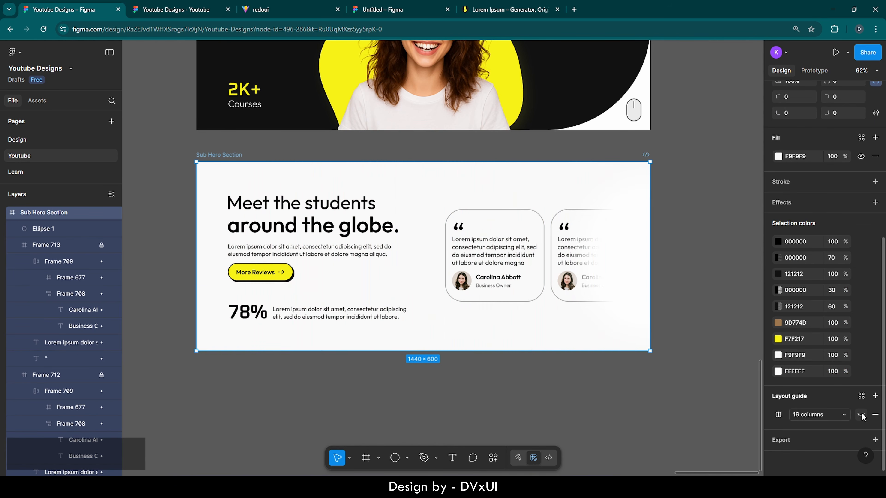
left_click(725, 316)
scroll(728, 317, "left", 3)
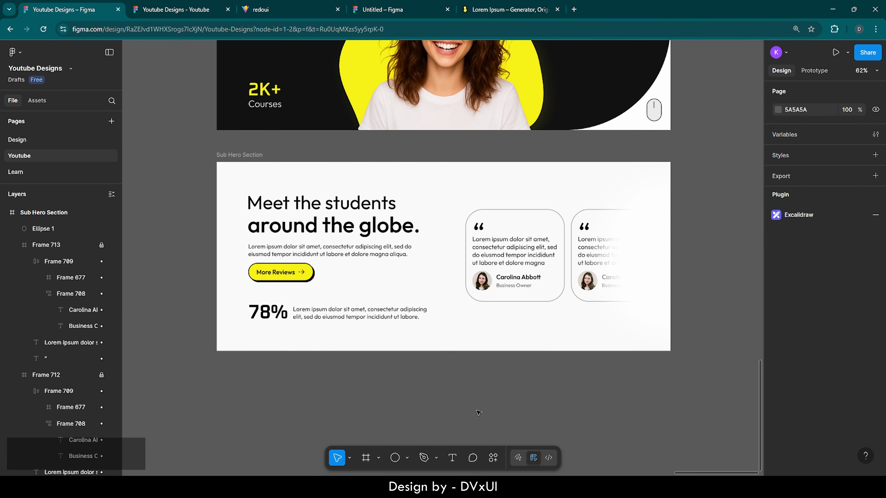
- Paste a copy of the Sub Hero Section and move it directly below the original
left_click(239, 155)
key("ctrl+v")
scroll(349, 213, "down", 5)
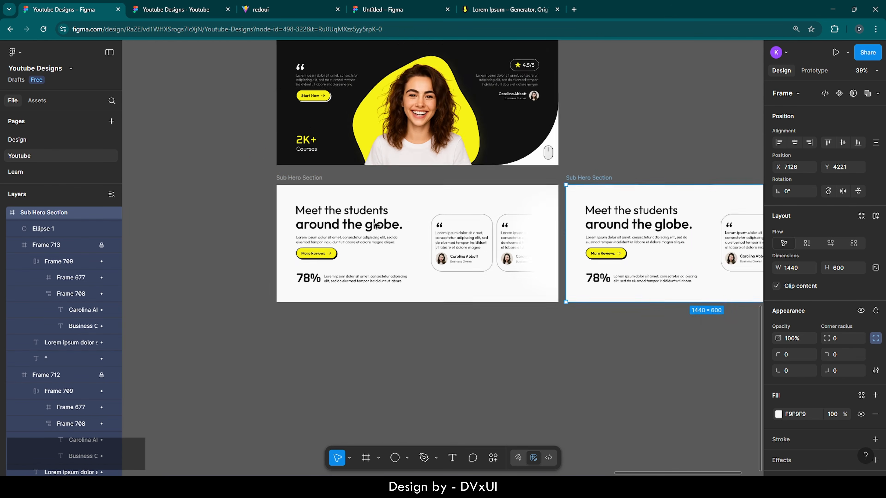
left_click_drag(569, 182, 309, 305)
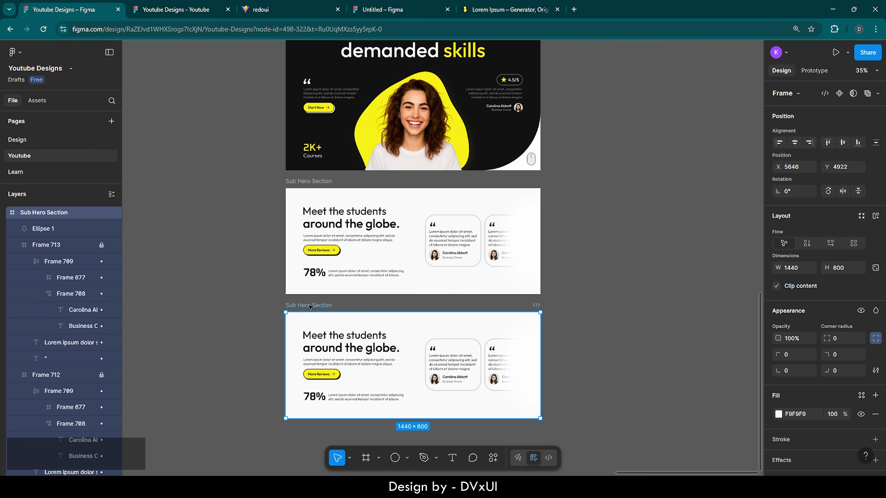
- Delete the text, button and ellipse from the copied section
left_click(258, 332)
left_click_drag(257, 330, 524, 405)
key("Delete")
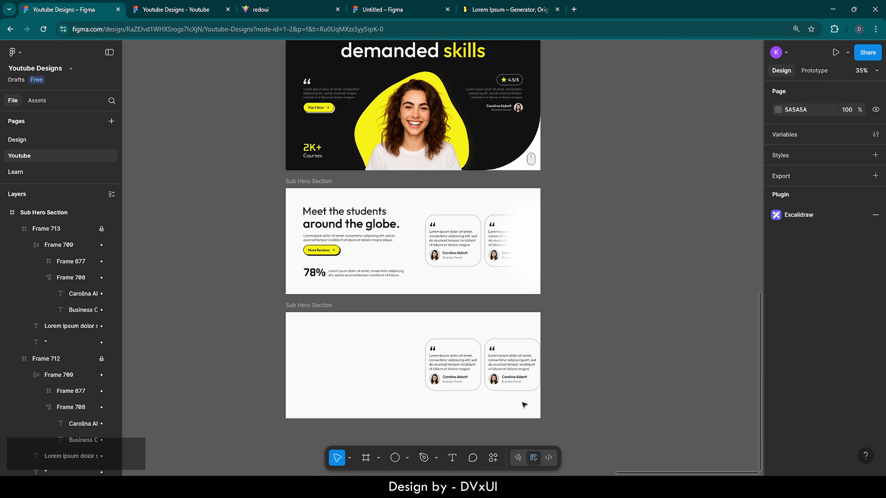
scroll(453, 386, "up", 5)
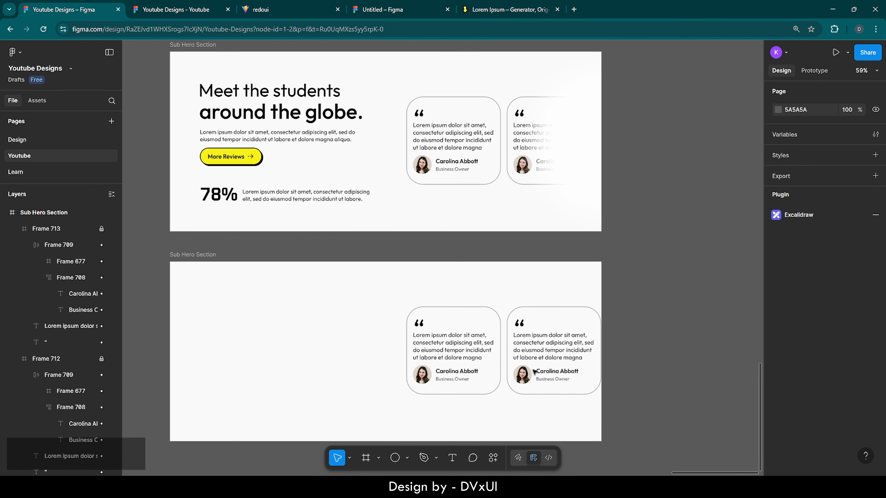
scroll(535, 372, "left", 2)
scroll(535, 372, "down", 5)
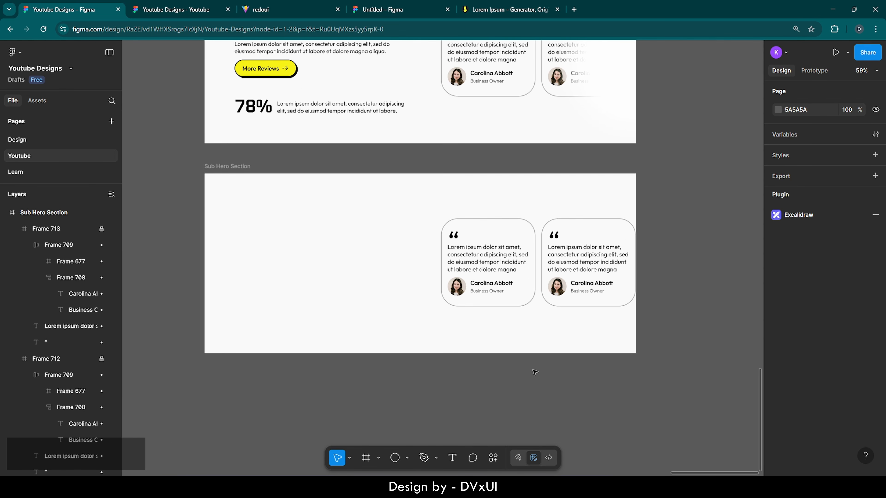
- Unlock and delete the Frame 713 and Frame 712 cards from the copy
left_click(101, 230)
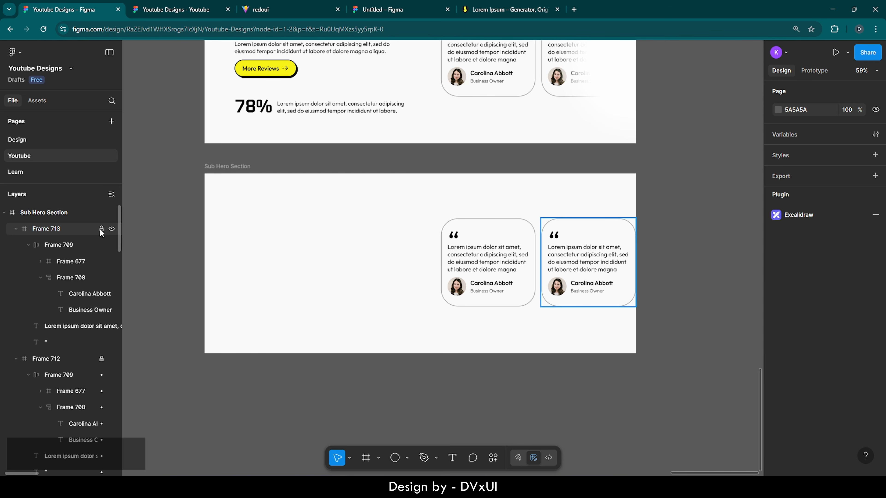
left_click(58, 228)
key("Delete")
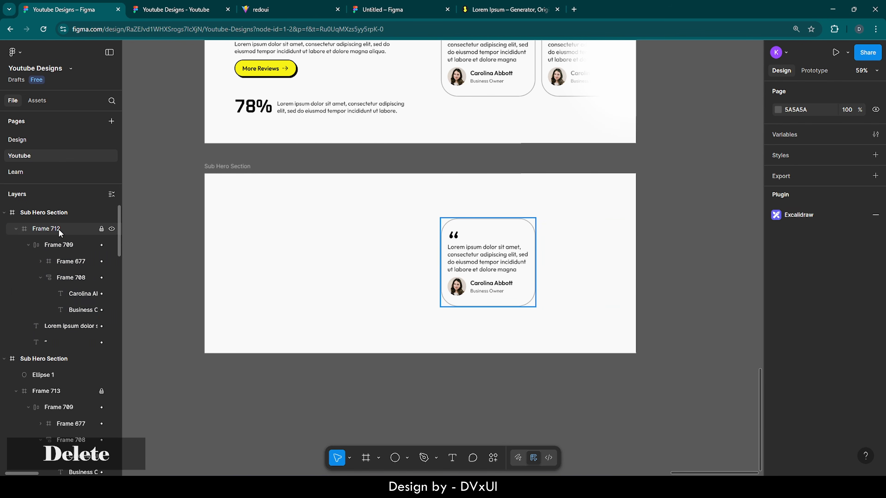
left_click(101, 229)
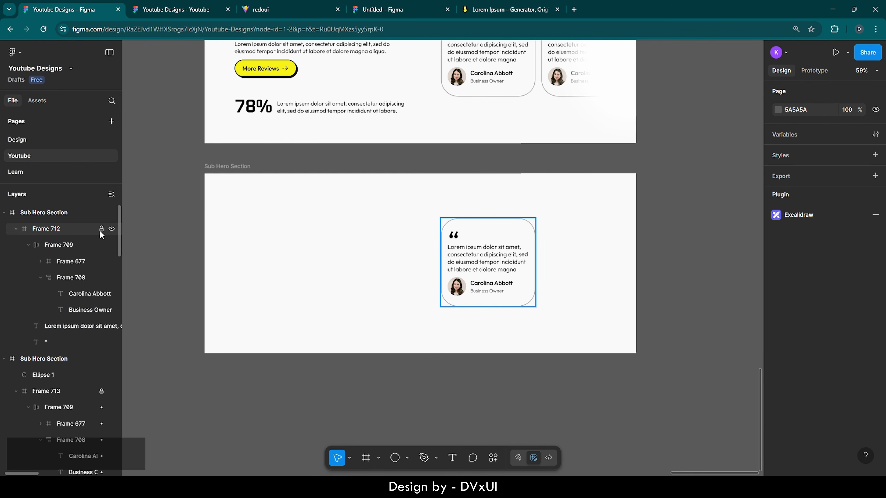
left_click(75, 233)
key("Delete")
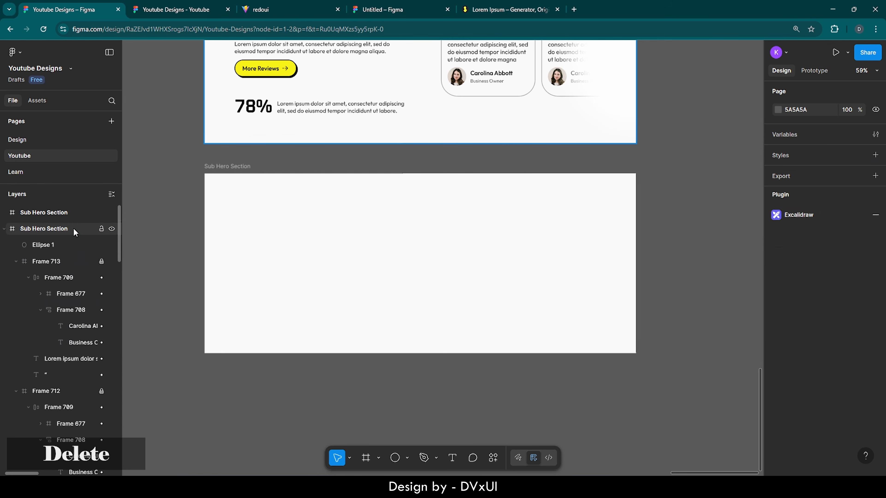
- Show the 16-column guide on the empty copy, fill it with 121212, and collapse its layers
left_click(272, 210)
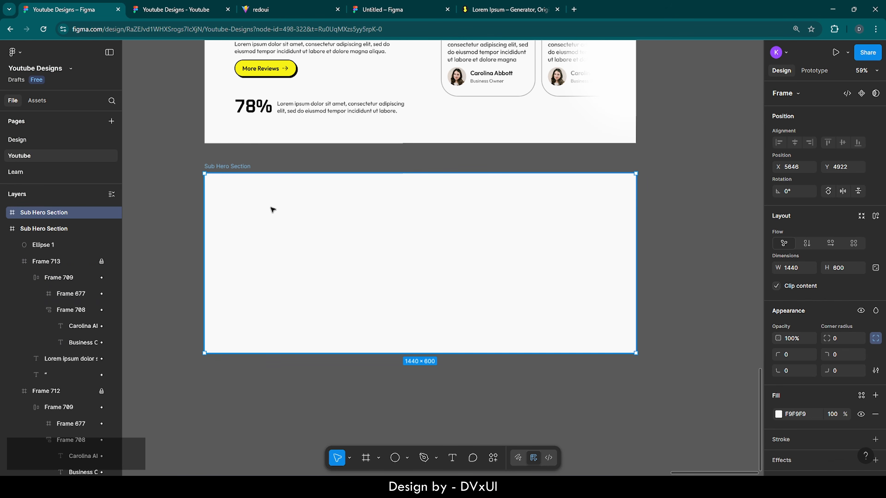
scroll(821, 384, "down", 3)
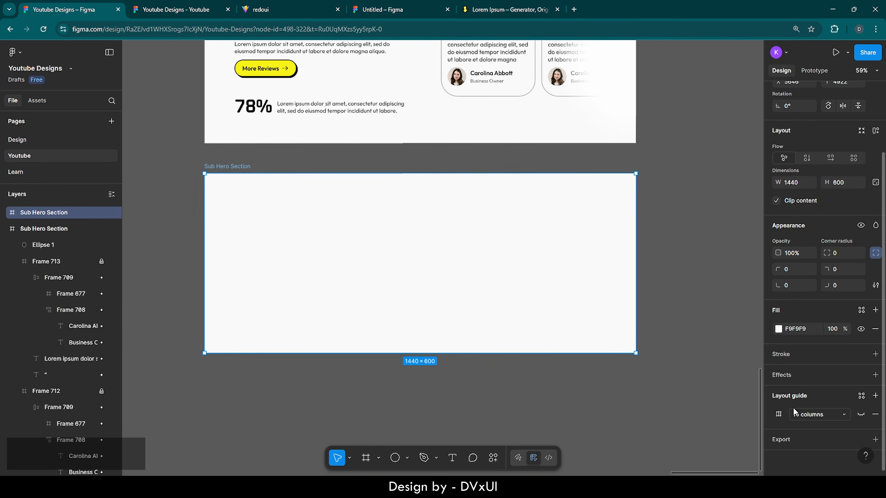
left_click(861, 416)
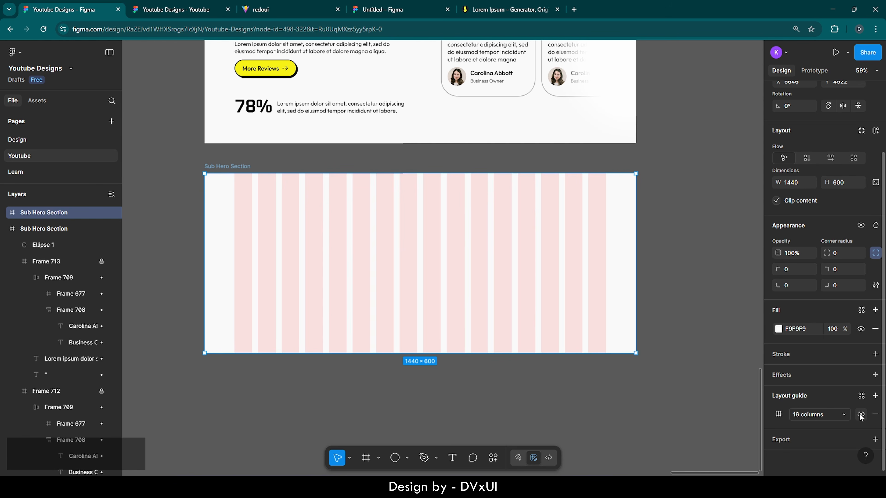
left_click(805, 329)
type("12")
key("Return")
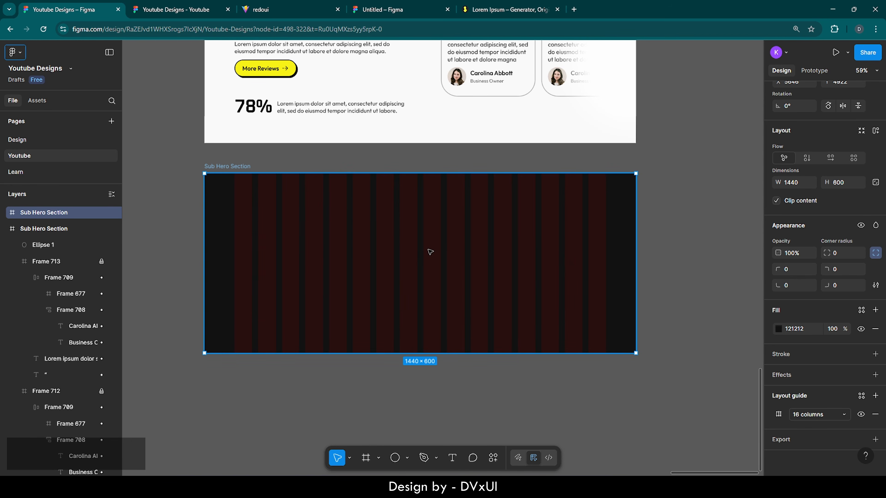
left_click(3, 229)
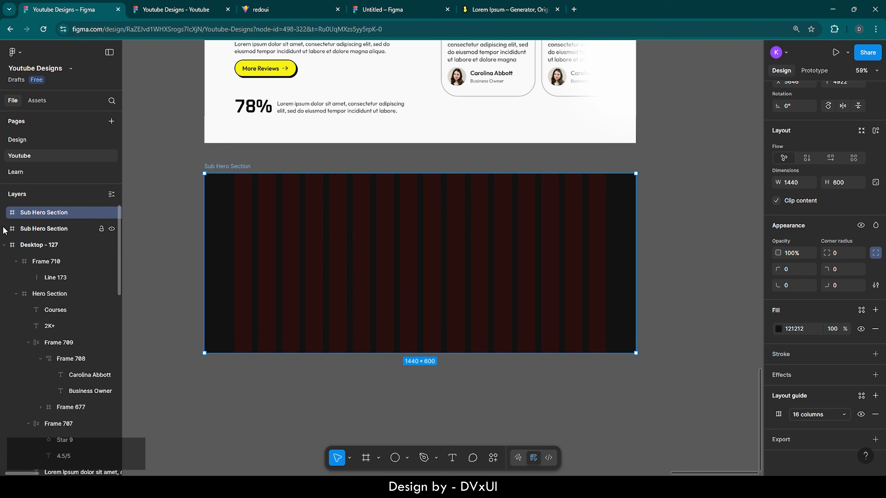
left_click(4, 244)
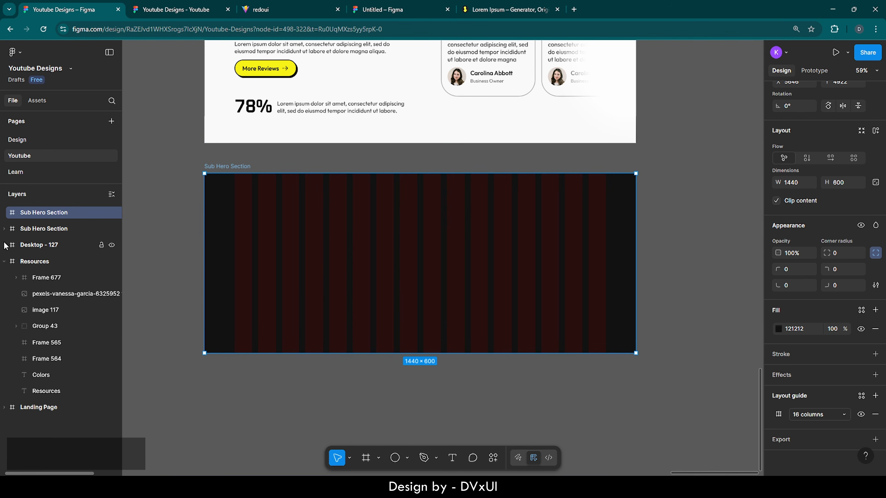
- Copy the wavy pattern image from the Resources frame
left_click(16, 266)
key("shift+2")
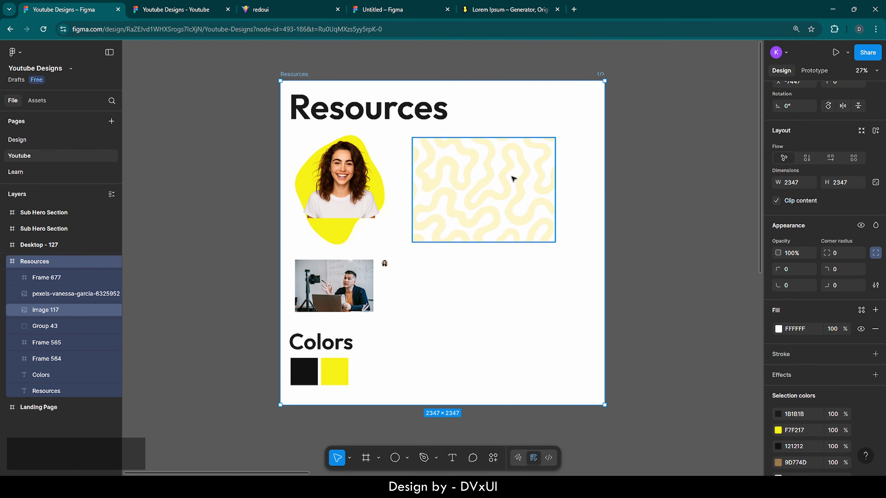
left_click(493, 178, "ctrl")
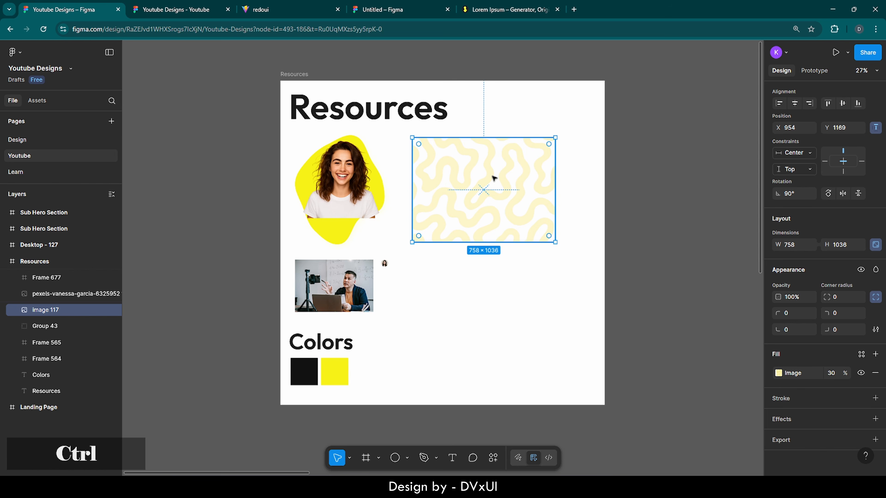
key("ctrl+c")
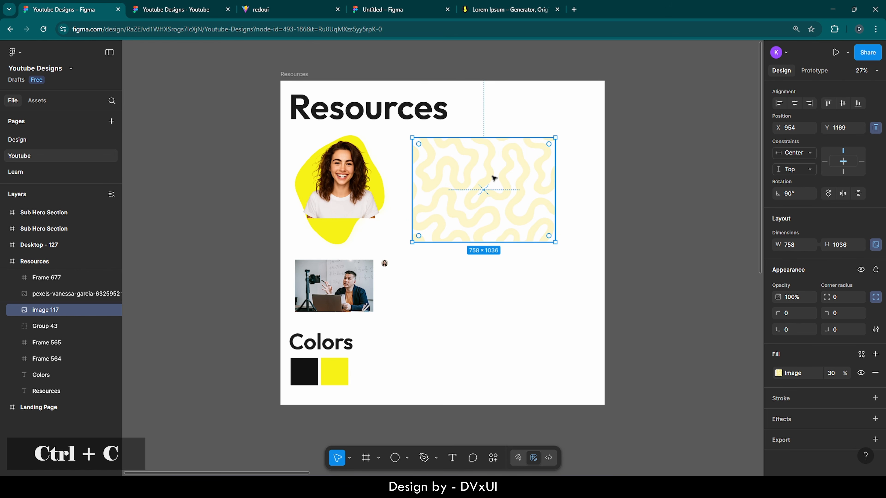
- Rename the dark section copy in Desktop - 127 to 'Data Section'
double_click(12, 246)
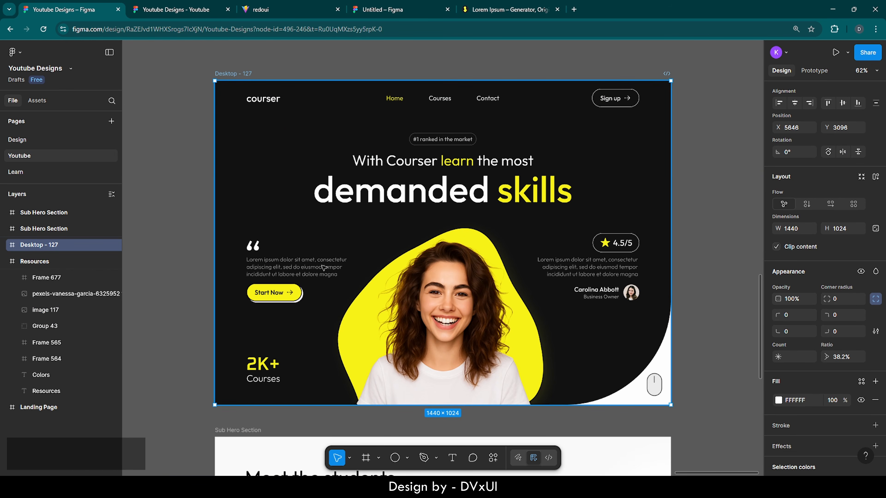
scroll(323, 268, "down", 8)
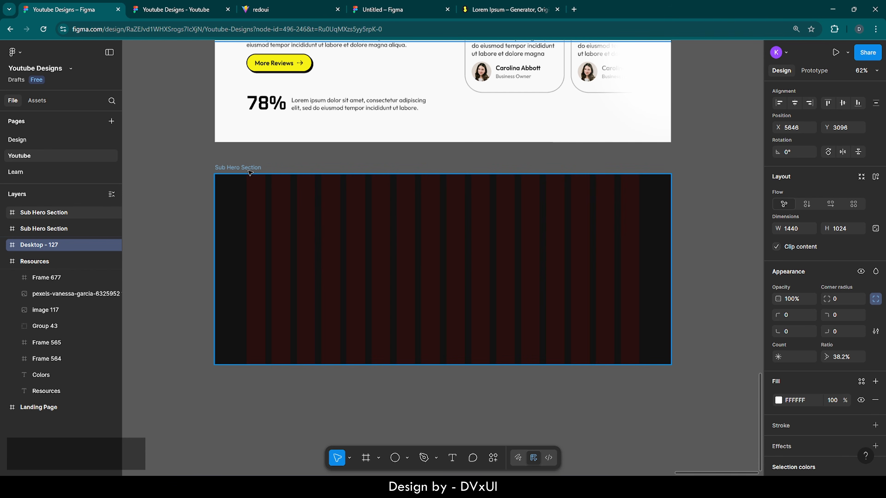
double_click(248, 169)
key("BackSpace")
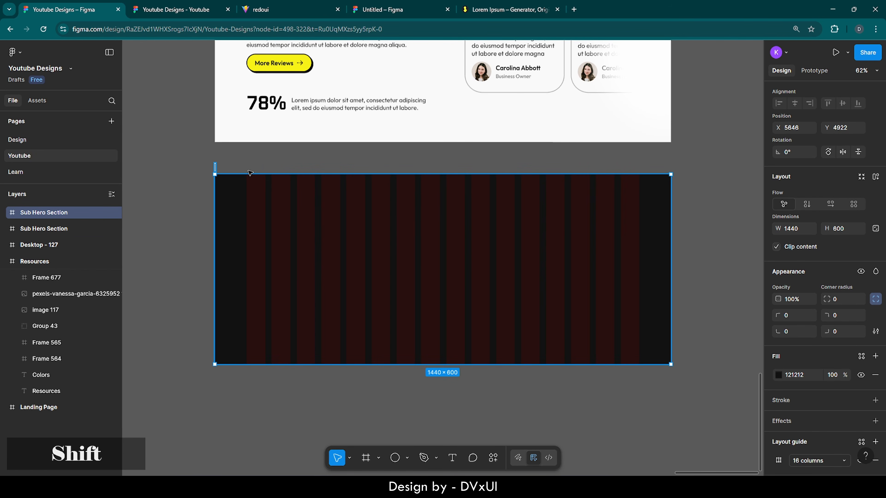
type("Data Sec")
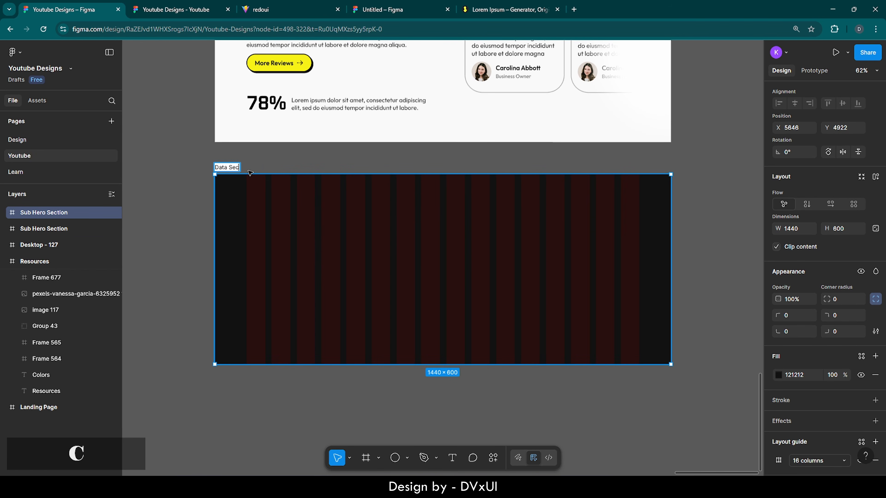
type("tion")
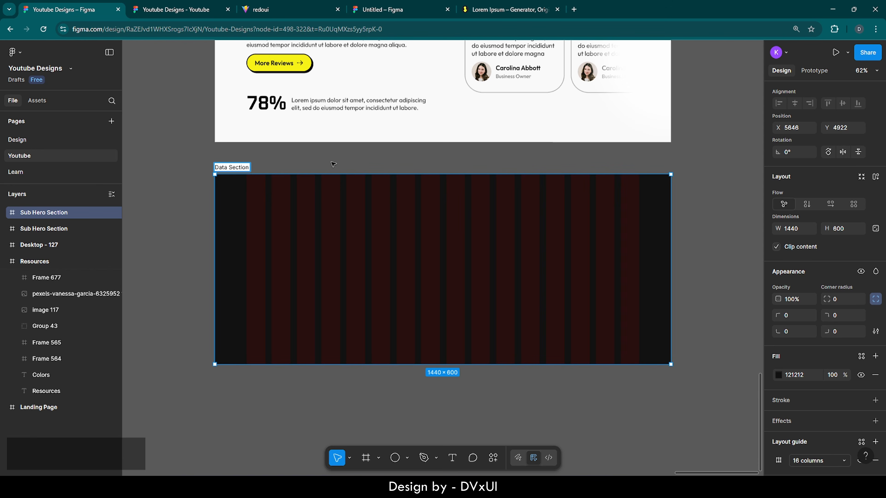
left_click(333, 164)
left_click(232, 167)
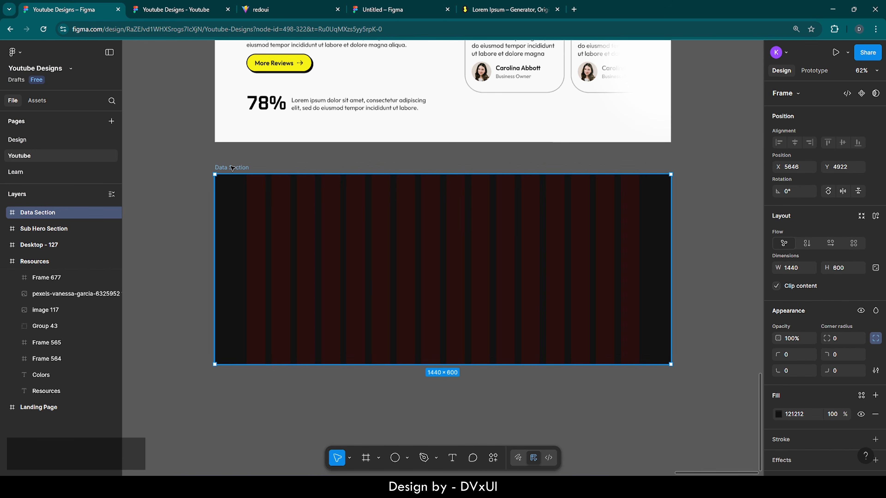
- Paste the wavy pattern into Data Section, centre it, and enlarge it to cover the frame
key("ctrl+v")
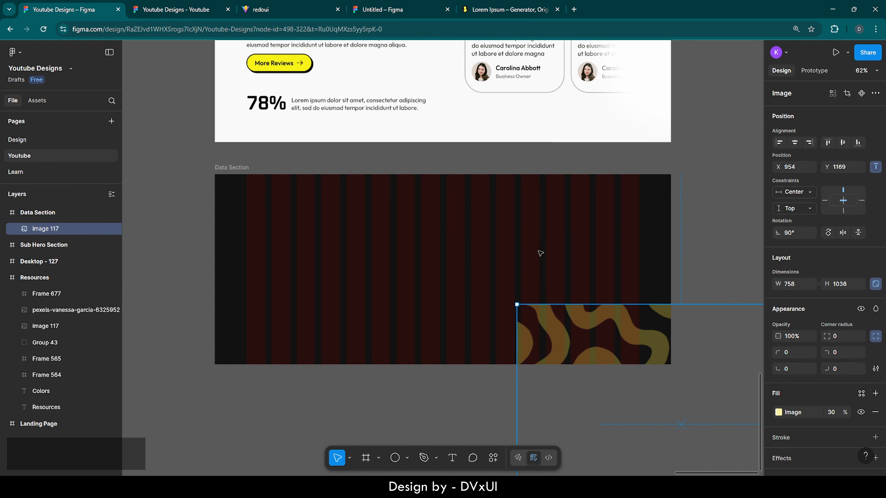
left_click(794, 142)
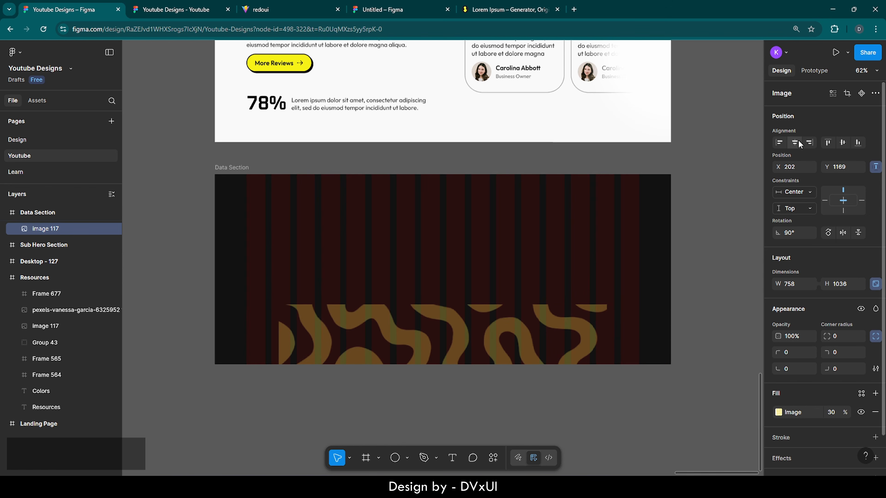
left_click(843, 142)
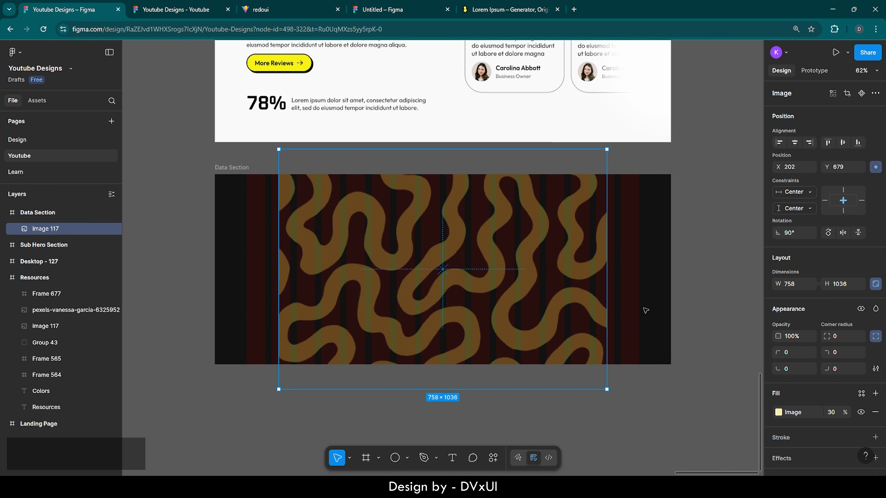
left_click_drag(611, 390, 665, 435)
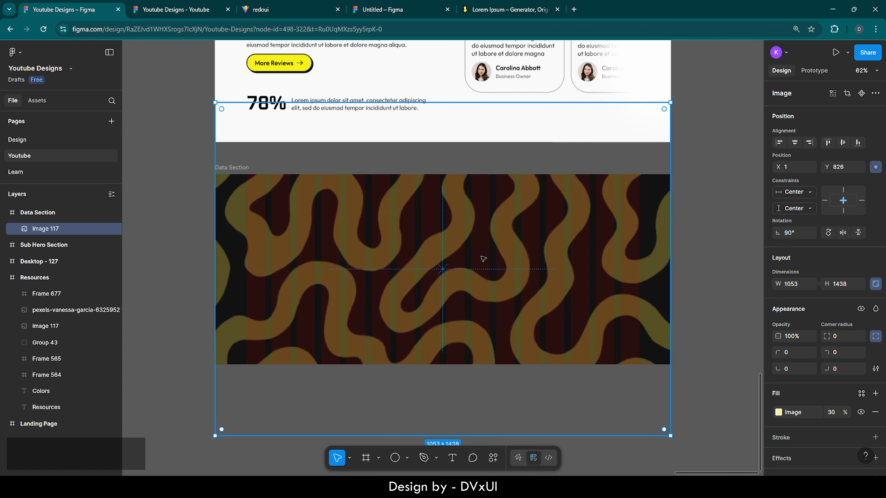
left_click(493, 159)
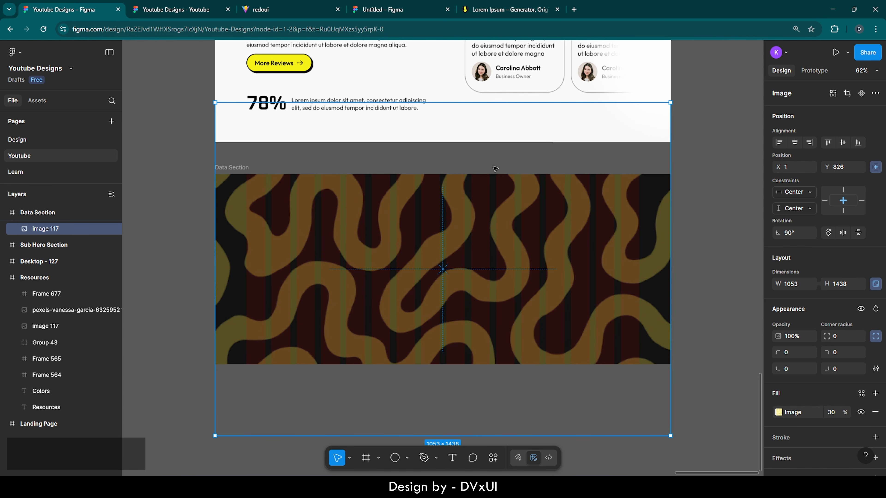
- Lower the pattern's fill opacity to 20% and lock it in place
left_click(492, 248)
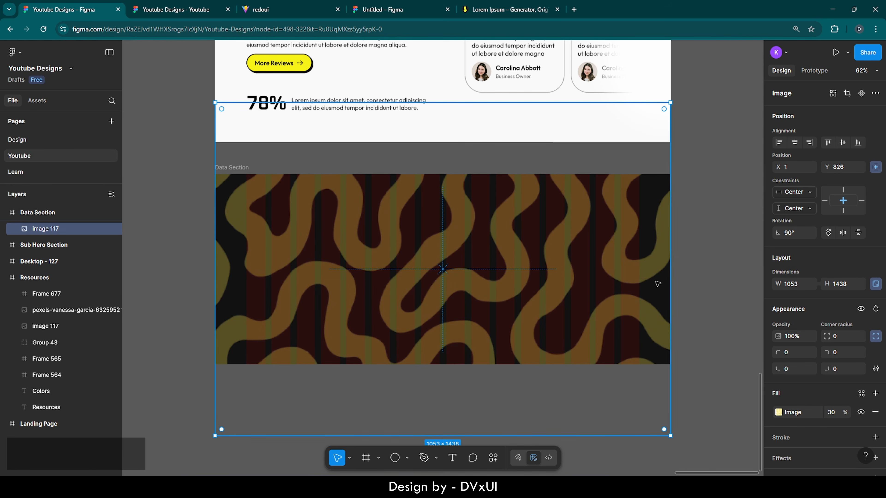
left_click(834, 413)
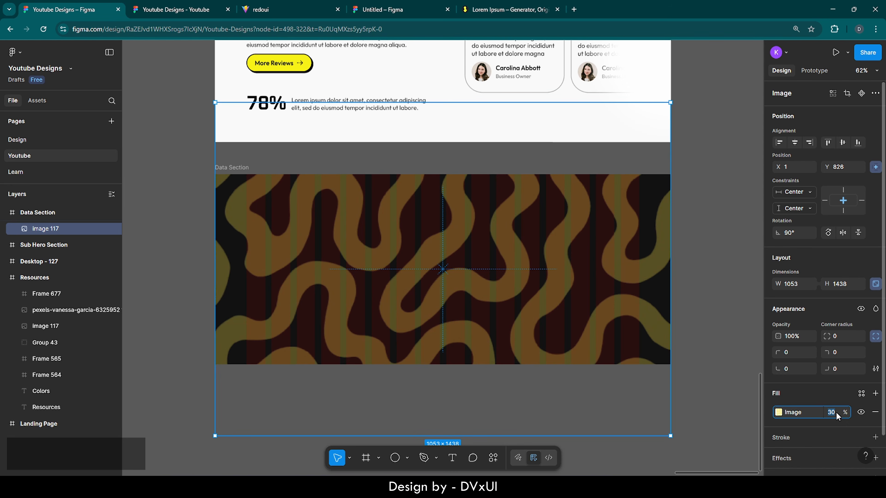
type("20")
key("Return")
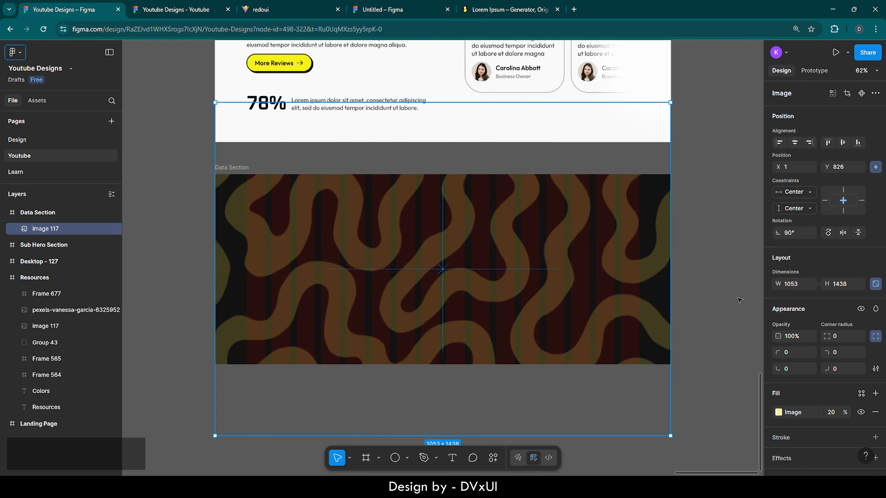
left_click(739, 300)
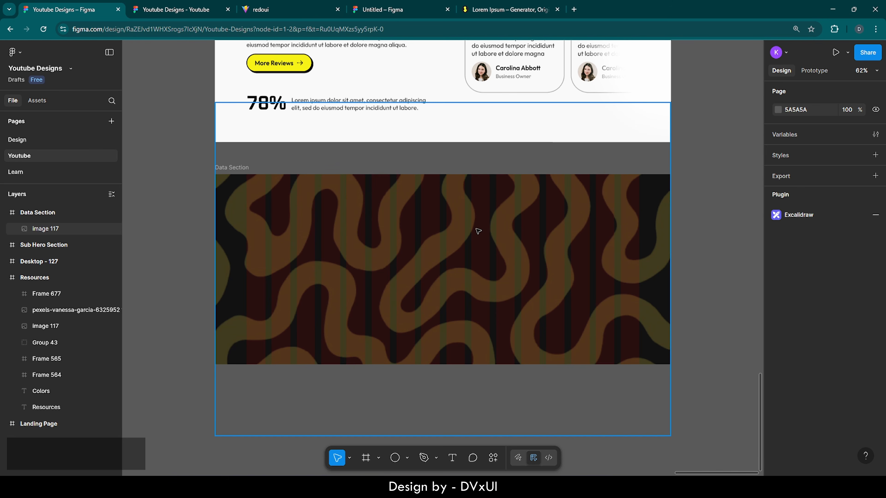
left_click(369, 241)
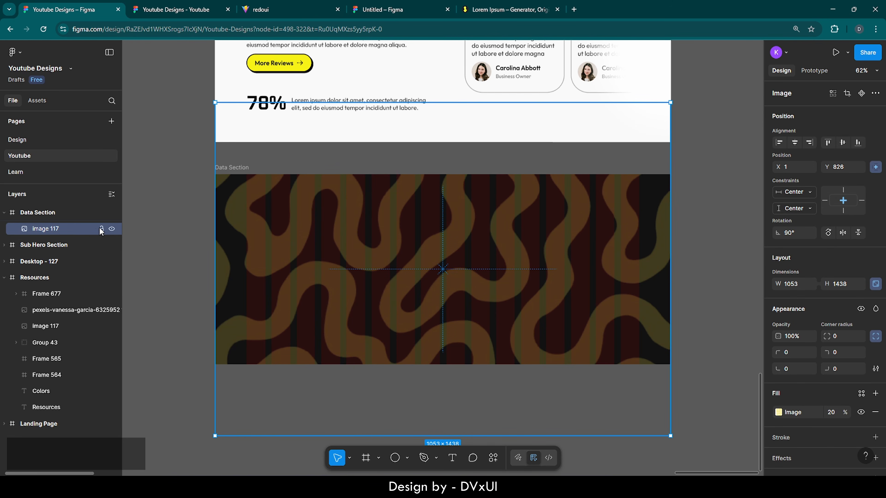
left_click(102, 228)
left_click(185, 233)
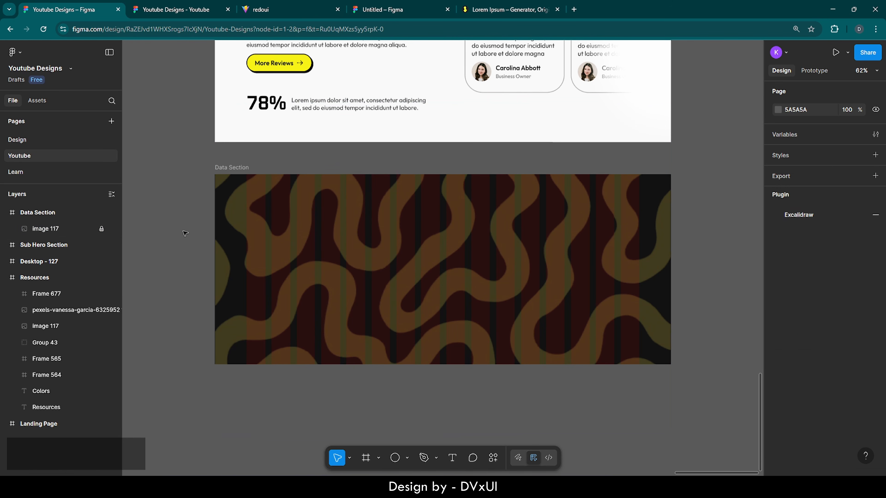
- Draw a new frame across the pattern's middle with a 252525 fill
left_click(365, 458)
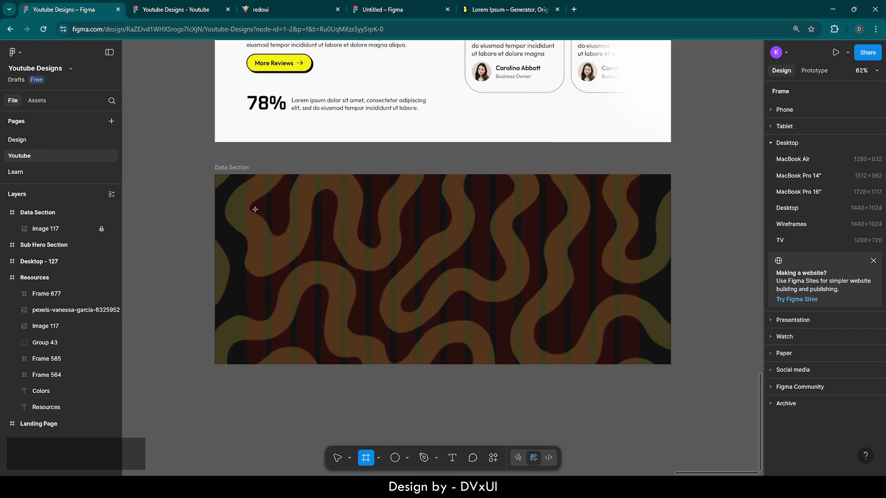
left_click_drag(255, 209, 632, 330)
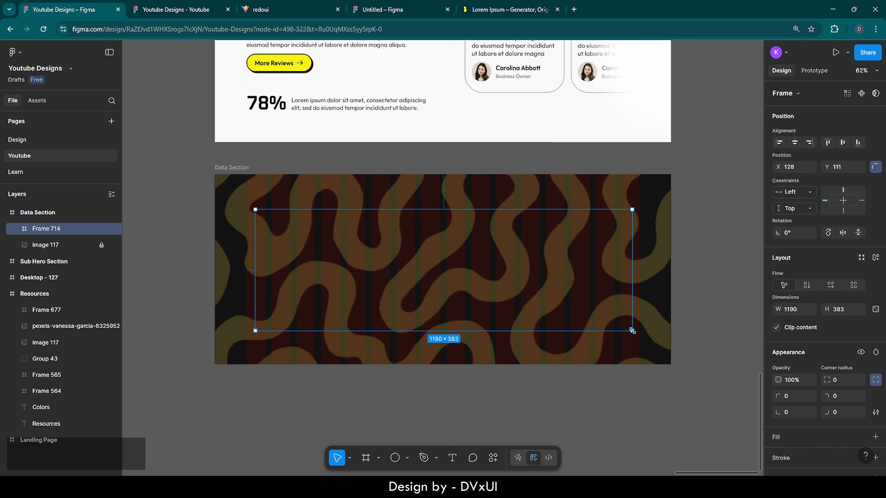
scroll(790, 347, "down", 3)
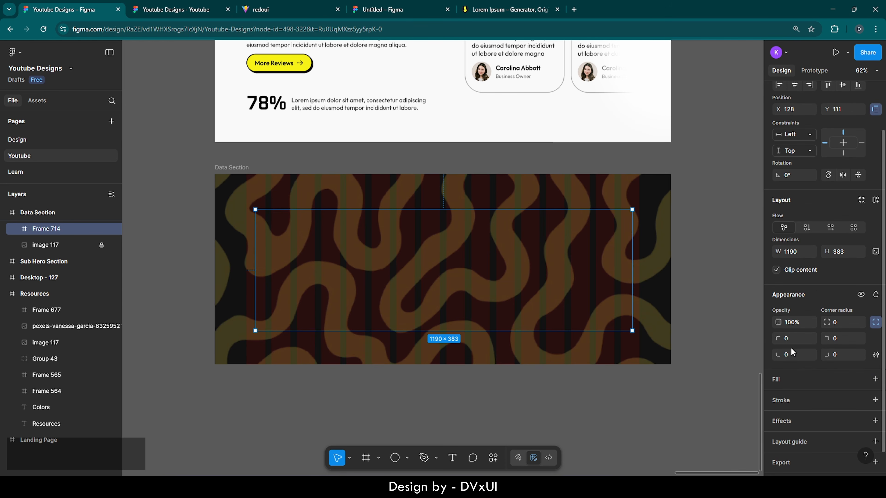
left_click(782, 376)
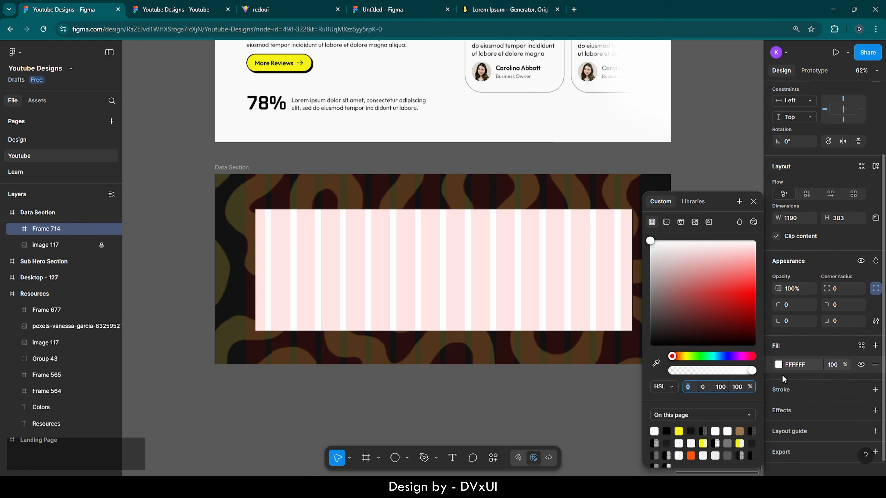
left_click(790, 360)
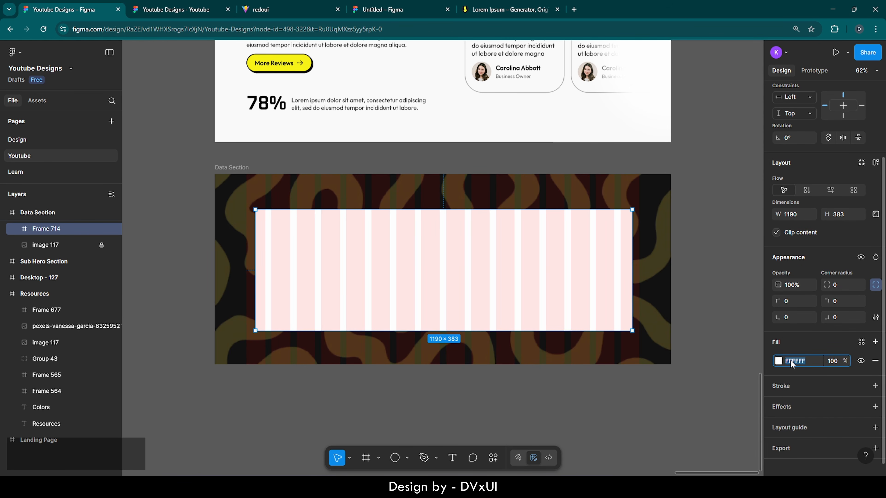
type("252525")
key("Return")
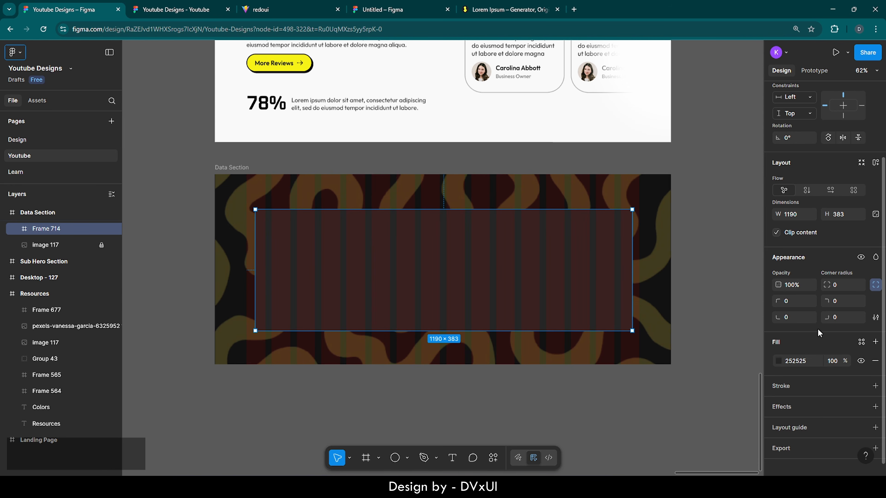
- Size the new frame to 1240 × 344
left_click(797, 213)
type("1240")
key("Return")
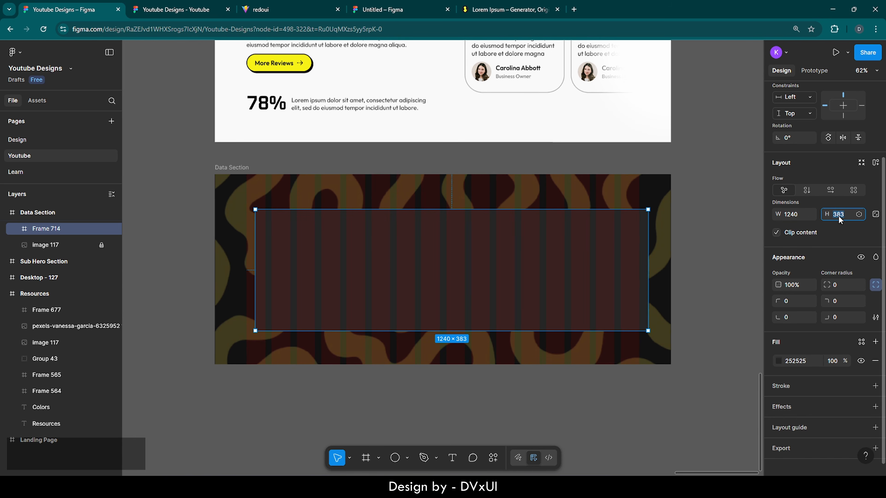
key("BackSpace")
type("344")
key("Return")
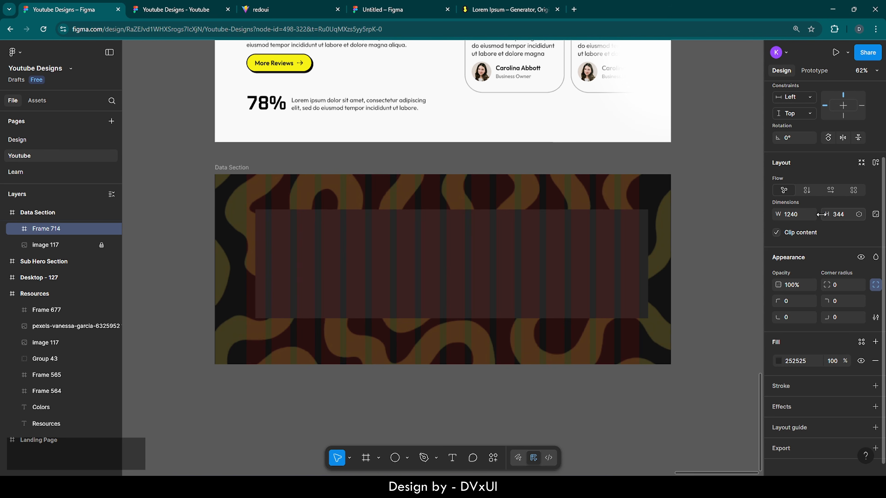
- Centre the frame in Data Section and round its corners to 280 into a pill
scroll(831, 157, "up", 3)
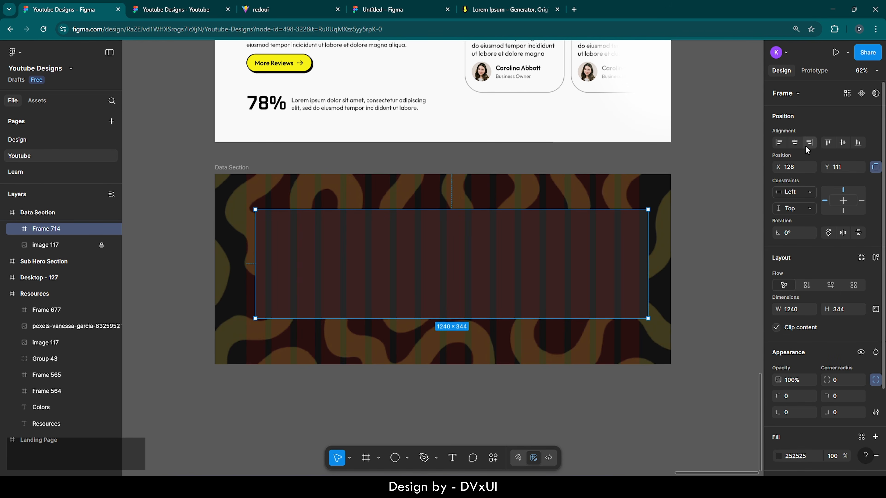
left_click(799, 144)
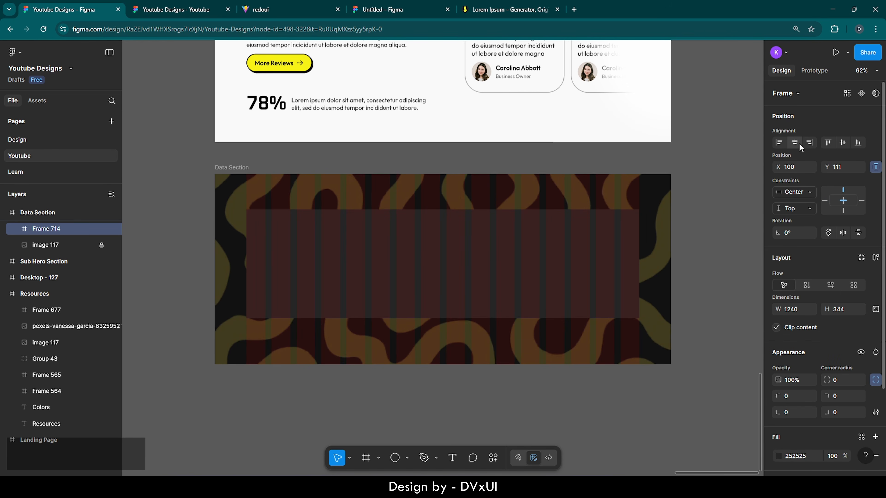
left_click(841, 143)
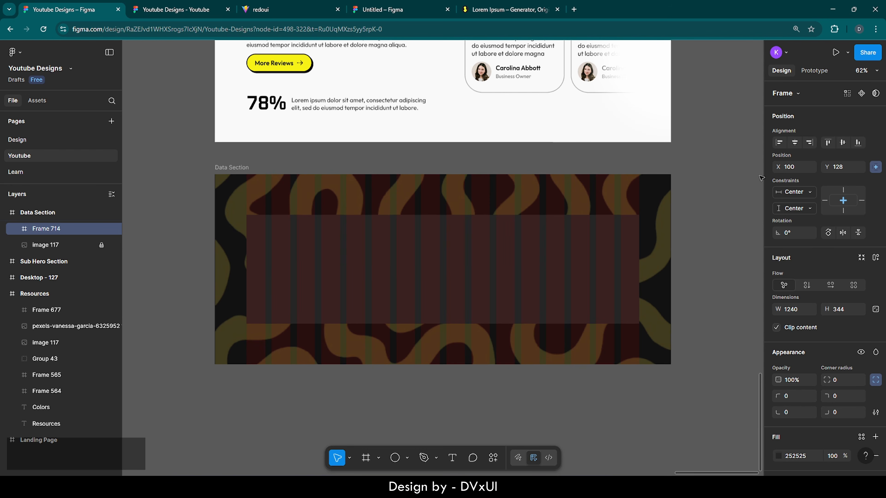
scroll(836, 323, "down", 2)
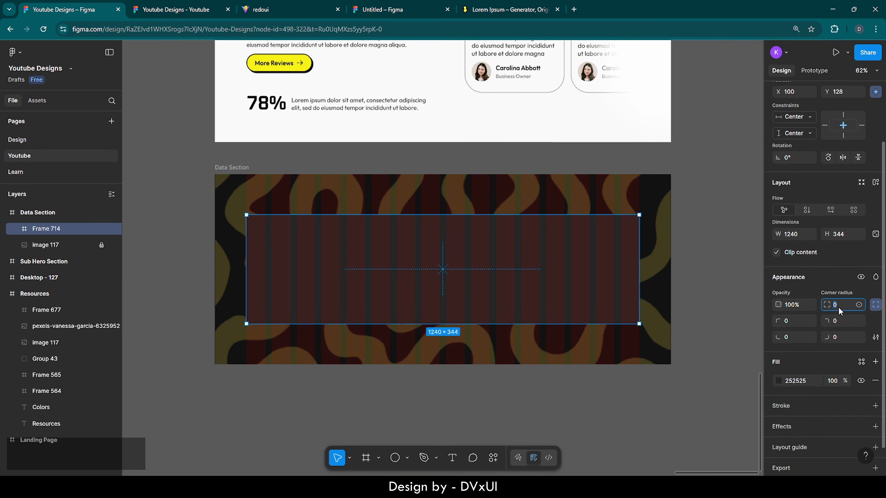
key("shift+Up")
key("shift+Up")
key("shift+Up")
key("shift+Up")
key("shift+Up")
key("shift+Up")
key("shift+Up")
key("shift+Up")
key("shift+Up")
key("shift+Up")
key("shift+Up")
key("shift+Up")
key("shift+Up")
key("shift+Up")
key("shift+Up")
key("shift+Up")
key("shift+Up")
key("shift+Up")
key("shift+Up")
key("shift+Up")
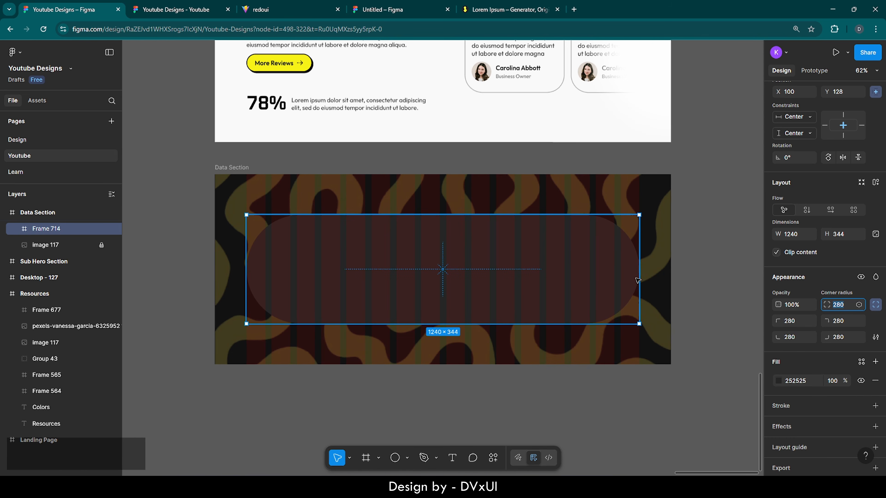
scroll(810, 378, "down", 1)
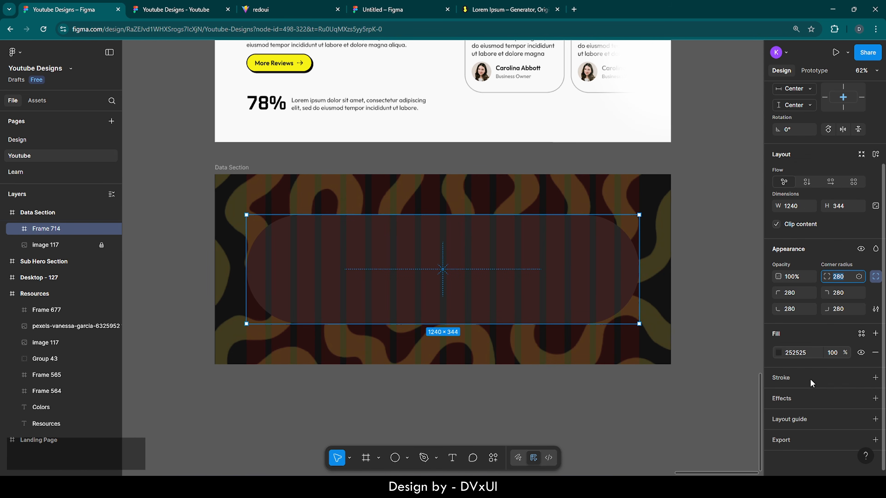
- Add a yellow stroke of weight 4 to the pill frame
left_click(786, 377)
left_click(833, 423)
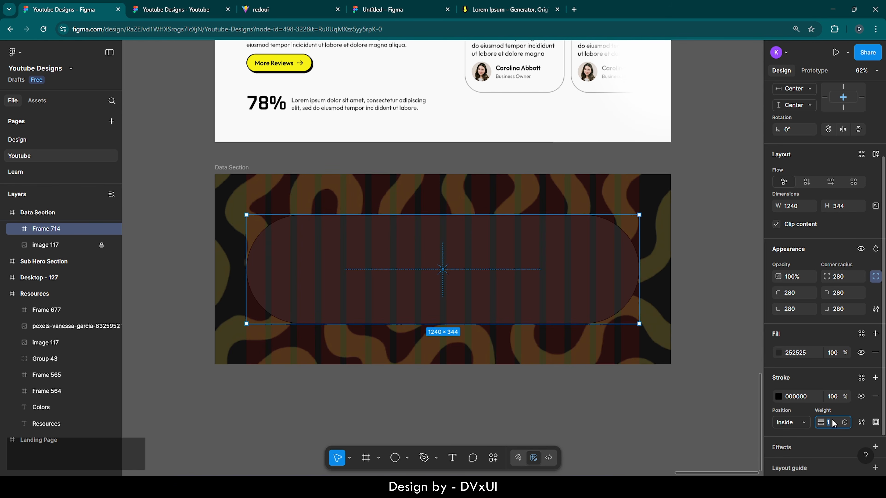
type("4")
key("Return")
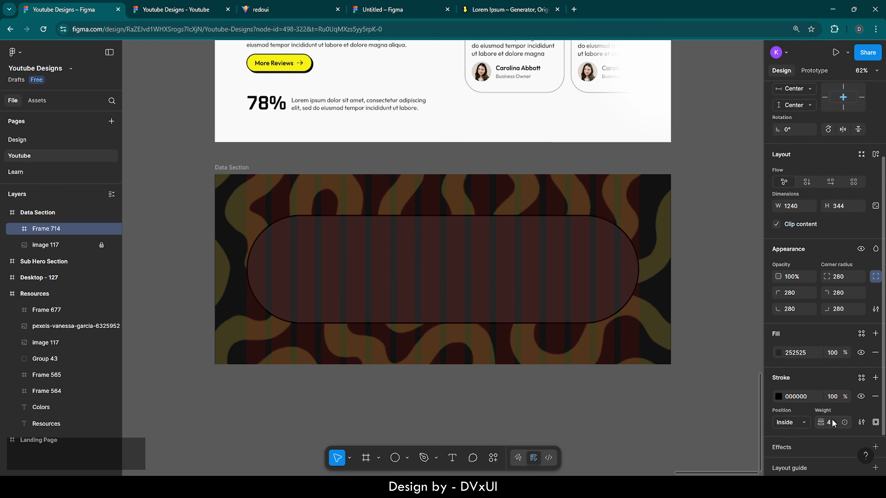
left_click(778, 396)
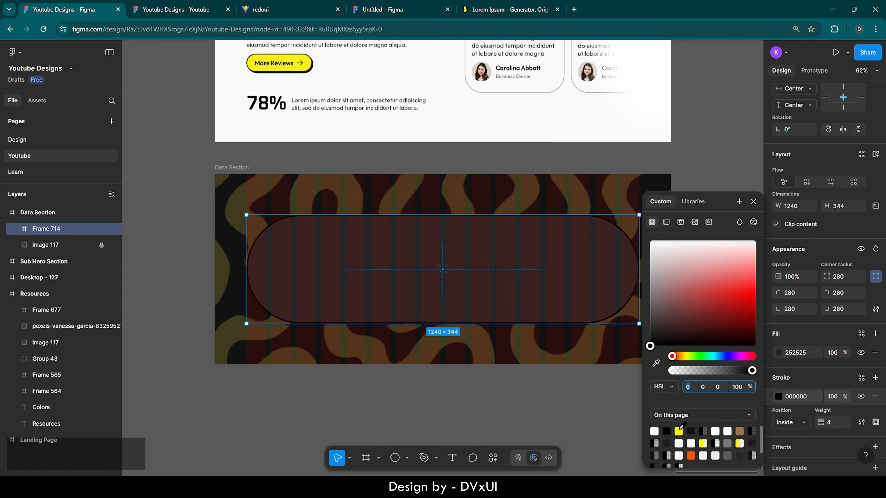
left_click(678, 431)
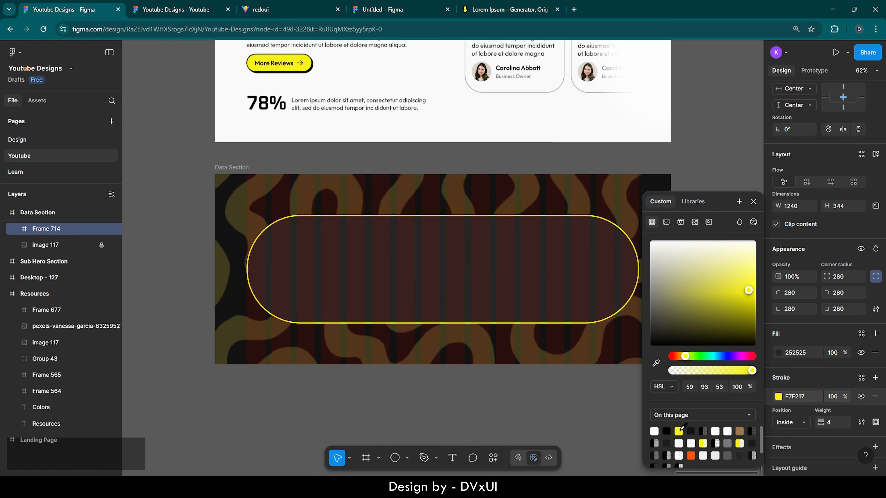
left_click(753, 201)
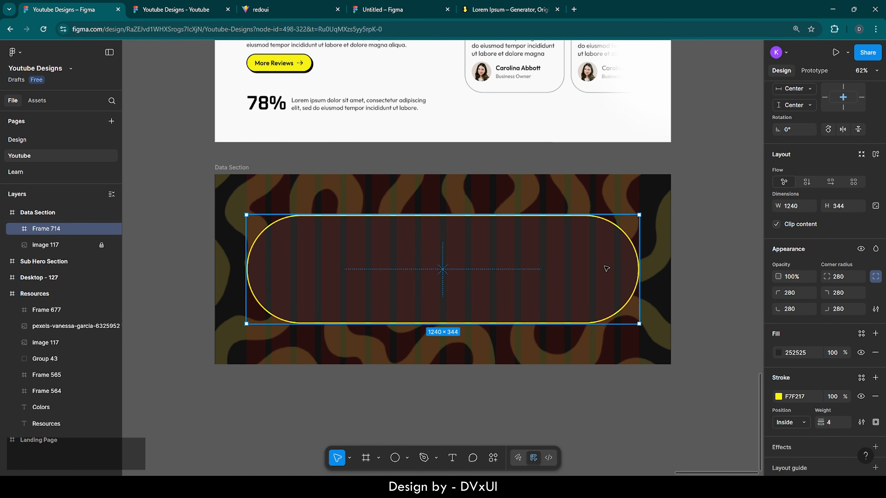
- Convert the stroke to a linear gradient with F7F217 at both stops
left_click(779, 397)
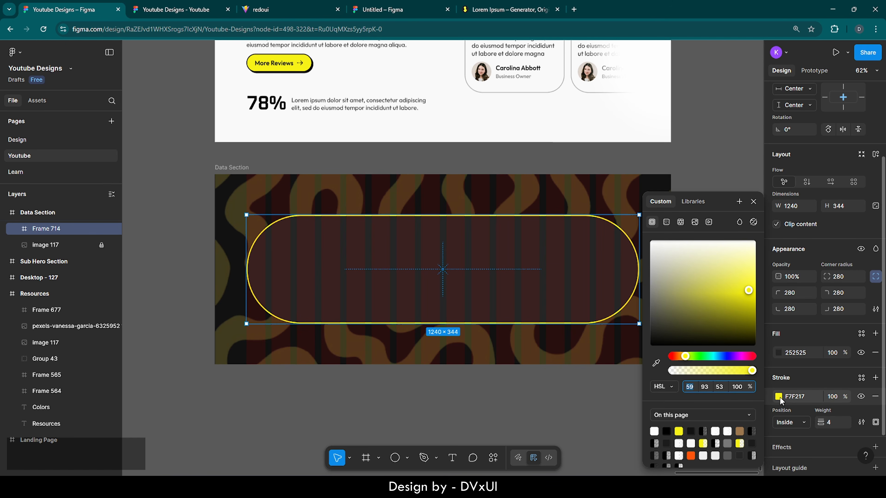
left_click(666, 222)
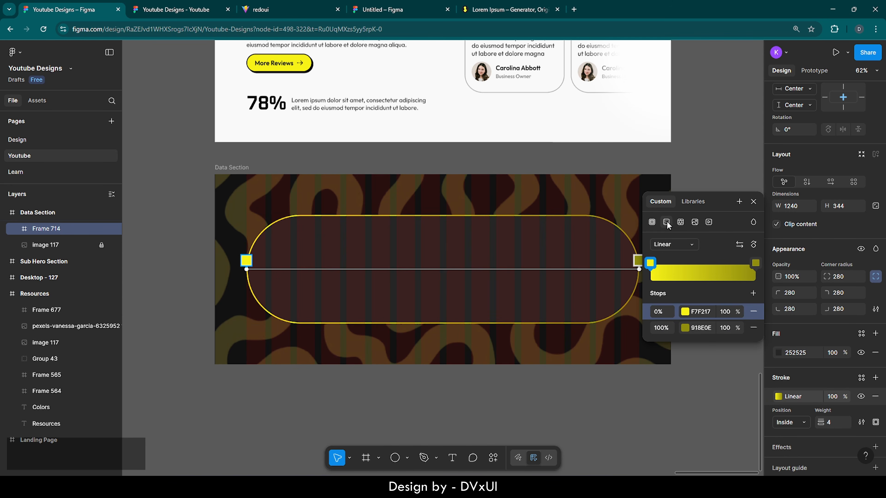
left_click(703, 311)
key("ctrl+a")
key("ctrl+c")
left_click(700, 327)
key("ctrl+v")
key("Return")
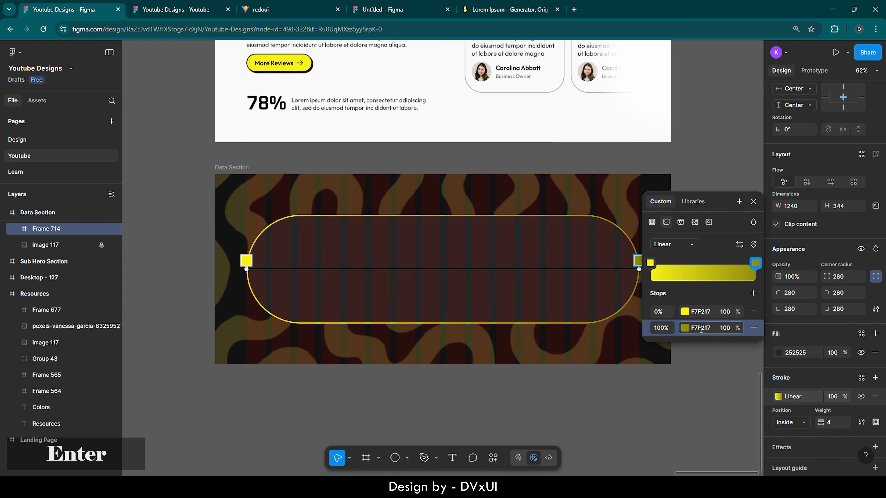
left_click(725, 328)
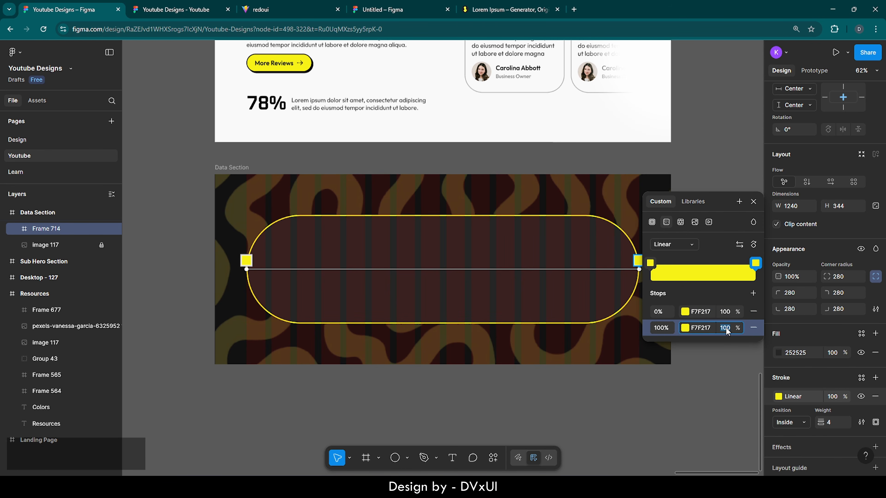
key("Return")
left_click(630, 402)
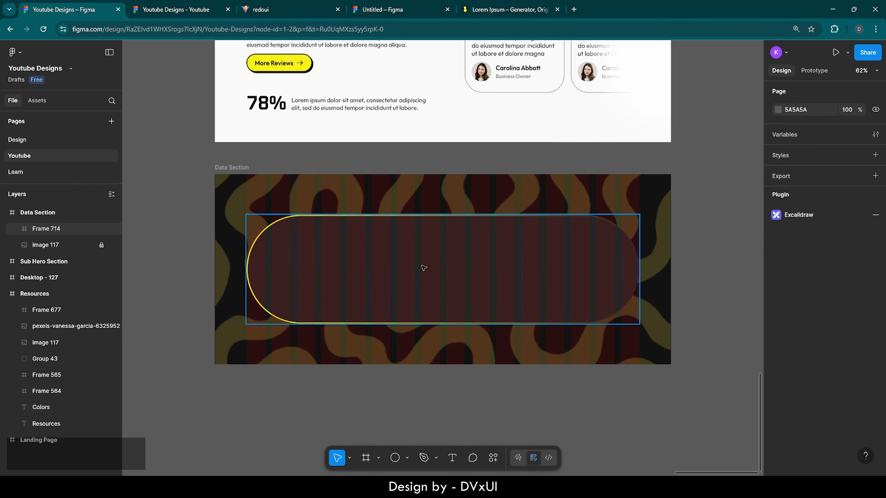
left_click(616, 256)
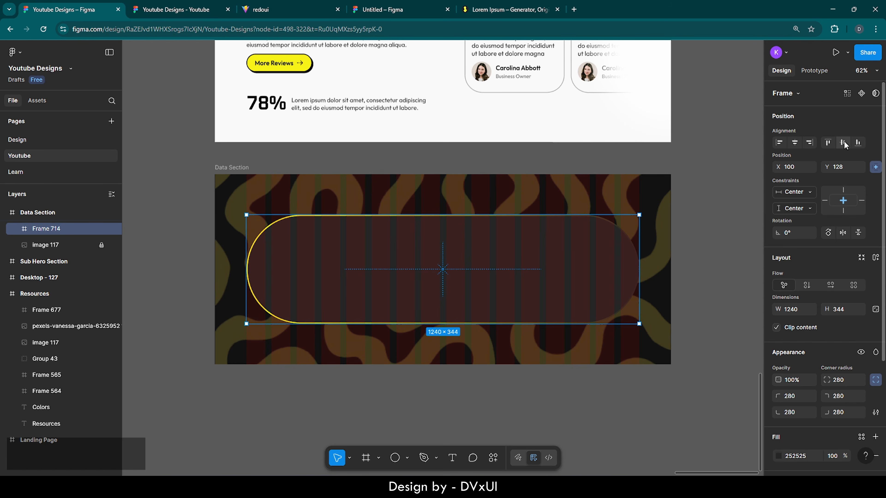
left_click(219, 168)
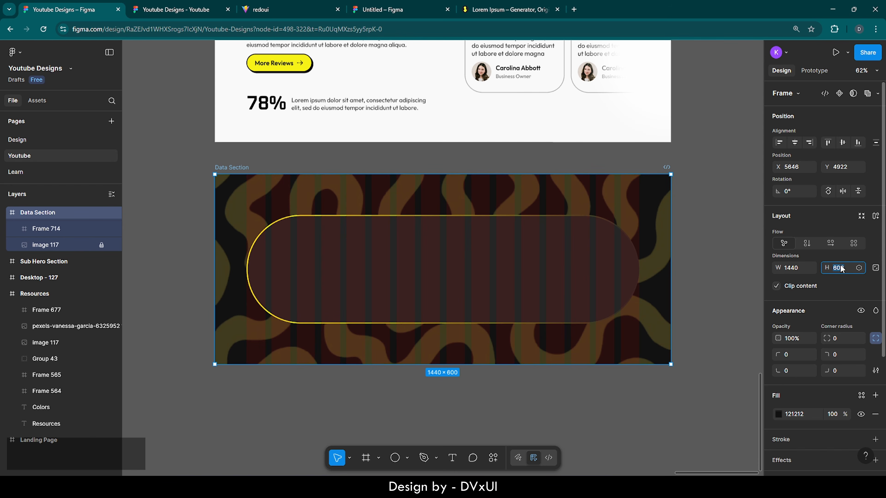
- Set the Data Section height to 500, making it 1440 × 500
type("500")
key("Return")
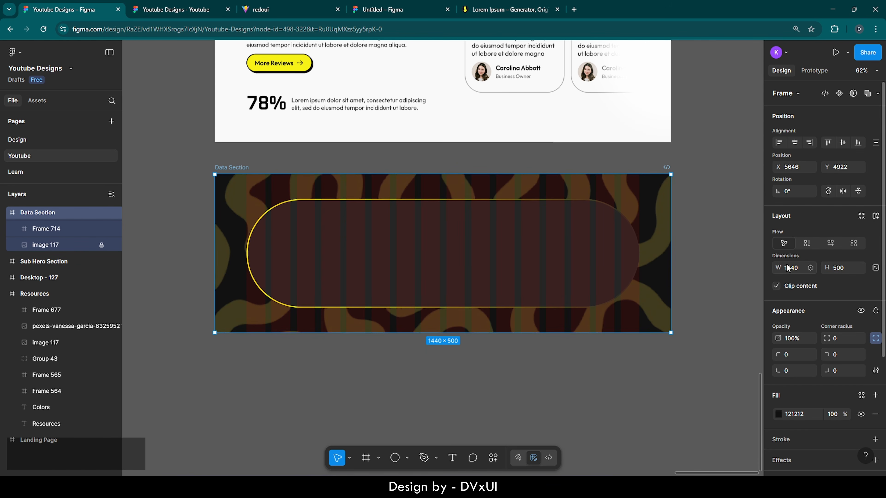
left_click(541, 225)
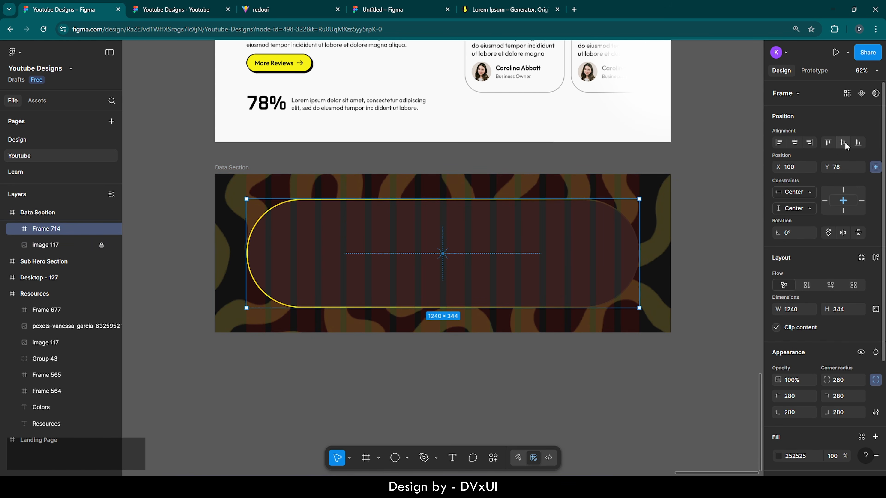
left_click(709, 265)
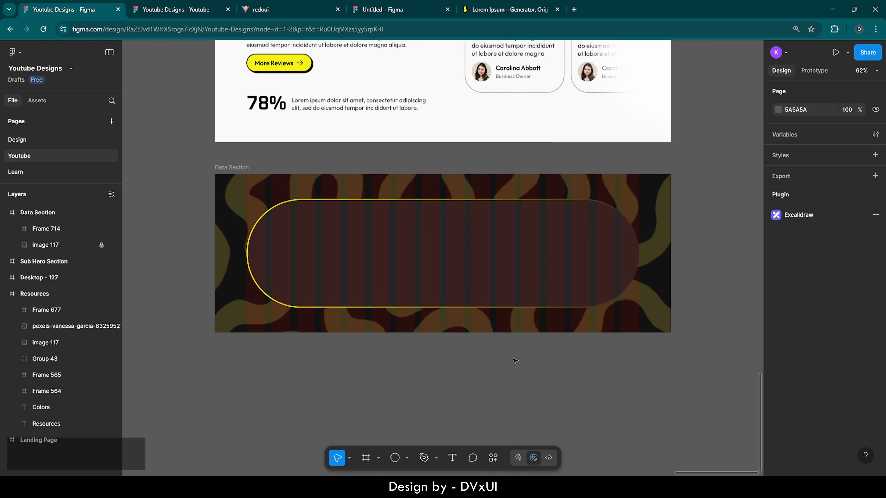
left_click(411, 243)
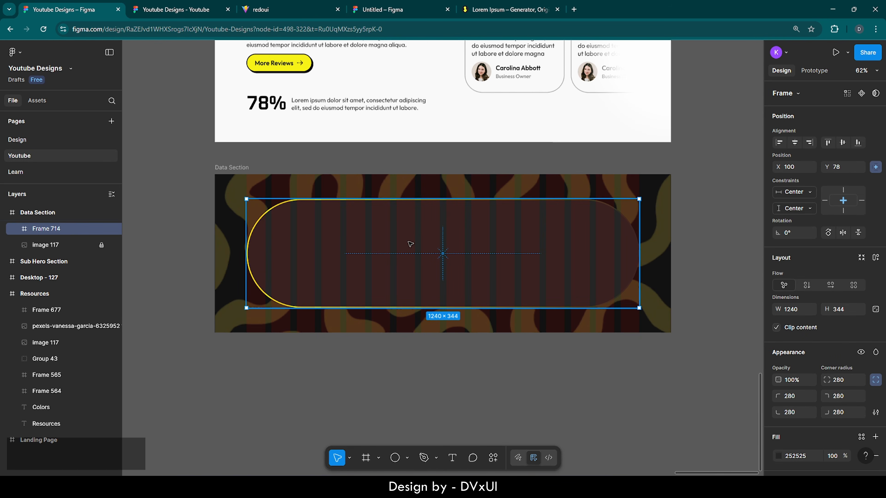
- Launch the Iconify plugin from the pill frame's Plugins menu
right_click(411, 244)
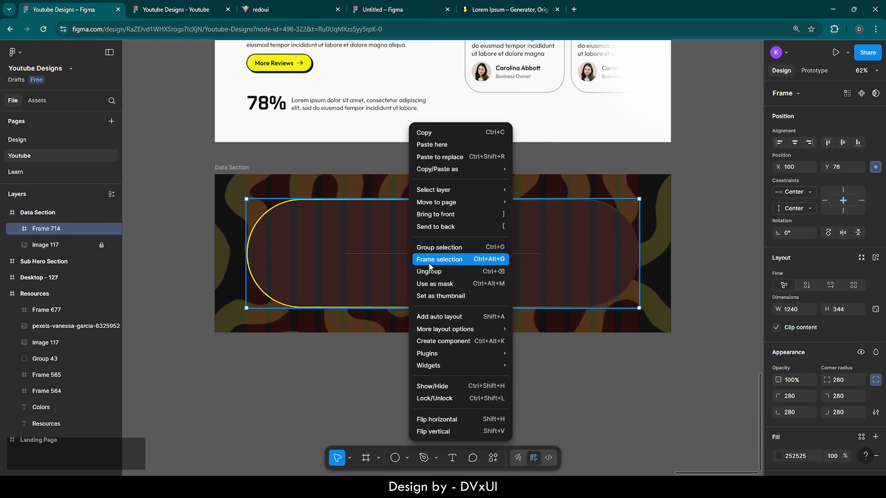
mouse_move(440, 332)
mouse_move(435, 355)
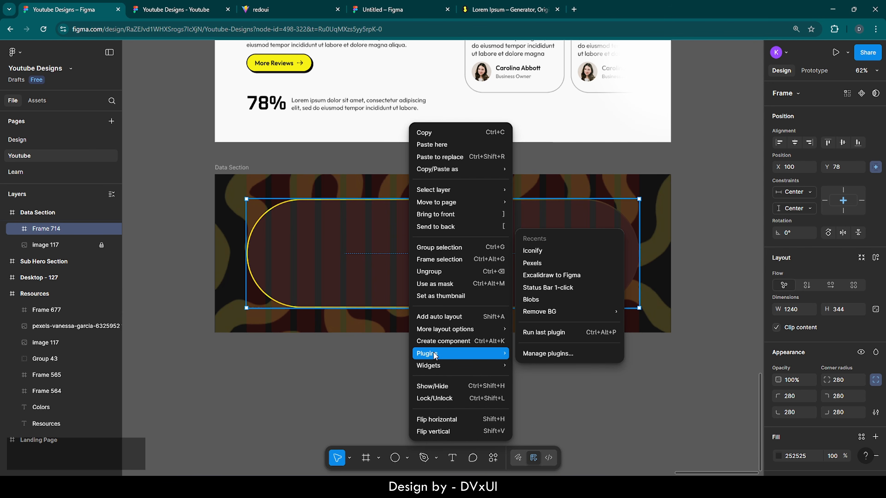
left_click(541, 251)
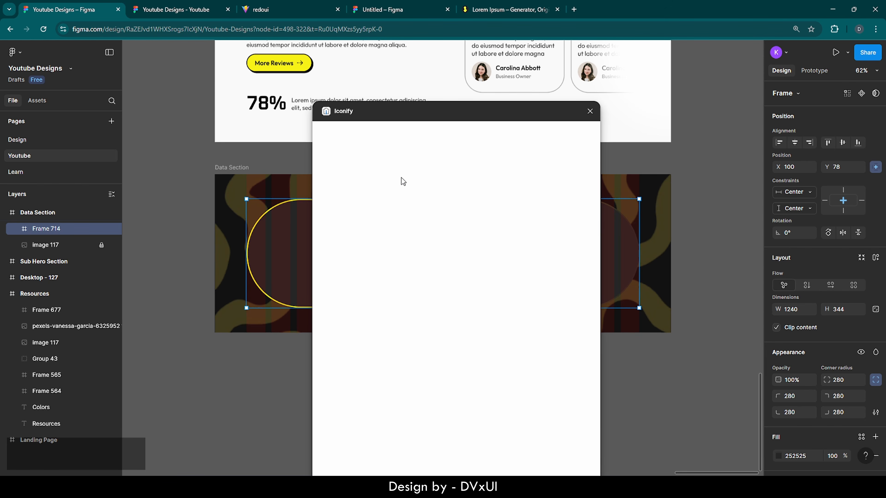
- Search Iconify for 'course' and place the first icon near the pill's left end
left_click(345, 150)
type("scholar")
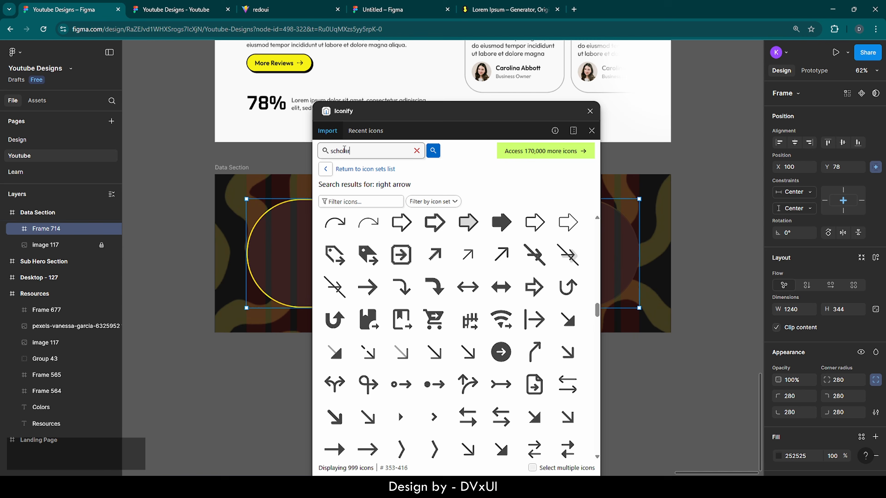
key("Return")
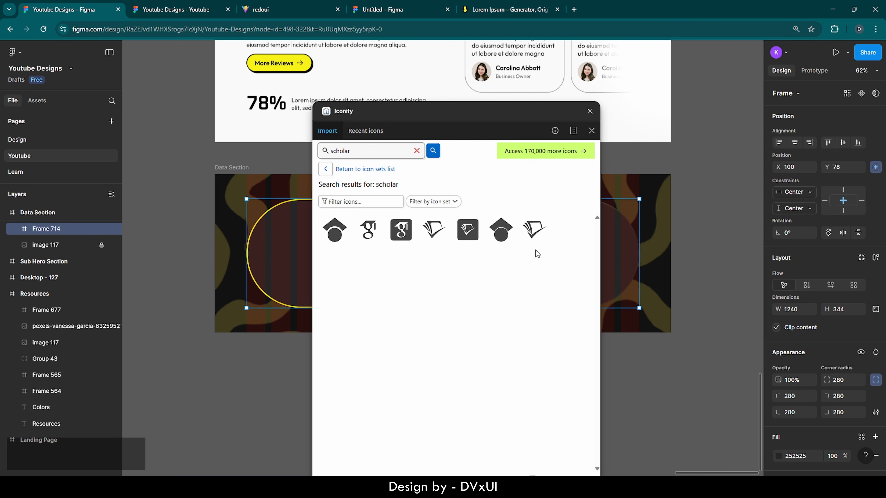
key("ctrl+a")
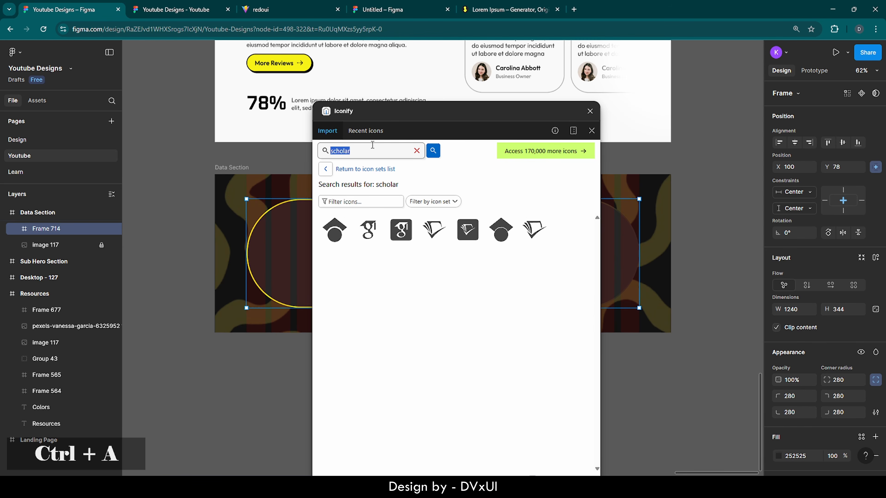
type("course")
key("Return")
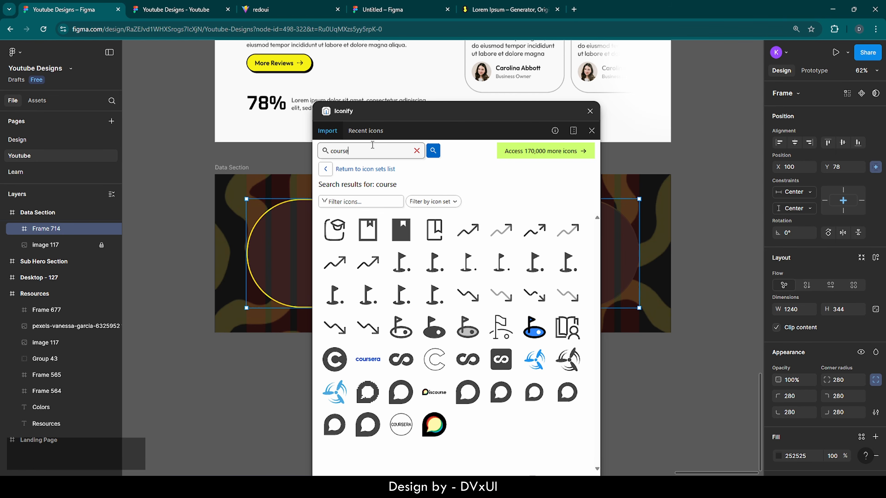
left_click(337, 228)
left_click_drag(338, 228, 279, 237)
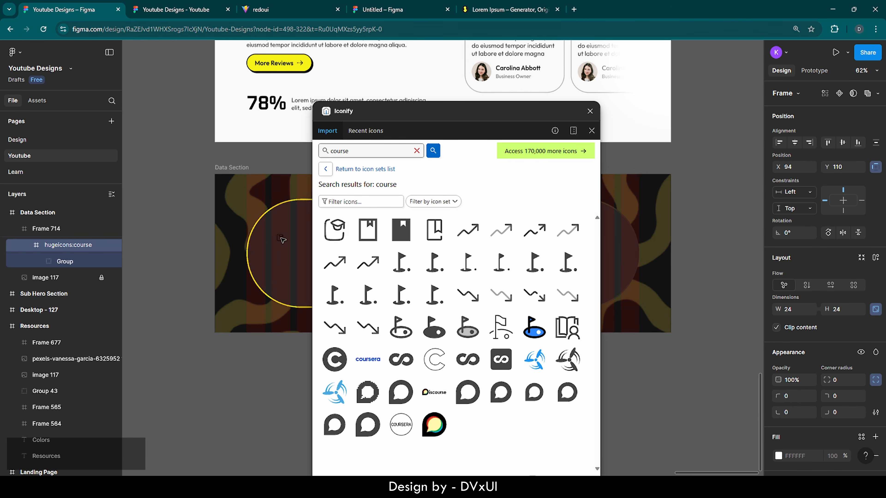
- Resize the course icon to 60 × 60
left_click(589, 111)
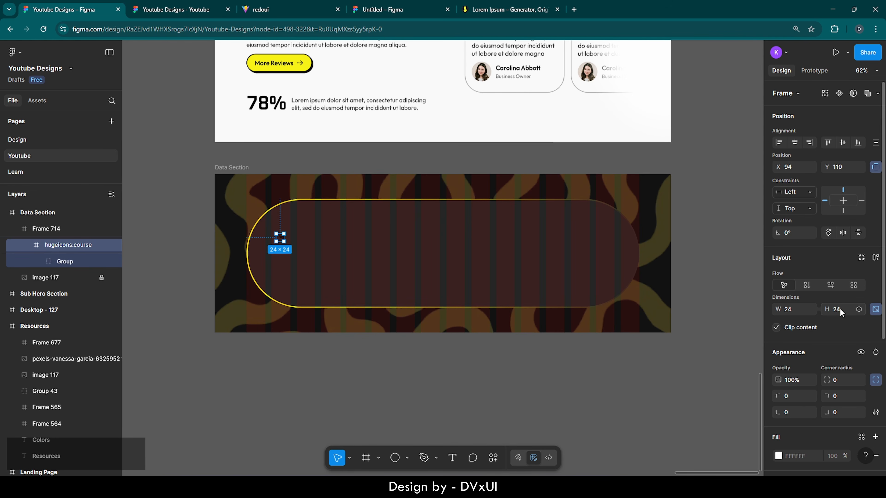
scroll(265, 231, "up", 5)
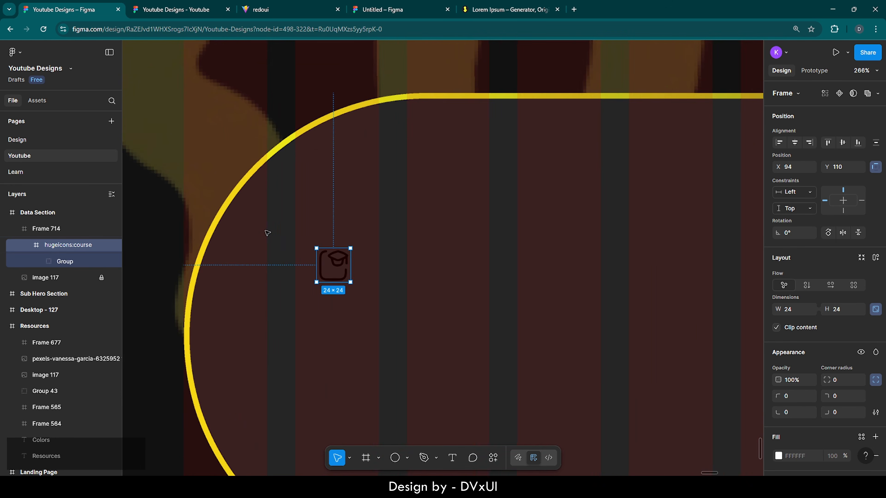
scroll(267, 233, "down", 1)
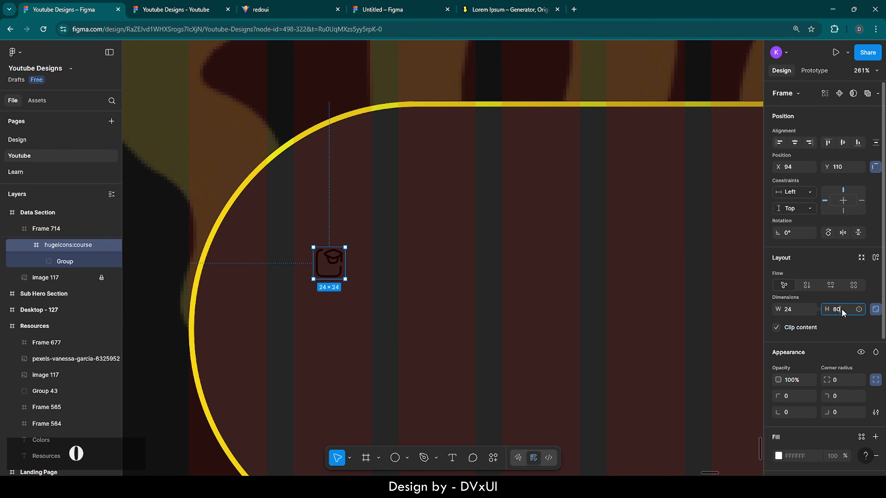
type("60")
key("Return")
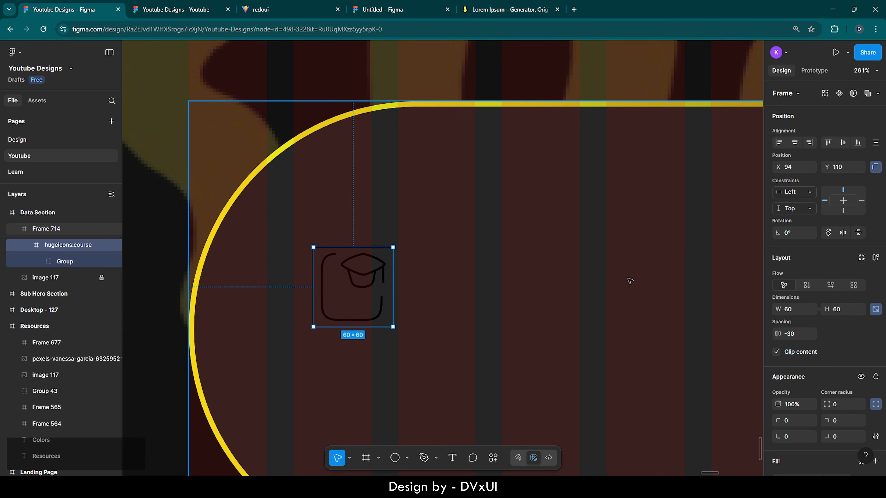
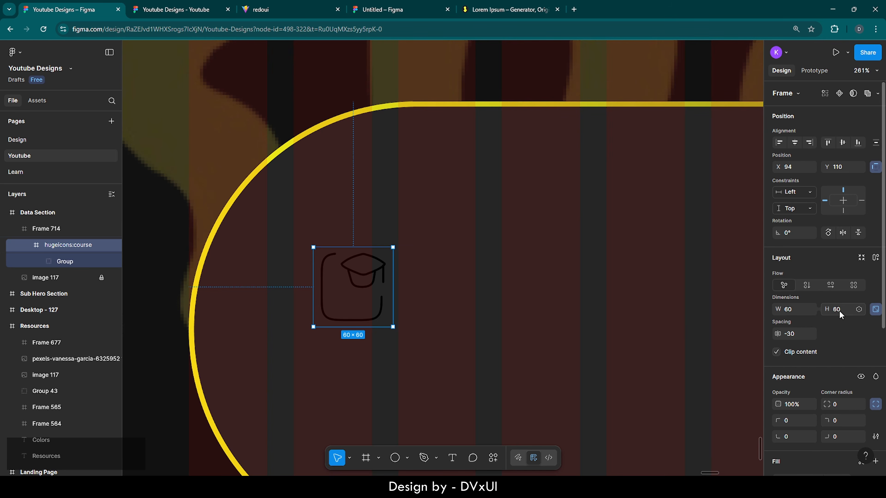
- Undo the resize and scale the course icon proportionally to 60×60 with the Scale tool
key("ctrl+z")
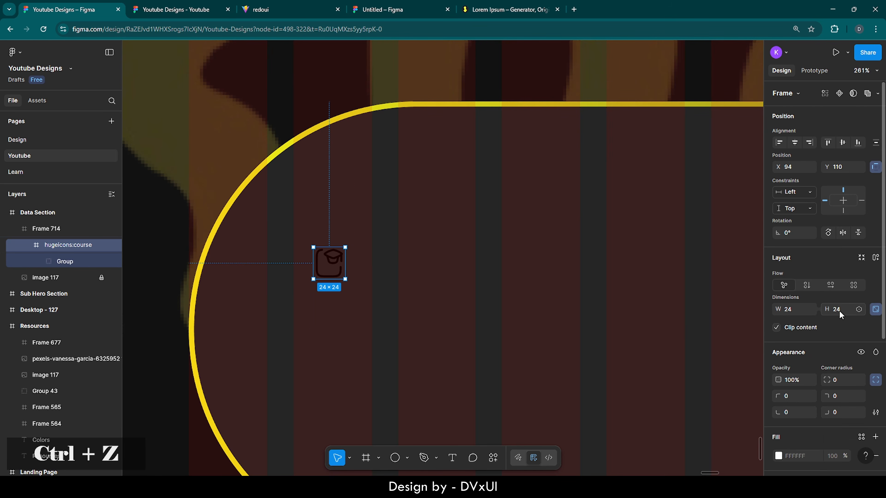
key("k")
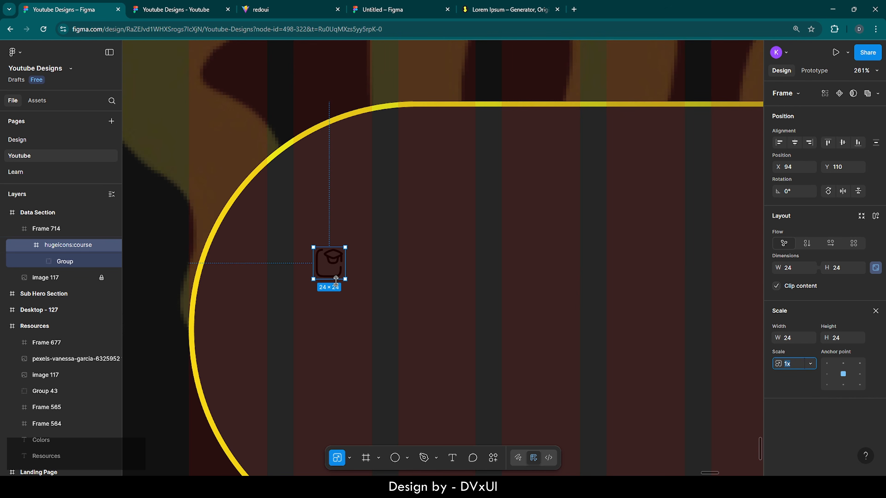
left_click_drag(345, 279, 393, 320)
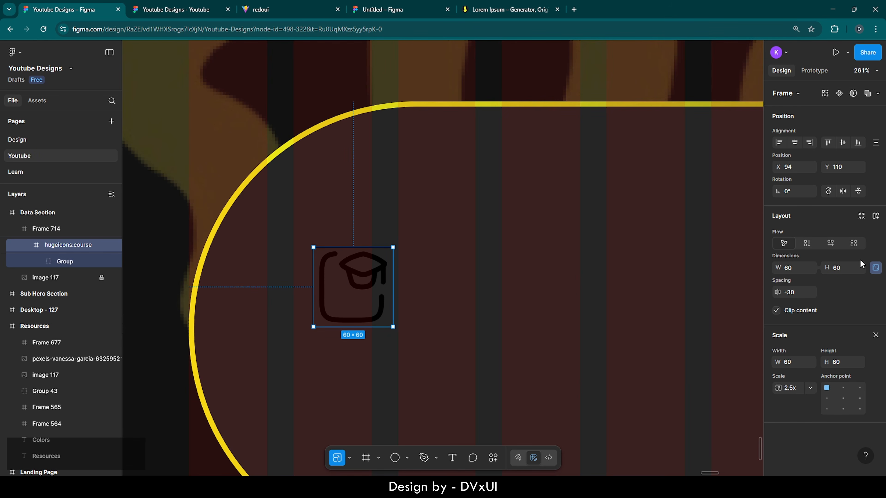
left_click(875, 335)
- Recolour the course icon white (FFFFFF) and select Frame 714
scroll(815, 356, "down", 5)
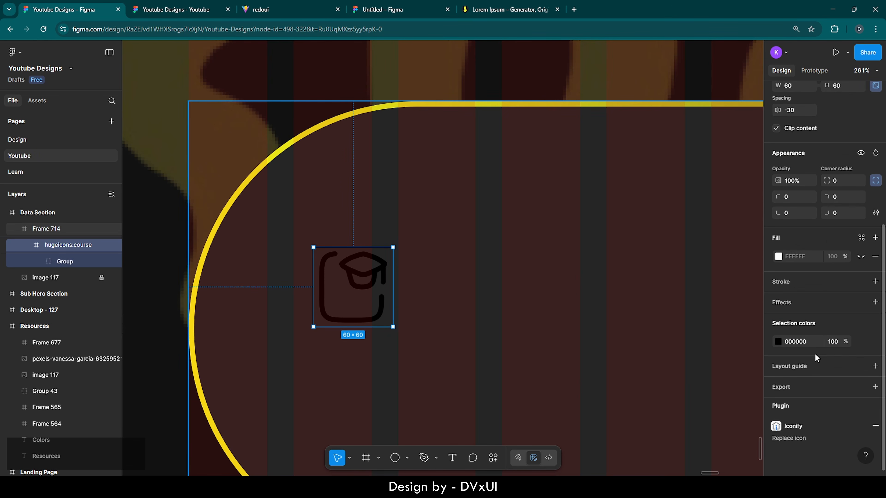
left_click(797, 342)
type("F")
key("Return")
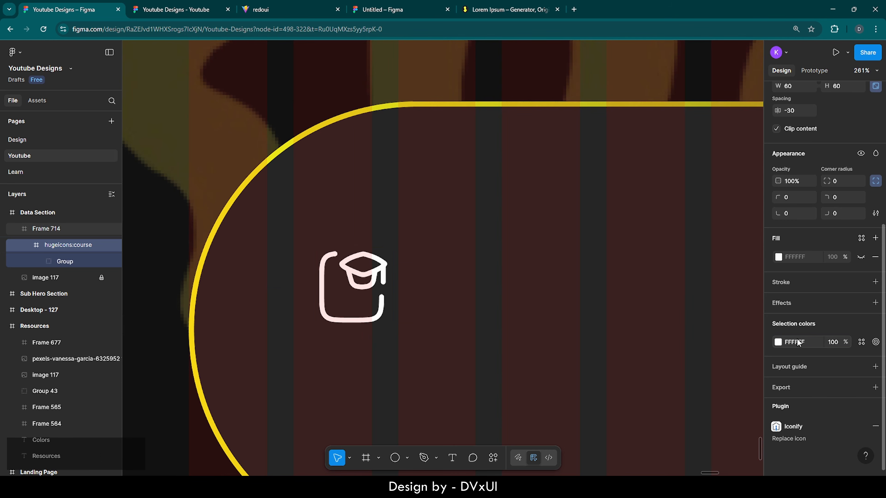
left_click(423, 283)
scroll(420, 282, "down", 3)
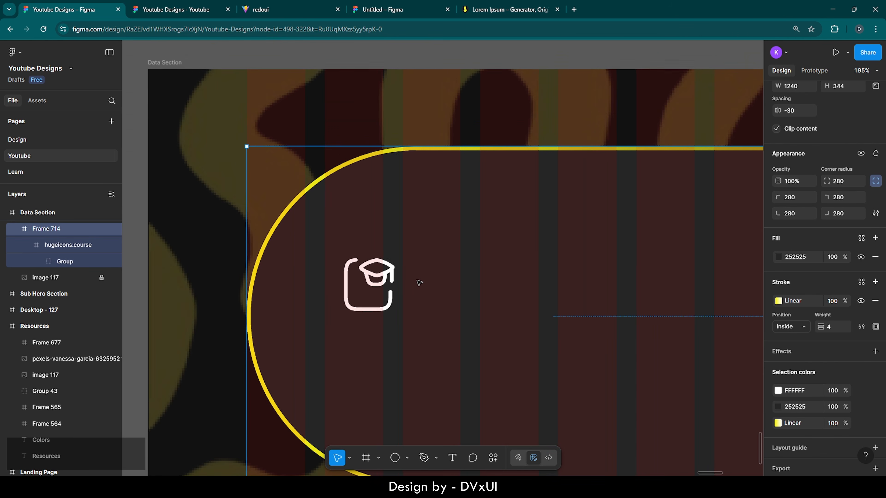
- Add a '2K+' text label below the course icon
left_click(452, 457)
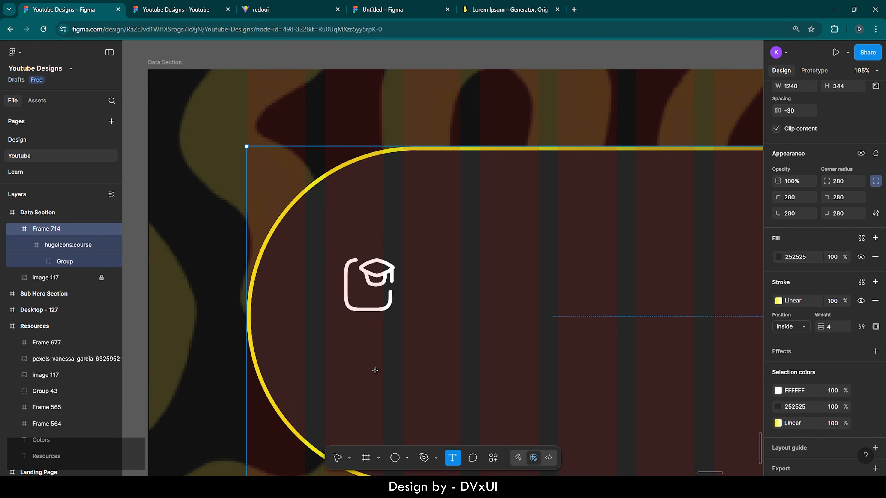
left_click(349, 341)
type("S")
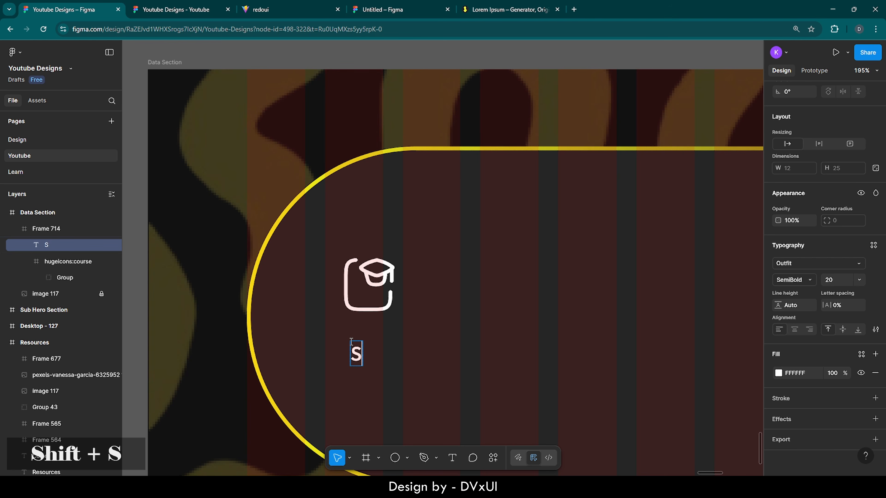
type("K+")
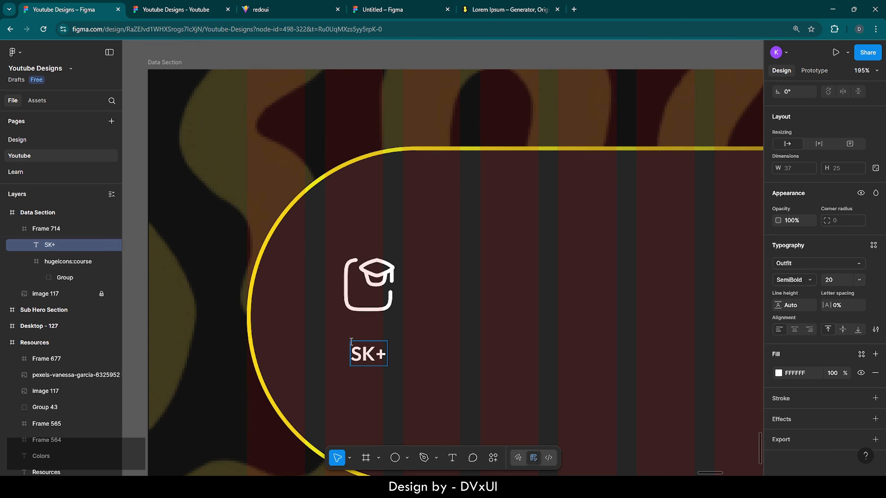
key("Left")
key("Left")
key("BackSpace")
type("2")
- Style the 2K+ text in Oxanium, size 80, with a yellow F7F217 fill
key("ctrl+a")
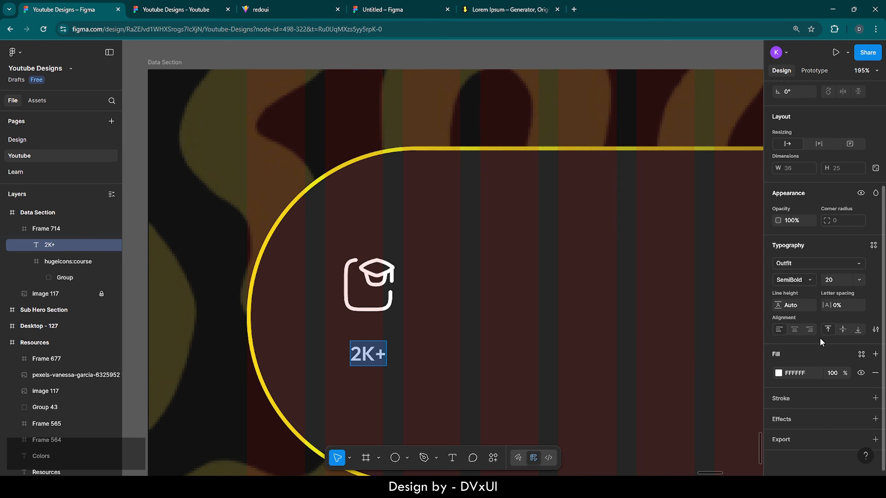
left_click(783, 264)
type("oxa")
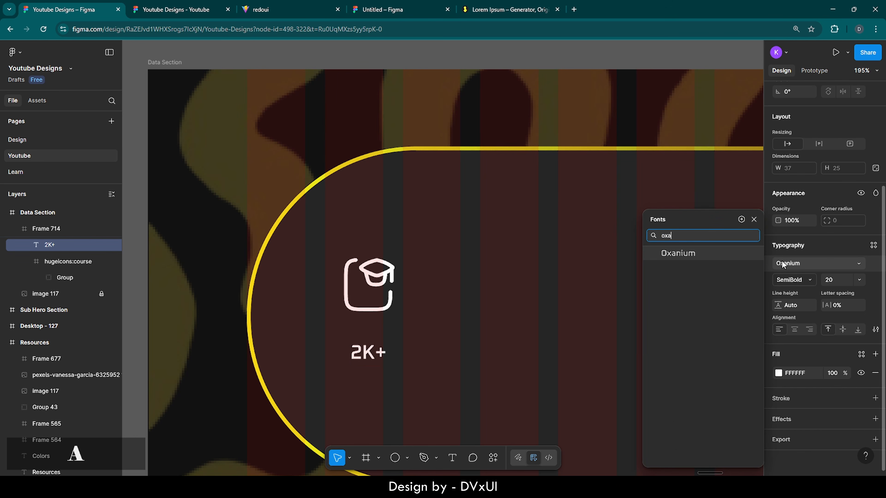
key("Return")
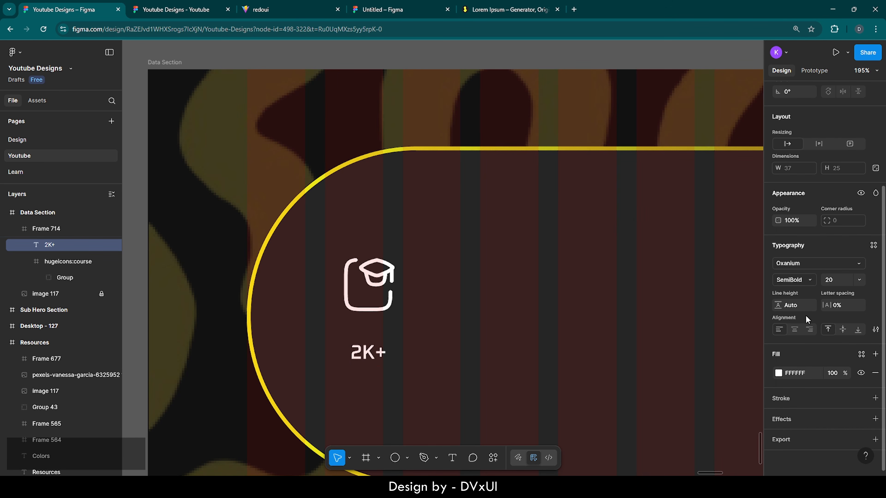
left_click(778, 373)
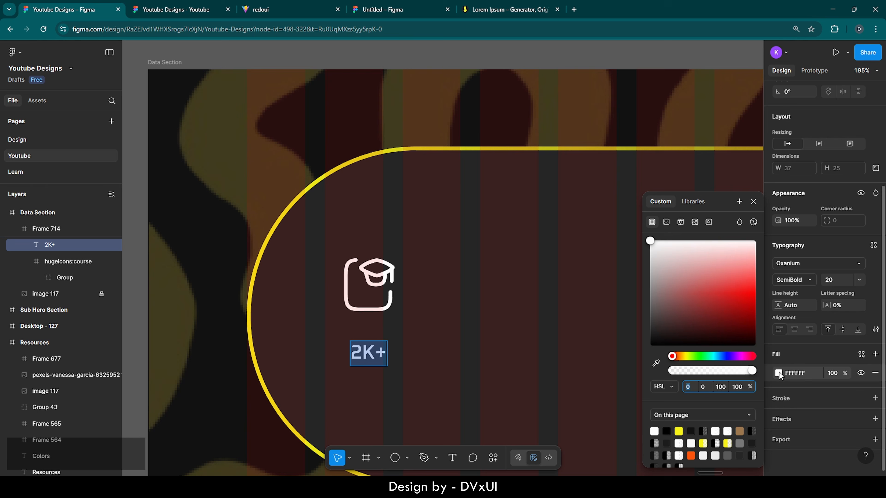
left_click(678, 431)
left_click(752, 202)
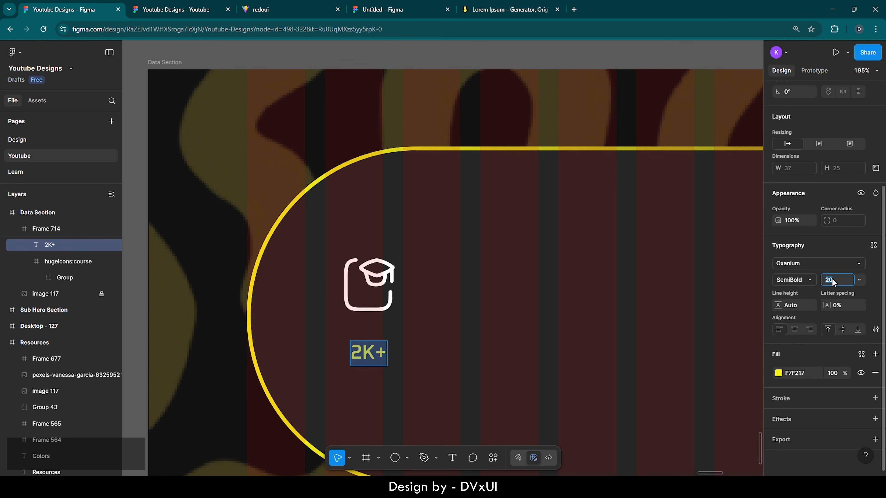
type("80")
key("Return")
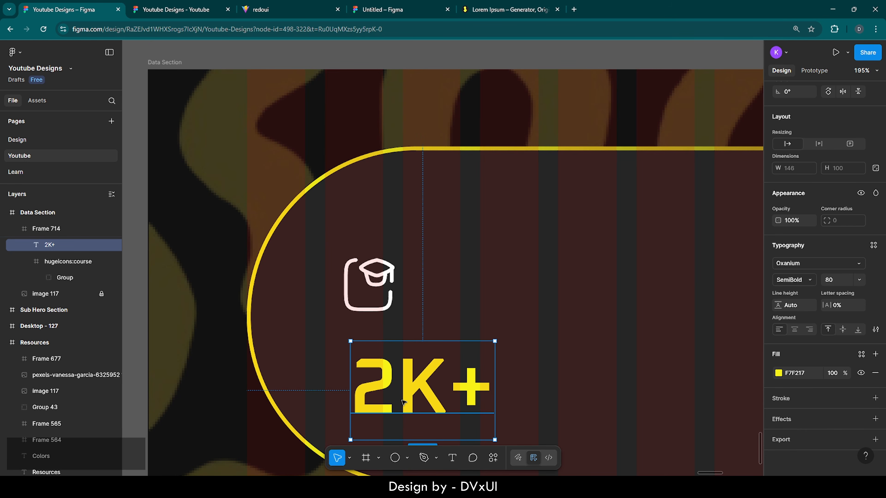
- Align the icon with 2K+, then shift both together right inside the frame
left_click_drag(403, 401, 398, 374)
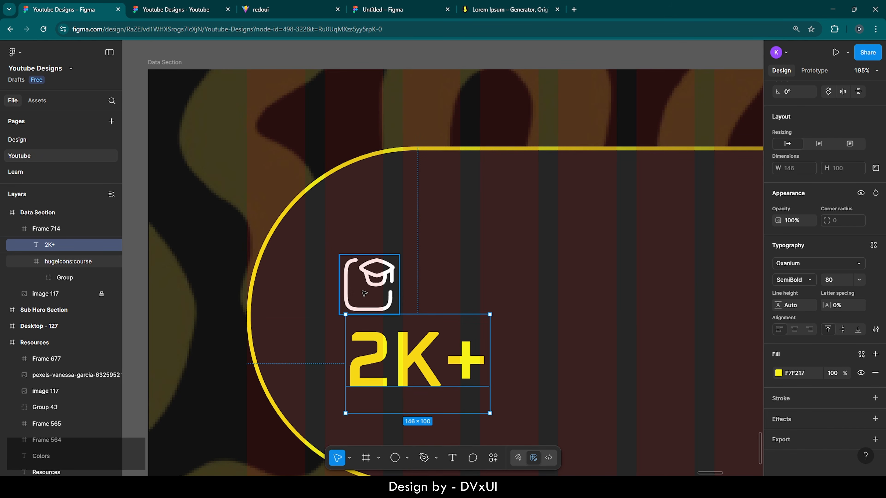
left_click(369, 288)
key("Right")
key("Right")
key("Right")
key("Right")
key("Right")
key("Right")
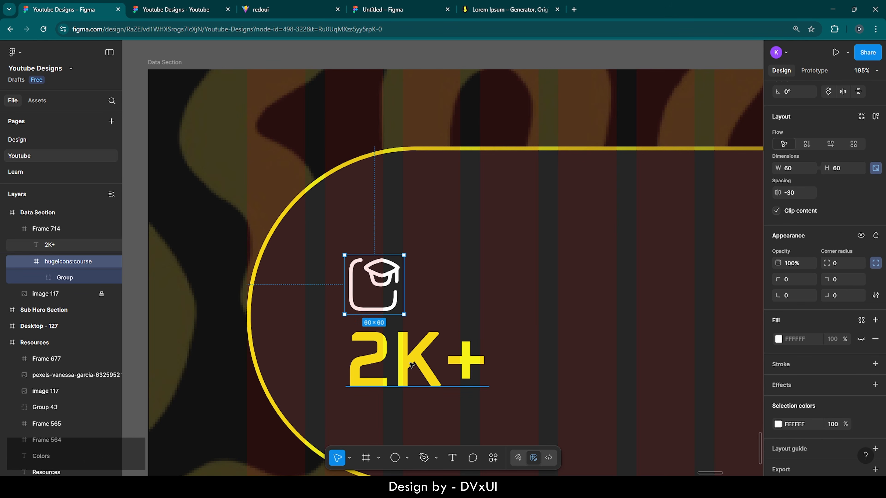
scroll(411, 365, "down", 2)
left_click(410, 332)
left_click(384, 254, "shift")
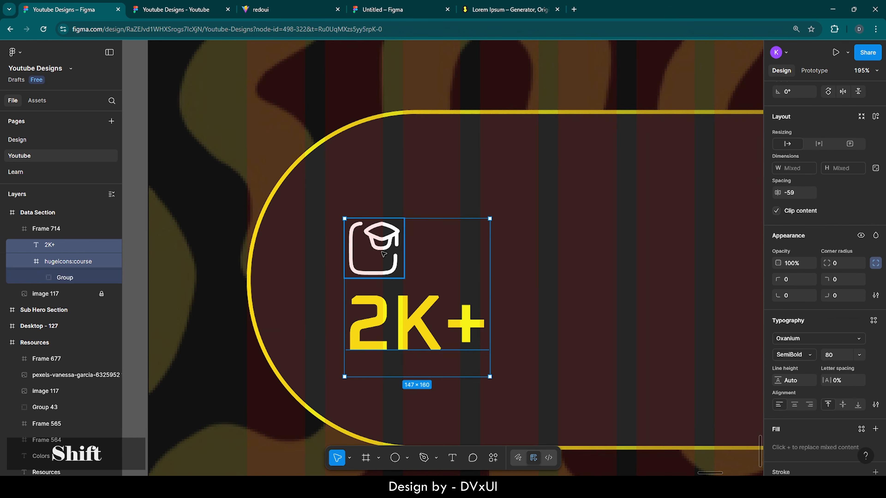
key("shift+Up")
key("shift+Up")
key("shift+Up")
key("shift+Up")
key("shift+Up")
key("shift+Up")
key("shift+Up")
key("shift+Right")
key("shift+Right")
key("shift+Right")
key("shift+Right")
key("shift+Right")
key("shift+Right")
key("shift+Right")
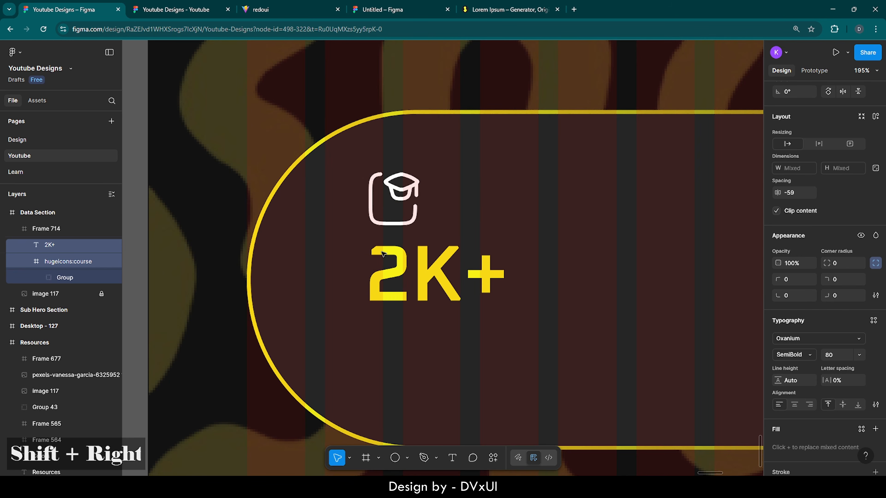
key("shift+Right")
key("Left")
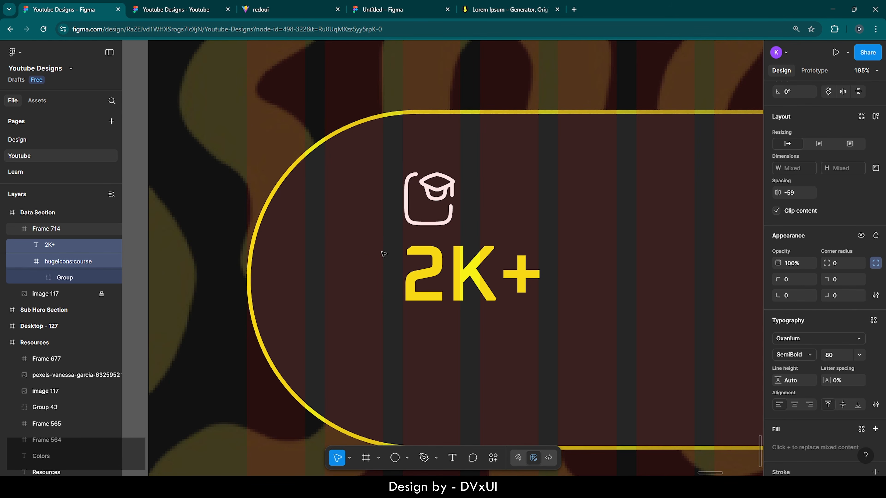
key("Down")
key("Down")
key("Down")
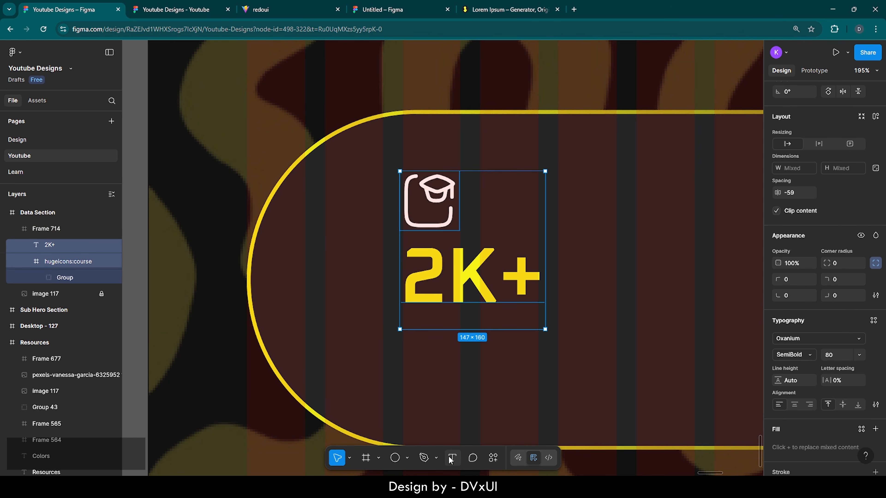
- Add a 'courses' label under 2K+ in Outfit, size 28, Regular weight
left_click(452, 458)
left_click(408, 350)
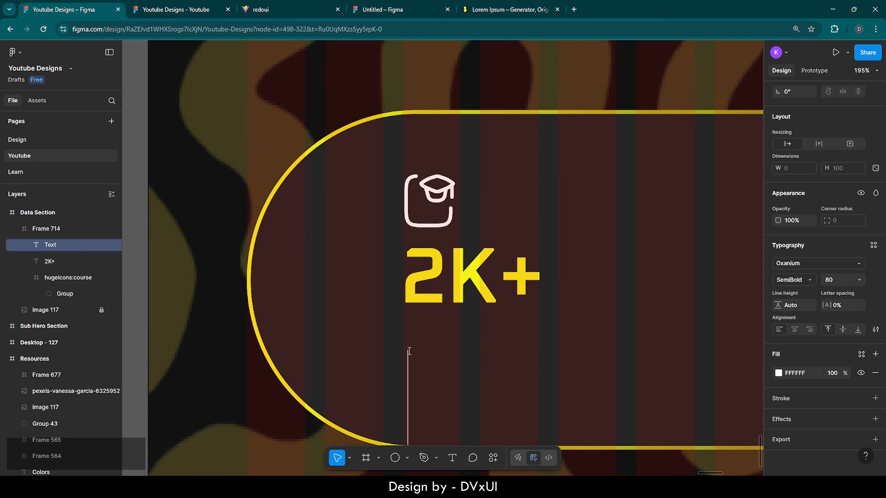
type("courses")
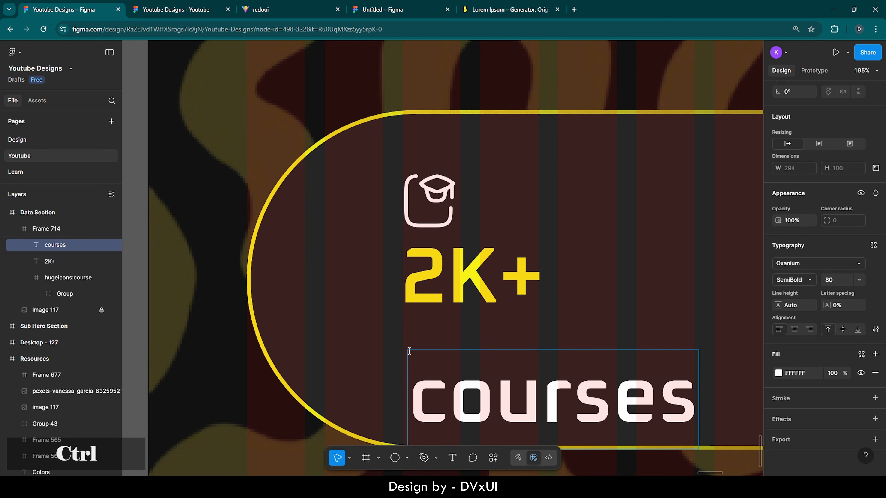
key("ctrl+a")
left_click(797, 263)
type("outfit")
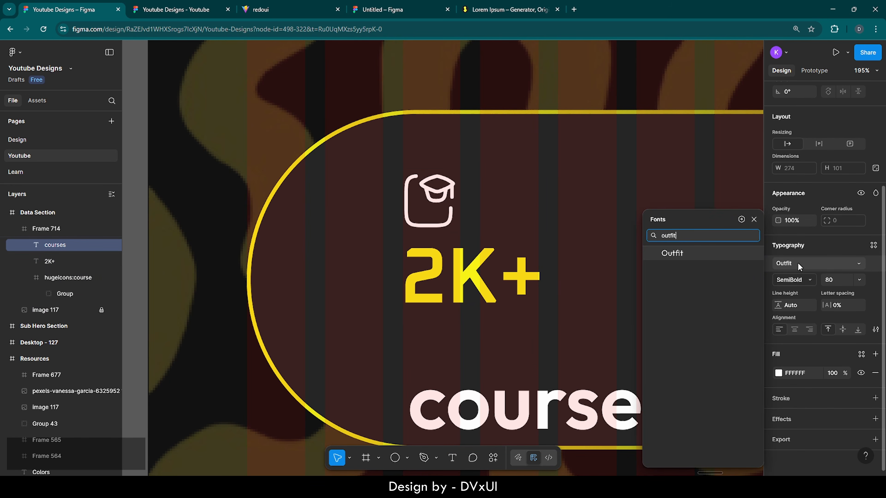
key("Return")
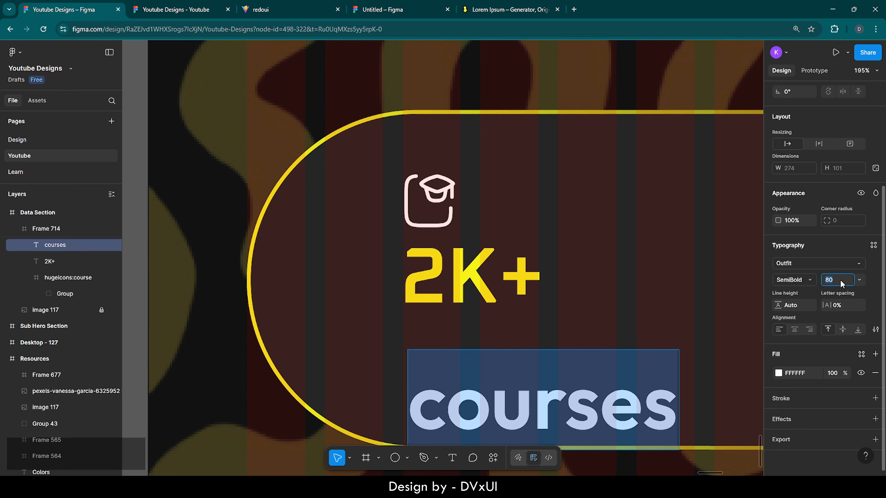
type("28")
key("Return")
left_click(799, 280)
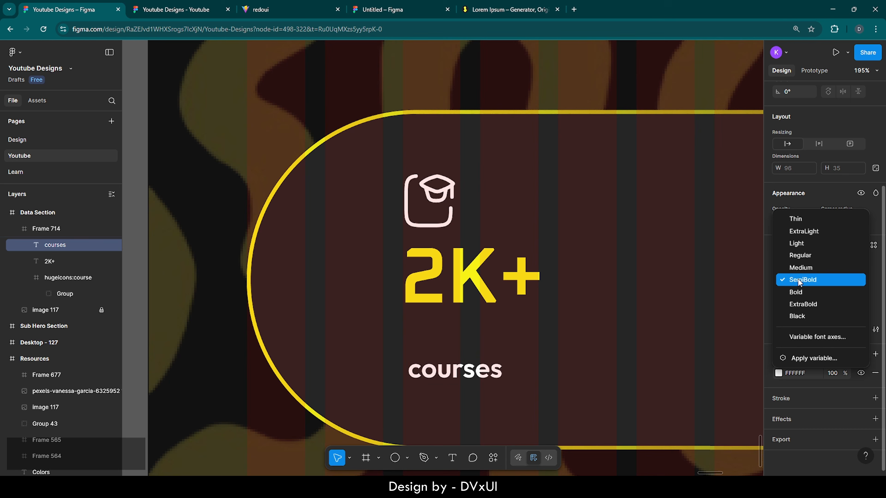
left_click(798, 256)
- Position the courses label directly beneath the 2K+ figure
left_click(509, 323)
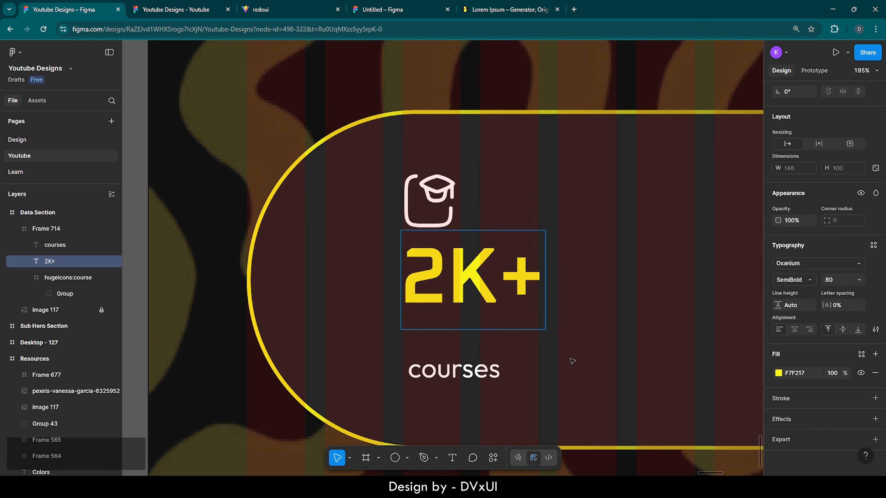
left_click(477, 369)
left_click_drag(439, 374, 436, 334)
key("Up")
key("Up")
key("Up")
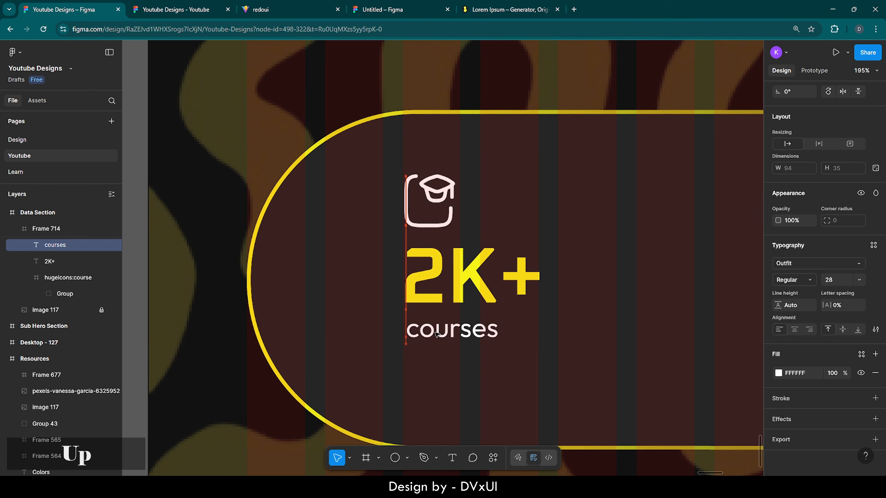
key("Right")
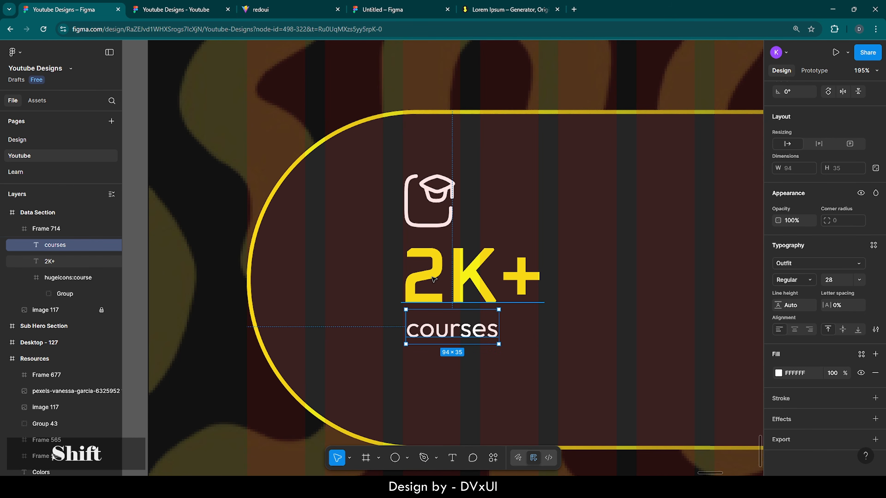
- Move the icon, 2K+ and courses block down toward the pill's centre
left_click(431, 276, "shift")
left_click(428, 211, "shift")
scroll(428, 210, "down", 5)
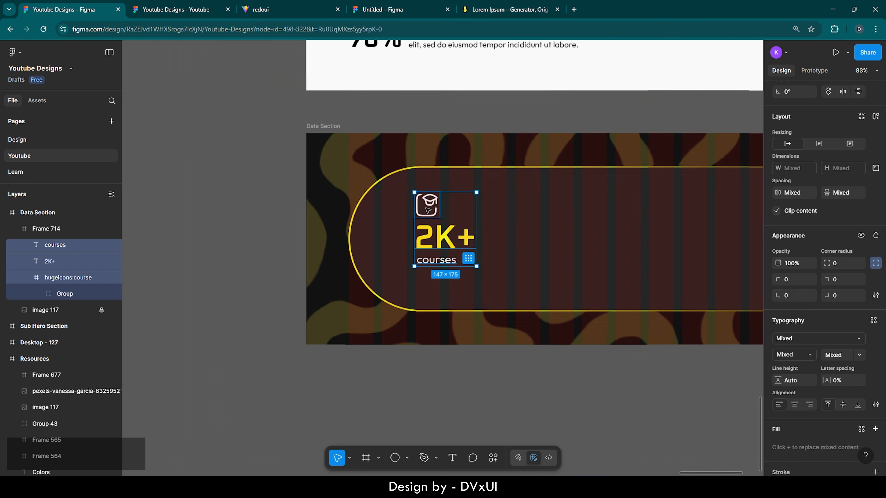
left_click_drag(430, 214, 432, 224)
scroll(541, 236, "right", 3)
scroll(542, 236, "right", 1)
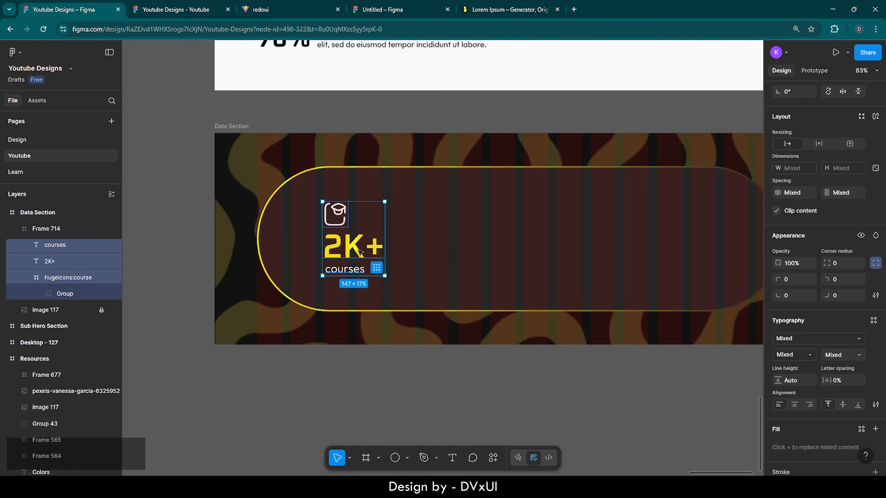
- Nudge the stack up and down until it is vertically centred in the pill
left_click(349, 266)
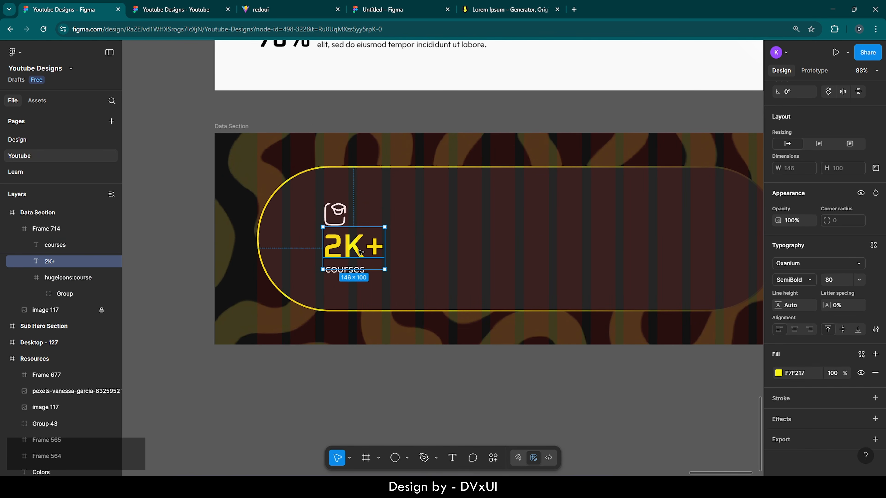
left_click(361, 268)
left_click(361, 247, "shift")
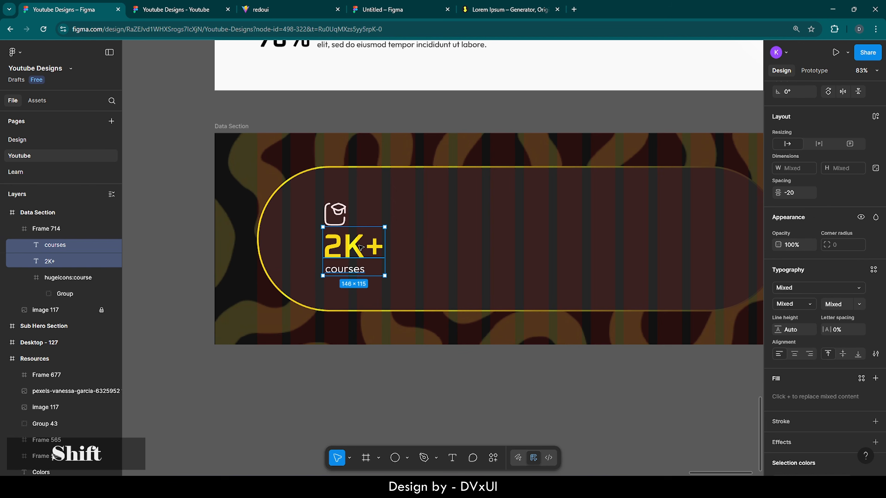
key("Down")
key("Down")
key("Down")
key("Down")
key("Down")
key("Down")
key("Down")
key("Down")
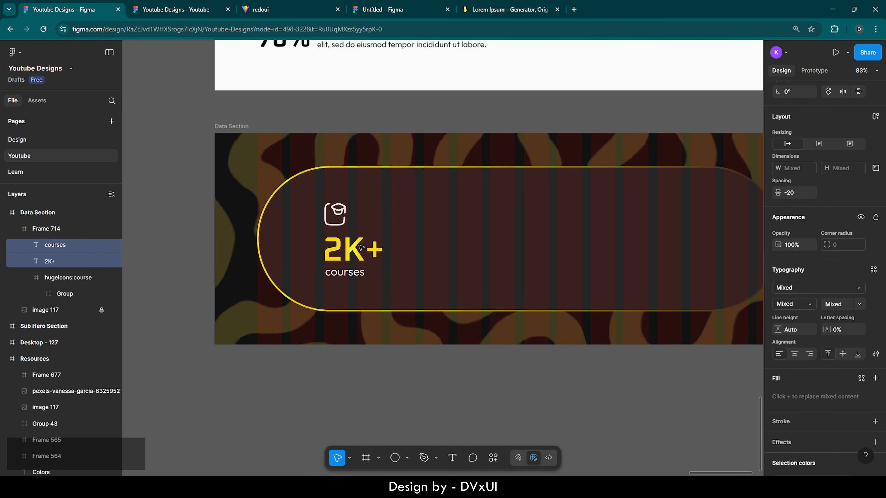
left_click(343, 220, "shift")
key("Up")
key("Up")
key("Up")
key("Up")
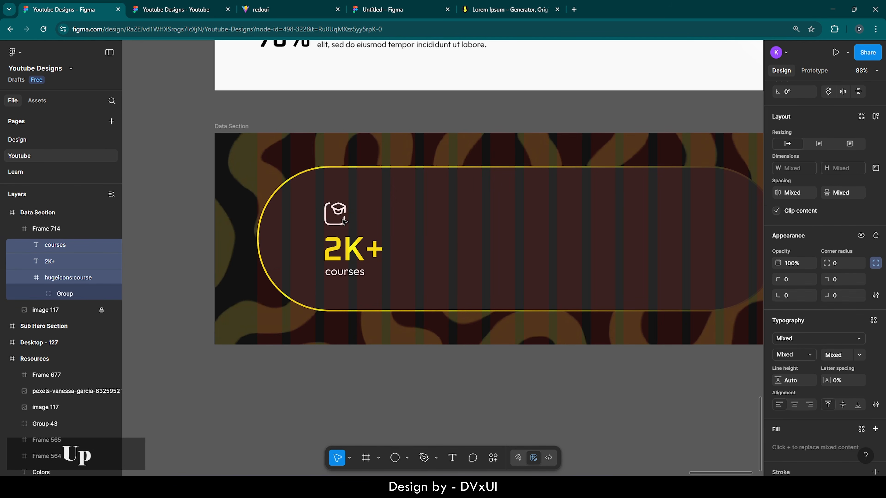
key("Up")
key("Up")
key("Up")
key("Up")
key("Up")
key("Up")
key("Up")
key("Down")
key("Down")
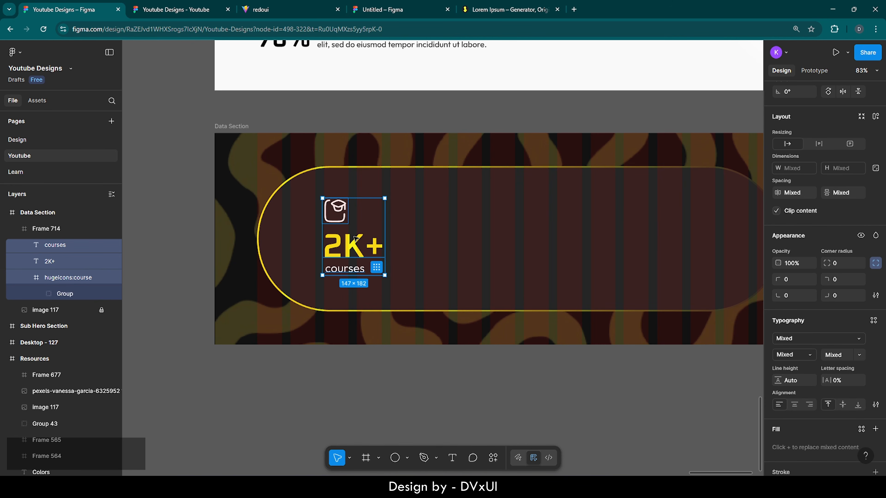
key("Down")
key("Down")
key("Down")
key("Down")
key("Down")
key("Down")
key("Down")
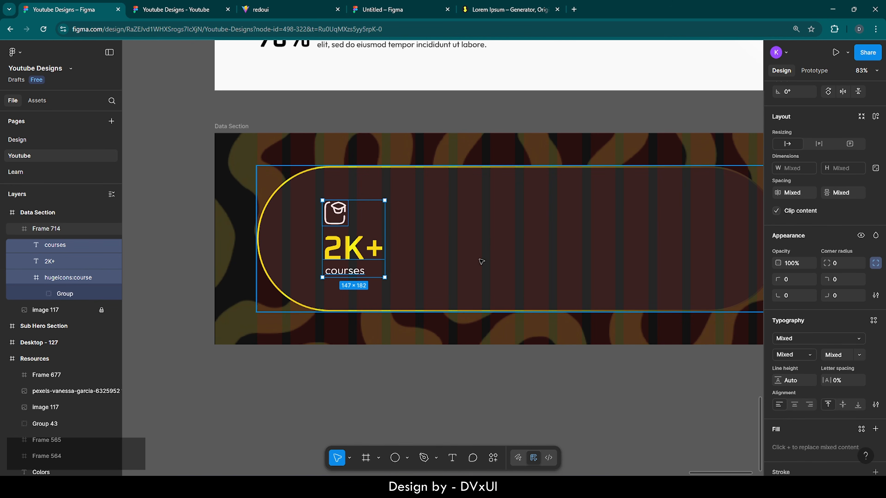
- Paste two copies of the stat block and space the three columns evenly across the pill
scroll(480, 261, "right", 3)
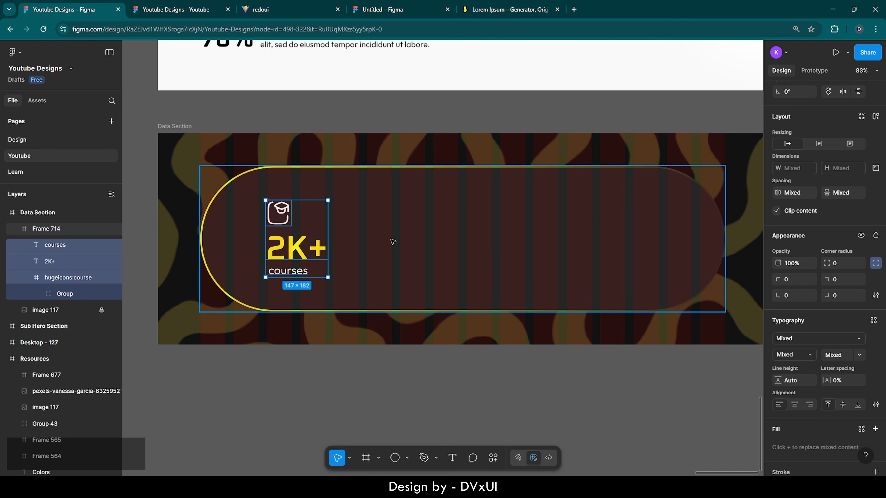
key("ctrl+v")
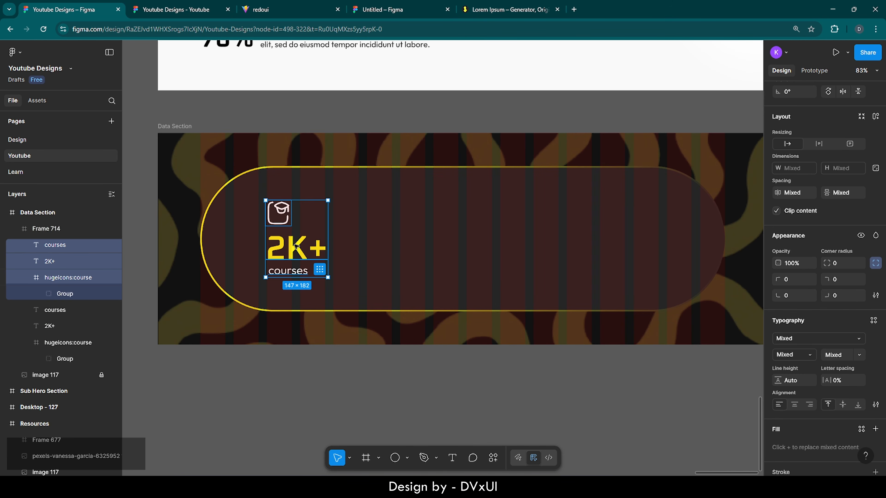
left_click_drag(296, 246, 461, 247)
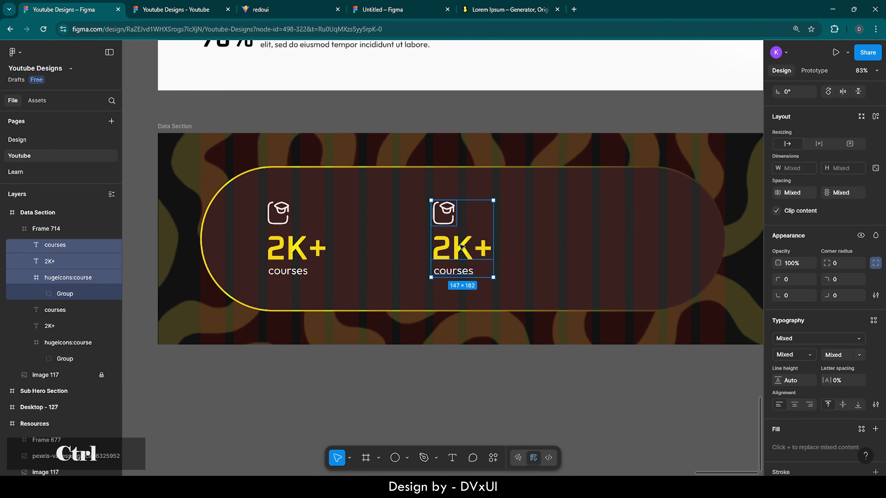
key("ctrl+c")
key("ctrl+v")
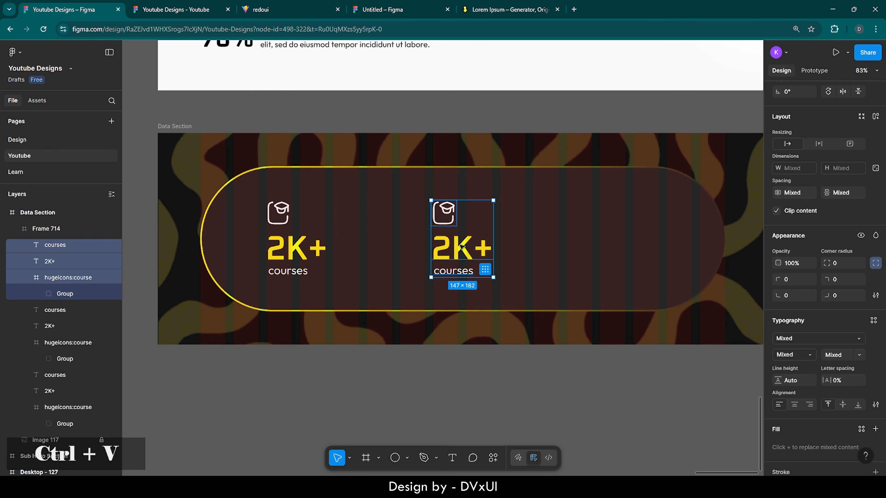
left_click_drag(461, 246, 624, 245)
left_click_drag(624, 246, 629, 247)
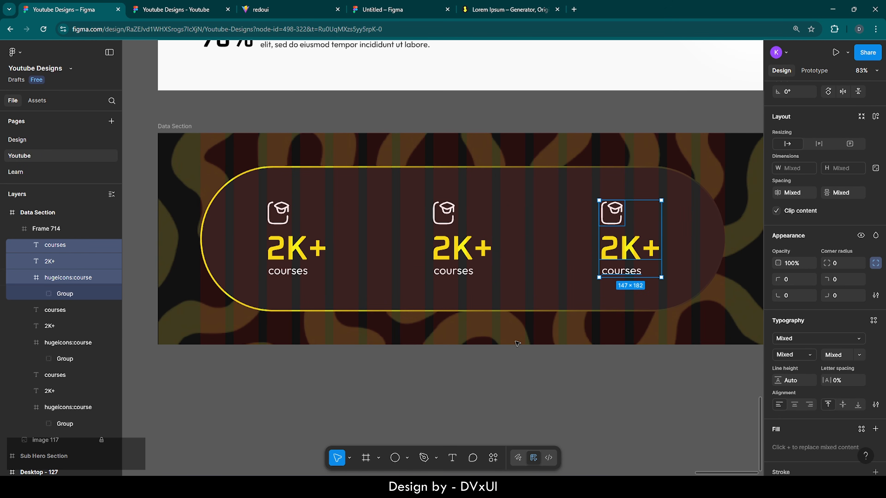
left_click(491, 378)
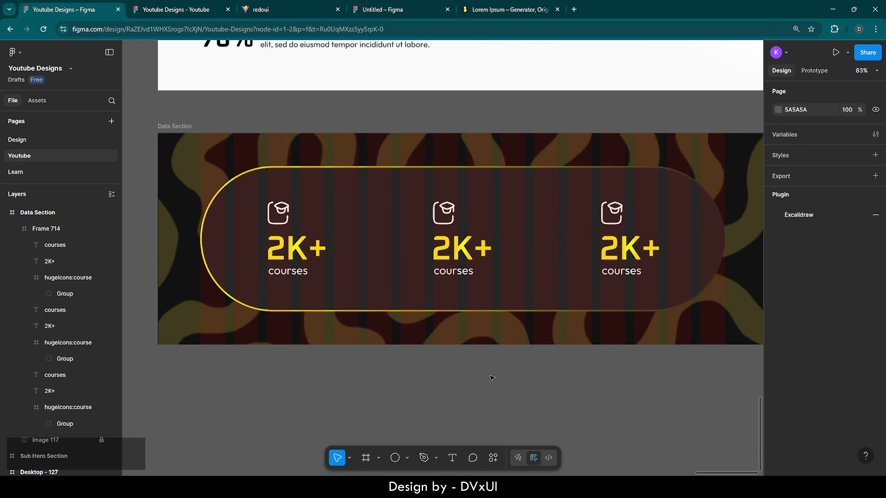
- Hide the Data Section's 16-column layout grid, then reselect the frame
scroll(406, 388, "down", 5)
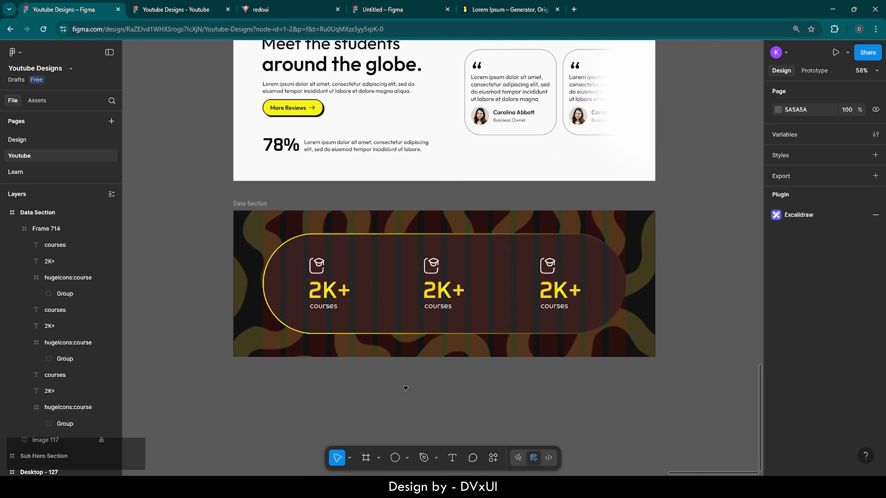
left_click(267, 223)
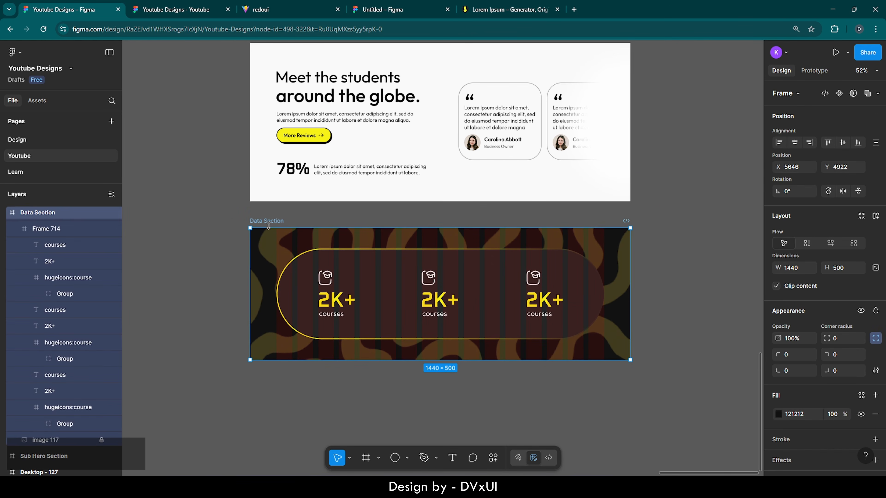
scroll(830, 384, "down", 5)
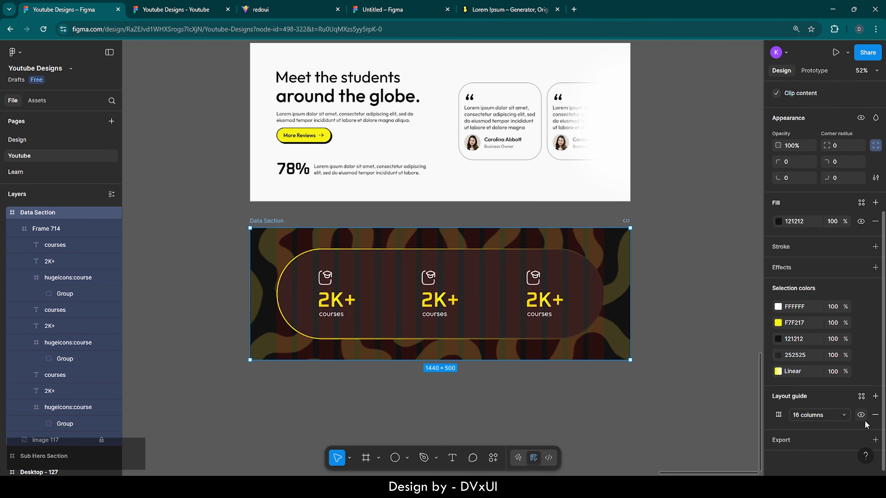
left_click(860, 416)
left_click(530, 394)
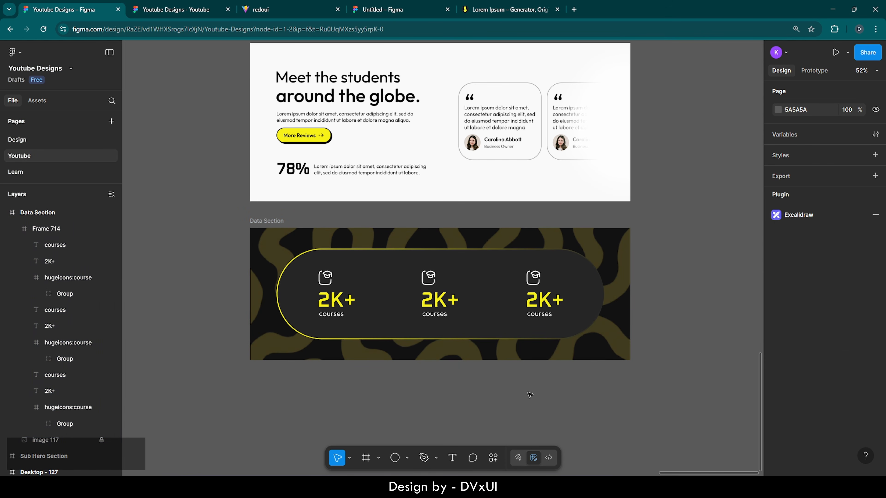
scroll(529, 394, "down", 6)
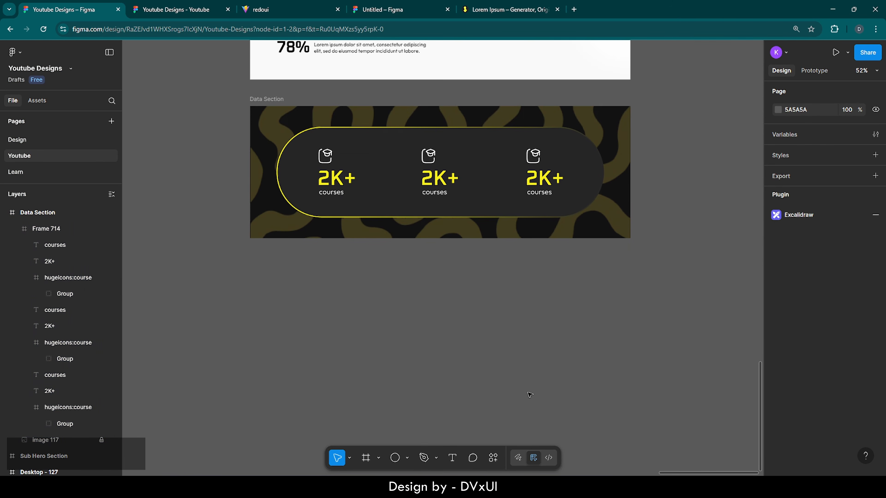
scroll(530, 394, "down", 2)
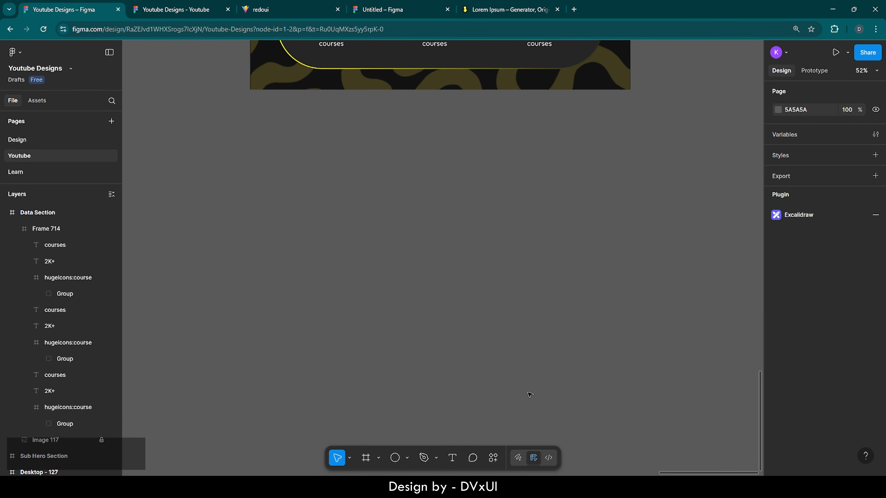
scroll(529, 395, "up", 4)
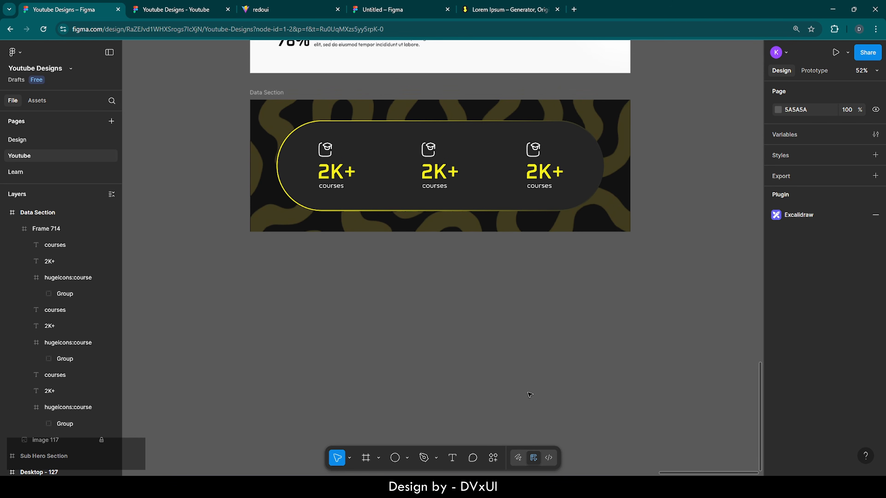
left_click(275, 98)
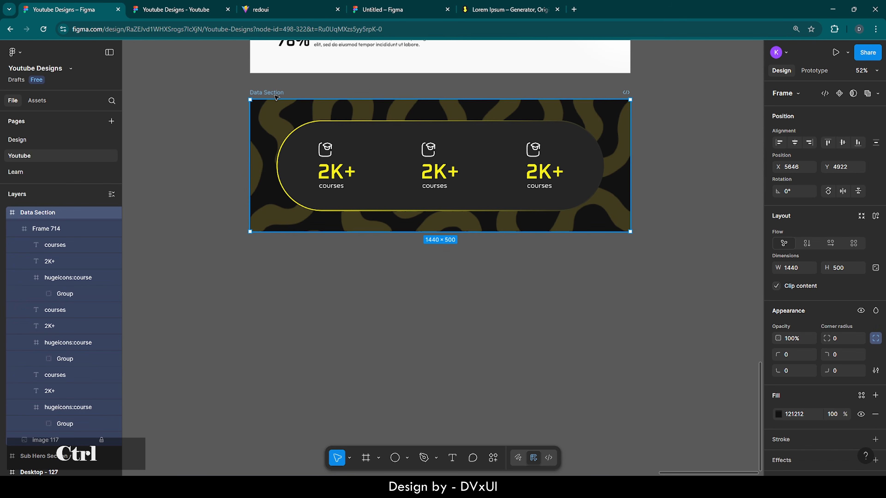
- Duplicate the Data Section and place the copy below the original
key("ctrl+c")
key("ctrl+v")
scroll(475, 278, "down", 2)
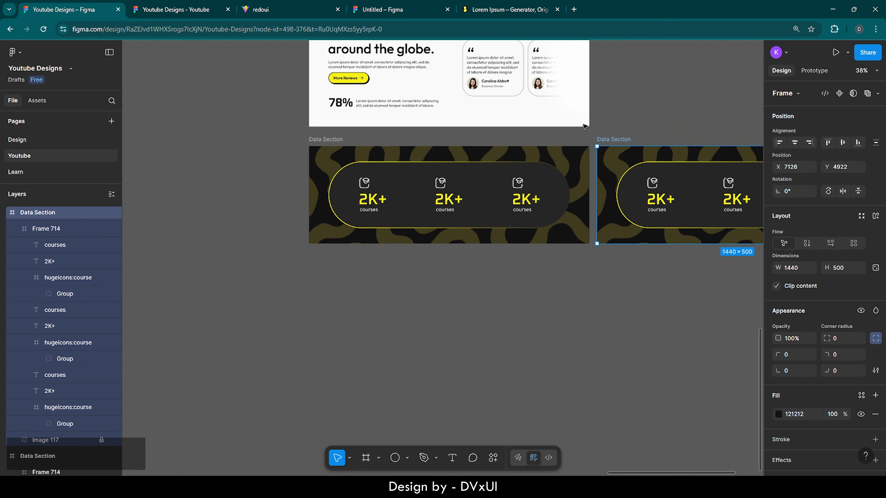
left_click_drag(612, 141, 353, 252)
- Delete Frame 714 and the unlocked image 117 from the copy, leaving a plain dark frame
key("Delete")
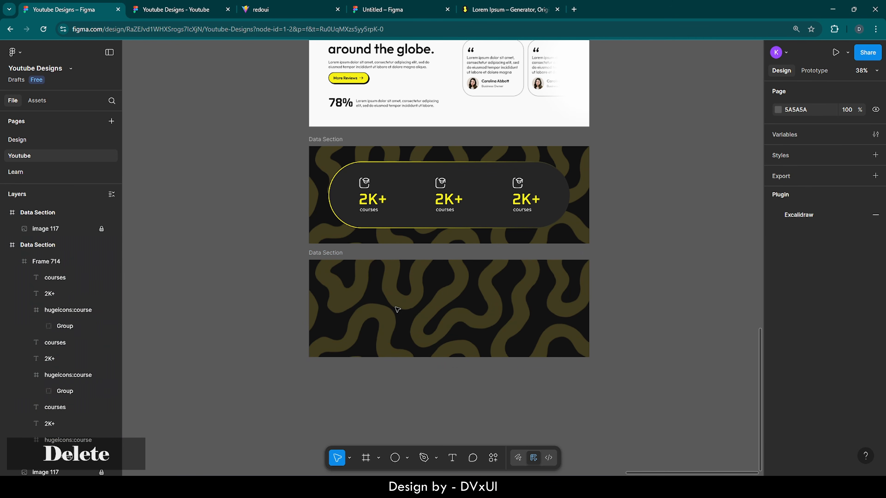
left_click(87, 229)
left_click(101, 229)
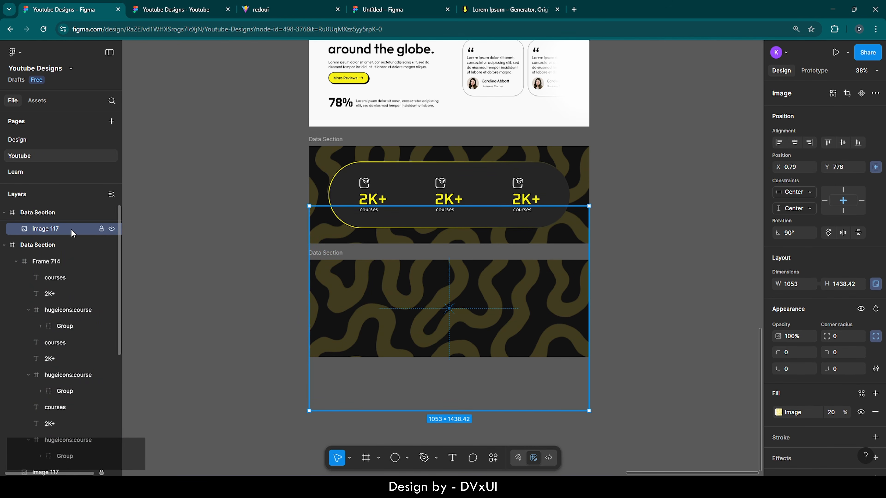
key("Delete")
left_click(421, 296)
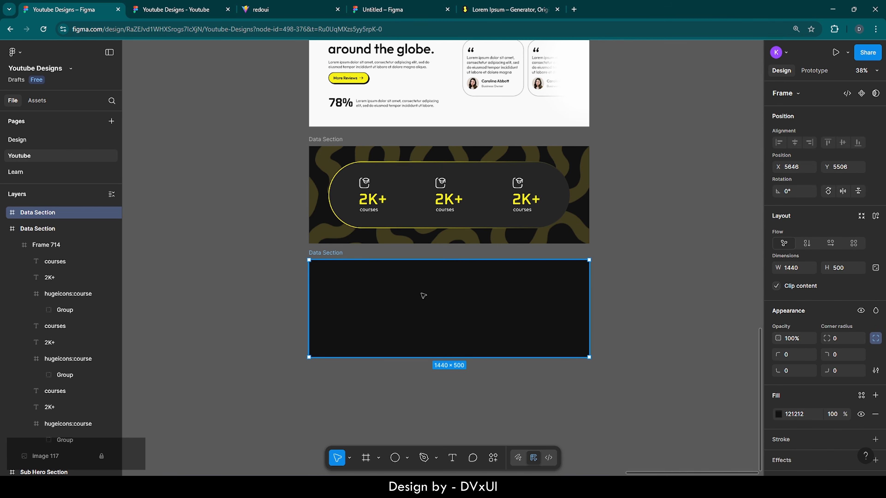
scroll(457, 331, "up", 3)
scroll(461, 334, "up", 3)
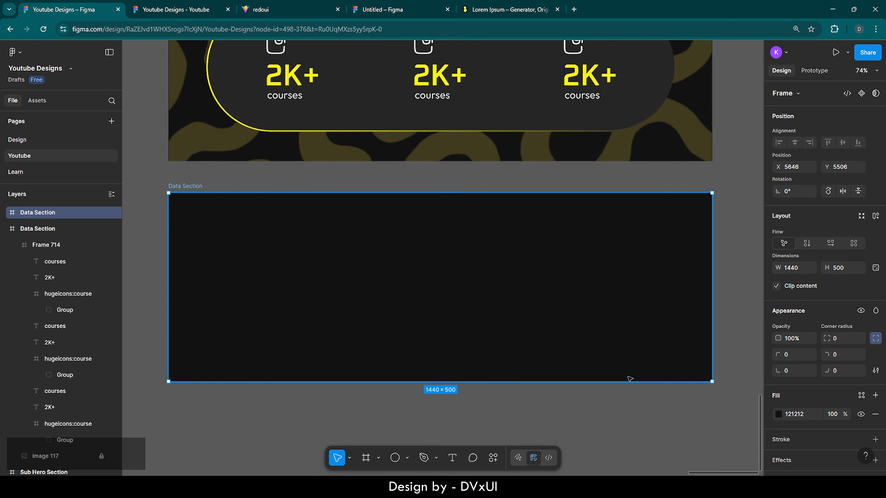
- Fill the duplicate section with F9F9F9
left_click(791, 415)
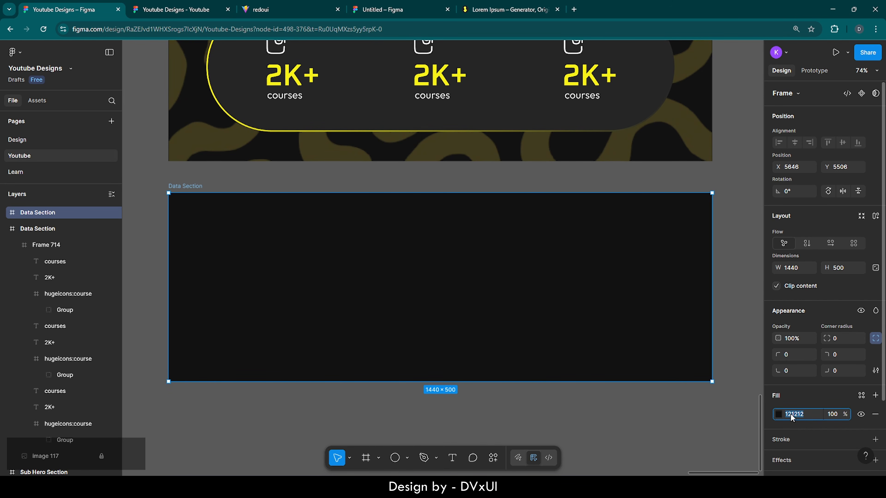
type("F9F9F9")
key("Return")
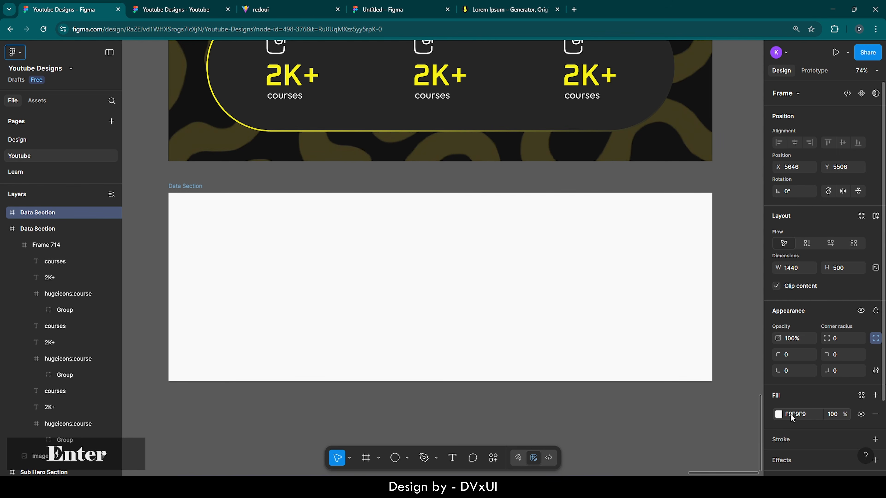
- Show its 16-column layout guide and set the frame height to 980
scroll(837, 404, "down", 3)
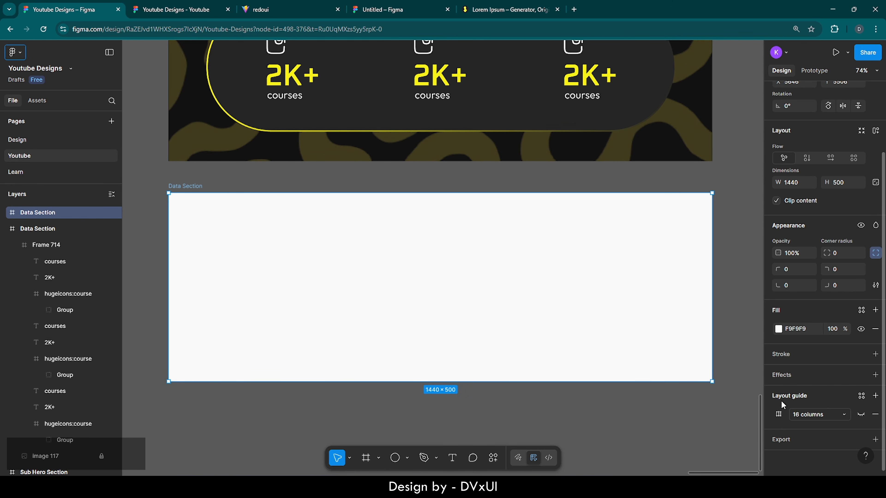
left_click(861, 414)
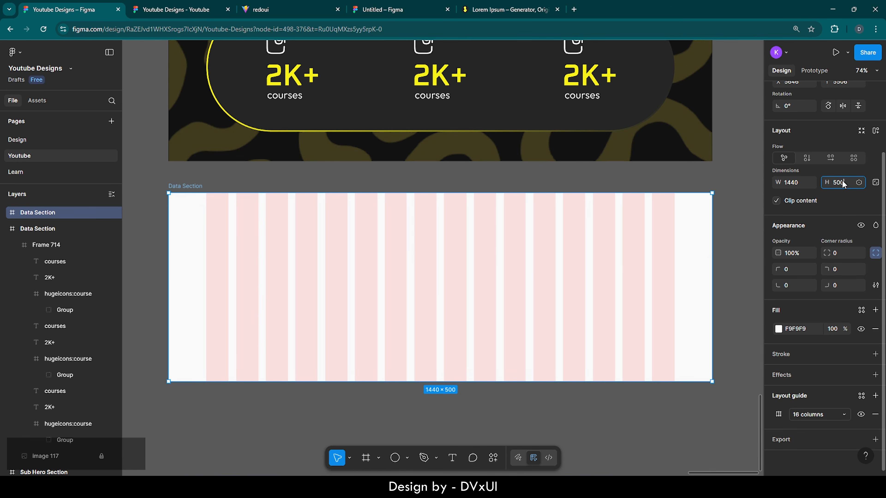
type("980")
key("Return")
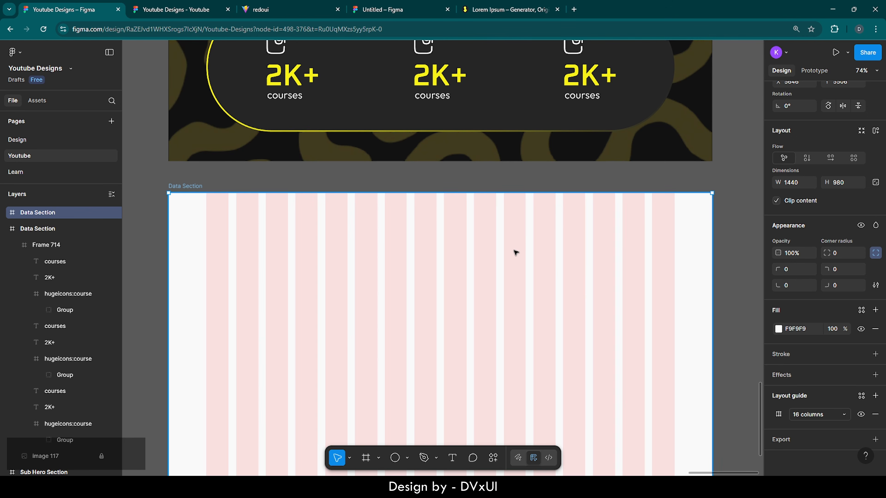
scroll(514, 251, "down", 5, "ctrl")
scroll(515, 252, "down", 2)
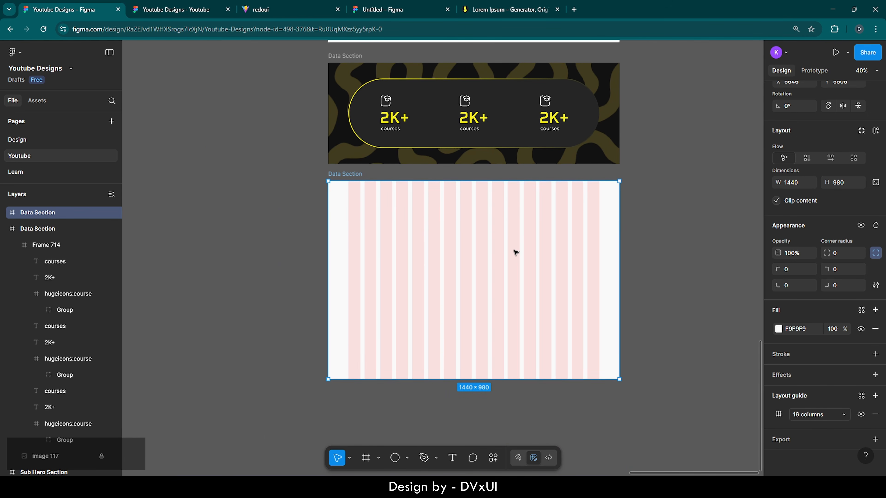
scroll(516, 253, "up", 1)
scroll(588, 245, "down", 2)
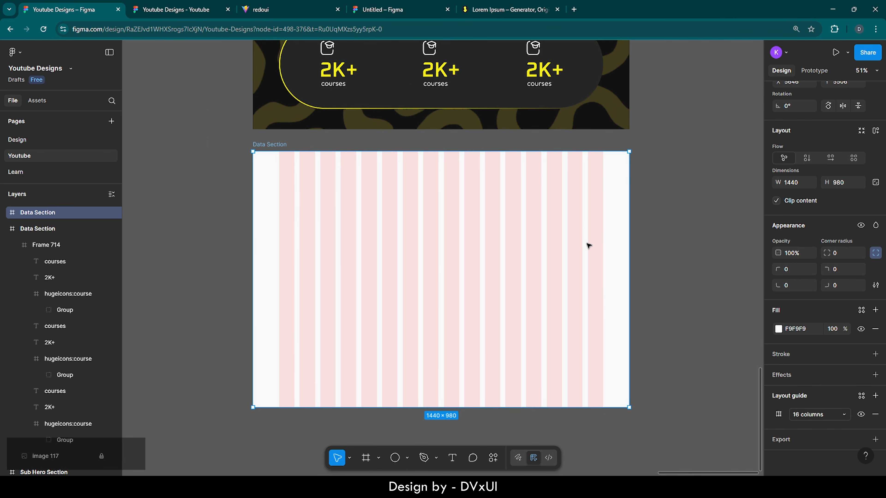
scroll(588, 246, "up", 3, "ctrl")
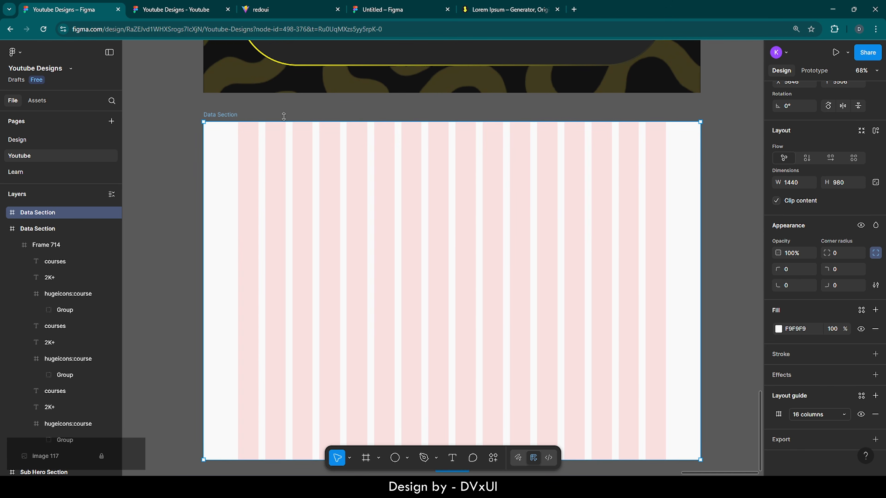
- Rename the light frame from Data Section to 'Course Preview Section'
double_click(231, 115)
key("BackSpace")
type("C")
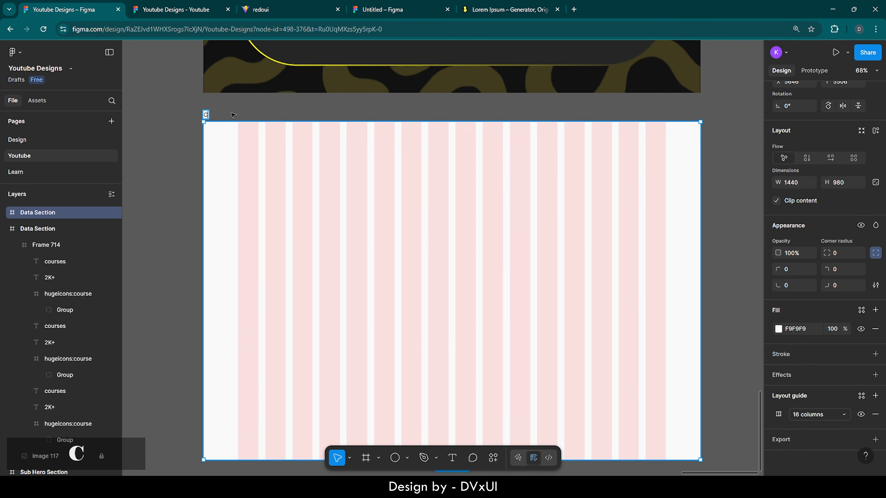
type("ourse Prev")
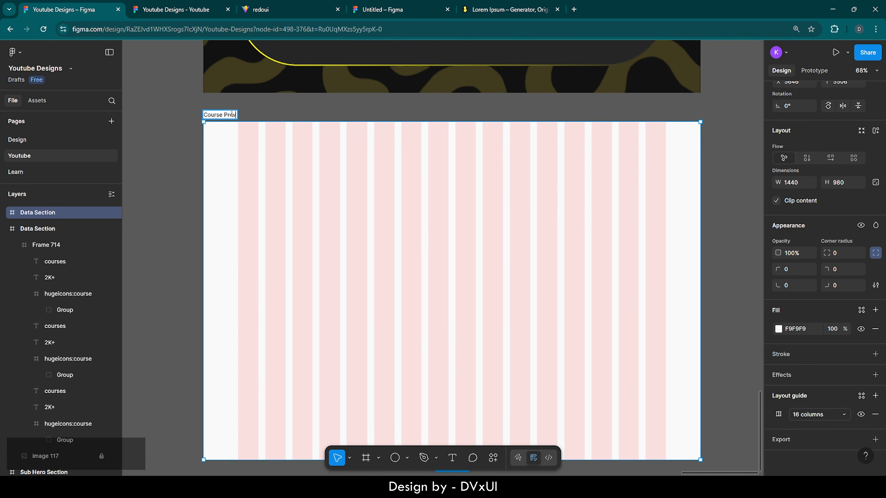
type("iew Section")
left_click(354, 103)
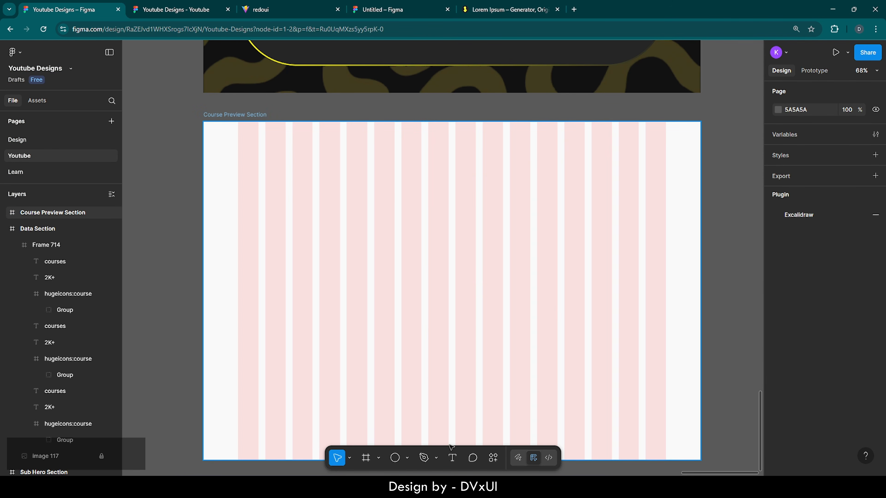
left_click(452, 458)
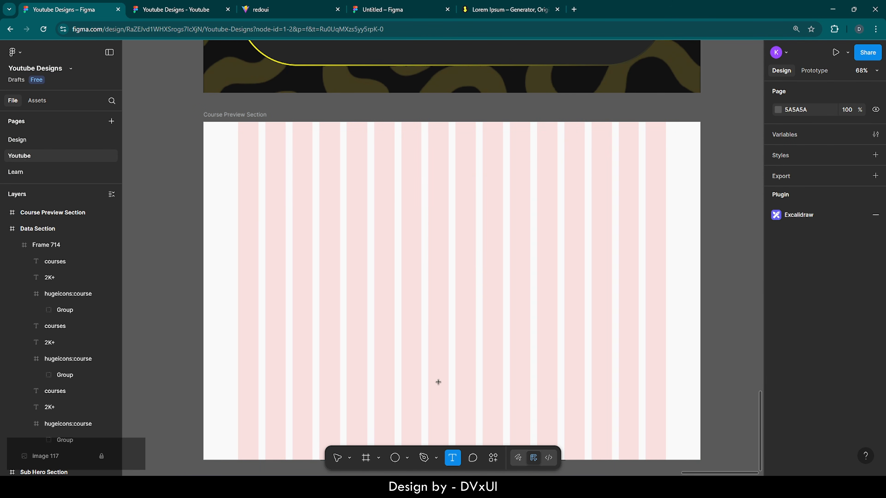
- Type the heading 'Not just video courses' at size 52, Regular weight
left_click(343, 165)
type("Not")
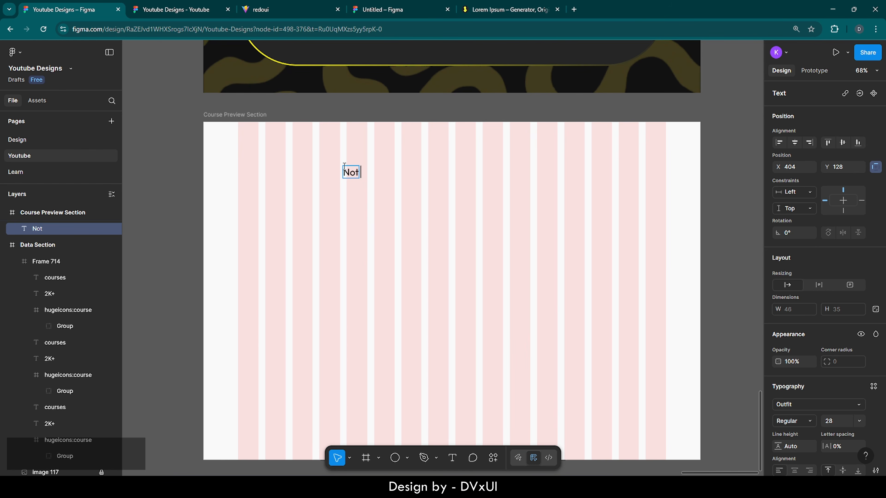
type(" just video courses,")
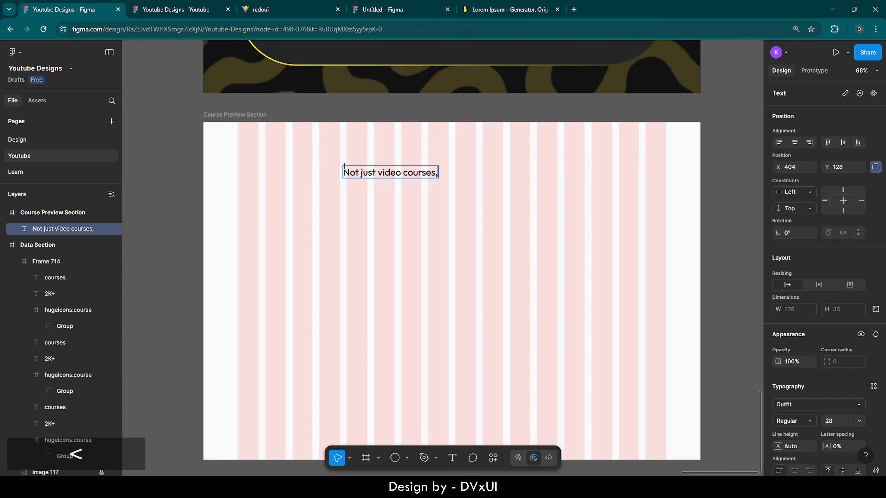
key("ctrl+a")
scroll(818, 412, "down", 1)
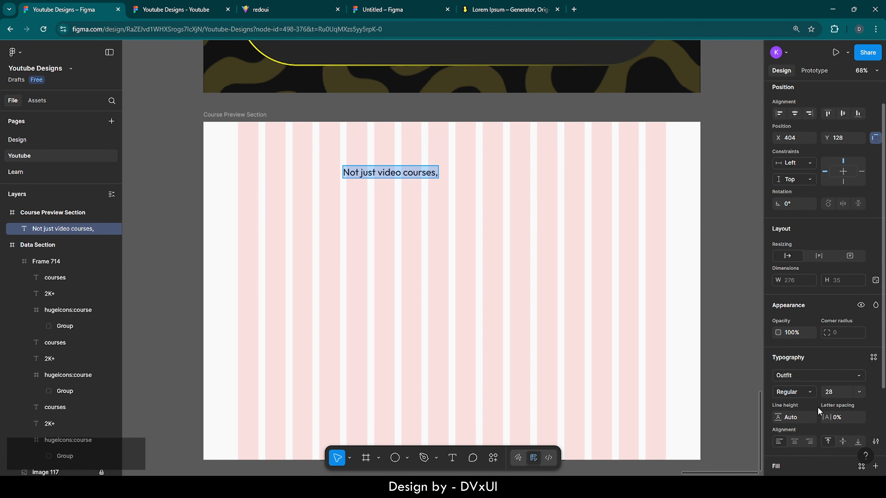
key("BackSpace")
type("52")
key("Return")
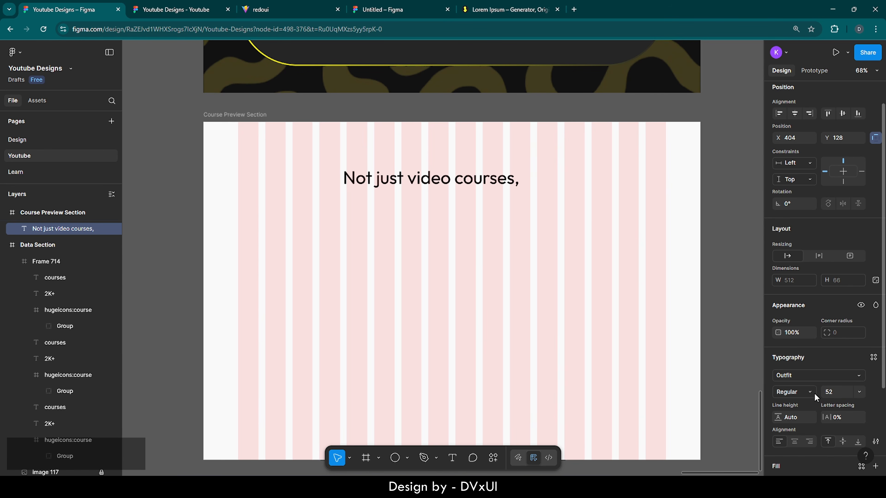
left_click(805, 394)
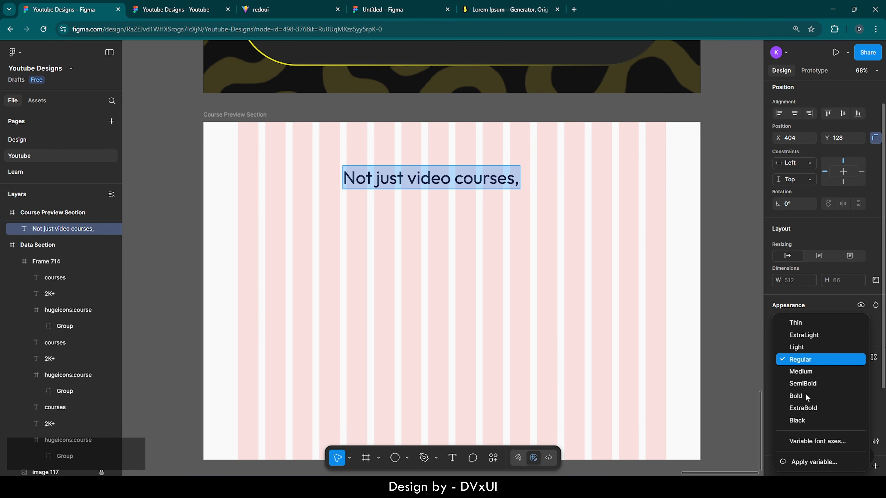
left_click(804, 360)
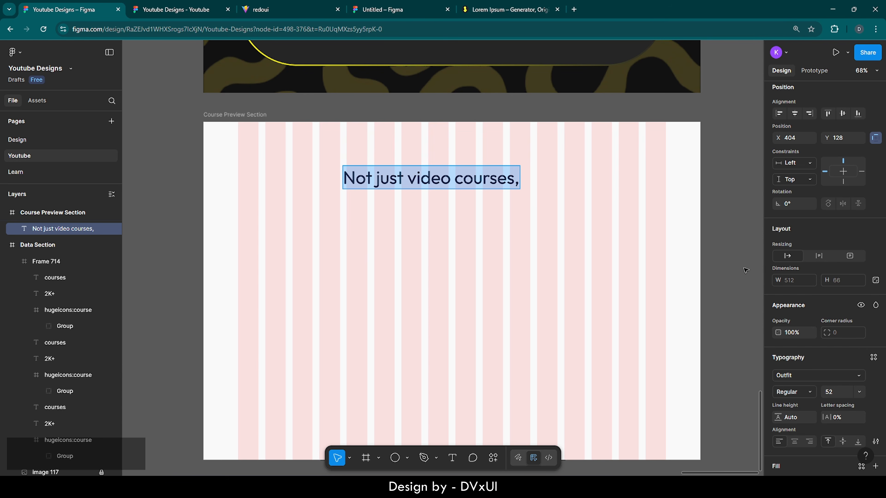
- Centre the heading horizontally in the frame and paste a duplicate copy
left_click(795, 114)
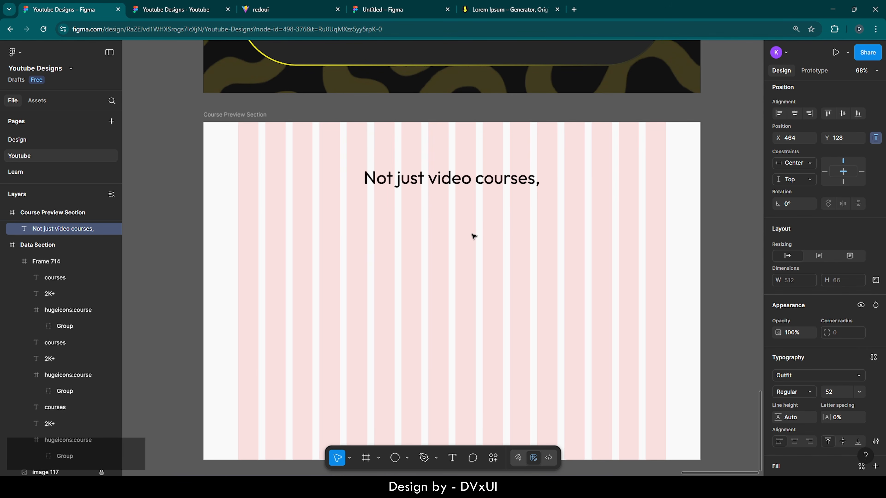
key("ctrl+c")
key("ctrl+v")
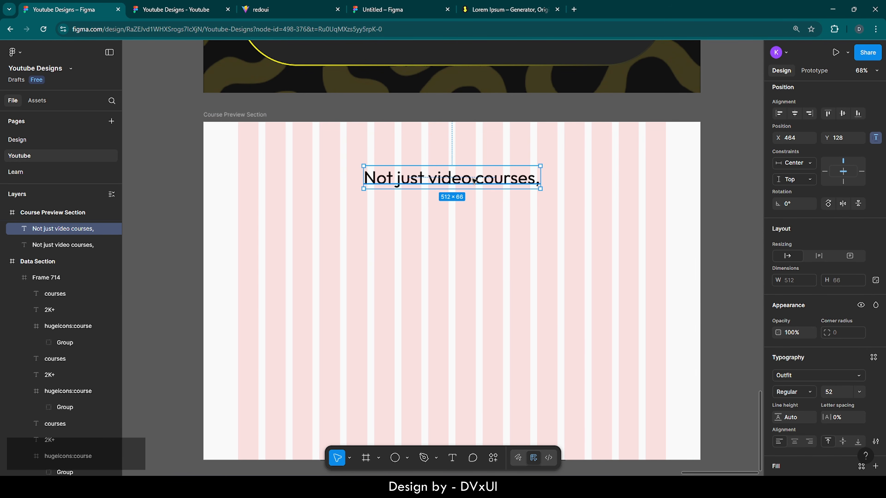
- Move the duplicate heading below the original and retype it as 'but a complete learning package'
left_click_drag(474, 180, 472, 202)
double_click(472, 202)
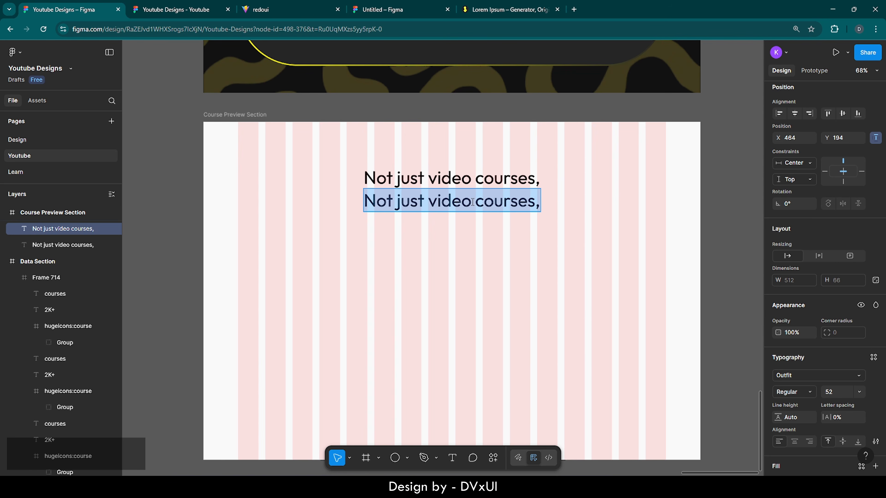
key("BackSpace")
type("but a c")
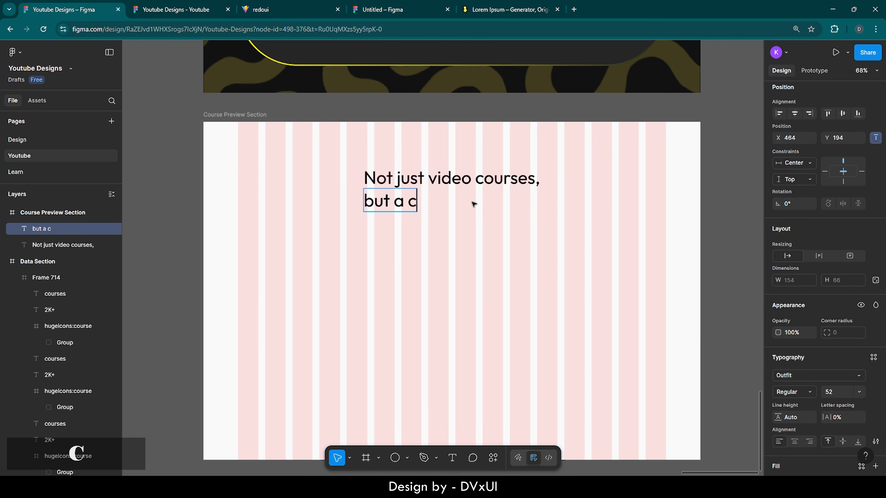
type("omplete")
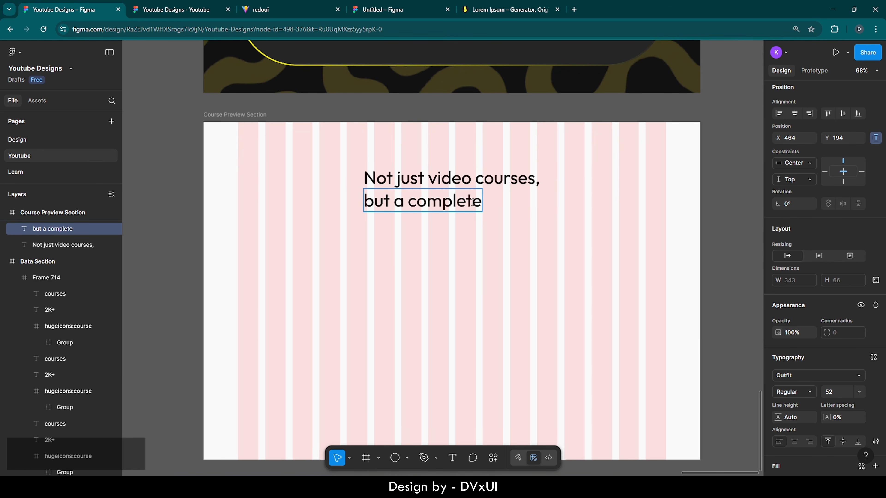
type(" learning p")
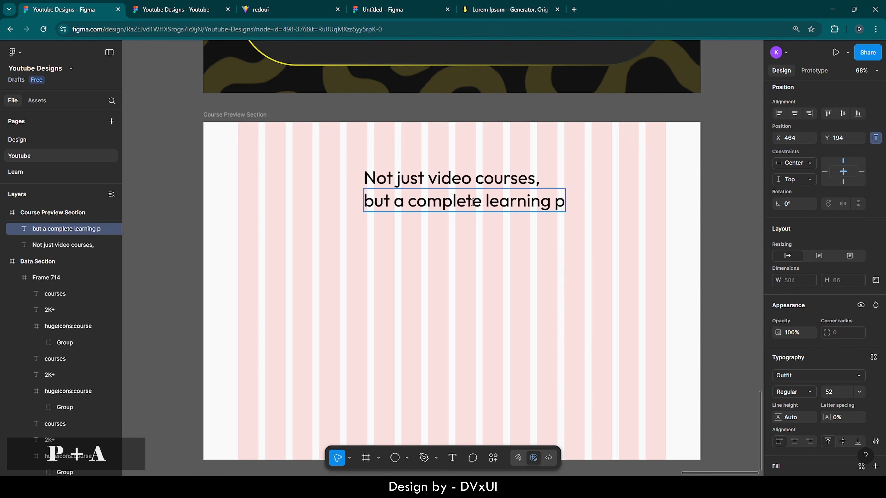
type("ackage")
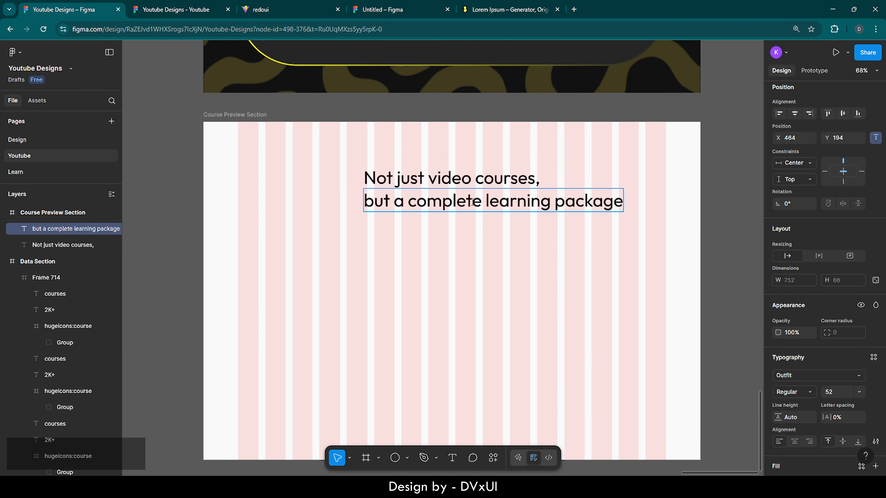
- Set the second heading line to Medium weight at size 62 and centre it horizontally
key("ctrl+a")
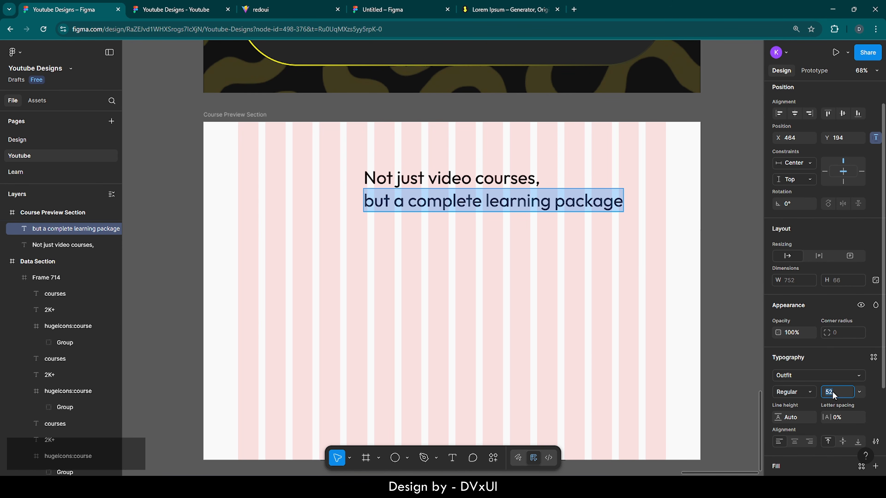
key("BackSpace")
type("62")
key("Return")
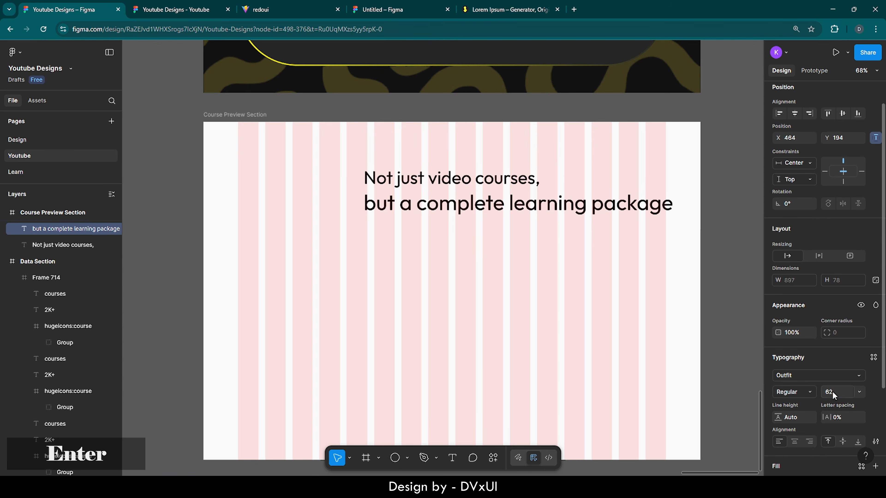
left_click(804, 392)
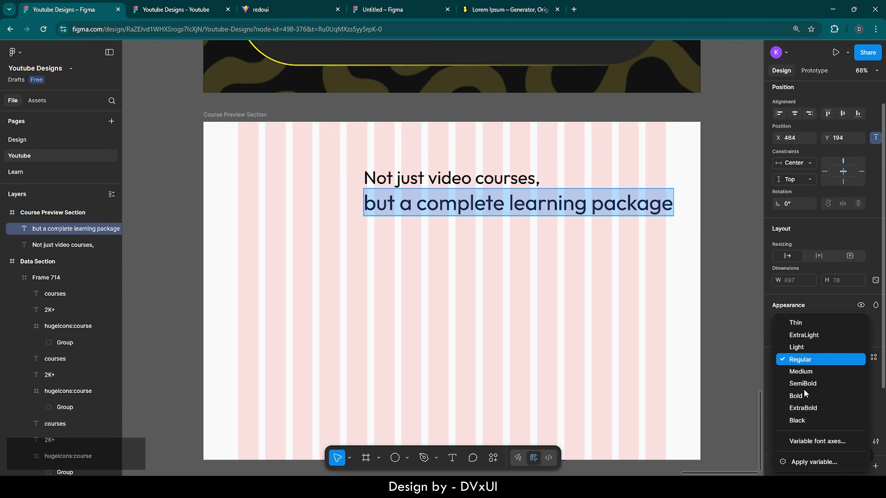
left_click(802, 374)
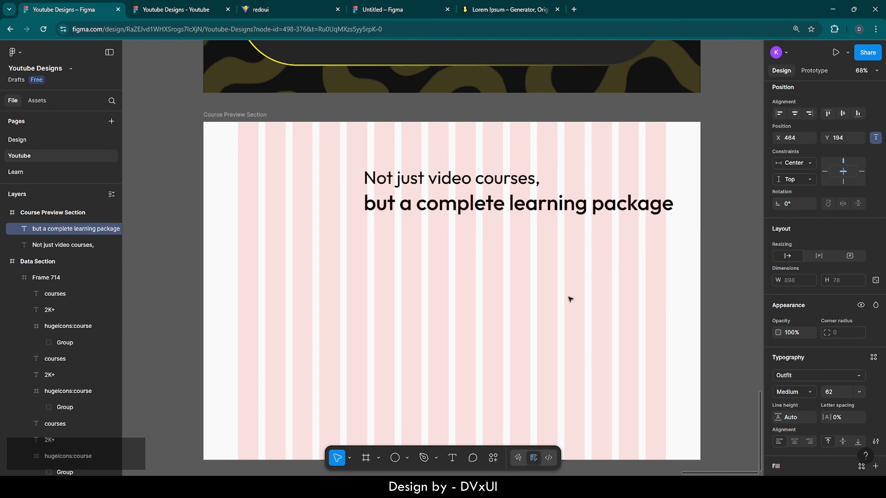
left_click(798, 114)
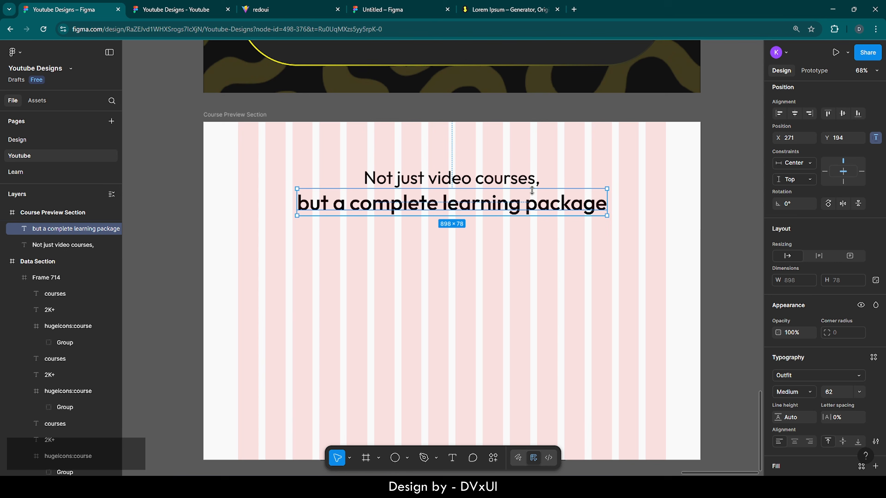
- Raise both heading lines toward the section top, then fine-tune the second line's position
left_click(486, 183, "shift")
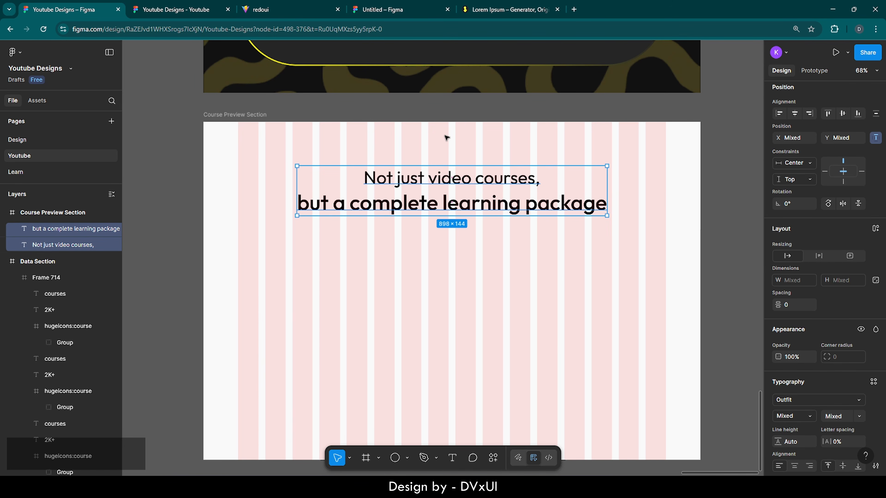
key("alt")
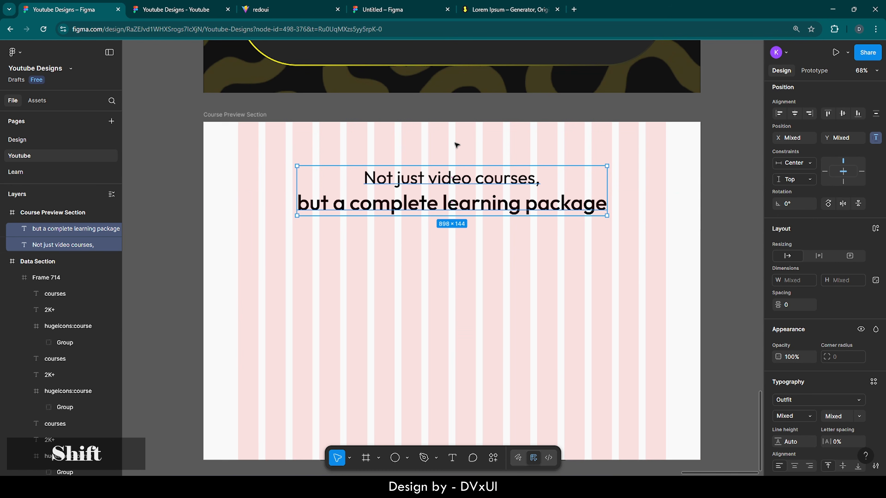
key("shift+Up")
key("shift+Up")
key("shift+Up")
key("shift+Up")
key("shift+Up")
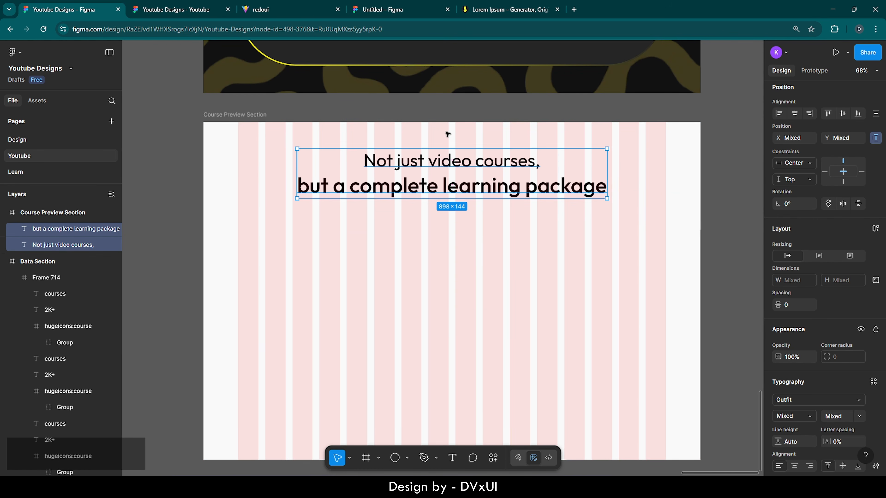
key("alt")
key("Up")
left_click(445, 242)
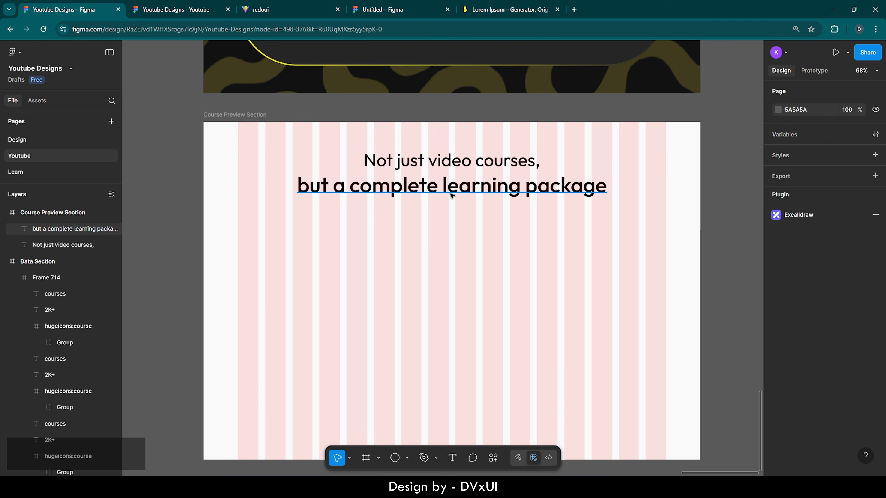
left_click(448, 192)
key("Down")
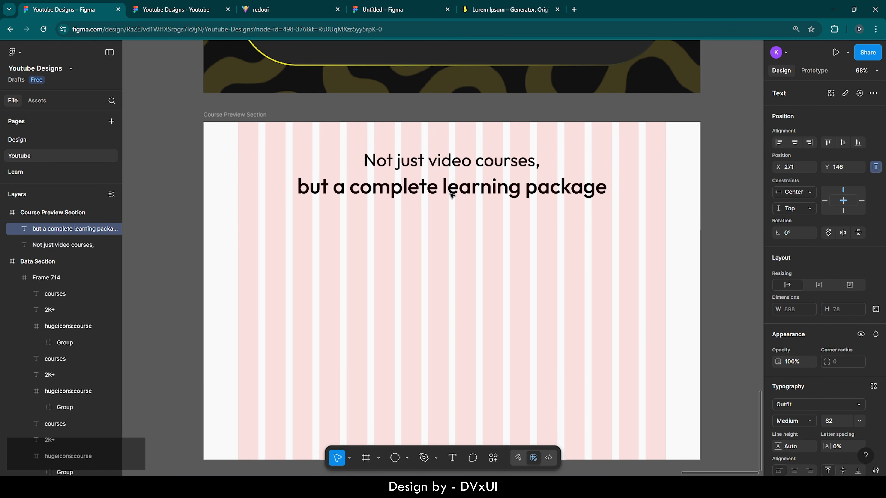
left_click(428, 243)
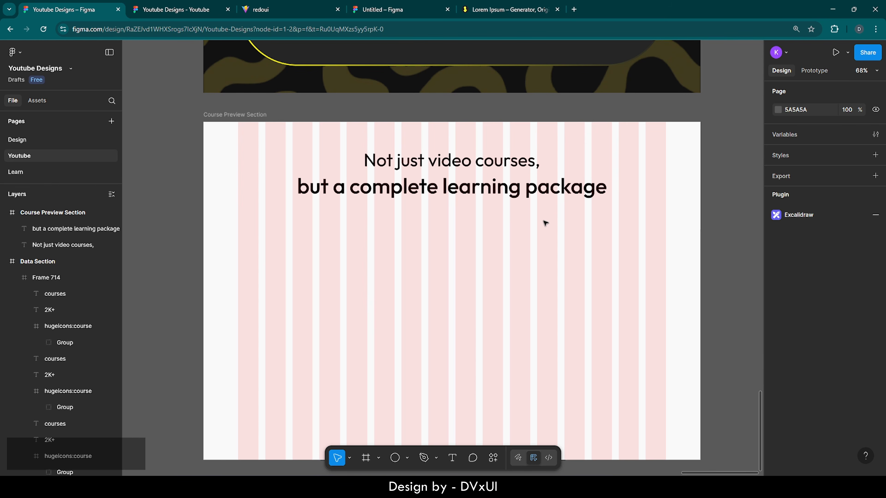
- Copy the loremipsum.io placeholder text from 'Lorem ipsum' to 'labore et', then return to Figma
left_click(510, 4)
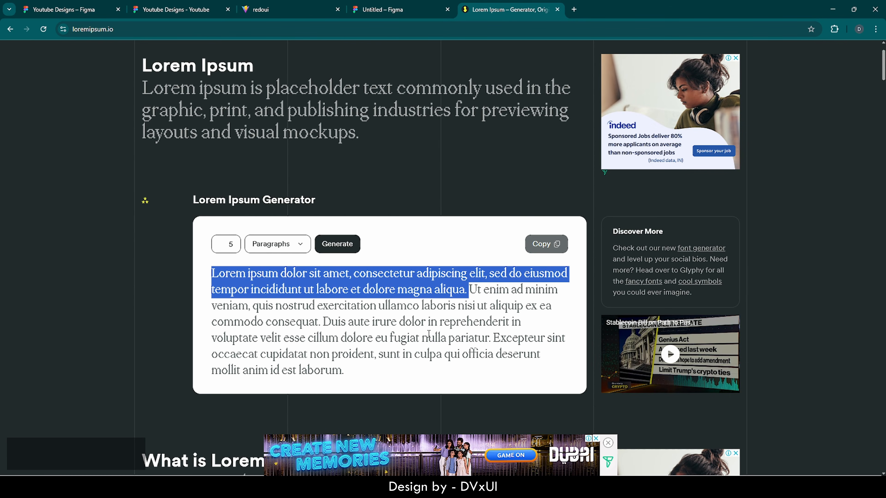
left_click(392, 295)
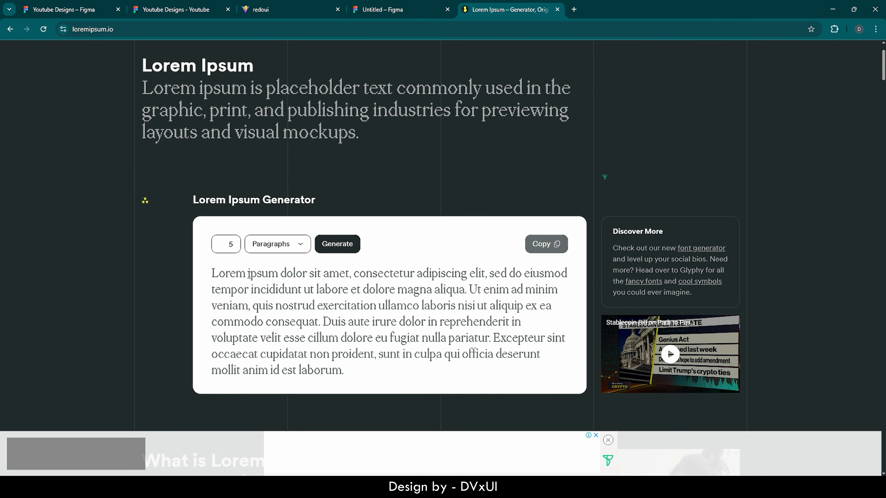
left_click_drag(213, 273, 361, 290)
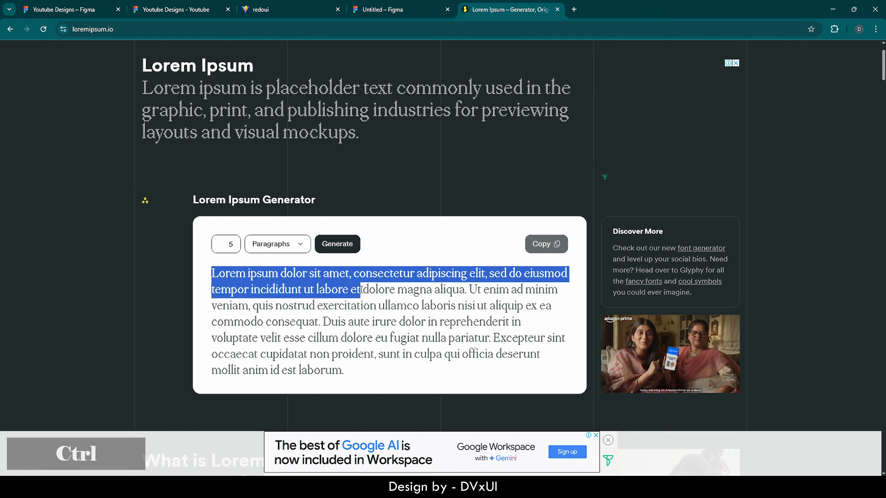
key("ctrl+c")
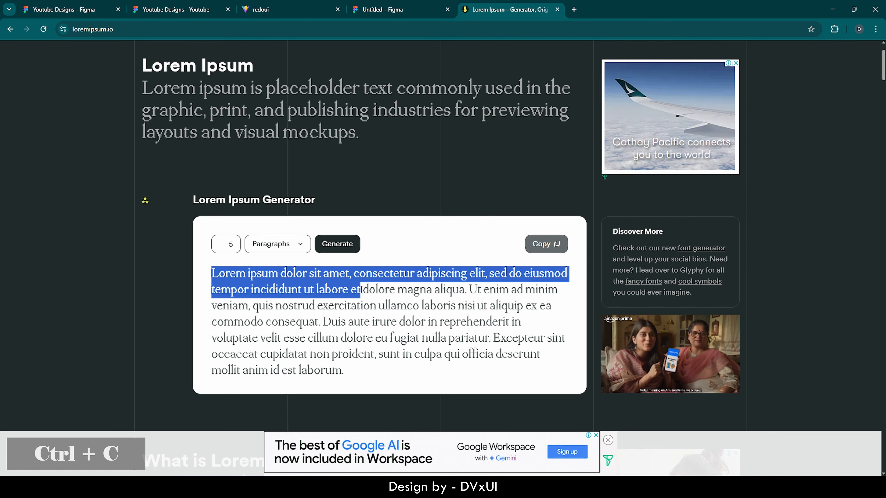
left_click(81, 6)
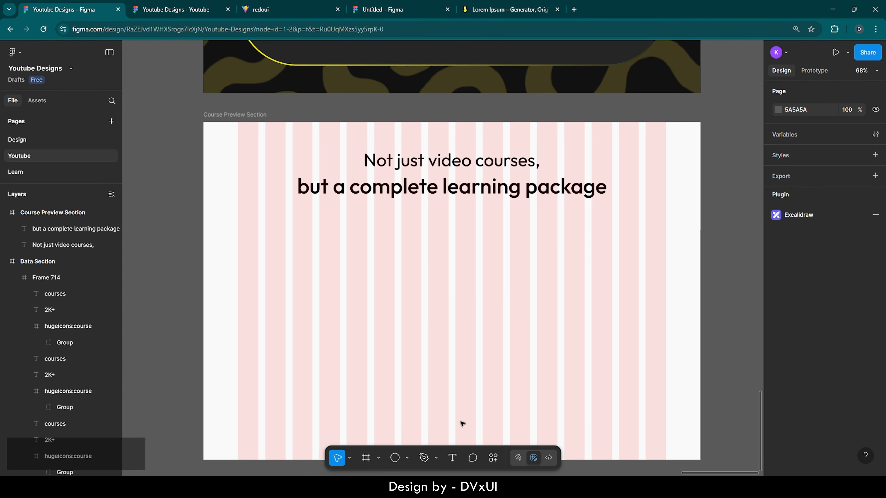
- Paste the Lorem ipsum text as a new text layer below the heading, sized 19, Regular weight
left_click(452, 458)
left_click(388, 252)
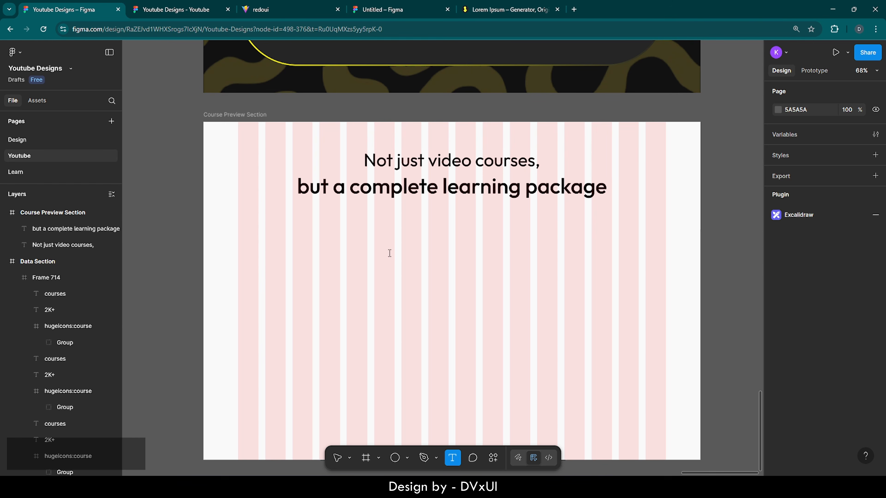
key("ctrl+v")
key("ctrl+a")
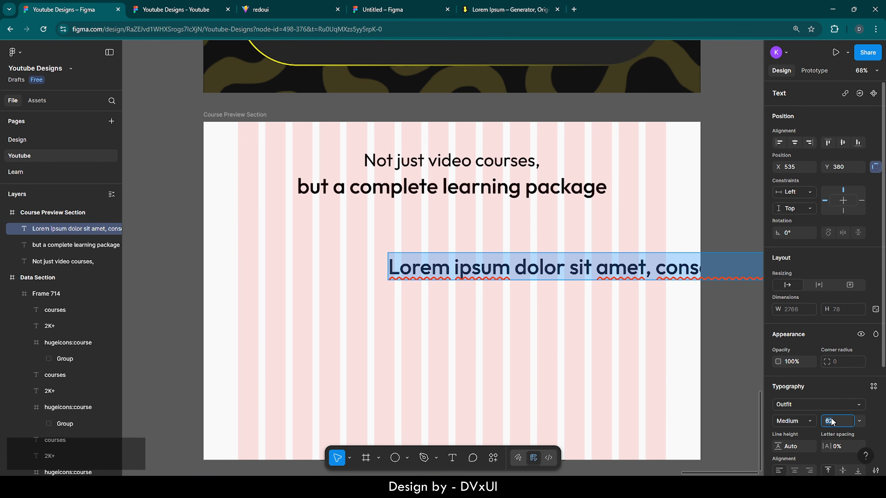
key("BackSpace")
type("19")
key("Return")
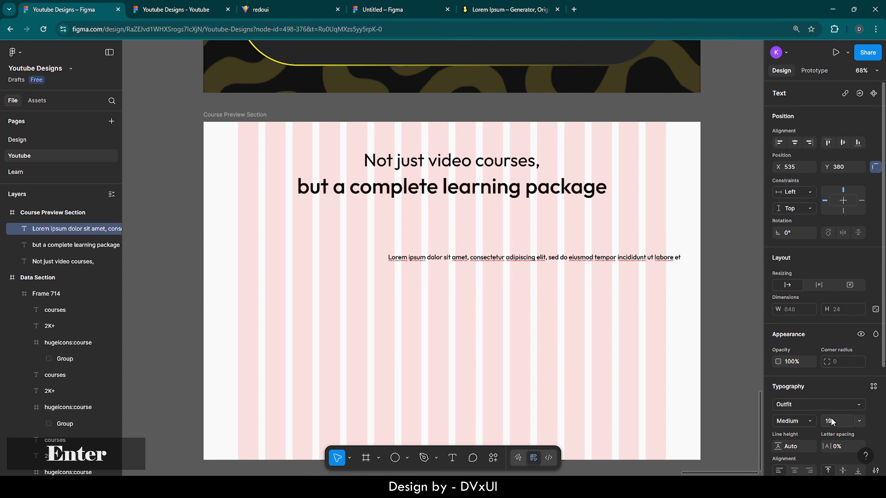
left_click(800, 421)
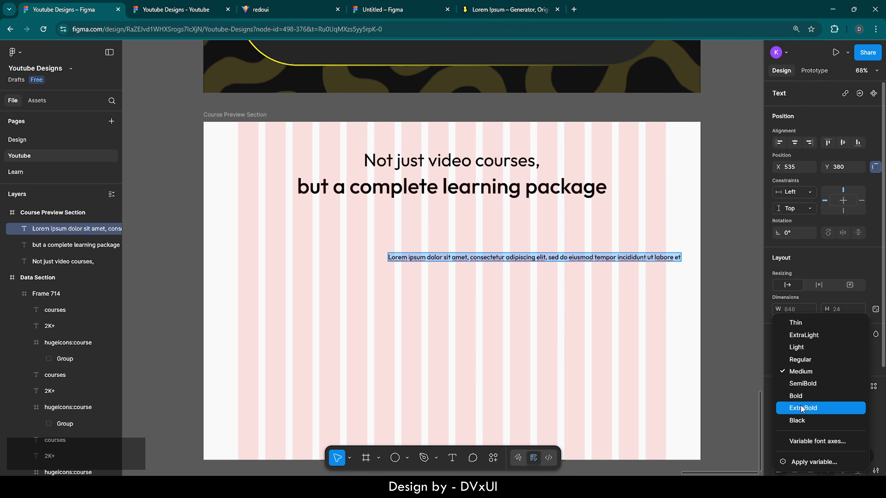
left_click(803, 362)
left_click(609, 319)
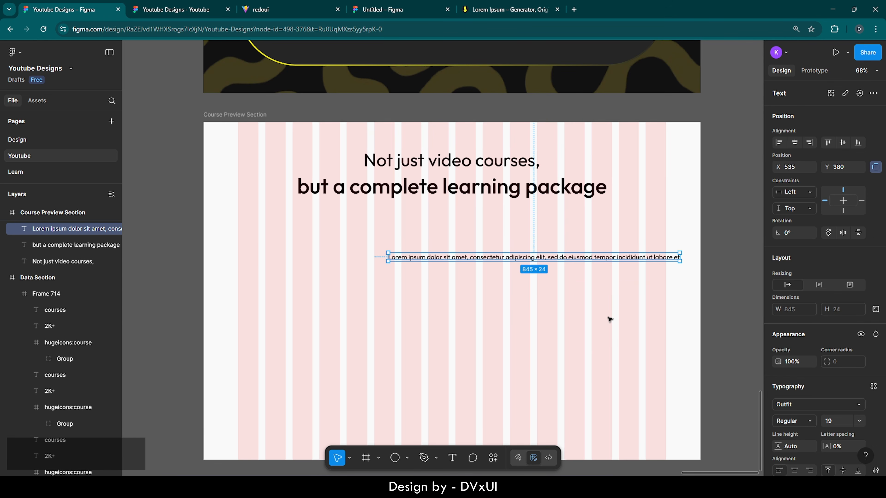
- Centre the subtitle horizontally and position it just beneath the heading
left_click(795, 143)
key("shift+Up")
key("shift+Up")
key("shift+Up")
key("shift+Up")
key("shift+Up")
key("shift+Up")
key("shift+Up")
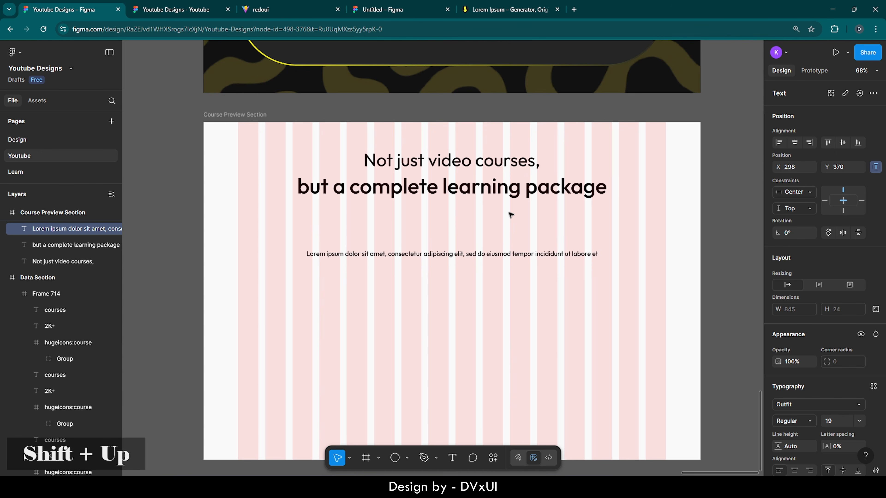
key("shift+Up")
key("shift+Up")
key("shift+Up")
key("shift+Up")
key("shift+Up")
key("shift+Up")
key("Down")
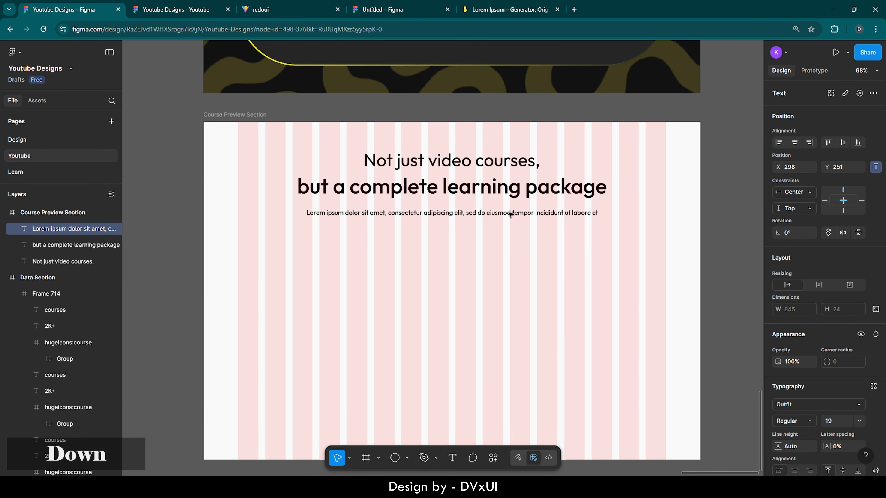
key("Up")
key("Up")
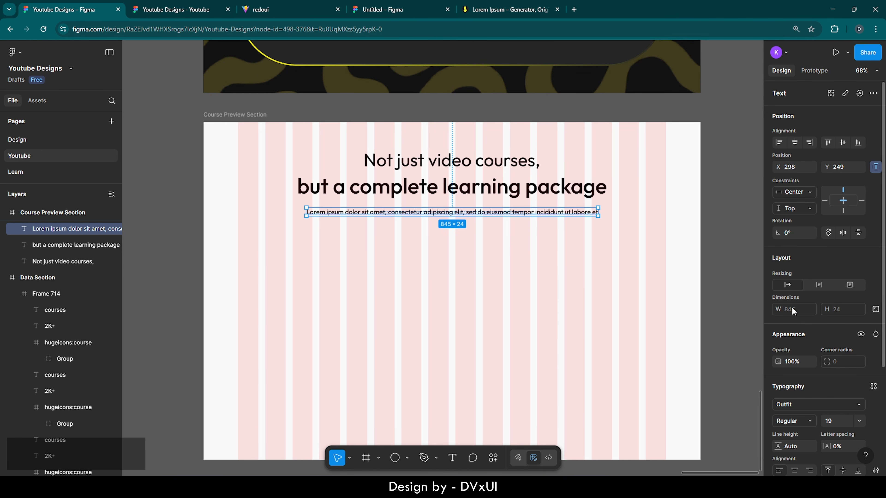
- Set the subtitle's fill opacity to 70% and fine-tune its vertical position
scroll(828, 398, "down", 4)
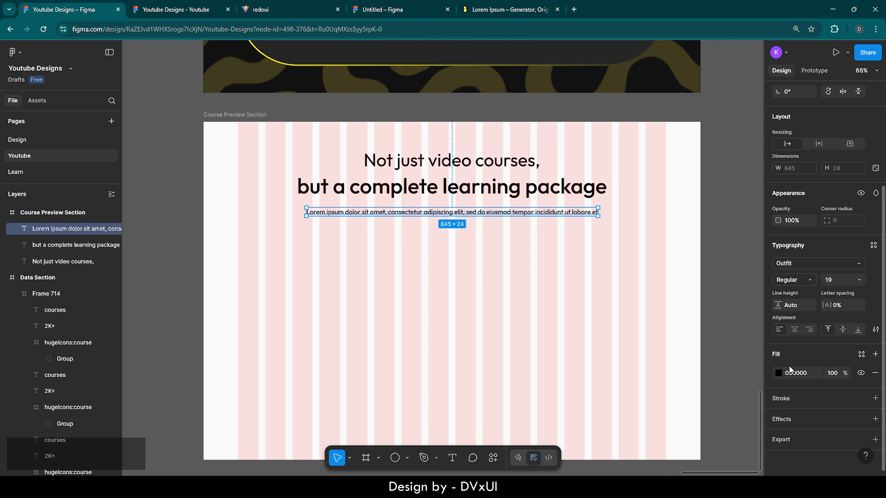
left_click(831, 373)
type("70")
key("Return")
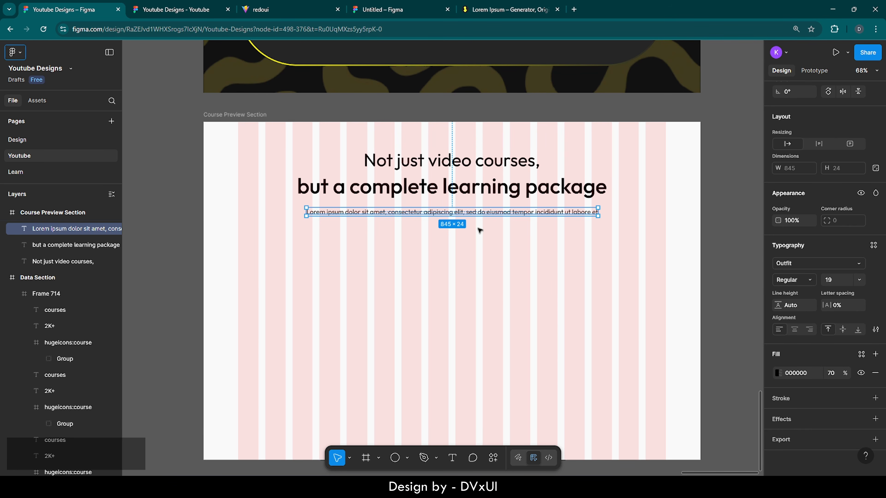
key("Up")
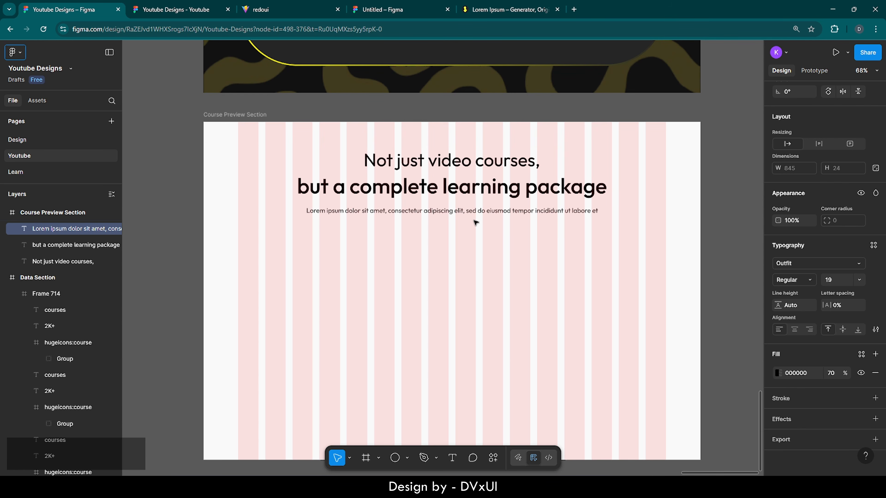
key("Down")
- Copy the yellow More Reviews button from the hero section into the Course Preview Section
scroll(460, 274, "down", 5)
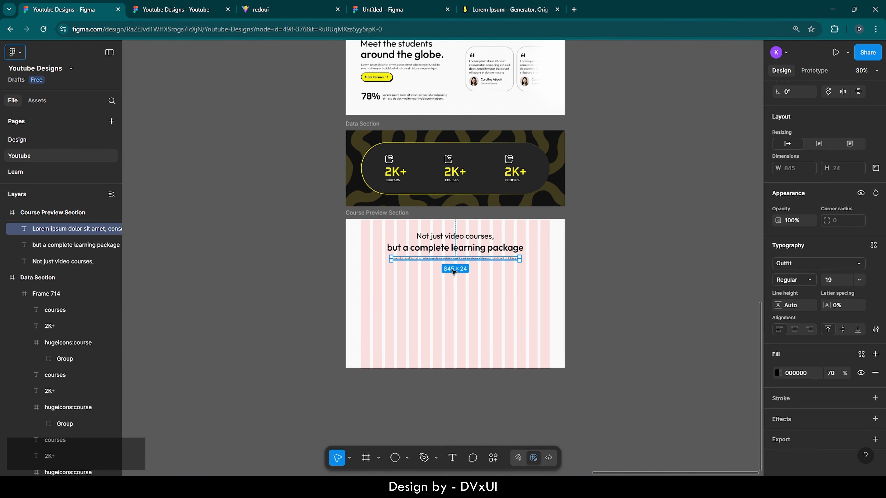
scroll(453, 272, "up", 2)
left_click(389, 99)
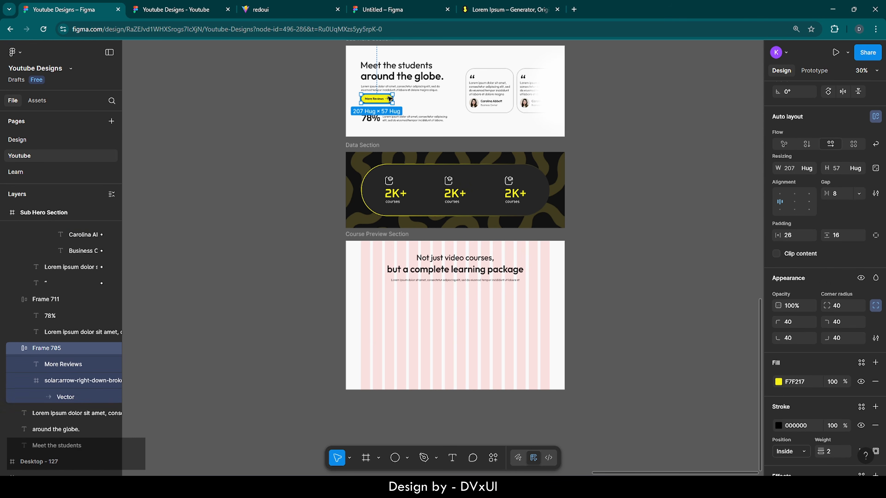
key("ctrl+c")
scroll(480, 317, "up", 5)
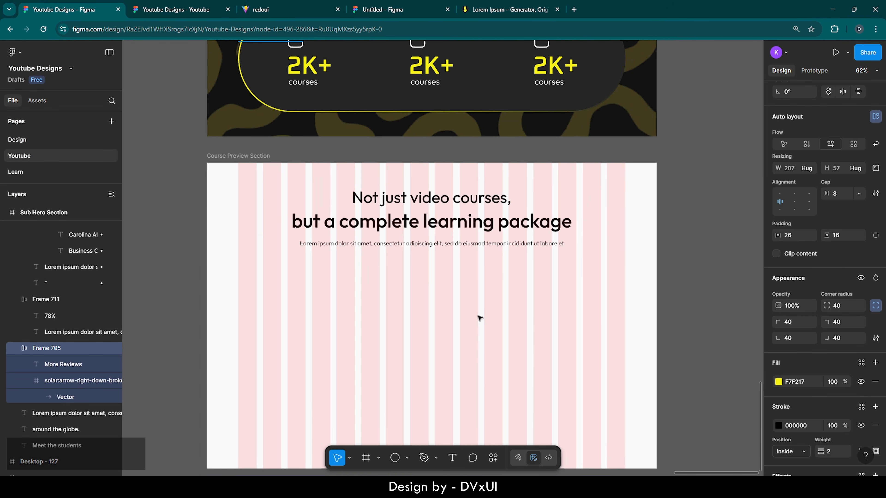
scroll(480, 317, "down", 2)
left_click(251, 156)
key("ctrl+v")
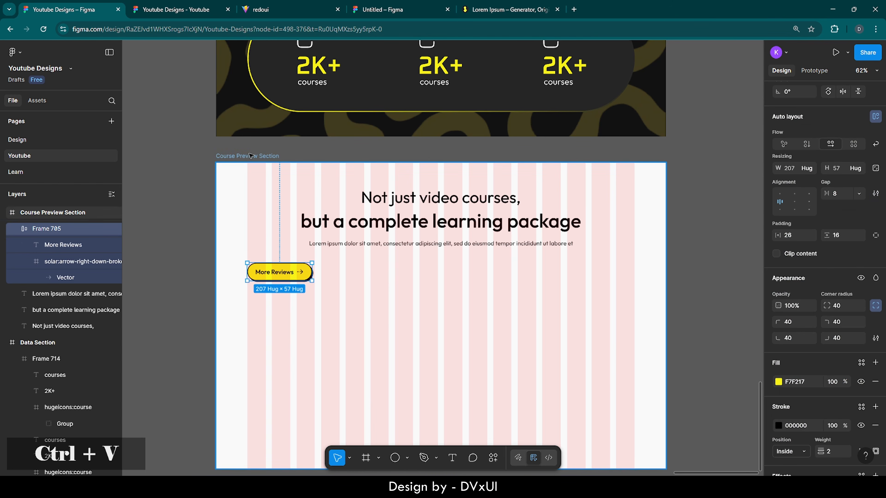
- Centre the pasted button horizontally and nudge it up under the subtitle
scroll(793, 119, "up", 3)
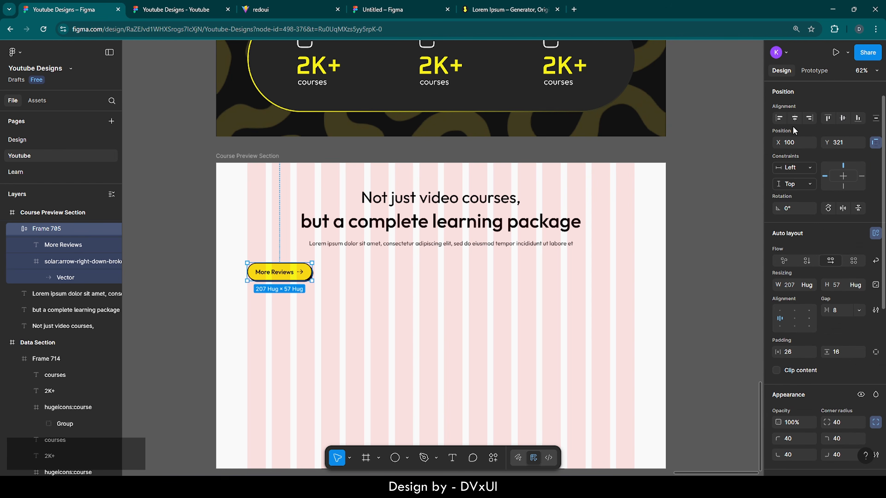
left_click(794, 118)
key("Up")
key("Up")
key("Up")
key("Up")
key("Up")
key("Up")
key("Up")
key("Up")
key("Up")
key("Up")
key("Up")
key("Up")
key("Up")
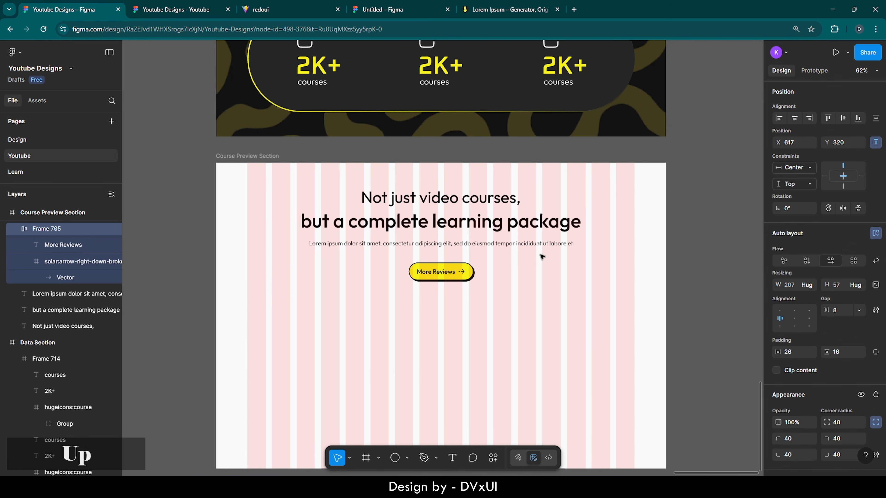
key("Up")
key("Up")
key("Up")
key("Up")
key("Up")
key("Up")
key("Up")
key("Up")
key("Up")
key("Up")
key("Up")
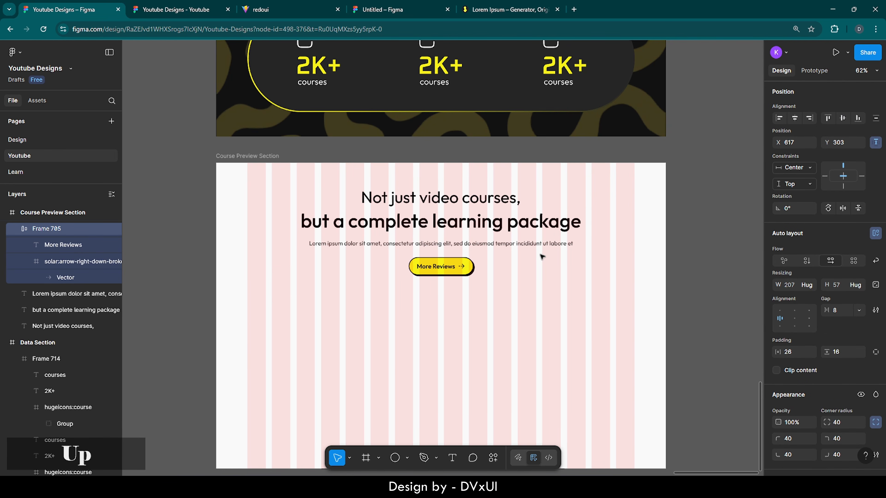
key("Down")
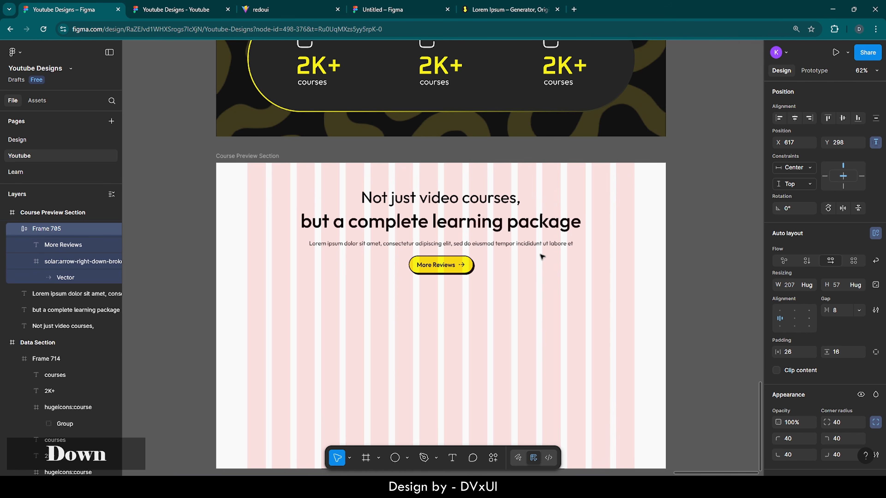
- Change the button label to 'Enroll Now' and re-centre the button in the section
double_click(450, 265)
scroll(450, 267, "up", 5)
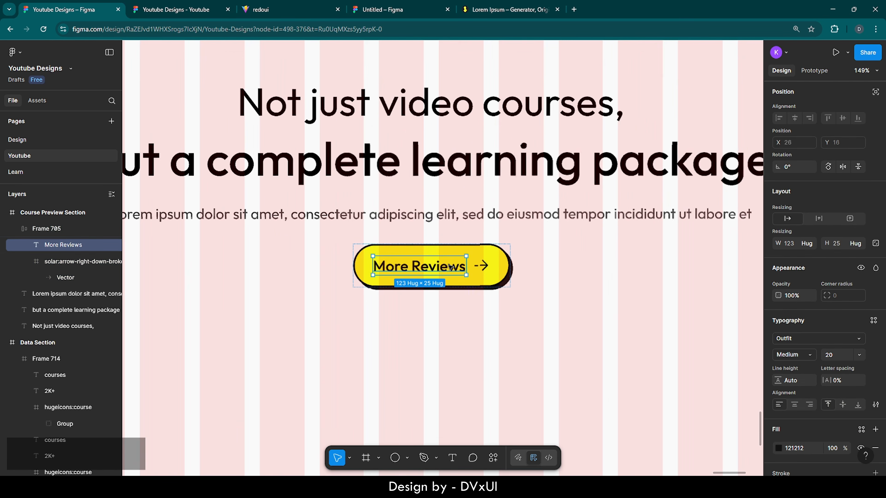
key("Return")
key("BackSpace")
type("Enroll Now")
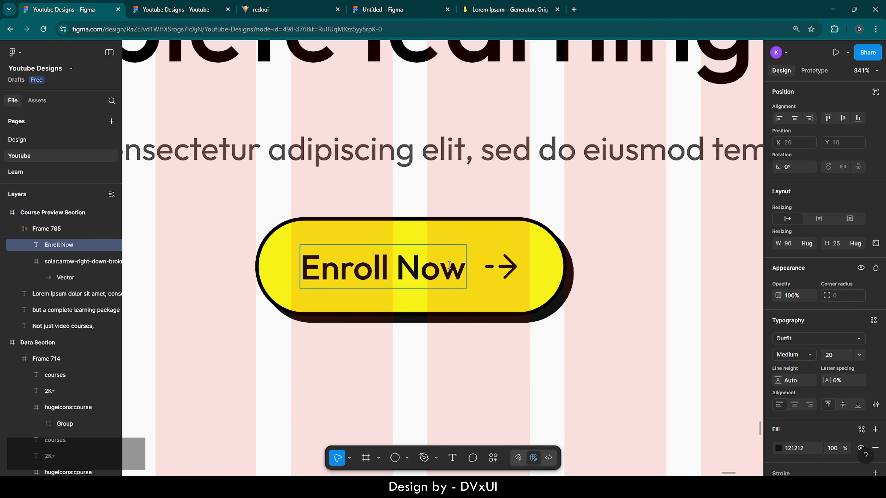
key("Escape")
key("Escape")
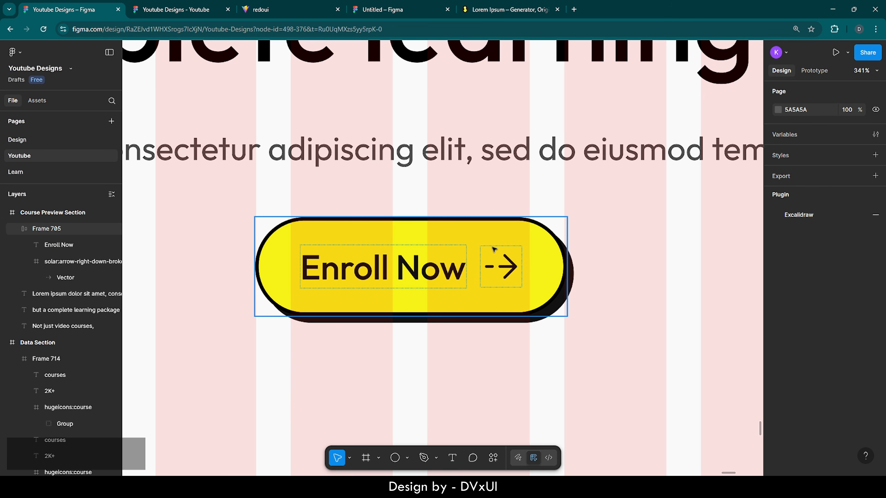
left_click(494, 249)
scroll(494, 248, "down", 5)
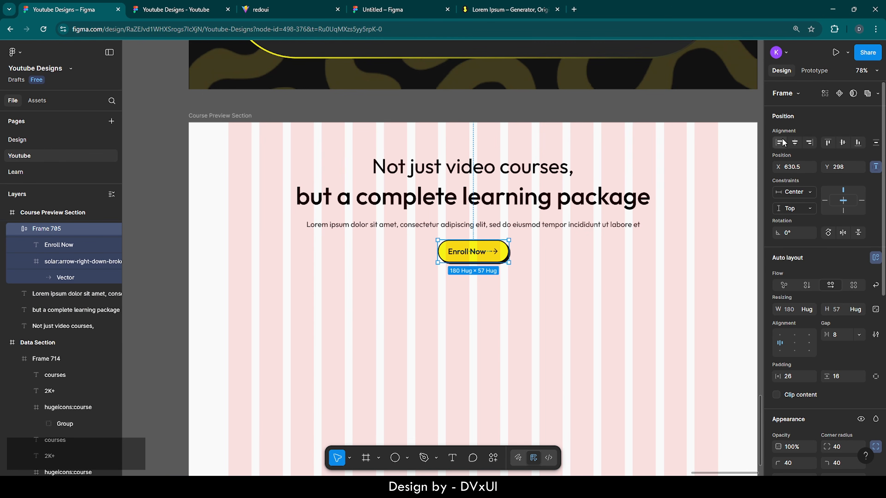
left_click(794, 143)
- Add a new frame in the section and give it a dark red AF1E1E fill
left_click(352, 307)
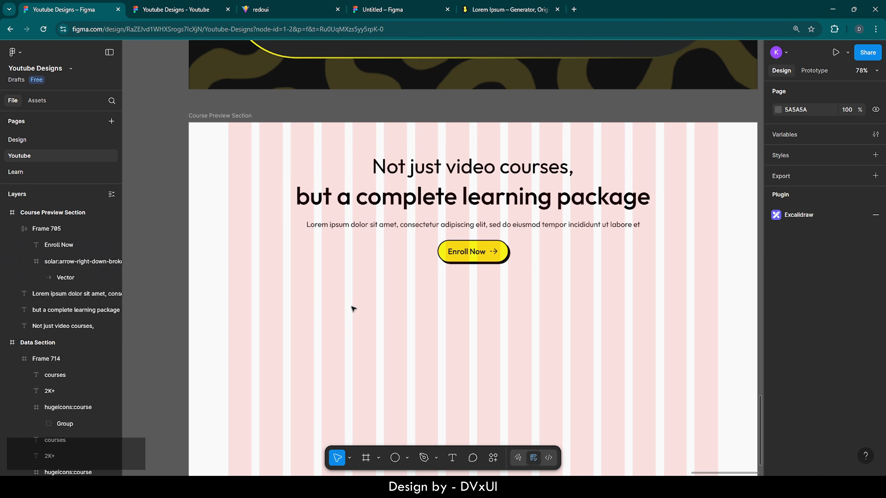
scroll(351, 307, "right", 1)
scroll(351, 307, "down", 4)
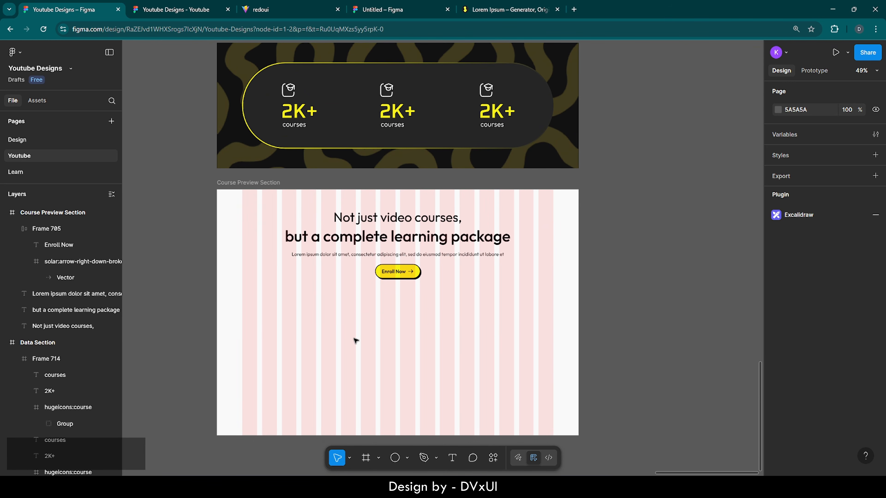
scroll(355, 340, "down", 1)
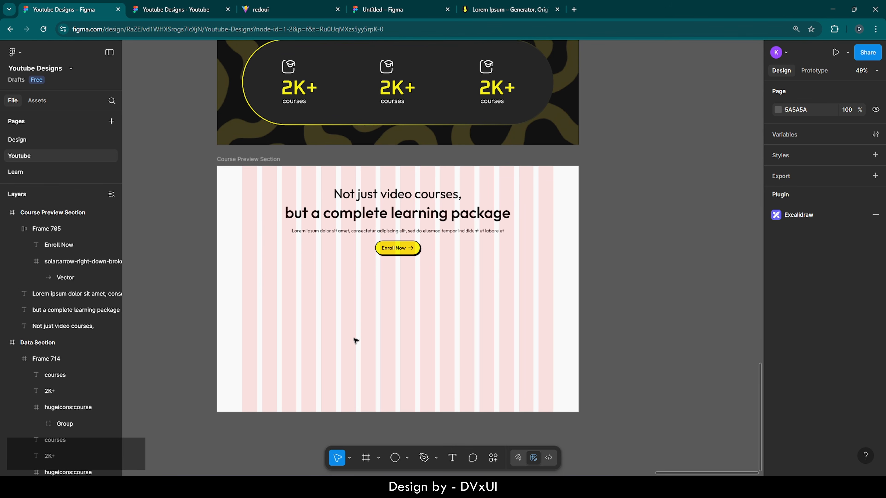
key("f")
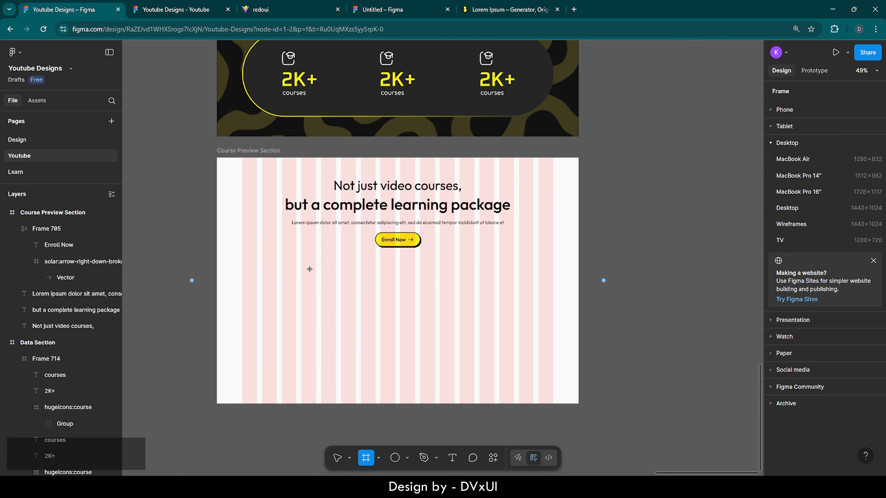
left_click(310, 269)
scroll(848, 400, "down", 3)
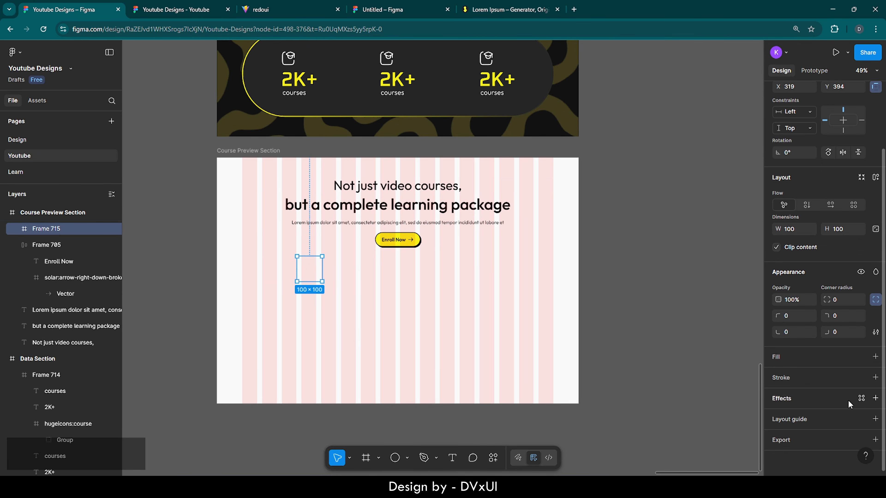
left_click(777, 356)
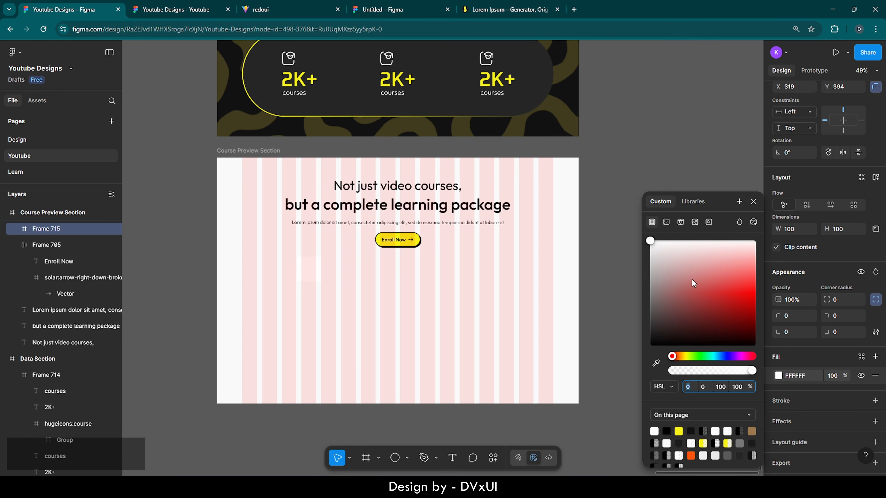
left_click_drag(692, 279, 725, 304)
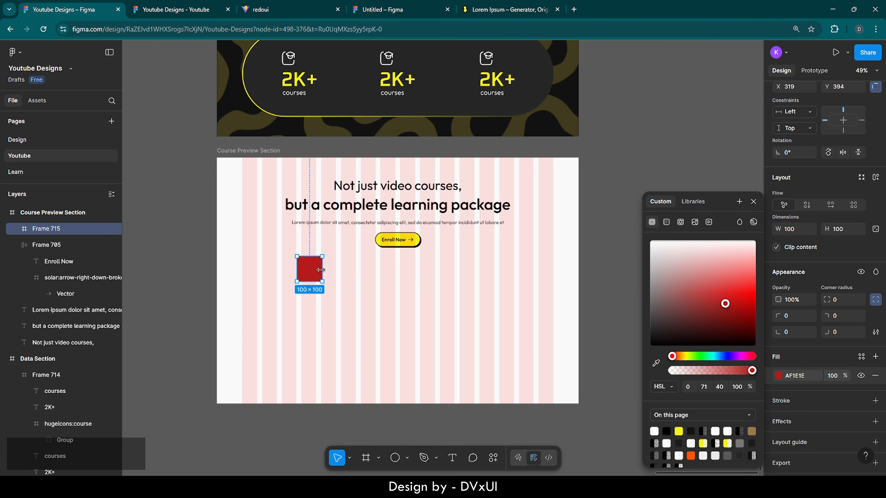
- Move the red frame lower and resize it to 1240 wide by 506 high
left_click_drag(316, 272, 321, 282)
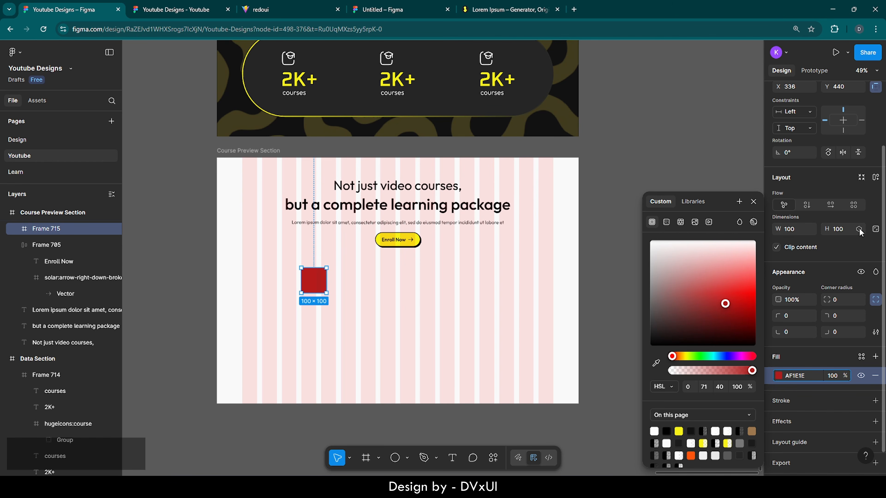
left_click(800, 228)
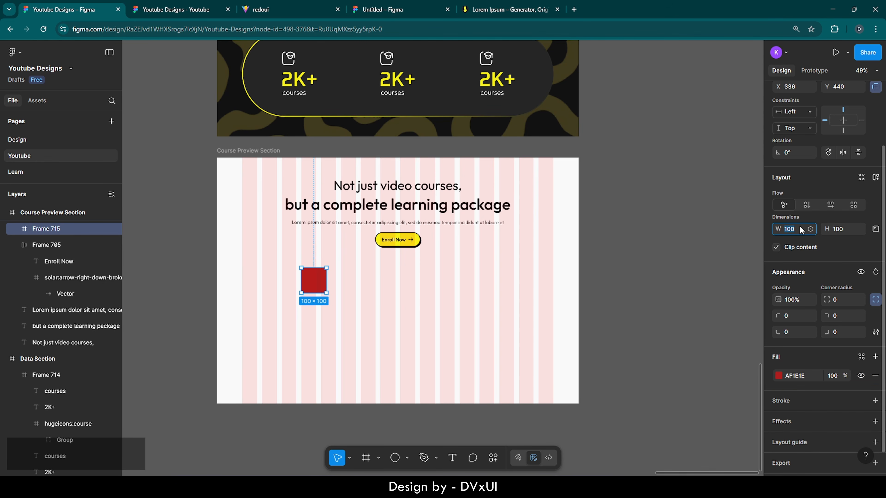
type("1240")
key("Return")
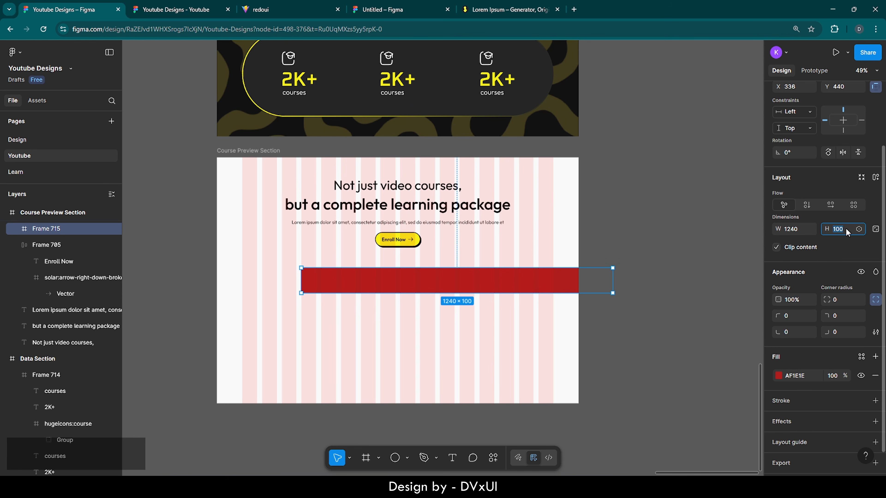
key("BackSpace")
type("506")
key("Return")
- Centre the red frame below the button and round its corners to 350 for a pill shape
scroll(836, 140, "up", 3)
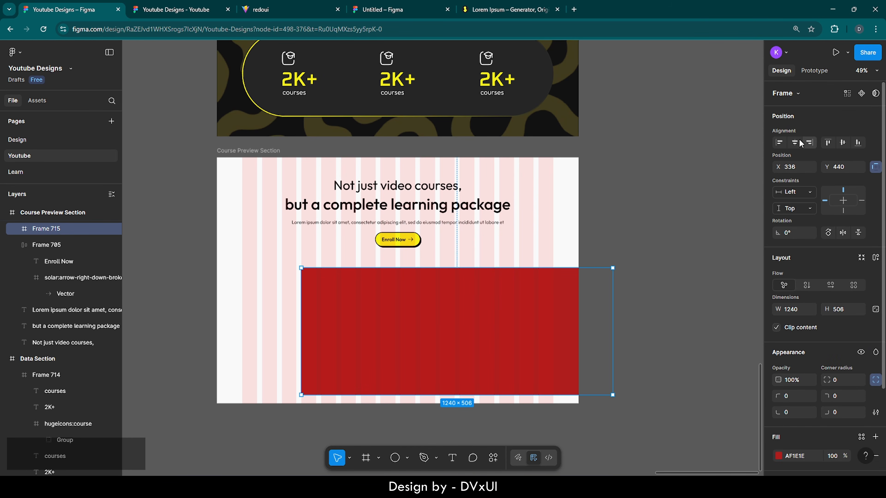
left_click(794, 143)
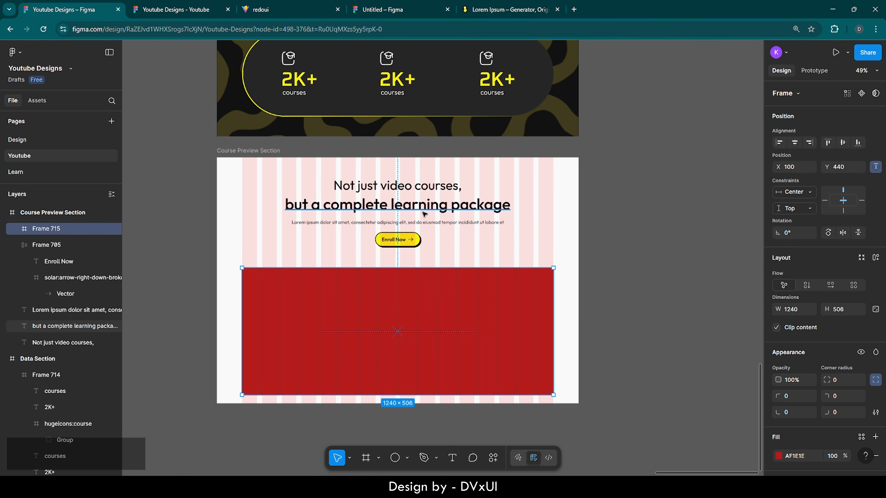
scroll(424, 214, "down", 2)
key("shift+Up")
key("shift+Up")
key("shift+Up")
key("shift+Up")
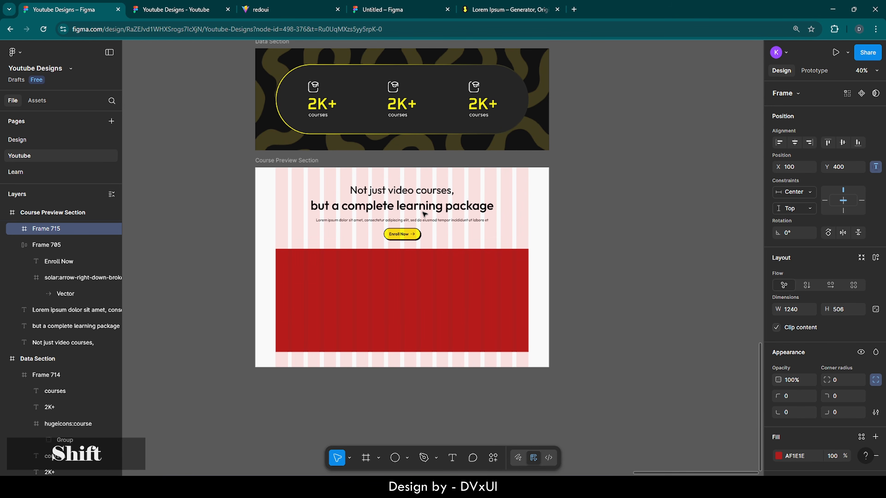
key("Down")
key("Down")
key("Down")
key("Up")
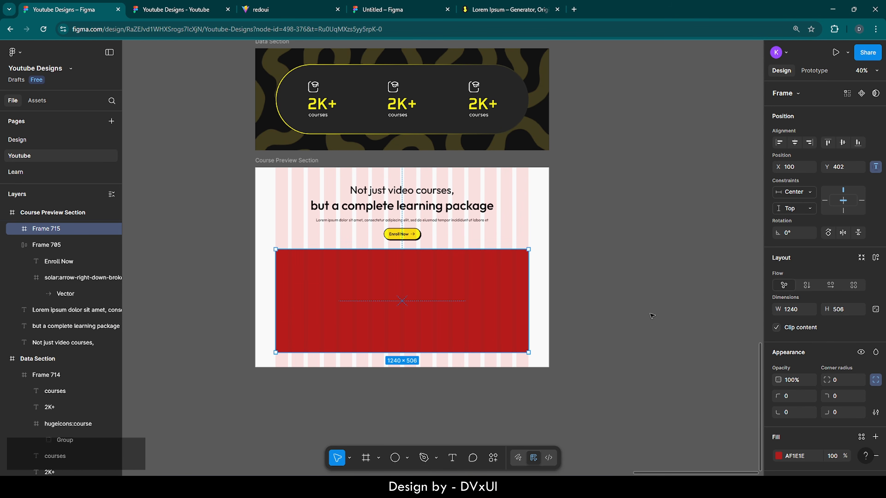
left_click(835, 380)
key("shift+Up")
key("shift+Up")
key("shift+Up")
key("shift+Up")
key("shift+Up")
key("shift+Up")
key("shift+Up")
key("shift+Up")
key("shift+Up")
key("shift+Up")
key("shift+Up")
key("shift+Up")
key("shift+Up")
key("shift+Up")
key("shift+Up")
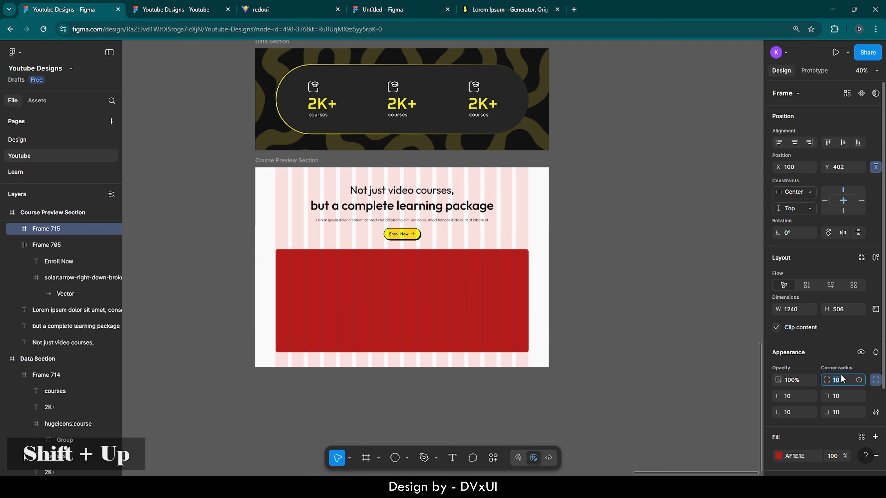
key("shift+Up")
key("shift+Up")
key("shift+Up")
key("shift+Up")
key("shift+Up")
key("shift+Up")
key("shift+Up")
key("shift+Up")
key("shift+Up")
key("shift+Up")
key("shift+Up")
key("shift+Up")
key("shift+Up")
key("shift+Up")
key("shift+Up")
key("shift+Up")
key("shift+Up")
key("shift+Up")
key("shift+Up")
key("shift+Up")
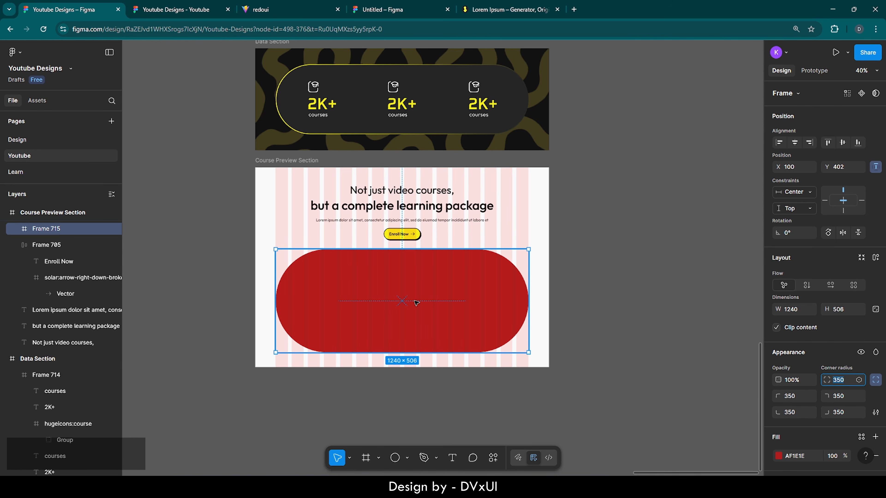
- Copy the man-at-laptop photo from the Resources frame and paste it into the red pill frame
left_click(4, 212)
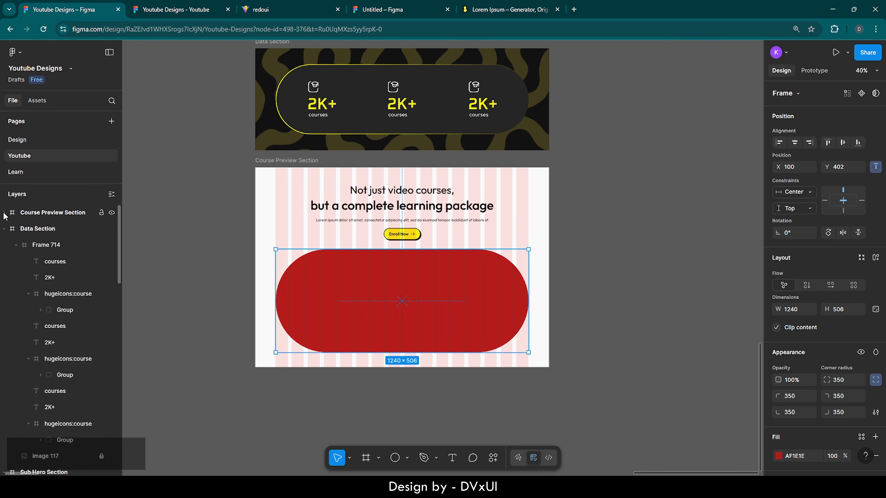
left_click(4, 230)
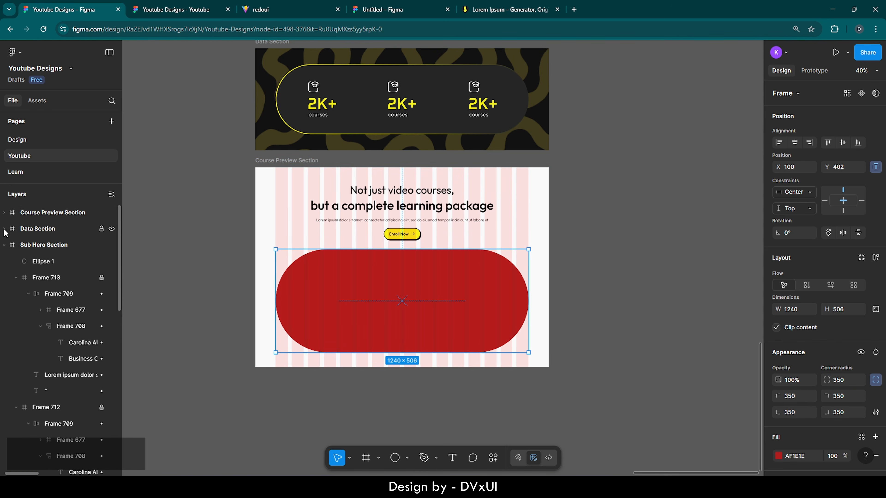
left_click(4, 245)
double_click(13, 277)
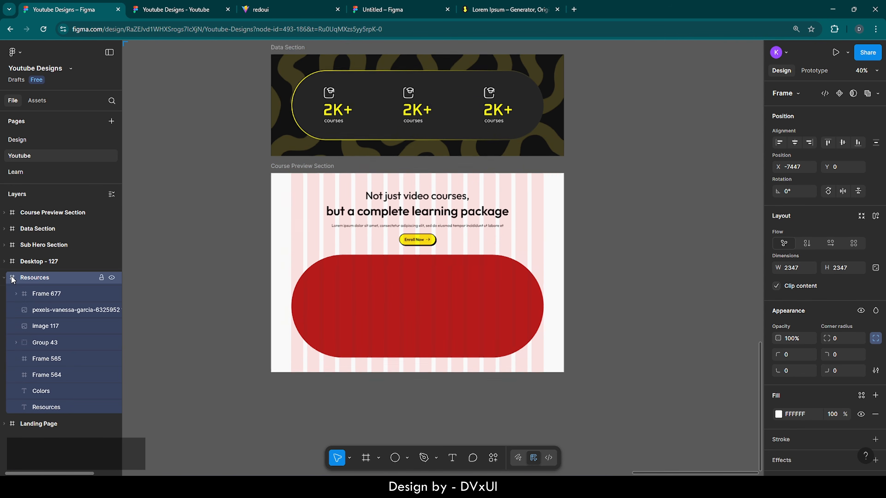
left_click(347, 296)
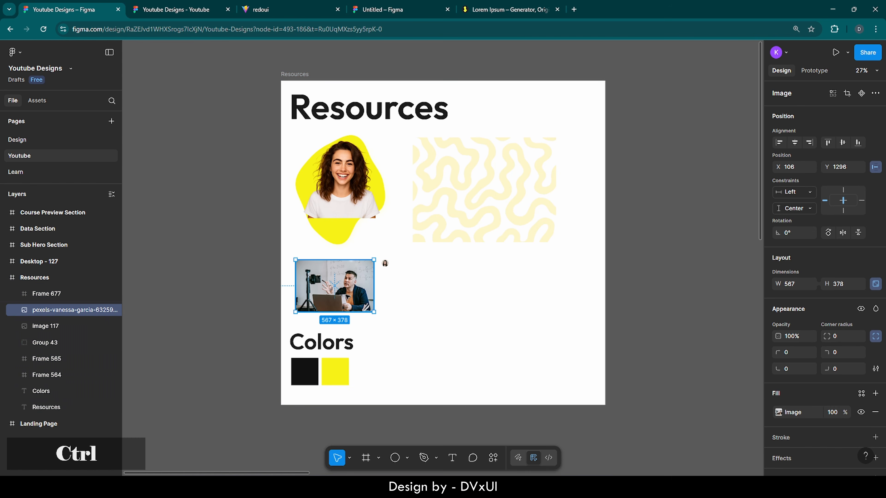
key("ctrl+c")
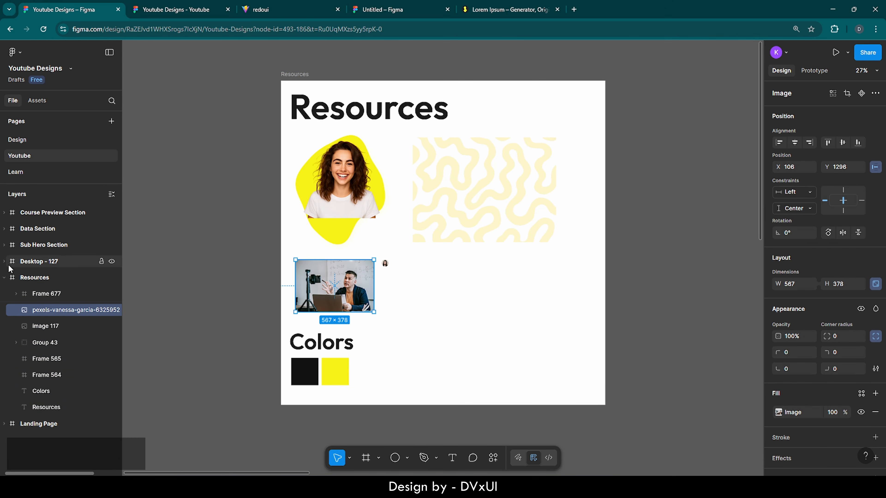
double_click(11, 214)
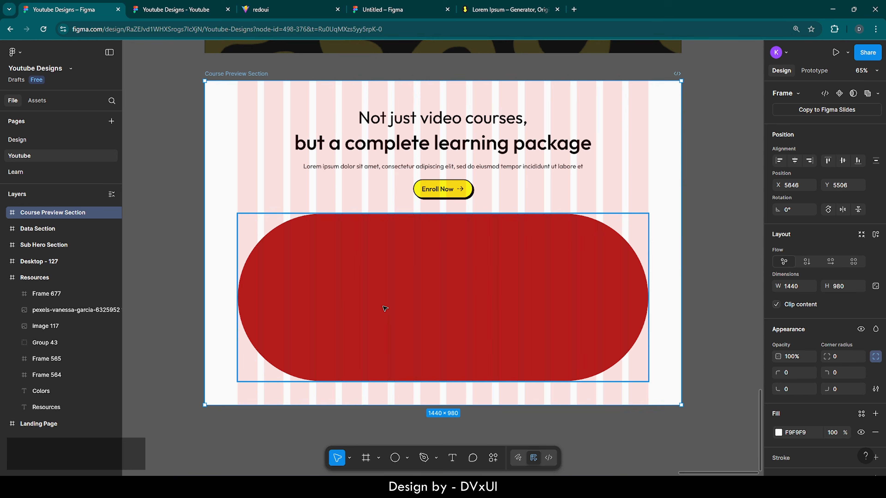
left_click(385, 309, "ctrl")
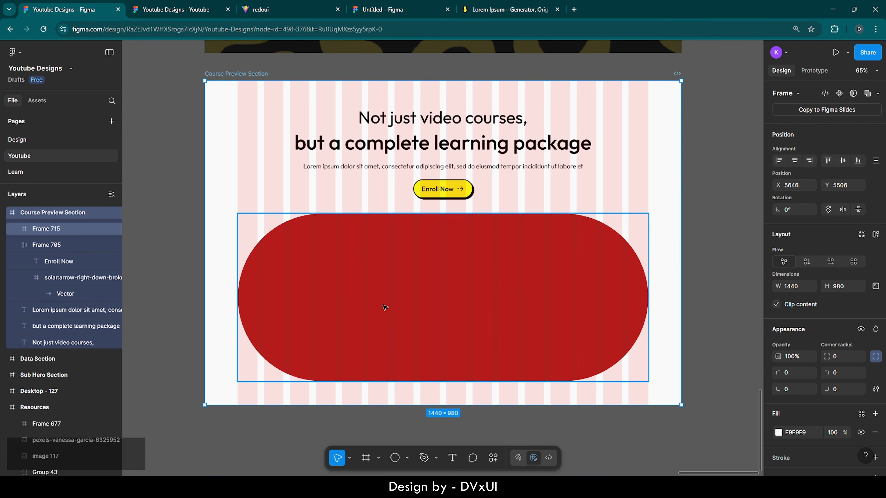
key("ctrl+v")
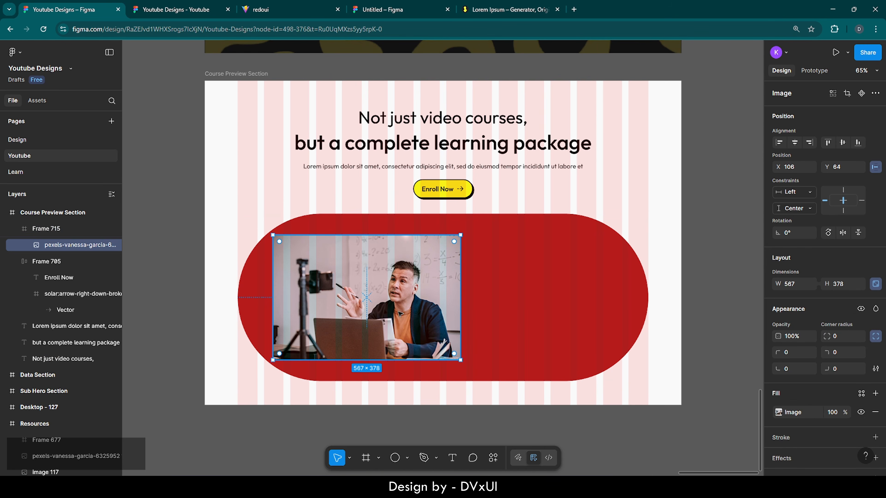
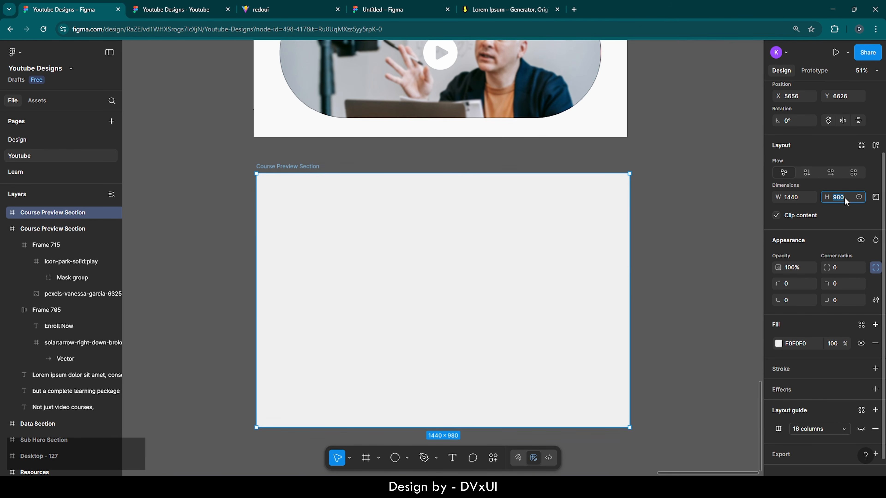
- Set the frame height to 800 and rename it 'Popular Course'
type("800")
key("Return")
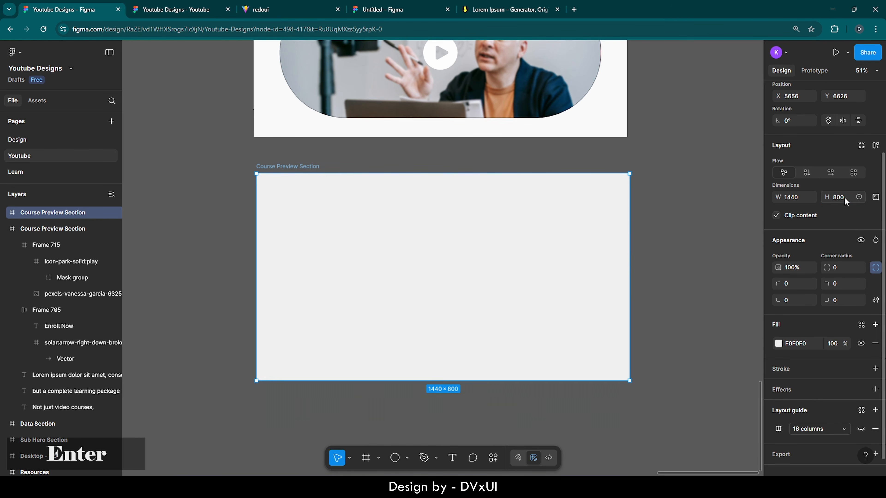
double_click(293, 167)
type("Po")
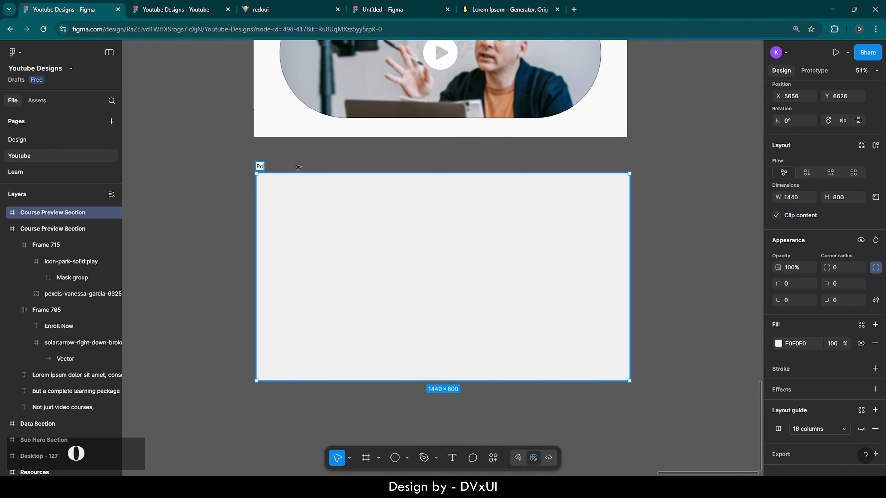
type("pular Cours")
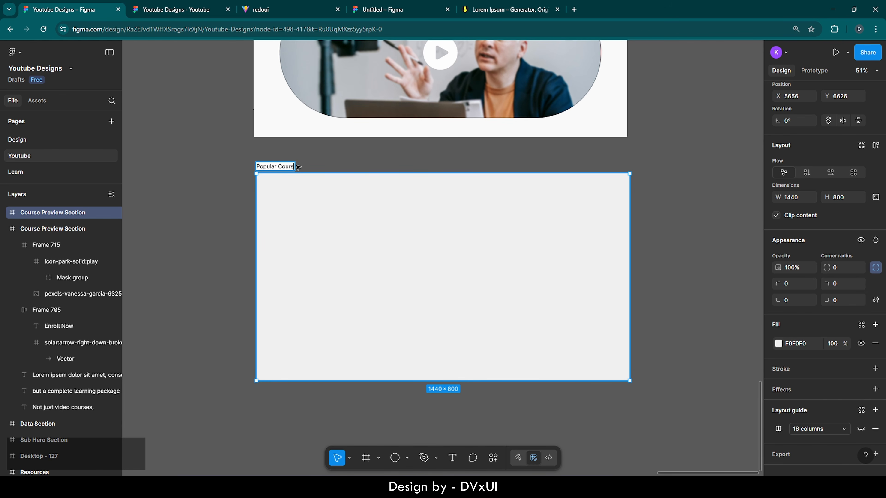
type("e")
left_click(384, 152)
- Make the frame's 16-column layout guide visible
left_click(278, 168)
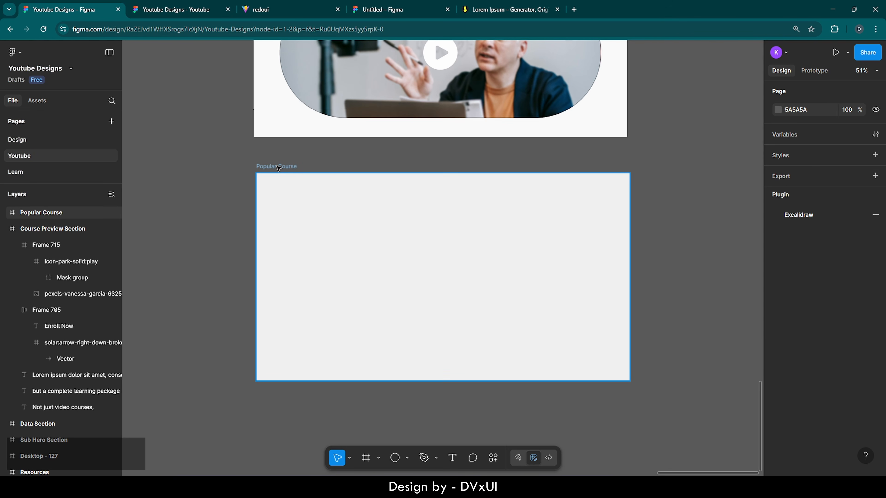
scroll(820, 349, "down", 3)
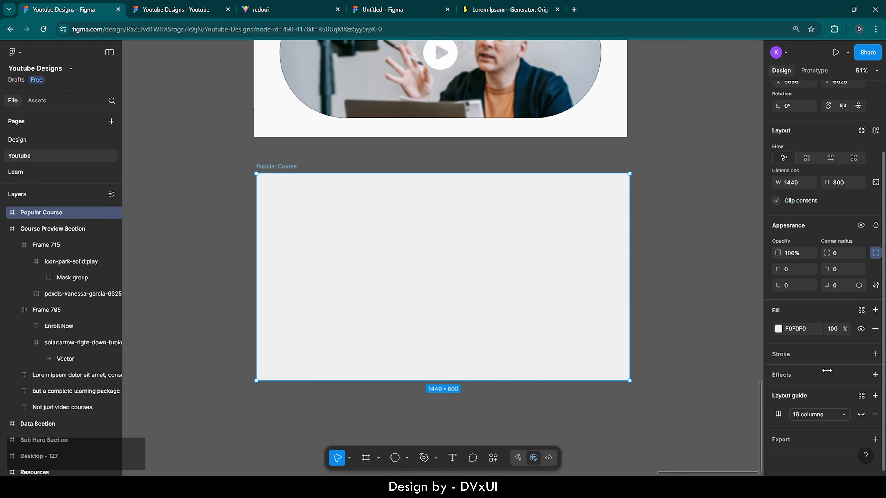
left_click(860, 415)
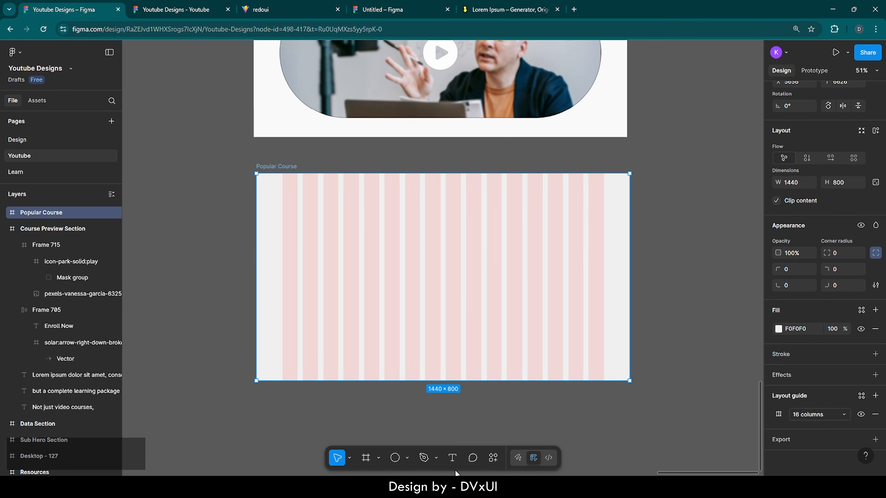
left_click(453, 458)
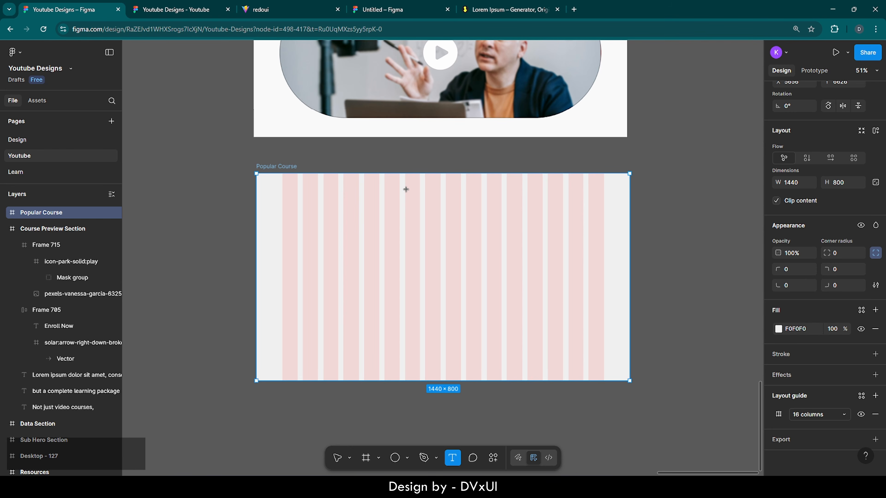
- Add a 'Popular Courses' heading in the frame and centre it horizontally
scroll(405, 189, "up", 5)
left_click(386, 221)
scroll(387, 222, "right", 2)
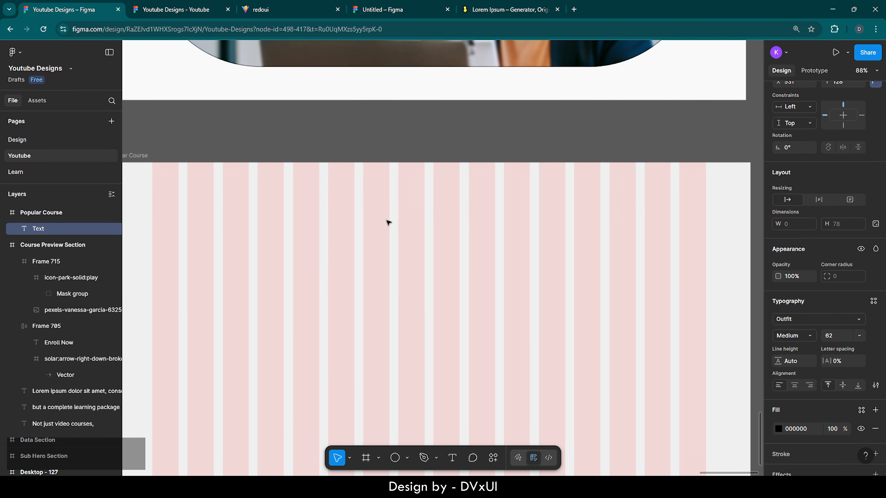
type("Popular")
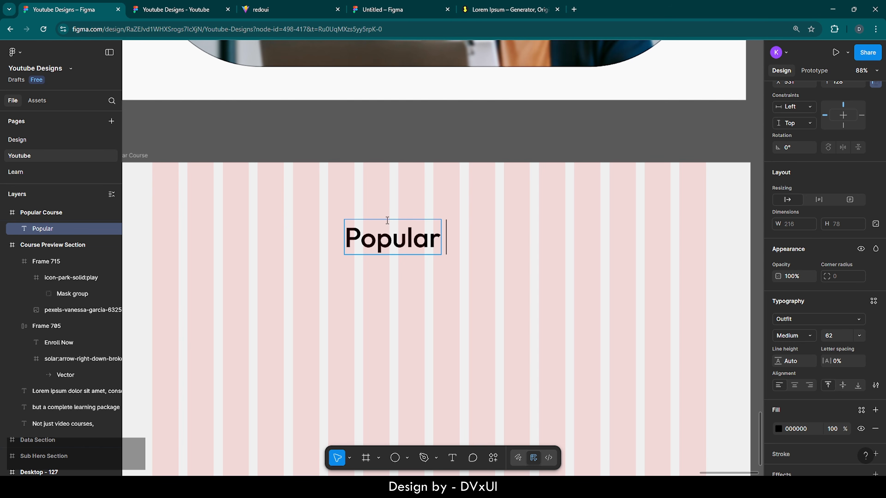
type(" Courses")
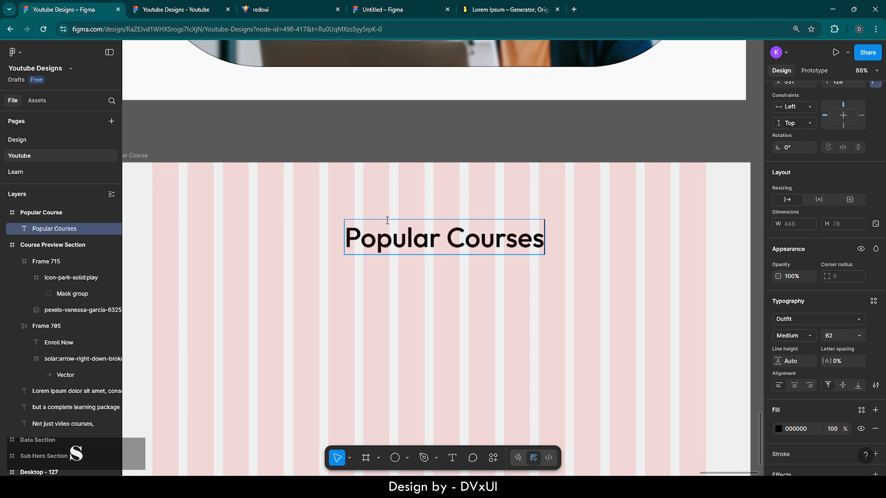
key("Escape")
scroll(384, 291, "down", 2)
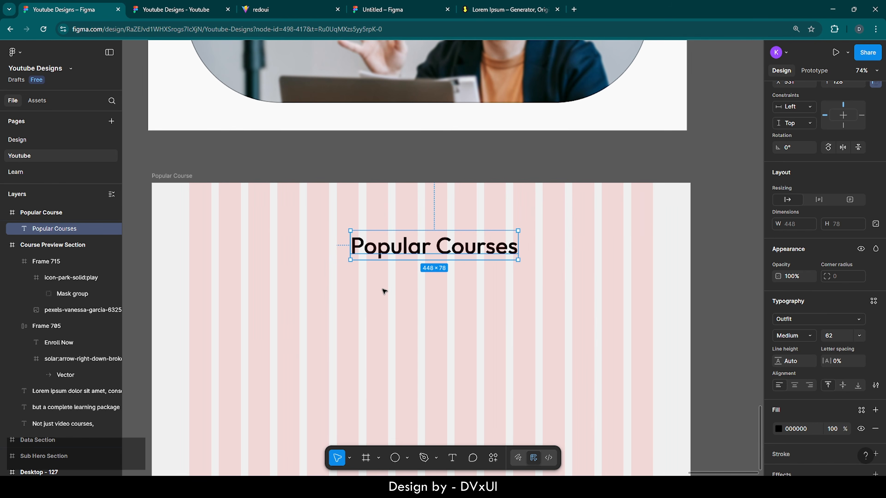
scroll(774, 119, "up", 3)
left_click(794, 142)
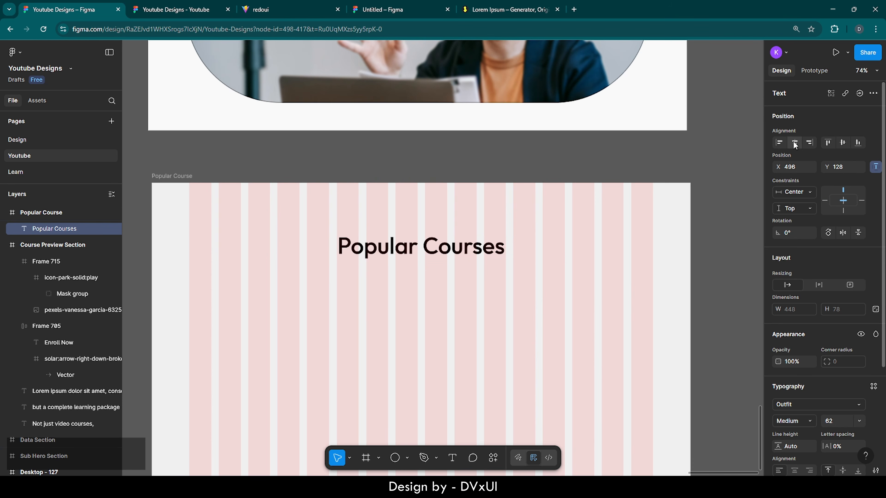
- Enlarge the heading to font size 72 and re-centre it horizontally
scroll(816, 308, "down", 3)
left_click(836, 309)
type("72")
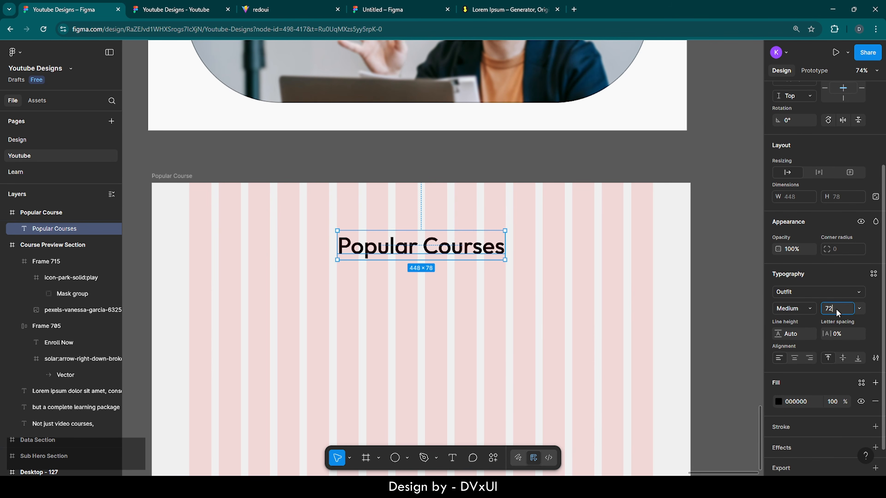
key("Return")
scroll(823, 149, "up", 3)
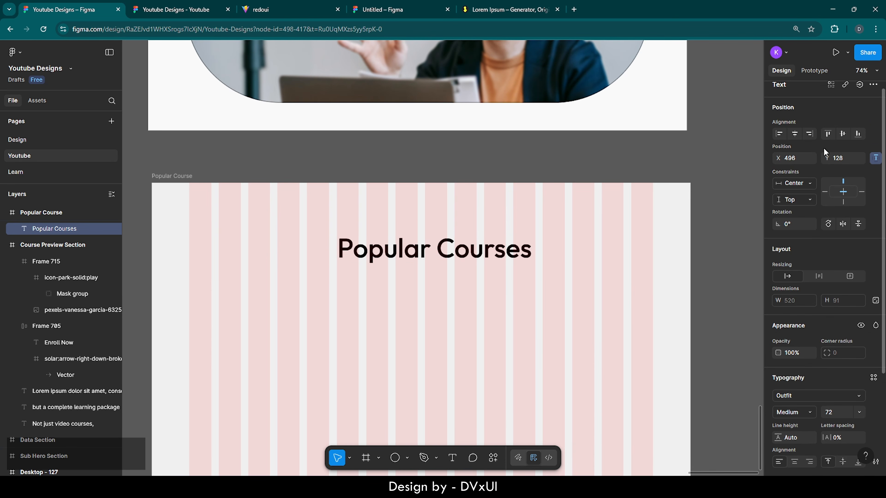
left_click(795, 134)
scroll(787, 328, "down", 3)
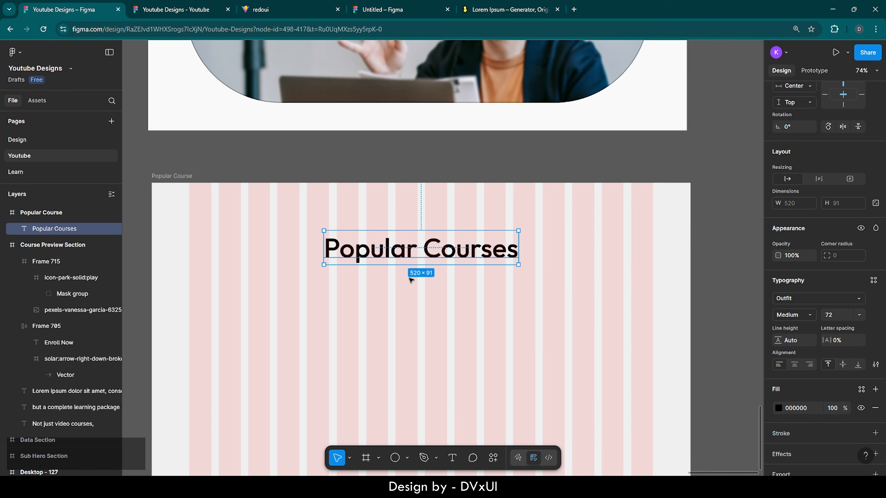
scroll(411, 279, "down", 2, "ctrl")
scroll(411, 279, "up", 4)
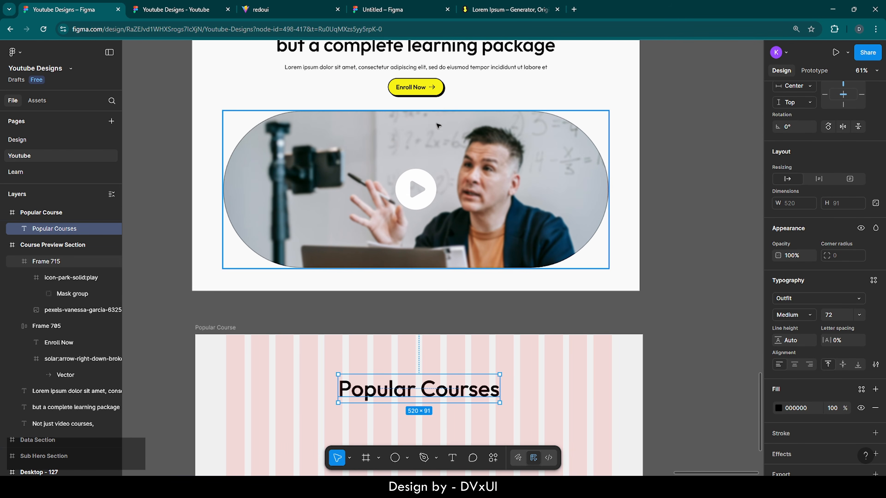
- Copy the hero's lorem ipsum subtitle into the Popular Course frame and centre it
left_click(448, 67)
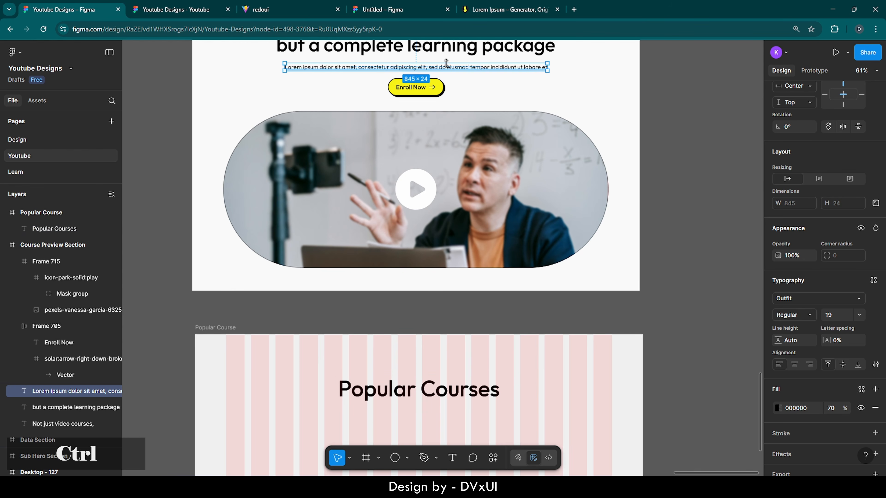
key("ctrl+c")
scroll(443, 326, "down", 4)
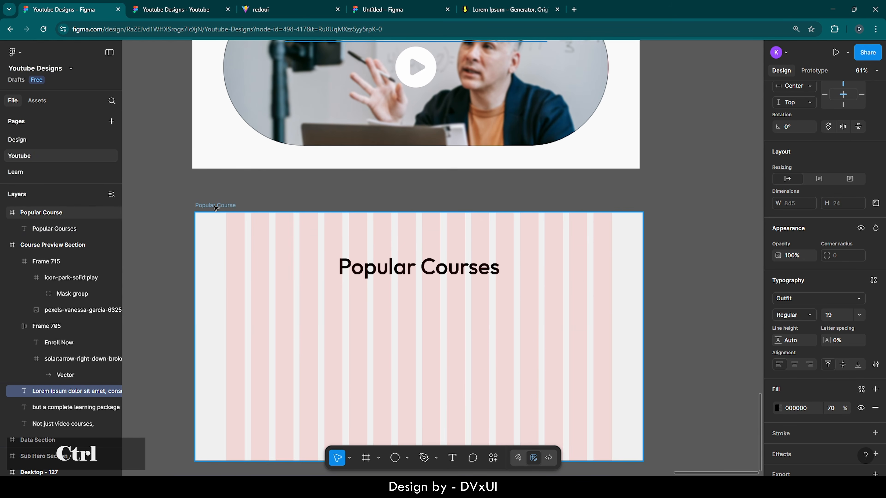
key("ctrl+v")
key("alt+h")
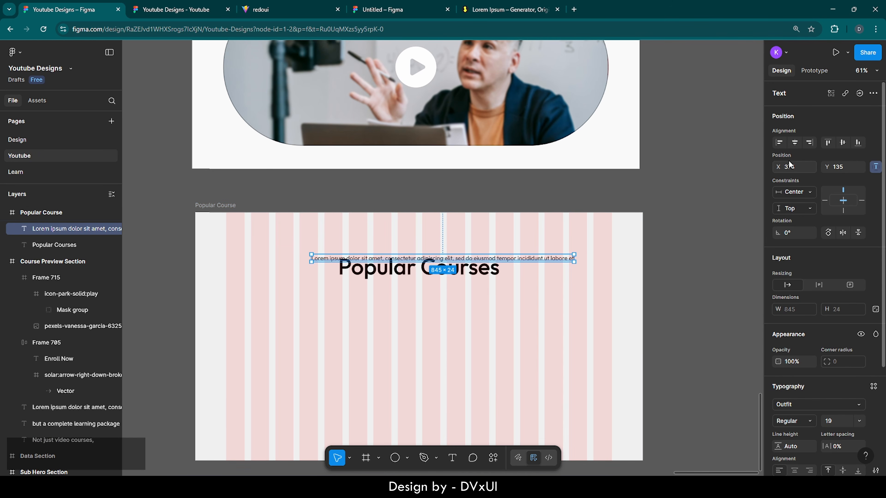
- Place the heading above the subtitle and nudge both texts down into position
left_click(434, 272)
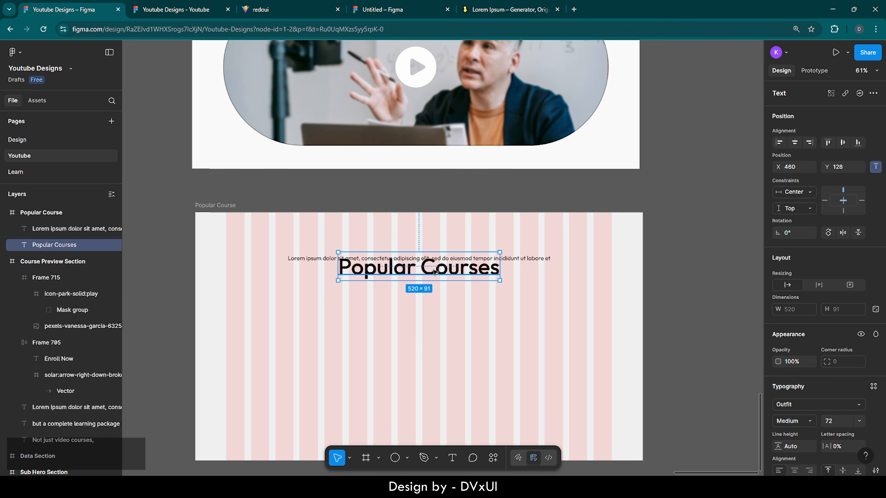
key("shift+Up")
key("shift+Up")
key("shift+Up")
key("shift+Up")
key("shift+Up")
key("shift+Up")
key("shift+Up")
key("shift+Up")
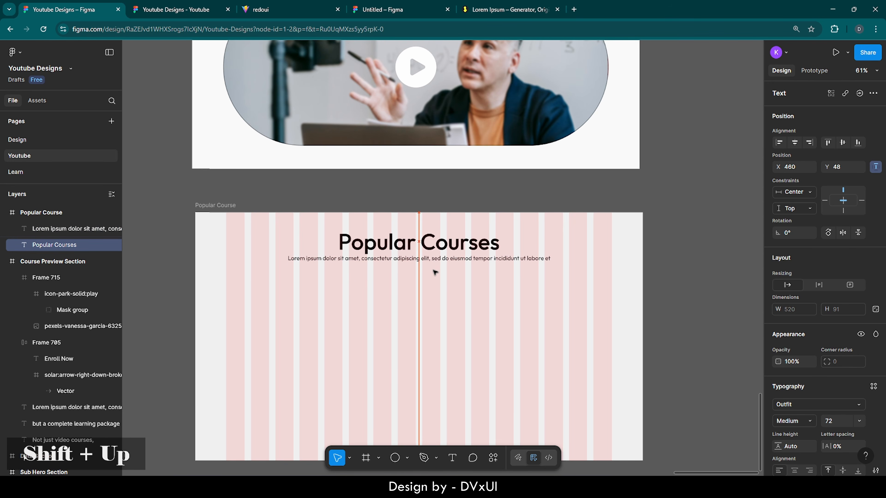
left_click(524, 258)
key("shift+Down")
key("shift+Down")
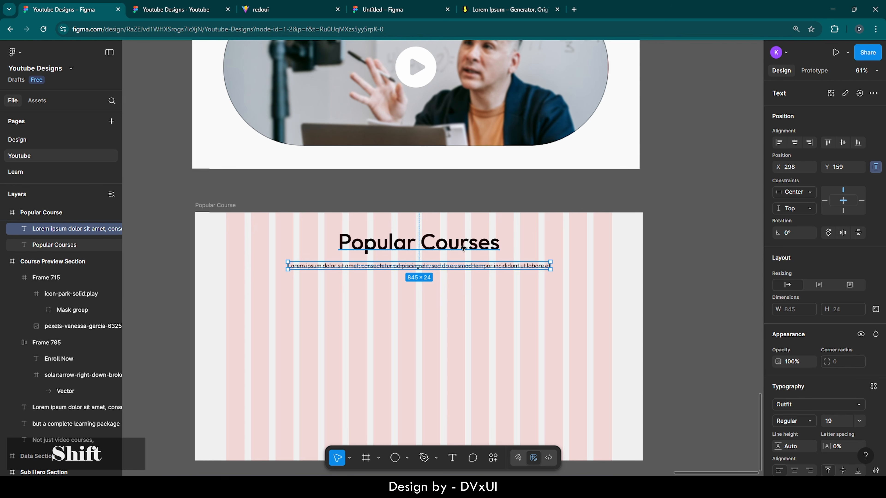
left_click(470, 249, "shift")
key("alt")
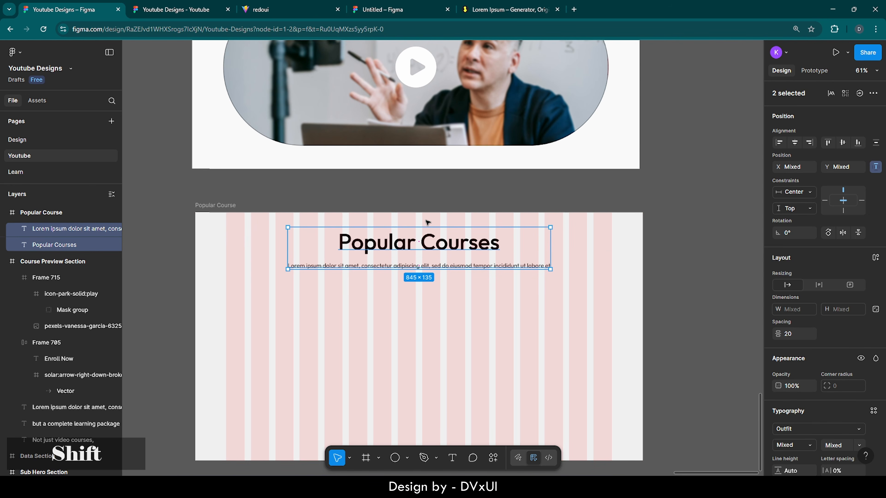
key("shift+Down")
key("shift+Down")
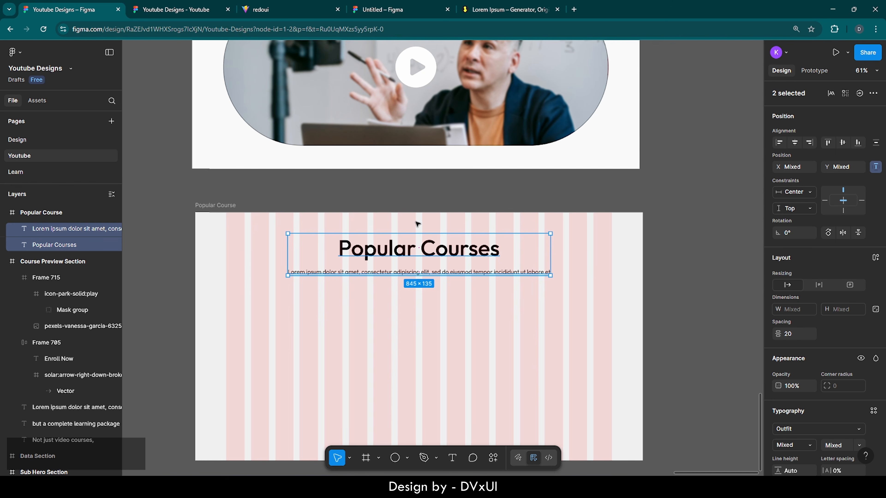
key("alt")
key("Down")
key("Down")
key("Down")
key("alt")
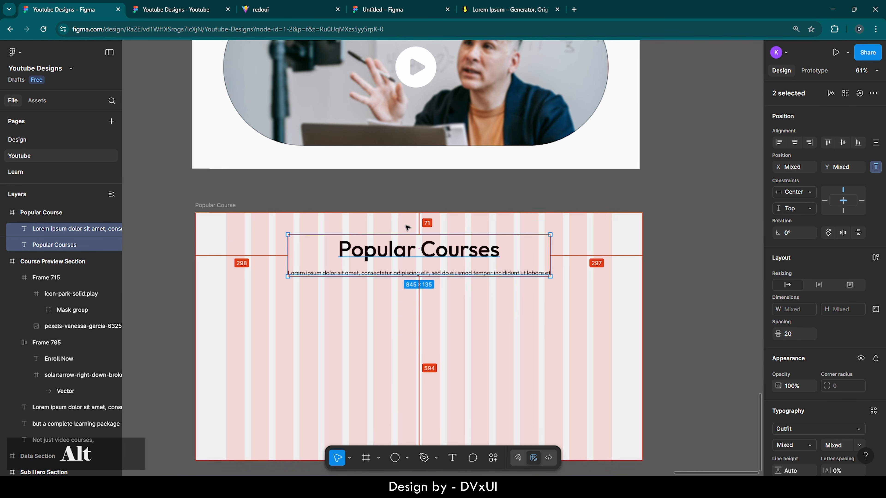
key("Up")
key("alt")
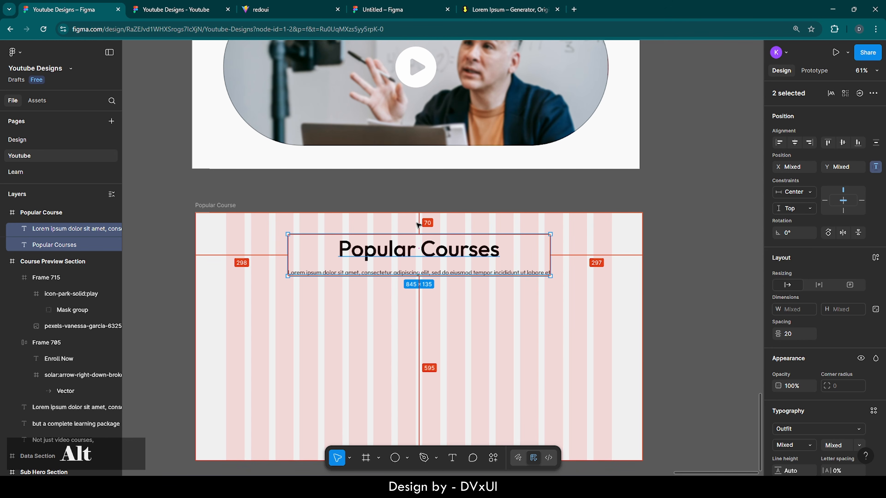
left_click(409, 299)
- Nudge the subtitle up 10 px toward the heading
scroll(409, 299, "up", 3)
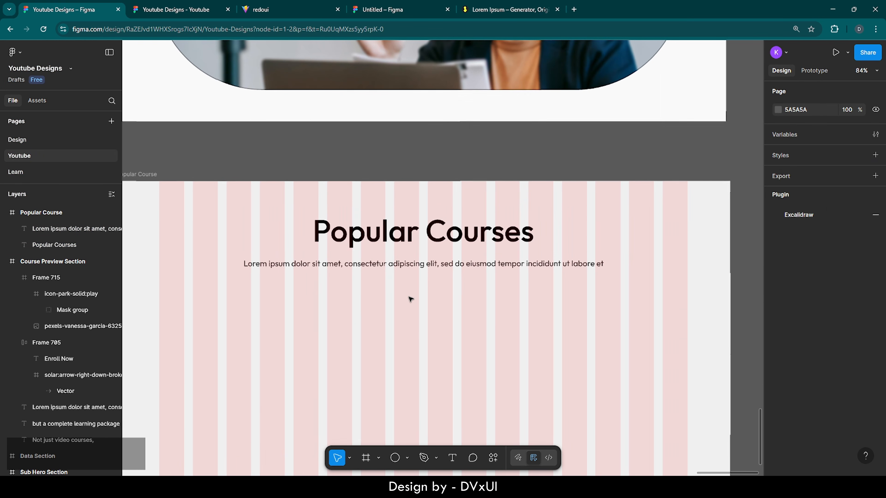
left_click(440, 265)
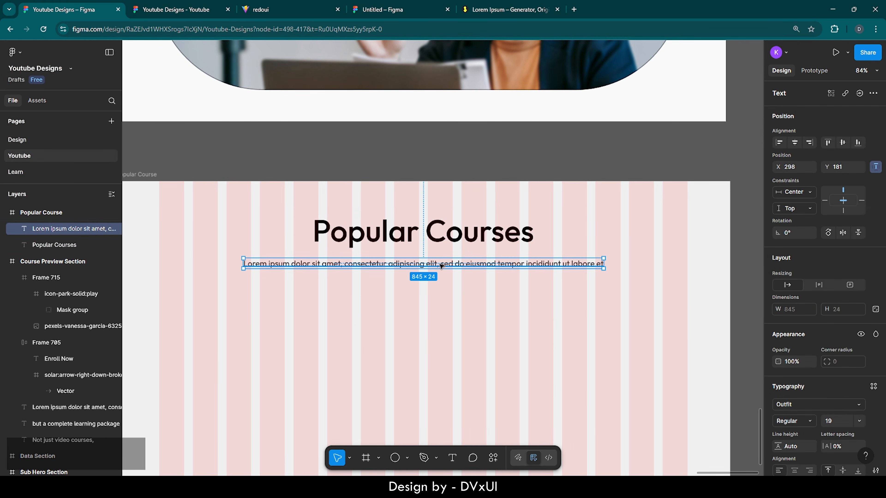
key("shift")
key("shift+Up")
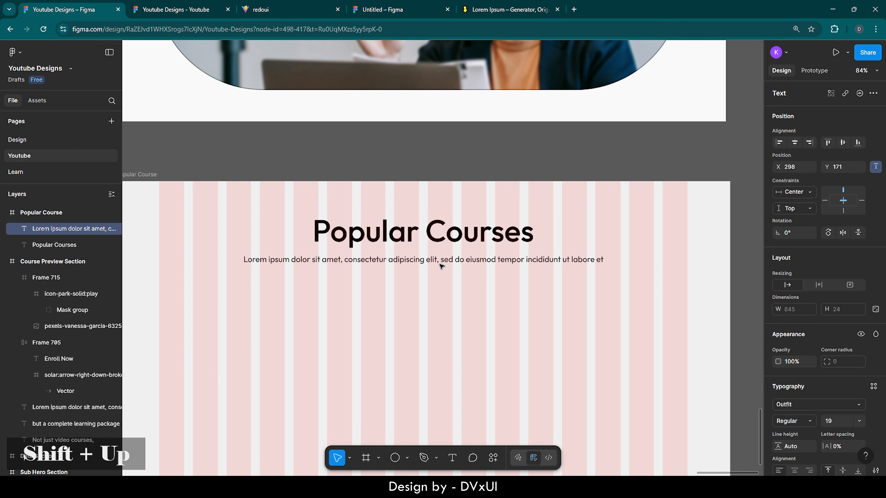
- Trim the subtitle so it ends at 'sed do eiusmod'
double_click(521, 258)
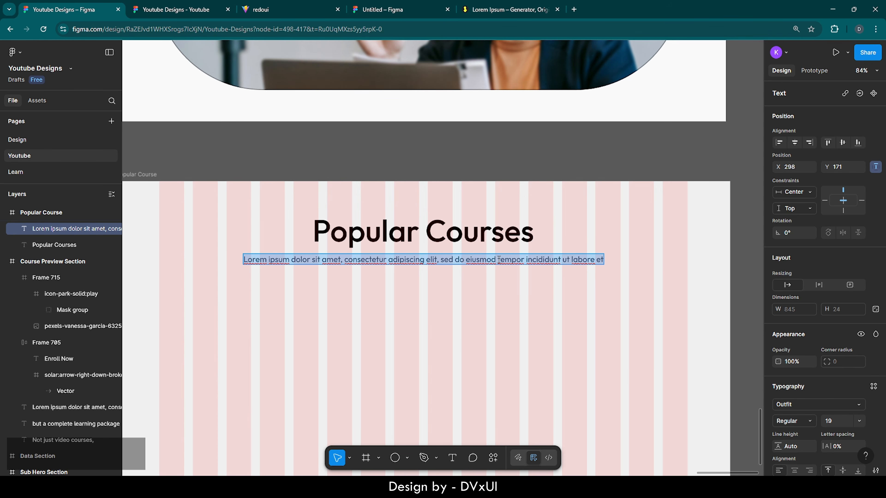
left_click_drag(498, 259, 605, 259)
key("BackSpace")
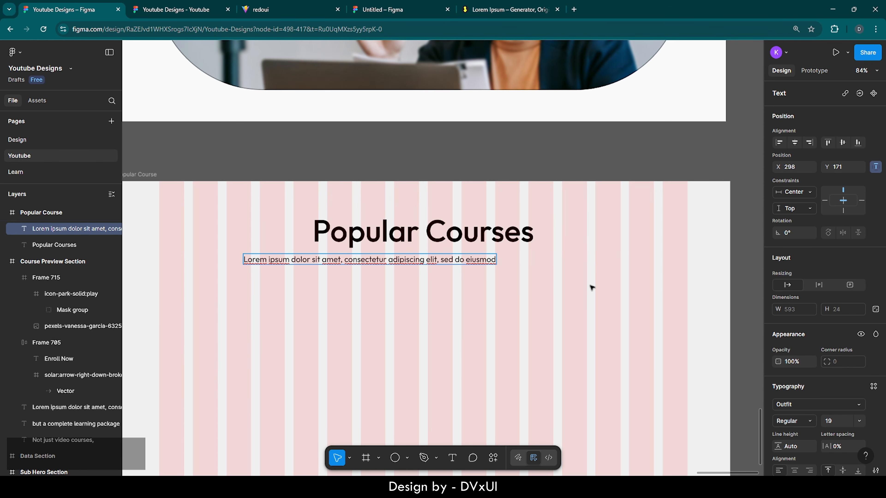
key("Escape")
- Set the subtitle's font size to 22 and centre it under the title
left_click(797, 146)
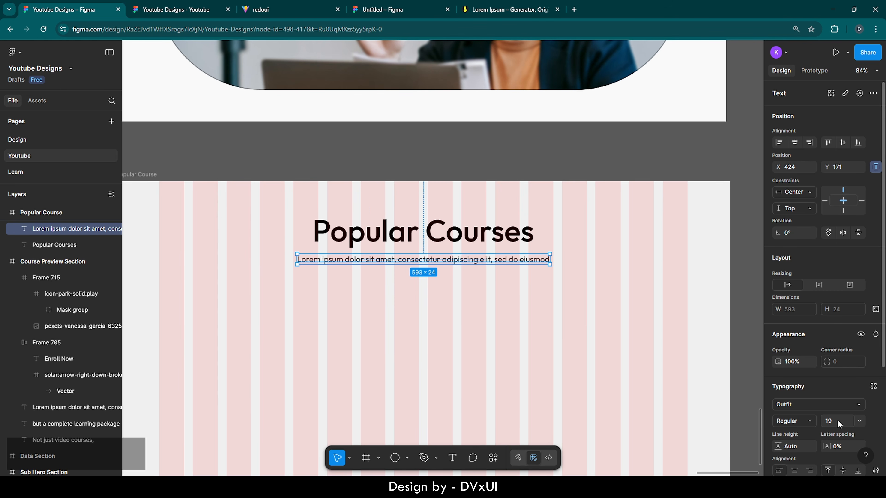
type("21")
key("Return")
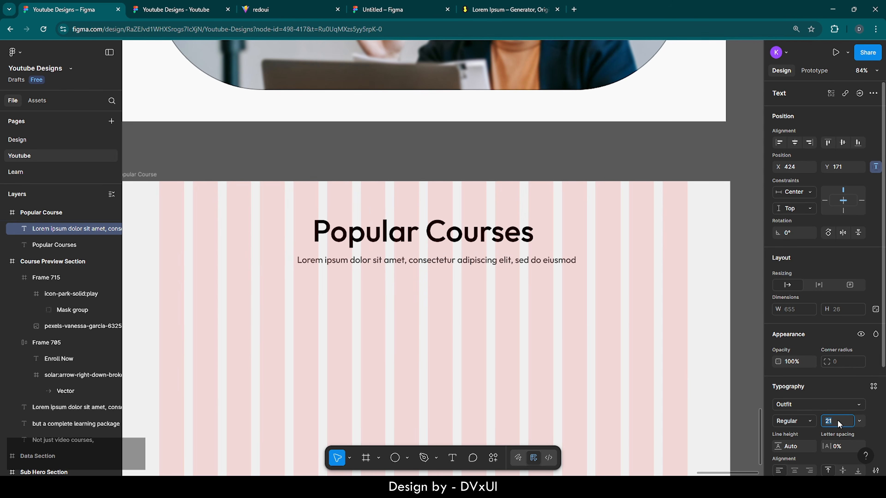
key("Up")
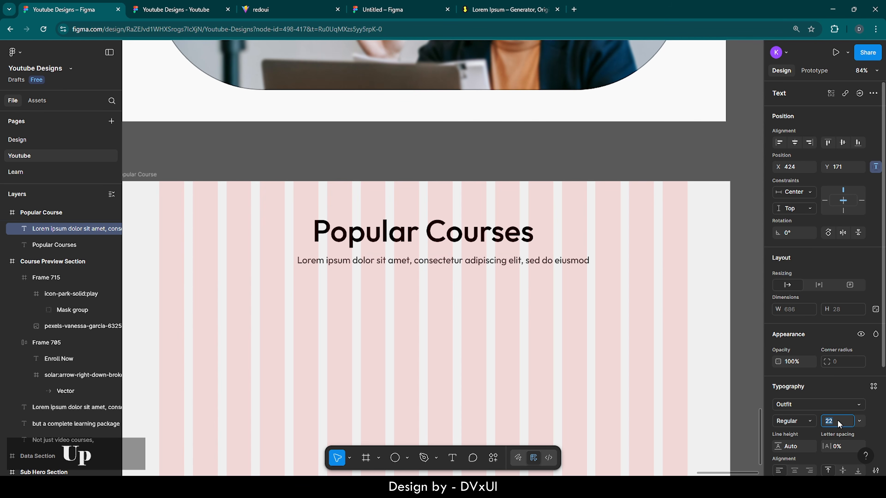
left_click(799, 147)
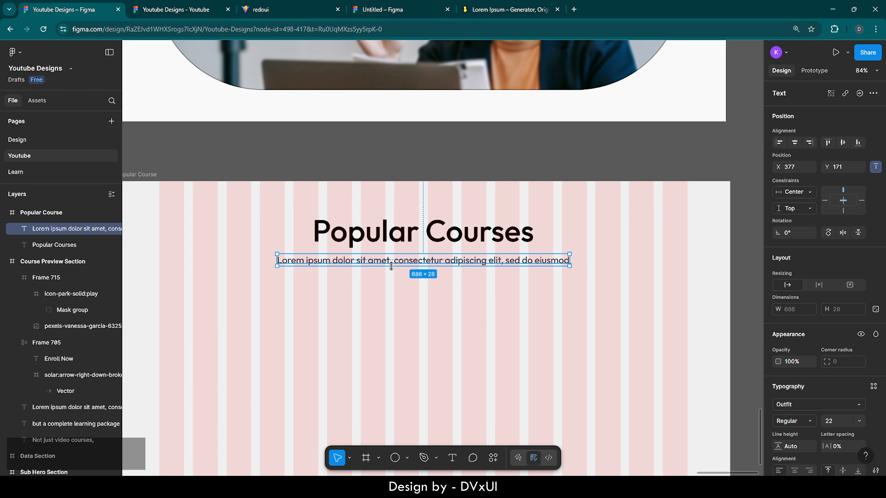
scroll(433, 282, "up", 10)
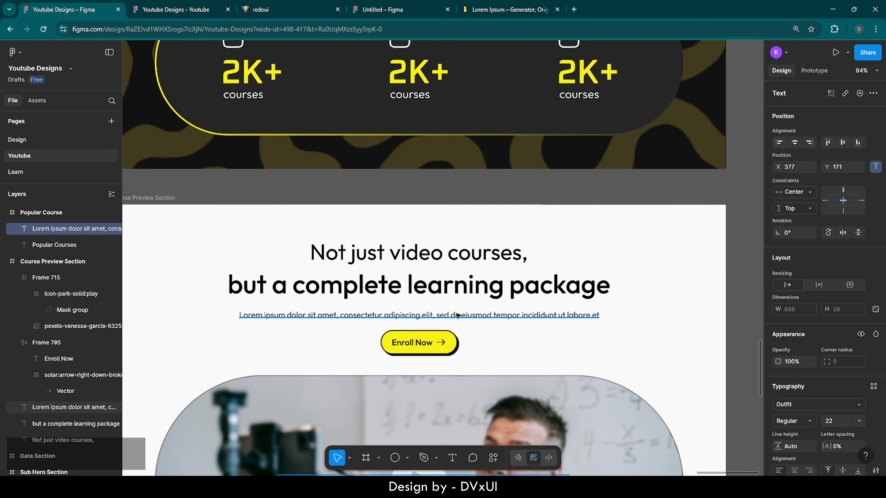
- Enlarge the learning-package subtitle to size 21 and centre it under its heading
left_click(458, 316)
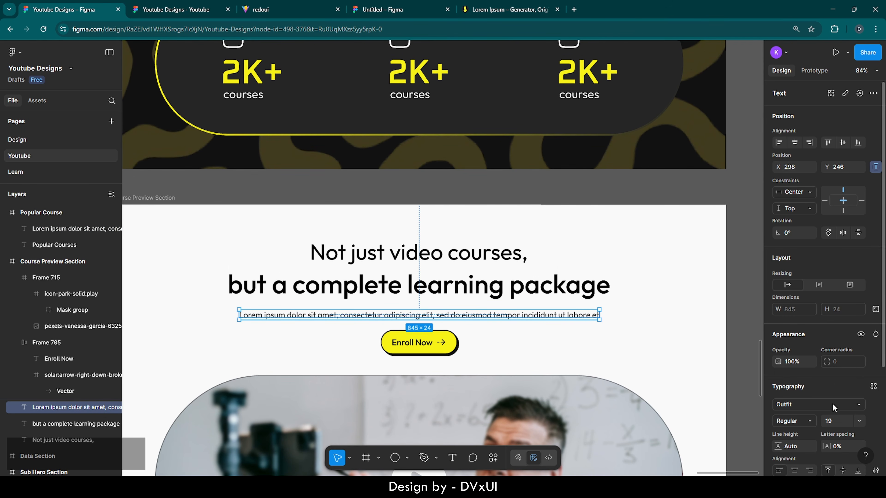
key("Up")
key("Up")
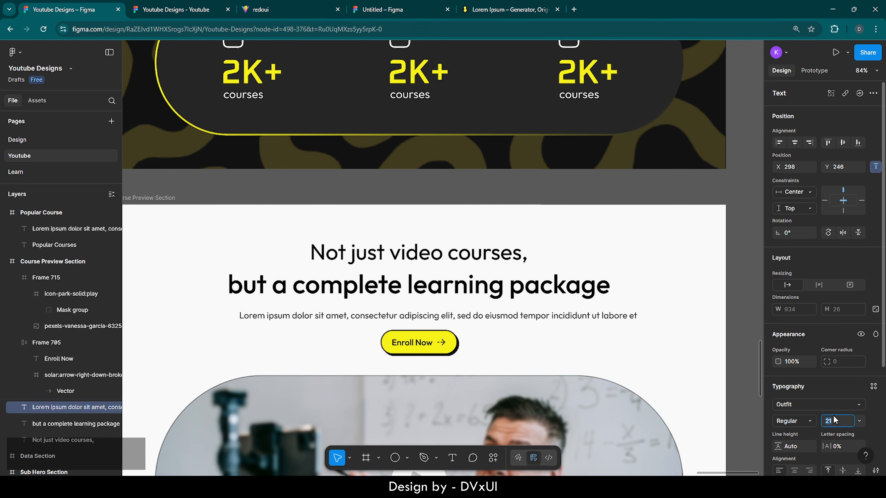
left_click(794, 143)
key("Up")
key("Up")
key("Up")
key("Up")
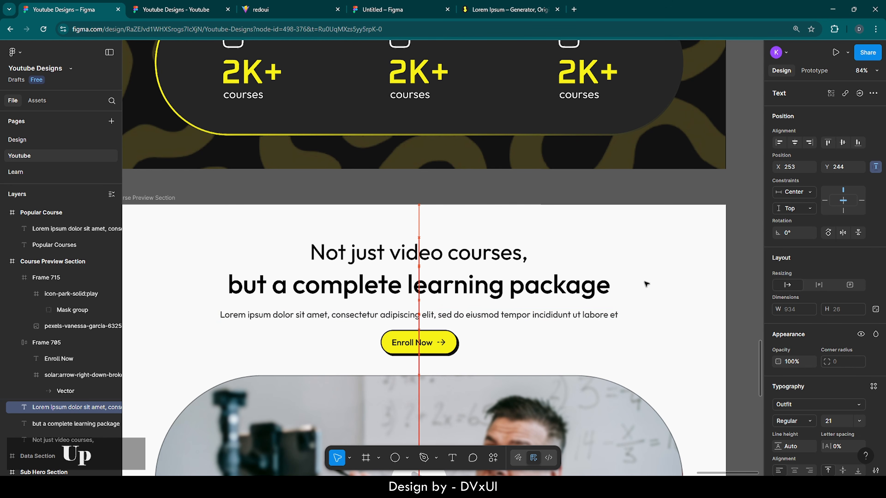
key("Down")
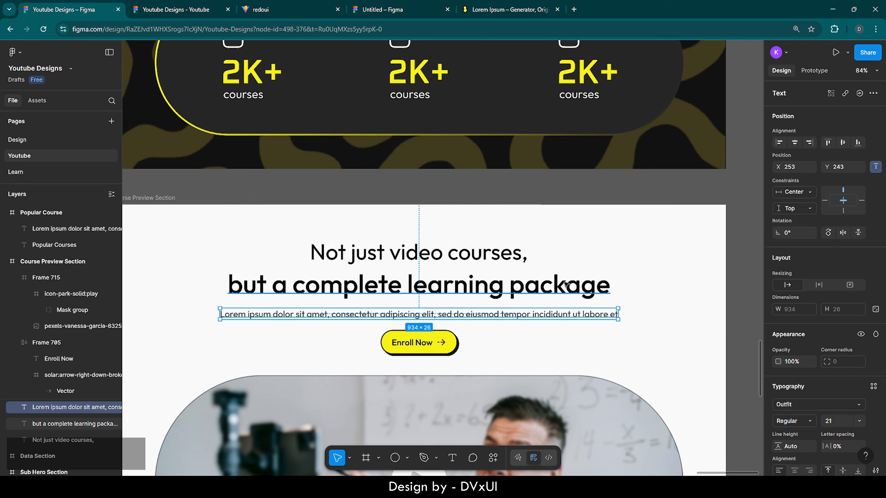
- Select the Enroll Now button group and scroll through the sections
left_click(440, 343)
scroll(440, 343, "down", 10)
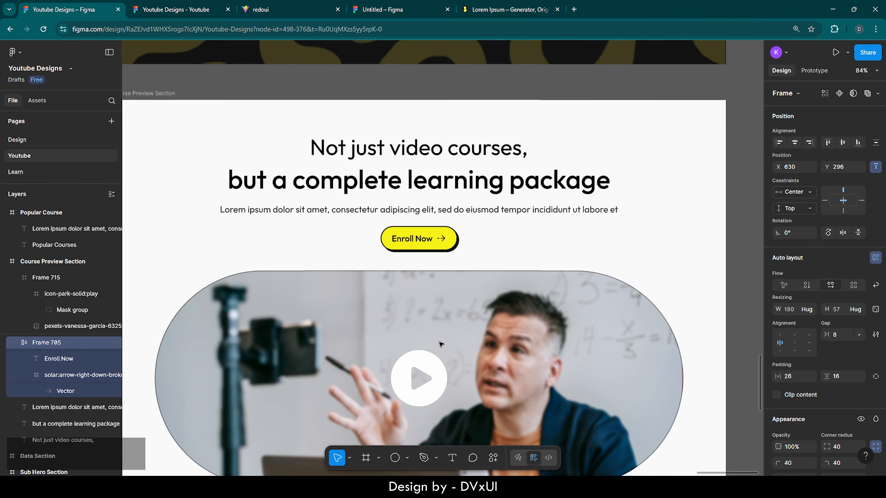
scroll(440, 344, "down", 5)
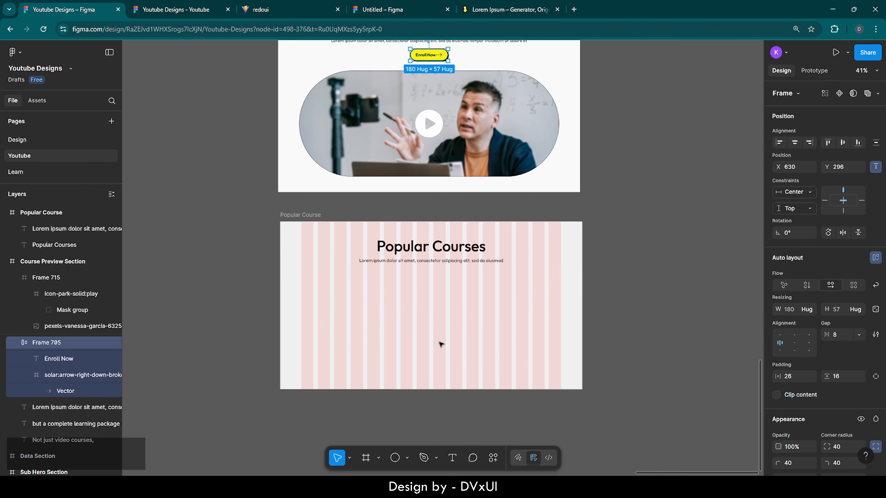
scroll(440, 344, "up", 6)
scroll(440, 345, "up", 1)
scroll(441, 345, "down", 1)
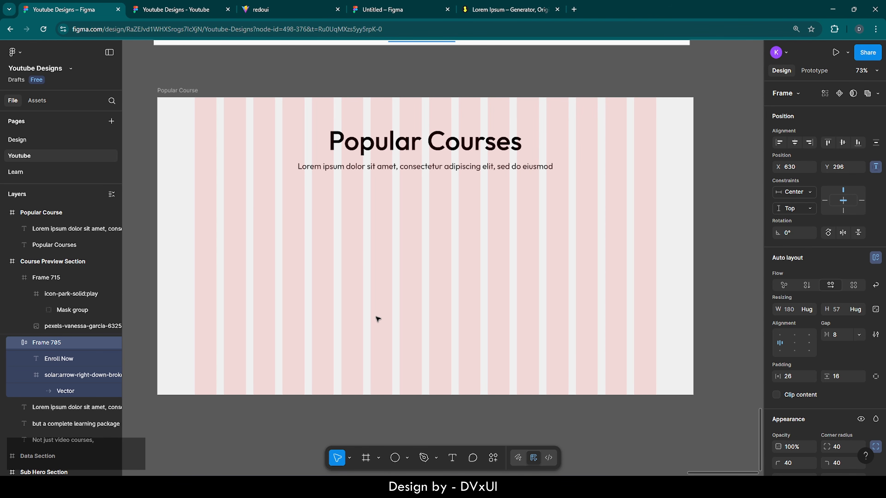
- Draw a white 375×421 card frame in the Popular Course section
left_click(365, 459)
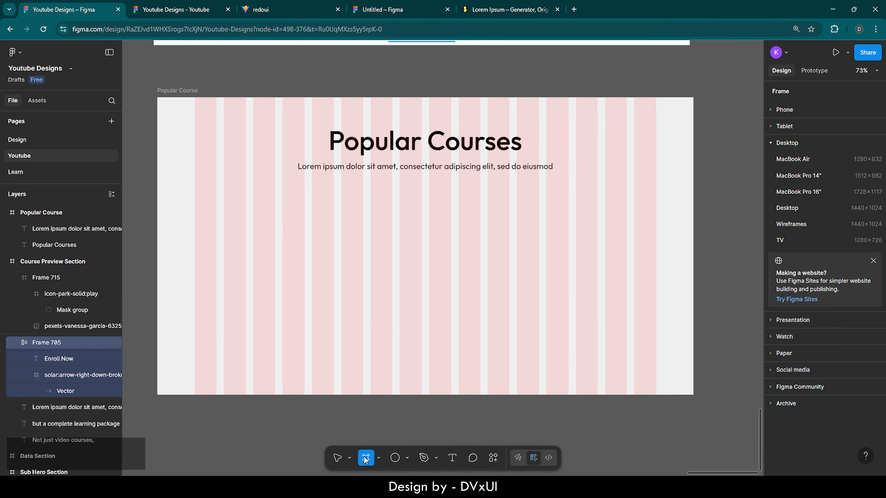
left_click(245, 216)
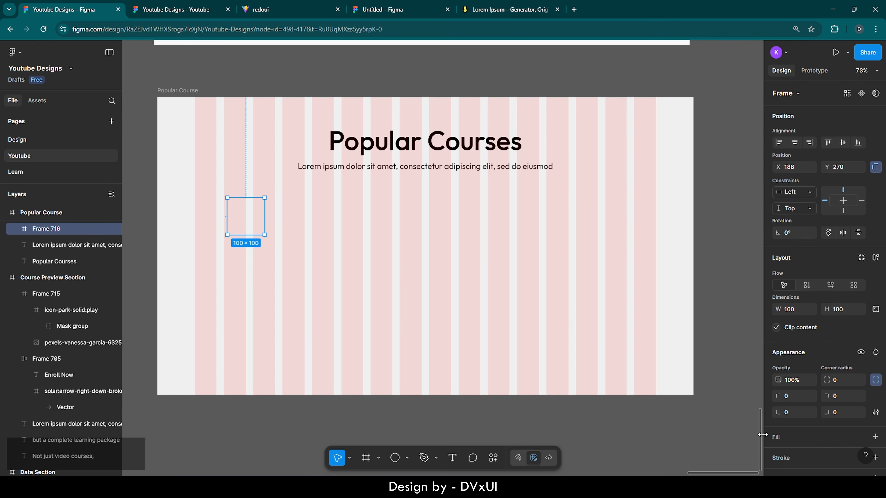
left_click(790, 437)
scroll(791, 438, "down", 3)
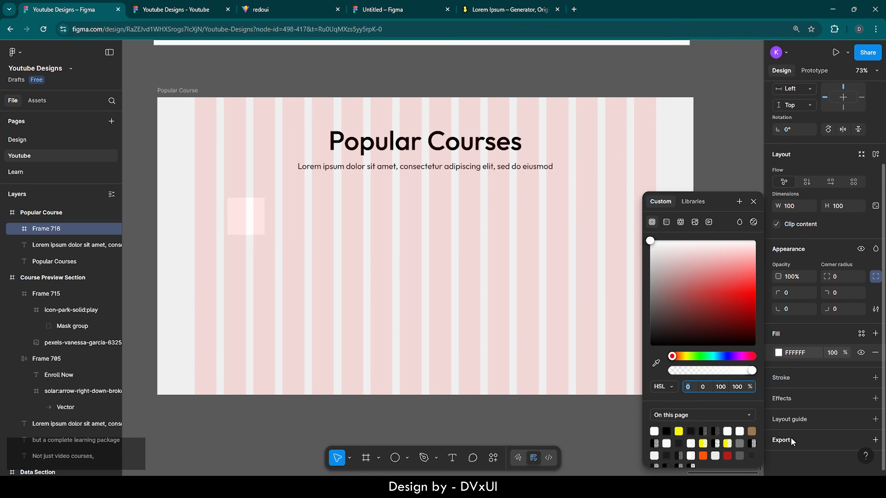
left_click(247, 217)
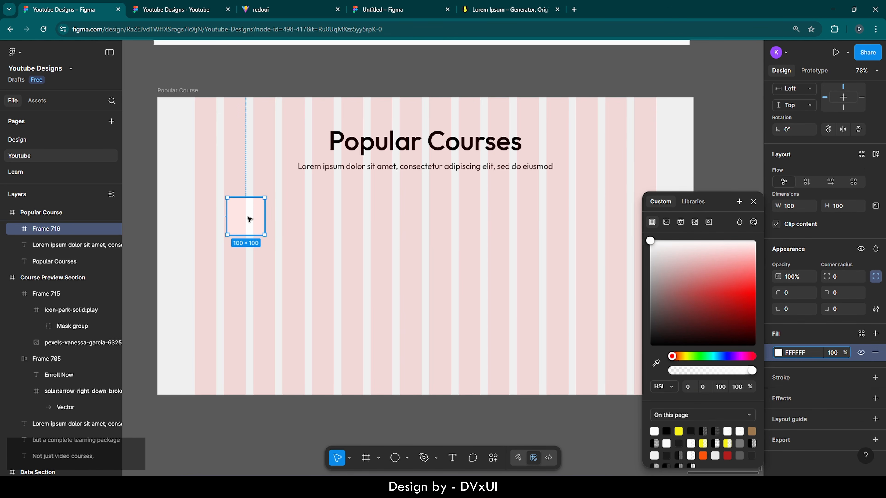
left_click(757, 204)
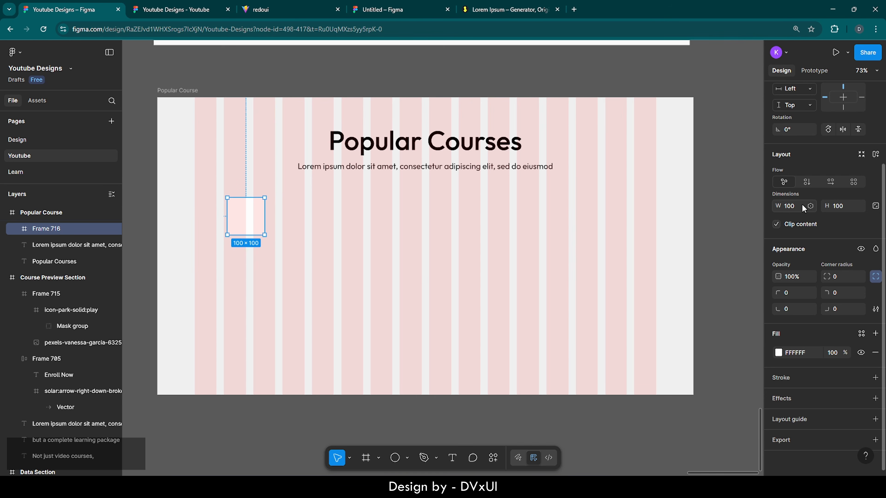
type("375")
key("Return")
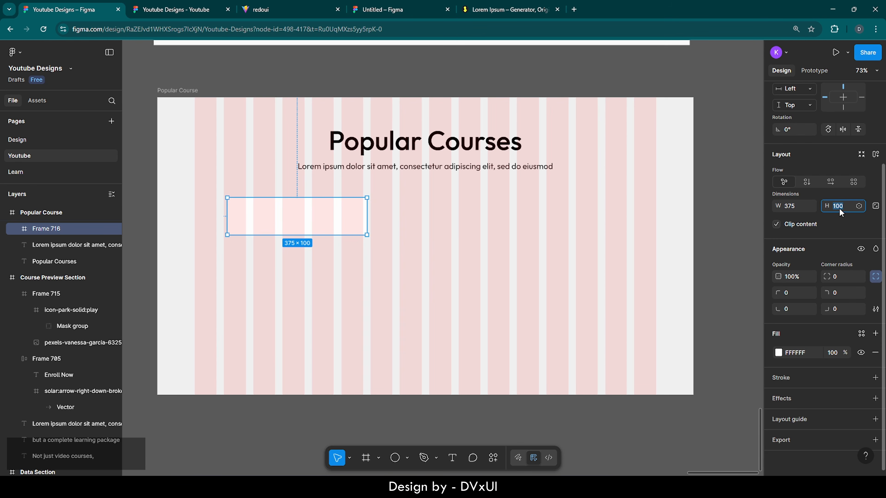
key("BackSpace")
type("421")
key("Return")
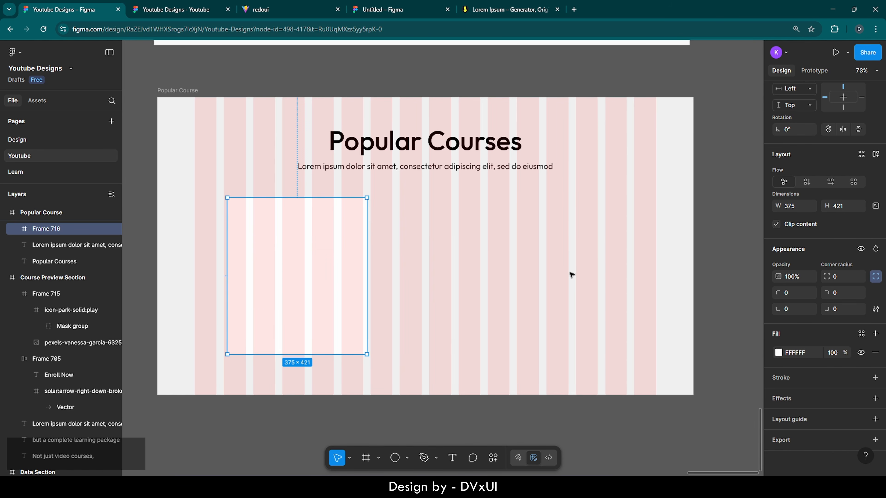
- Give the card a 2 px black stroke at 30% opacity
left_click(787, 378)
left_click(834, 421)
type("2")
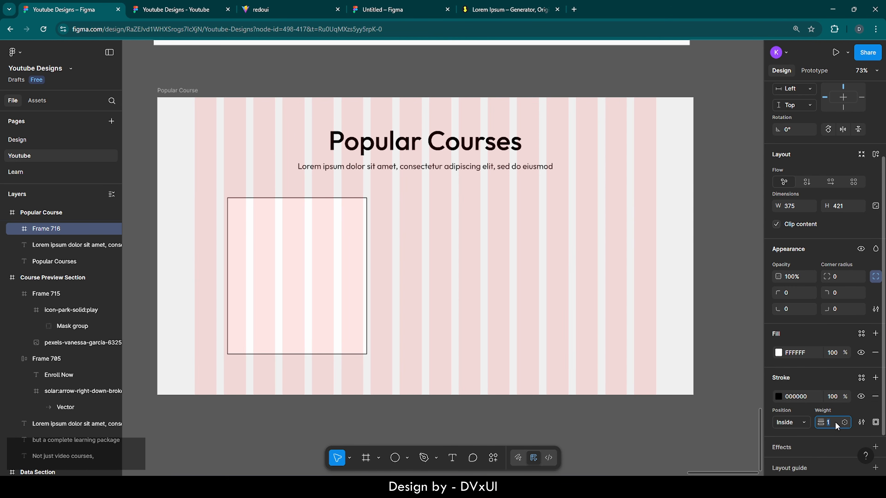
key("Return")
left_click(833, 396)
type("30")
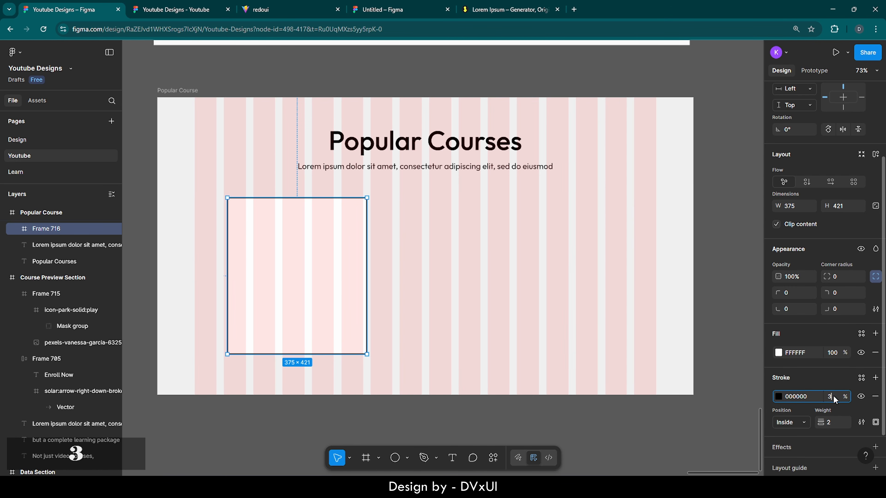
key("Return")
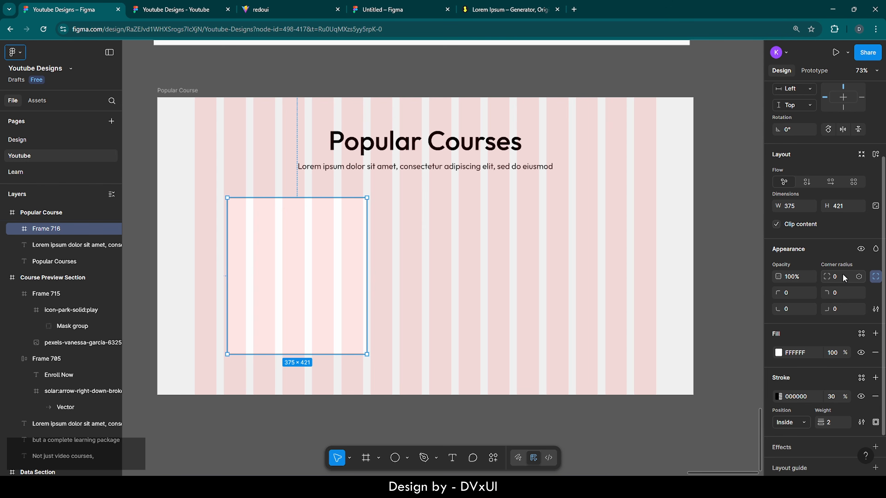
- Round the card's corners to 72 and shift it slightly left
left_click(843, 278)
type("72")
key("Return")
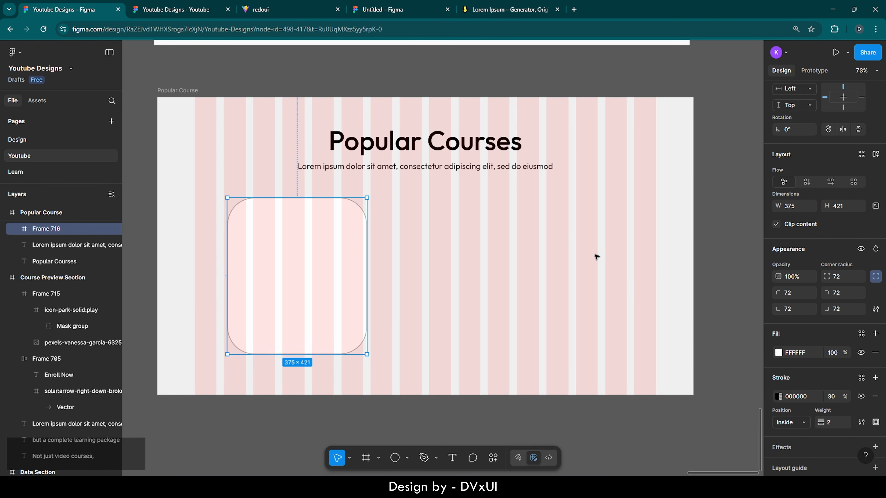
left_click_drag(282, 261, 275, 259)
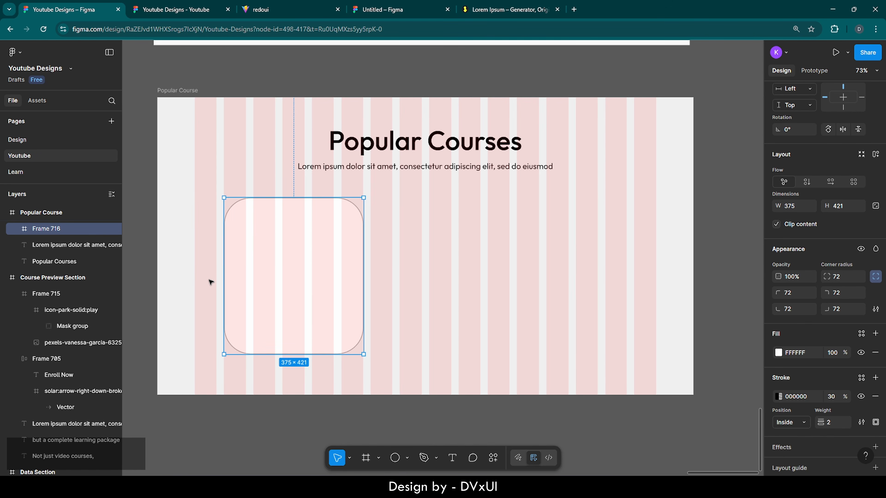
key("shift+2")
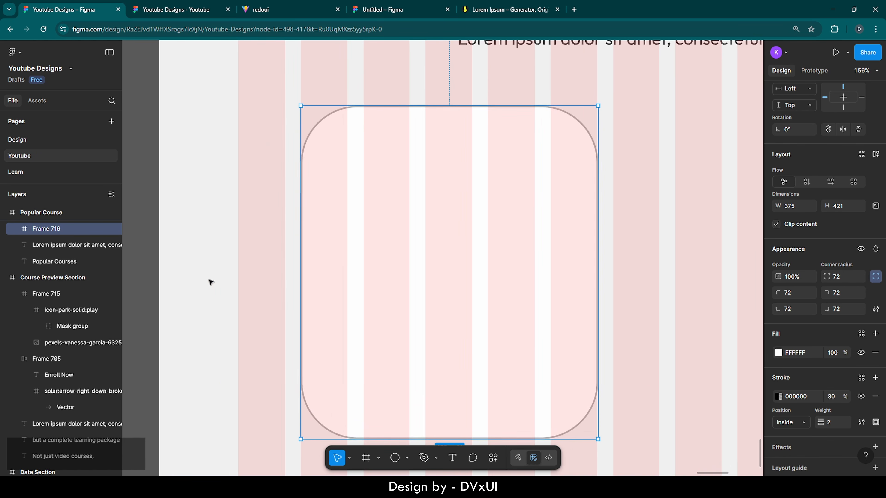
scroll(440, 269, "right", 1)
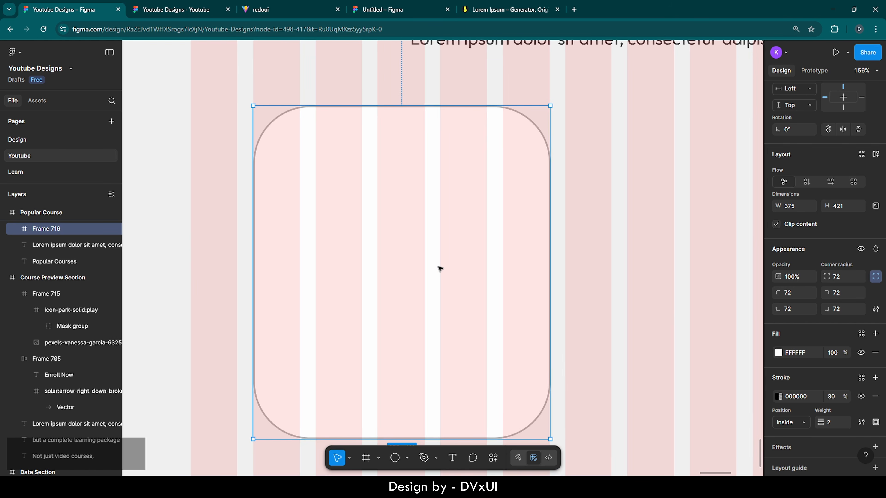
scroll(441, 269, "down", 1)
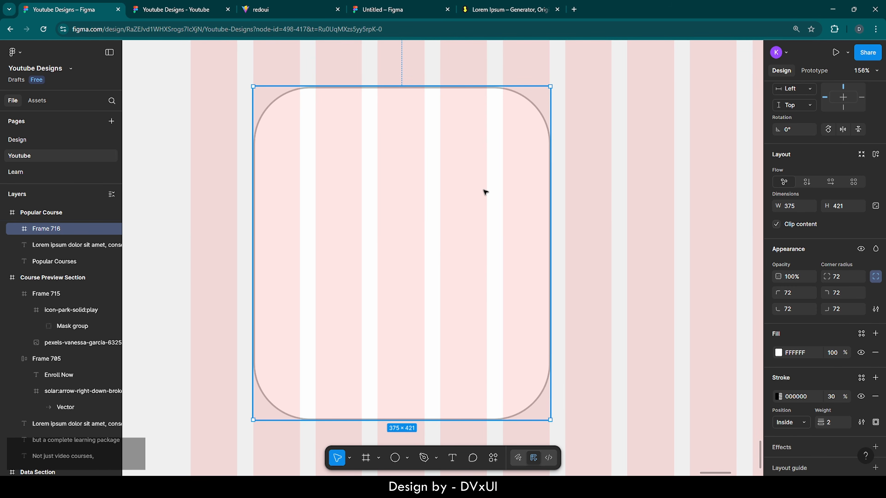
- Draw a new frame inside the card with a red DF4747 fill
key("f")
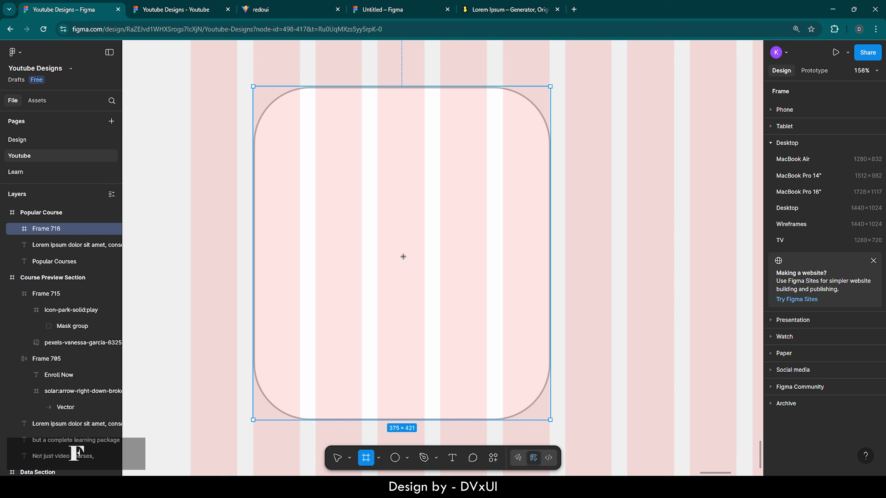
left_click(310, 157)
scroll(802, 412, "down", 3)
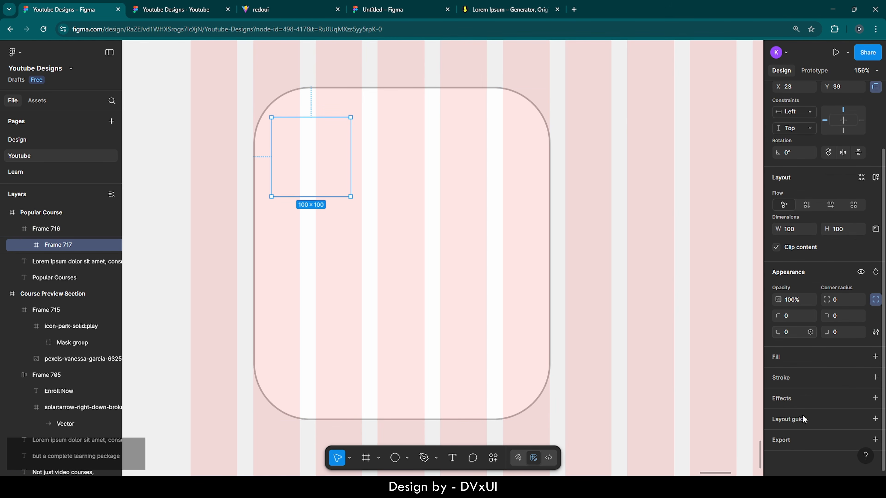
left_click(781, 359)
left_click_drag(667, 308, 725, 285)
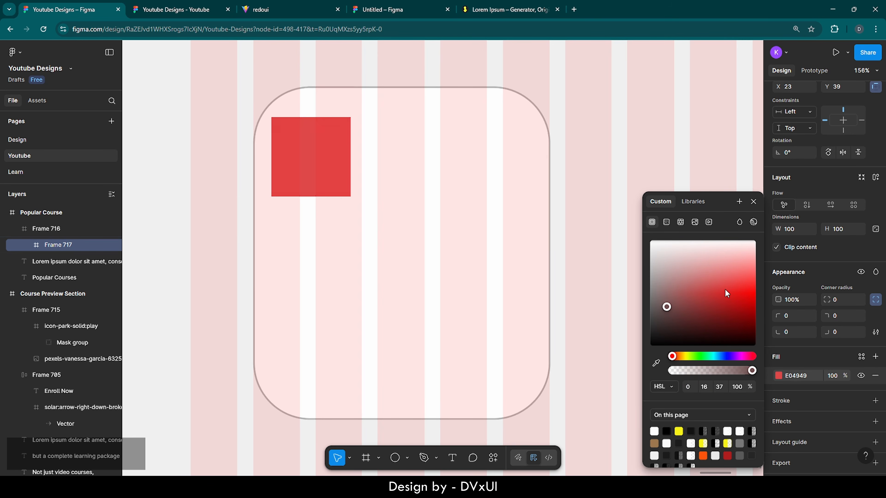
left_click(639, 119)
left_click(331, 149)
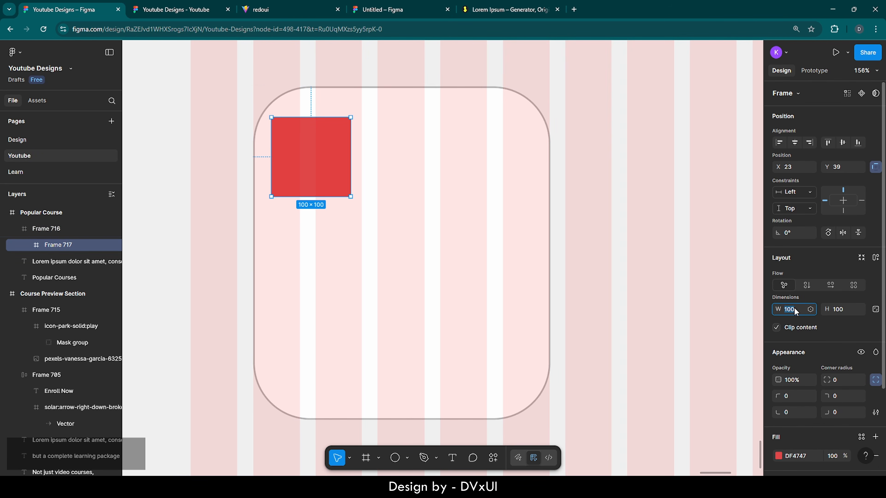
- Size the red frame to 345×288, centre it horizontally, and round corners to 56
type("345")
key("Return")
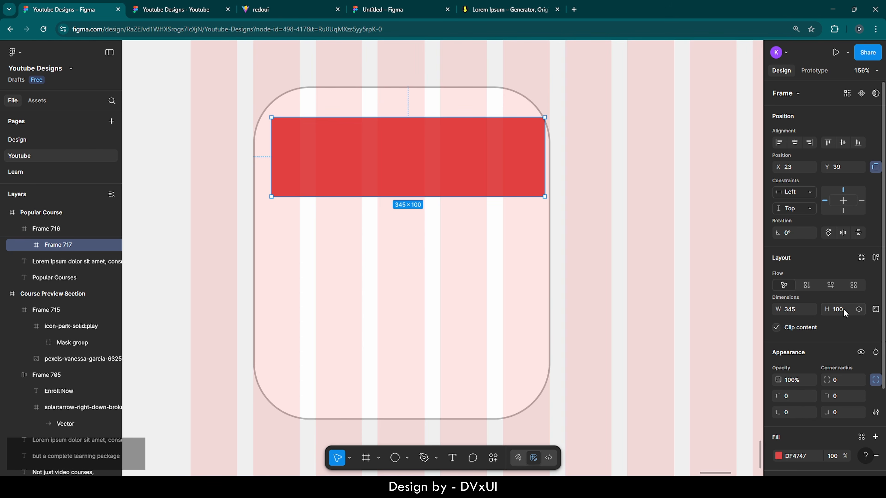
key("BackSpace")
type("288")
key("Return")
left_click(794, 142)
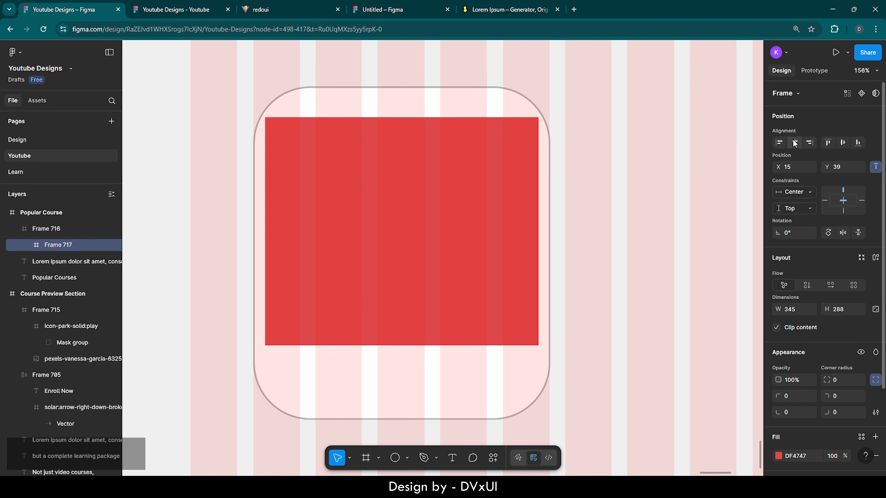
left_click(843, 380)
type("56")
key("Return")
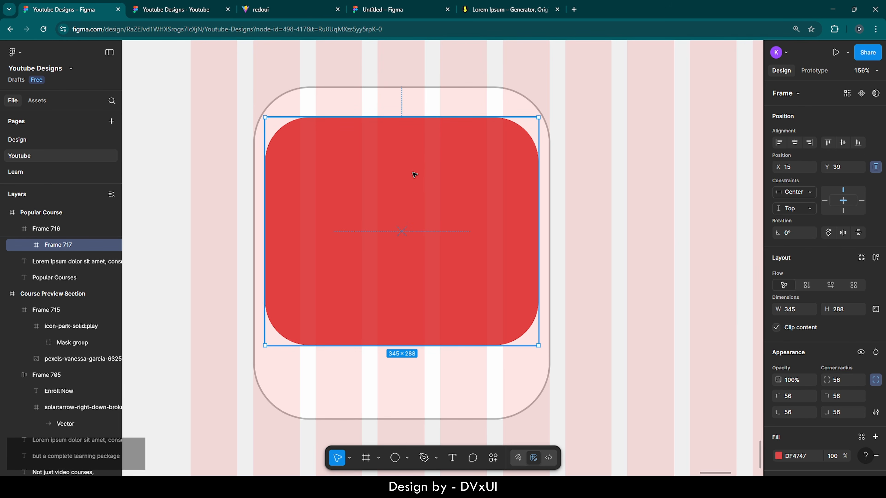
- Nudge the red frame up to sit 15 px below the card's top edge
key("shift+Up")
key("shift+Up")
key("Up")
key("Up")
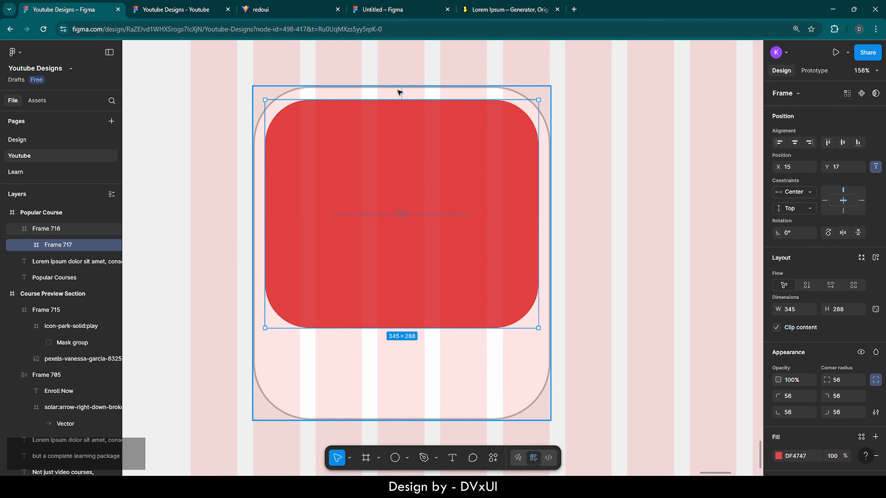
key("alt")
key("Up")
key("Up")
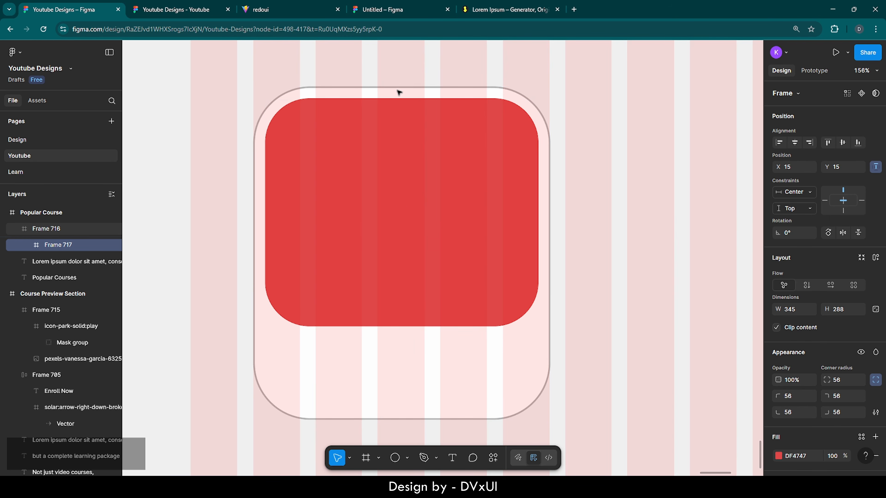
key("alt")
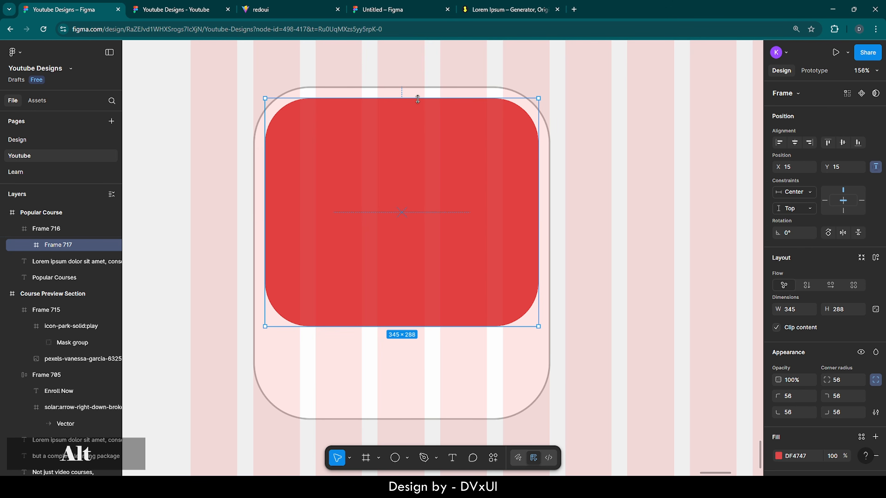
left_click(411, 370)
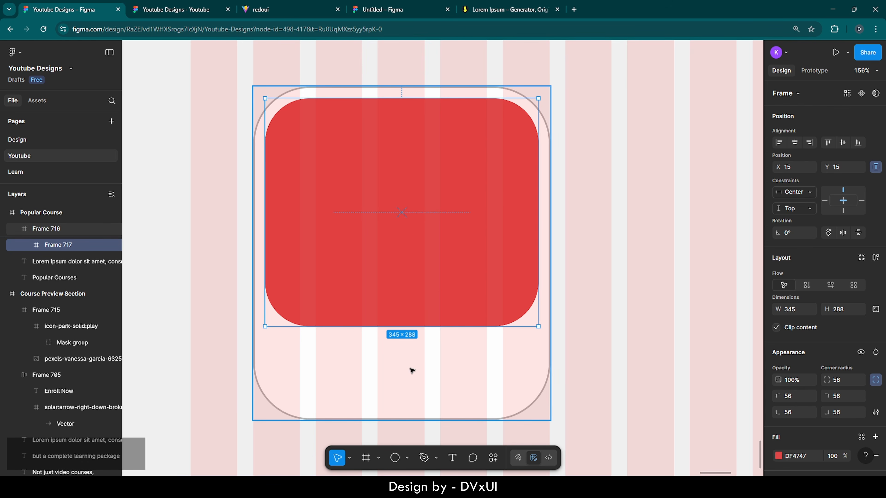
- Copy the photo of the man filming himself into the red frame
left_click(350, 262)
scroll(350, 261, "down", 10)
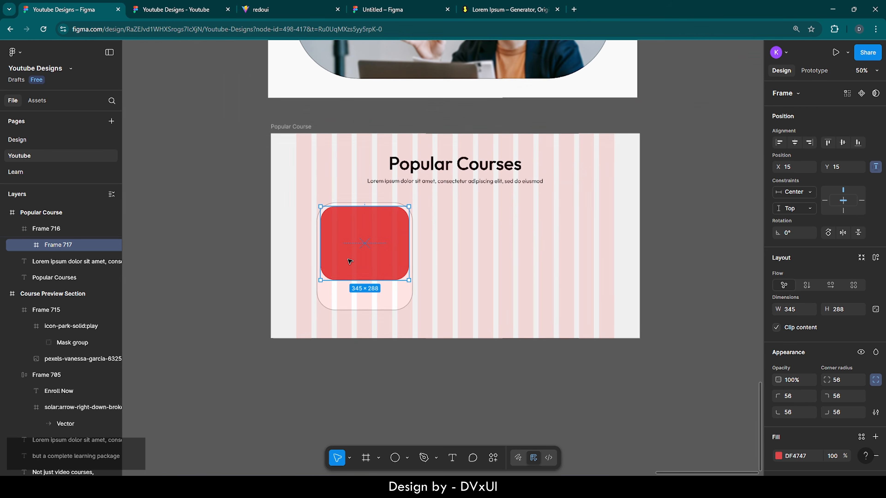
scroll(350, 262, "up", 2)
scroll(350, 261, "up", 1)
double_click(341, 115)
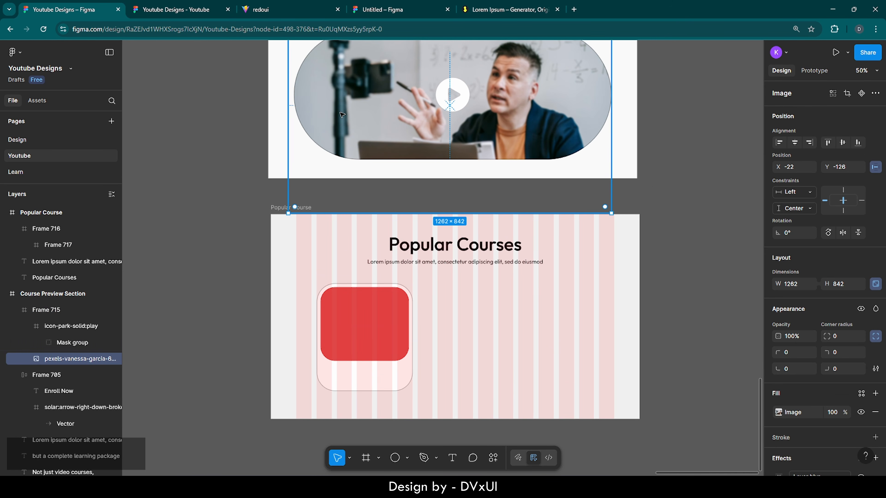
key("ctrl+c")
left_click(361, 321)
double_click(361, 321)
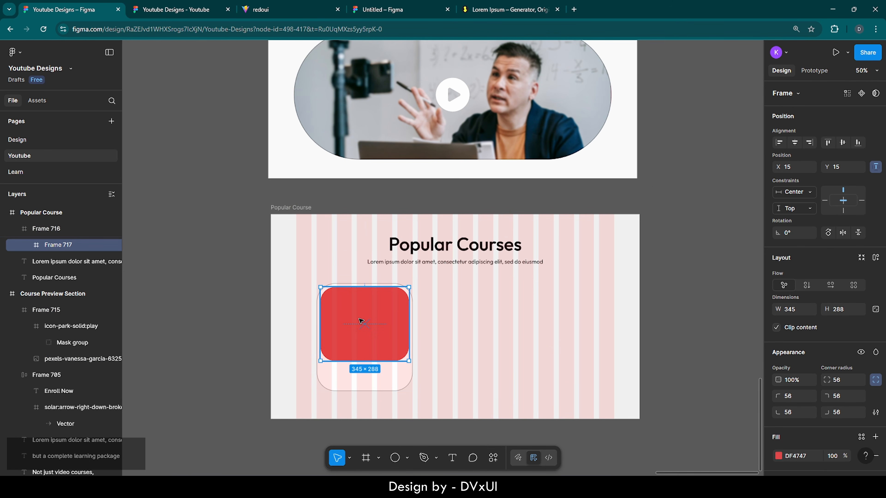
key("ctrl+v")
- Scale the photo to 458×306, centre it vertically, shift it left, and remove its blur
scroll(361, 321, "up", 2)
scroll(361, 321, "down", 2)
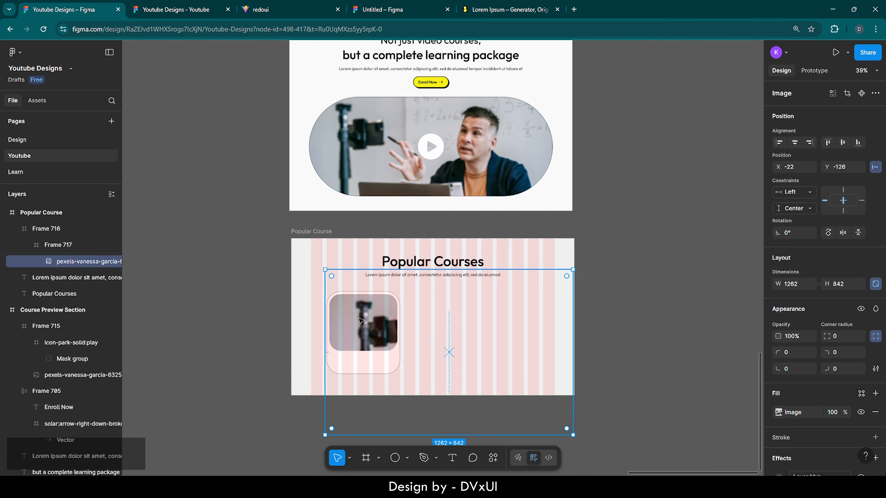
left_click_drag(572, 432, 461, 360)
scroll(358, 338, "up", 5)
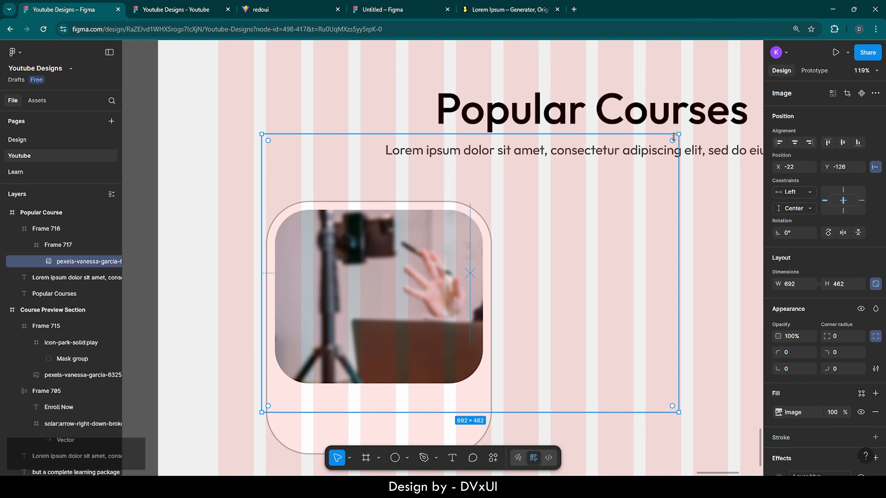
left_click_drag(676, 136, 534, 230)
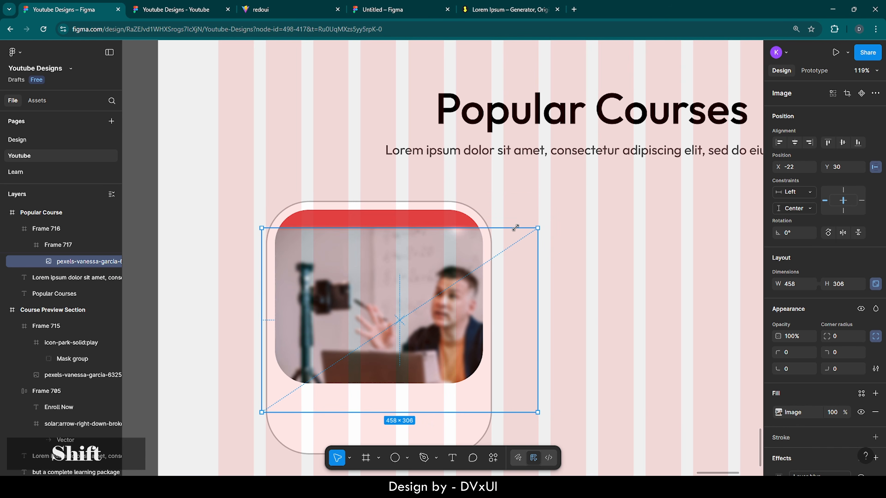
left_click(842, 142)
key("shift+Left")
key("shift+Left")
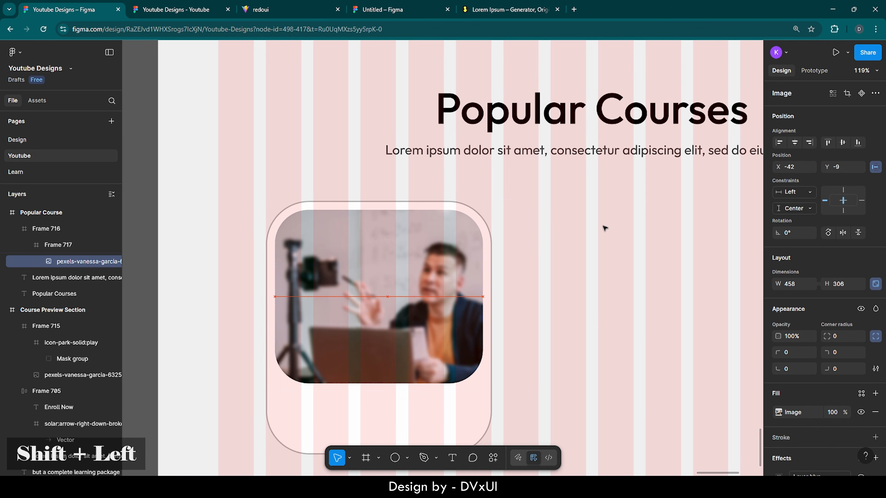
key("Left")
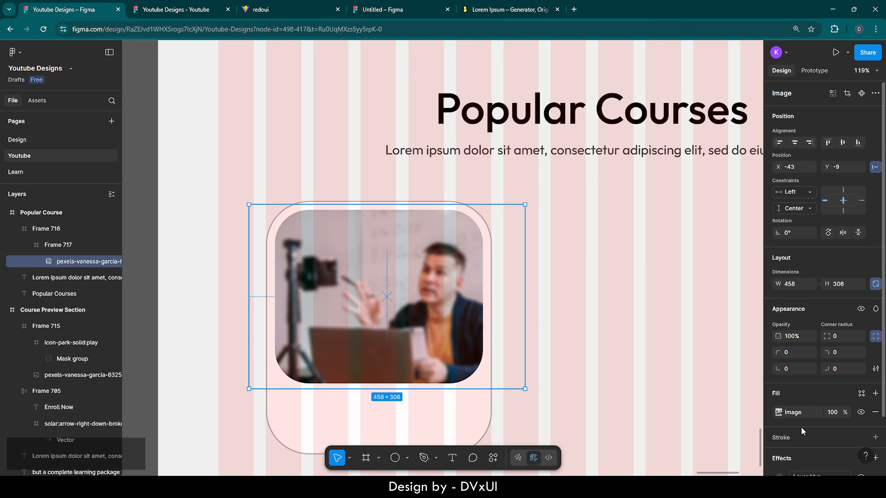
scroll(802, 432, "down", 2)
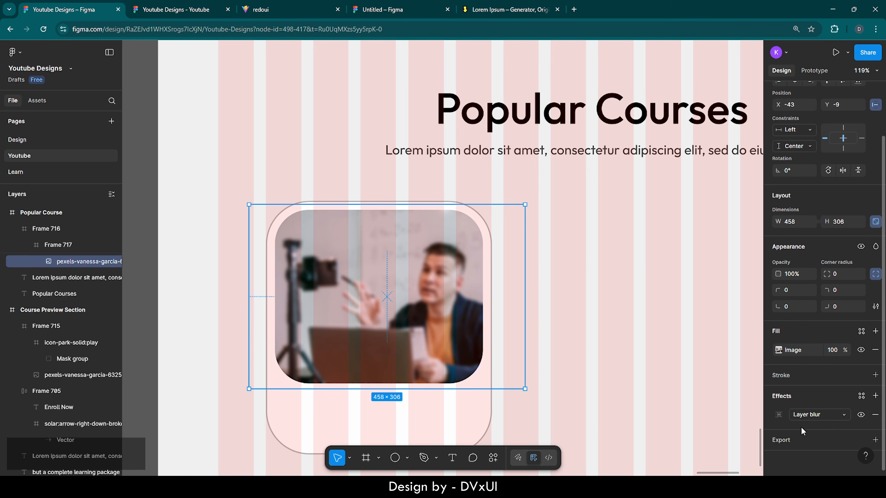
left_click(875, 415)
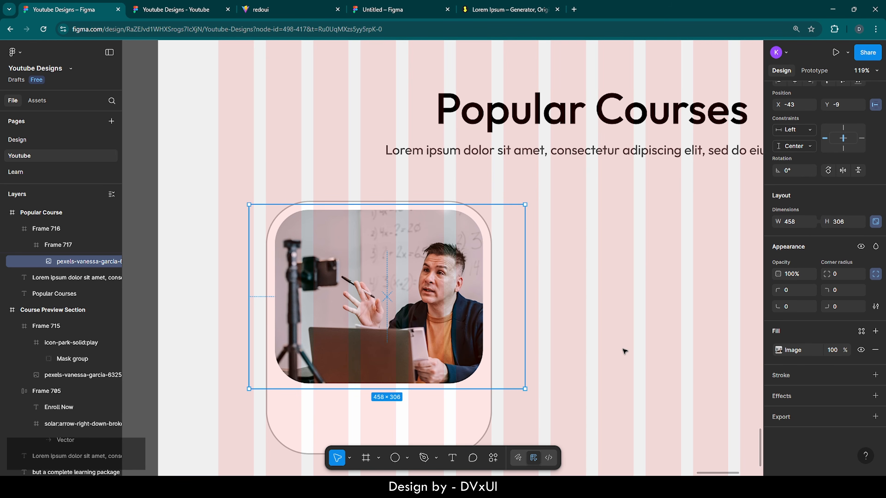
scroll(588, 361, "down", 2)
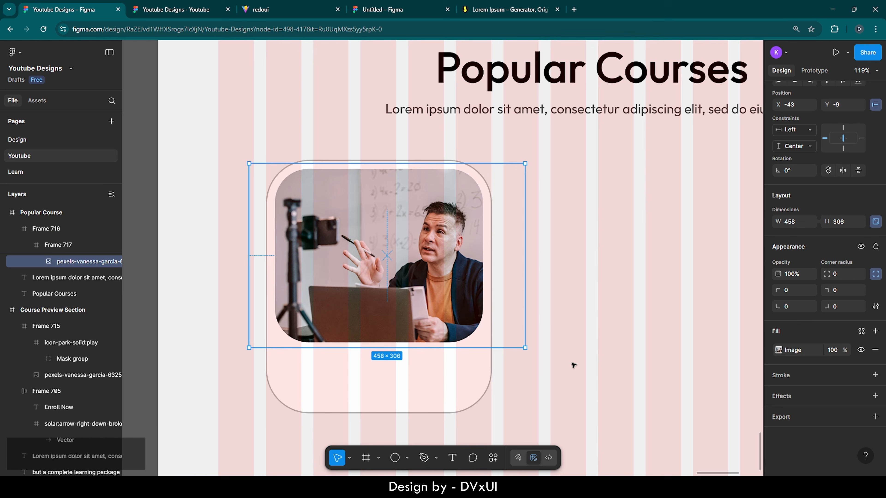
- Add the 'Learn Spanish - Master class' title under the photo at size 24, centred horizontally in the card
left_click(452, 458)
left_click(282, 355)
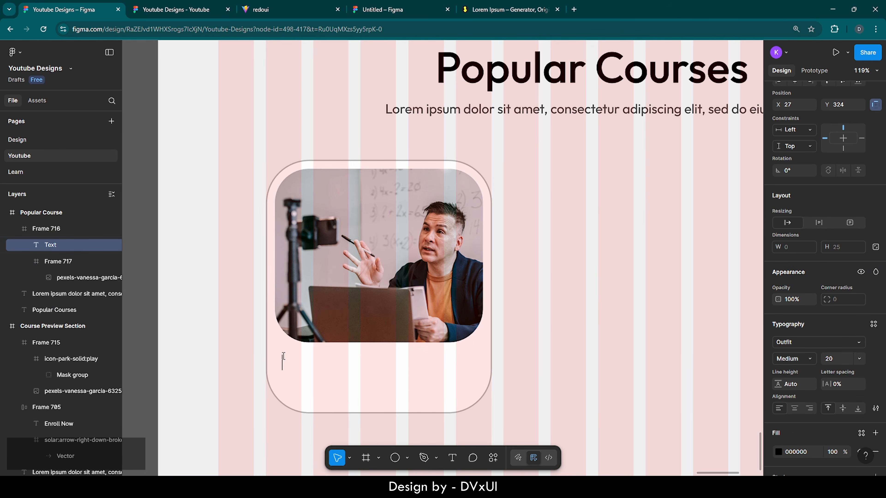
type("Learn Spani")
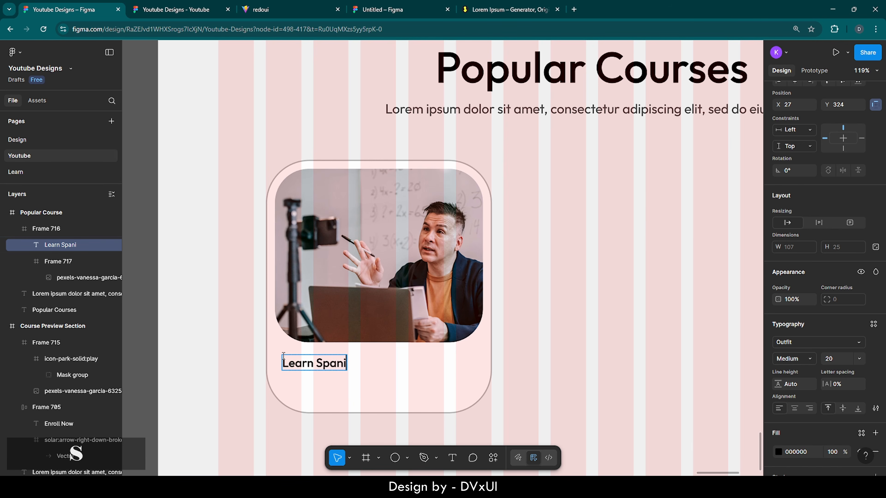
type("sh -")
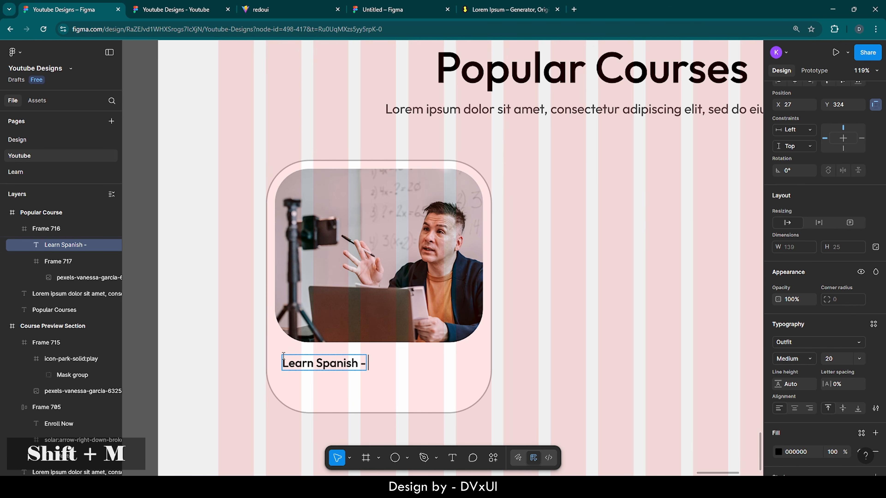
type(" Master class")
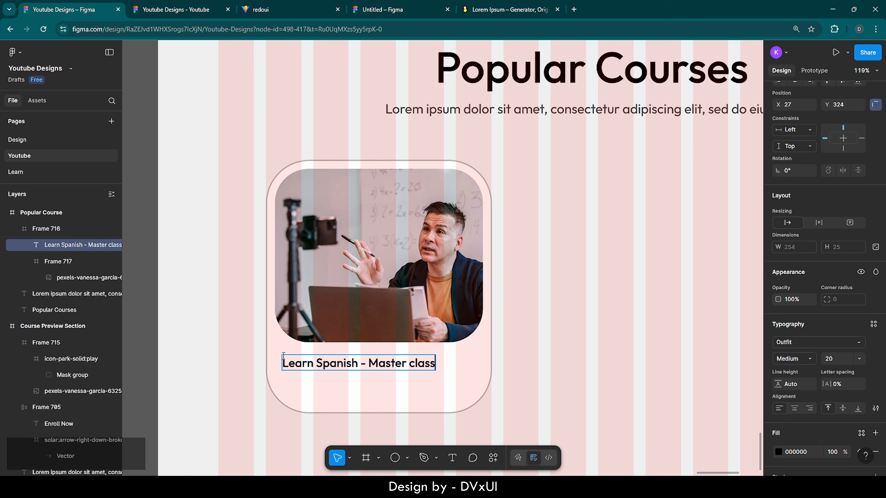
key("Escape")
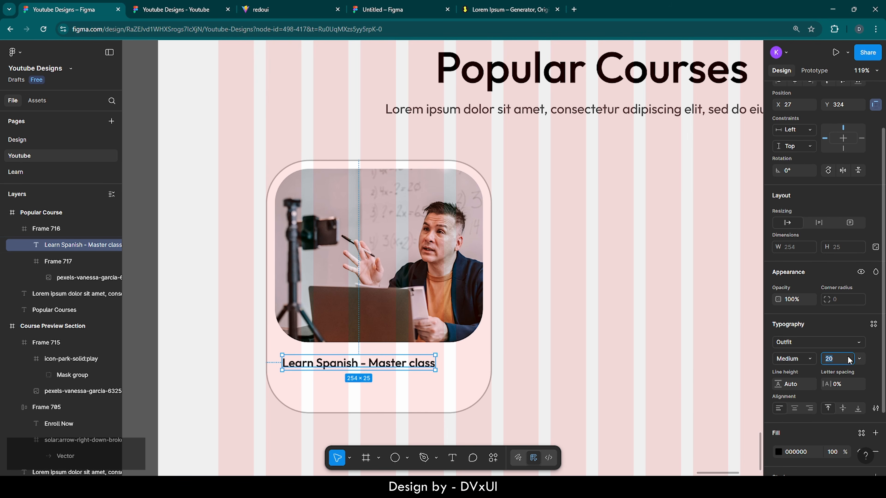
key("BackSpace")
type("24")
key("Return")
scroll(816, 151, "up", 2)
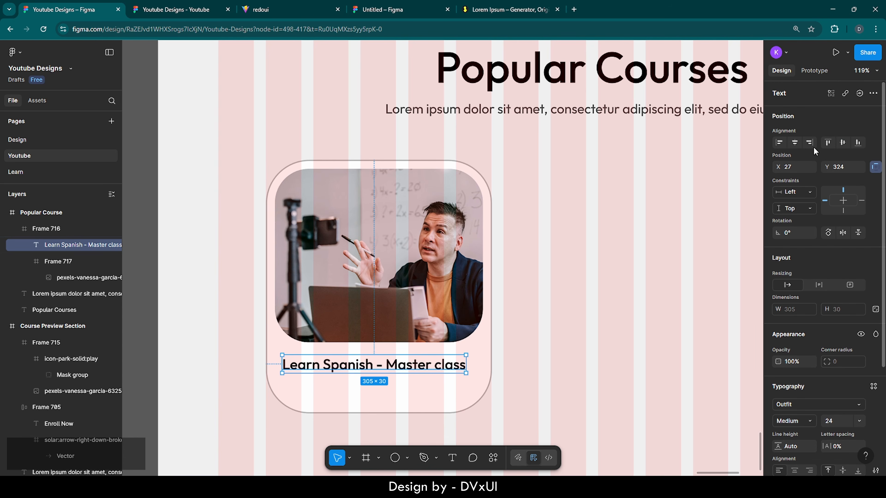
left_click(795, 142)
key("Up")
key("Up")
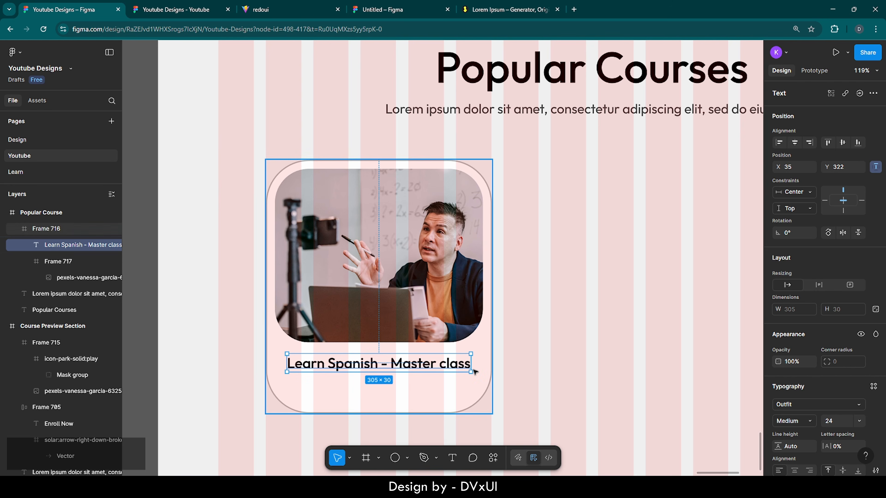
scroll(376, 415, "up", 5)
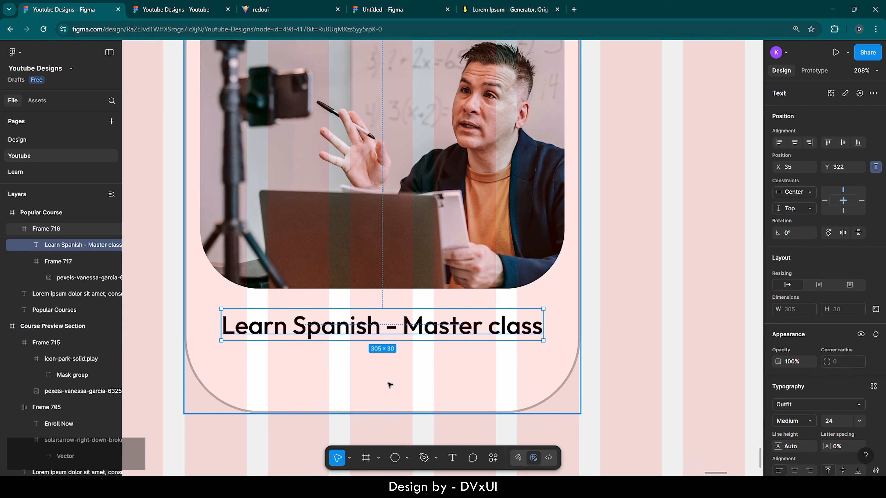
- Launch the Iconify plugin from the course card's menu and search for 'person'
left_click(350, 376)
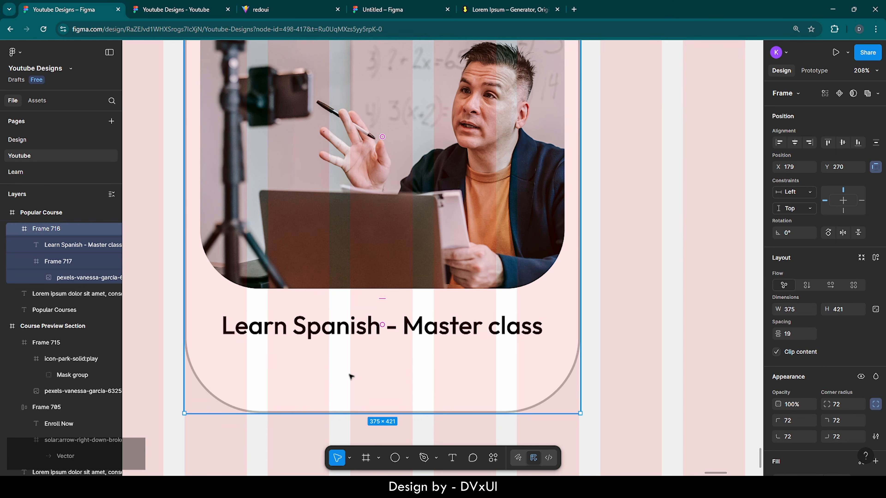
right_click(350, 376)
mouse_move(374, 354)
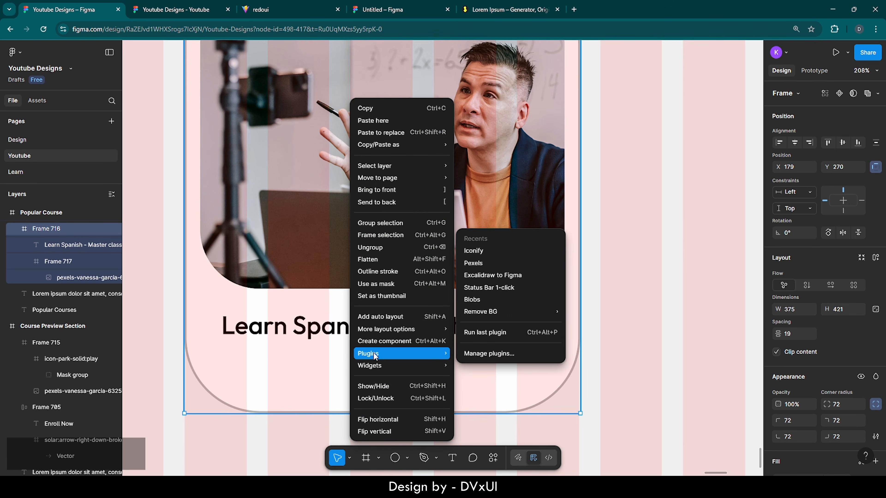
left_click(471, 252)
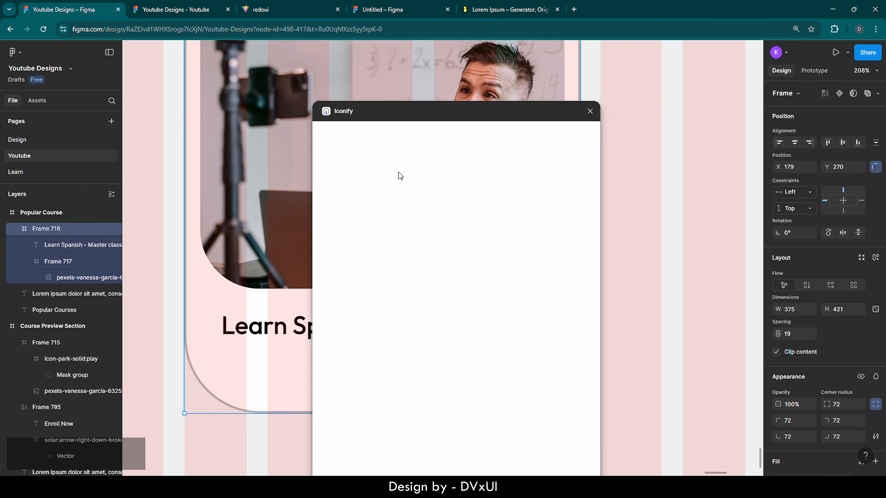
left_click(349, 151)
type("pe")
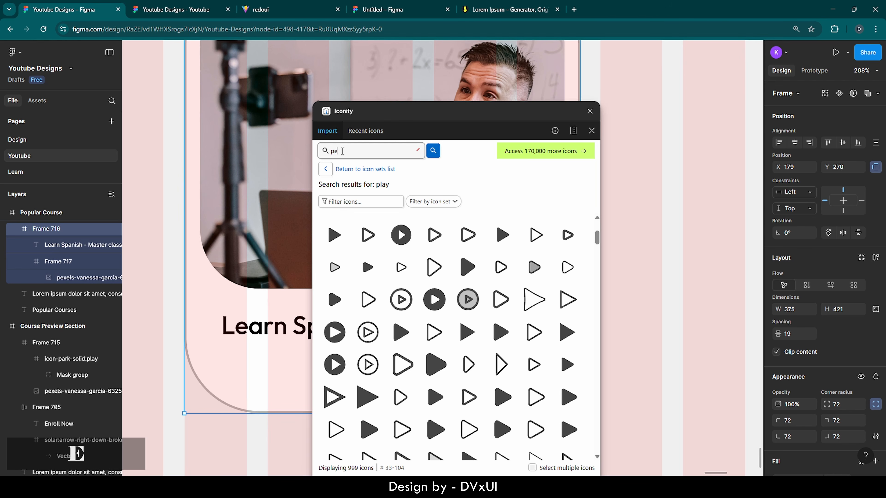
type("rson")
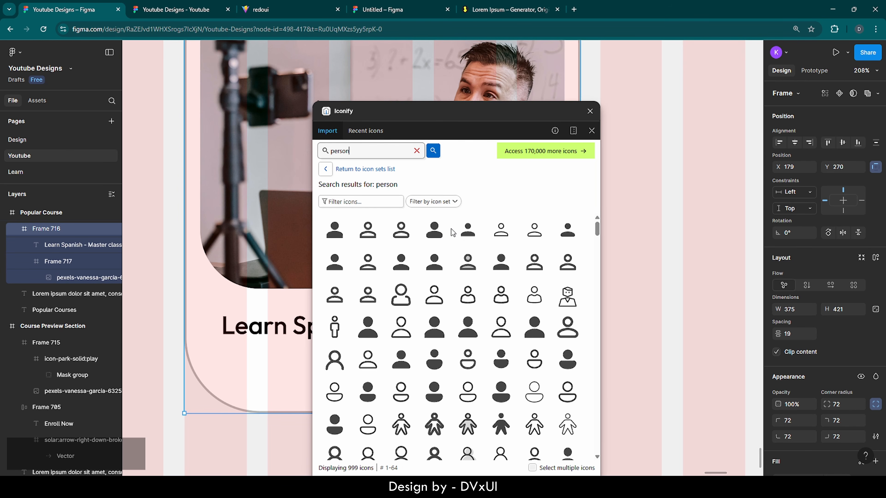
- Place a person icon below the course title and set its width to 28
left_click_drag(335, 261, 289, 369)
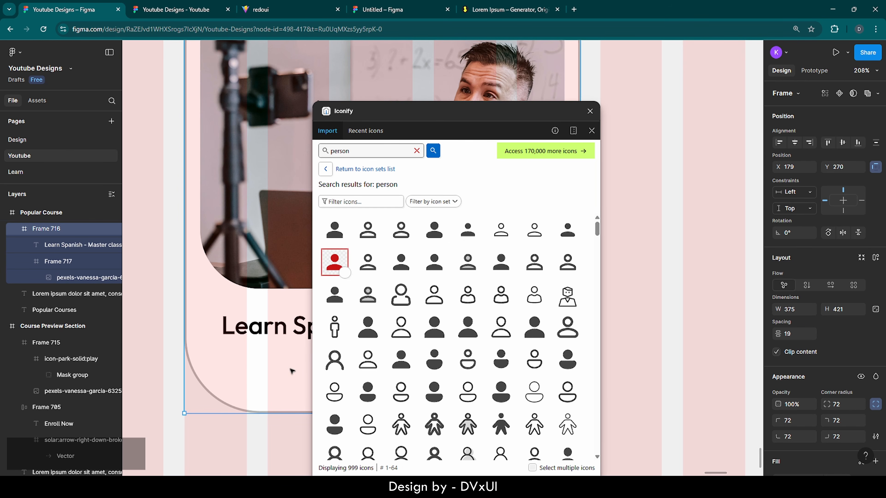
left_click(589, 111)
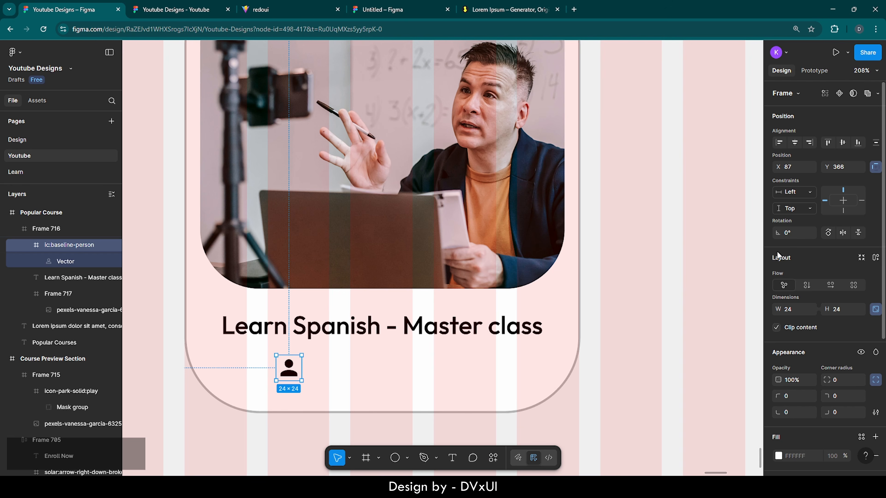
scroll(788, 273, "down", 1)
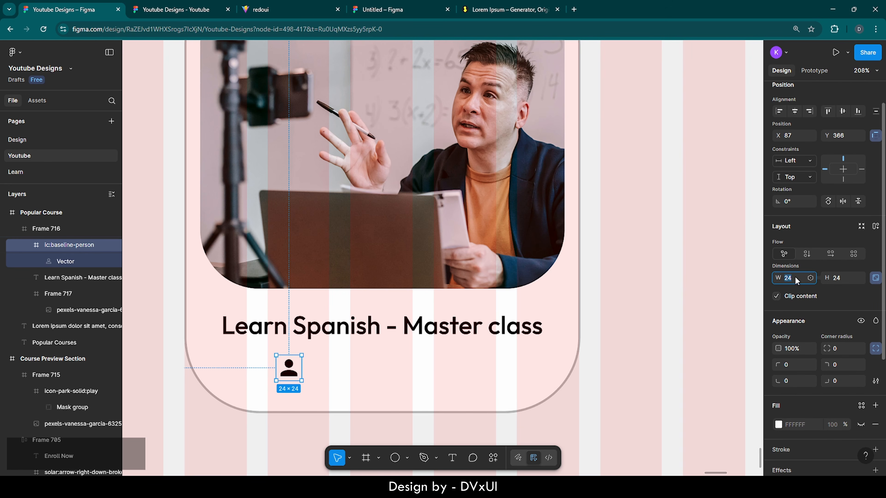
type("28")
key("Return")
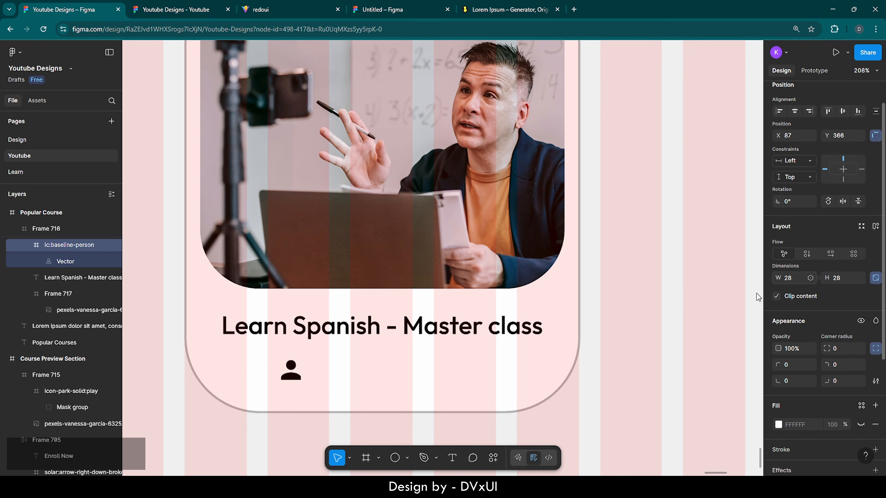
left_click(452, 458)
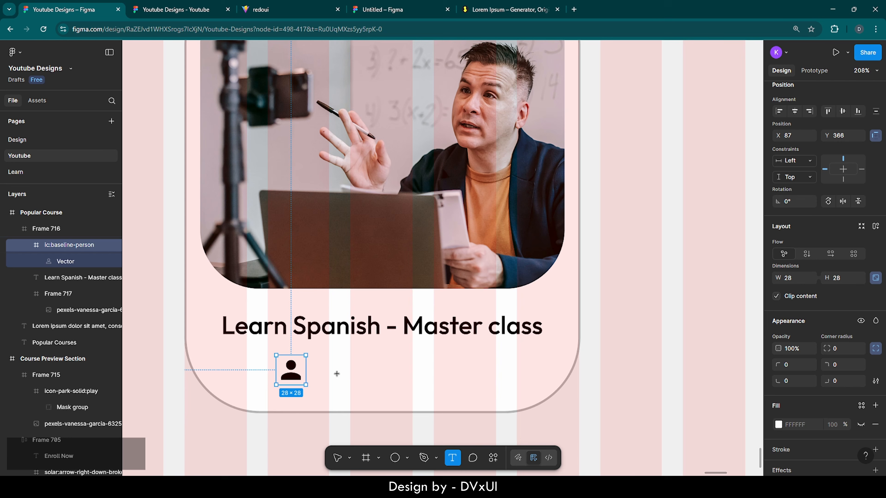
- Add a text beside the person icon with the instructor's name, fixing a typo
left_click(318, 362)
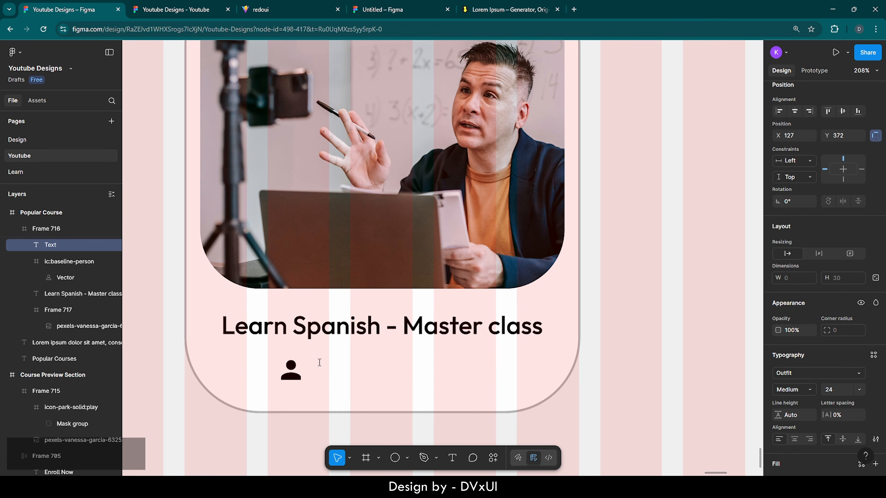
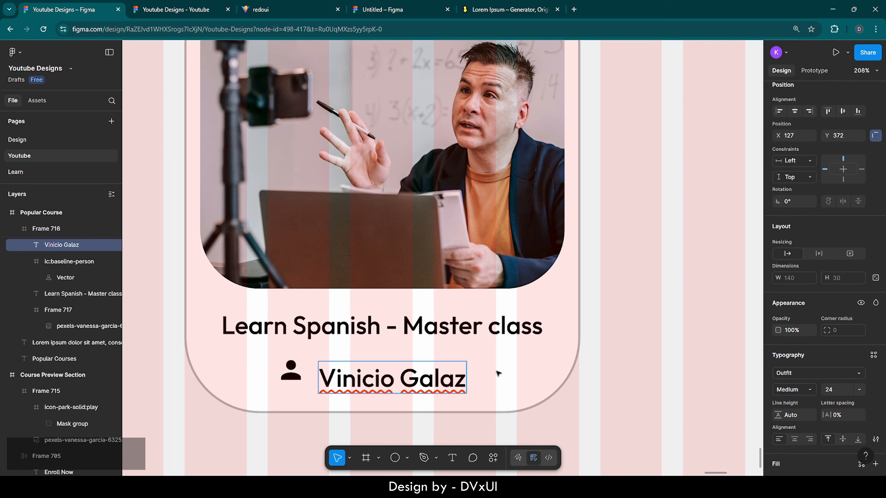
key("Escape")
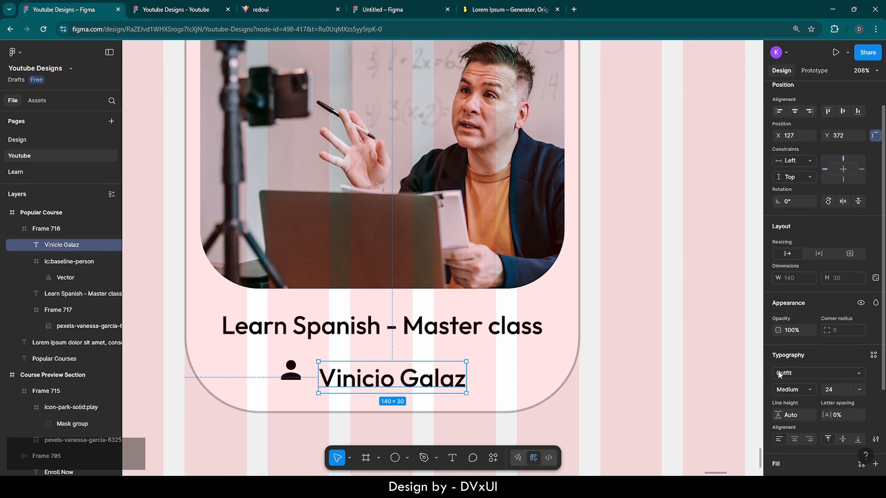
- Give the instructor name a 20 font size and grey 606060 fill
scroll(808, 395, "down", 5)
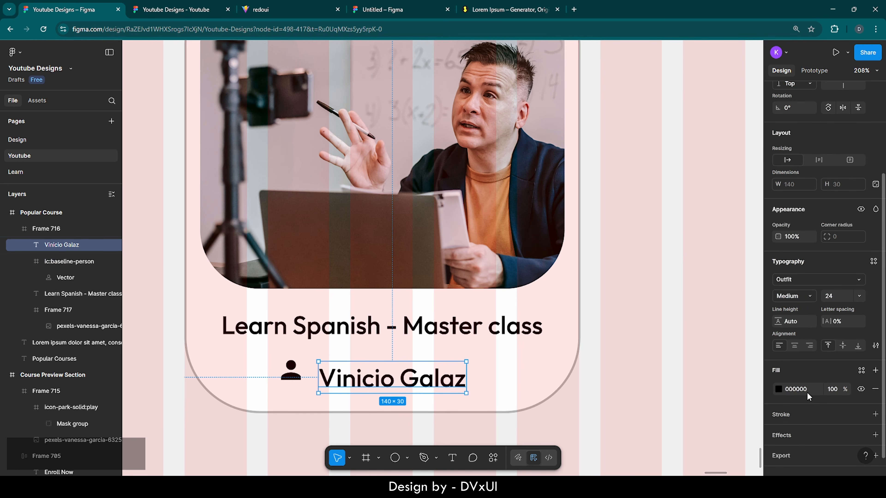
left_click(836, 389)
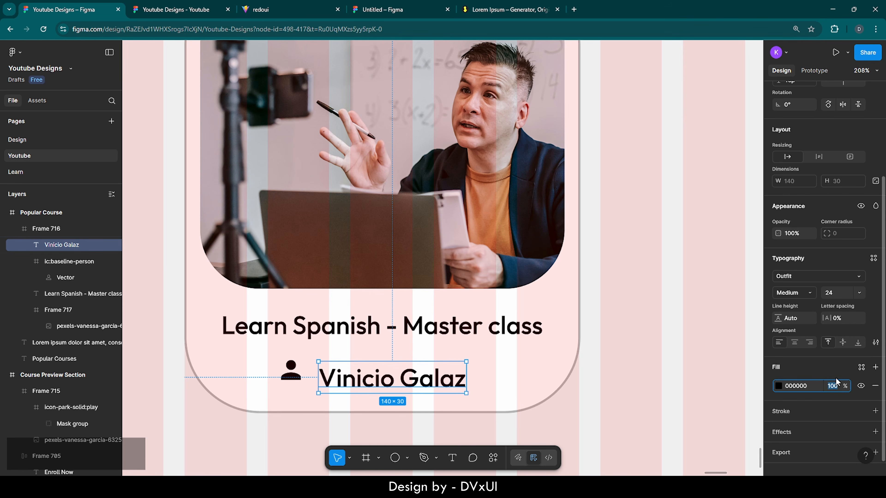
left_click(837, 293)
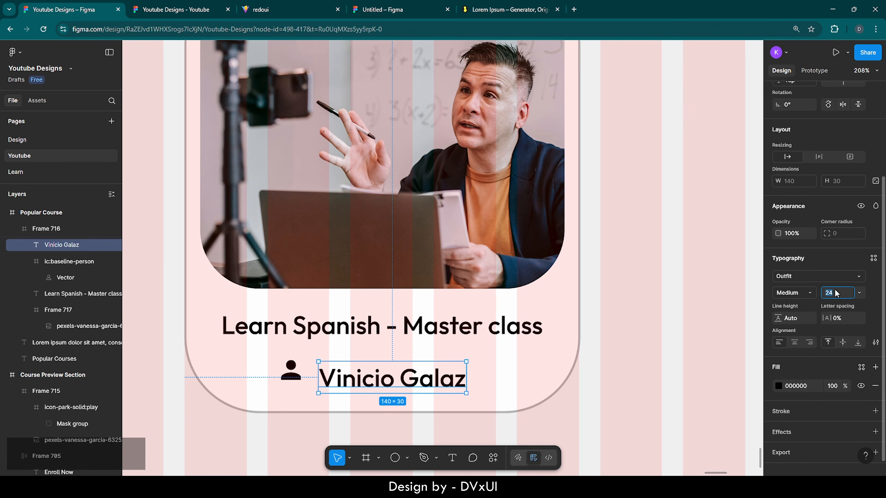
type("20")
key("Return")
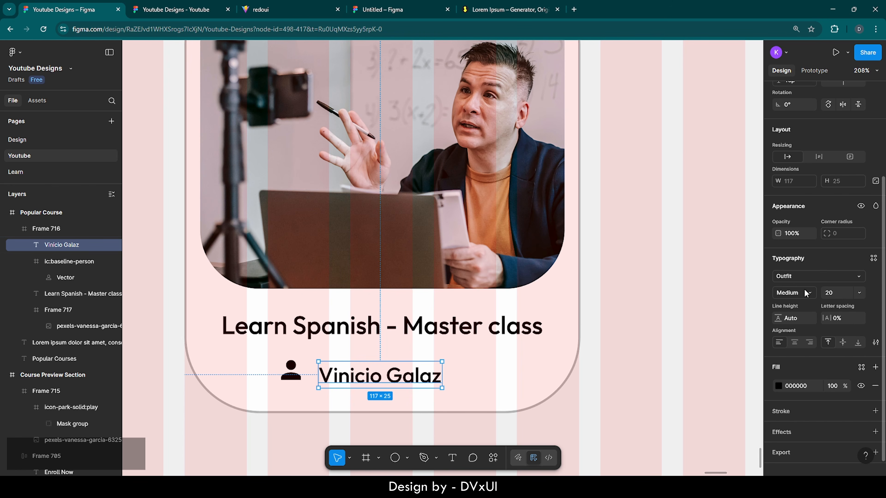
left_click(809, 390)
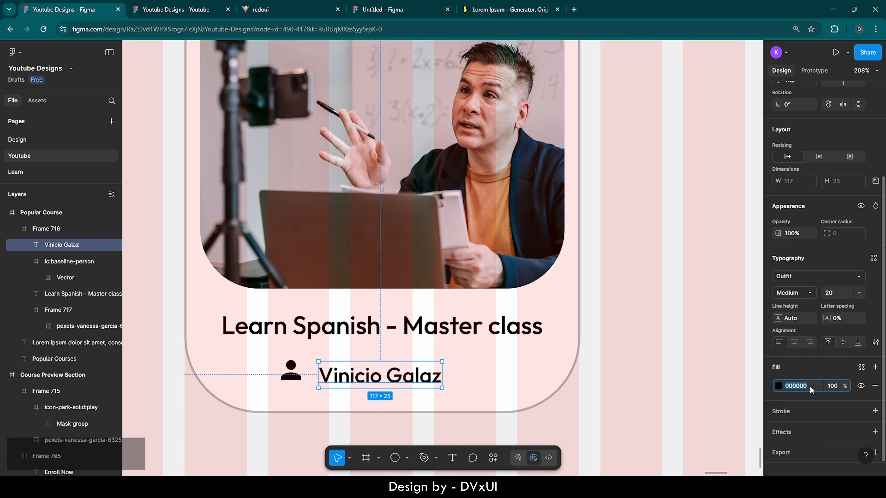
key("Return")
key("Escape")
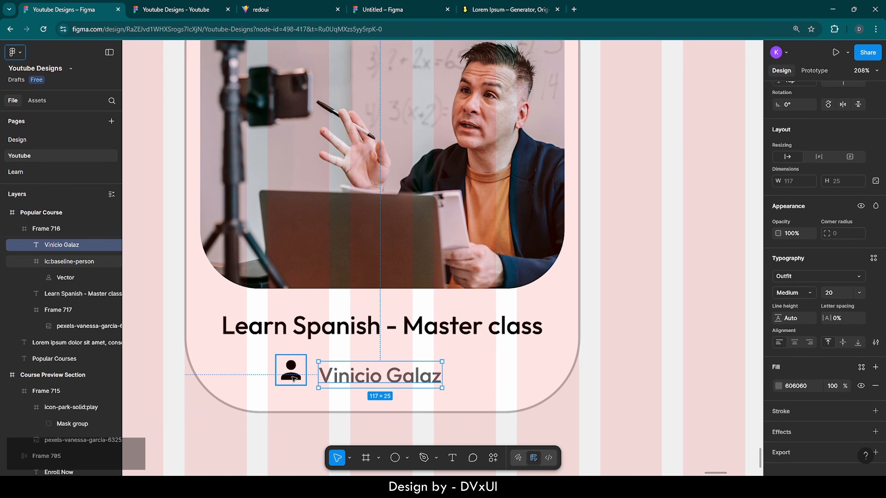
- Set the person icon's colour to 60% opacity, then select the icon and name together
left_click(285, 370)
scroll(802, 401, "down", 2)
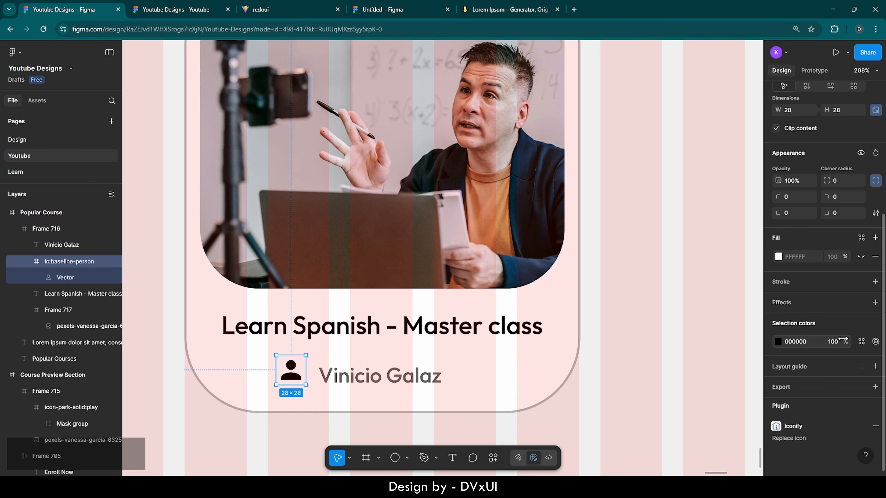
type("60")
key("Return")
left_click(356, 377)
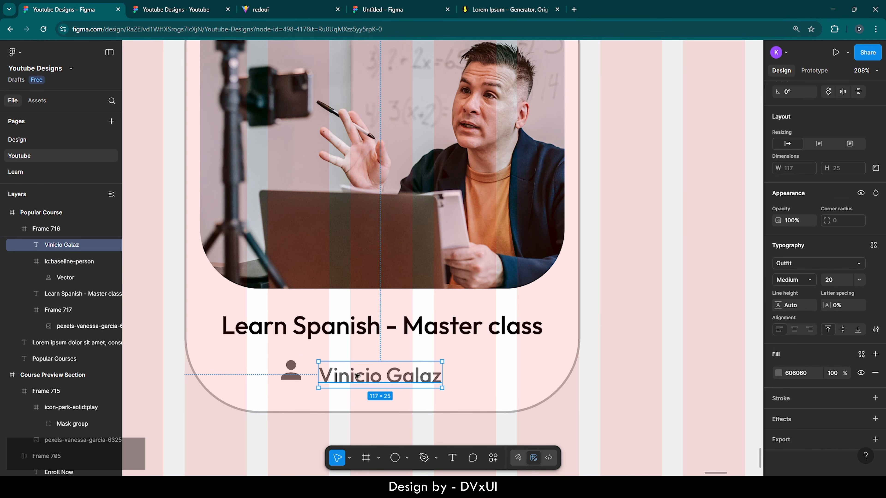
left_click(291, 369, "shift")
- Wrap the icon and instructor name in an auto-layout frame with an 8 px gap
scroll(844, 208, "up", 1)
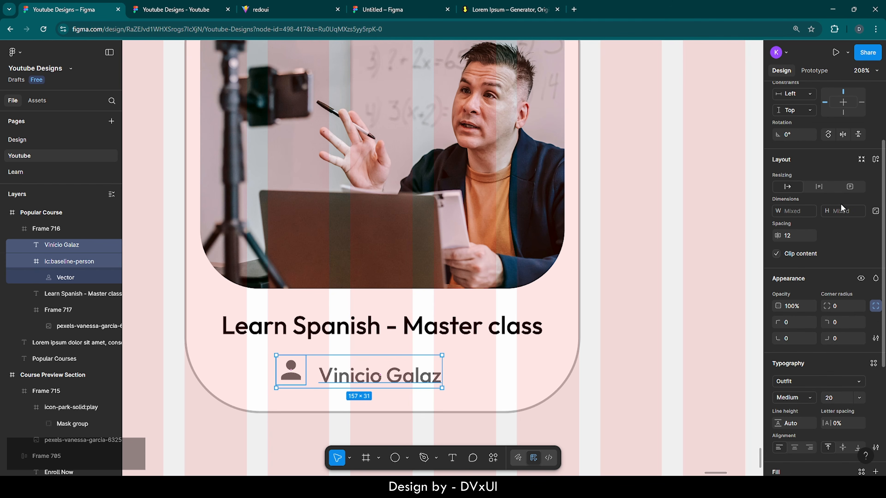
left_click(875, 160)
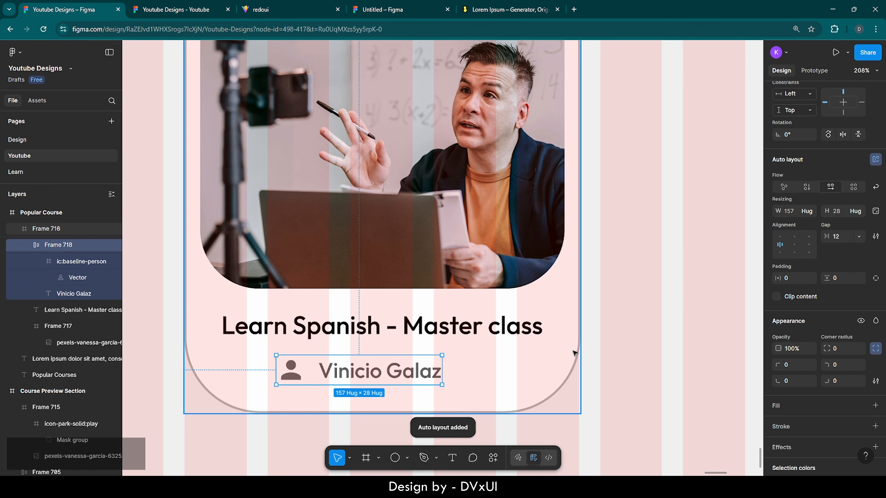
key("Down")
key("Down")
key("Down")
key("Down")
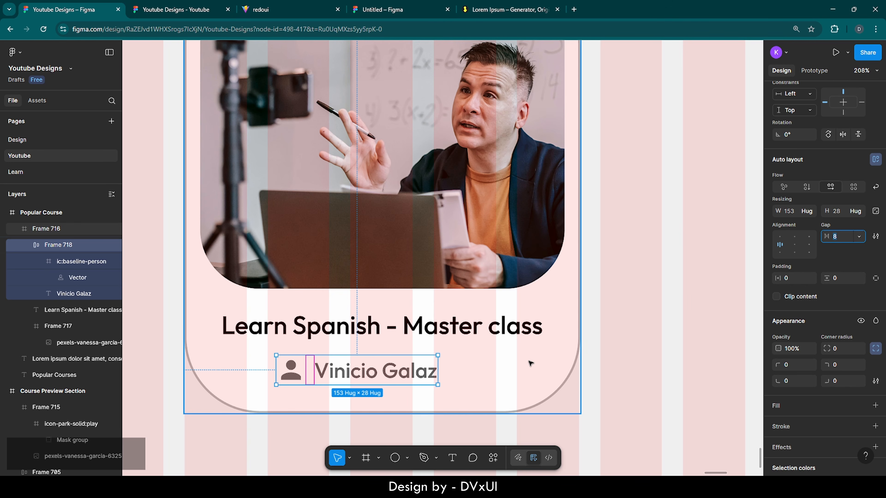
left_click(629, 299)
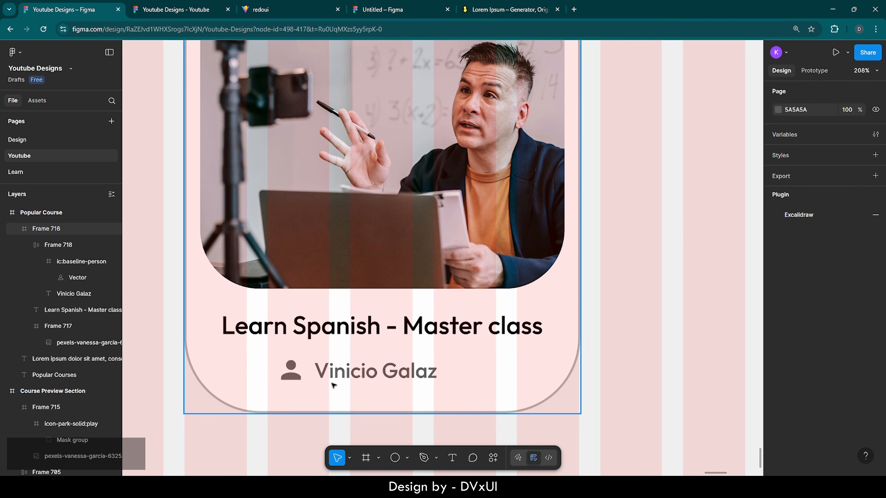
- Centre the icon-and-name row horizontally in the card and fine-tune its vertical position
left_click(333, 384)
left_click(798, 143)
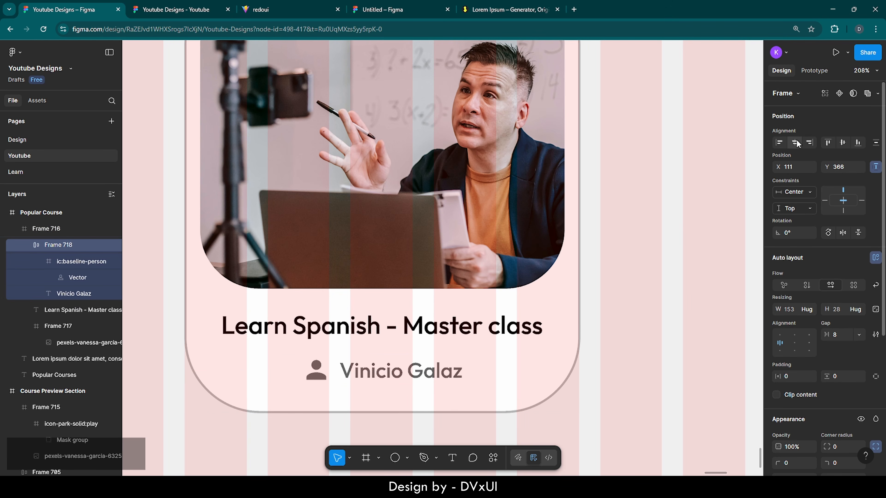
key("Up")
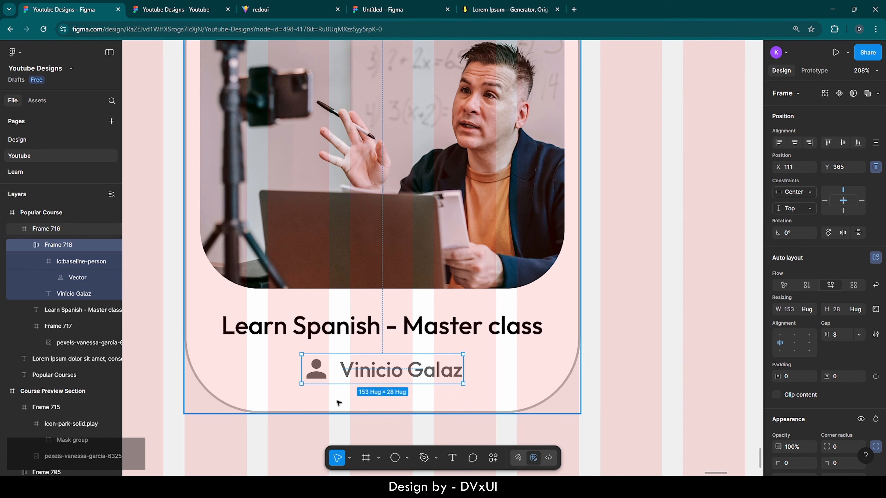
scroll(338, 403, "down", 6)
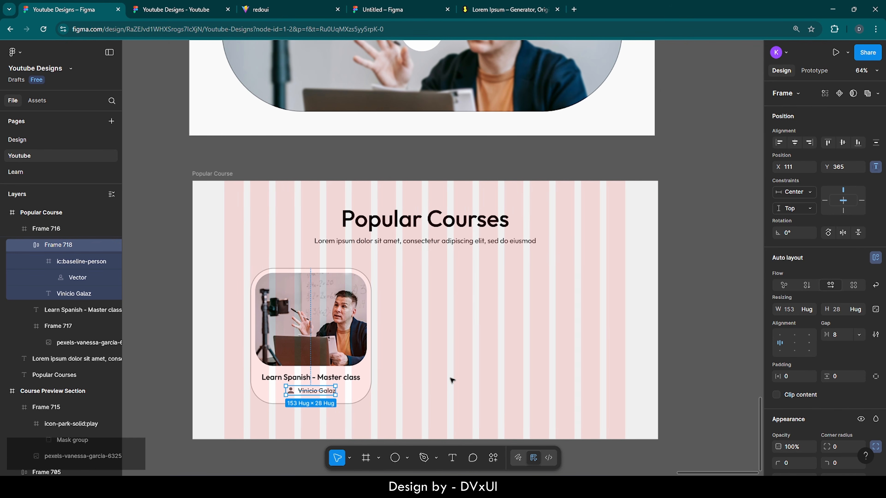
left_click(453, 381)
double_click(321, 392)
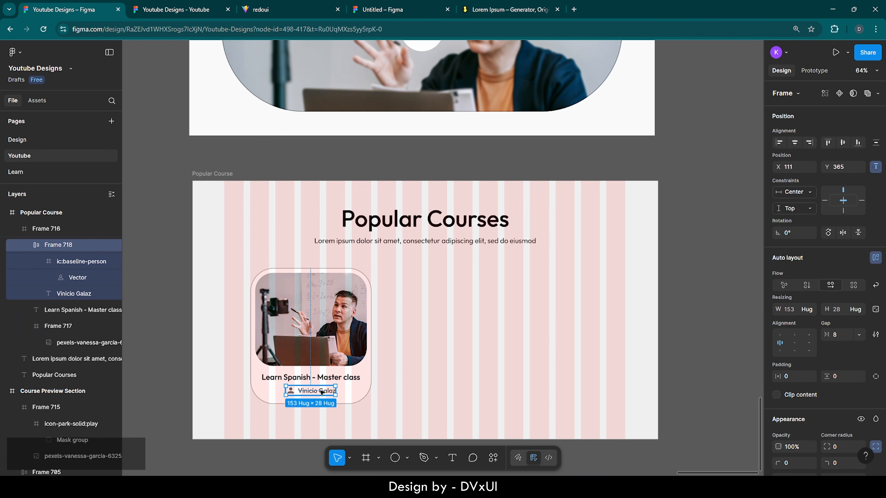
key("Down")
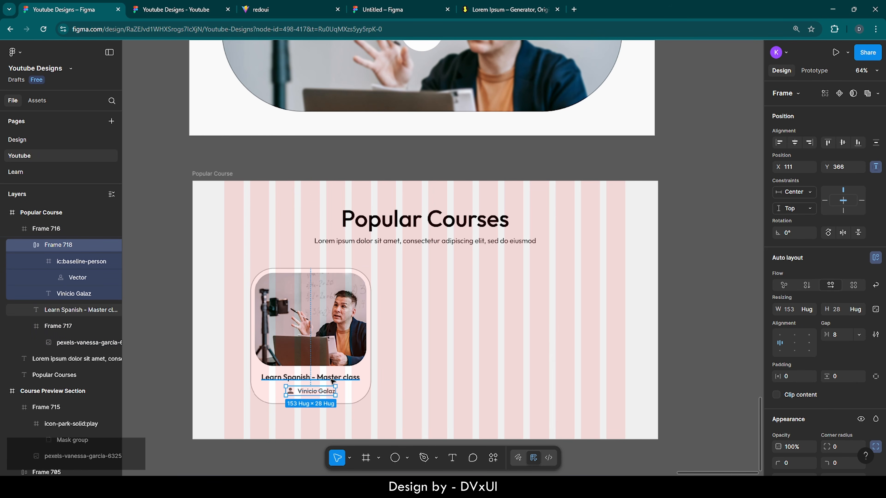
left_click(316, 378)
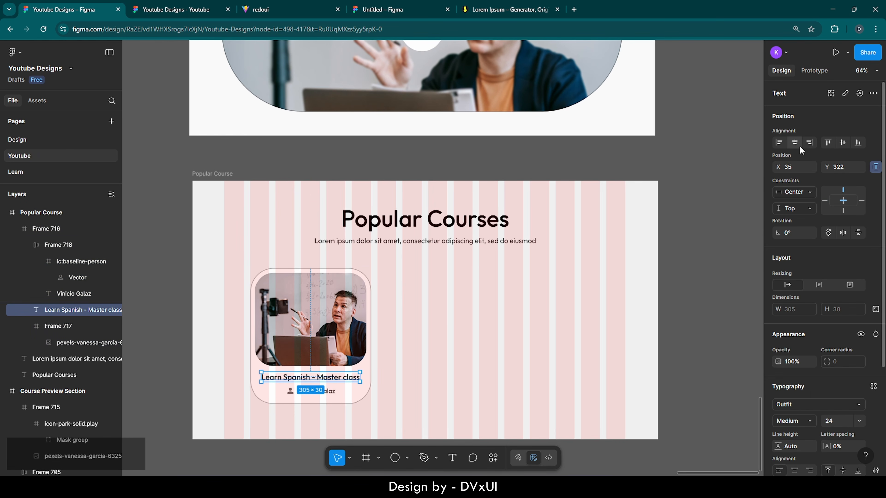
left_click(528, 343)
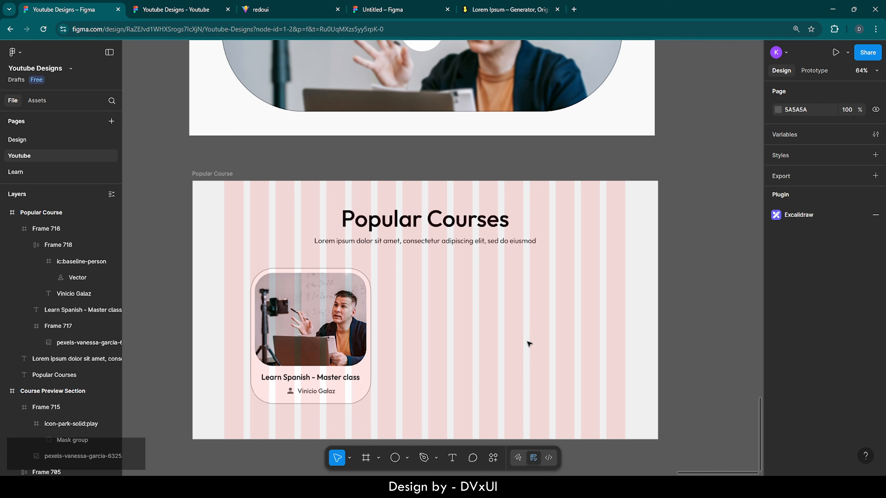
- Duplicate the course card twice, placing the copies beside the original
left_click(360, 271)
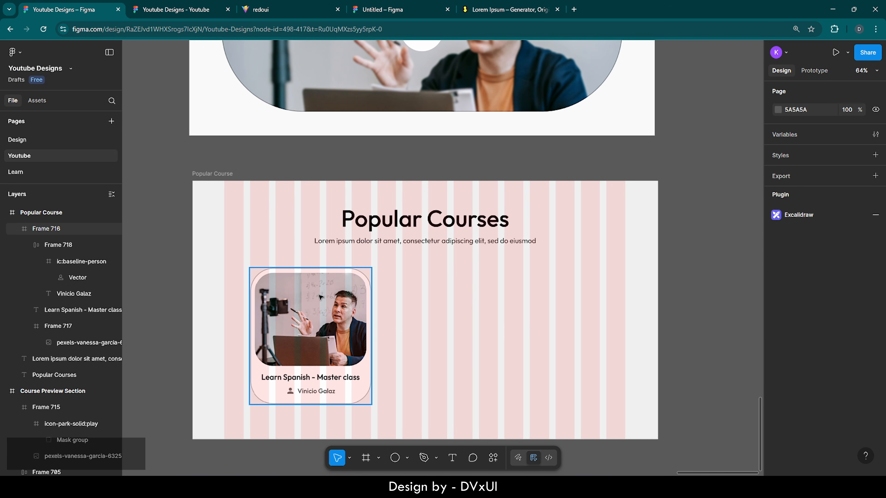
key("ctrl+c")
key("ctrl+v")
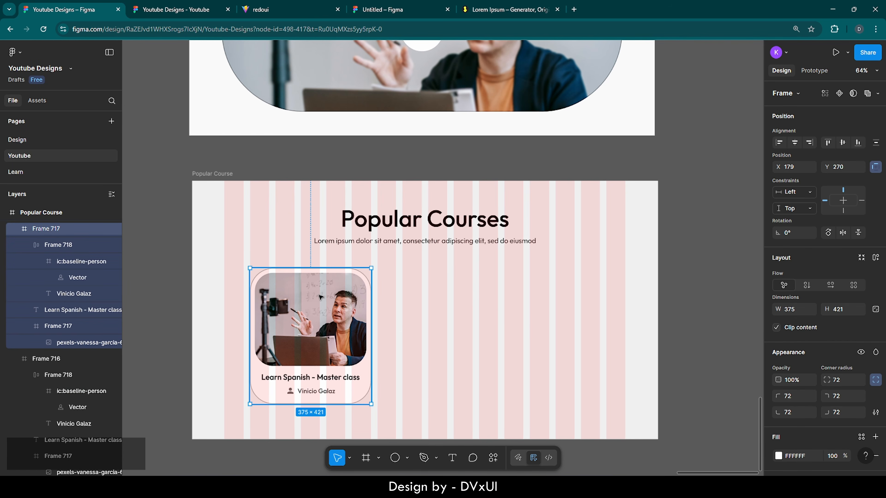
left_click_drag(321, 297, 576, 295)
key("ctrl+v")
- Align the three course cards to each other's vertical centres and nudge the row into place
left_click(442, 299, "shift")
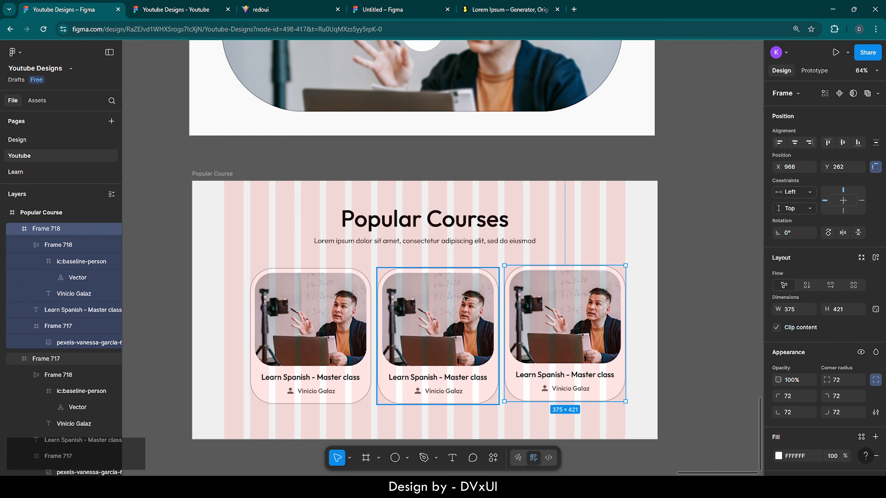
left_click(309, 335, "shift")
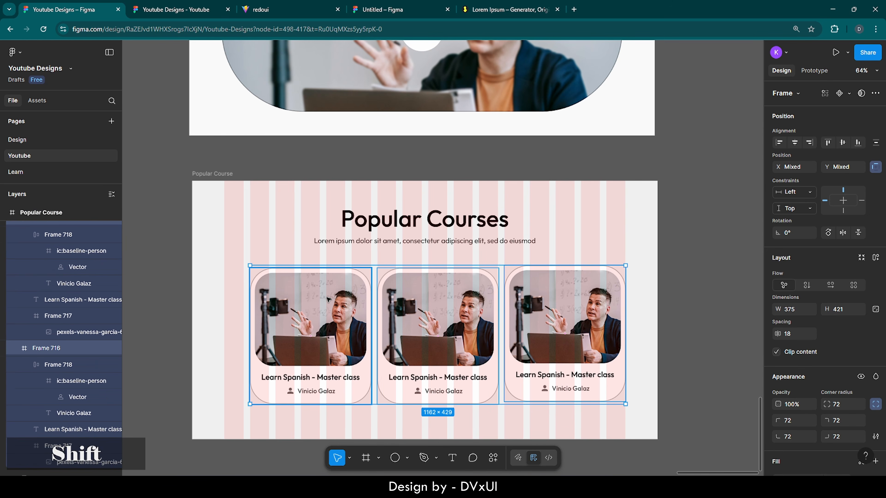
left_click(842, 142)
key("shift+Up")
key("shift+Up")
key("shift+Up")
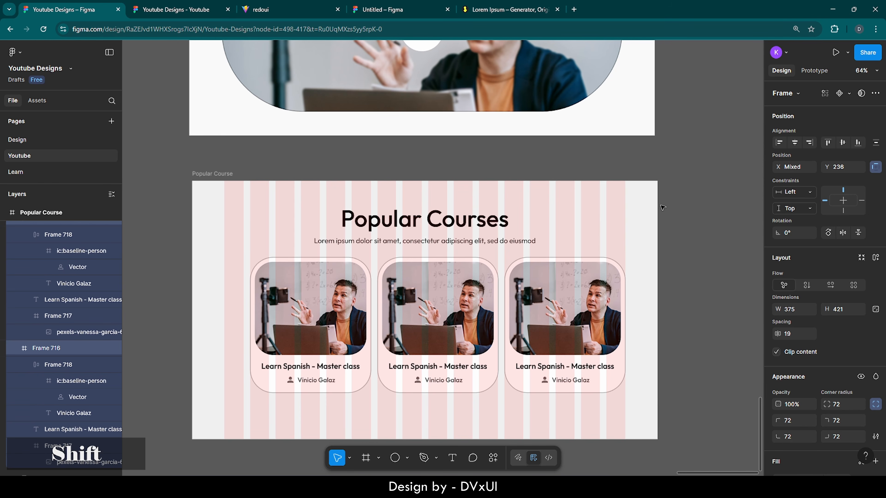
key("Down")
key("Down")
key("Down")
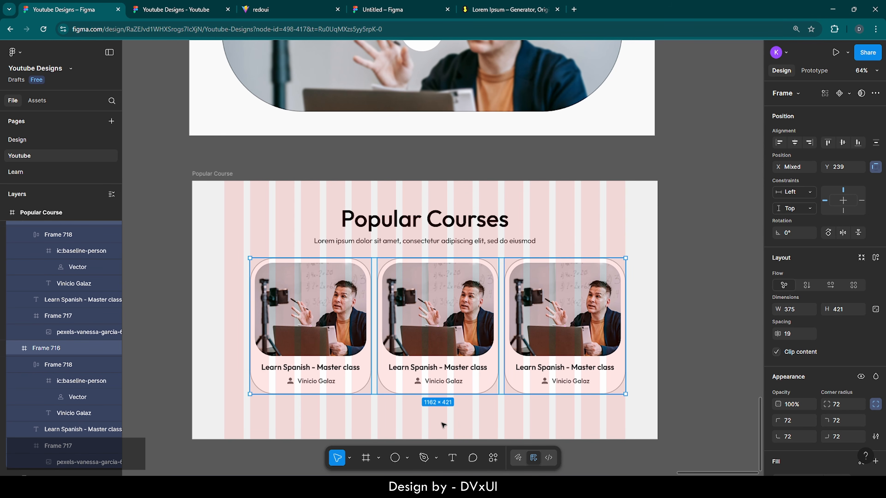
key("Up")
scroll(443, 425, "down", 3)
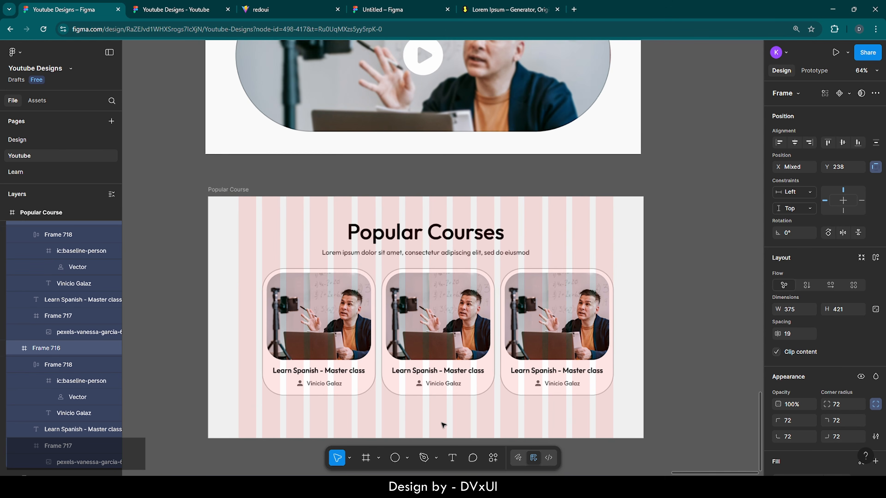
- Copy the Enroll Now button, undoing an accidental bold on the Popular Course frame
left_click(429, 73)
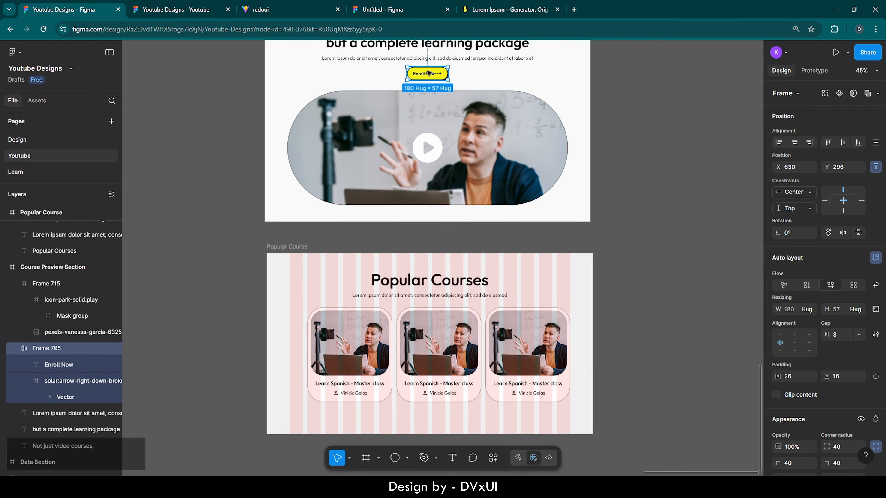
key("ctrl+c")
left_click(302, 248)
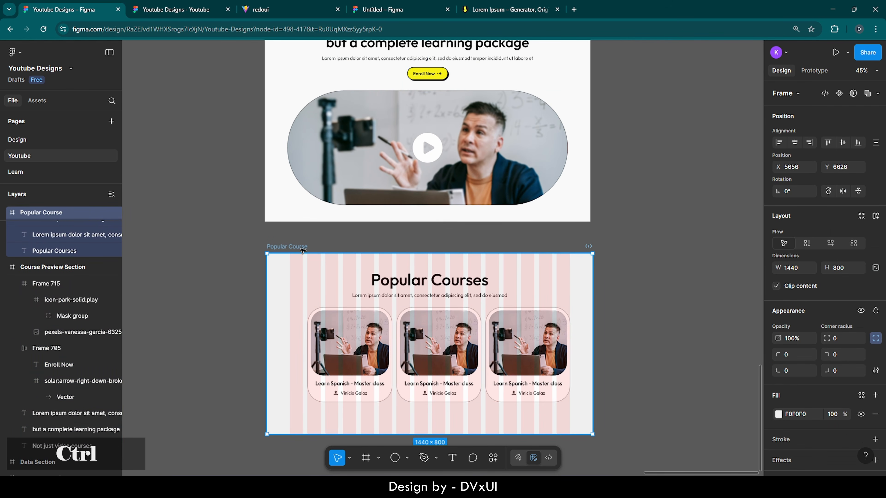
key("ctrl+b")
key("ctrl+z")
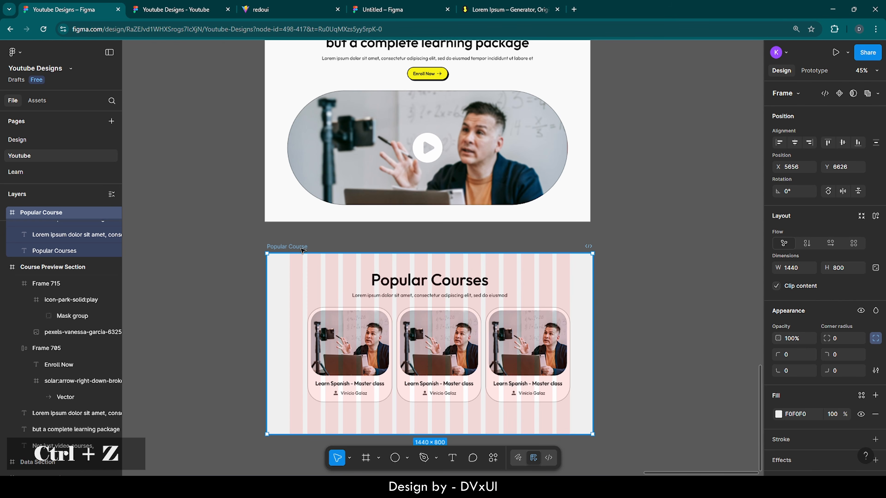
key("ctrl+v")
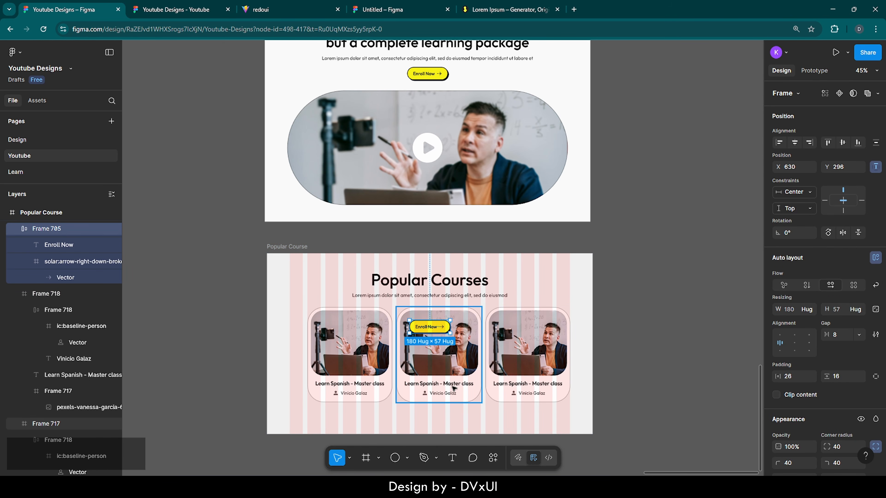
scroll(453, 386, "up", 1)
key("shift+Down")
key("shift+Down")
key("shift+Down")
key("shift+Down")
key("shift+Down")
key("shift+Down")
key("shift+Down")
key("shift+Down")
key("shift+Down")
key("shift+Down")
key("shift+Down")
key("shift+Down")
key("shift+Down")
key("shift+Down")
key("shift+Down")
key("shift+Down")
key("shift+Down")
key("shift+Down")
key("shift+Down")
key("shift+Down")
key("shift+Down")
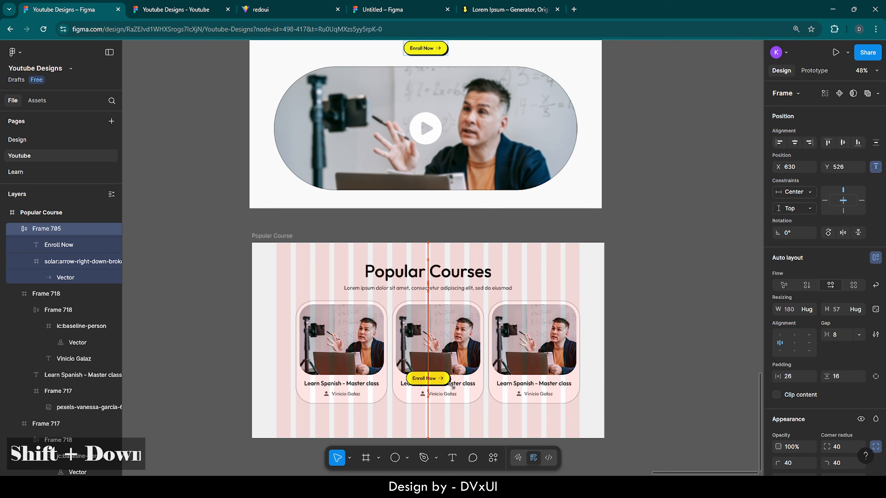
key("shift+Down")
key("Up")
key("Up")
key("Up")
key("Up")
key("Up")
key("Up")
key("Up")
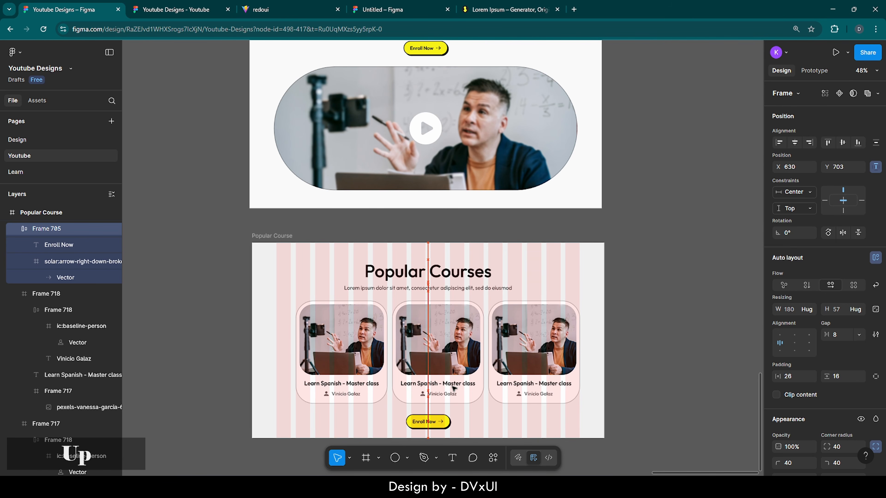
key("Up")
key("Up")
key("Up")
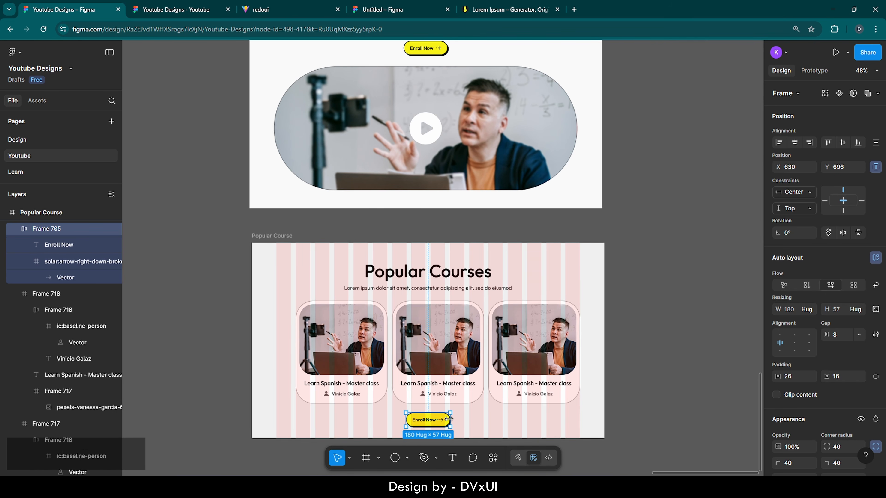
scroll(438, 443, "up", 10)
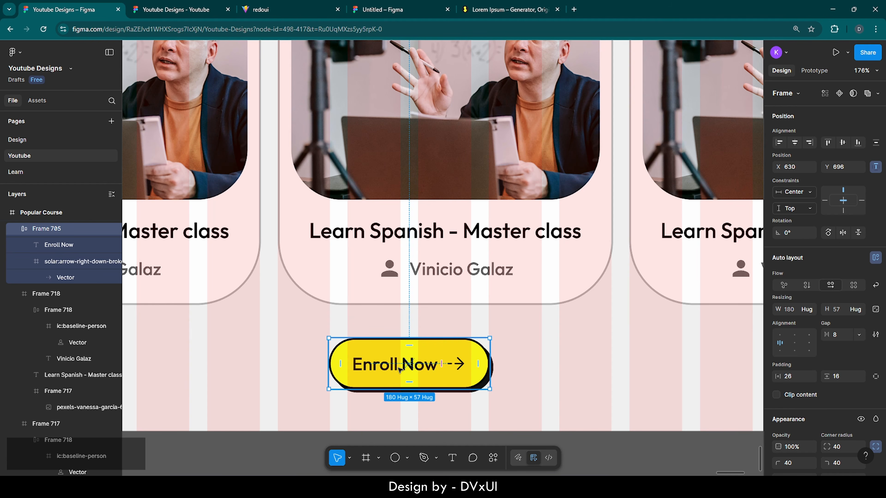
double_click(400, 370)
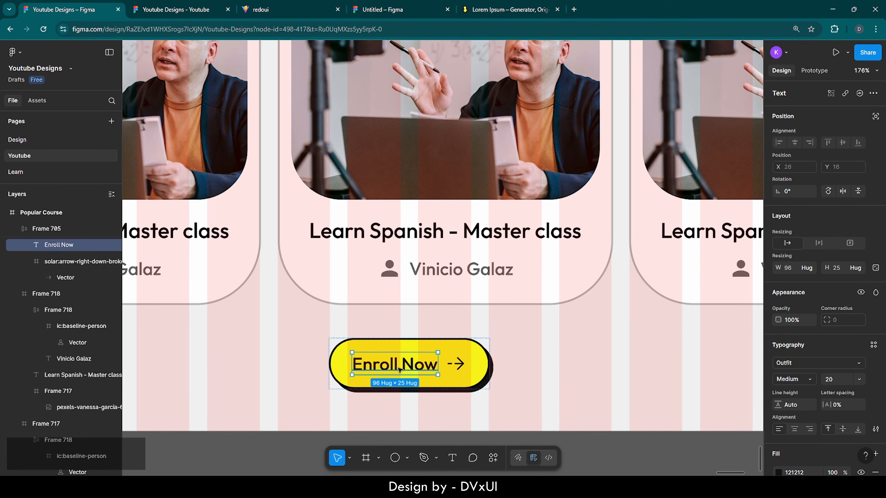
double_click(400, 370)
key("BackSpace")
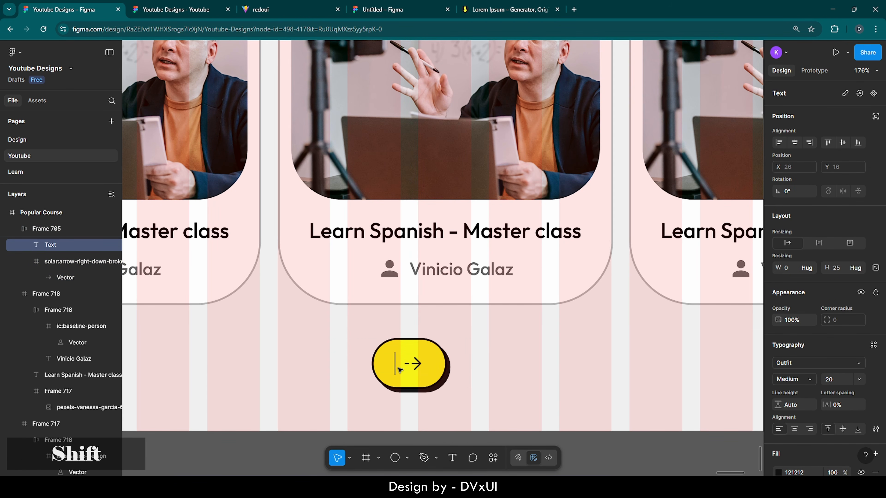
type("More Courses")
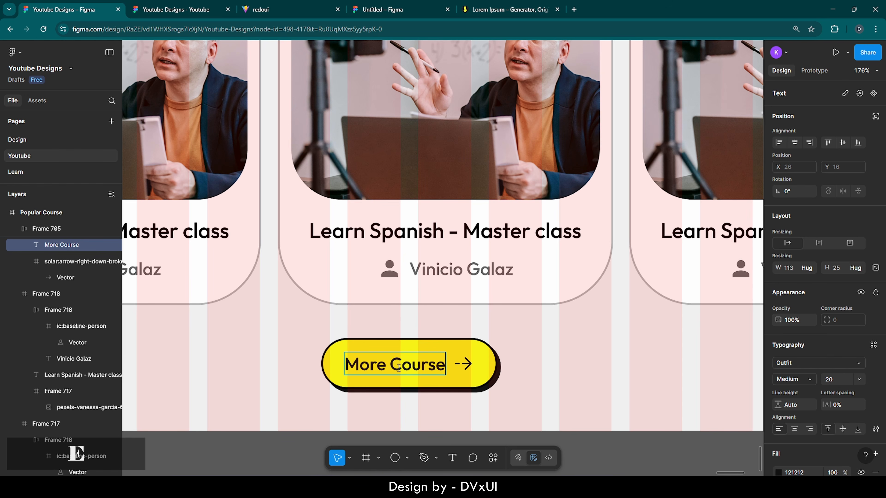
left_click(496, 371)
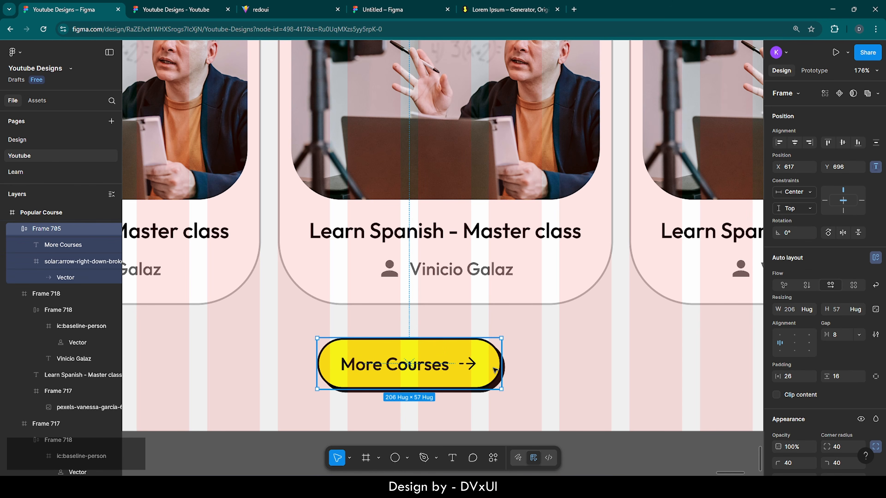
left_click(589, 366)
left_click(479, 369)
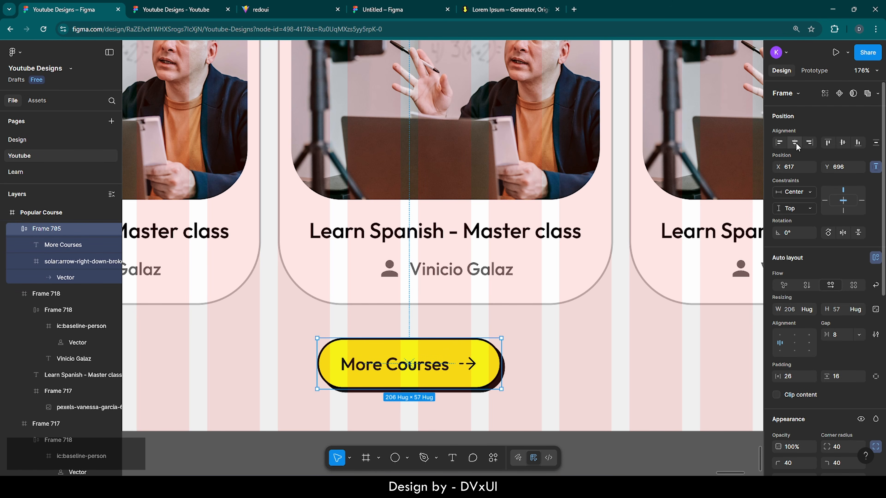
left_click(541, 357)
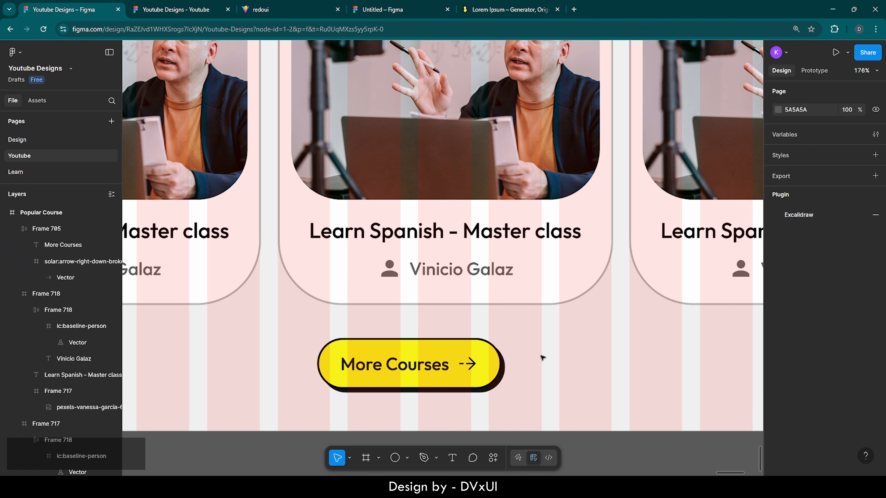
scroll(543, 358, "down", 5)
scroll(543, 358, "right", 3)
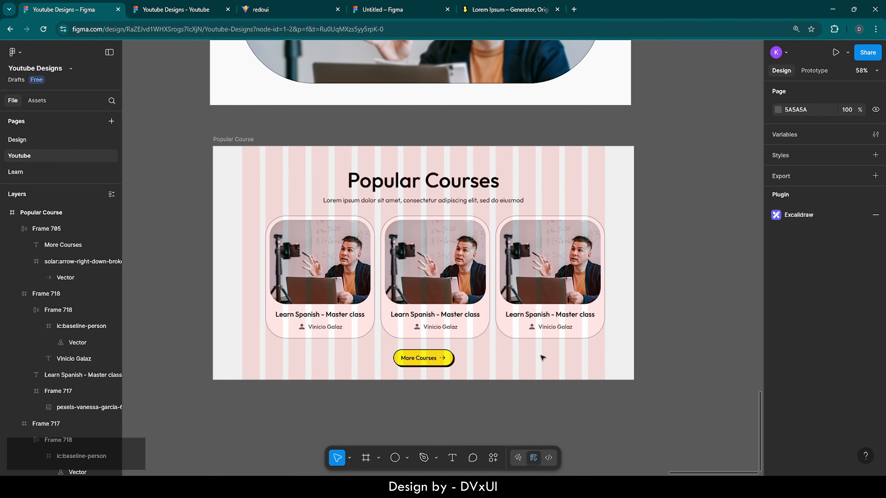
scroll(542, 358, "right", 1)
scroll(543, 358, "left", 1)
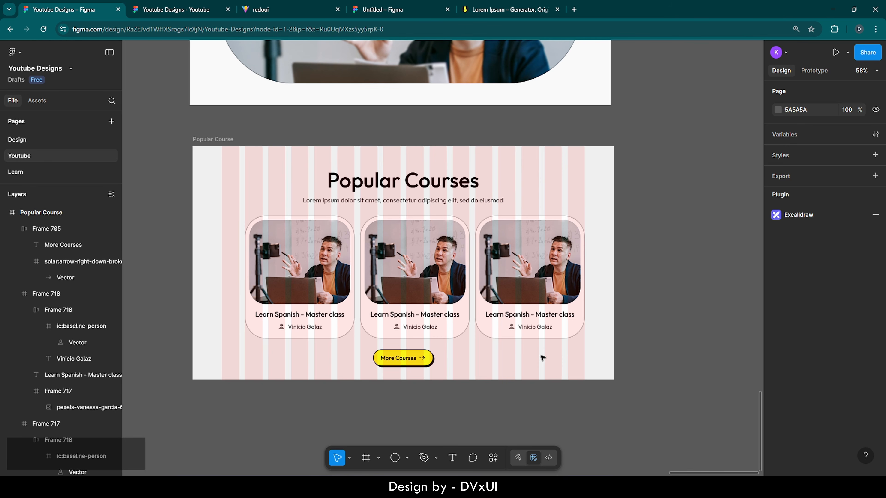
scroll(424, 410, "down", 5)
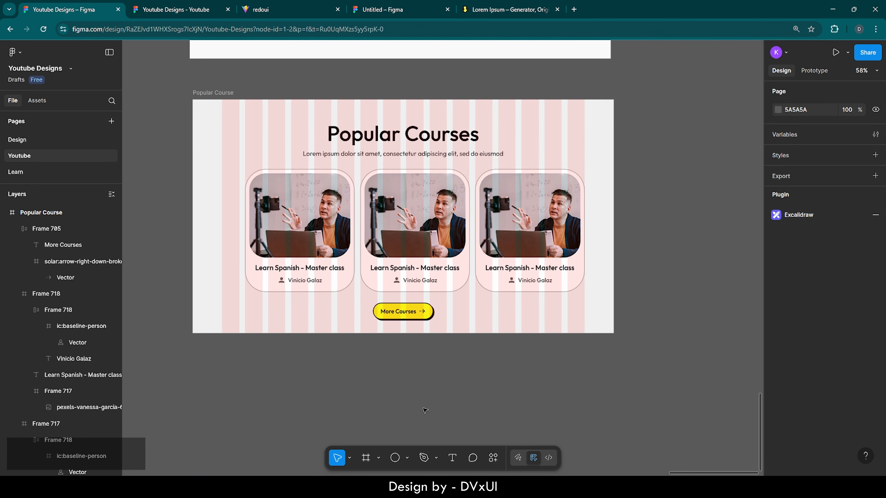
scroll(425, 411, "down", 1)
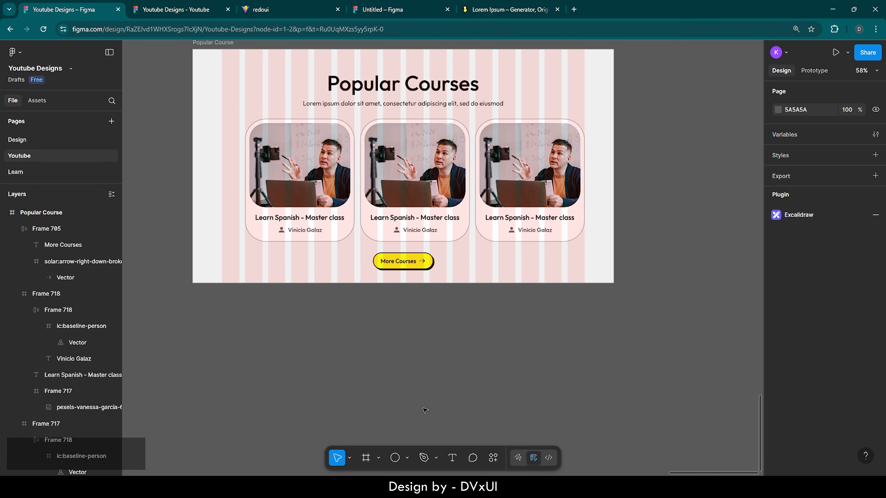
scroll(424, 410, "down", 2)
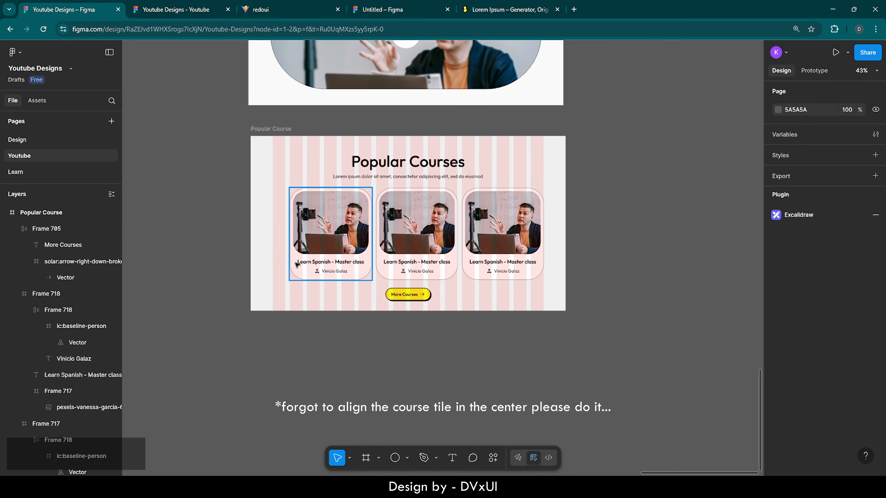
- Paste a copy of the Popular Course frame below it and delete its heading, cards and button
left_click(269, 130)
key("ctrl+v")
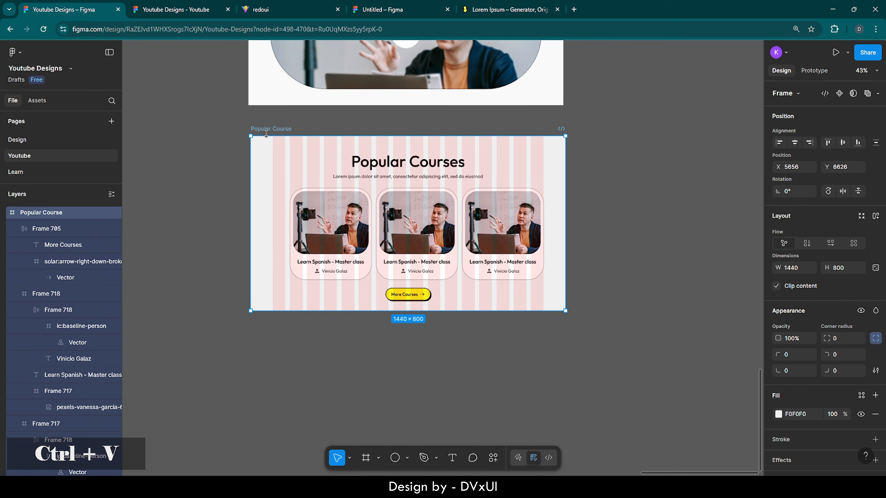
left_click_drag(600, 137, 274, 346)
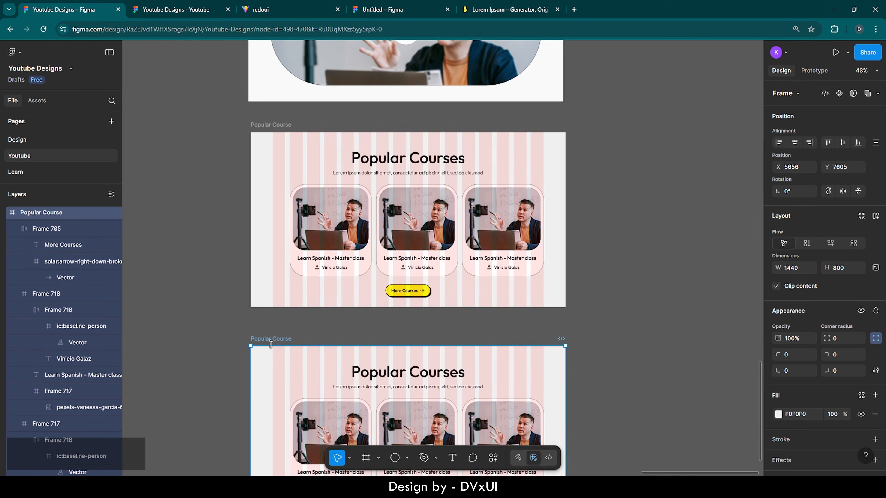
scroll(274, 346, "down", 5)
scroll(274, 347, "up", 5)
scroll(273, 347, "right", 3)
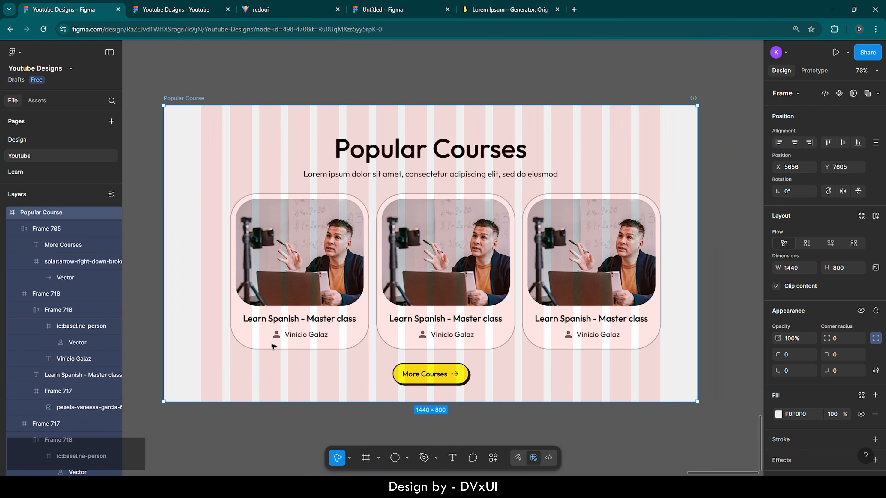
left_click_drag(147, 131, 630, 384)
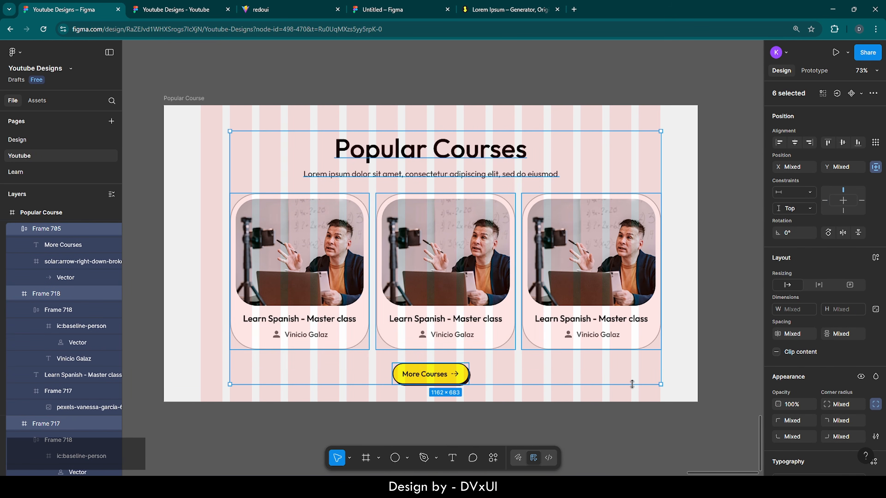
key("Delete")
- Fill the empty copied frame with dark colour 121212
left_click(462, 310)
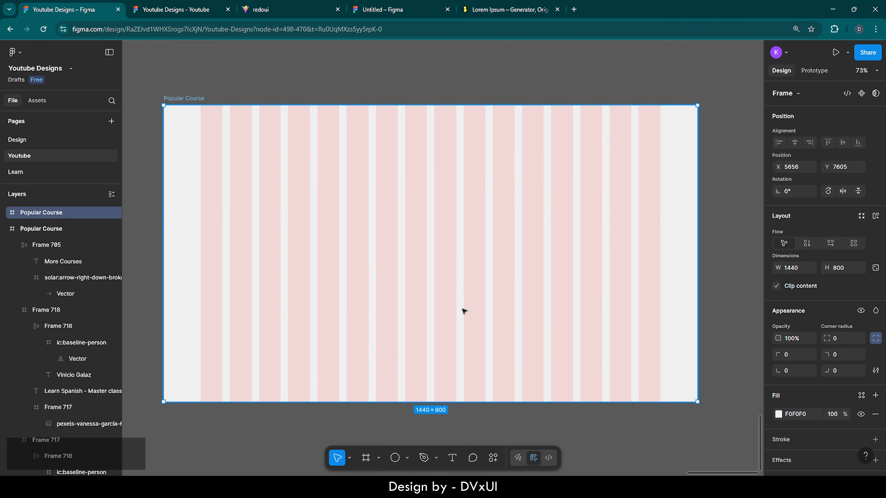
scroll(805, 414, "down", 2)
left_click(803, 355)
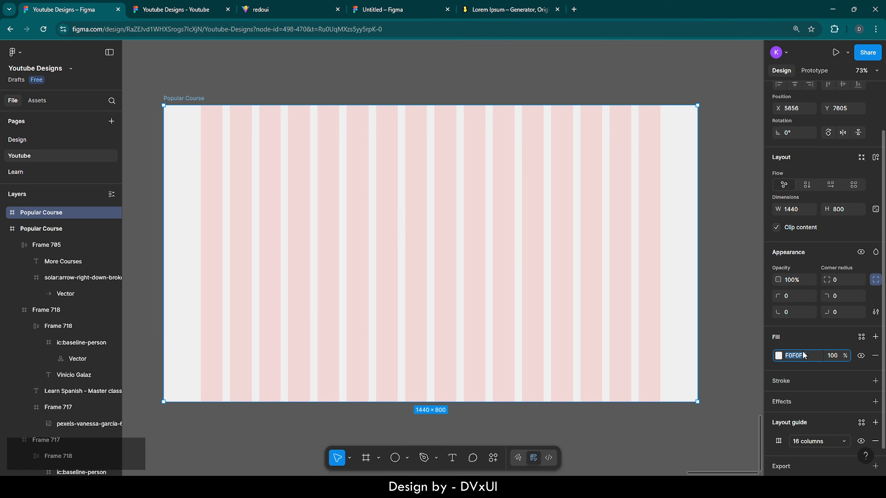
type("121212")
key("Return")
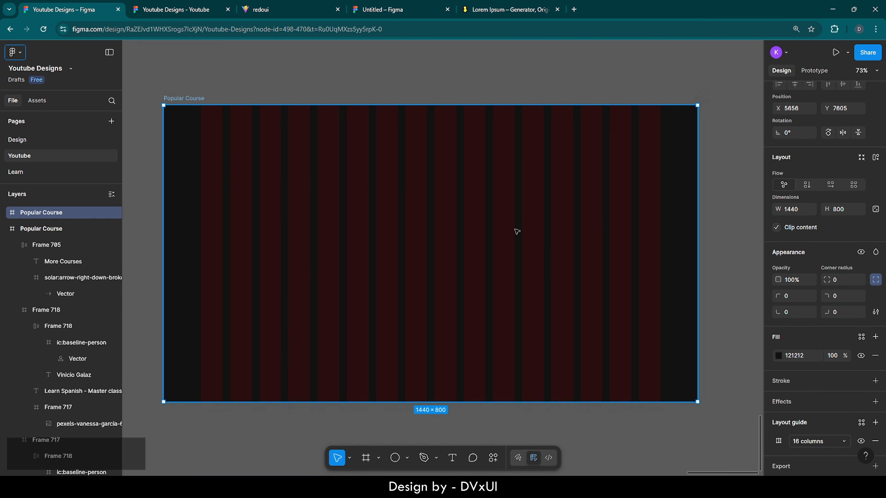
- Rename the copied frame to 'Call back Section'
double_click(182, 99)
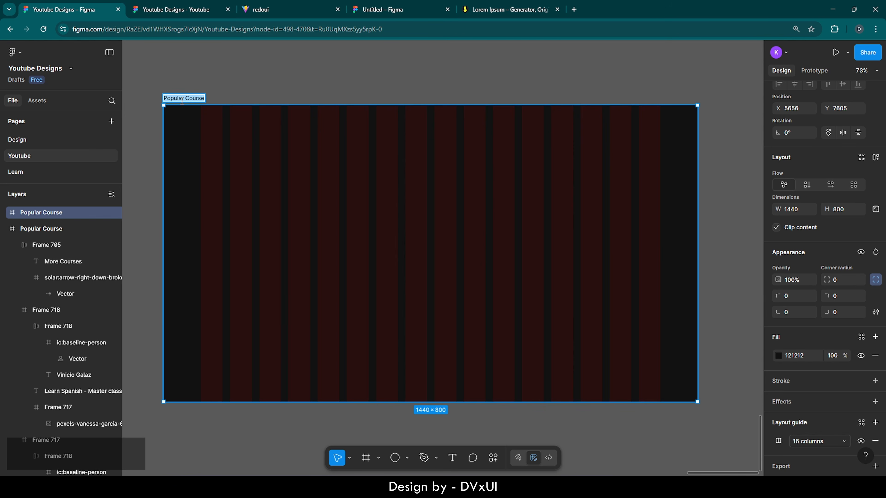
key("BackSpace")
type("Cal")
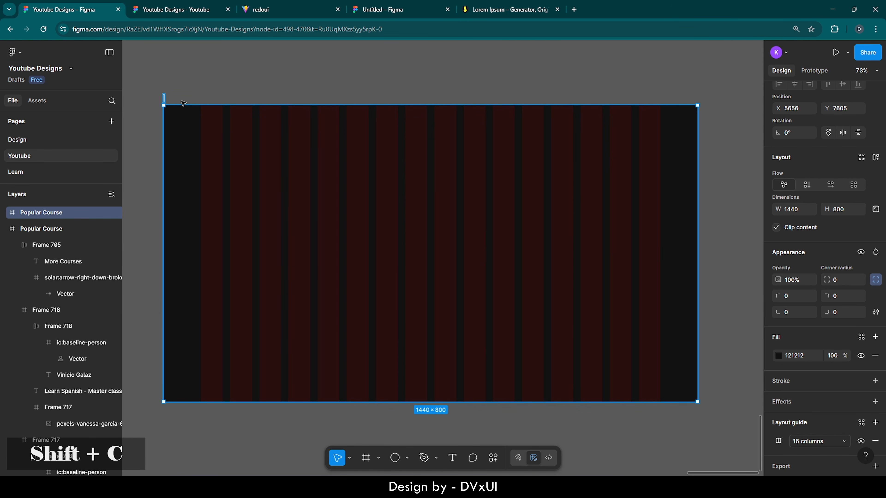
type("l")
type(" back")
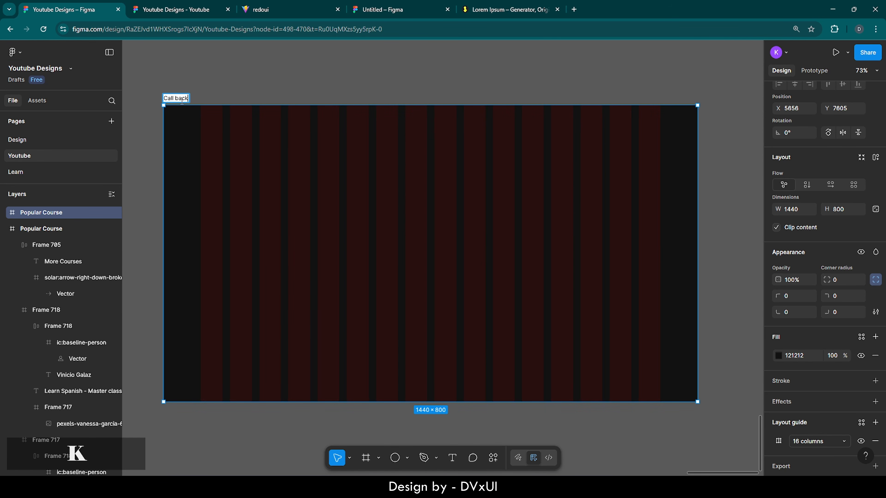
type(" Section")
key("Return")
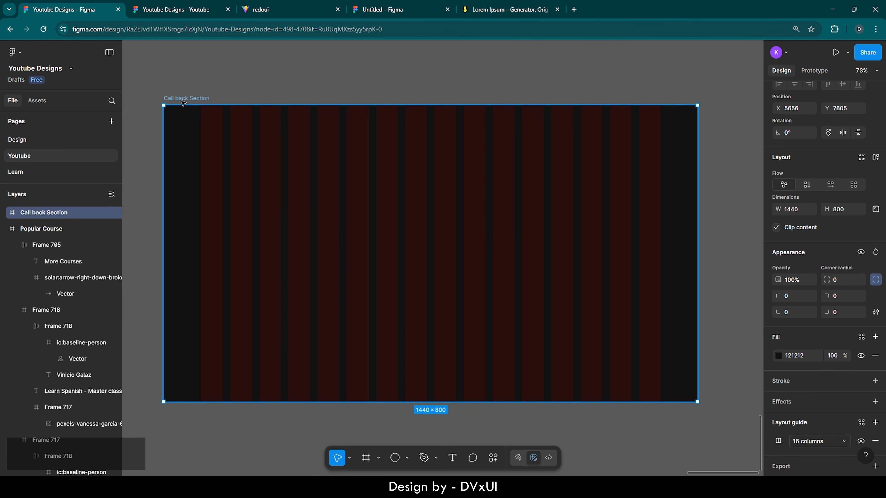
left_click(244, 98)
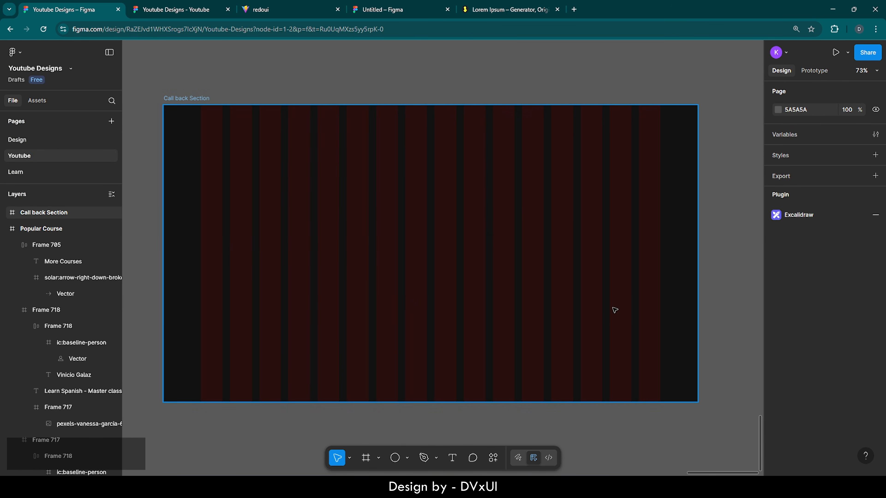
- Copy the smiling woman's photo group from the hero section
scroll(397, 363, "down", 8)
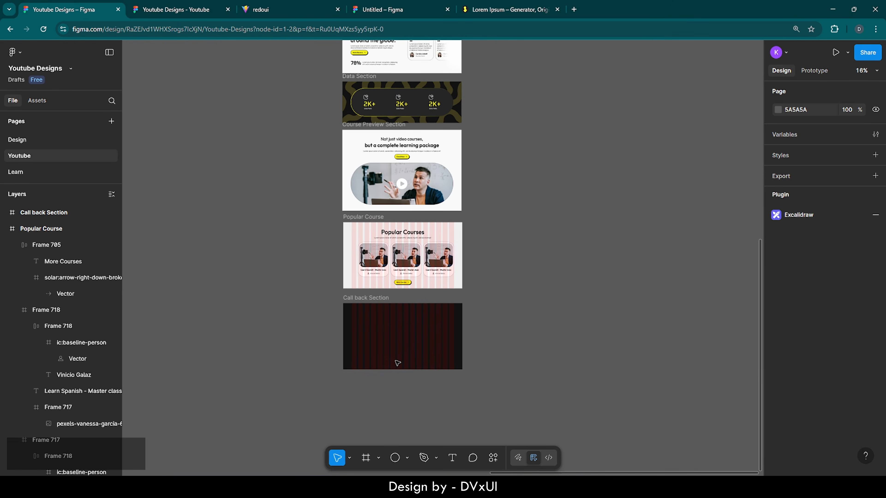
scroll(397, 363, "up", 5)
left_click(407, 165)
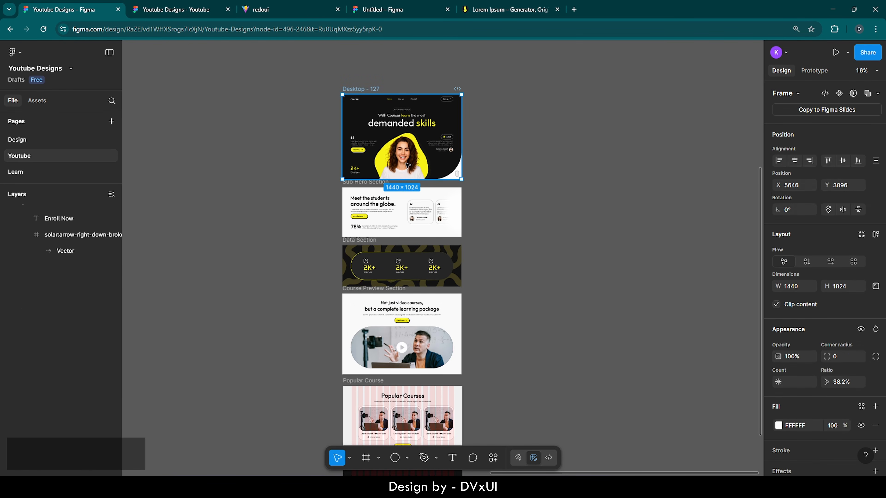
left_click(407, 165)
key("ctrl+c")
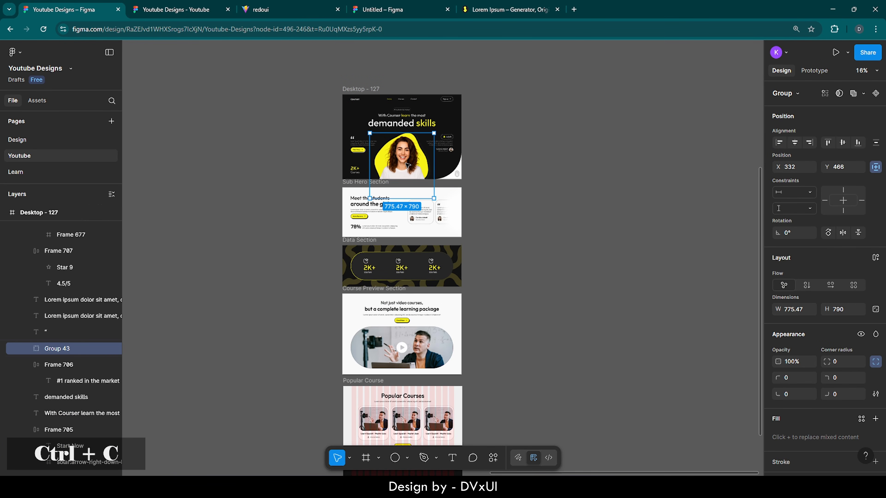
scroll(447, 363, "down", 5)
scroll(427, 337, "up", 6)
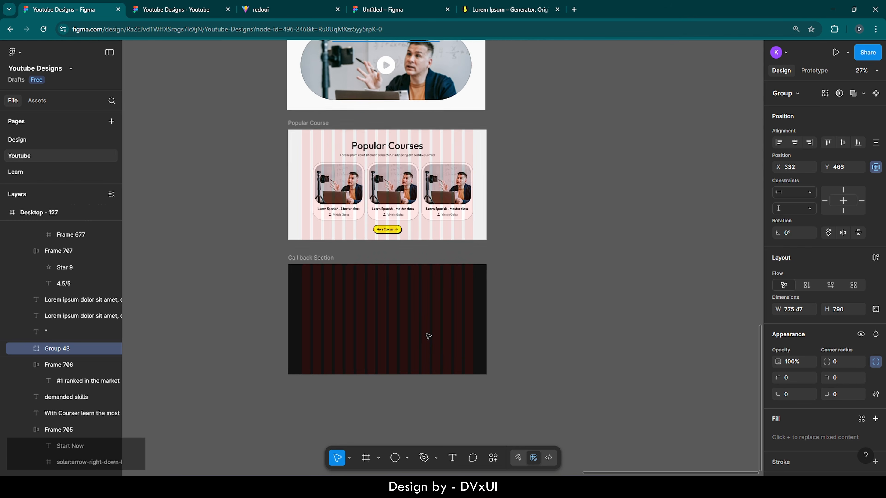
scroll(428, 336, "left", 2)
- Set the Call back Section's height to 600
left_click(462, 304)
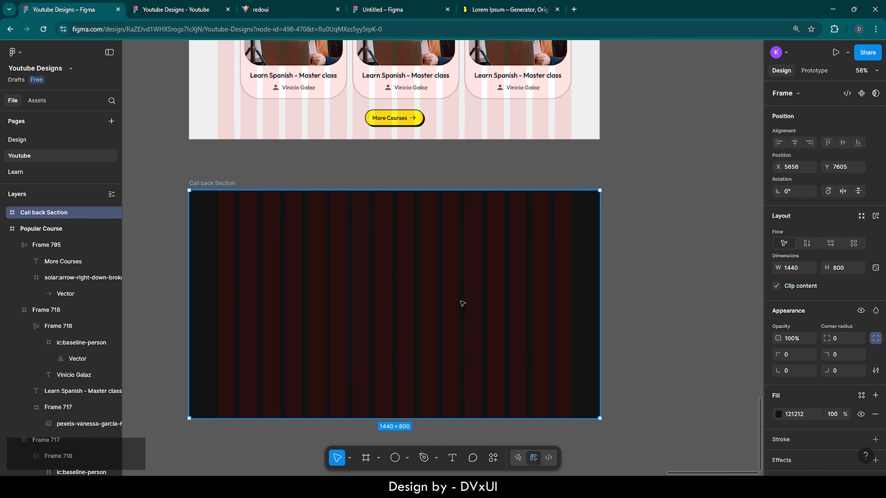
left_click(845, 269)
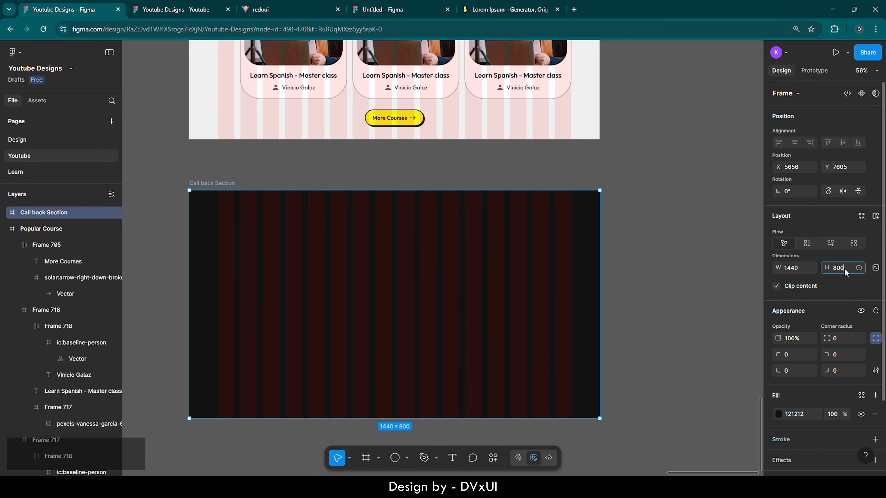
type("600")
key("Return")
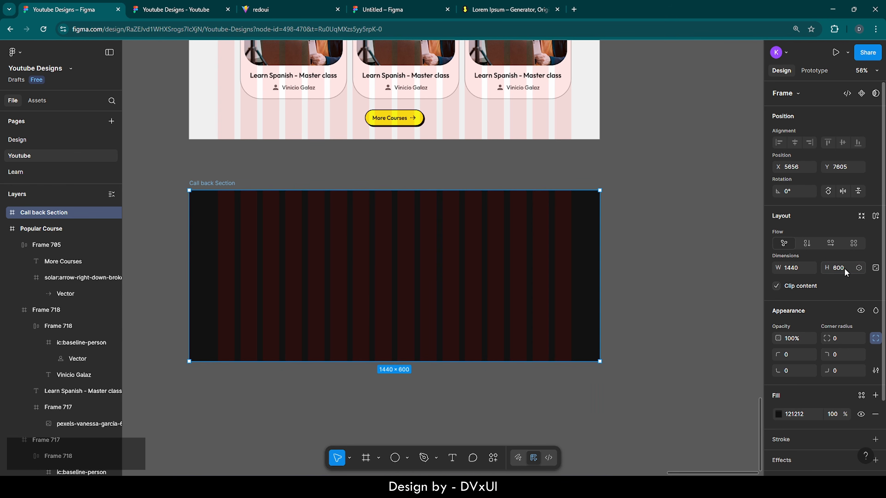
- Paste the woman's photo into the Call back Section, centre it vertically and nudge it right
key("ctrl+v")
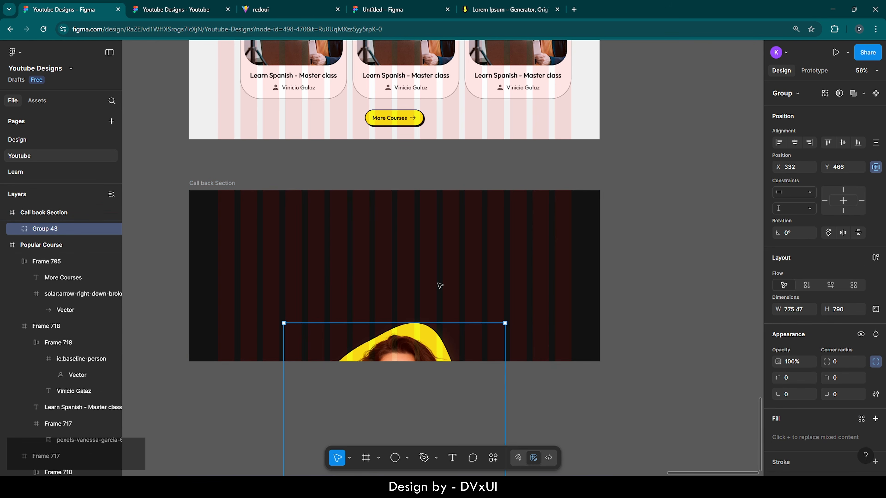
left_click(843, 142)
key("shift+Right")
key("shift+Right")
key("shift+Right")
key("shift+Right")
key("shift+Right")
key("shift+Right")
key("shift+Right")
key("shift+Right")
key("shift+Right")
key("shift+Right")
key("shift+Right")
key("shift+Right")
key("shift+Right")
key("shift+Right")
key("shift+Right")
key("shift+Right")
key("shift+Right")
key("shift+Right")
key("shift+Right")
key("shift+Right")
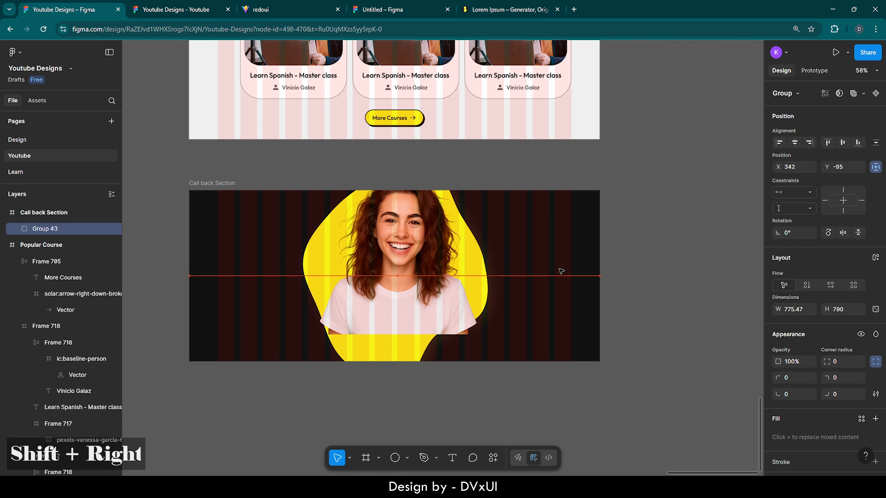
key("shift+Right")
key("shift+Right")
key("shift+Right")
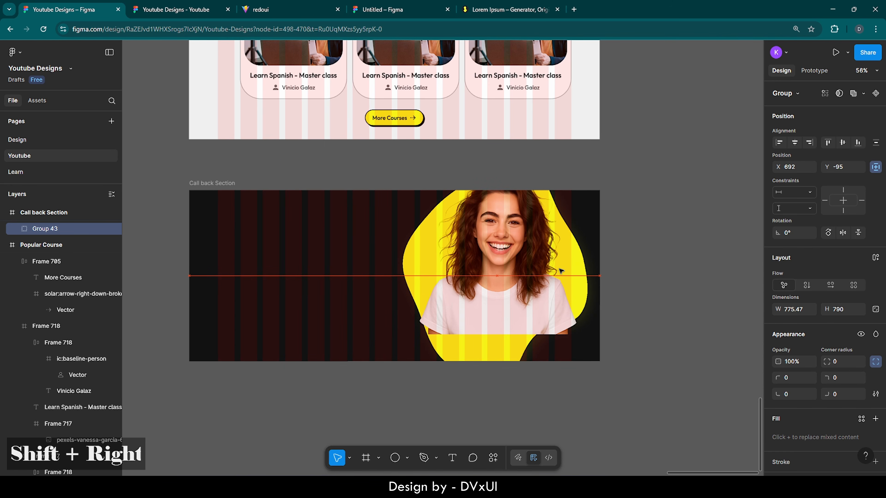
key("shift+Down")
key("shift+Down")
key("shift+Down")
key("shift+Down")
key("shift+Down")
key("shift+Down")
key("shift+Down")
key("shift+Down")
key("shift+Down")
key("shift+Down")
key("shift+Down")
key("shift+Down")
key("shift+Down")
key("shift+Down")
key("shift+Down")
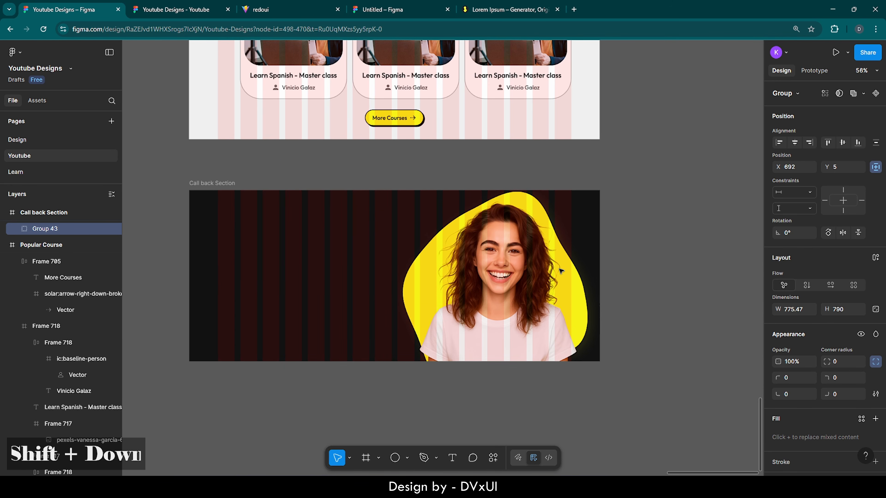
key("shift+Down")
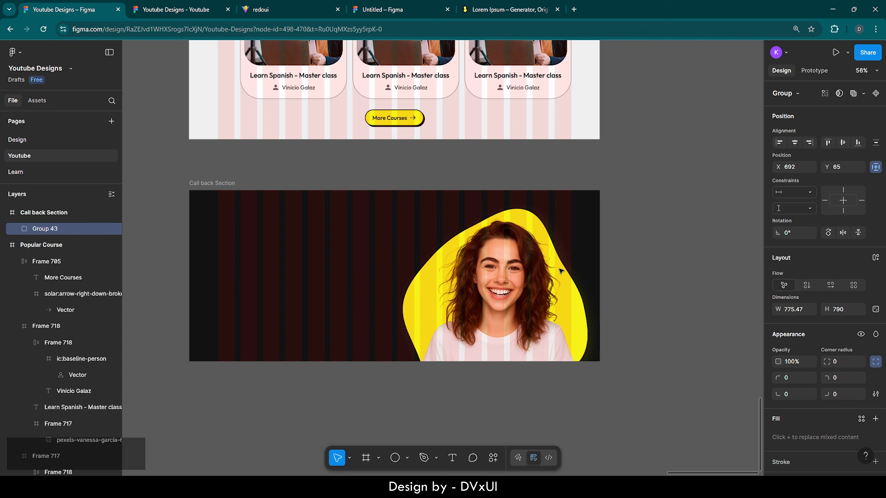
key("shift+Up")
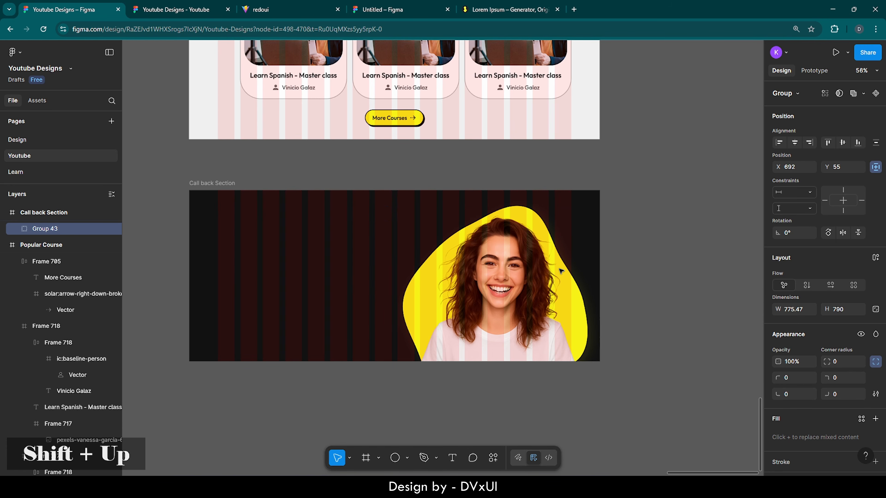
key("shift+Up")
key("shift+Left")
key("shift+Left")
key("shift+Left")
key("shift+Left")
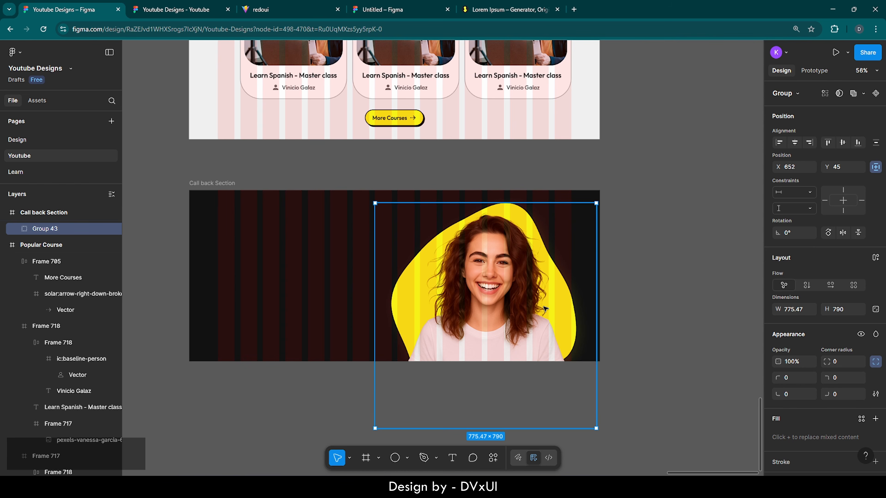
scroll(380, 424, "left", 3)
left_click(380, 424)
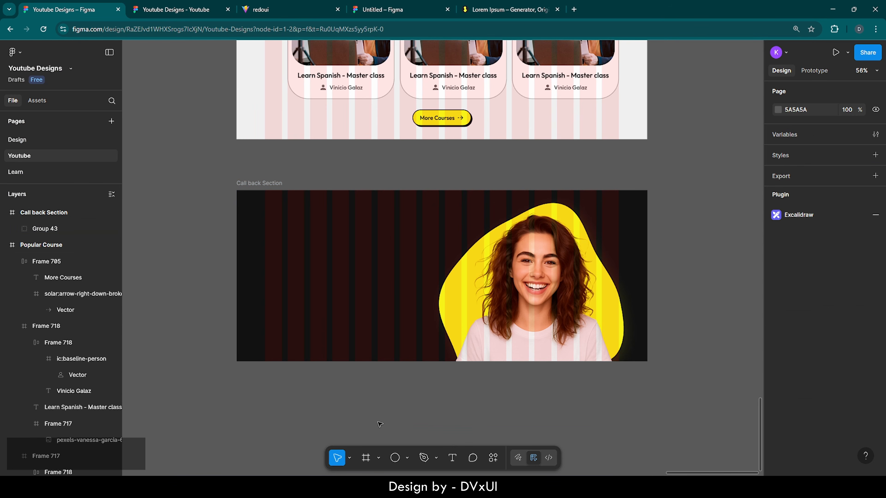
left_click(455, 457)
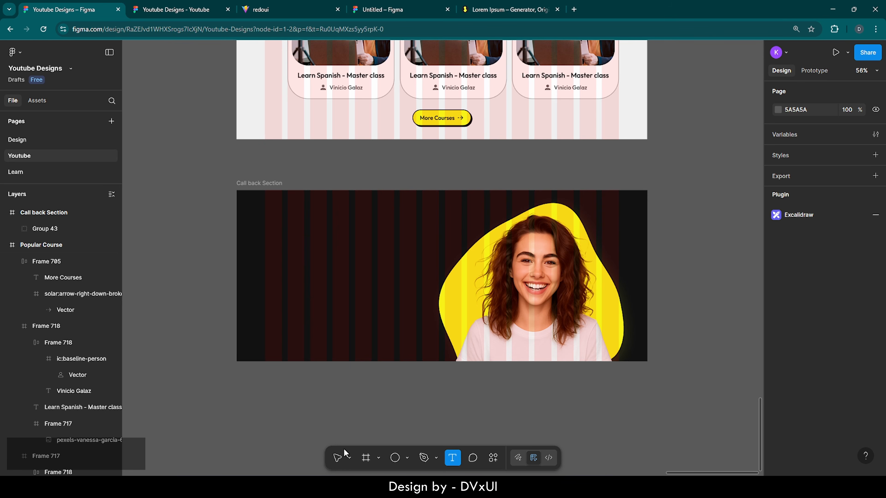
- Copy the hero's '#1 ranked in the market' badge and 'With Courser learn the most' heading
left_click(337, 457)
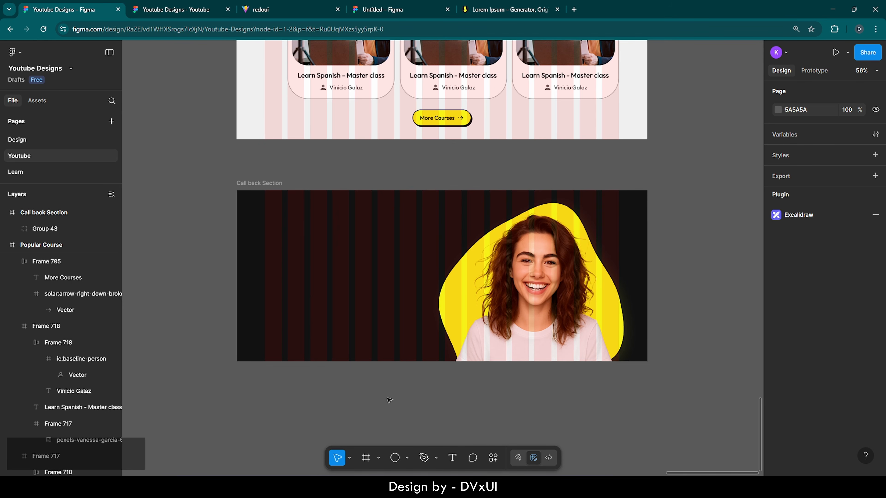
scroll(390, 400, "down", 5)
scroll(389, 400, "up", 8)
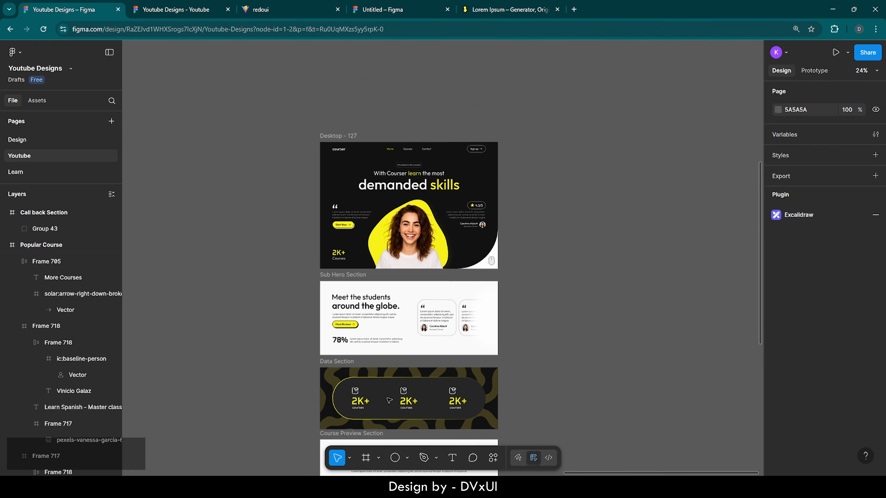
left_click(407, 168)
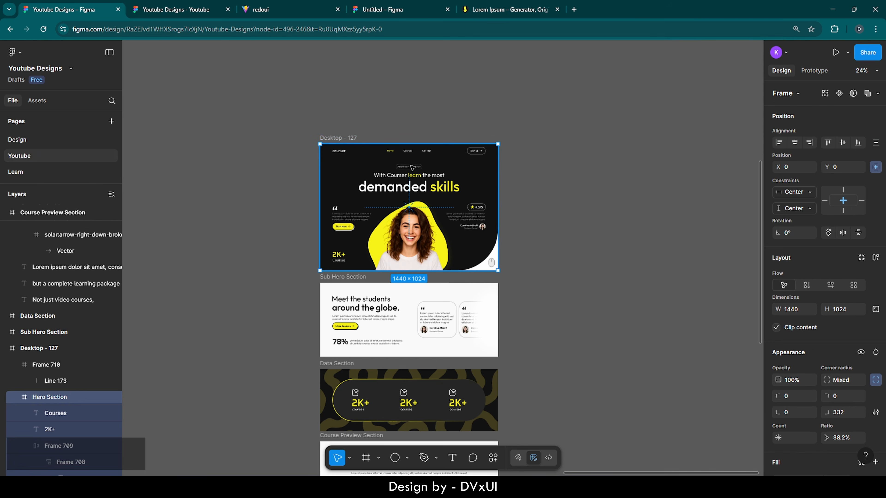
double_click(413, 168)
scroll(412, 167, "up", 5)
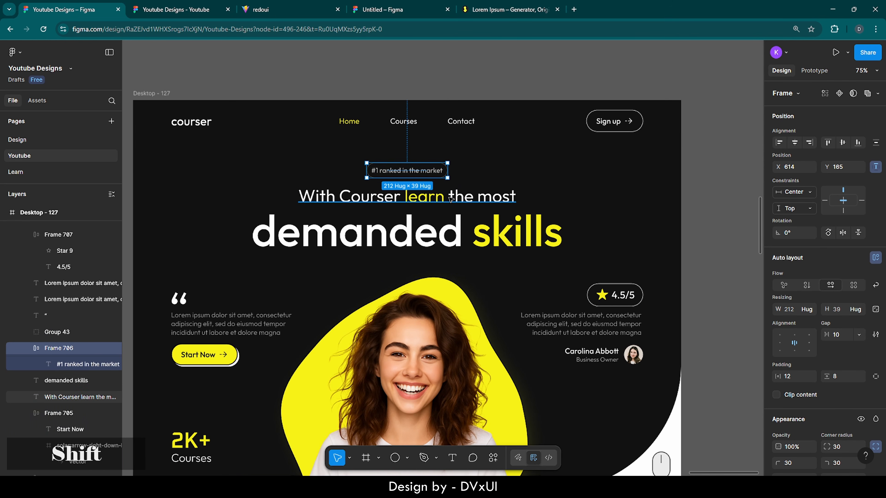
left_click(451, 198, "shift")
key("ctrl+c")
- Paste the badge and heading into the Call back Section and move them to its left side
scroll(451, 198, "down", 7)
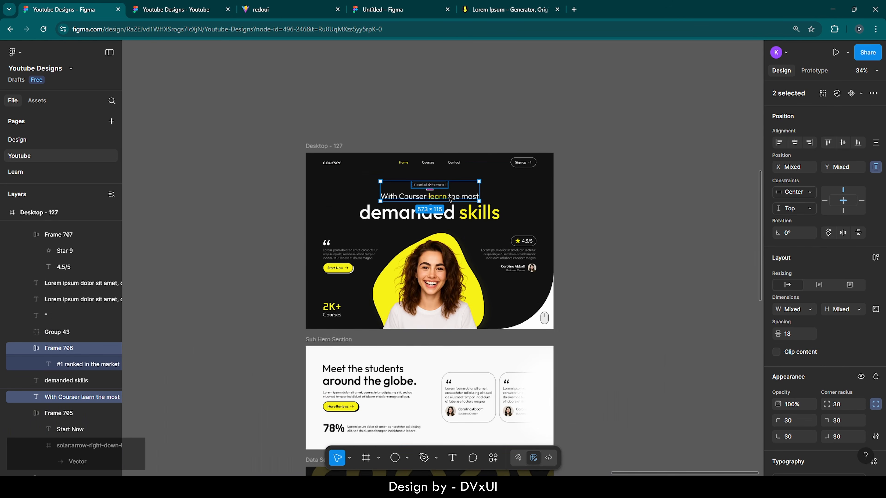
scroll(451, 198, "down", 7)
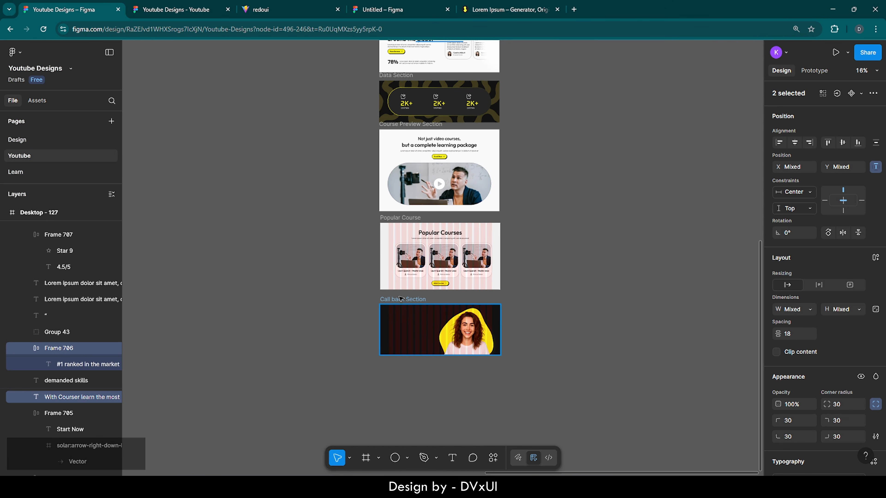
left_click(400, 299)
key("ctrl+v")
scroll(425, 334, "up", 7)
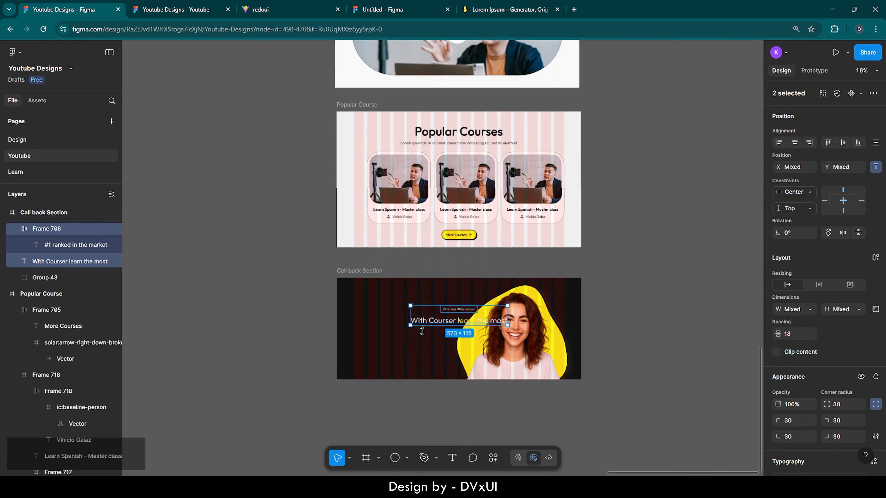
left_click_drag(493, 280, 356, 260)
left_click(356, 260)
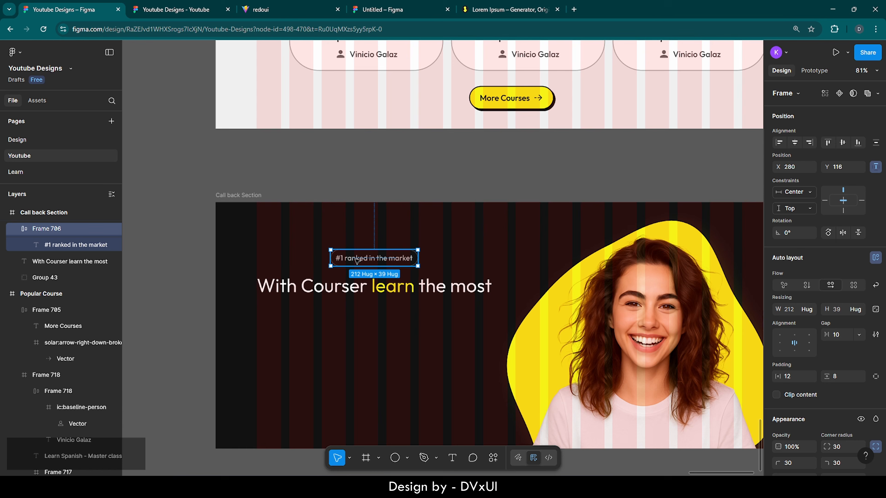
- Left-align the badge with the heading and set the heading font size to 62
left_click(360, 287, "shift")
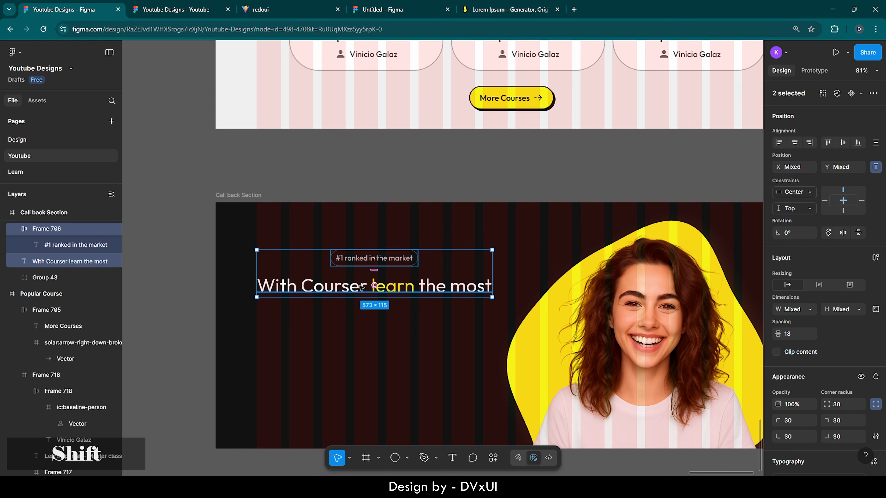
left_click(780, 142)
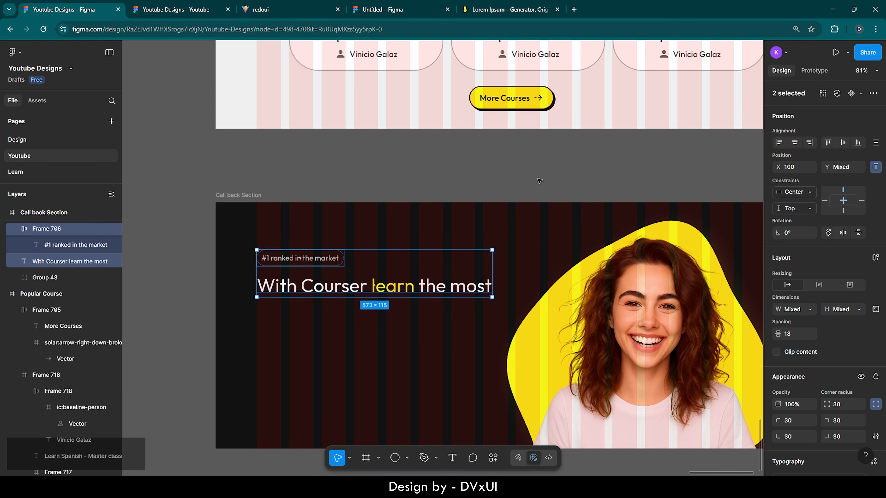
double_click(346, 291)
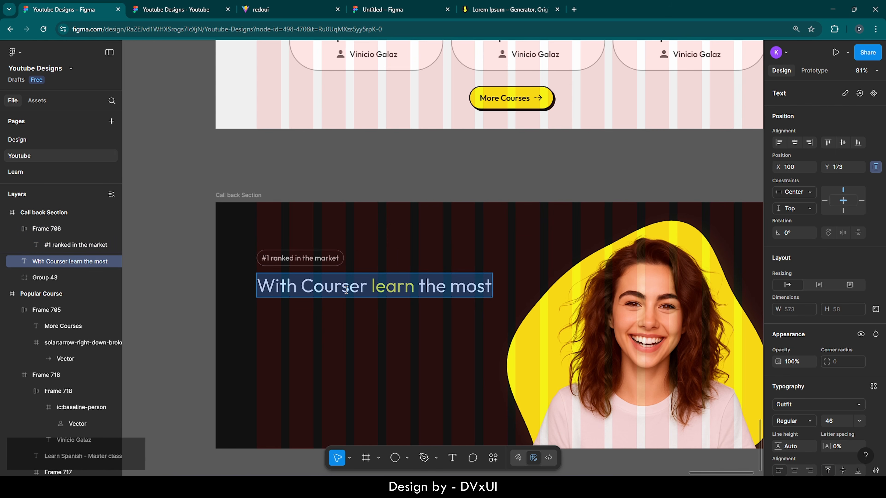
left_click(837, 421)
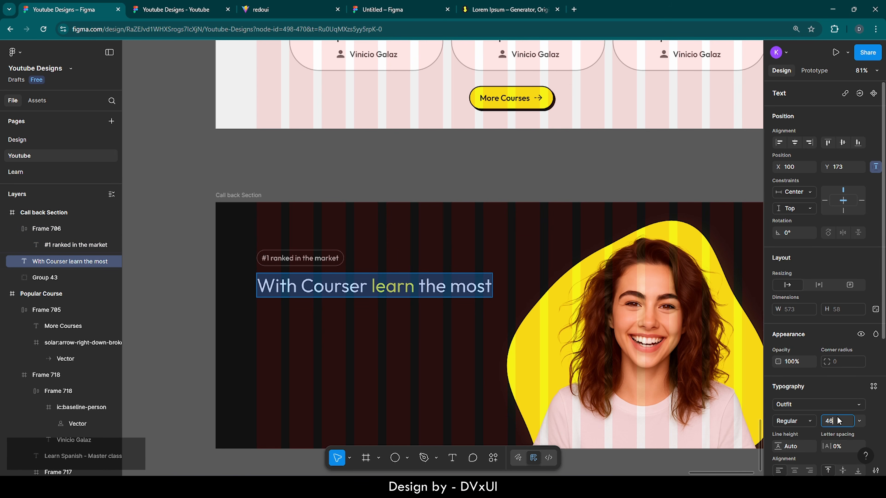
type("62")
key("Return")
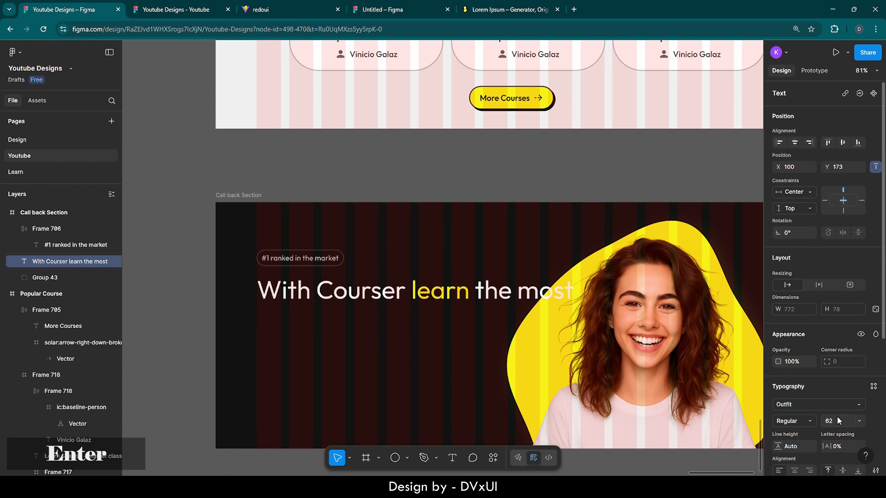
- Rewrite the heading as three lines: 'Join now and get', '60% discount', 'Don't wait!'
double_click(466, 292)
key("ctrl+a")
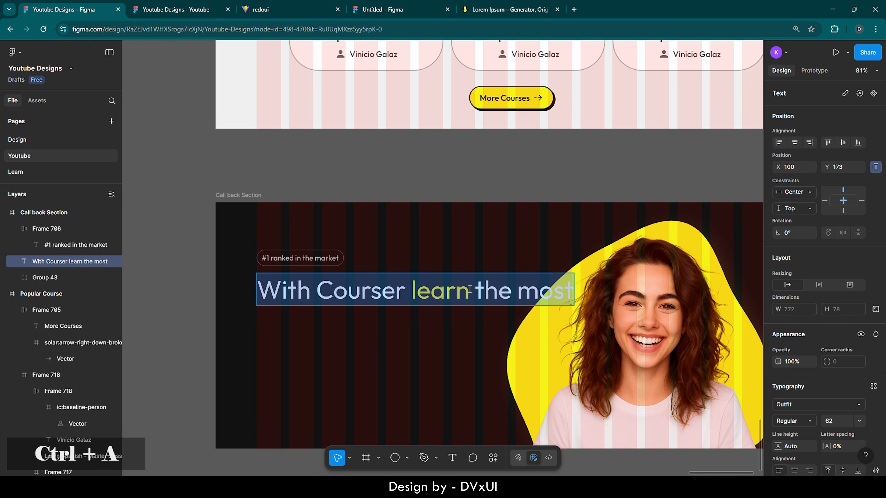
key("BackSpace")
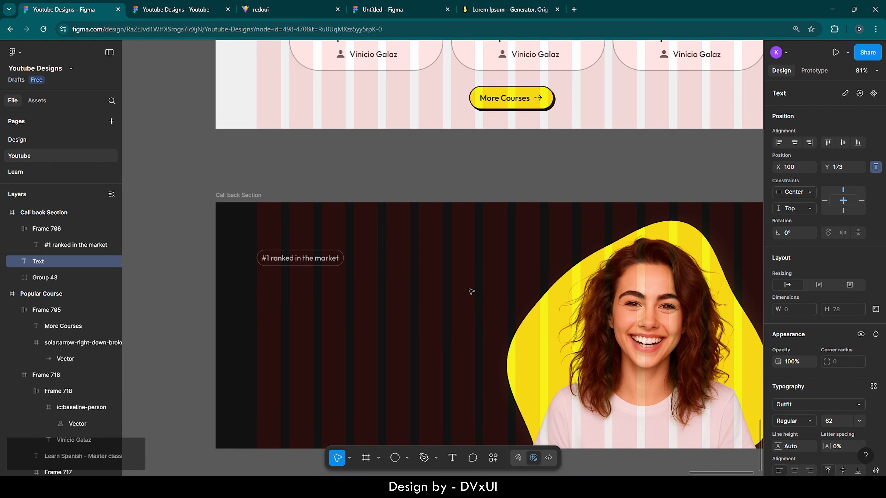
type("Join ")
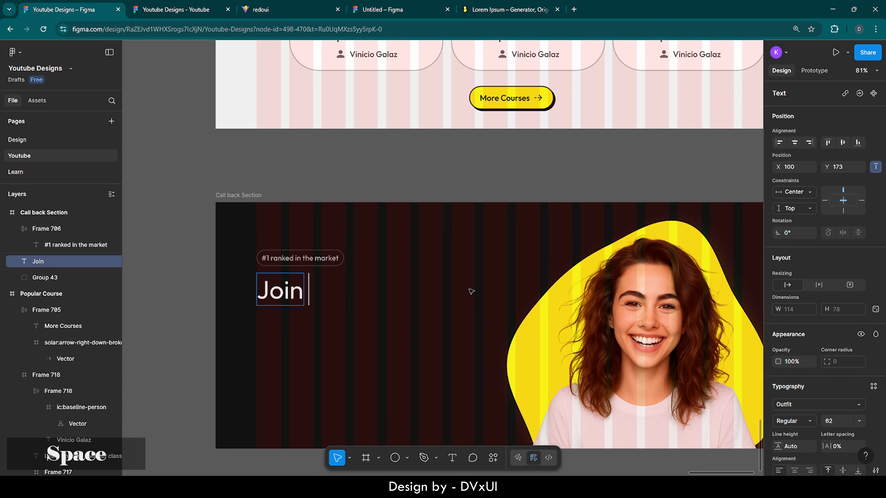
type("now and")
key("BackSpace")
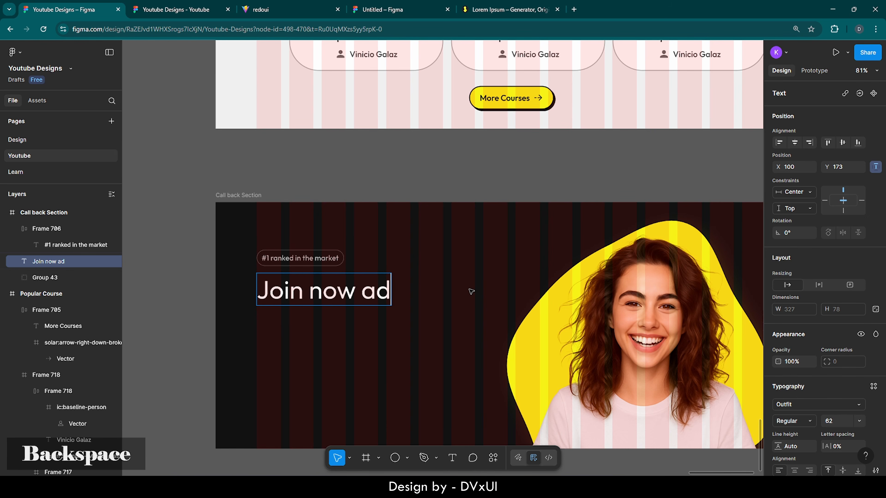
type("nd get")
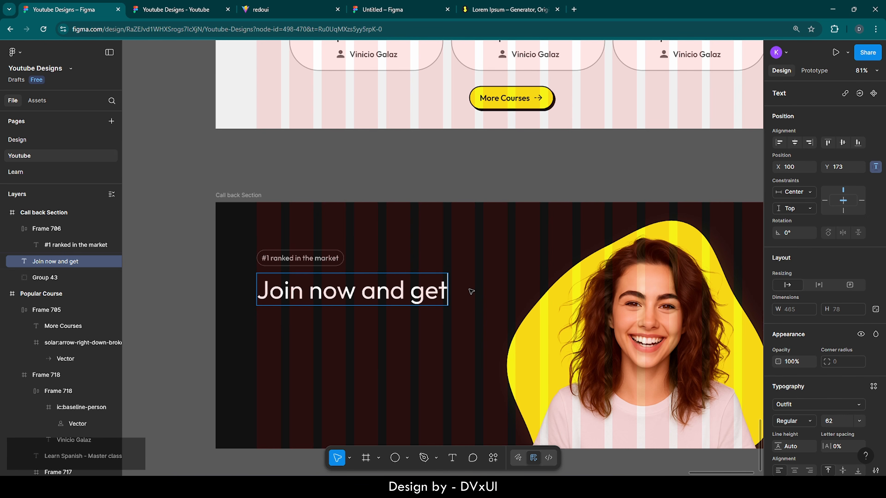
key("Return")
type("60")
key("shift+6")
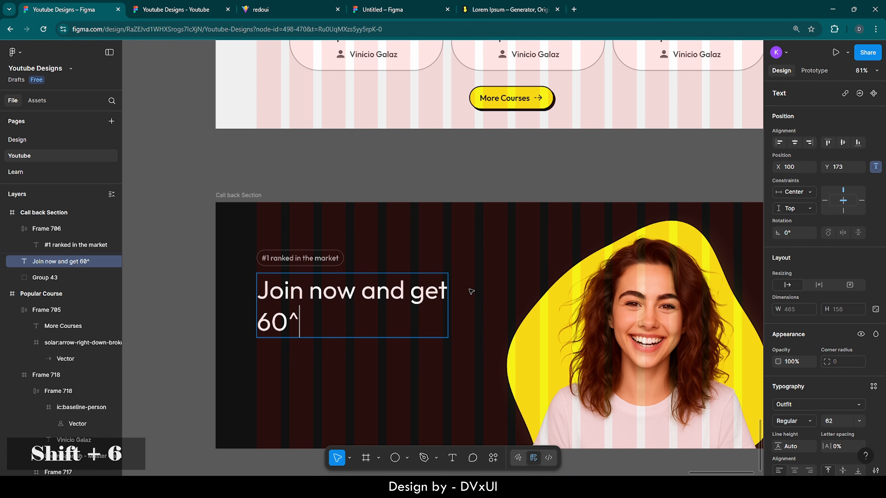
type("% diis")
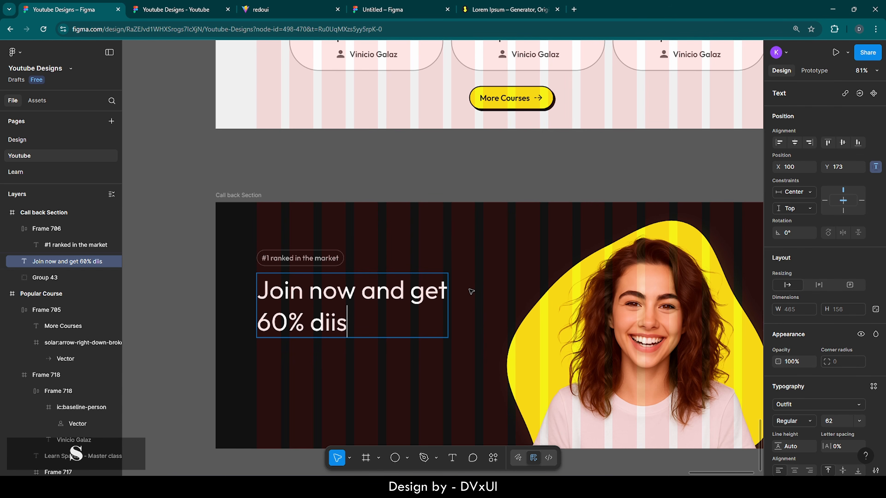
key("BackSpace")
key("BackSpace")
type("scount")
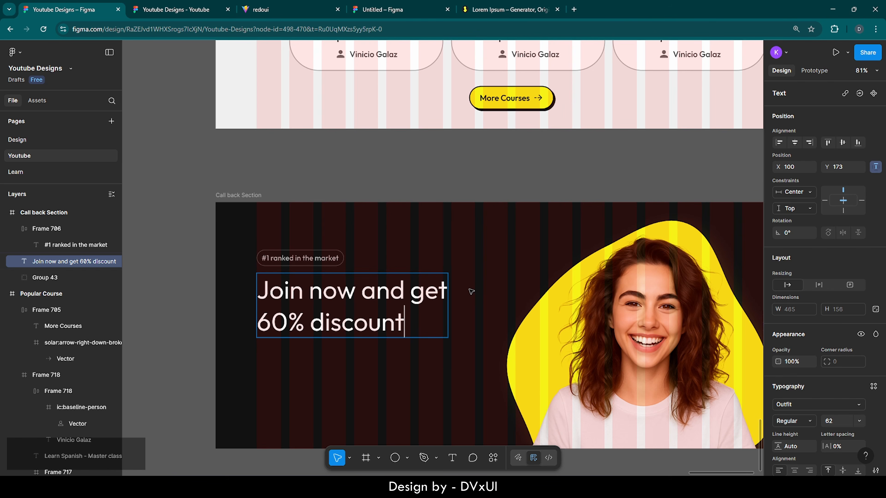
key("Return")
type("Don't")
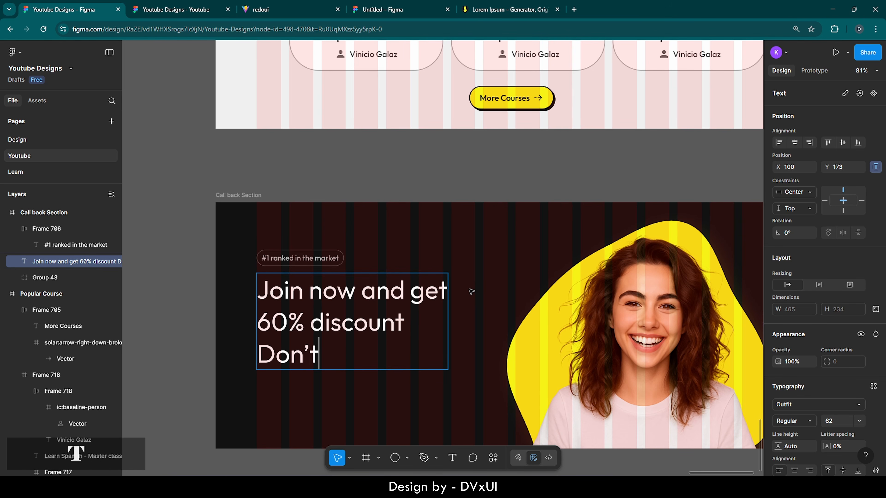
type(" wait")
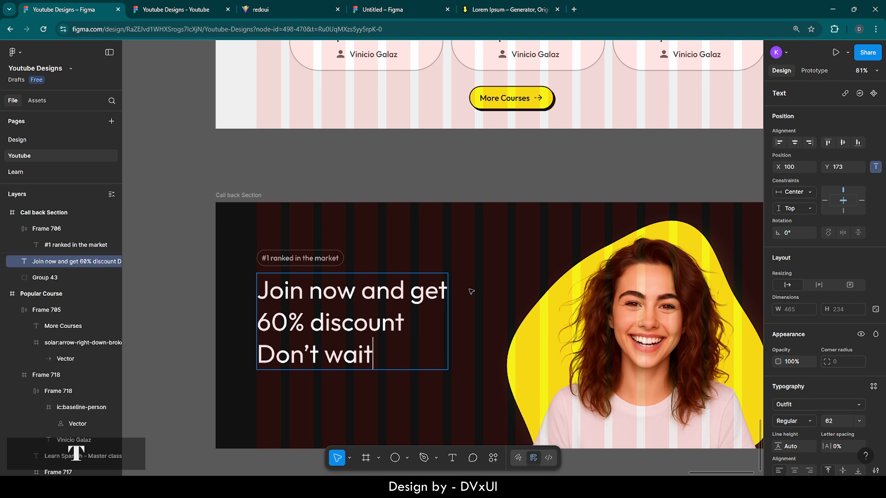
key("BackSpace")
type("!")
key("Escape")
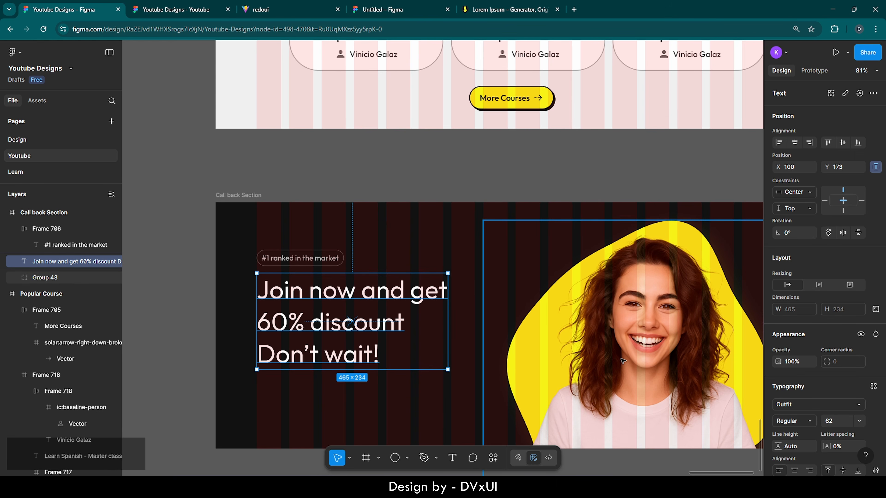
- Make the heading Medium weight
scroll(812, 390, "down", 3)
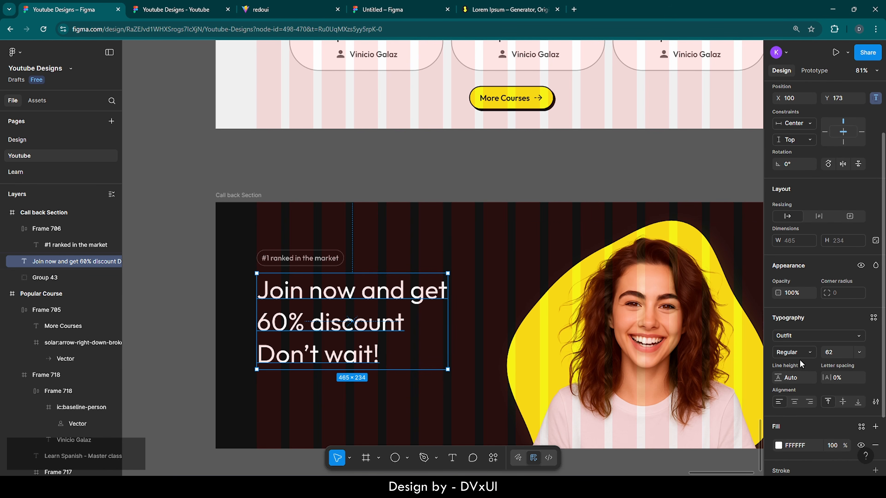
left_click(788, 352)
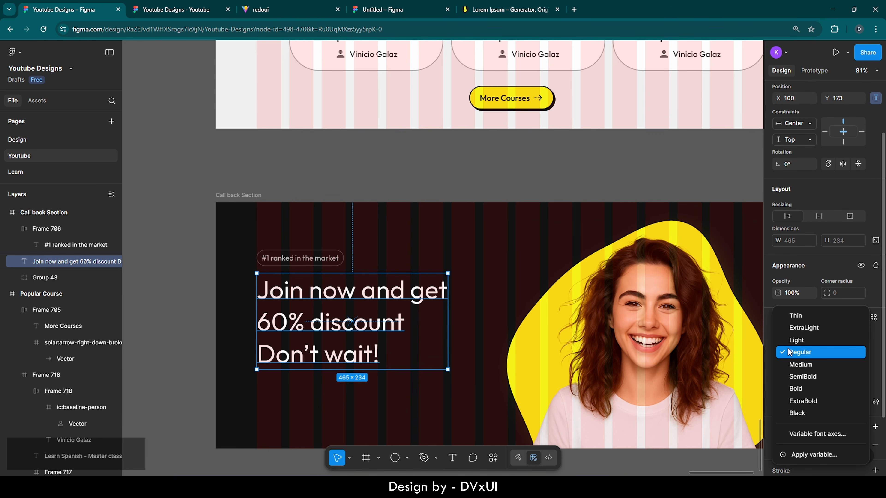
left_click(793, 365)
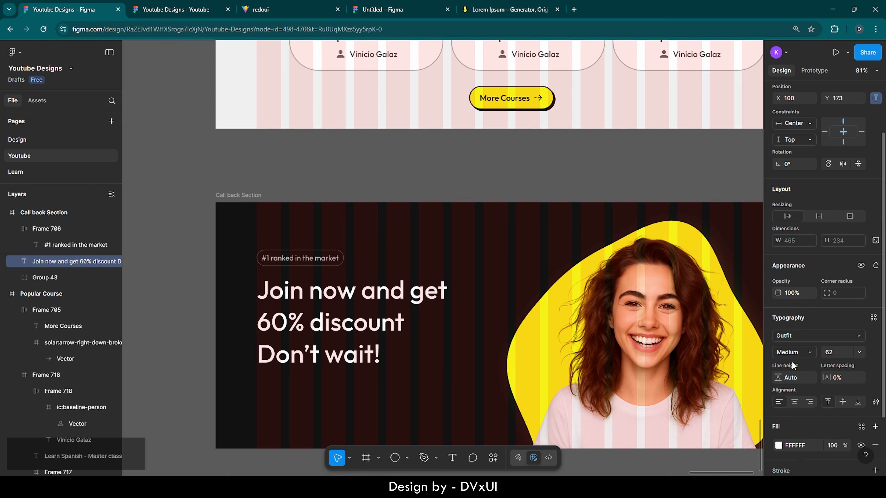
- Colour the words '60% discount' with the page's yellow F7F217
double_click(338, 327)
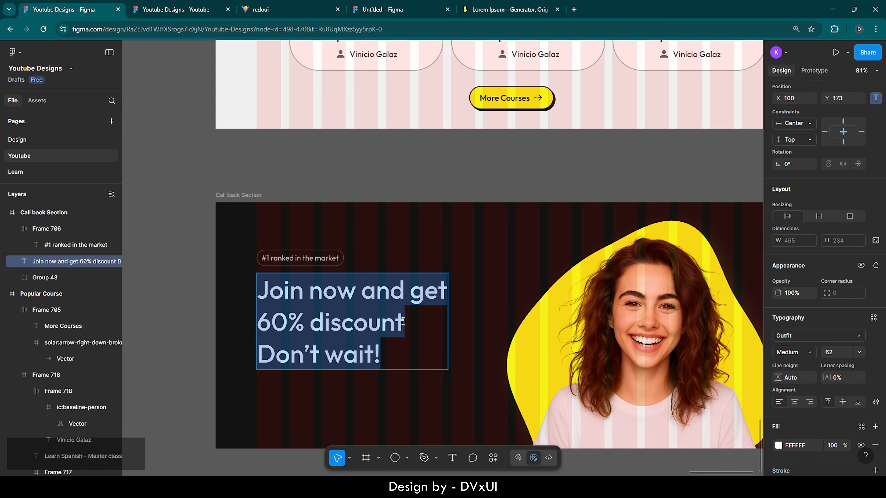
left_click_drag(403, 321, 247, 326)
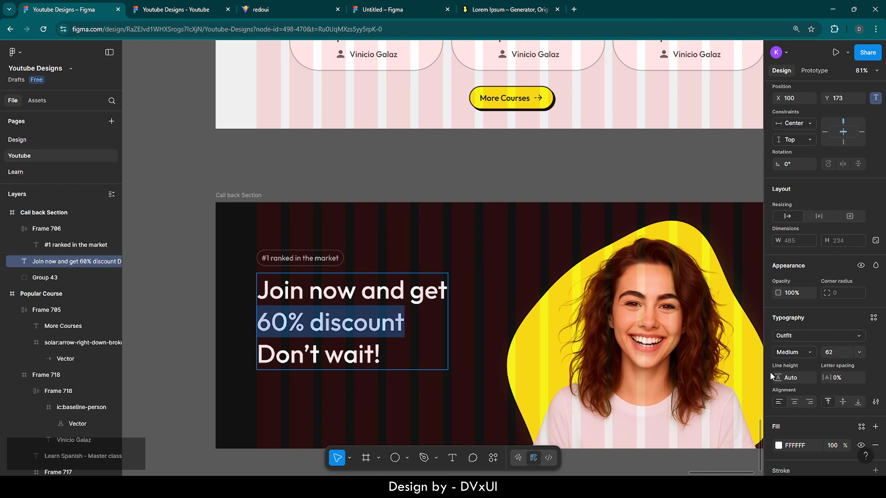
scroll(830, 394, "down", 2)
left_click(778, 377)
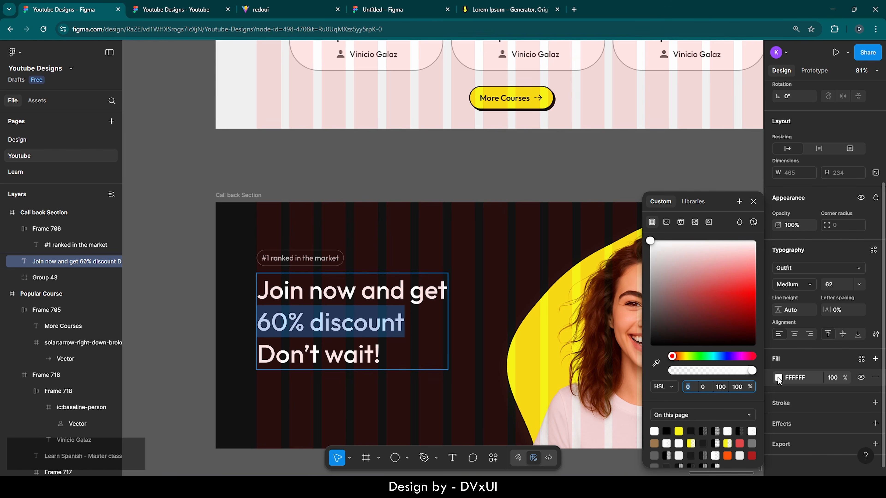
left_click(678, 431)
left_click(361, 427)
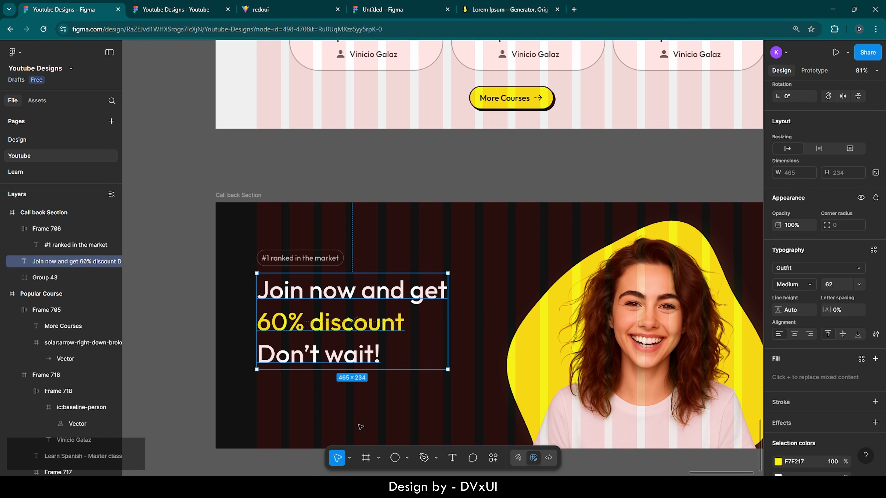
left_click(360, 427)
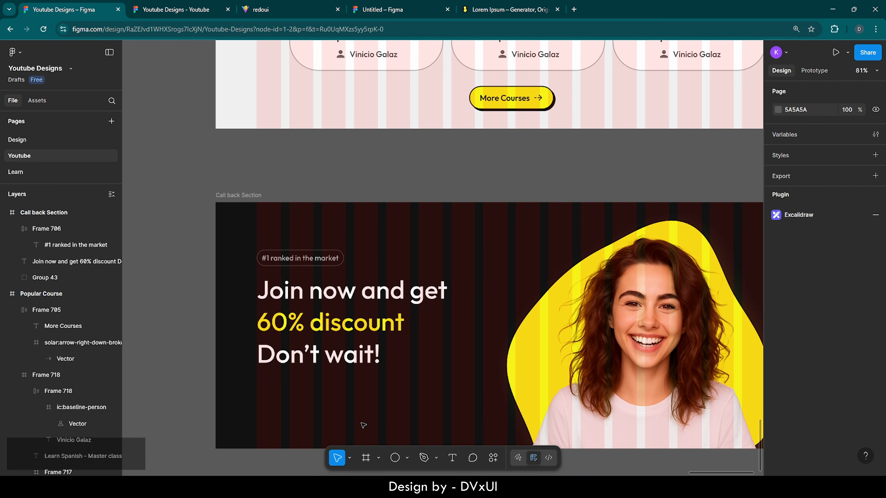
- Copy the More Courses button into the Call back Section, placed below the headline
left_click(511, 90)
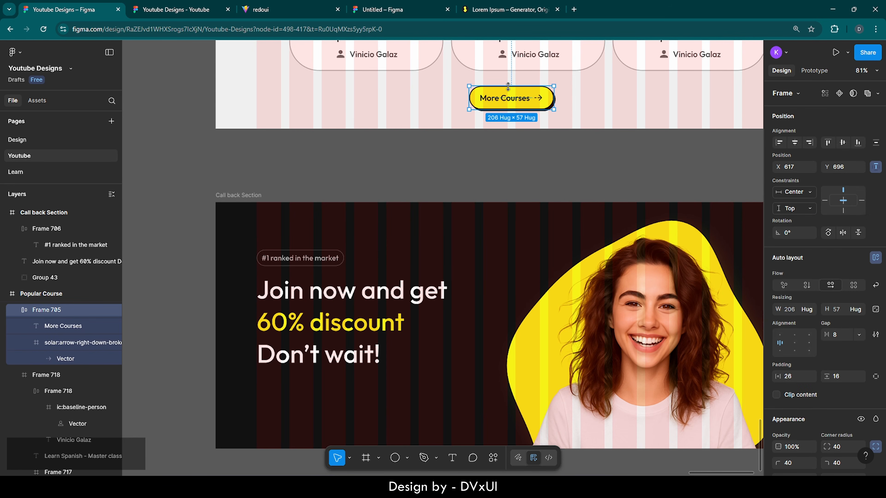
key("ctrl+c")
left_click(238, 196)
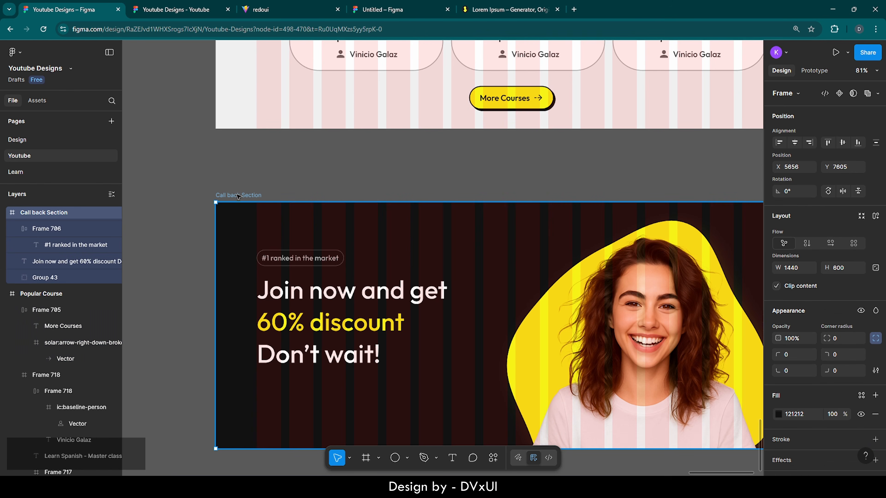
key("ctrl+v")
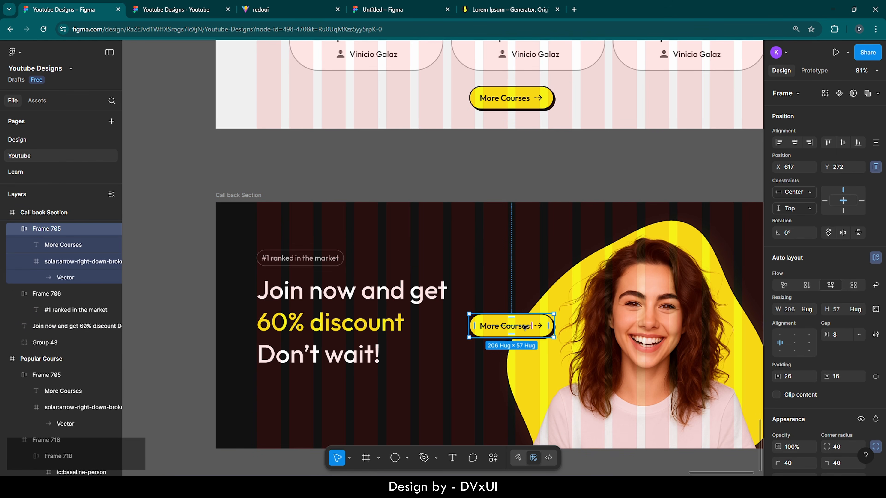
mouse_move(523, 326)
left_mouse_down()
mouse_move(478, 351)
mouse_move(334, 395)
mouse_move(312, 388)
left_mouse_up()
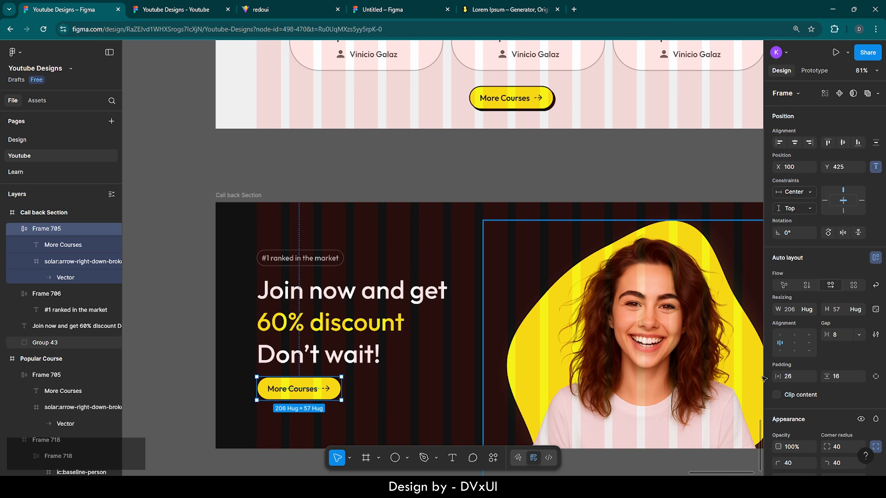
- Set the copied button's drop shadow colour to white FFFFFF
scroll(801, 390, "down", 3)
scroll(802, 390, "down", 3)
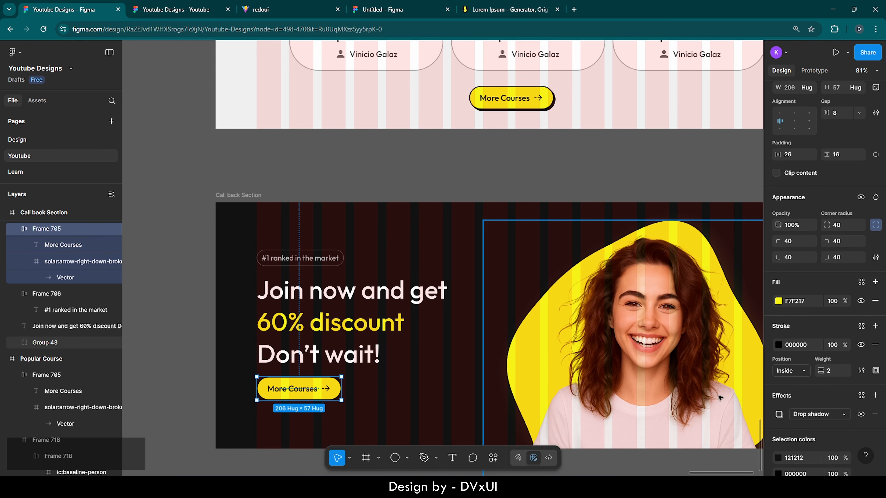
scroll(813, 398, "down", 1)
left_click(779, 374)
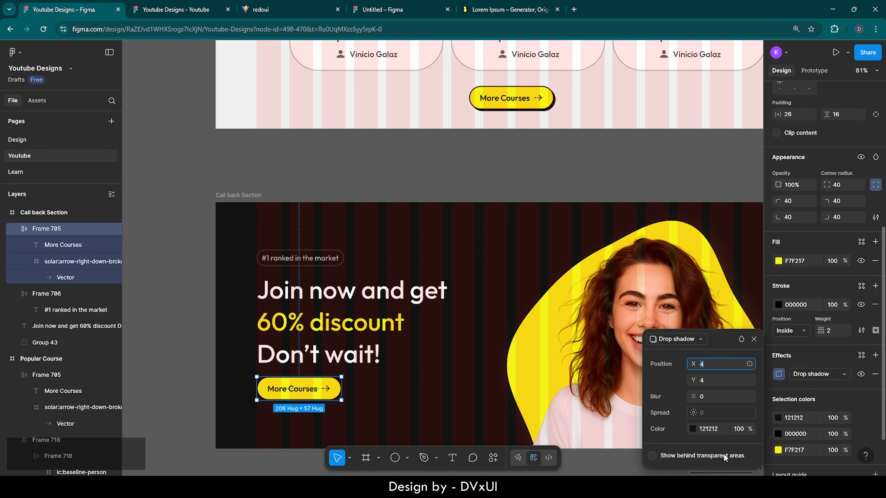
left_click(714, 434)
type("FFFFFF")
key("Return")
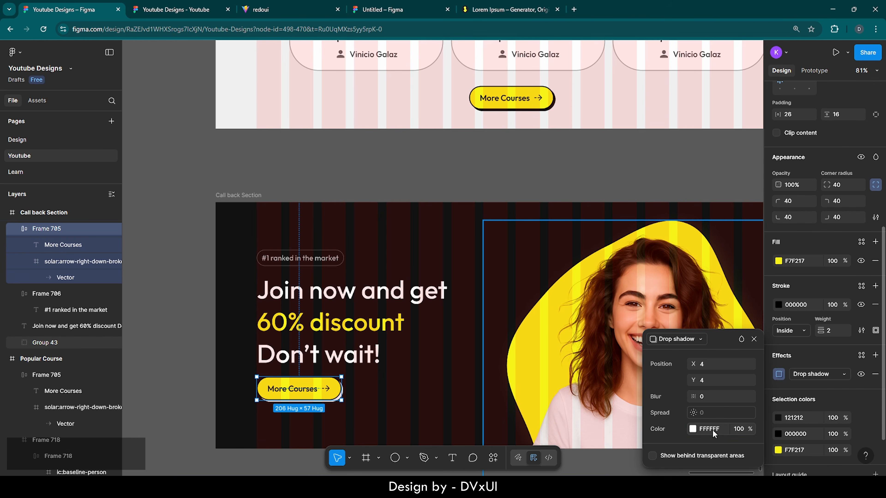
- Change the button label from More Courses to 'Register'
double_click(284, 390)
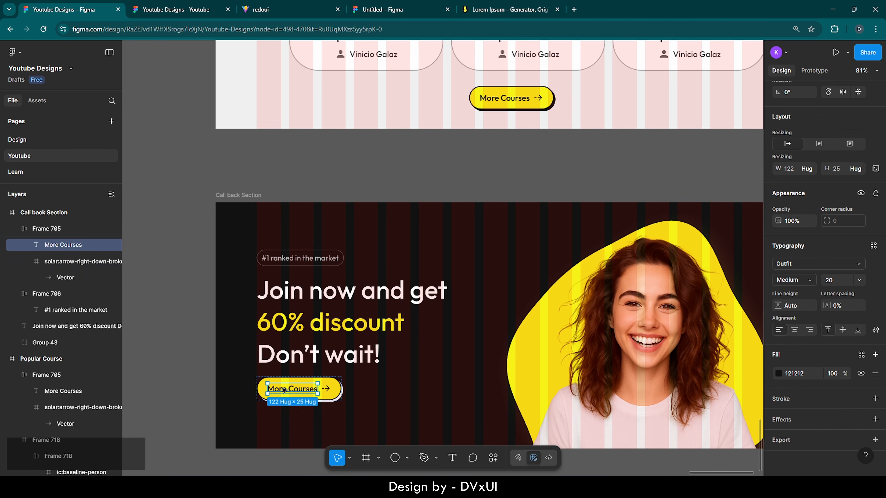
scroll(283, 389, "up", 5)
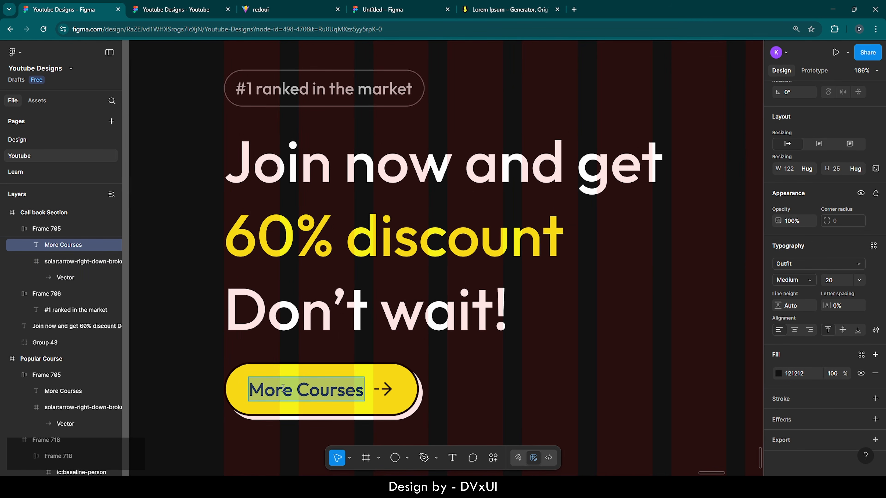
key("BackSpace")
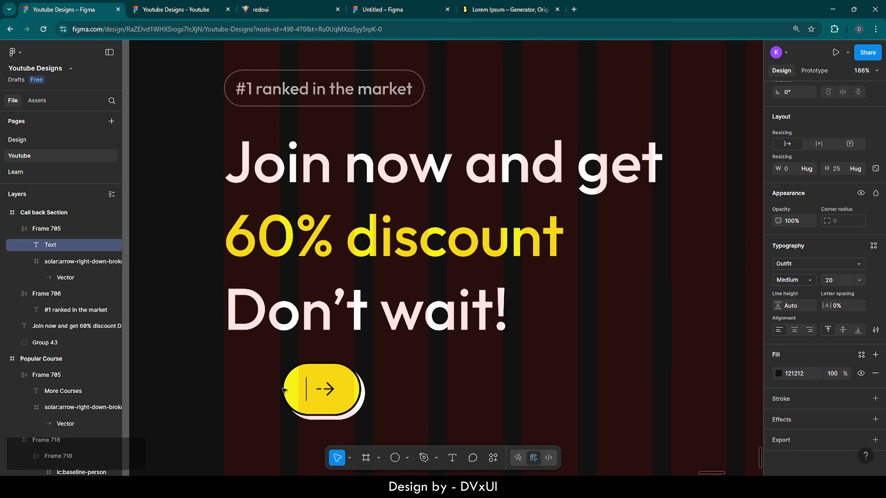
type("Registe")
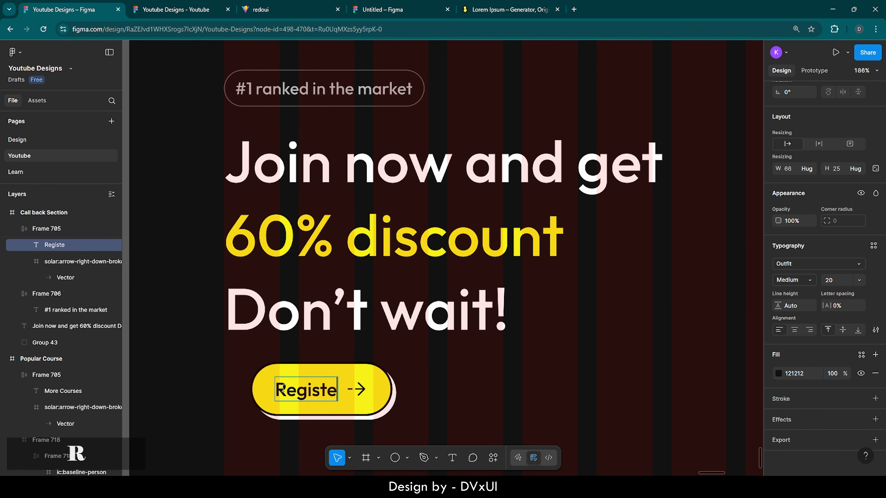
type("r")
- Nudge the Register button left and up to X 100, Y 420, under the headline
left_click(492, 410)
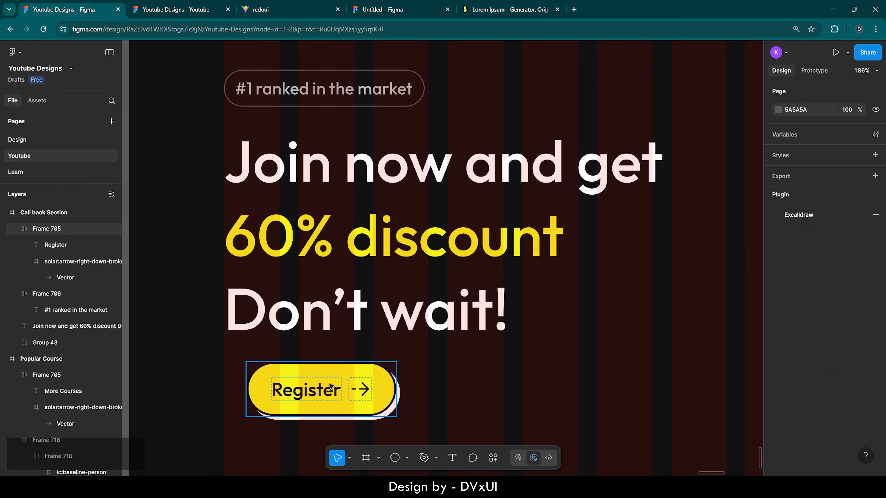
left_click(331, 386)
key("shift+Left")
key("shift+Left")
key("Left")
key("Left")
key("Left")
key("Left")
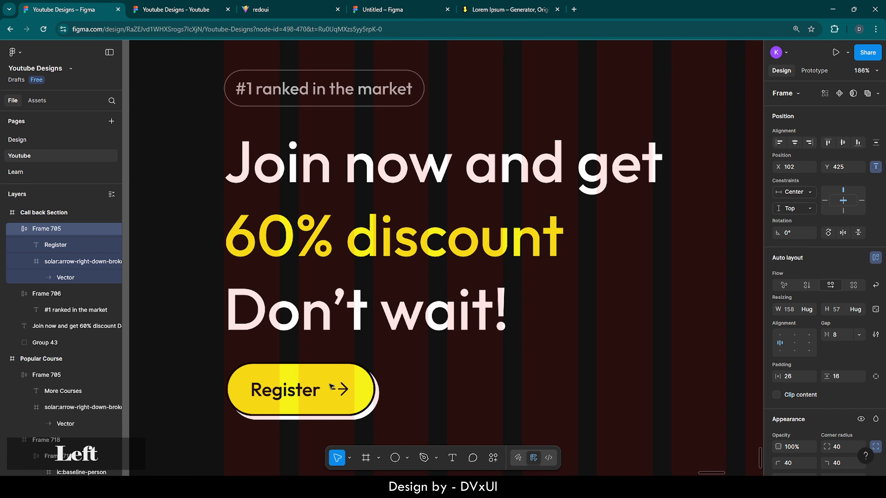
scroll(332, 386, "down", 5)
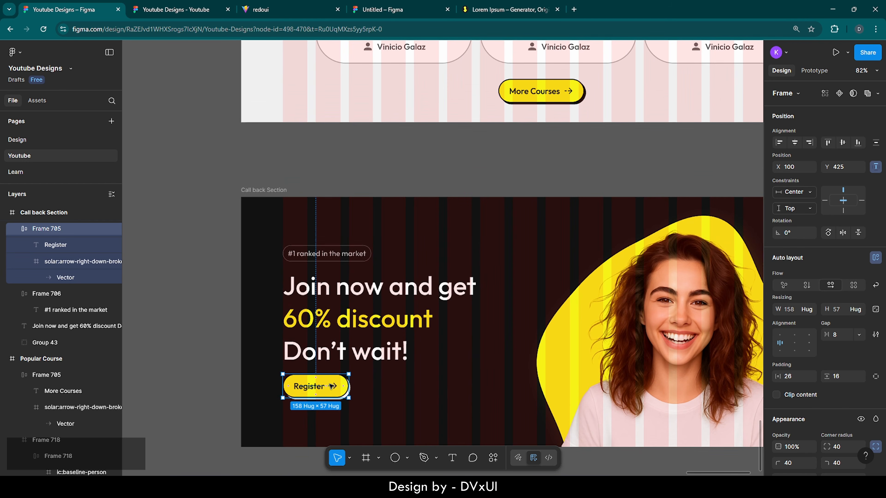
key("Up")
key("Up")
key("Up")
key("Up")
key("Up")
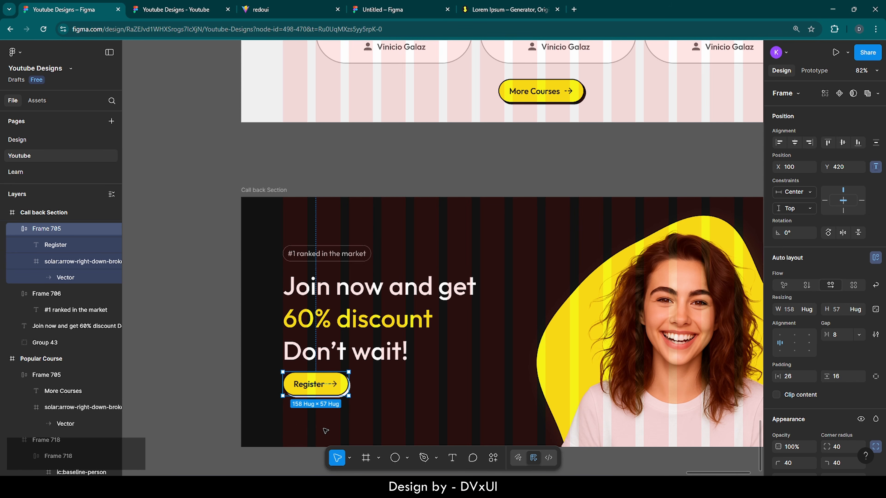
scroll(310, 439, "up", 5)
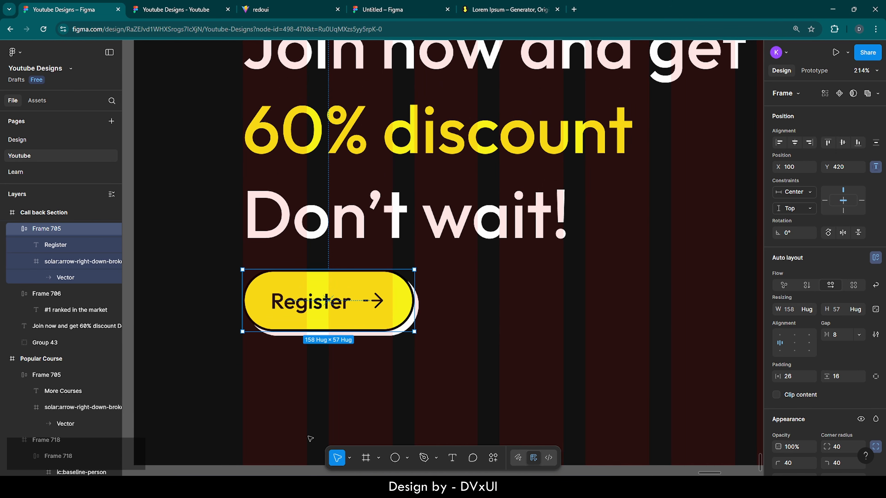
scroll(310, 439, "down", 1)
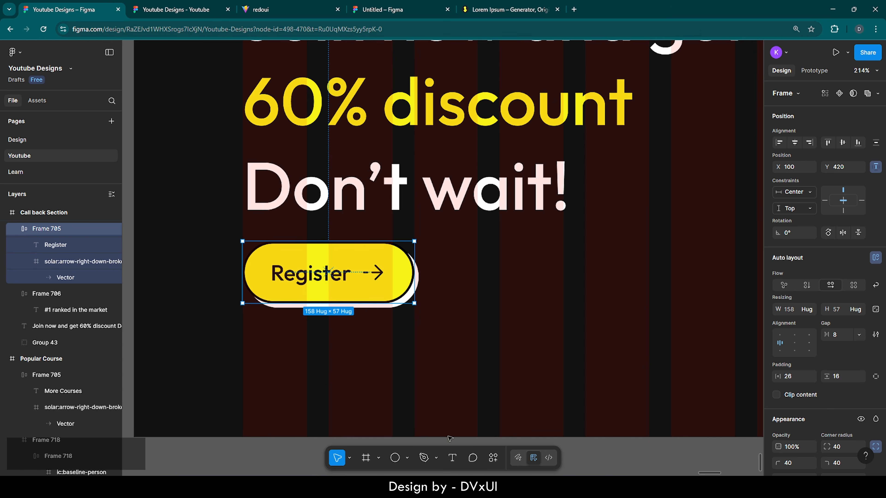
- Add a text line below the Register button reading '*offer valid till 2nd of july'
left_click(452, 457)
left_click(289, 369)
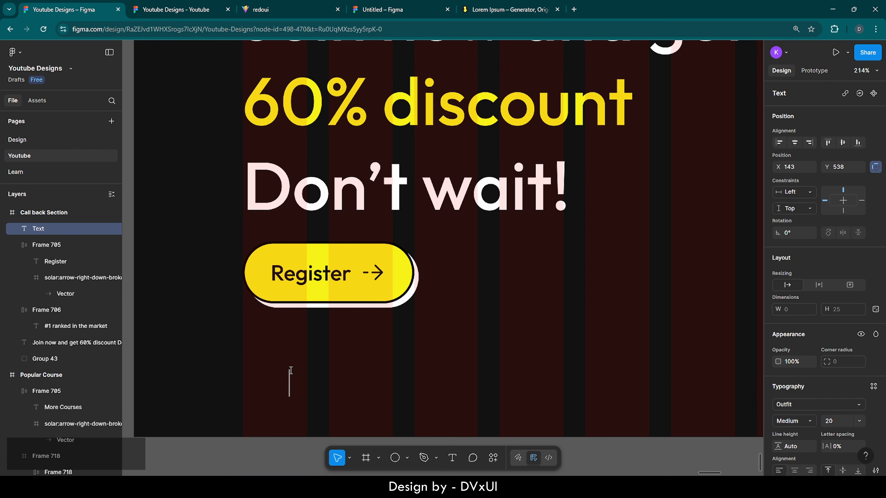
type("*")
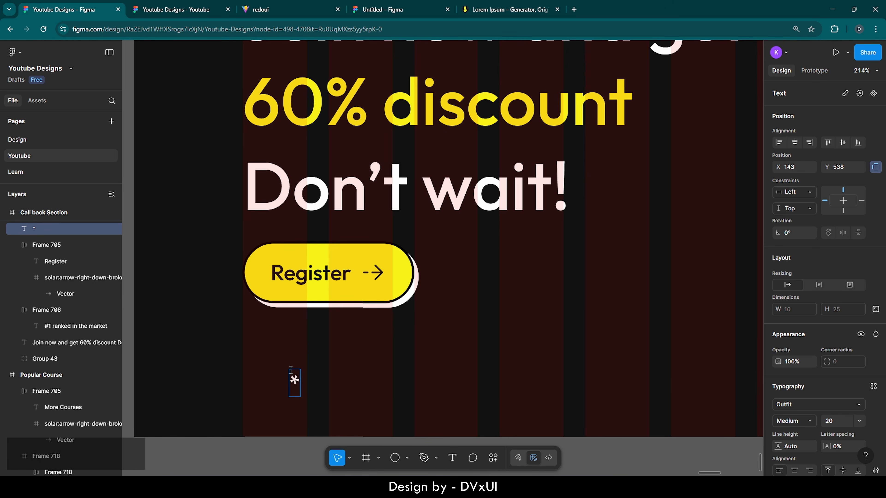
type("offer")
type("valid till")
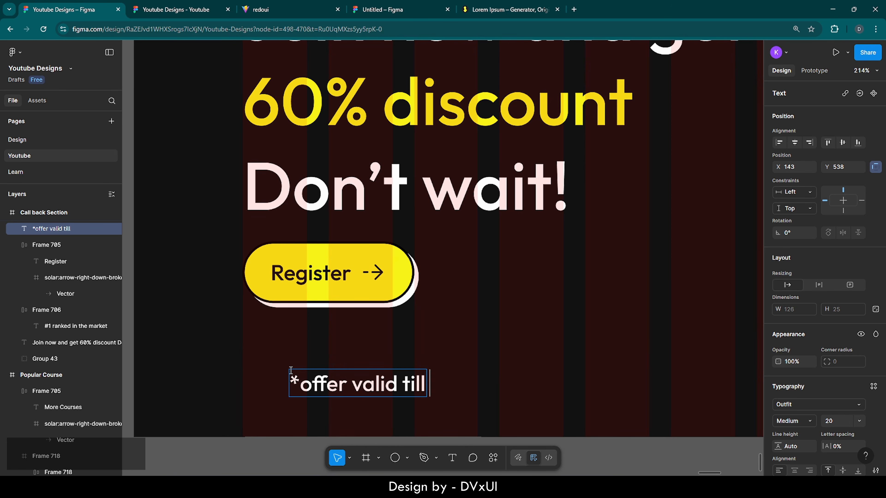
type(" 2n")
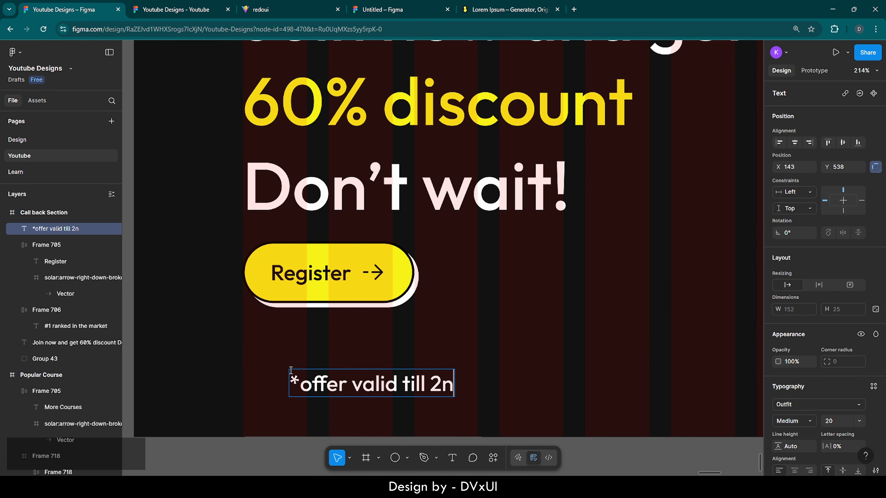
type("d of july")
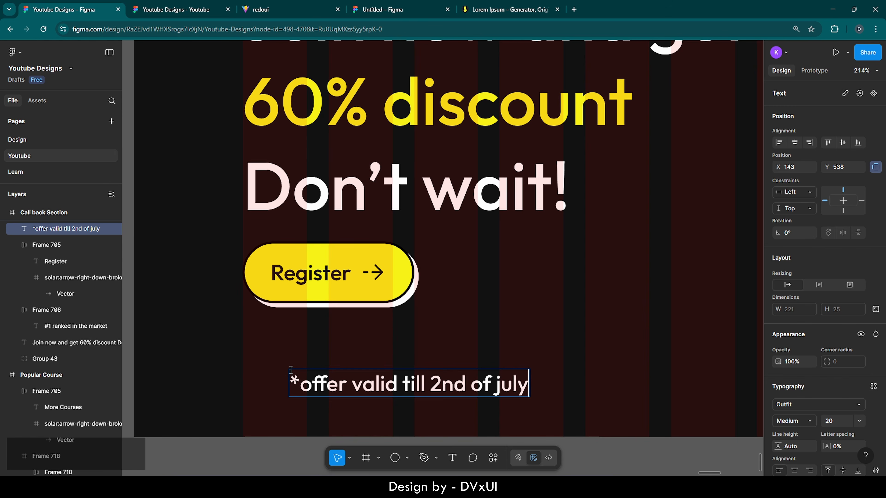
- Append ', 2025' and capitalize July, giving '*offer valid till 2nd of July, 2025'
key("ctrl+a")
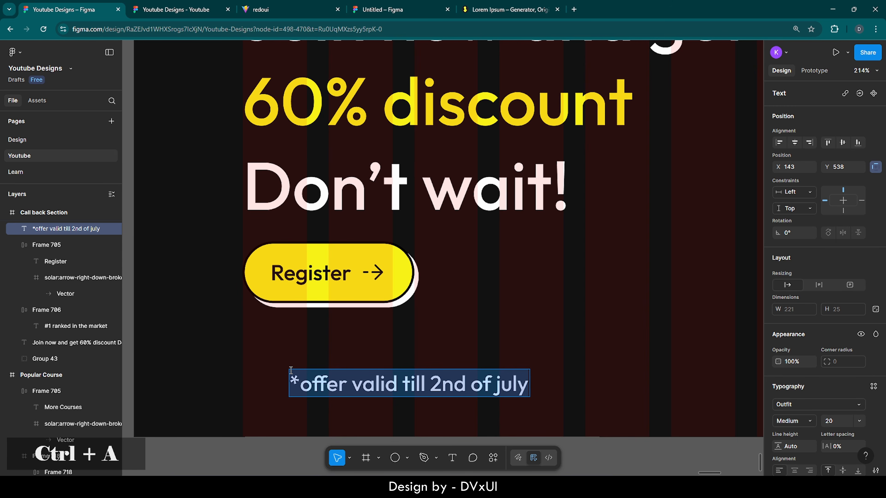
left_click(527, 385)
type(", 2")
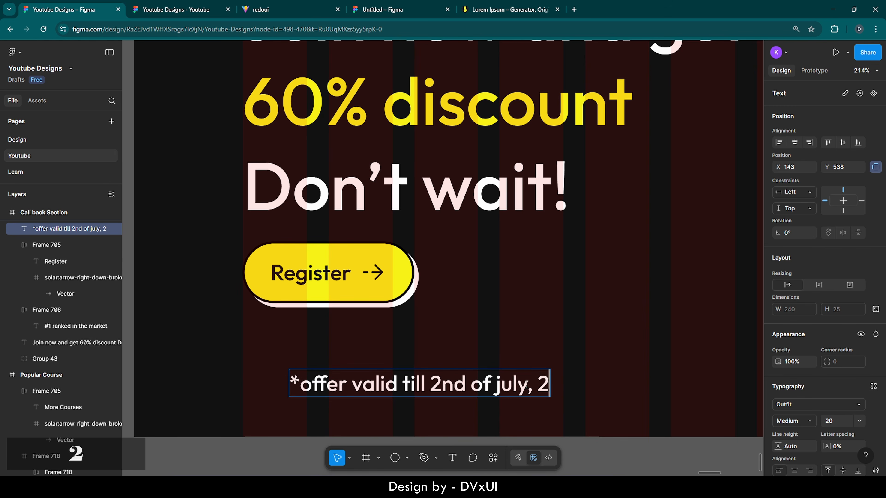
type("025")
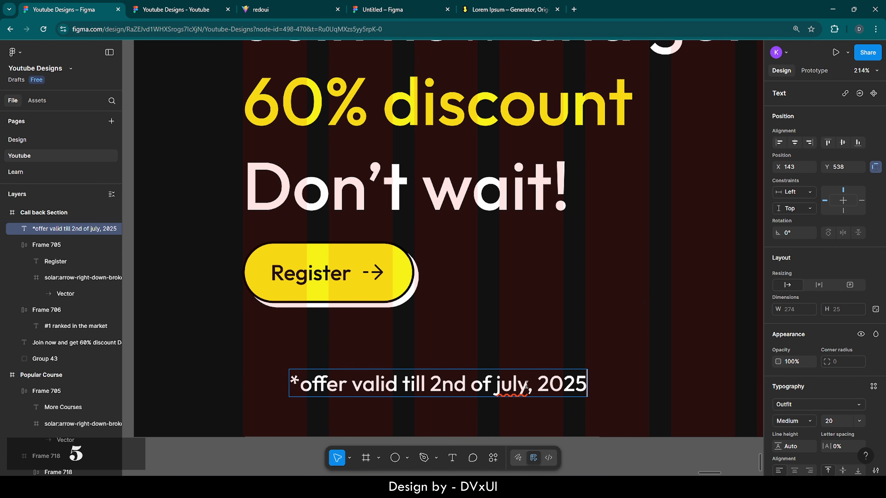
left_click(501, 383)
key("BackSpace")
type("J")
key("Escape")
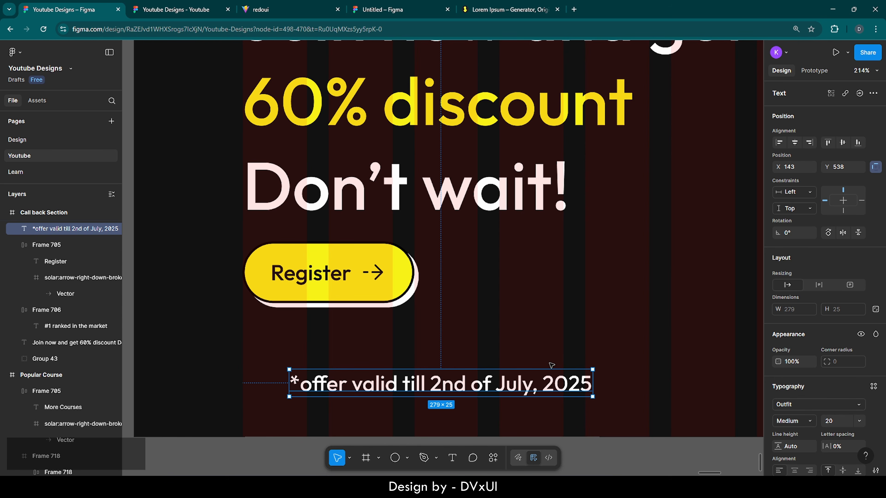
- Set the offer note to font size 16, Regular weight
key("Return")
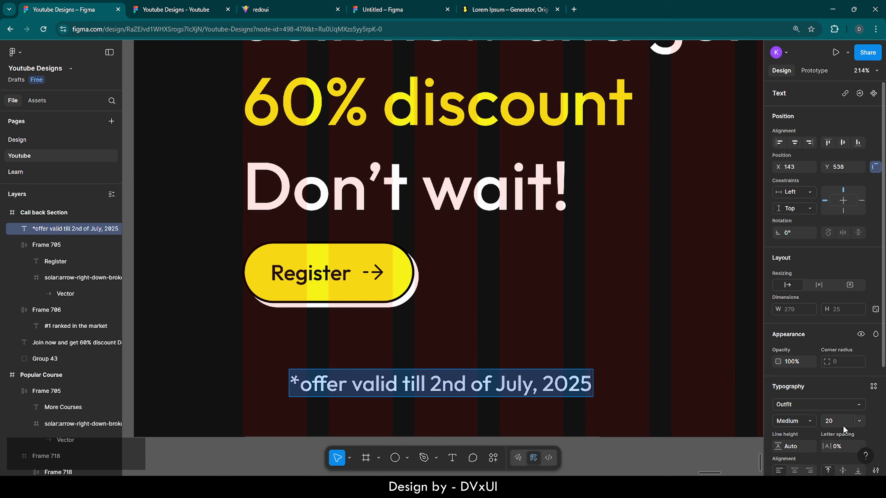
scroll(843, 425, "down", 2)
key("BackSpace")
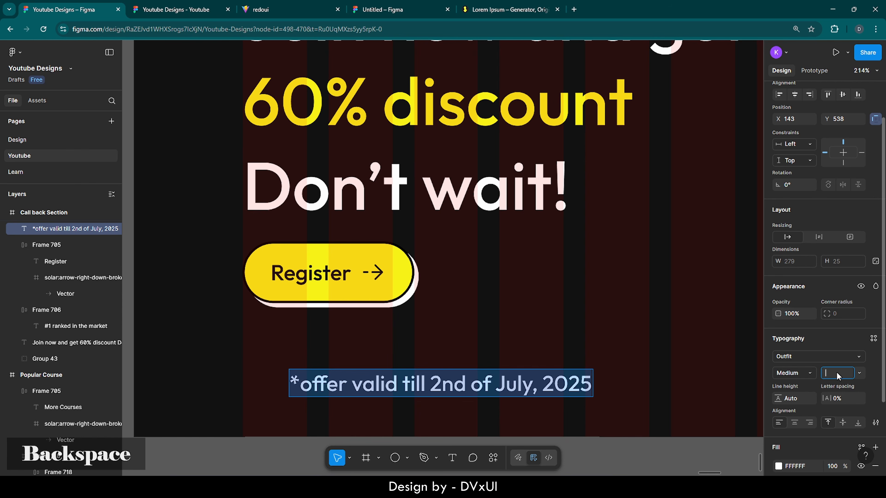
type("16")
key("Return")
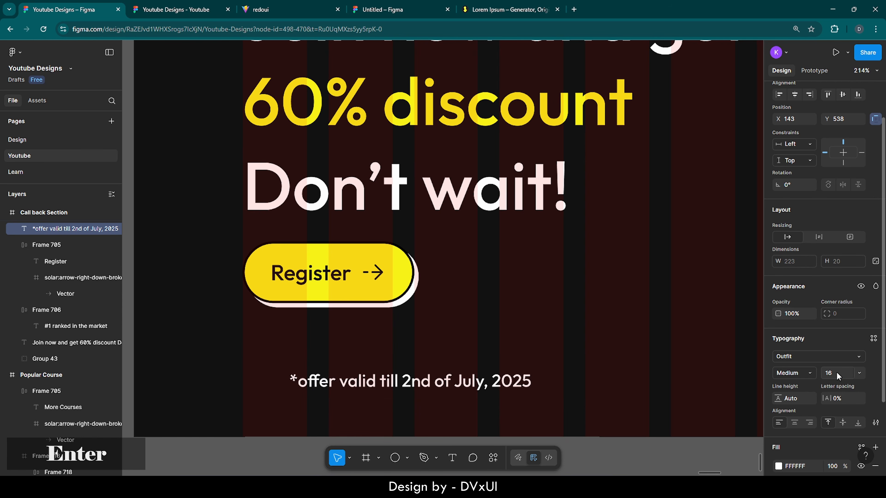
left_click(796, 372)
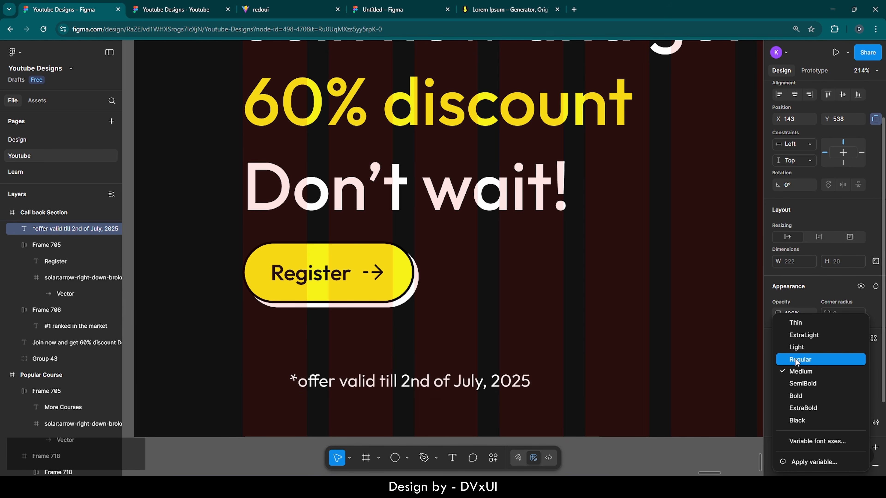
left_click(799, 360)
- Lower the offer note's white fill opacity to 30%
scroll(804, 391, "down", 3)
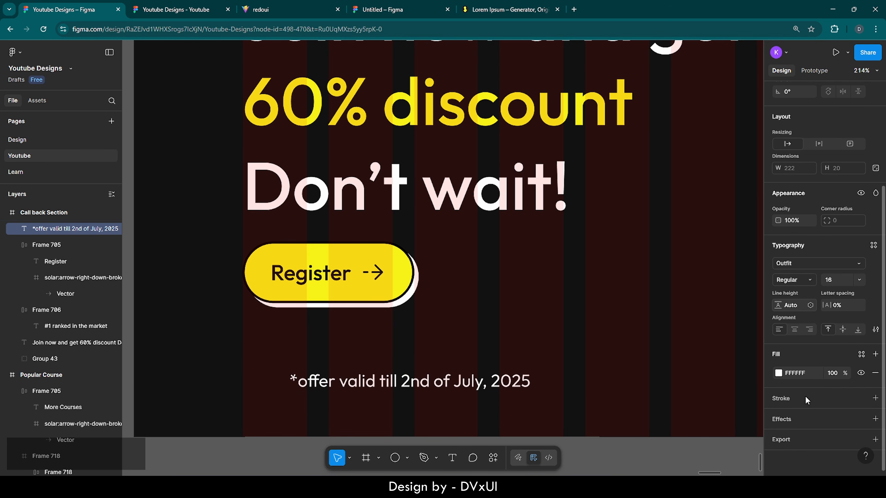
left_click(837, 371)
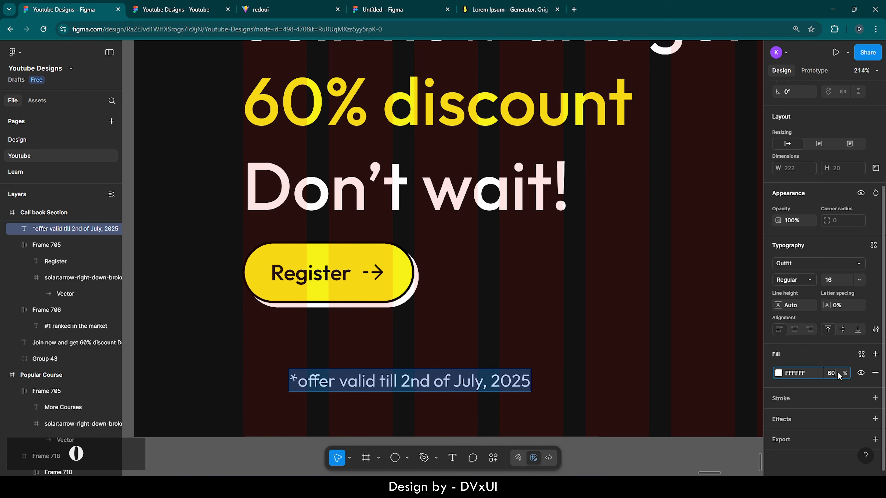
type("60")
key("Return")
left_click(837, 371)
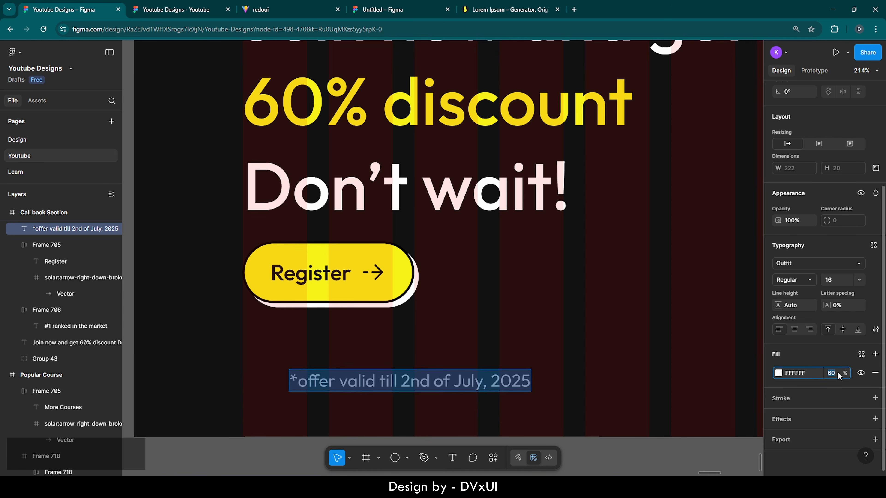
key("BackSpace")
type("40")
key("Return")
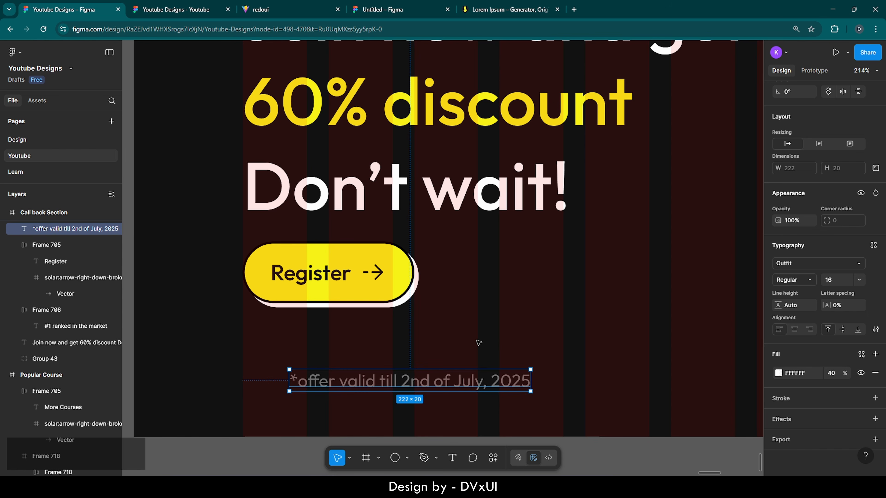
left_click(834, 372)
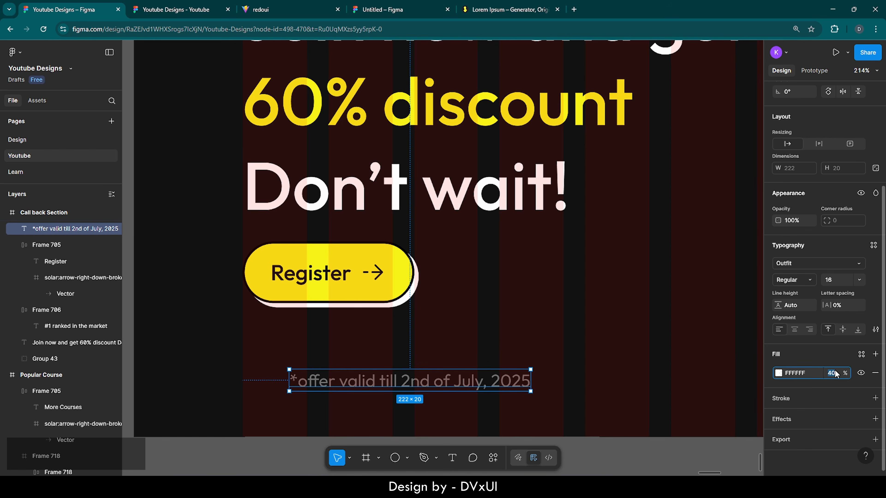
type("30")
key("Return")
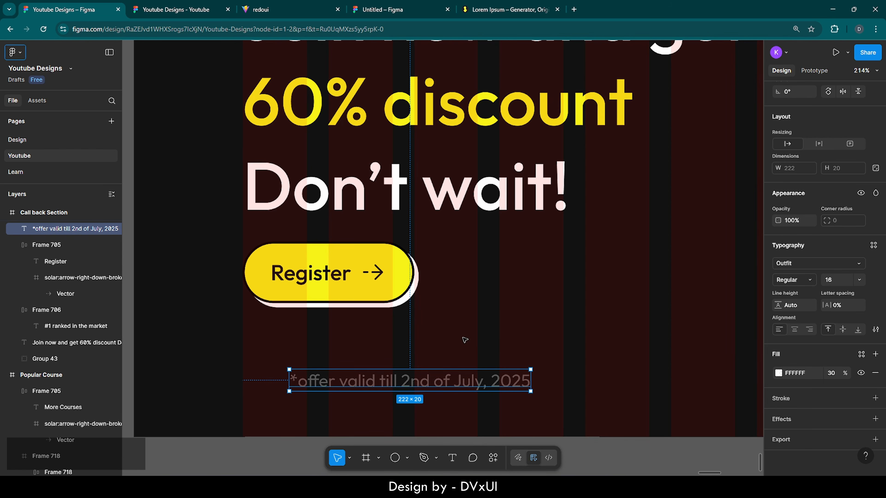
left_click(463, 337)
scroll(463, 338, "right", 3)
scroll(462, 337, "down", 8)
- Left-align the badge, headline, Register button and offer note together
scroll(463, 338, "right", 3)
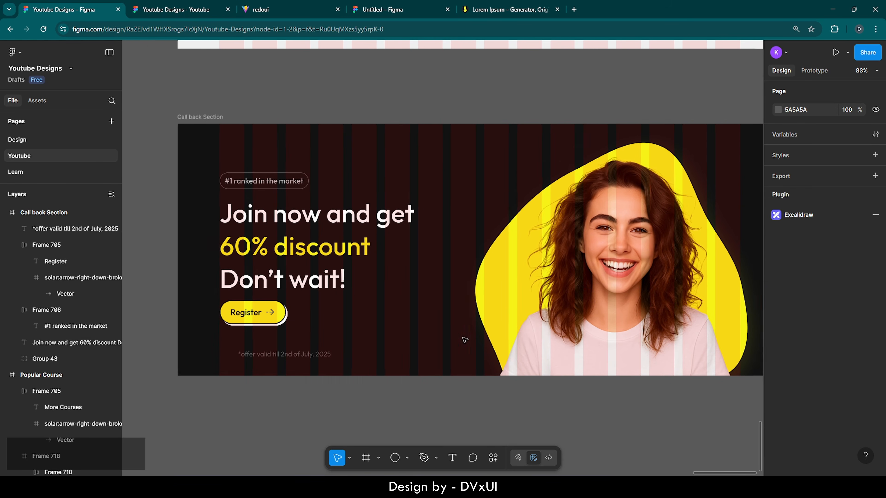
scroll(465, 340, "right", 1)
left_click_drag(170, 160, 265, 360)
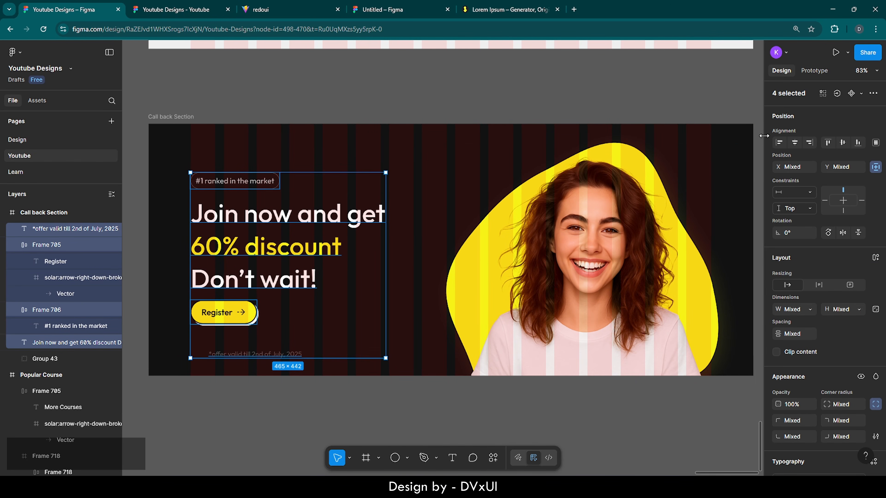
left_click(778, 142)
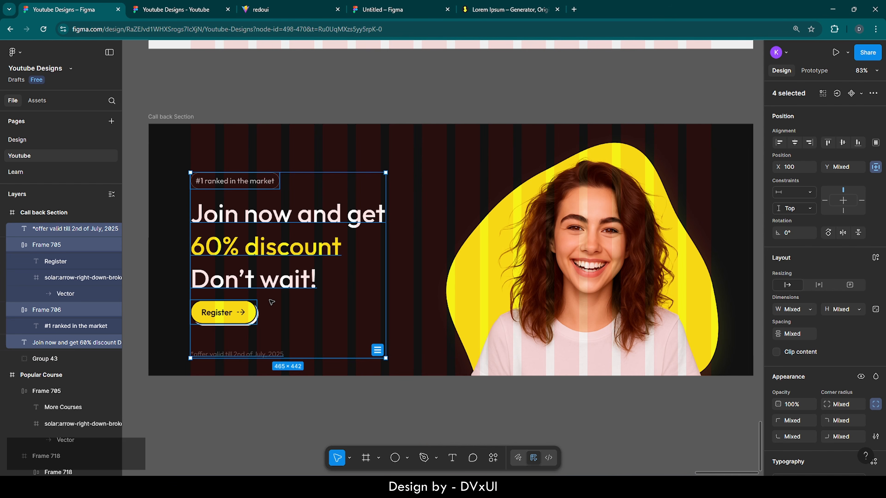
- Nudge the offer note up toward the button and the Register button down slightly
left_click(271, 342)
left_click(237, 353)
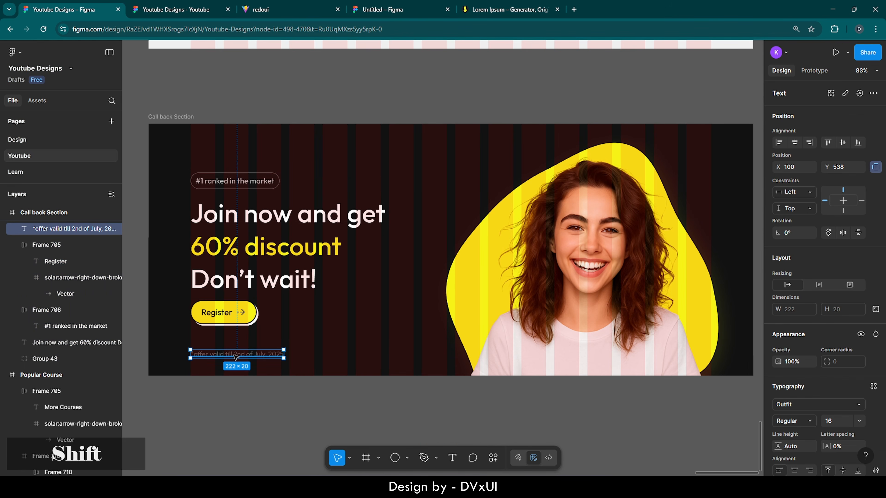
key("shift+Up")
key("shift+Up")
key("shift+Up")
key("Down")
key("Down")
key("Down")
key("Down")
key("Down")
key("Down")
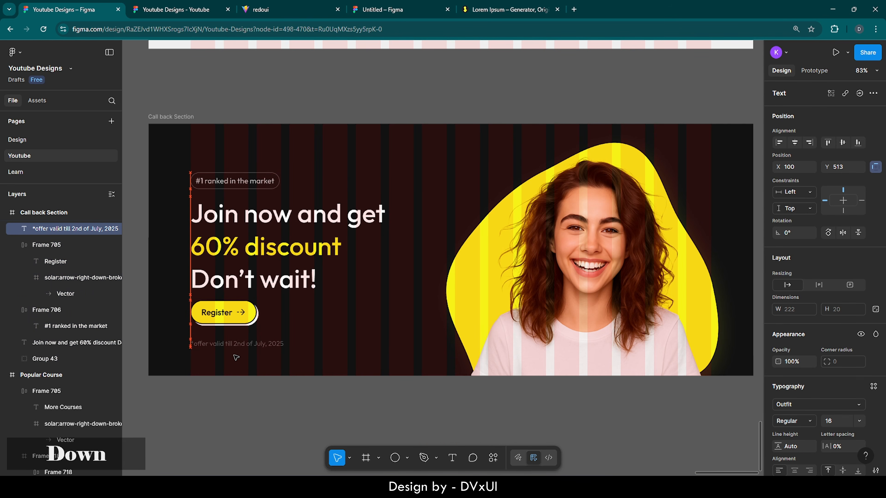
left_click(223, 312)
key("Down")
key("Down")
key("Down")
key("Down")
key("Down")
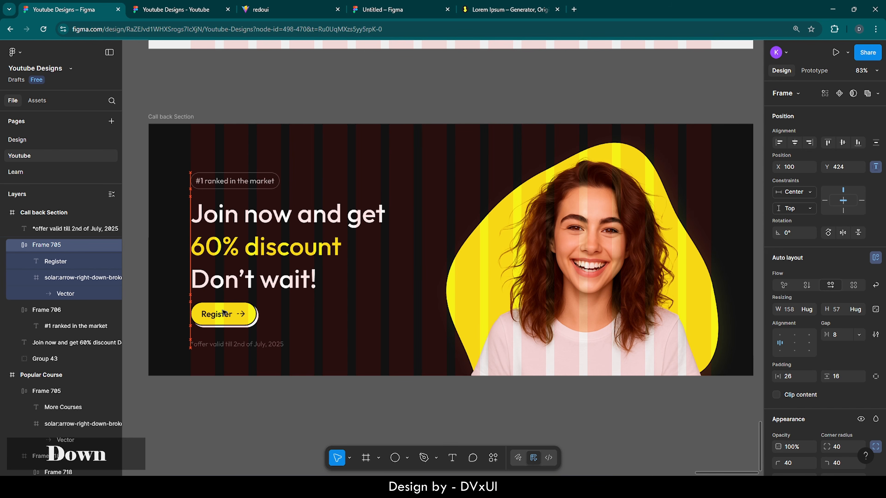
- Move the left-column block up about 19 px and nudge the offer note down to Y 501
left_click_drag(170, 162, 251, 353)
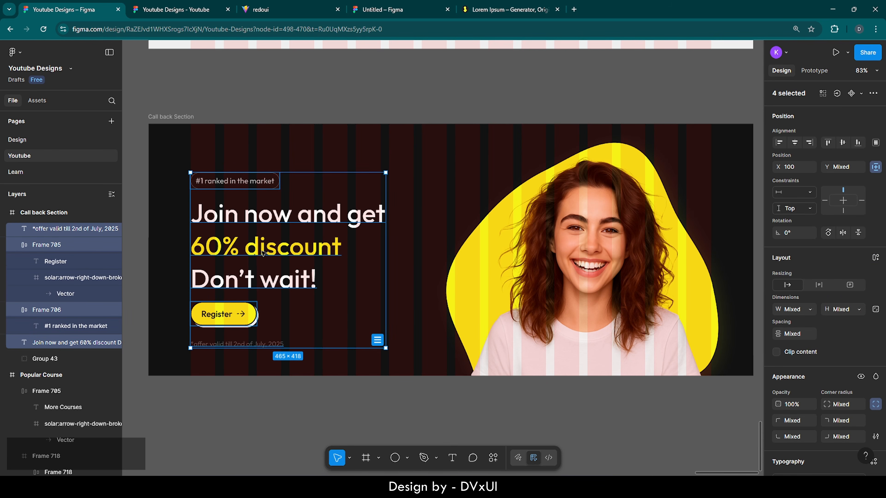
left_click_drag(264, 254, 262, 242)
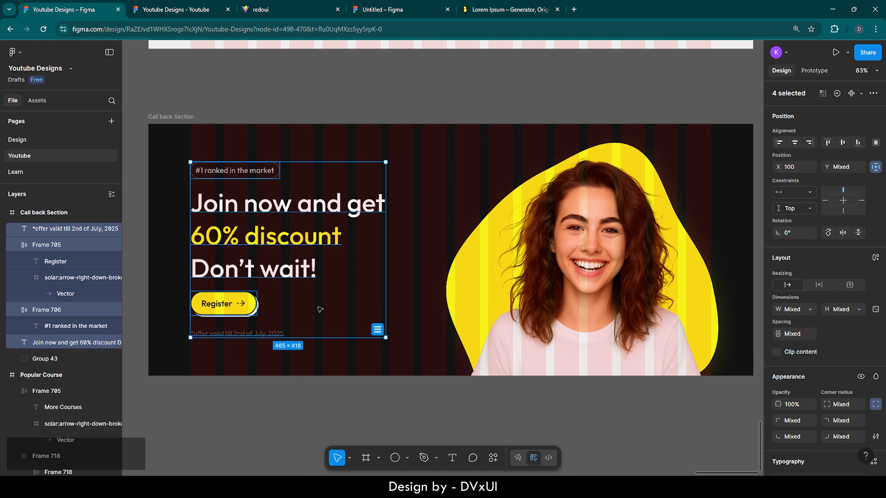
left_click(244, 334)
key("Down")
key("Down")
key("Down")
key("Down")
key("Down")
key("Down")
key("Down")
key("Down")
key("Down")
key("Down")
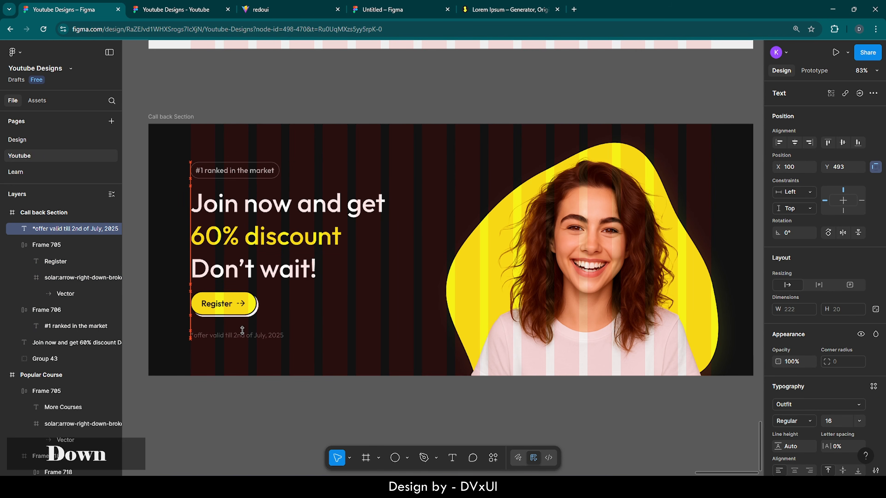
key("Down")
key("Down")
key("Down")
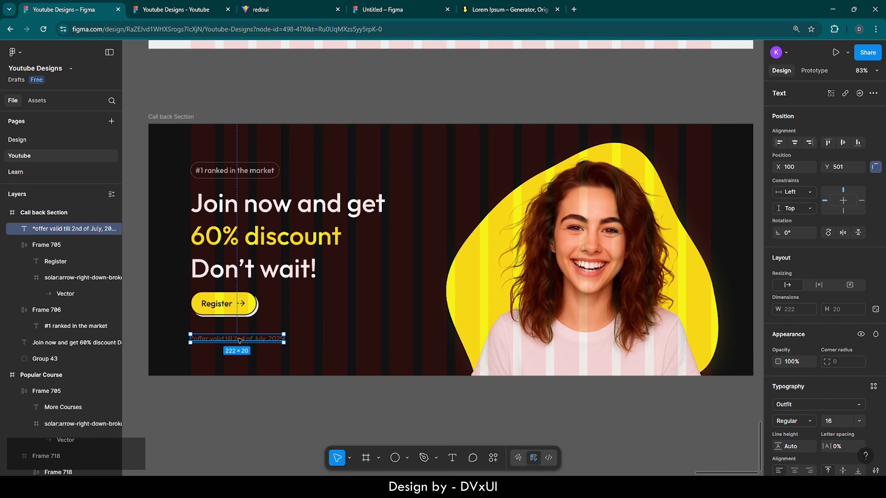
- Shift the hero woman image group (Group 43) left to X 634
key("Escape")
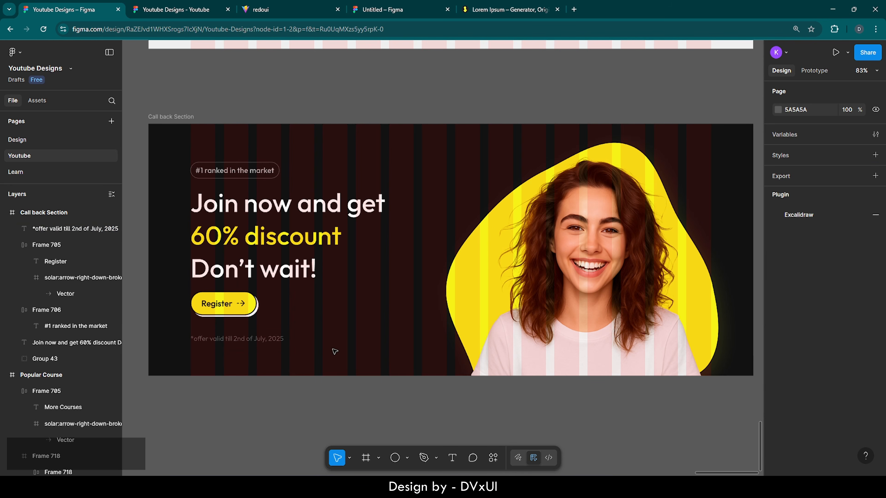
scroll(333, 352, "down", 5)
scroll(335, 352, "down", 2)
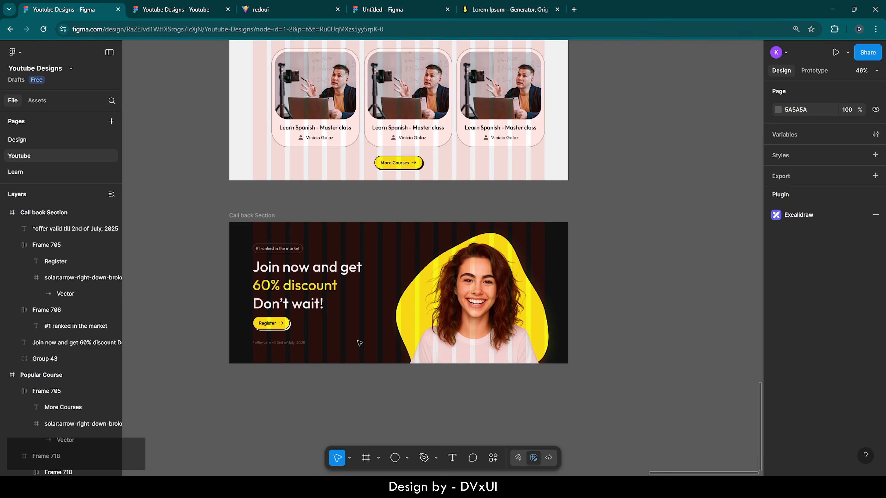
left_click(455, 315)
key("shift+Left")
key("shift+Left")
key("Right")
key("Right")
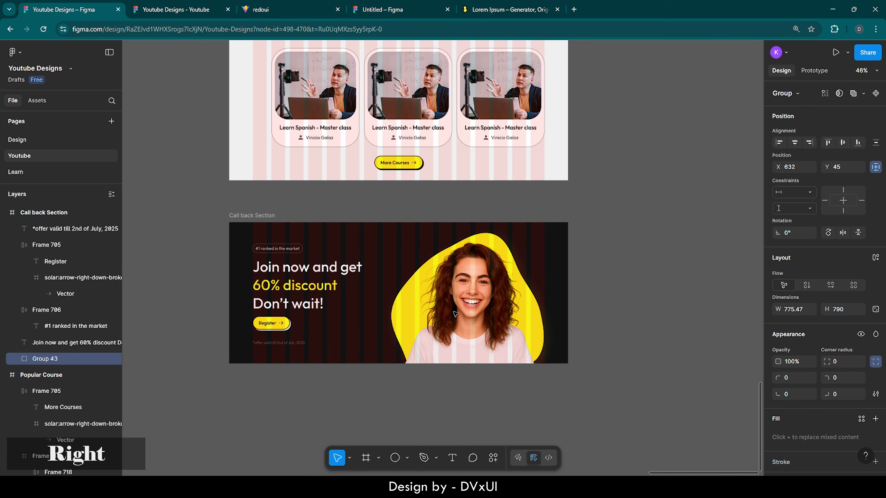
scroll(455, 315, "left", 3)
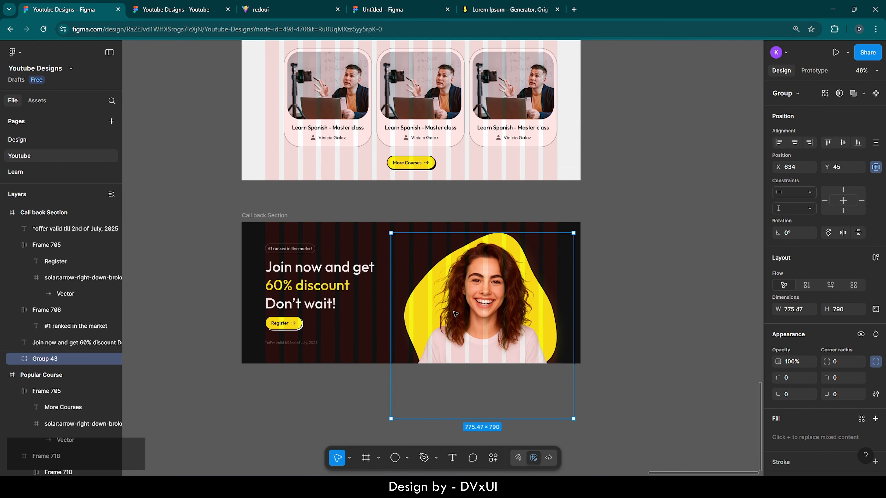
key("Escape")
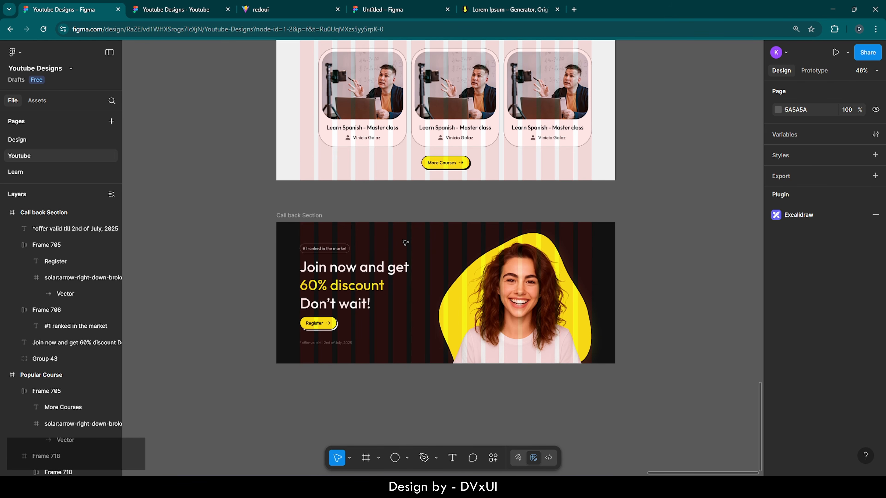
- Duplicate the Call back Section below the original and delete all its contents
scroll(405, 242, "down", 3)
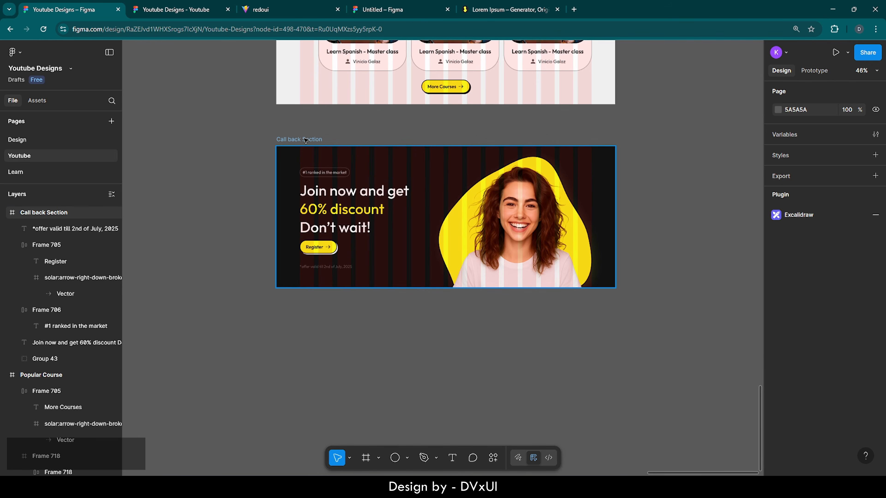
left_click(305, 139)
key("ctrl+c")
key("ctrl+v")
scroll(466, 243, "down", 3)
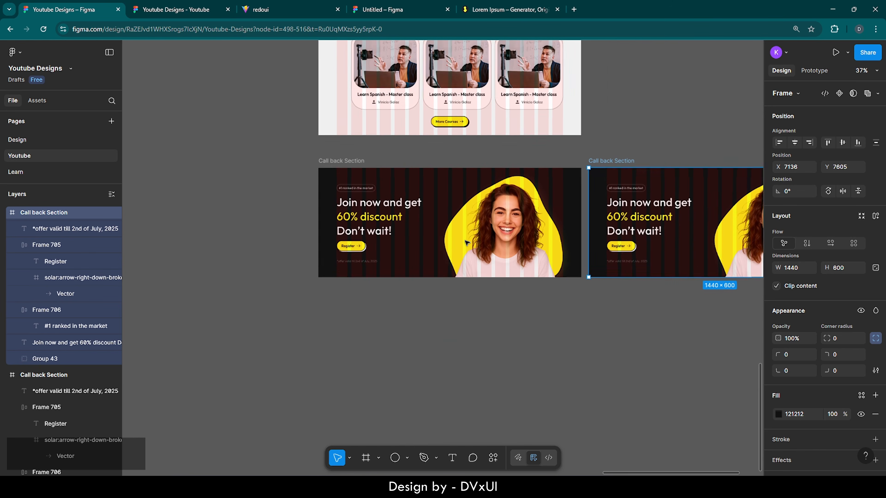
left_click_drag(603, 162, 335, 283)
scroll(441, 364, "up", 3)
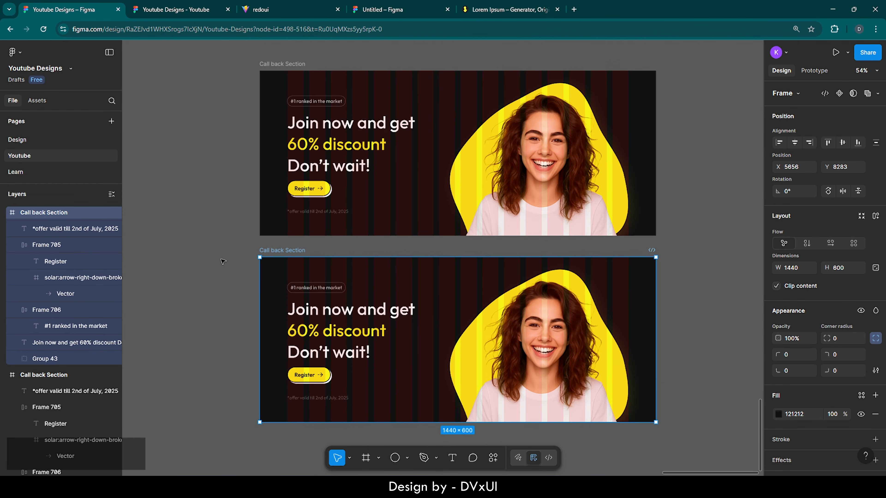
left_click_drag(223, 261, 556, 450)
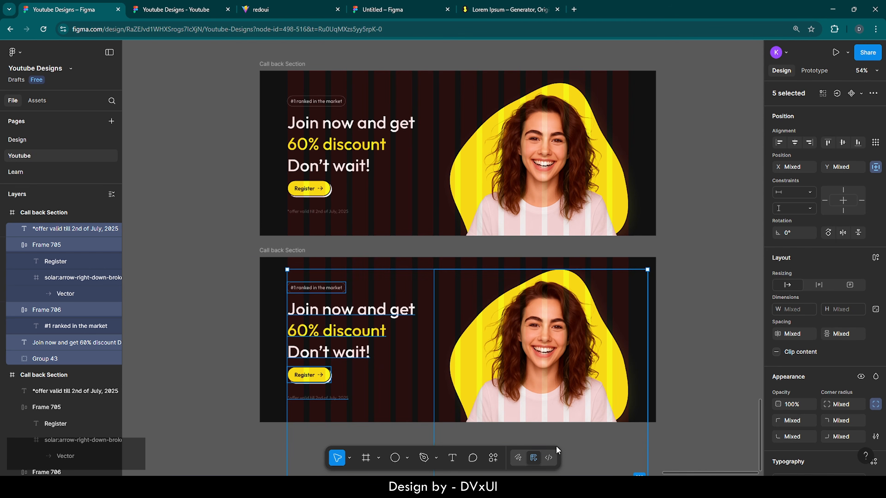
key("Delete")
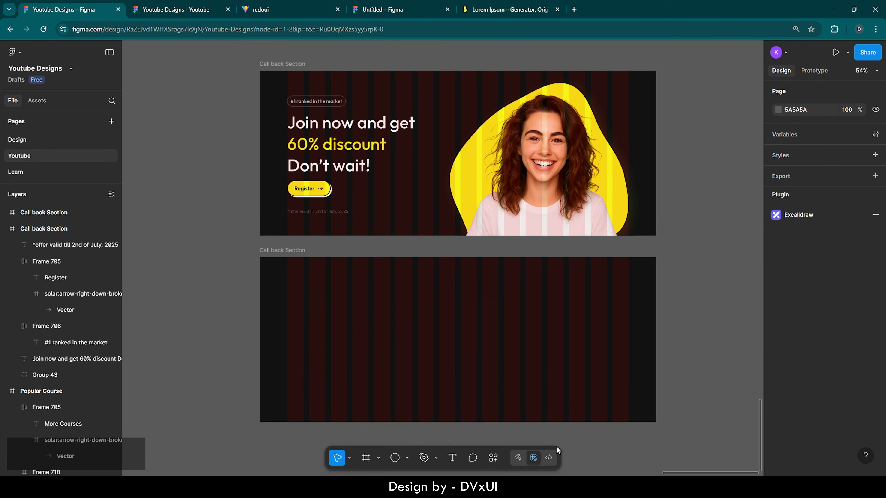
- Fill the emptied frame with 1C1C1C and set its height to 530
left_click(555, 418)
left_click(807, 414)
type("1c")
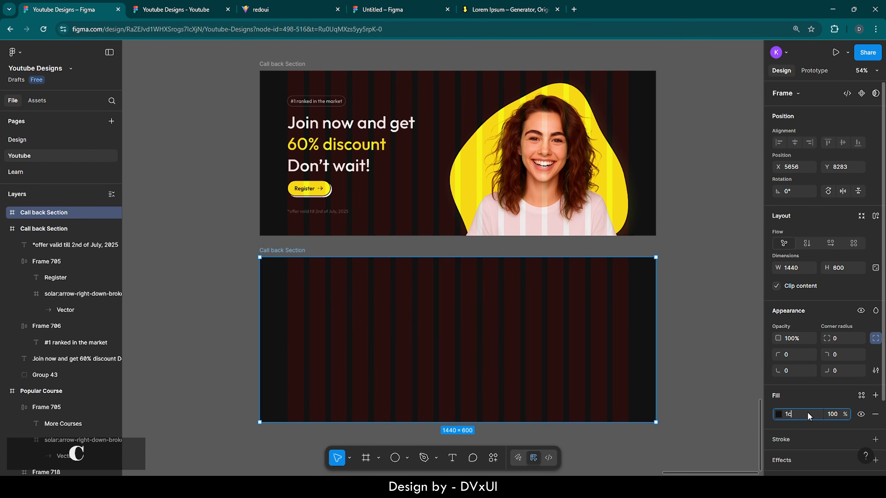
key("Return")
left_click(846, 267)
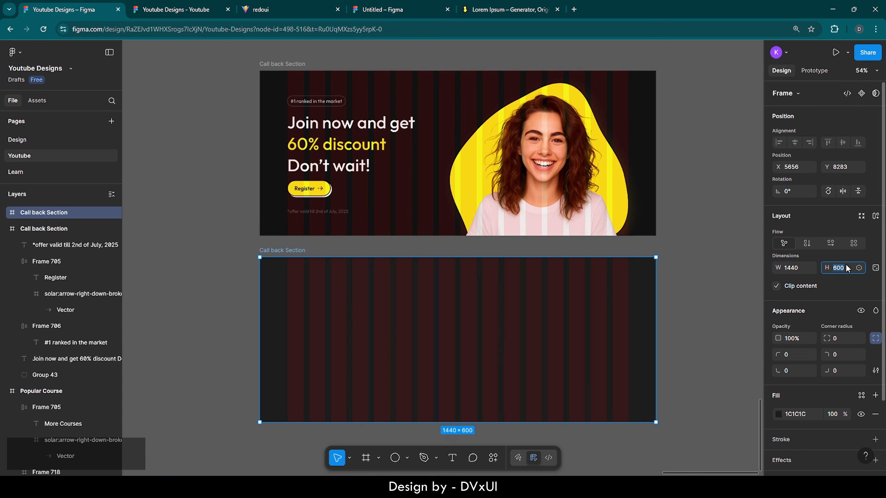
type("530")
key("Return")
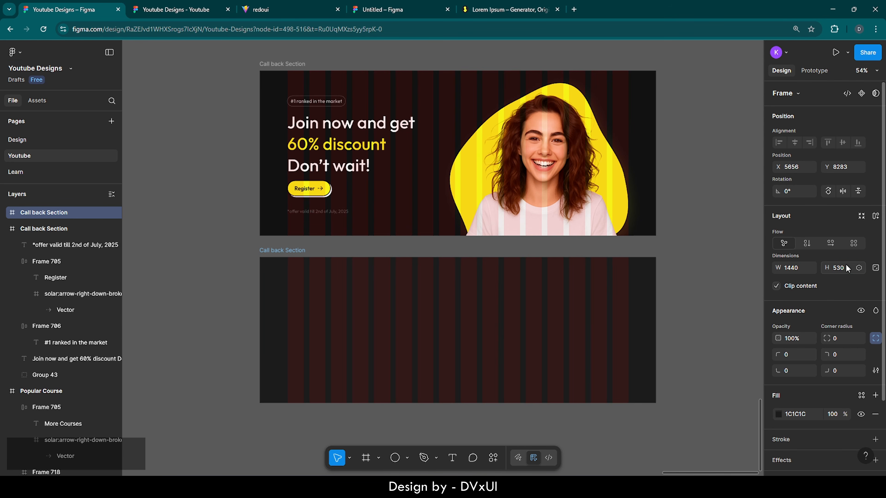
- Rename the lower frame to 'Footer'
double_click(280, 249)
key("BackSpace")
type("Footer")
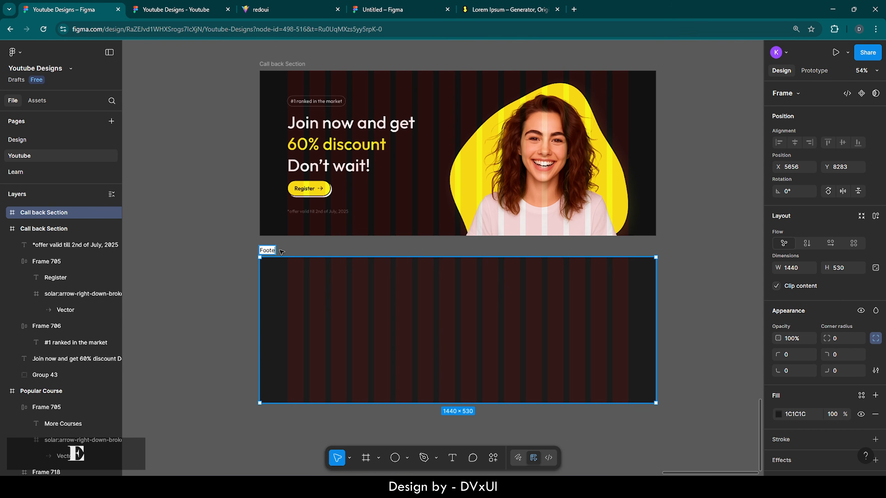
key("Return")
scroll(446, 365, "up", 3)
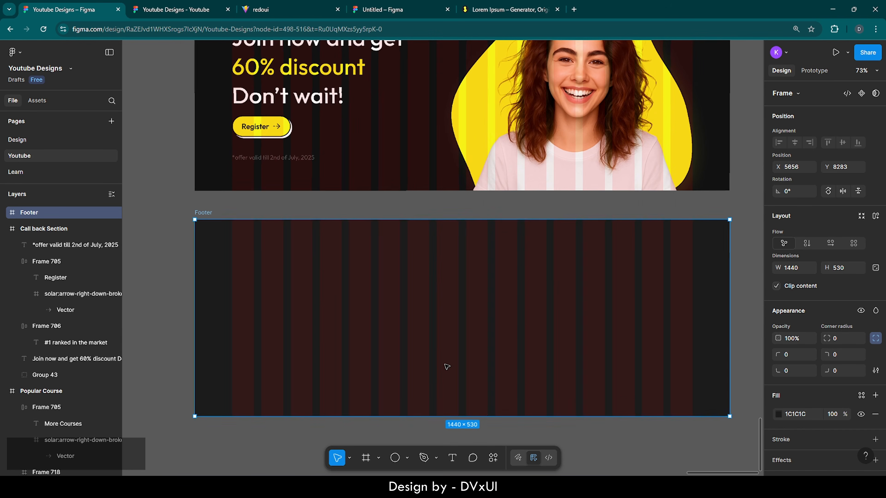
scroll(446, 367, "down", 1)
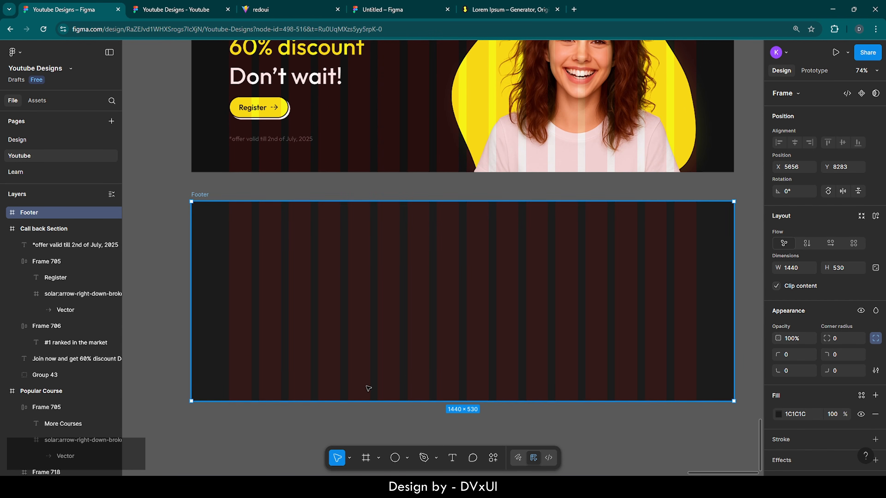
- Draw a new frame inside the Footer sized 1440 × 40
left_click(365, 458)
mouse_move(254, 330)
left_mouse_down()
mouse_move(311, 342)
mouse_move(436, 342)
left_mouse_up()
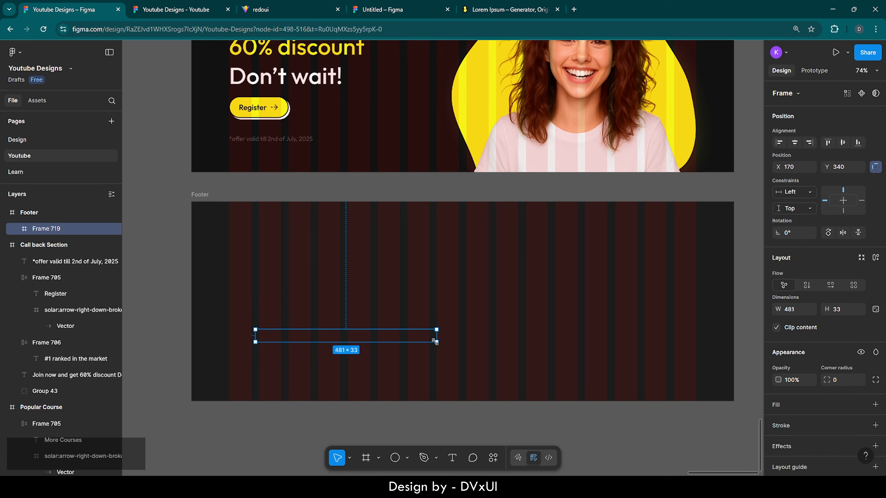
left_click(842, 310)
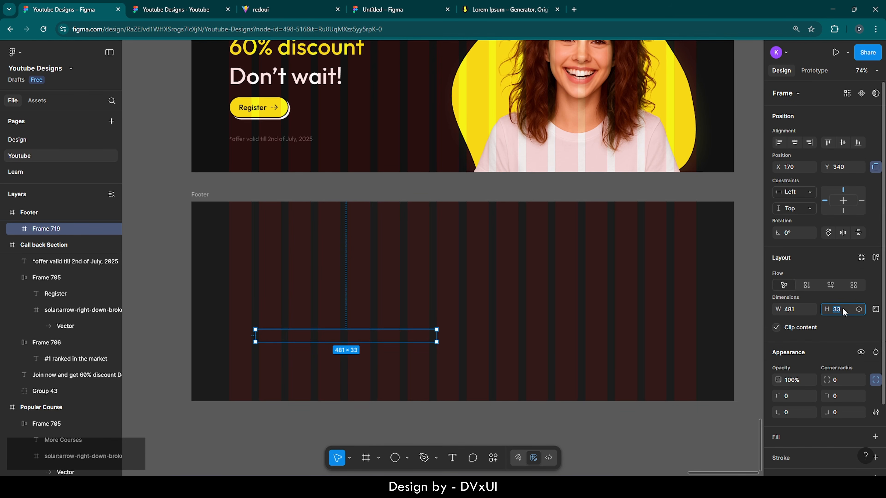
key("BackSpace")
type("40")
key("Return")
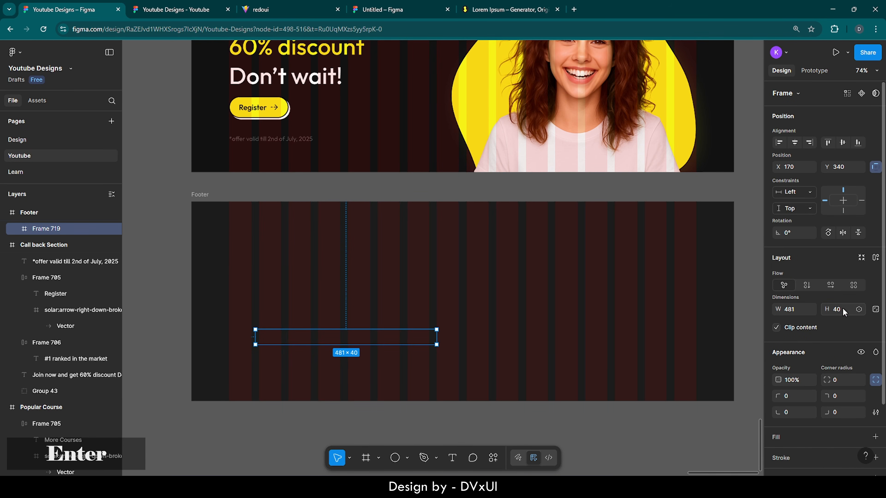
left_click(798, 310)
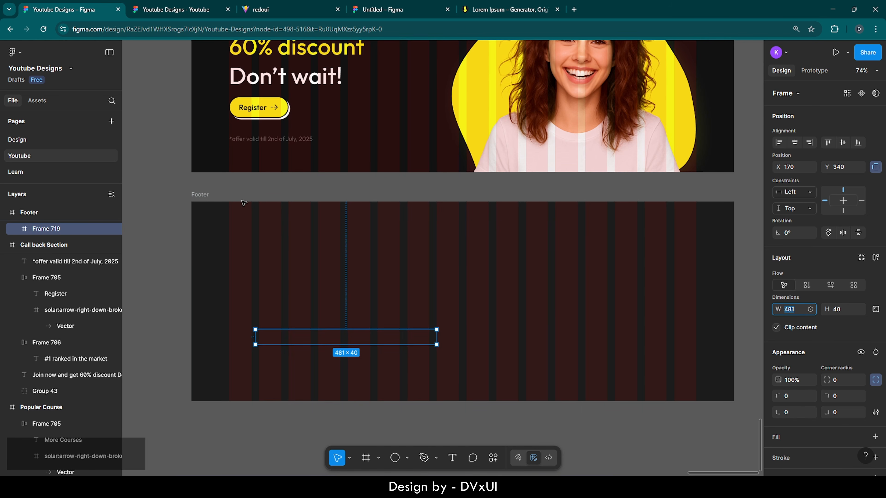
key("BackSpace")
type("1440")
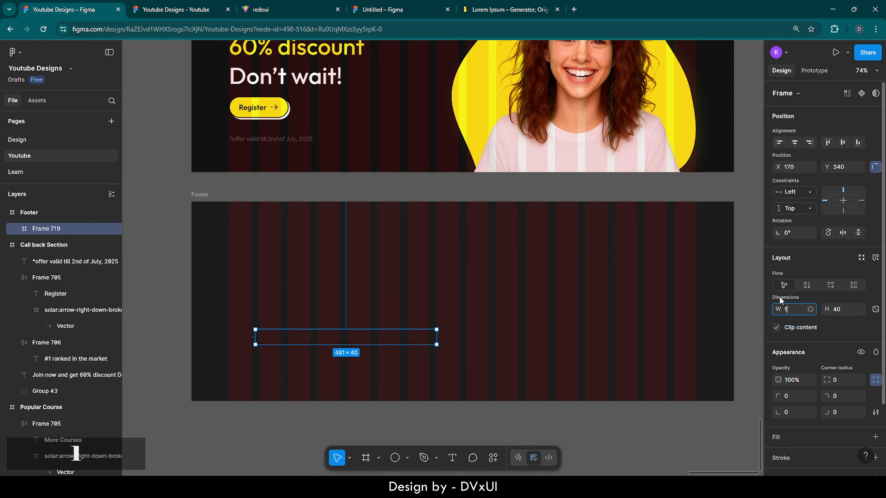
key("Return")
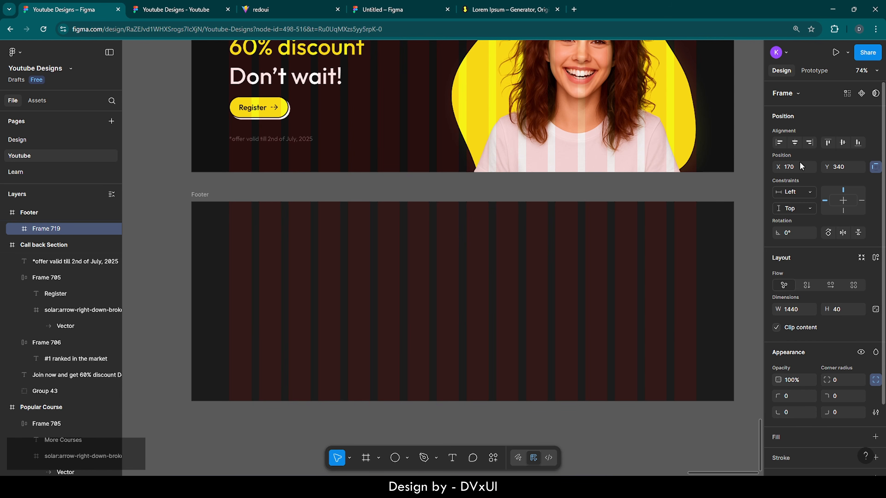
- Fill the bar yellow F7F217 and align it centred along the Footer's bottom edge
scroll(810, 413, "down", 2)
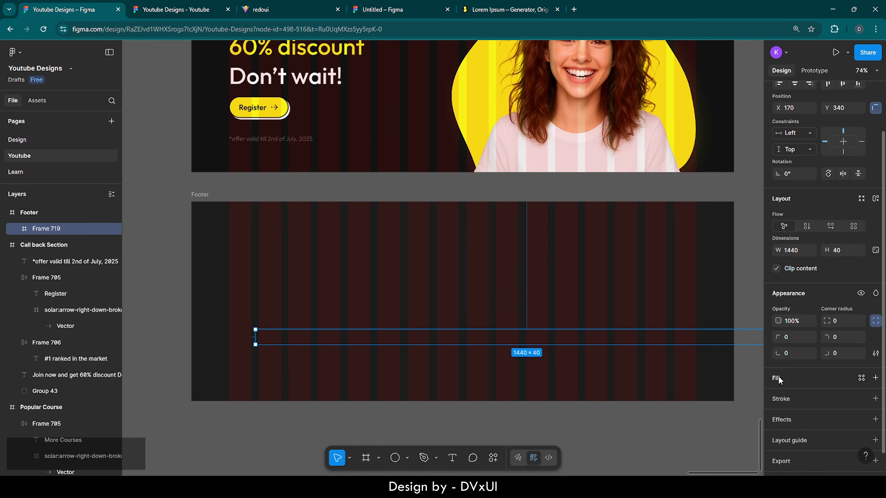
left_click(778, 376)
left_click(678, 431)
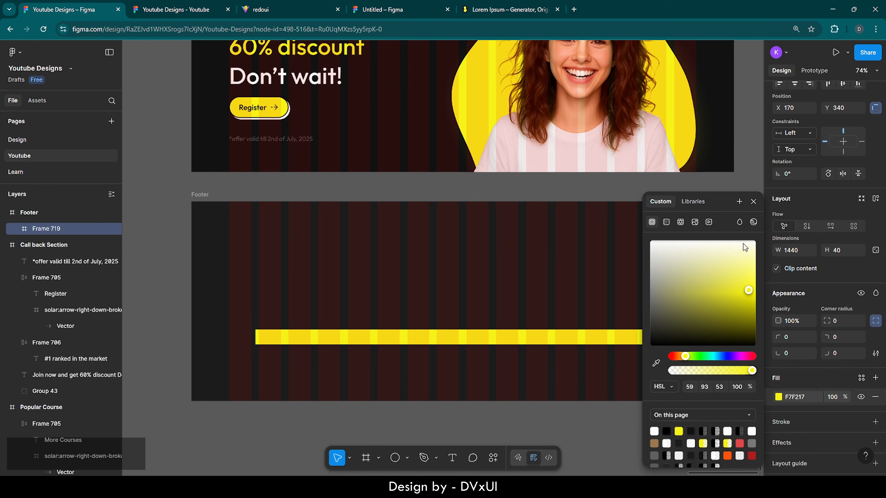
left_click(753, 202)
scroll(801, 140, "up", 2)
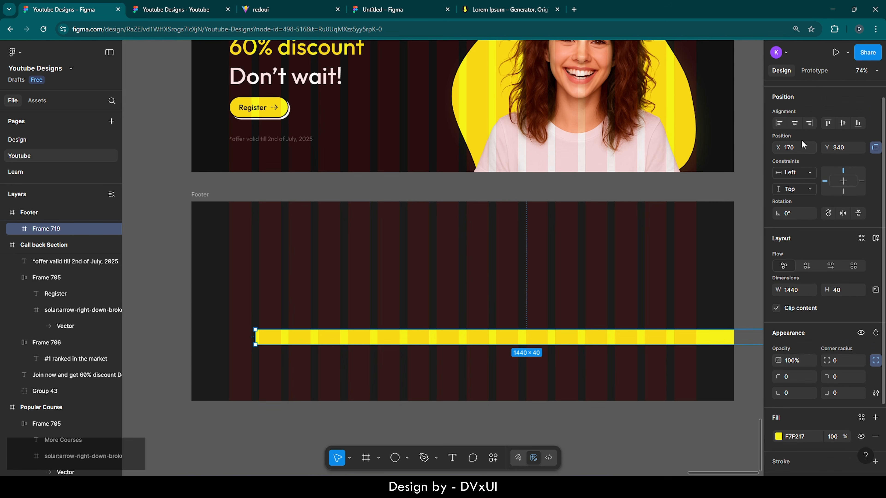
left_click(796, 124)
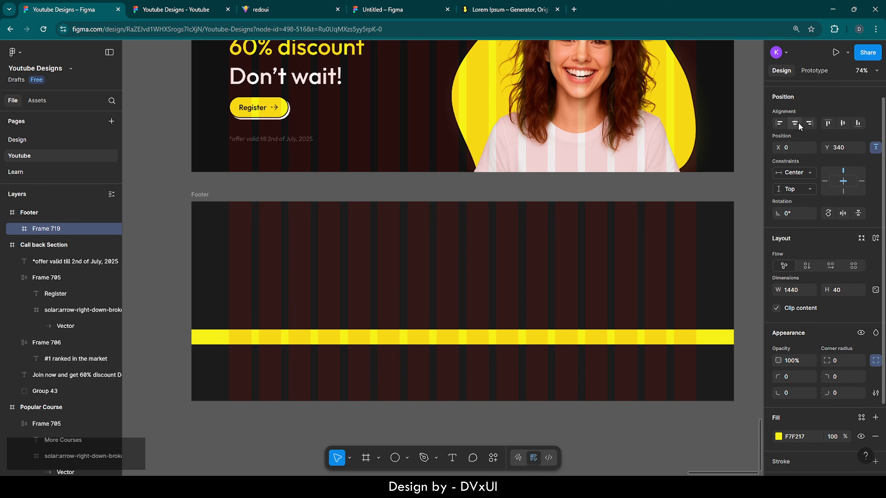
left_click(859, 122)
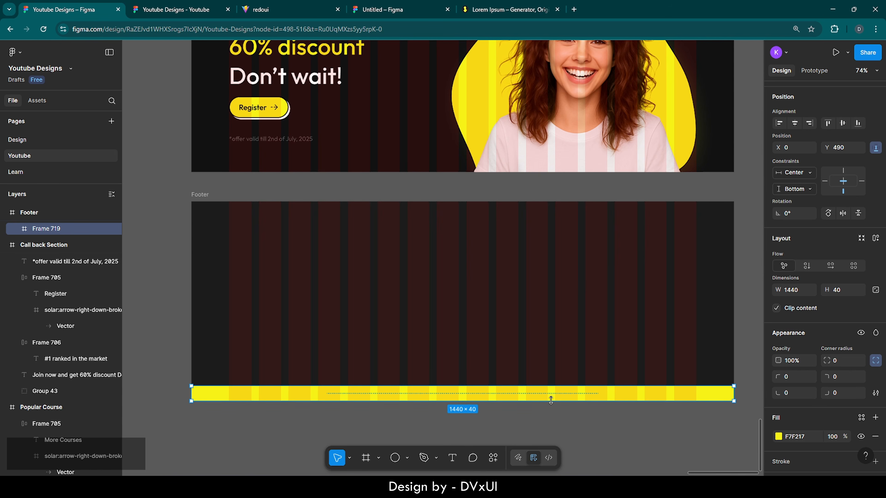
scroll(458, 423, "up", 5)
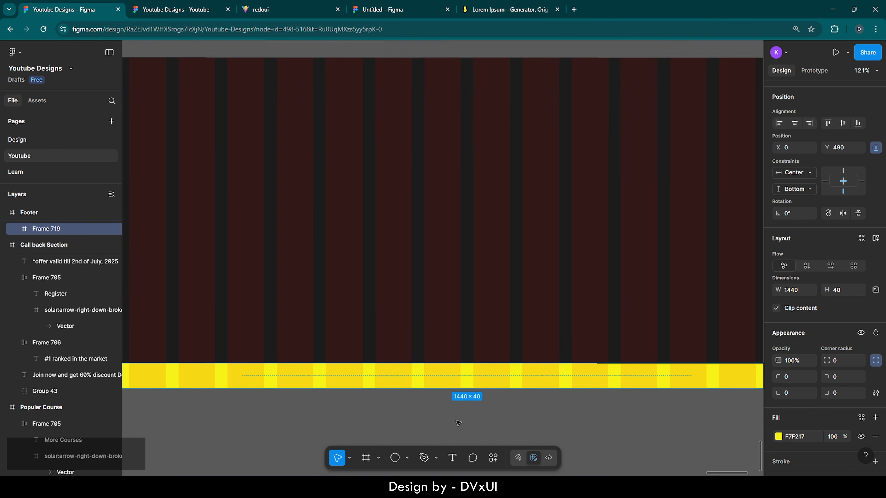
- Add the text '© 2025 courser, All right reserved' on the yellow bar
left_click(452, 458)
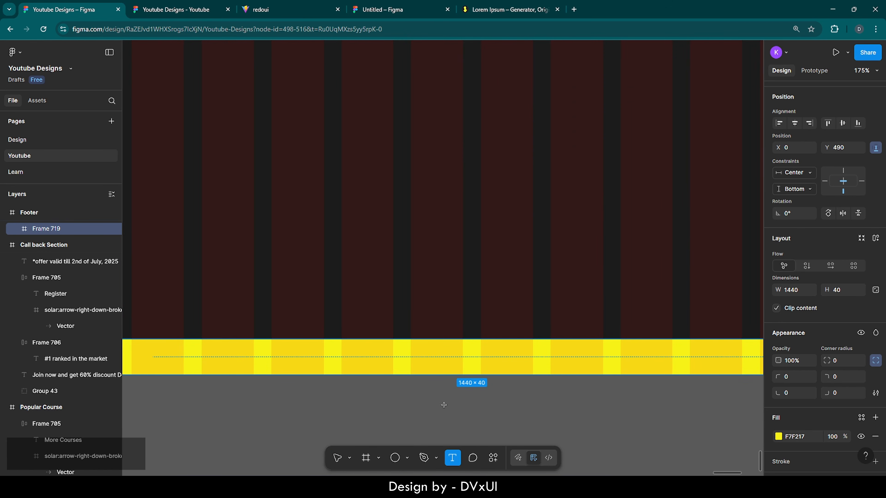
left_click(408, 351)
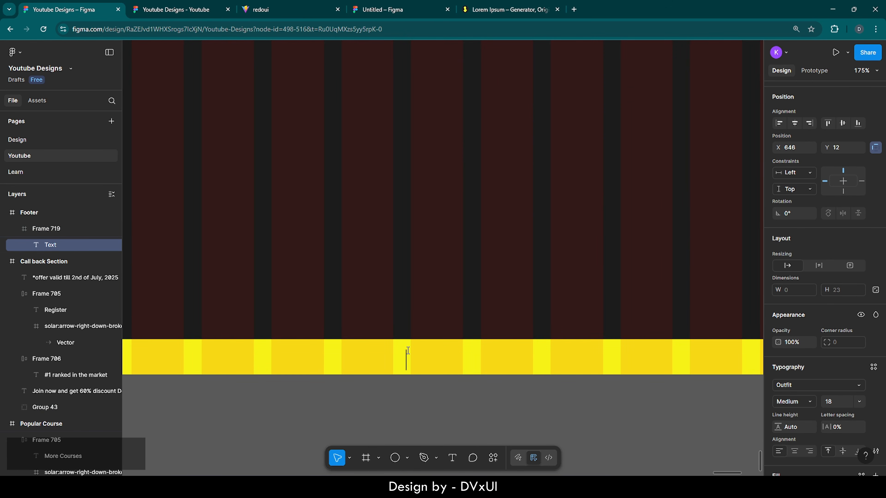
type("(c)")
scroll(430, 375, "up", 5, "ctrl")
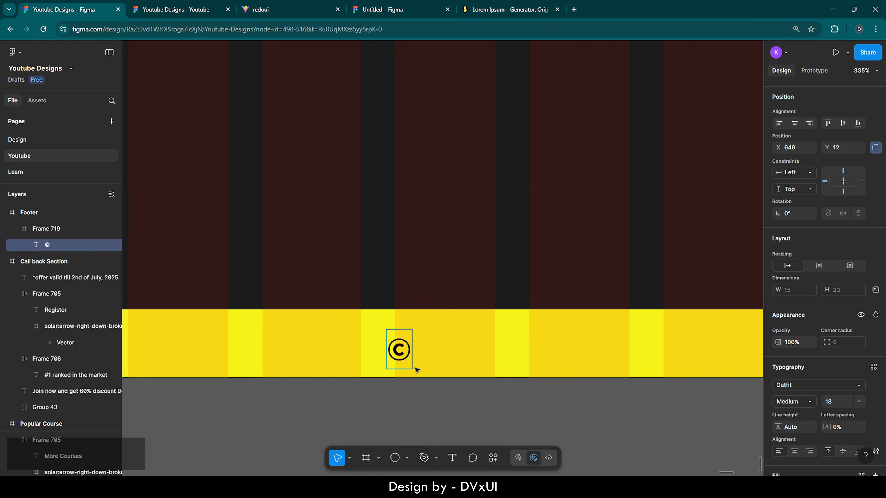
type("2025 ")
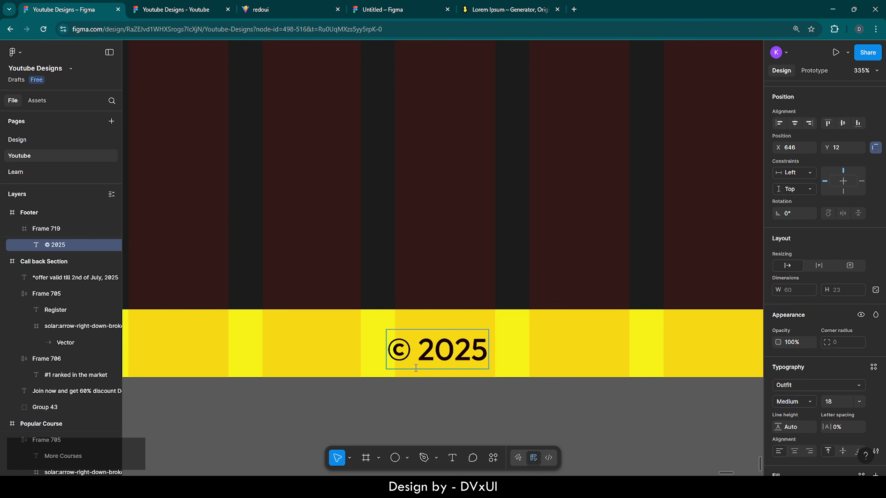
type("courser")
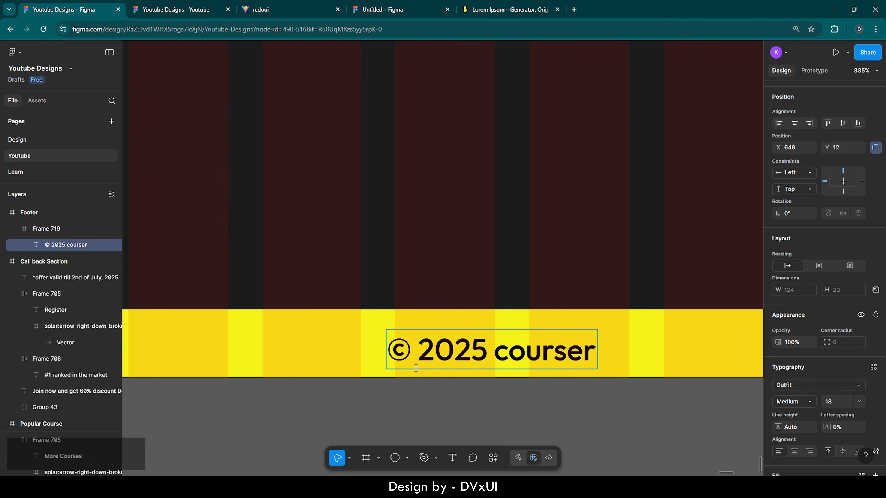
type(", All ")
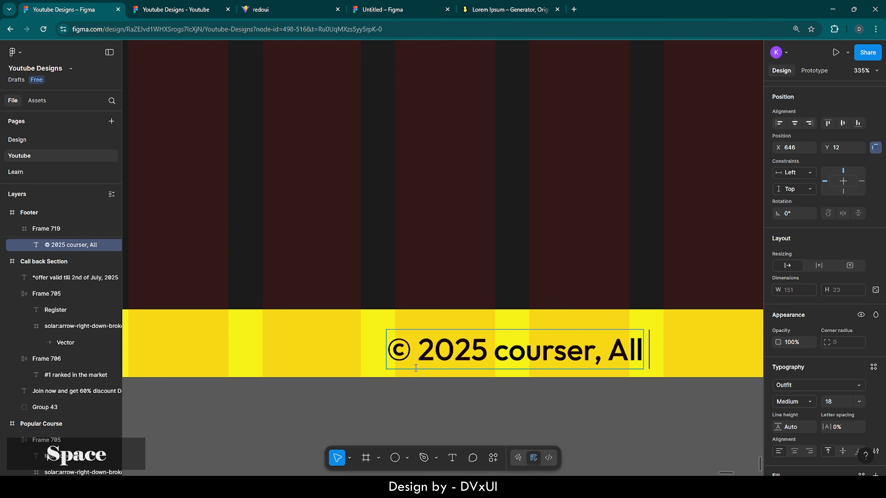
type("right rese")
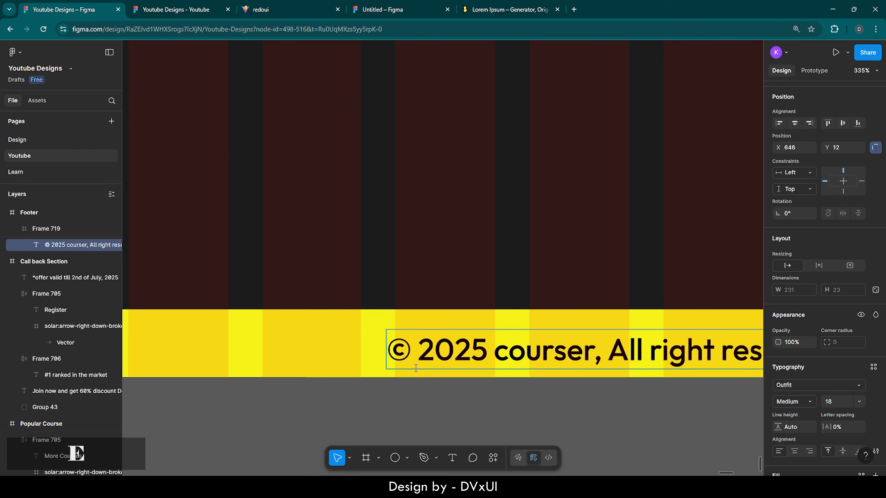
type("rved")
scroll(416, 368, "down", 1)
scroll(415, 369, "right", 2)
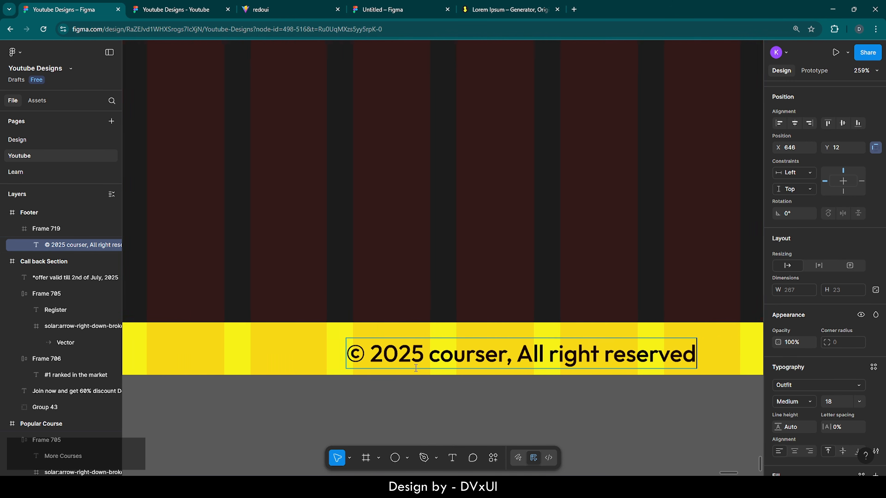
key("Escape")
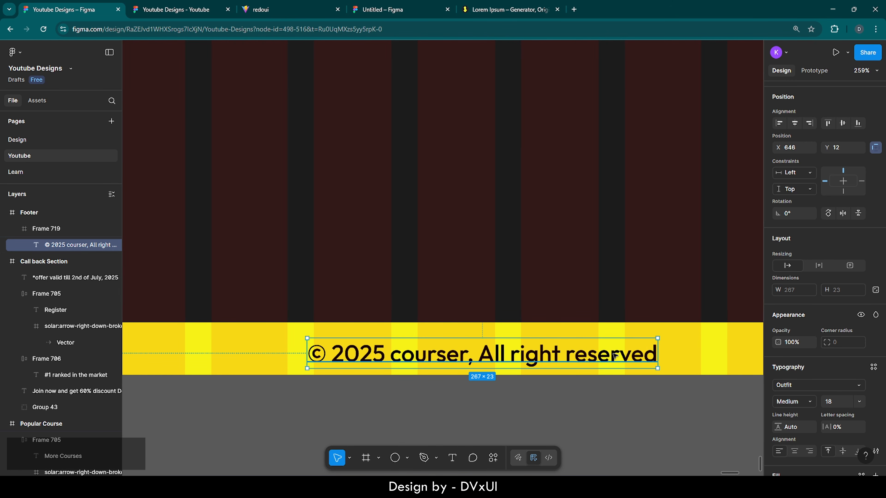
- Centre the copyright text horizontally and vertically and colour it 252525
scroll(481, 401, "down", 5)
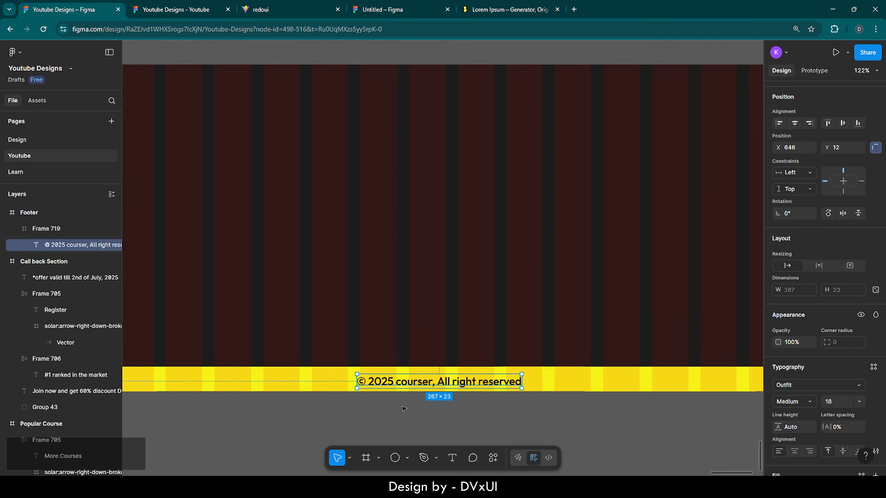
left_click(794, 123)
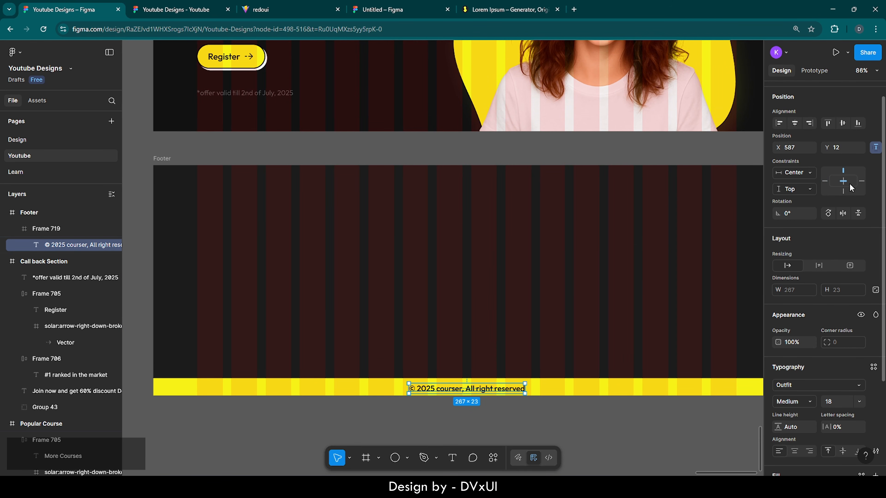
left_click(843, 123)
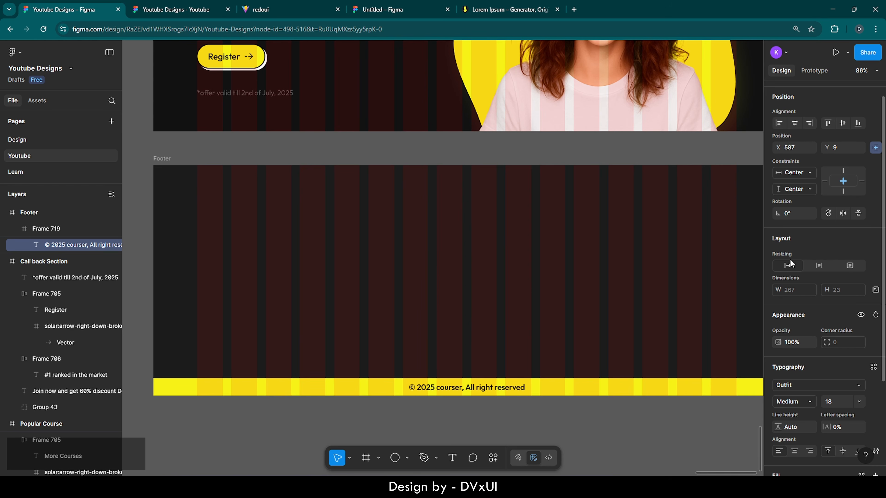
scroll(805, 425, "down", 3)
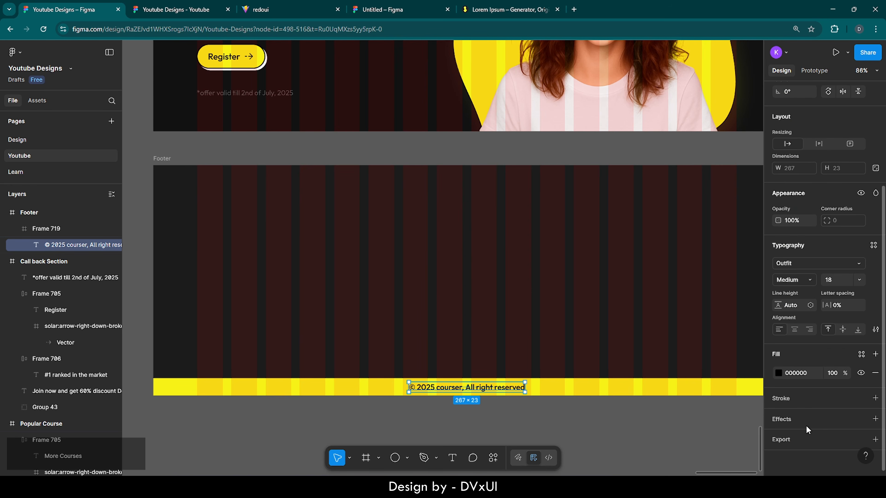
left_click(811, 374)
type("25")
key("Return")
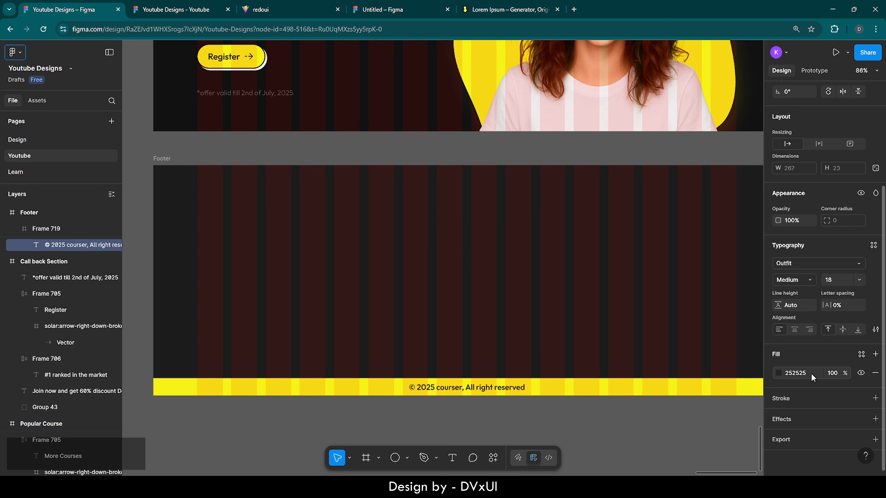
left_click(493, 426)
scroll(494, 426, "right", 1)
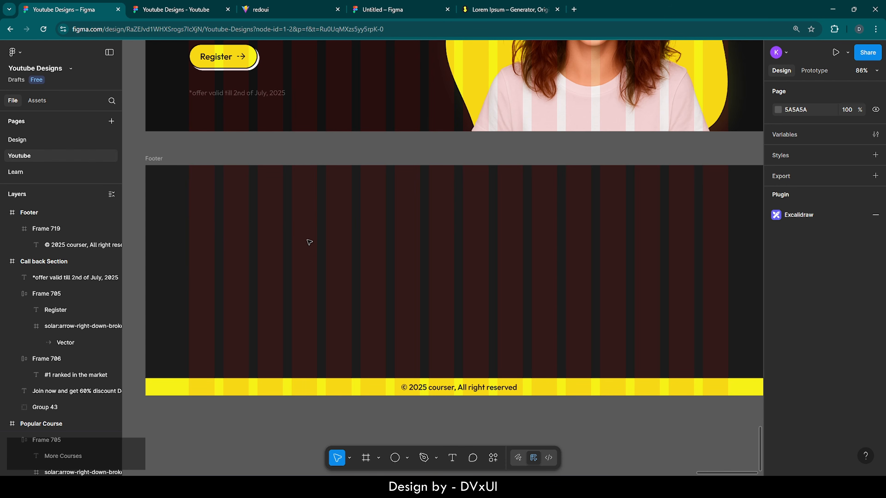
- Add a 'Courser' text at the footer's top-left with font size 56
left_click(453, 458)
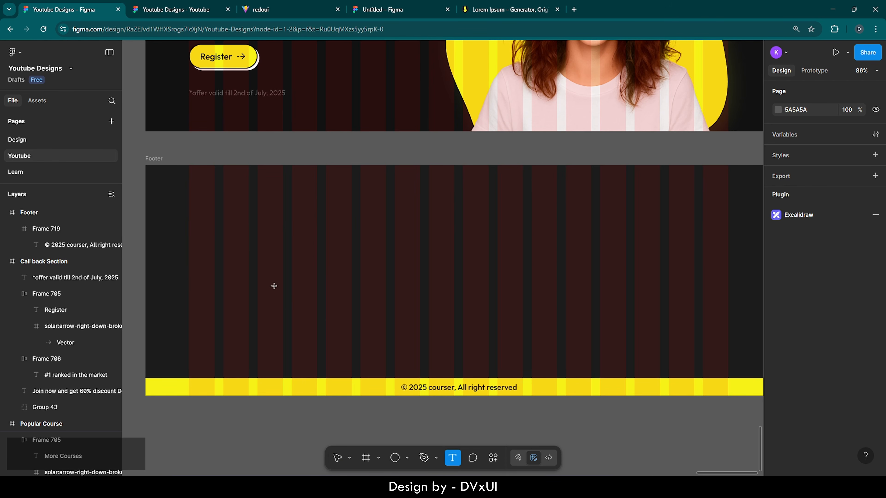
left_click(188, 211)
type("Cour")
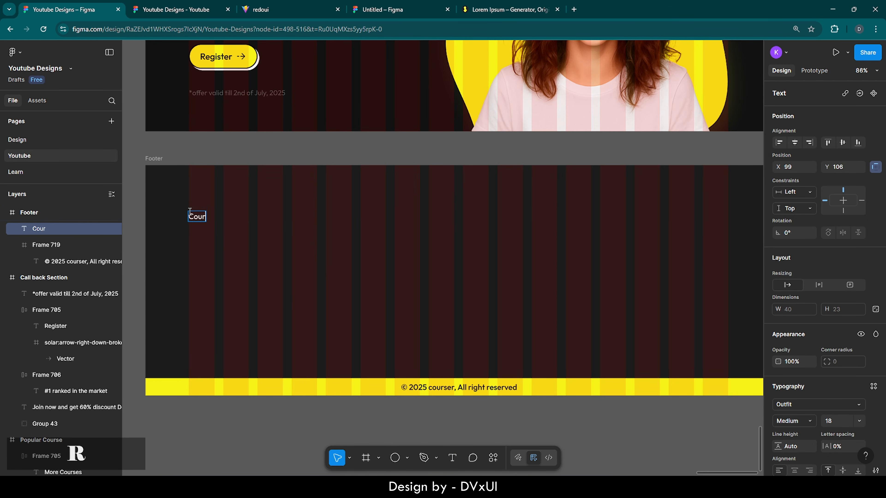
type("ser")
key("ctrl+a")
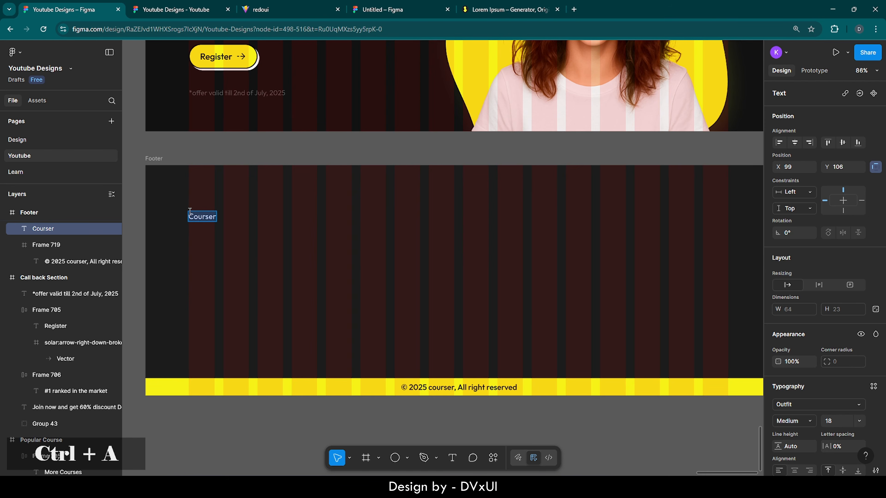
left_click(833, 421)
type("56")
key("Return")
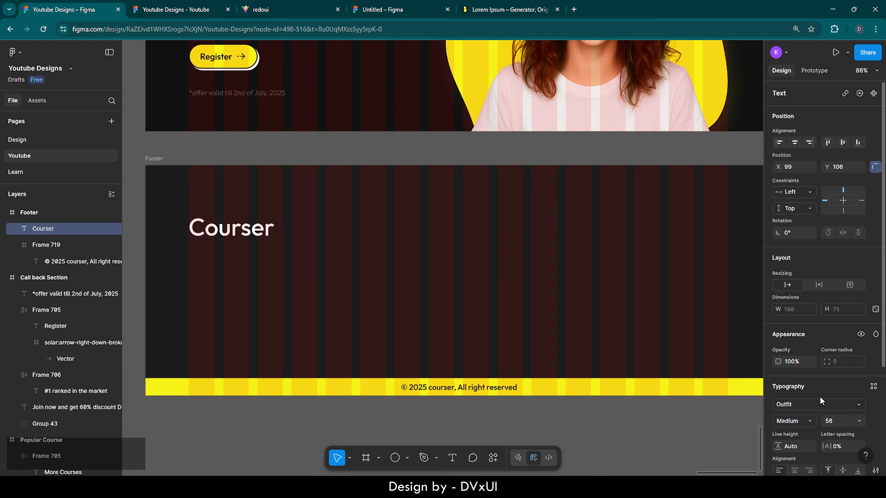
- Change the capital C so the word reads lowercase 'courser'
double_click(209, 219)
left_click(208, 219)
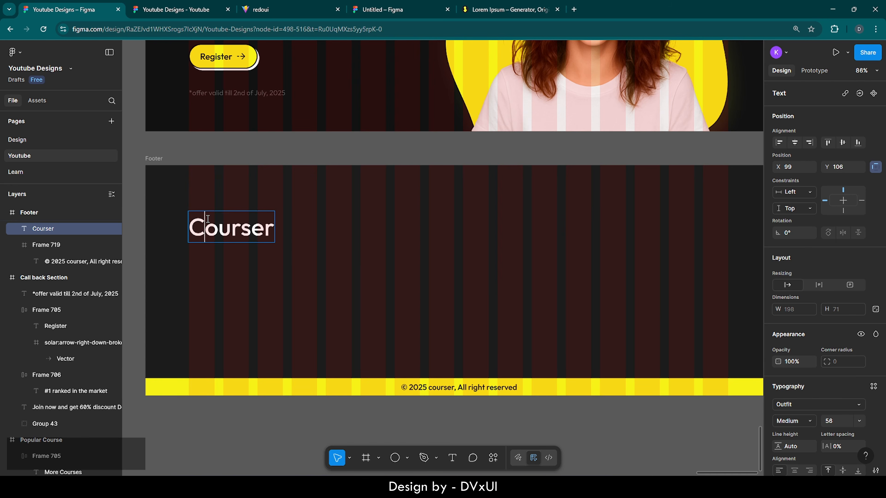
key("BackSpace")
type("c")
key("Escape")
- Nudge the courser text upward and give it a yellow fill
key("shift+Up")
key("shift+Up")
key("shift+Up")
key("shift+Up")
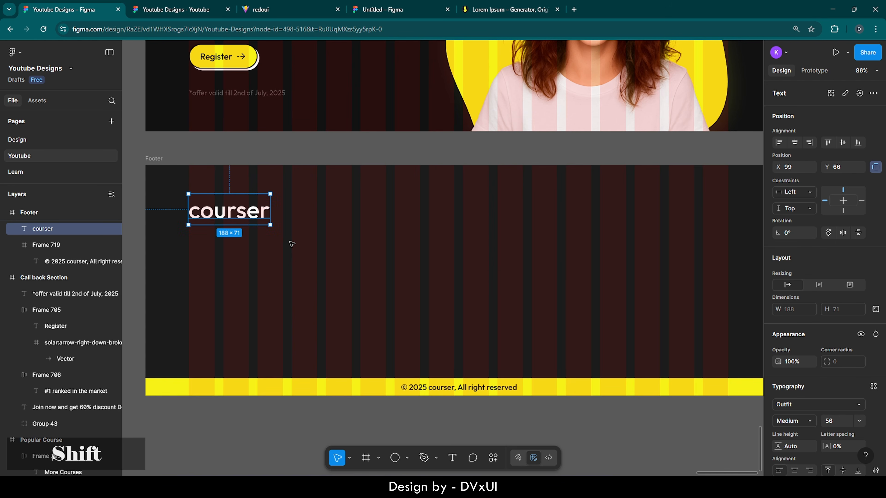
key("shift+Up")
key("shift+Down")
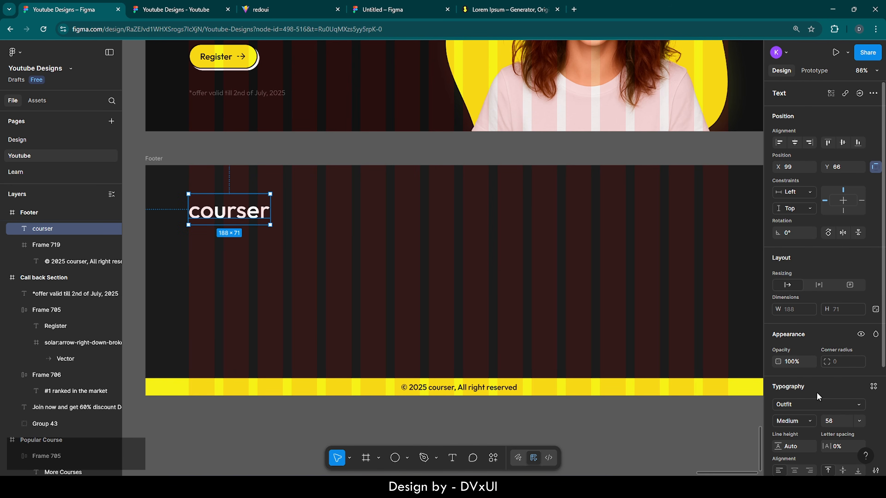
scroll(851, 469, "down", 4)
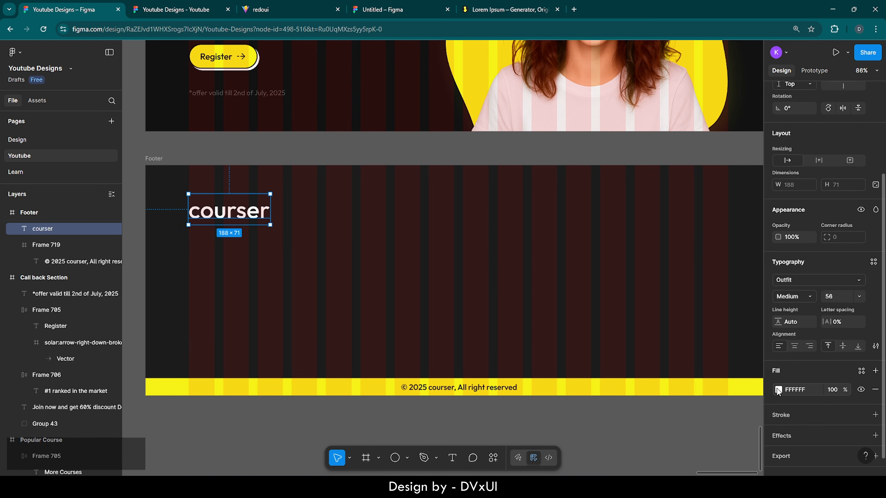
left_click(778, 389)
left_click(678, 433)
- Append a ® symbol after the courser wordmark
left_click(330, 259)
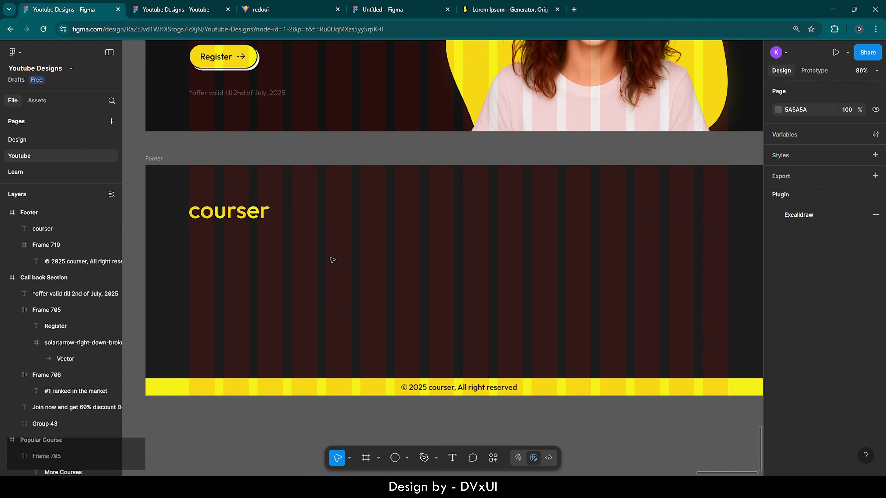
left_click(242, 209)
double_click(243, 209)
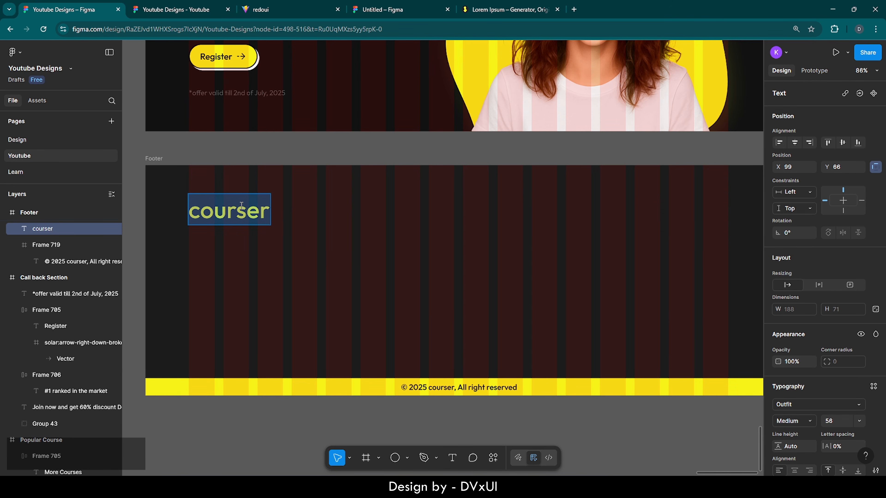
left_click(269, 208)
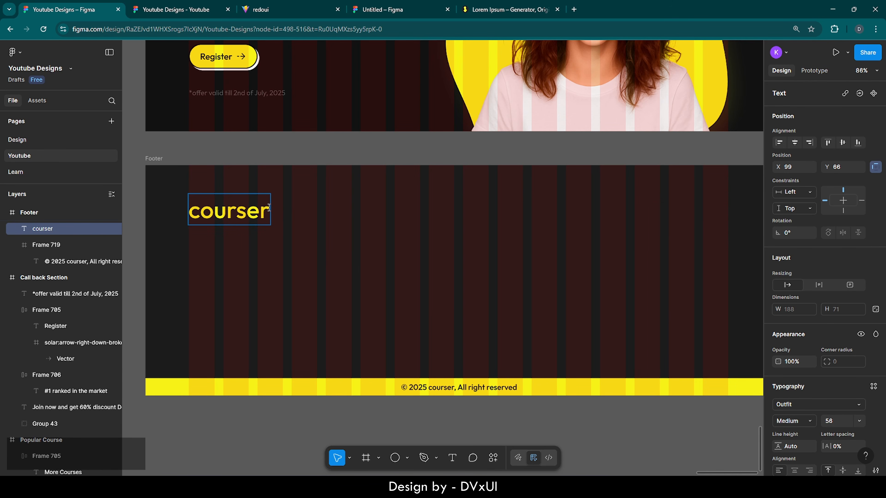
type("9")
key("BackSpace")
type("(")
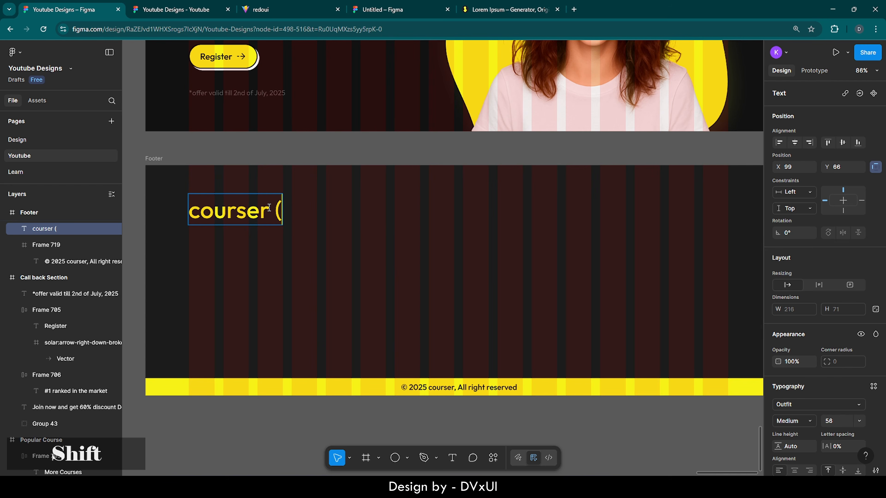
type("r)")
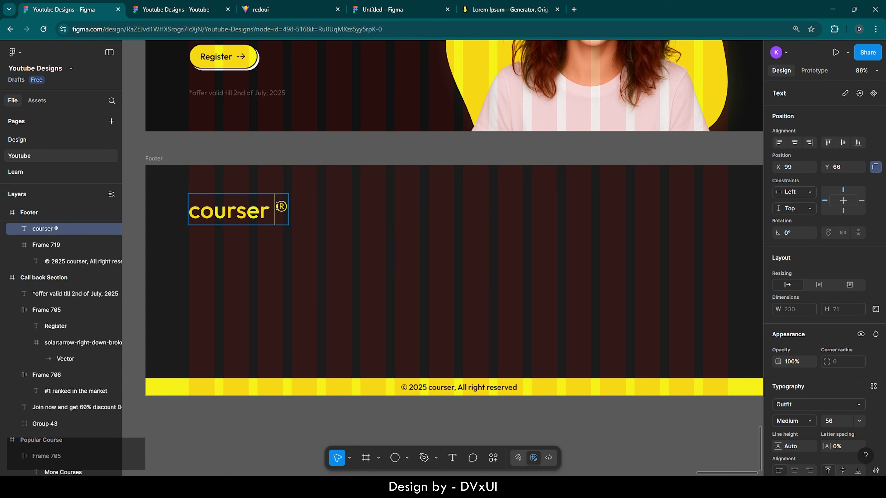
- Colour the ® mark white and paste the Address and Contact Details blocks into the footer
double_click(281, 206)
scroll(833, 398, "down", 4)
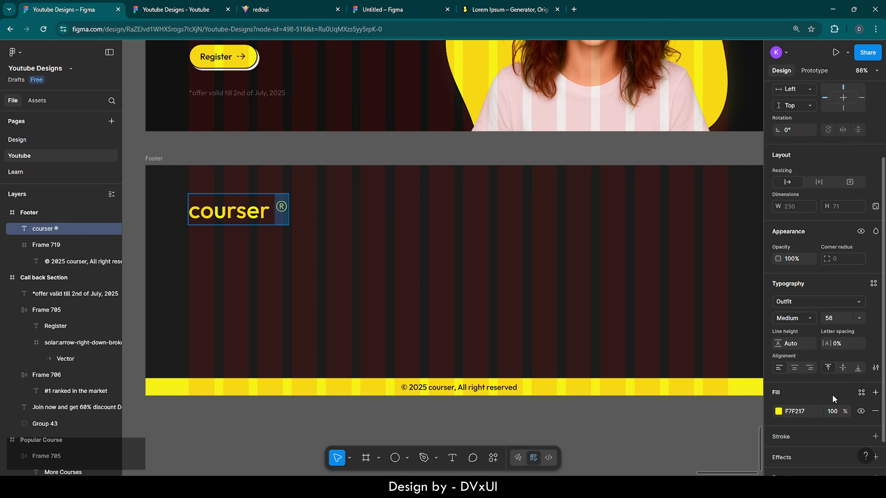
left_click(805, 394)
key("Return")
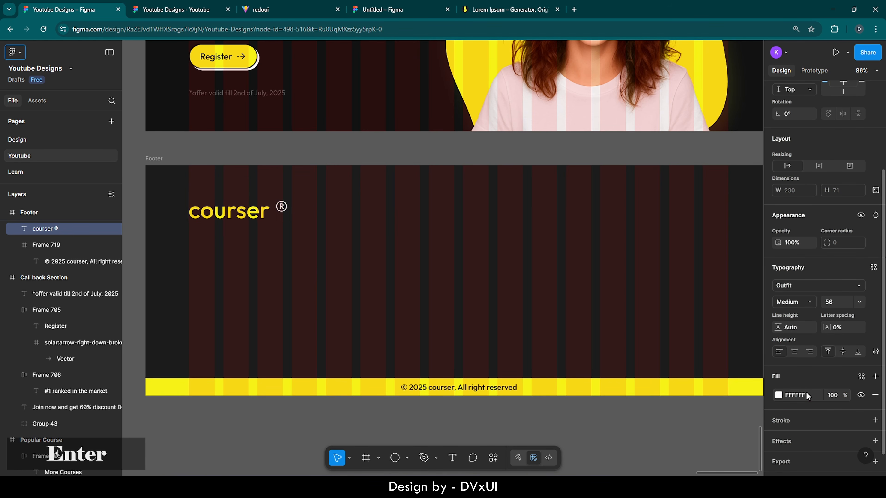
left_click(413, 345)
scroll(414, 346, "right", 1)
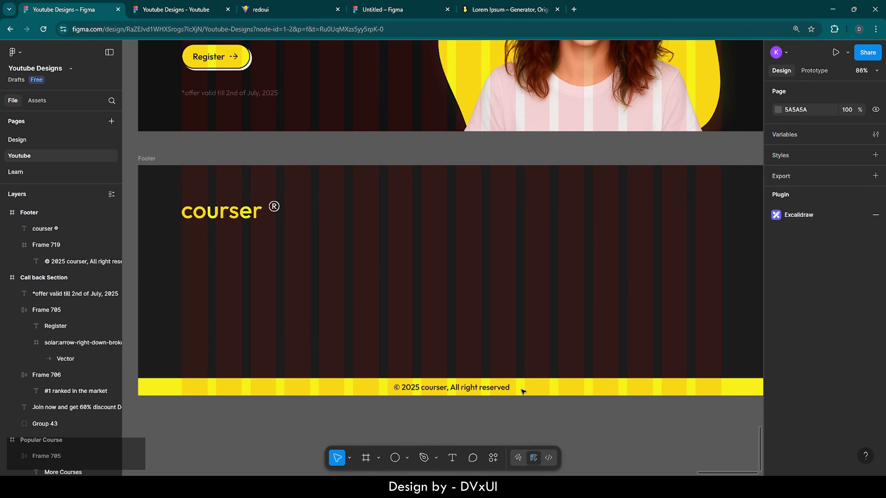
key("ctrl+v")
- Inspect the pasted Address heading and street address line
left_click(326, 260)
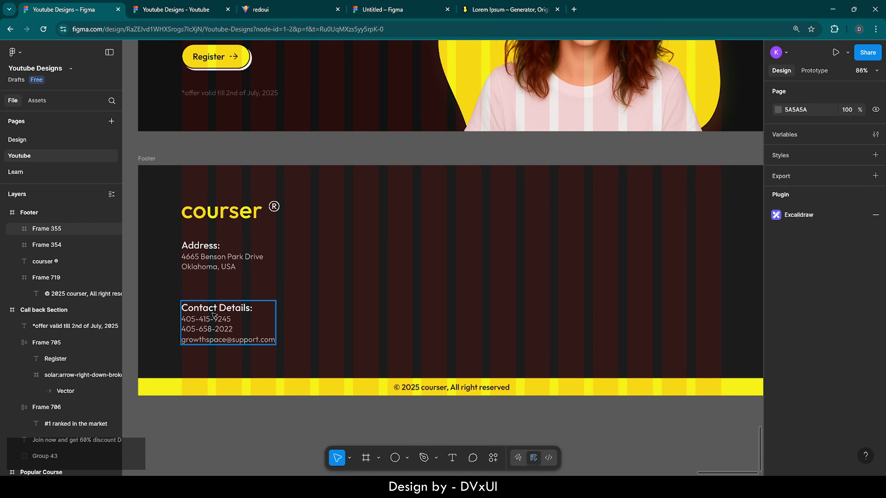
double_click(198, 258)
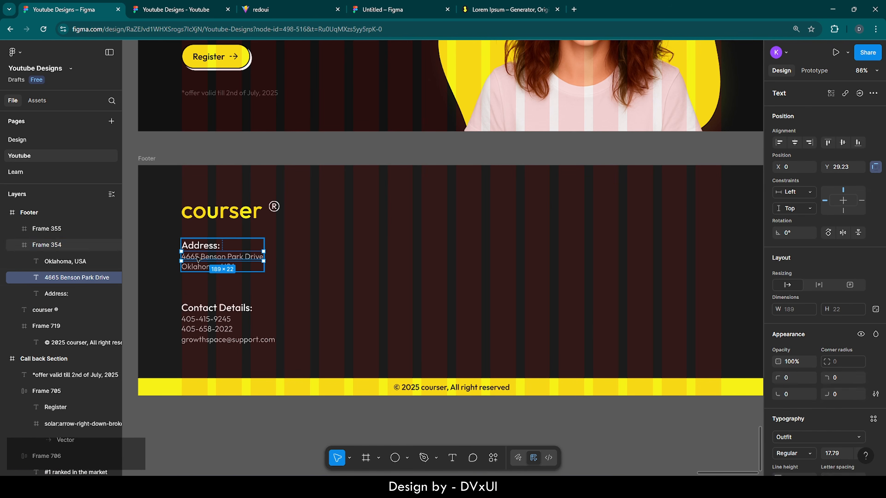
left_click(213, 246)
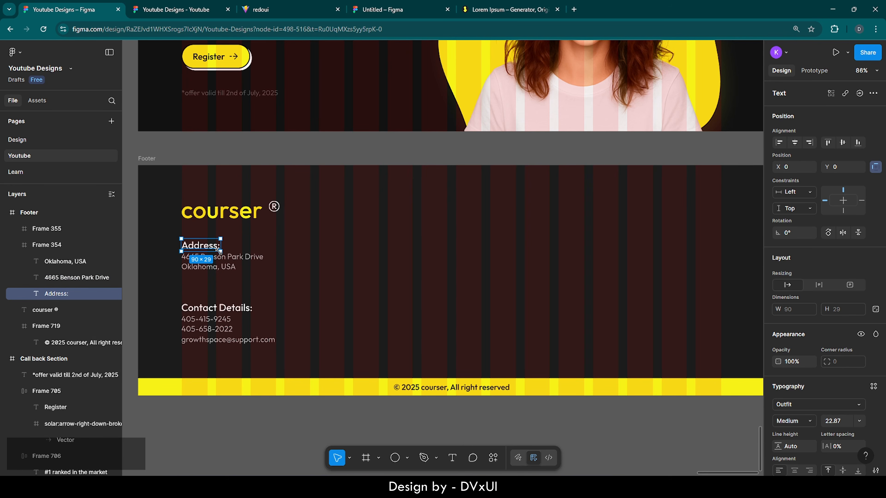
scroll(834, 365, "down", 3)
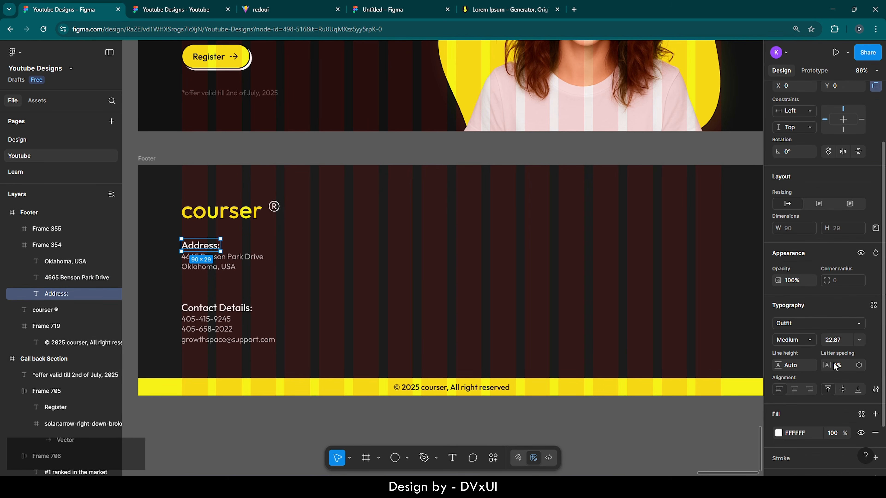
left_click(241, 258)
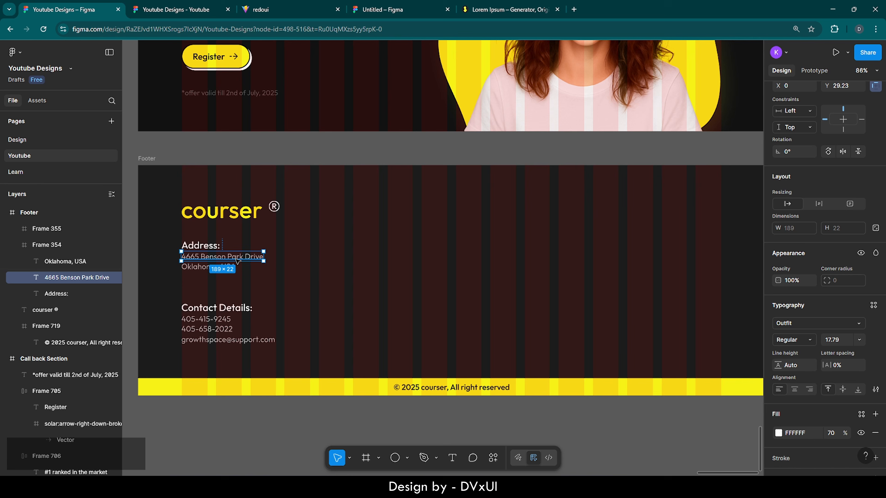
left_click(328, 271)
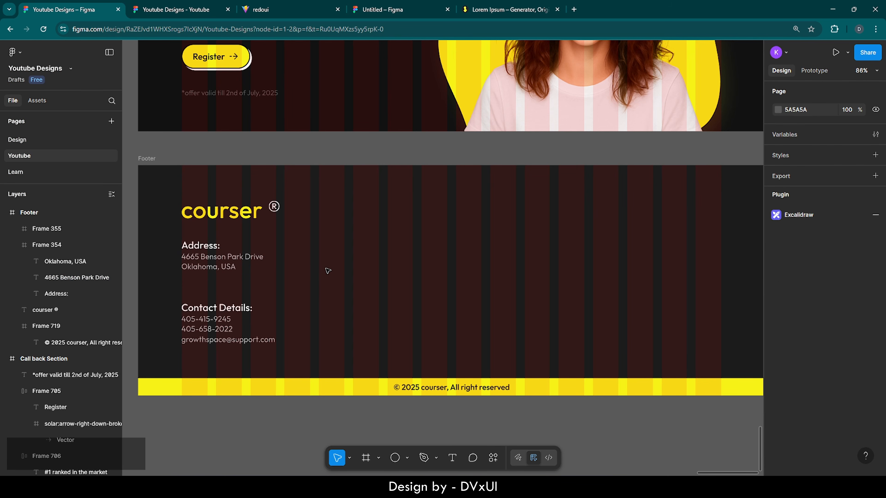
scroll(327, 271, "down", 3)
scroll(328, 271, "up", 1)
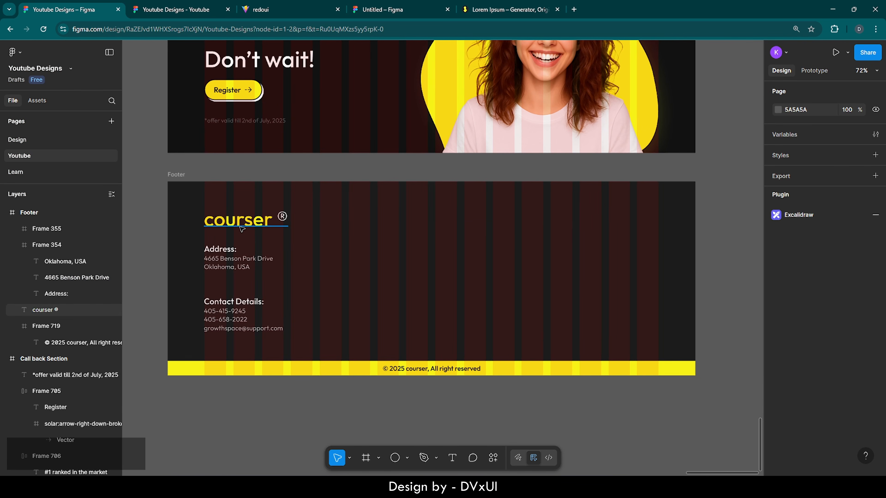
- Nudge the courser ® logo up one pixel toward the footer's top
left_click(241, 227)
key("Up")
key("Up")
key("Up")
key("Up")
key("Up")
key("Up")
key("Up")
key("Up")
key("Up")
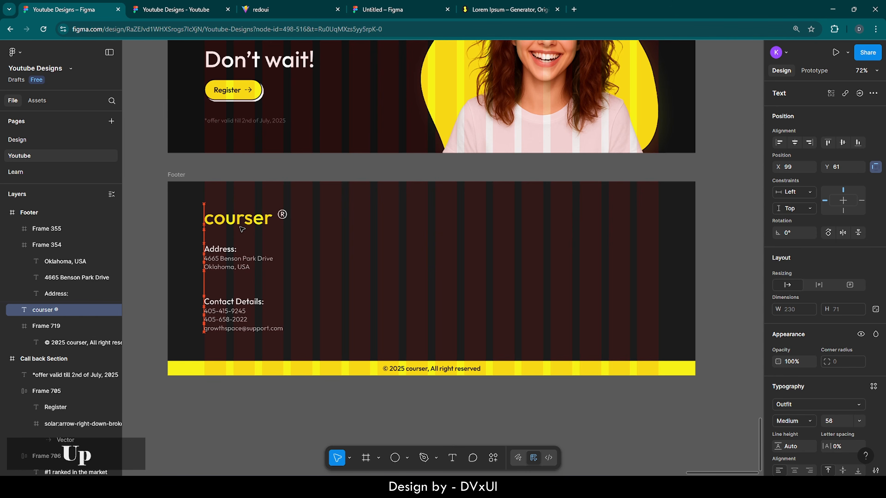
key("Down")
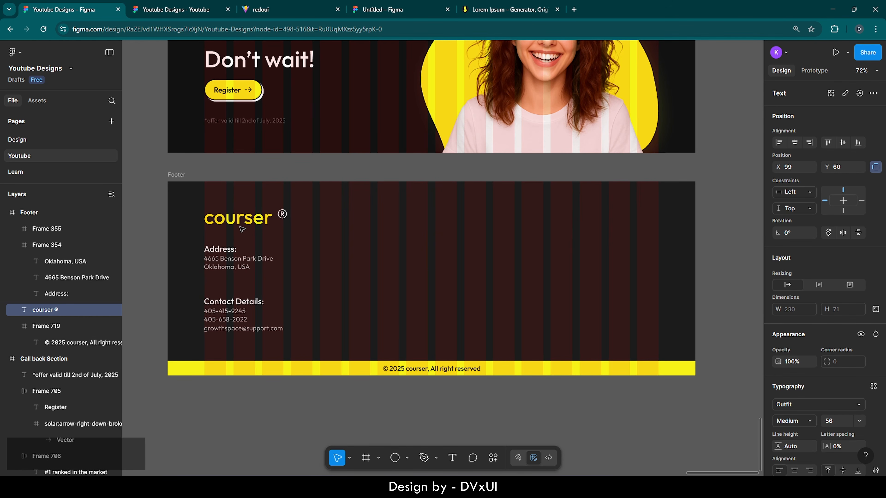
key("Up")
left_click(417, 252)
scroll(417, 251, "right", 2)
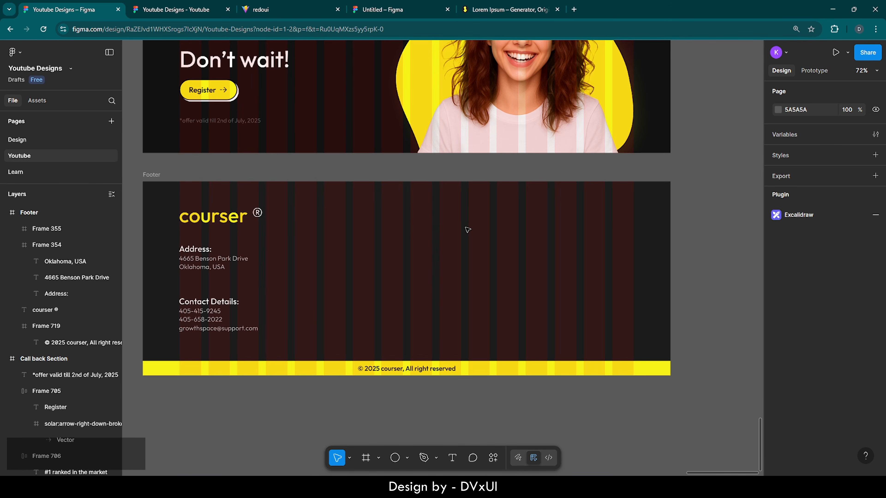
scroll(468, 229, "left", 3)
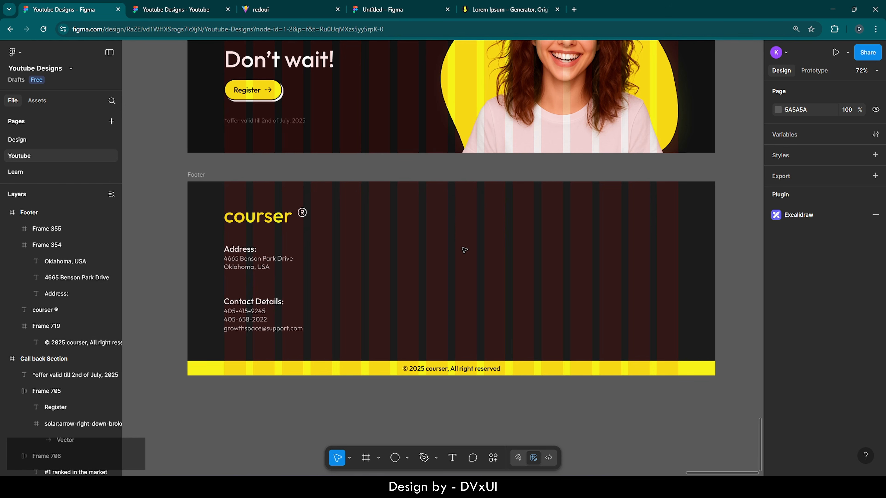
- Paste the Popular Pages and Legal Pages link columns into the footer
key("ctrl+v")
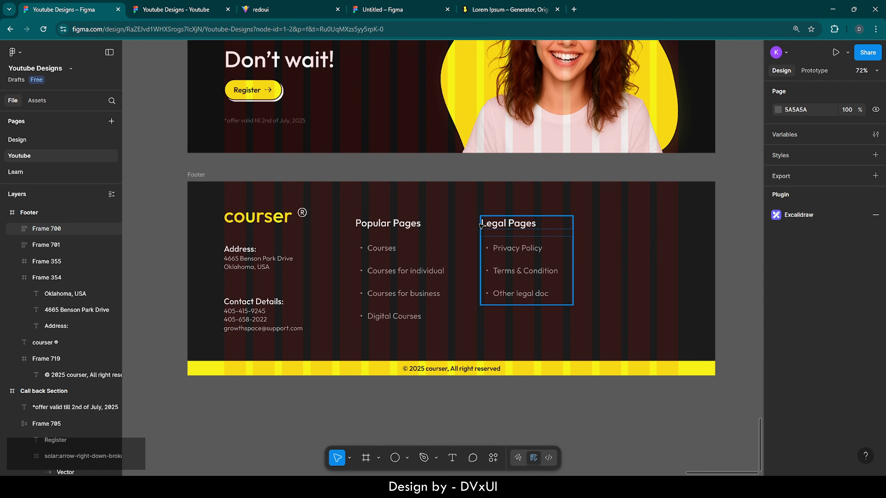
left_click(383, 226)
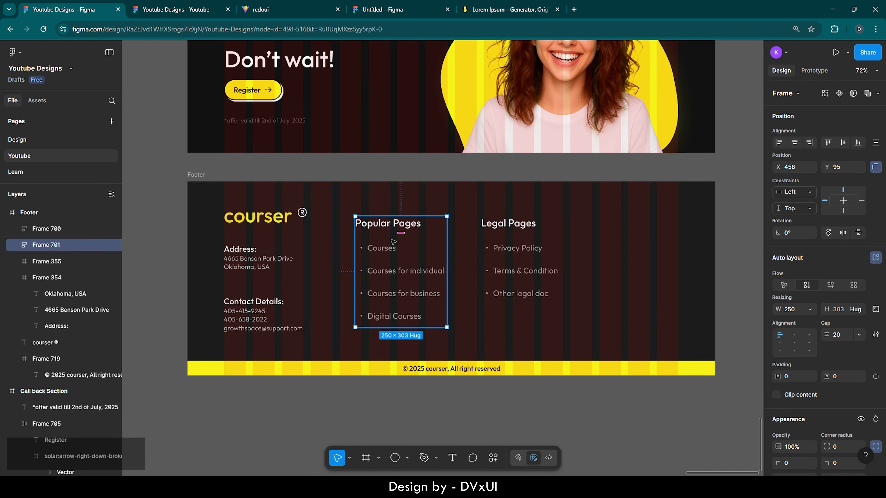
left_click(378, 250)
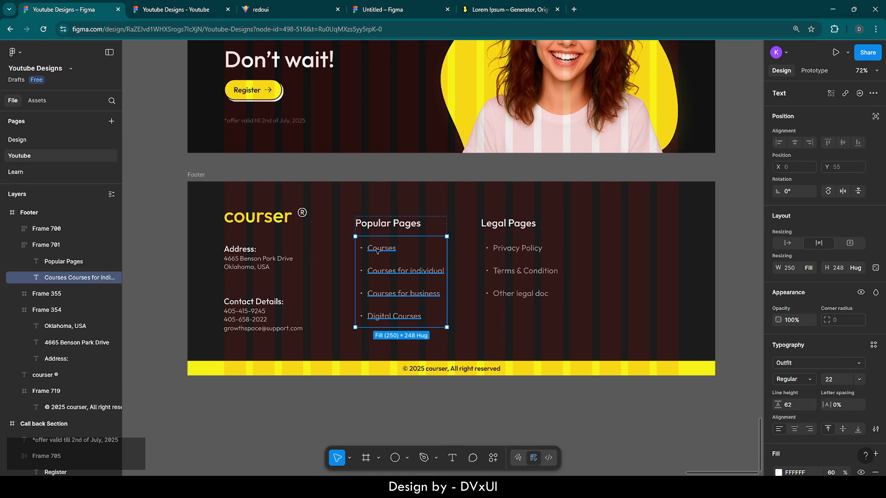
- Try retyping the Popular Pages list, then undo back to the original four links
double_click(377, 250)
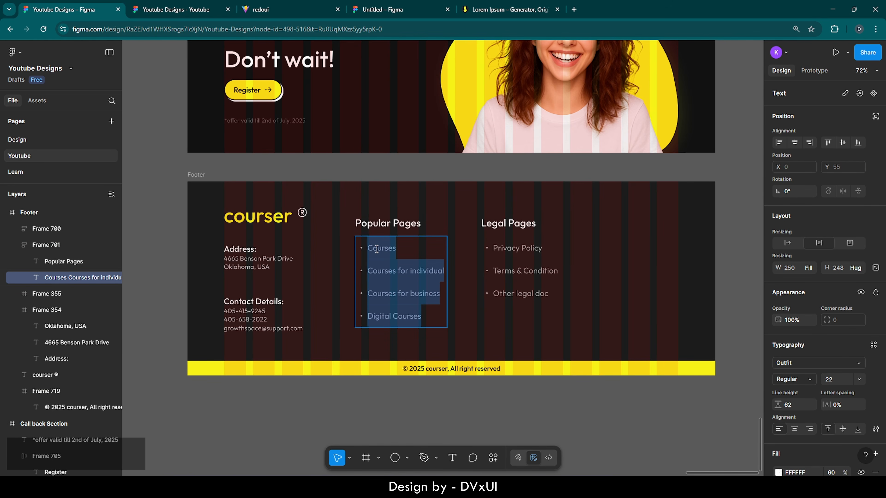
key("BackSpace")
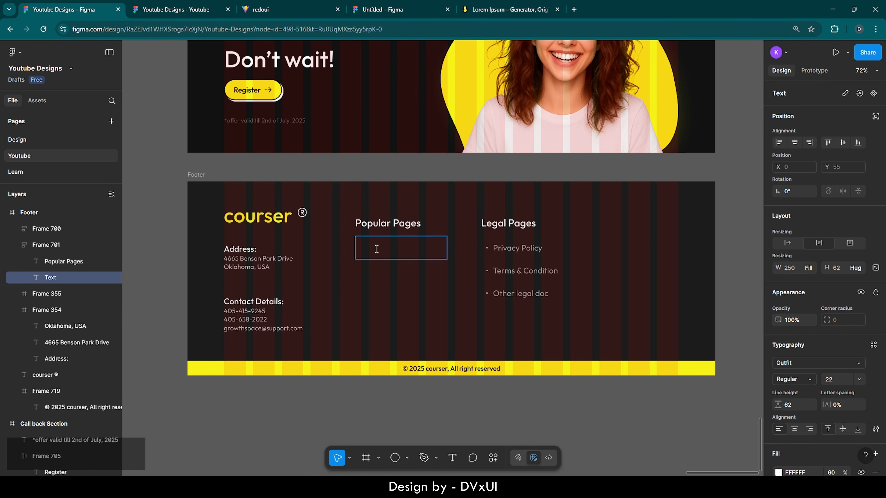
type("-")
type(" Course")
type("s")
key("Return")
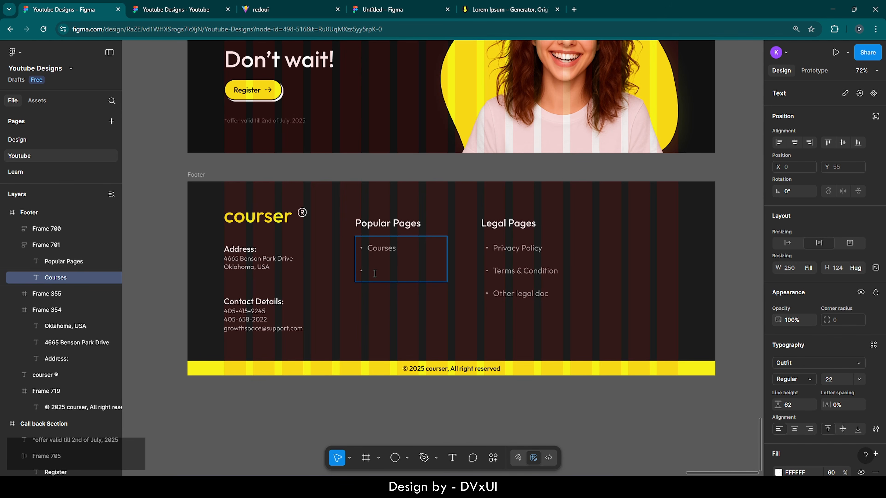
key("ctrl+z")
key("ctrl+z")
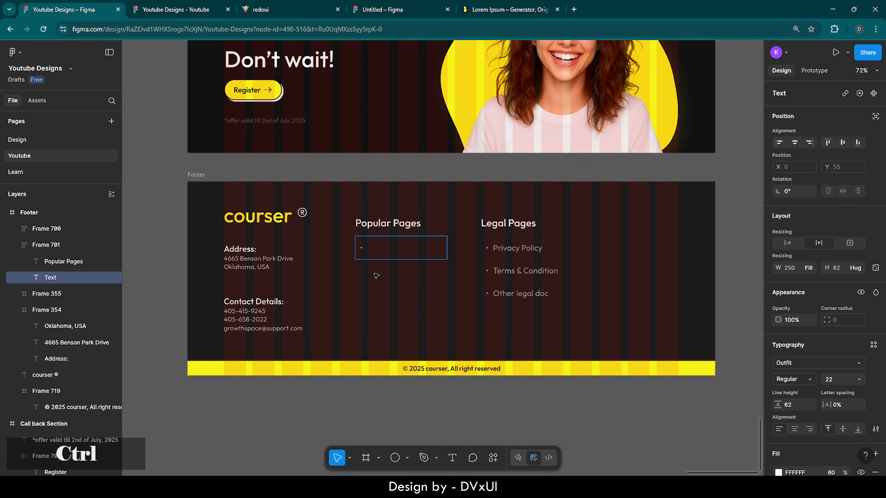
key("ctrl+z")
key("ctrl+z")
key("Escape")
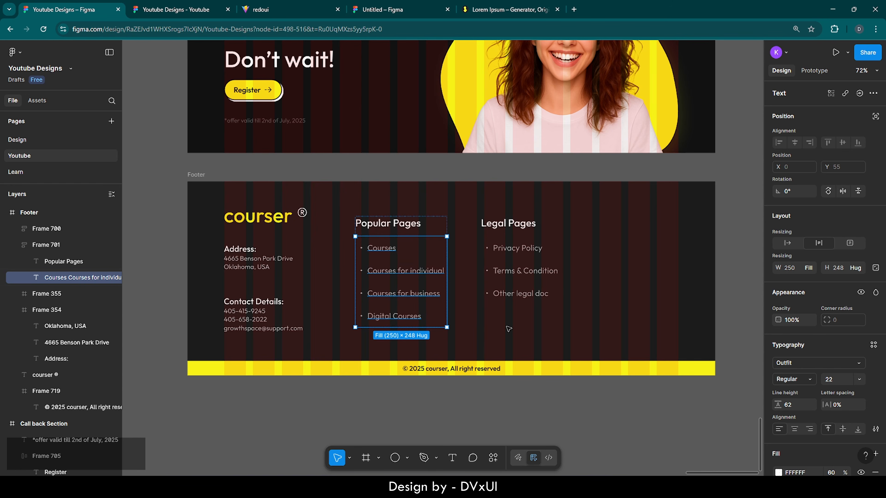
key("Escape")
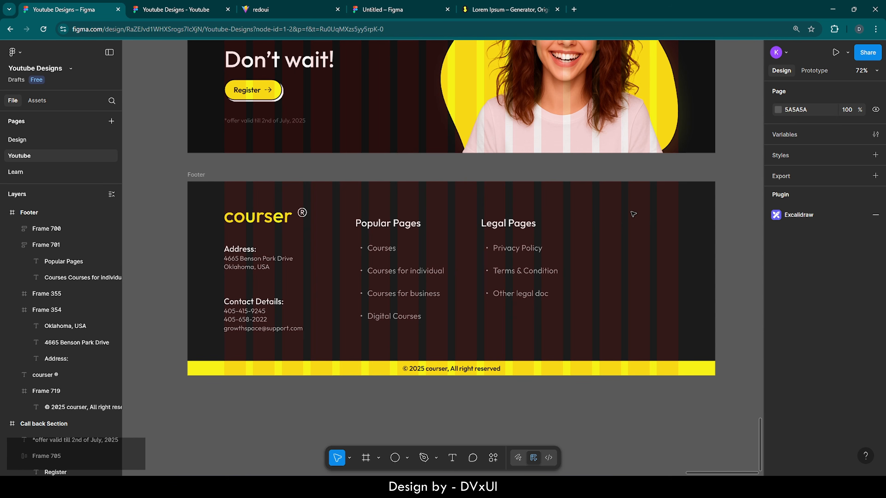
scroll(682, 213, "right", 3)
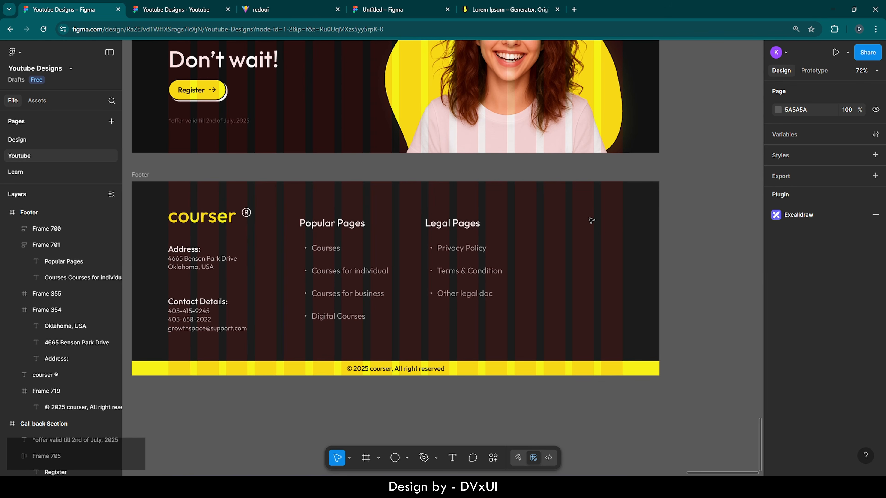
- Paste the Connect column with LinkedIn, Instagram and Facebook icons and inspect the icons
key("ctrl+v")
key("Escape")
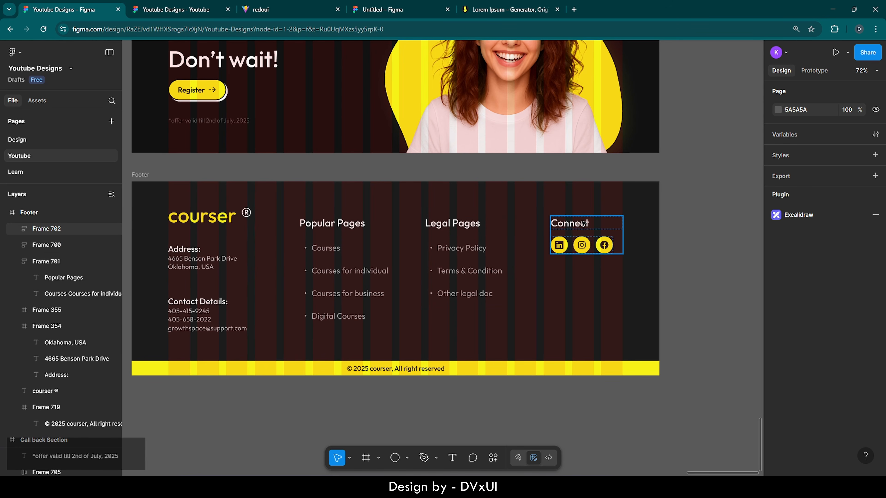
scroll(583, 223, "up", 8, "ctrl")
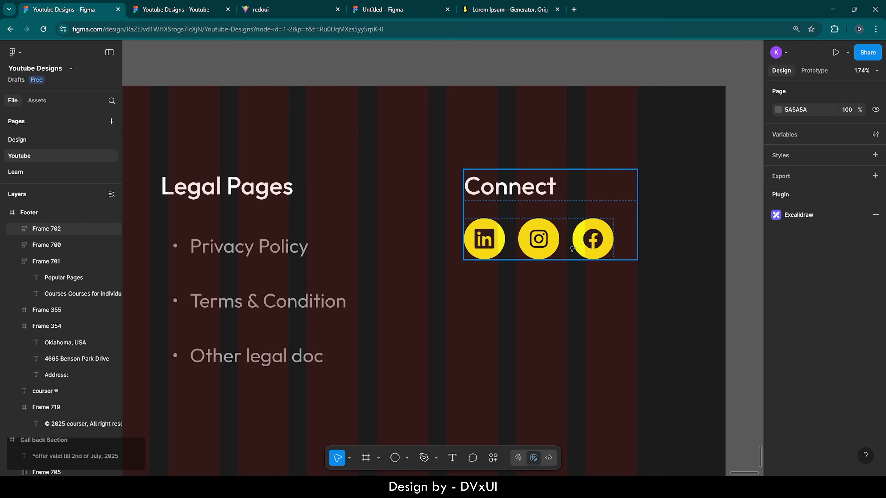
left_click(500, 241)
left_click(500, 240)
scroll(500, 237, "up", 5, "ctrl")
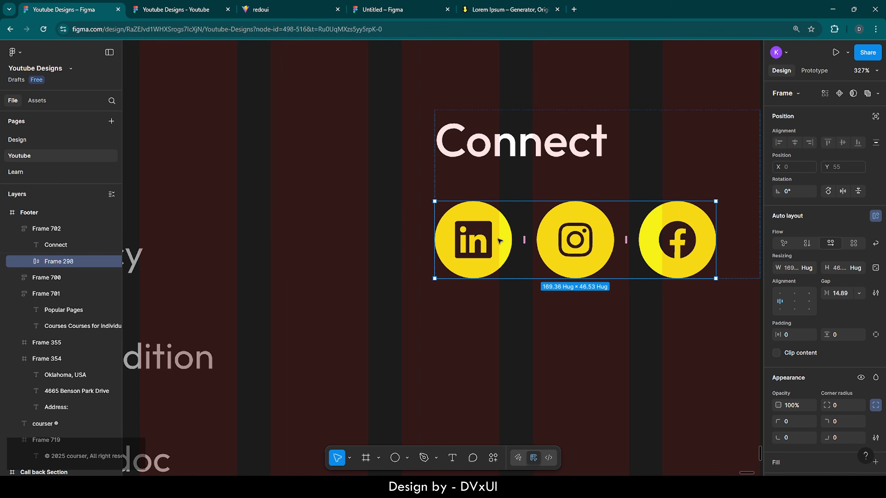
left_click(500, 232)
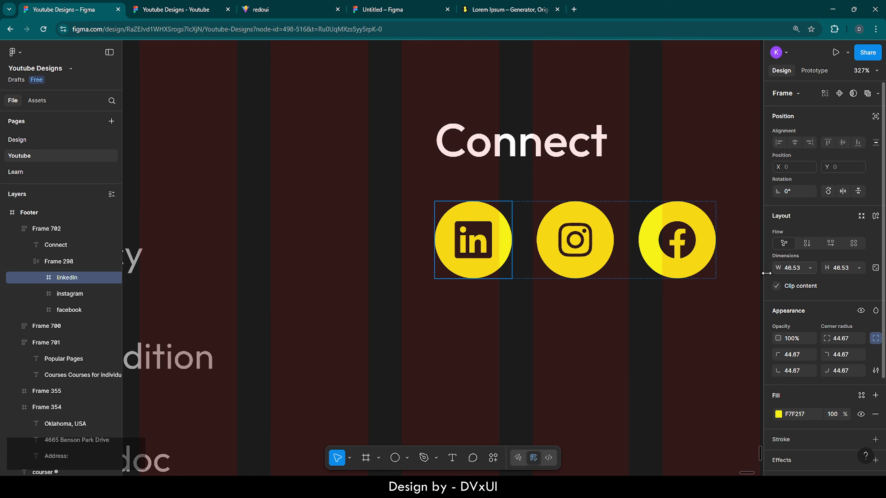
- Clear the selection and pan out to view the whole four-column footer
left_click(569, 328)
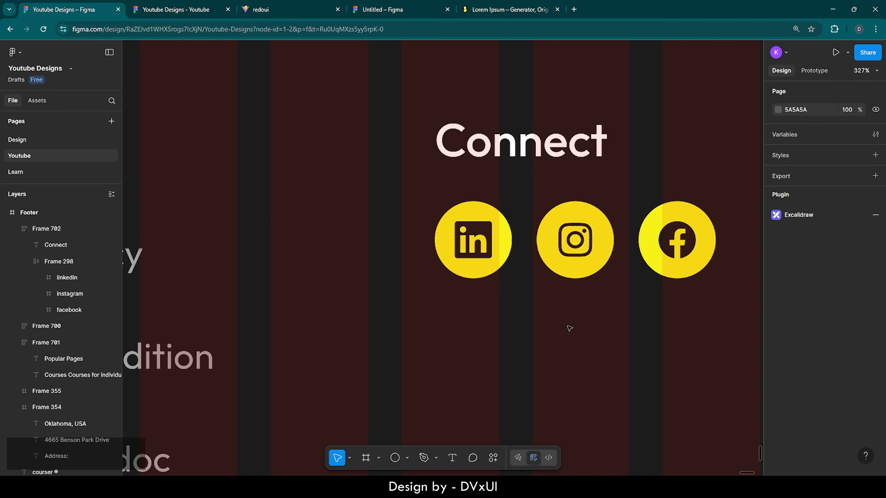
scroll(569, 329, "down", 8)
scroll(569, 328, "left", 3)
scroll(569, 328, "down", 2)
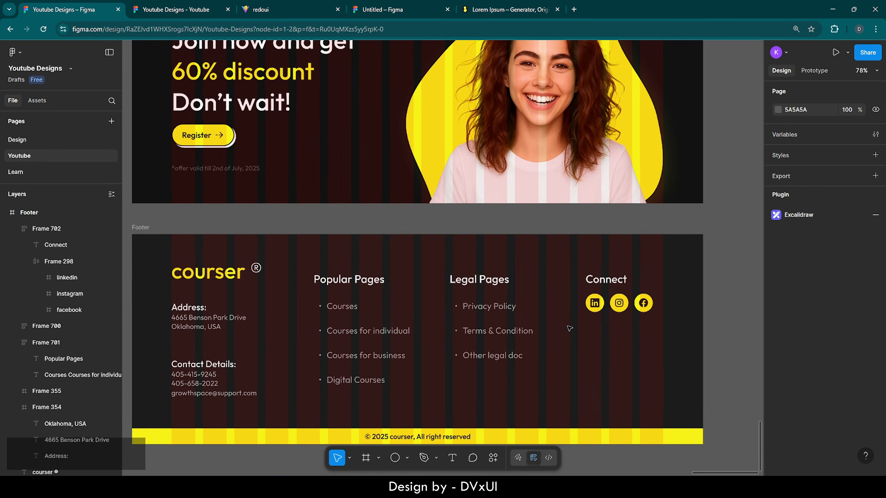
scroll(569, 328, "down", 1)
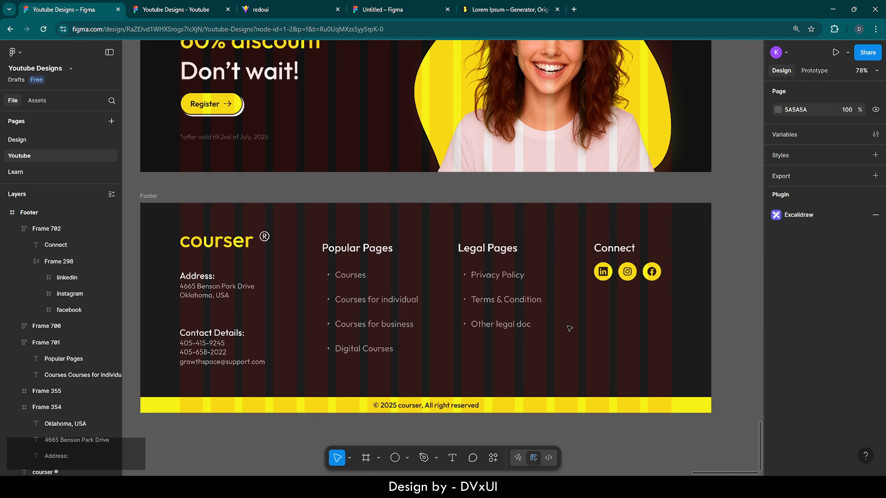
scroll(569, 328, "down", 2)
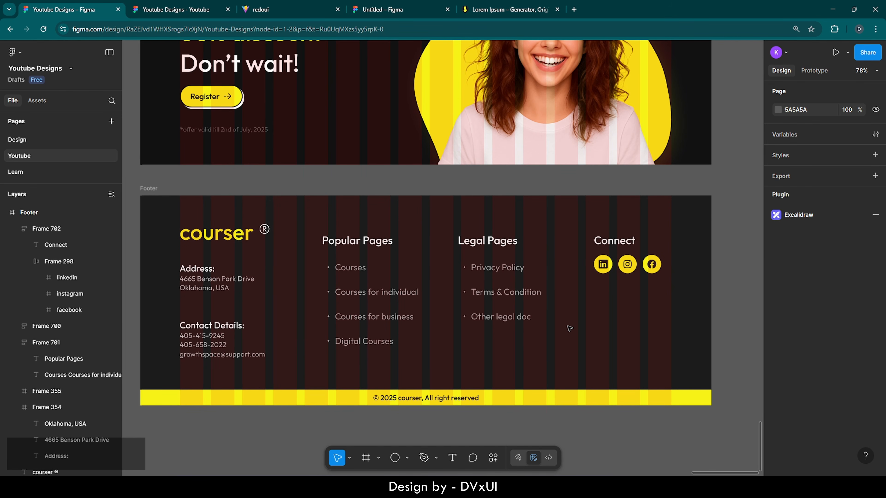
scroll(569, 328, "right", 4)
scroll(569, 328, "down", 2)
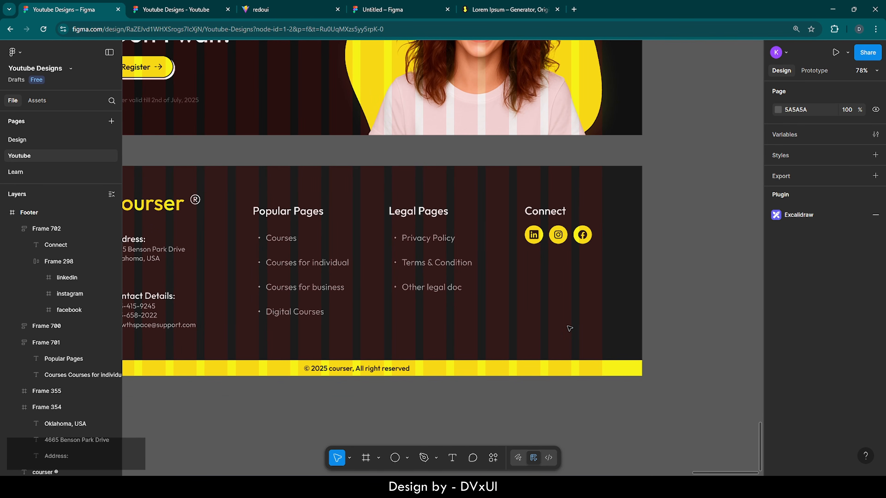
left_click(453, 457)
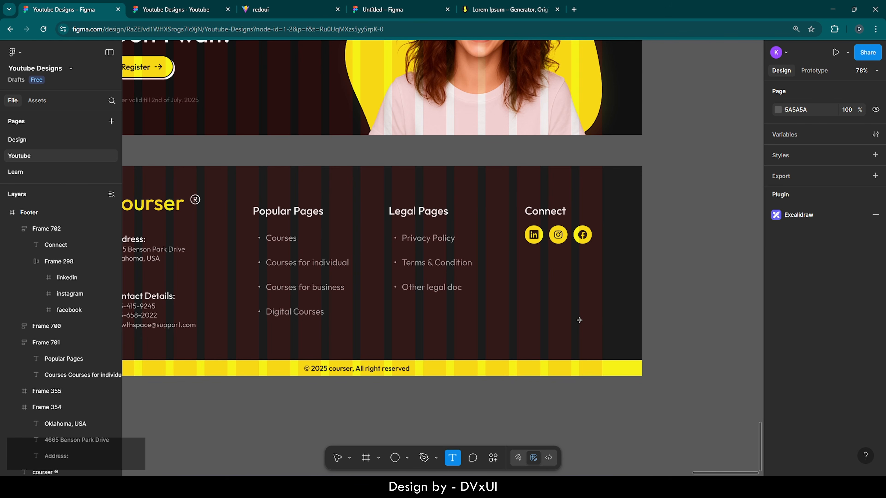
- Add a 'courser' text in the footer at font size 128, Regular weight
left_click(486, 318)
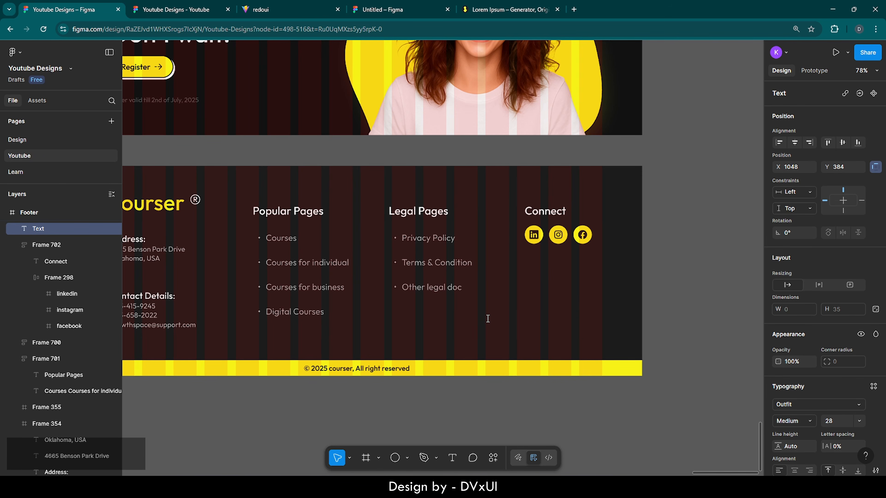
type("ourswr")
key("BackSpace")
key("BackSpace")
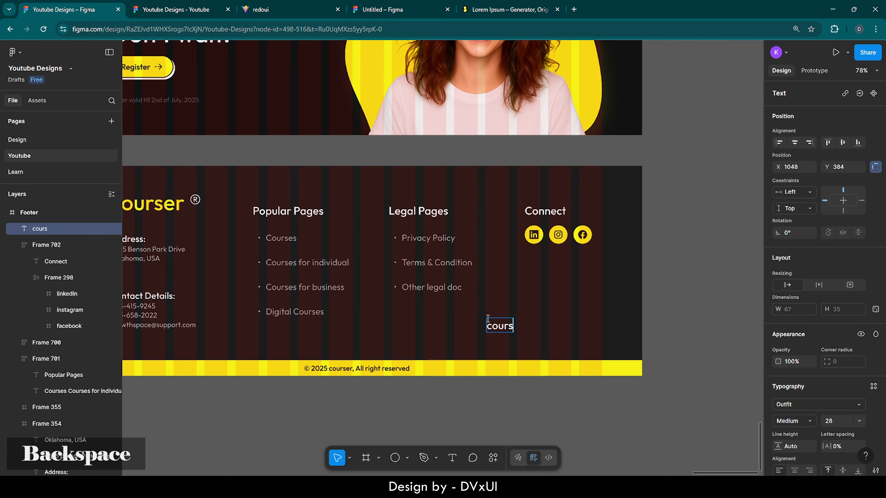
type("er")
key("ctrl+a")
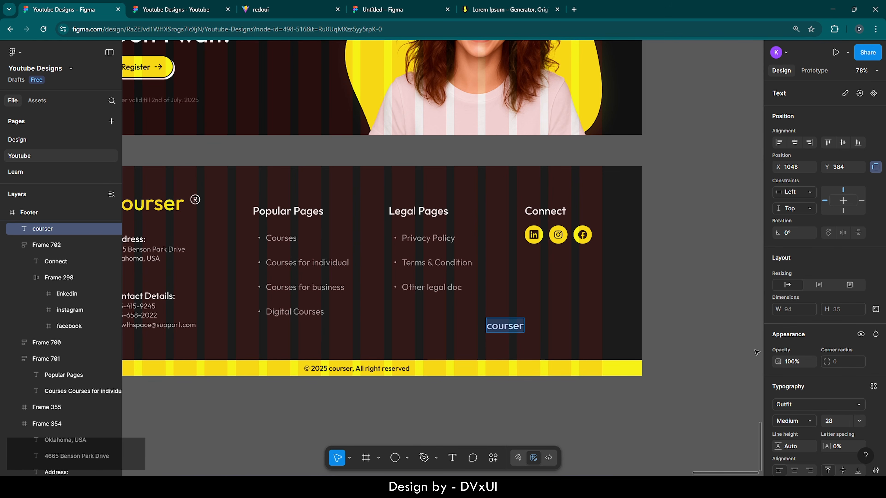
left_click(831, 420)
type("128")
key("Return")
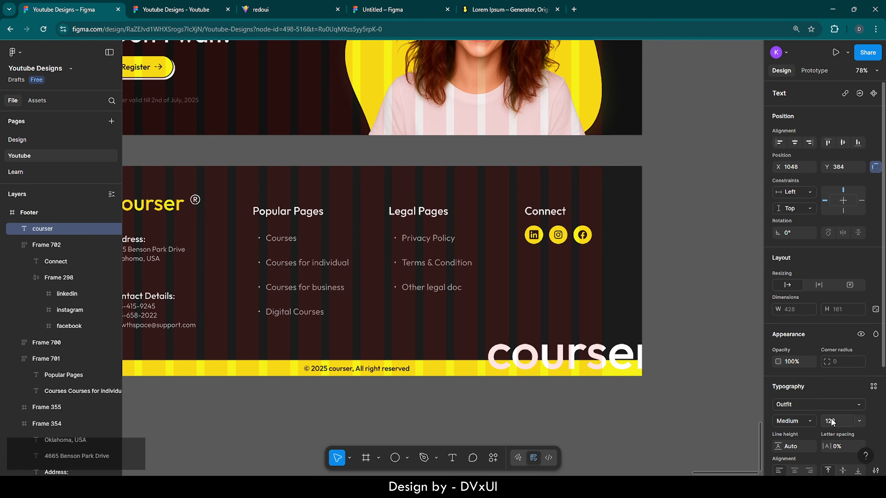
left_click(807, 421)
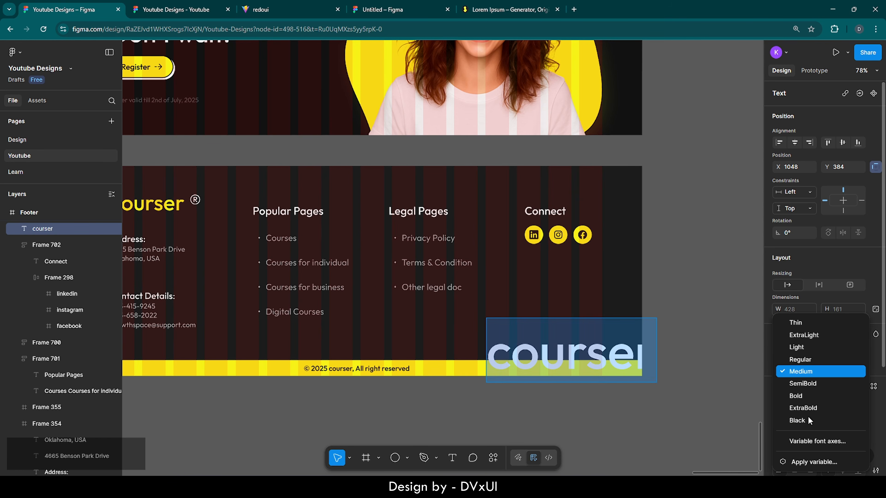
left_click(804, 357)
- Move the courser text to the footer's bottom-right corner
scroll(819, 381, "down", 3)
left_click(684, 309)
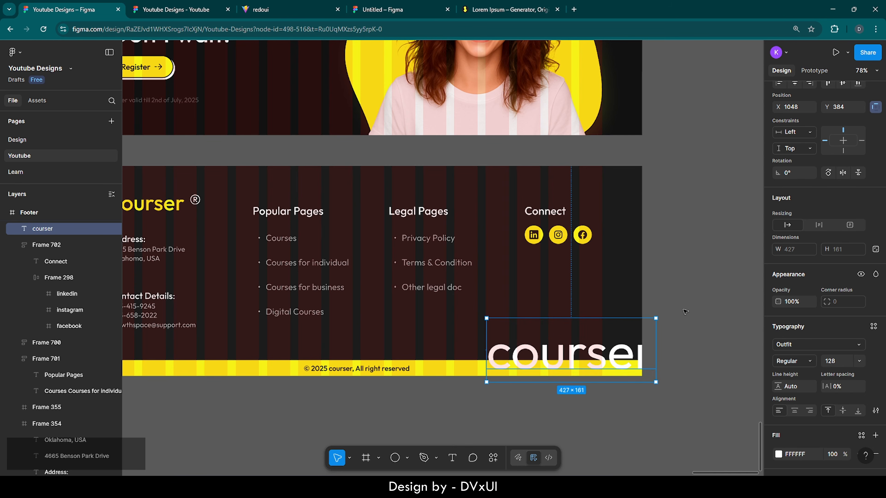
left_click_drag(597, 352, 581, 332)
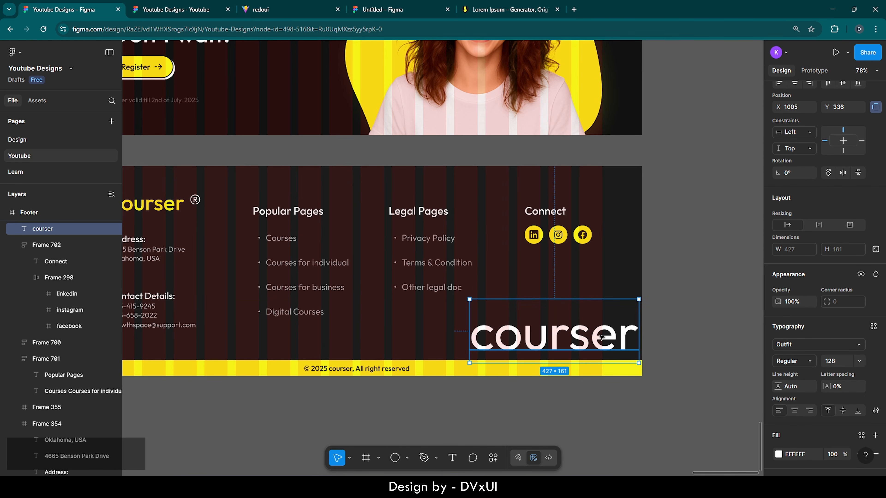
- Set the courser text's white fill opacity to 10%
scroll(819, 401, "down", 3)
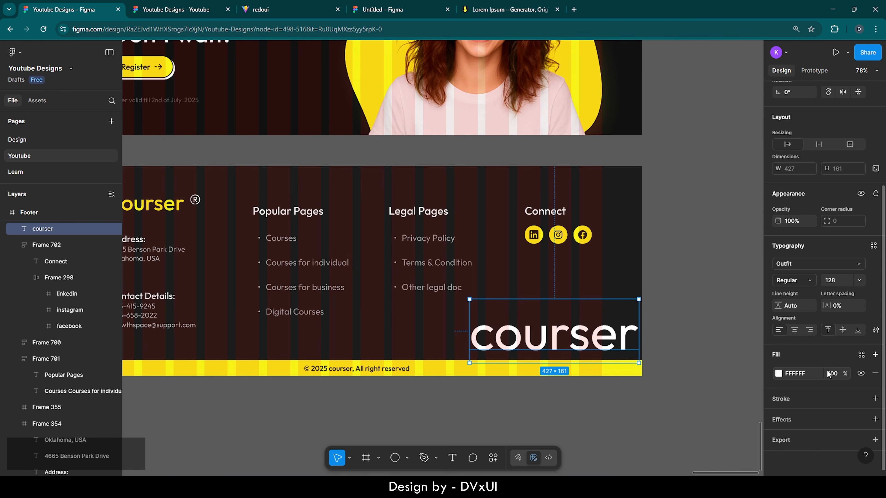
left_click(837, 374)
key("Return")
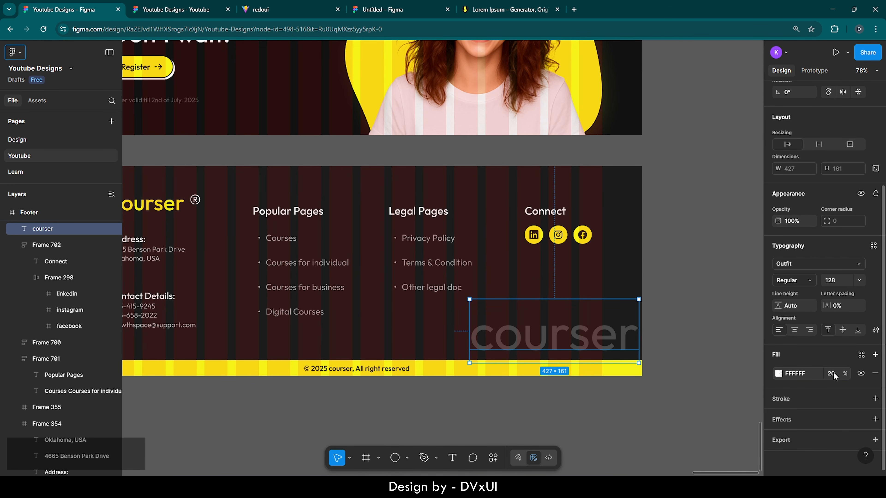
left_click(833, 372)
type("10")
key("Return")
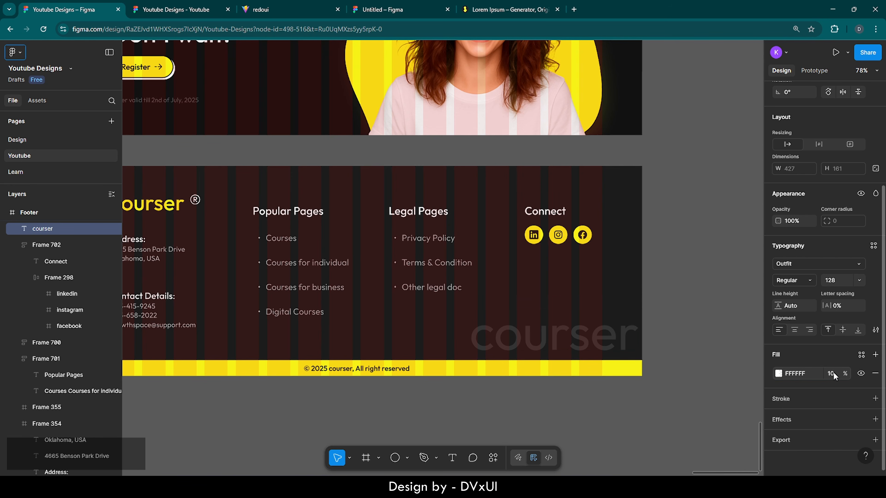
left_click(491, 405)
scroll(493, 407, "down", 4)
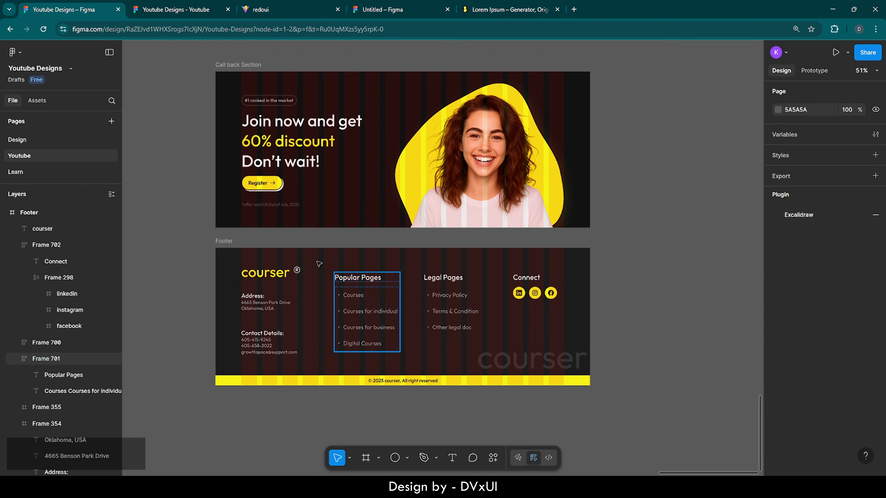
- Hide the column layout guides on both the Footer and Call back Section frames
left_click(222, 240)
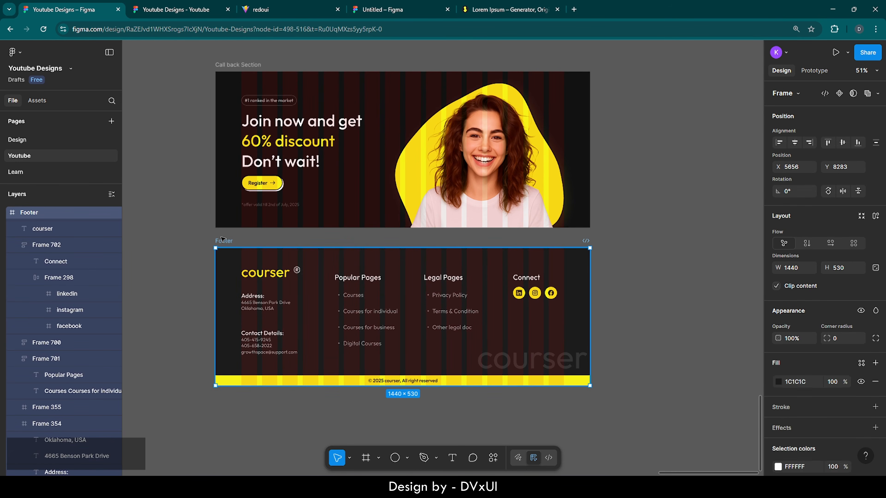
left_click(237, 66, "shift")
scroll(833, 342, "down", 8)
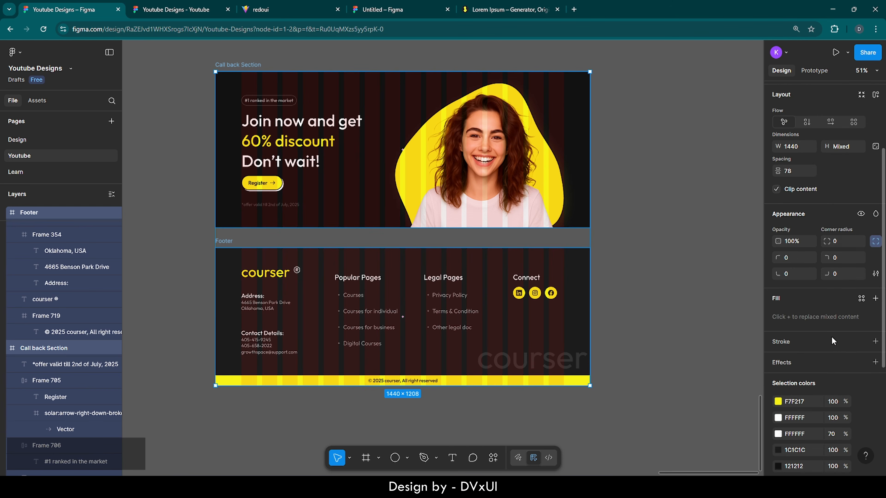
left_click(860, 415)
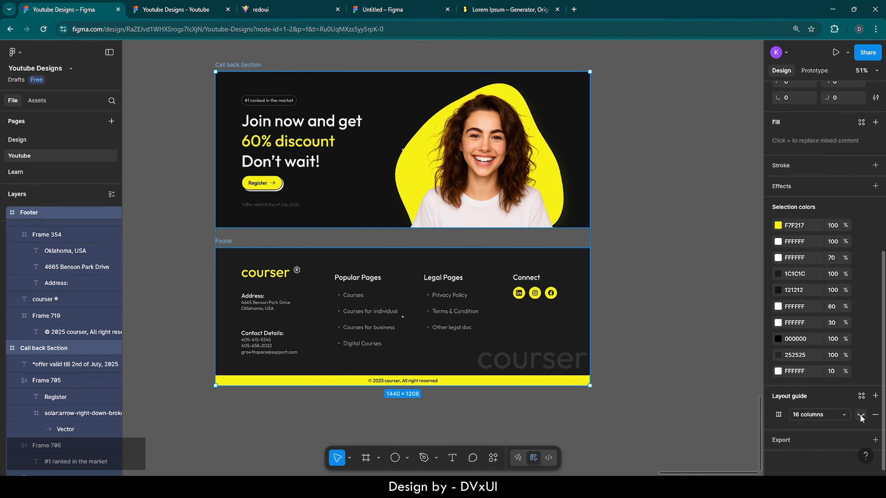
left_click(658, 313)
- Pan across the canvas back to Desktop - 127 to review the stacked sections
scroll(387, 419, "left", 3)
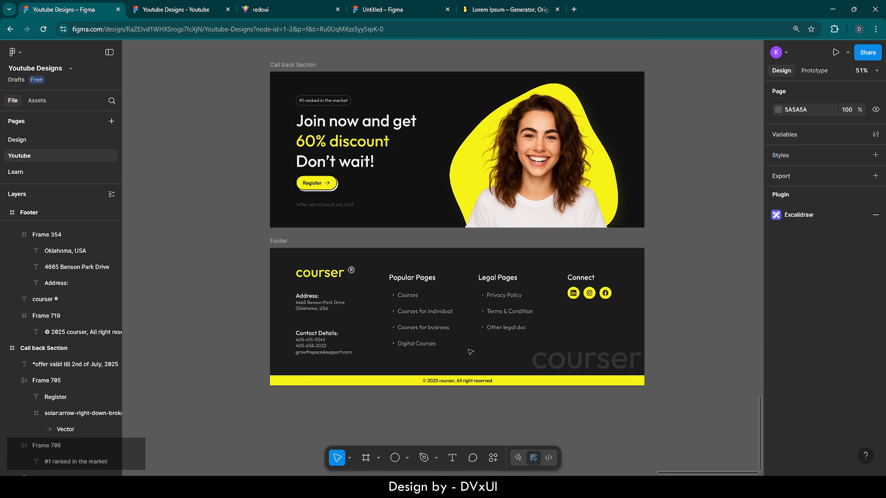
scroll(470, 352, "down", 10)
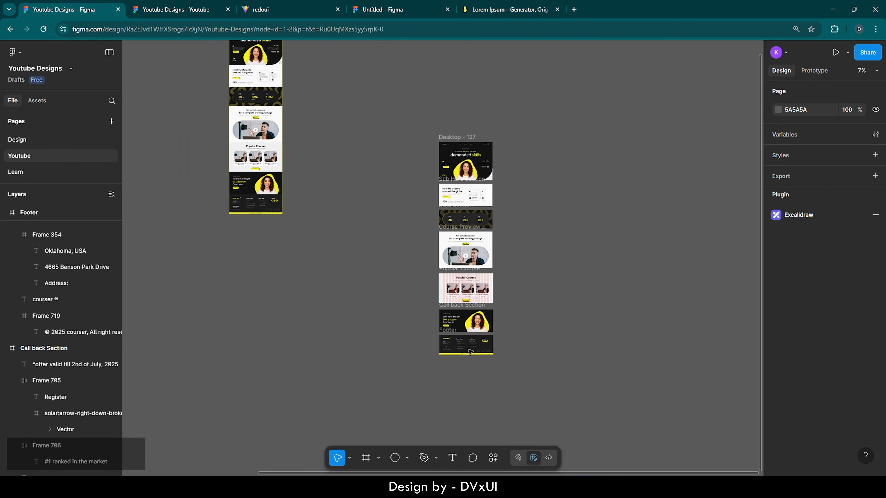
scroll(500, 169, "up", 1)
scroll(500, 170, "down", 1)
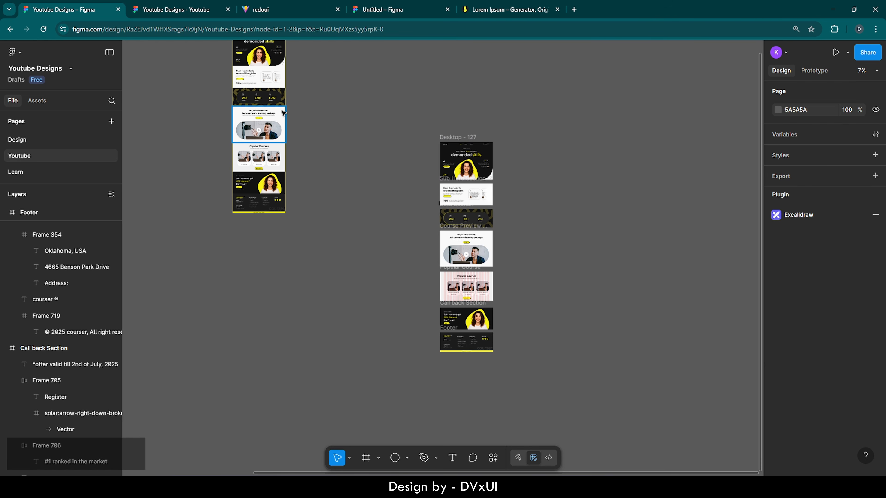
scroll(488, 175, "up", 1)
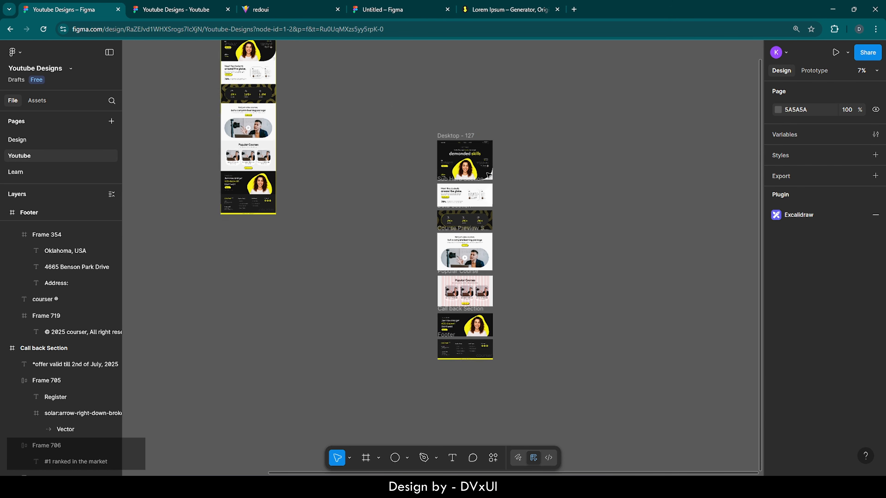
scroll(489, 174, "up", 4)
scroll(489, 175, "right", 3)
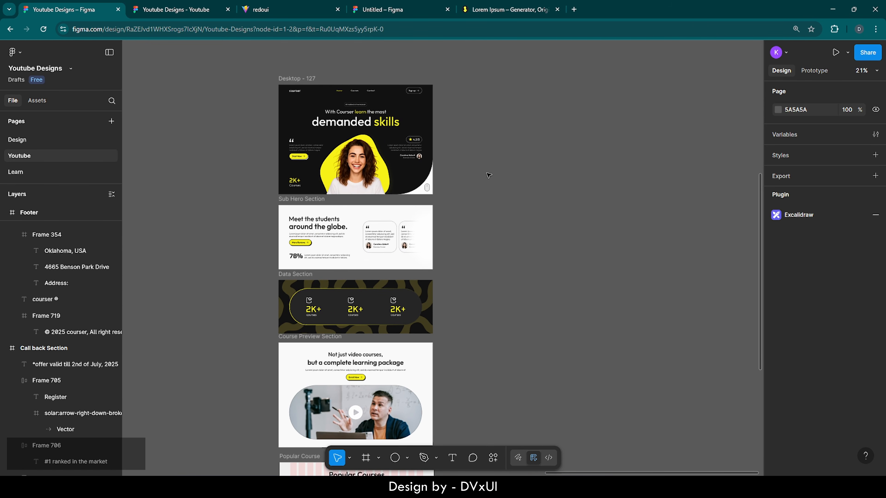
scroll(477, 175, "right", 3)
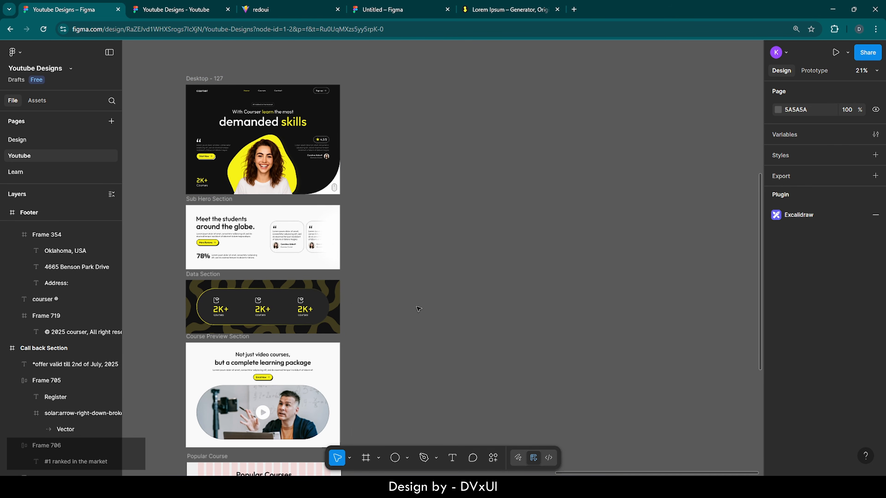
- Create a Desktop frame beside Desktop - 127 and set its height to 5028
left_click(363, 461)
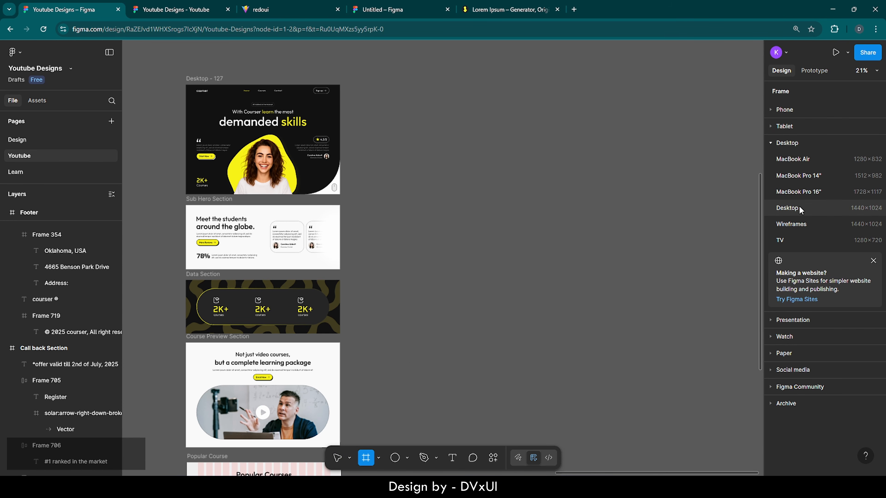
left_click(787, 208)
left_click_drag(462, 245, 484, 125)
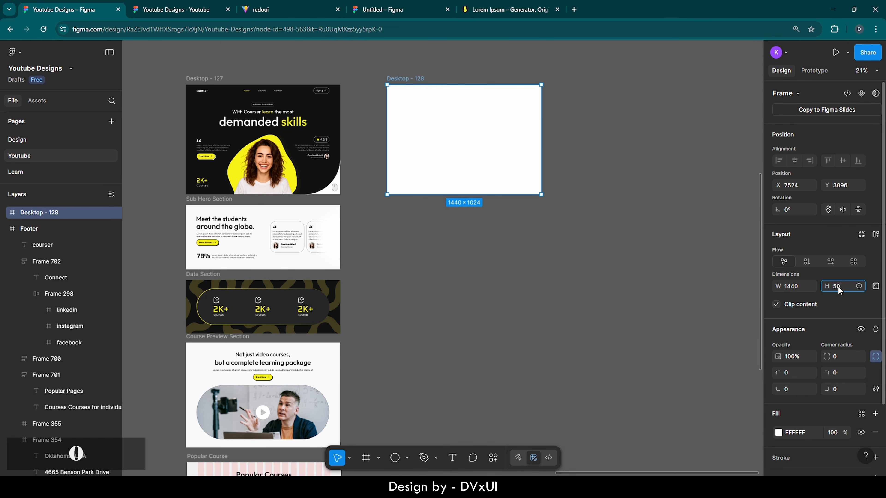
key("Return")
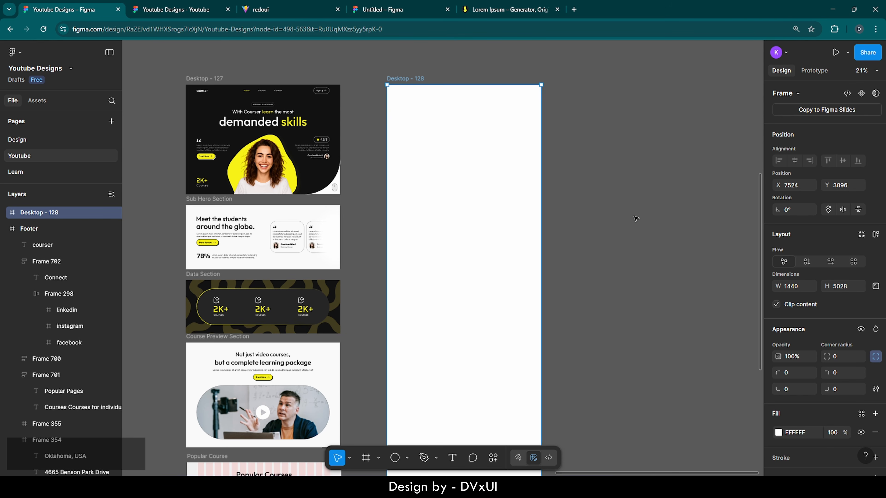
- Cut Desktop - 127 and paste it inside Desktop - 128
left_click(213, 77)
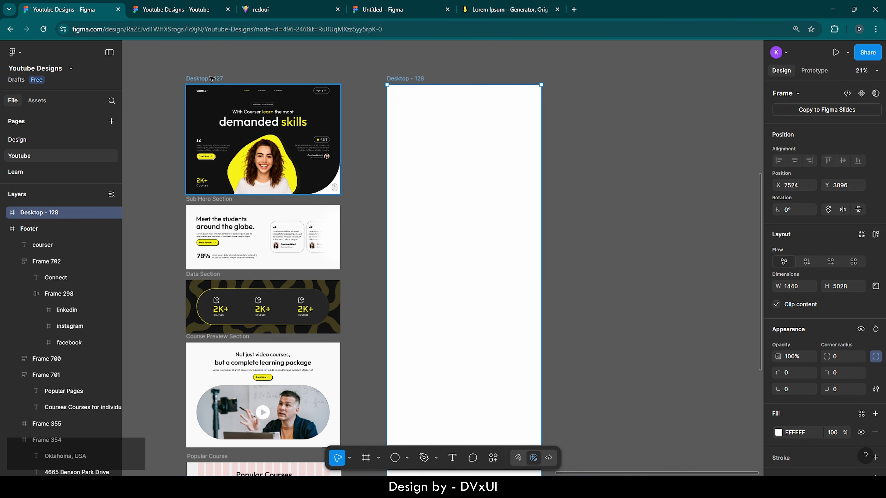
key("ctrl+x")
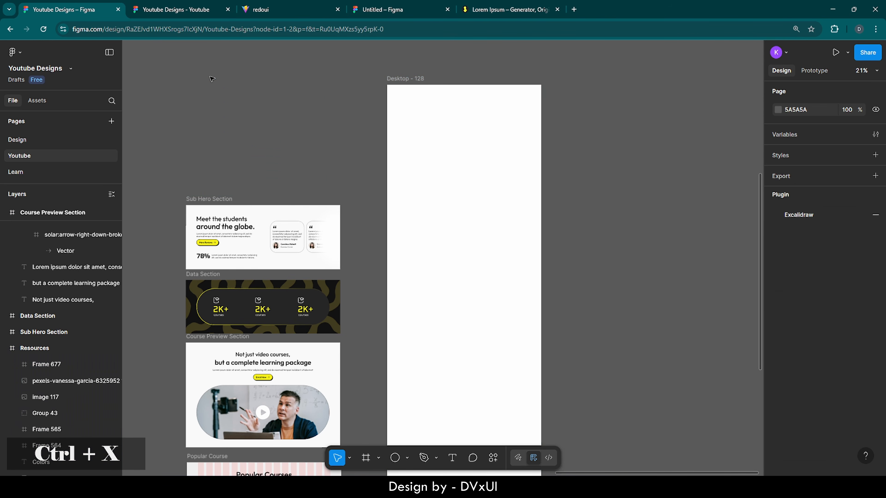
left_click(401, 81)
key("ctrl+v")
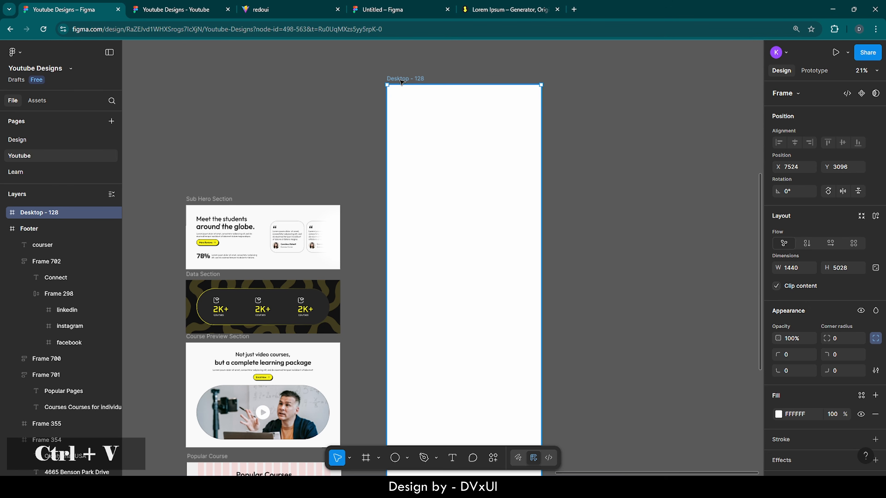
- Change the Desktop - 128 fill to red D91313
left_click(418, 81)
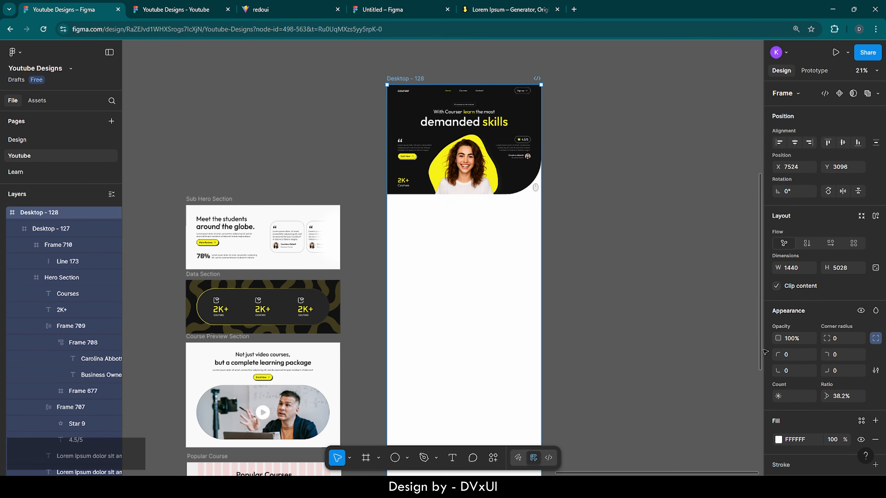
scroll(804, 415, "down", 3)
left_click(778, 355)
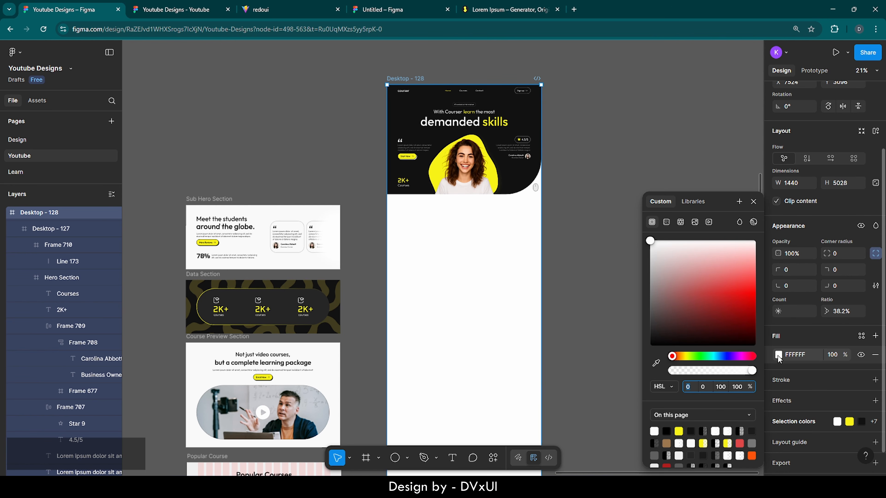
left_click_drag(718, 264, 736, 303)
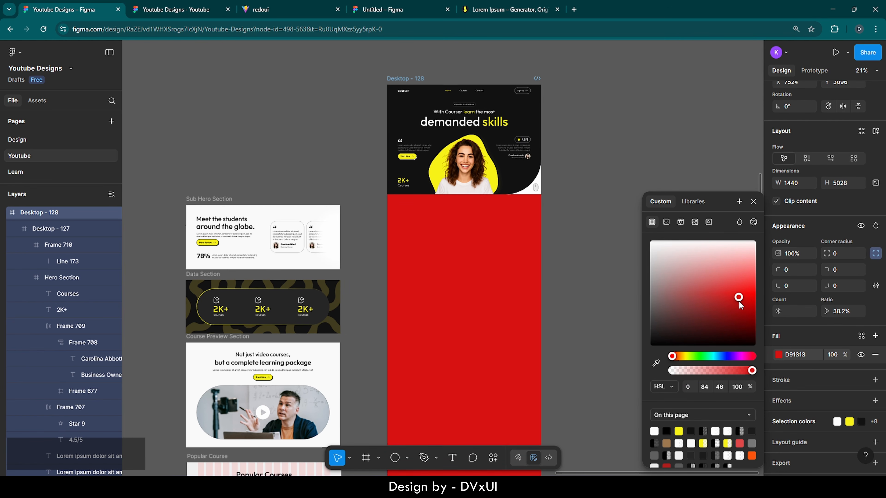
left_click(298, 135)
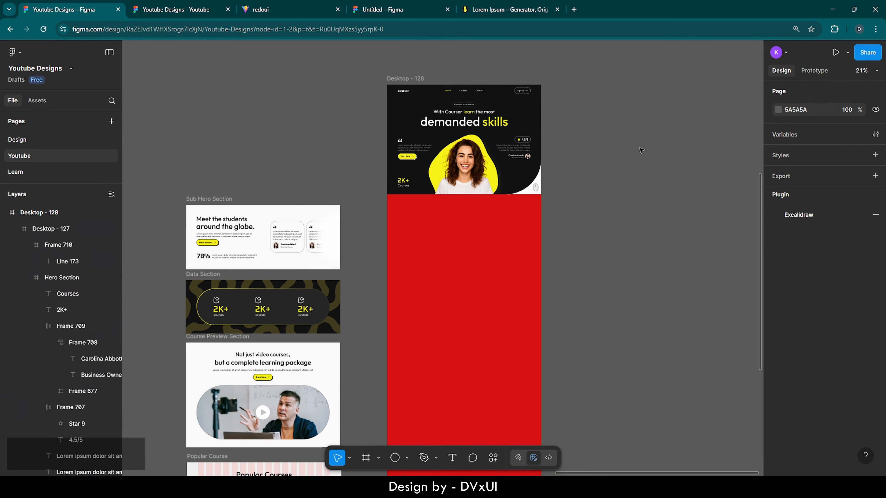
- Move the Sub Hero Section into Desktop - 128, flush under the hero
left_click(216, 199)
key("ctrl+x")
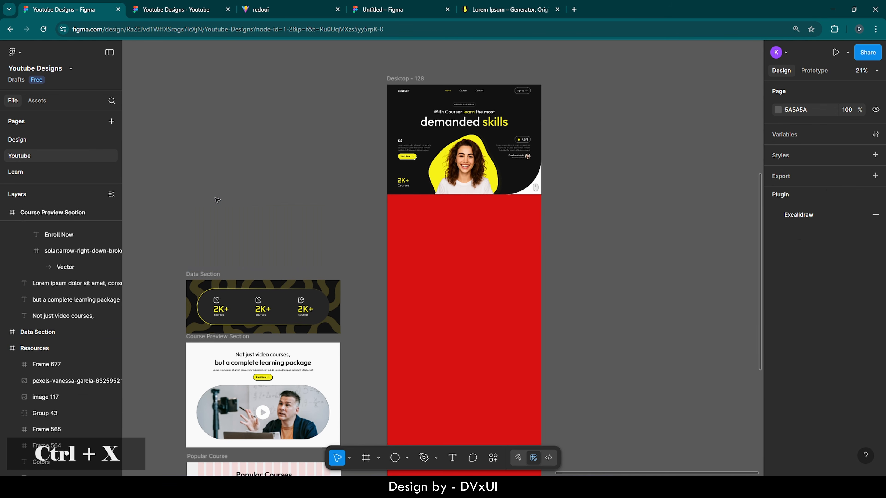
left_click(404, 78)
key("ctrl+v")
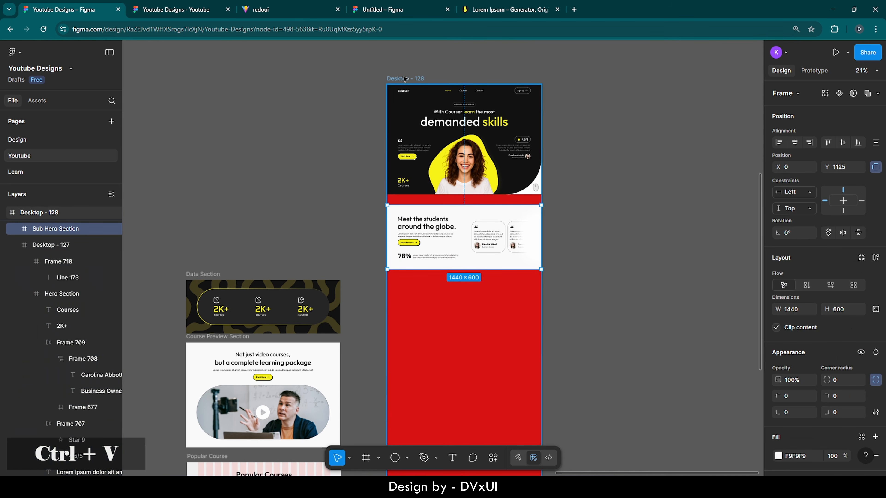
scroll(502, 199, "up", 3)
scroll(502, 199, "up", 3)
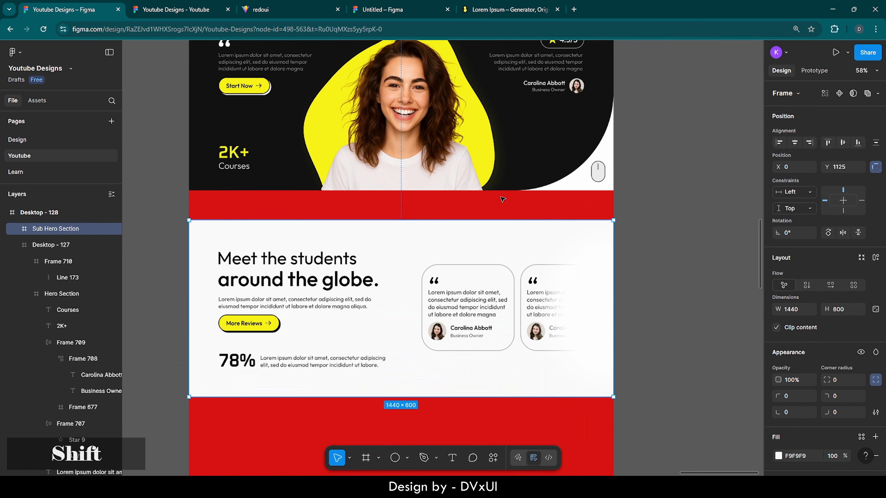
key("shift+Up")
key("shift+Up")
key("shift+Up")
key("shift+Up")
key("shift+Up")
key("shift+Up")
key("shift+Up")
key("shift+Up")
key("shift+Up")
key("shift+Up")
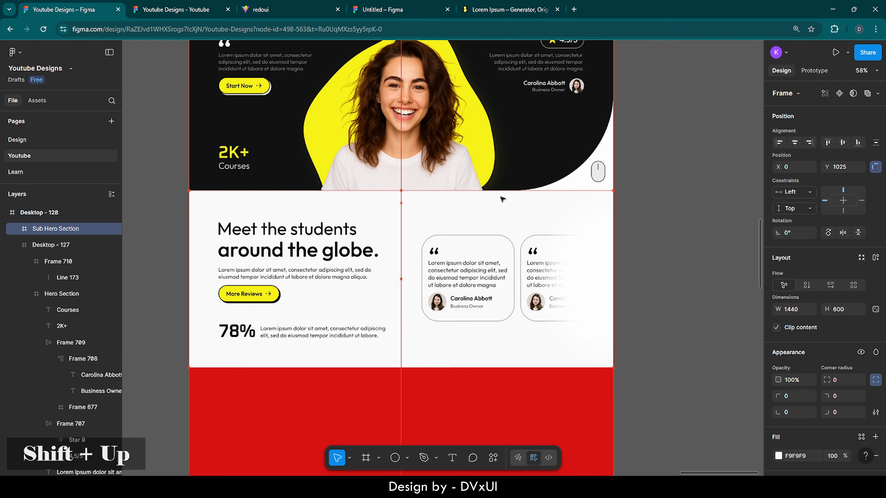
key("Down")
key("Up")
key("Up")
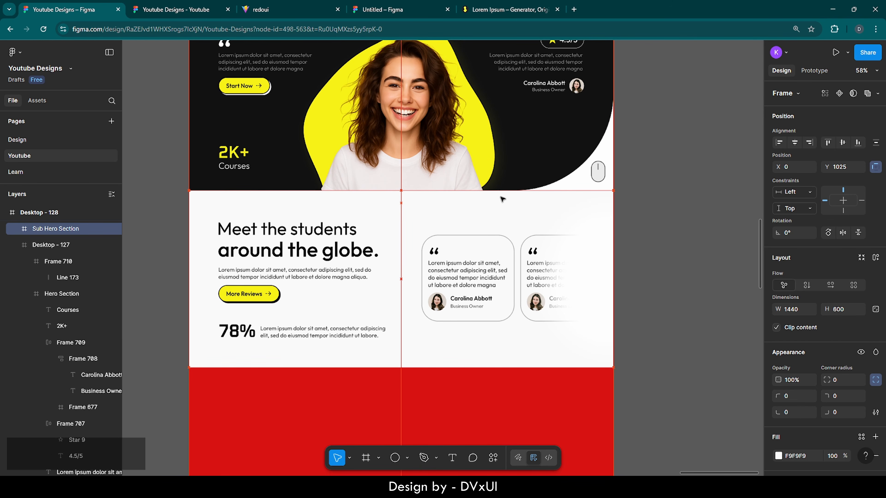
- Move the Data Section into Desktop - 128, flush under the students section
scroll(500, 197, "down", 3)
scroll(499, 196, "down", 2)
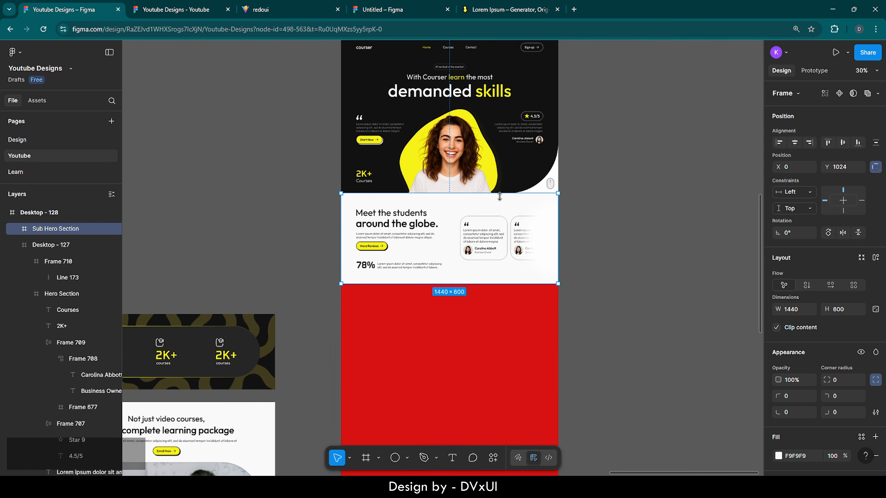
left_click(168, 282)
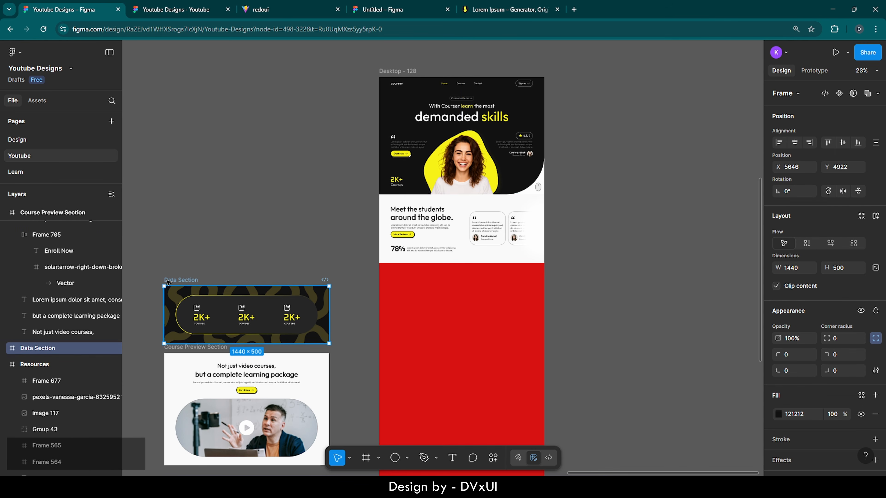
key("ctrl+c")
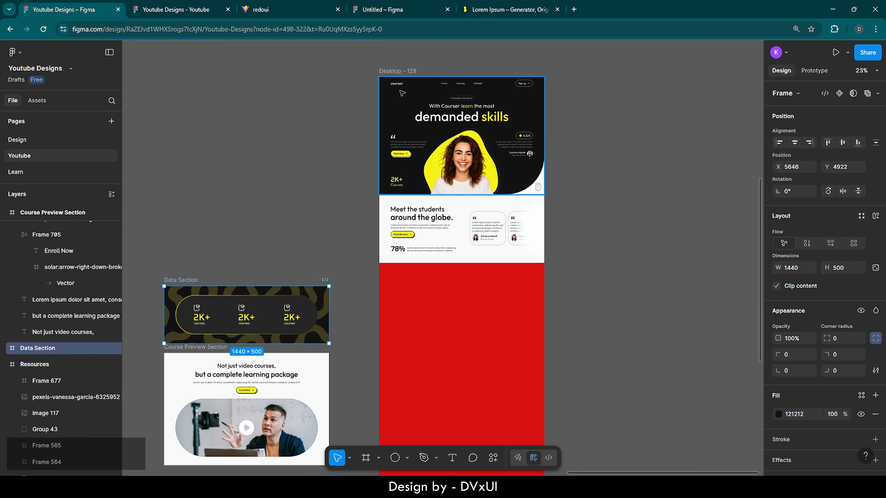
left_click(393, 73)
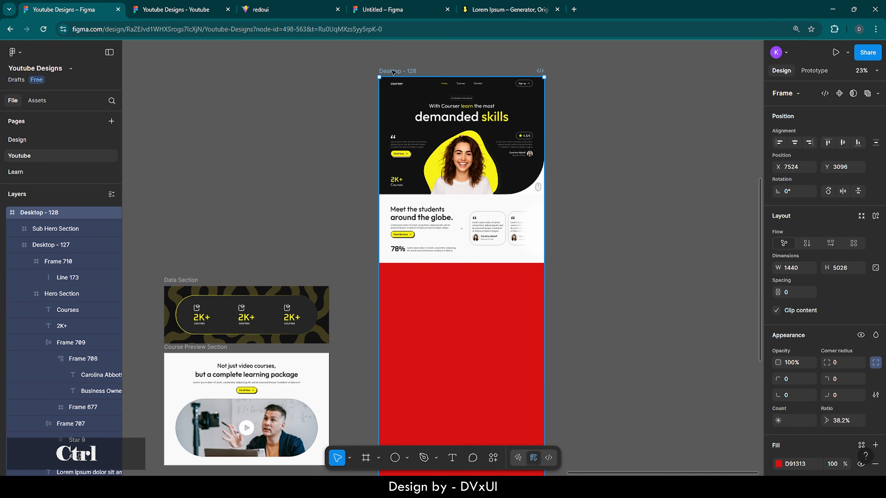
left_click(189, 281)
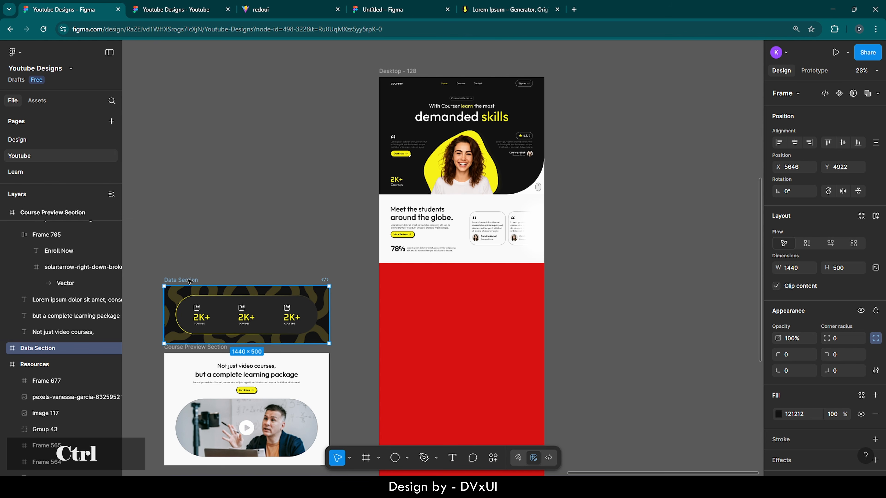
key("ctrl+x")
left_click(416, 72)
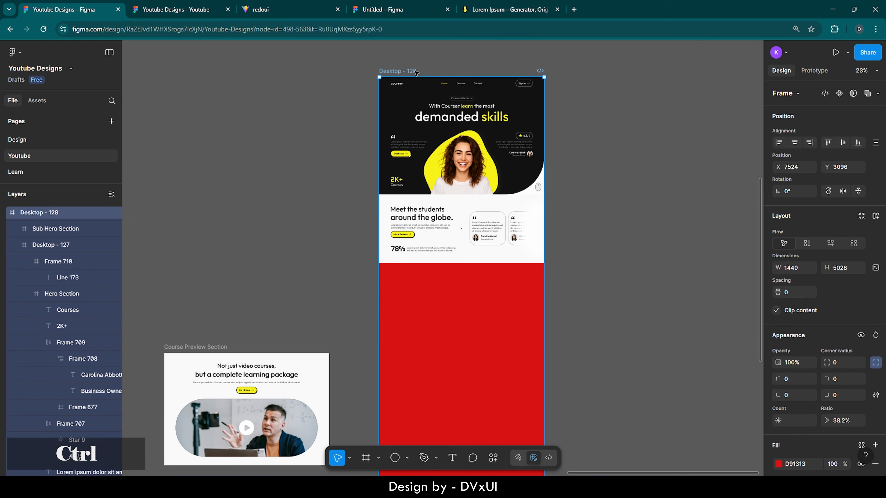
key("ctrl+v")
scroll(498, 272, "up", 5)
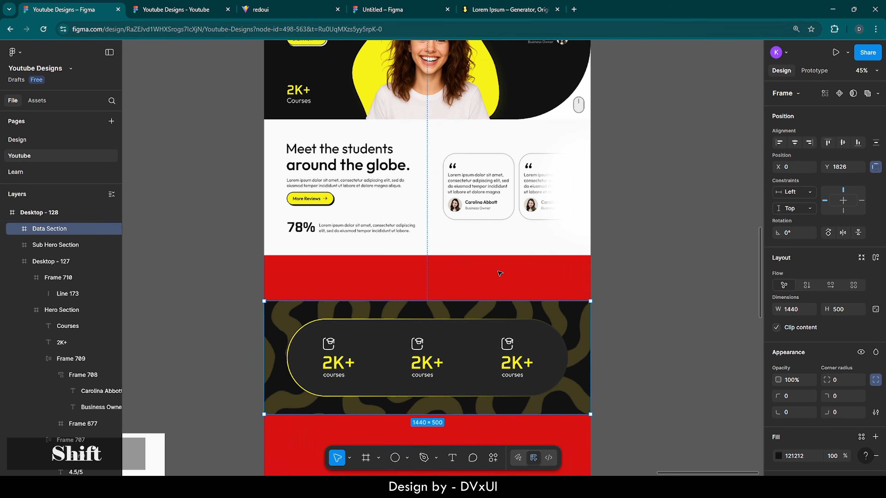
key("shift+Up")
key("shift+Up")
key("shift+Up")
key("shift+Up")
key("shift+Up")
key("shift+Up")
key("shift+Up")
key("shift+Up")
key("shift+Up")
key("shift+Up")
key("shift+Up")
key("shift+Up")
key("shift+Up")
key("shift+Up")
key("shift+Up")
key("shift+Up")
key("shift+Up")
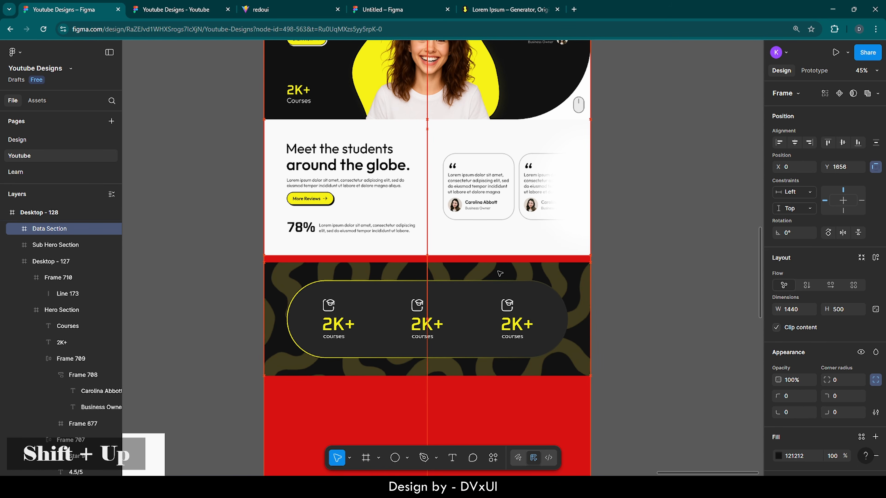
key("shift+Up")
key("shift+Up")
key("shift+Up")
scroll(499, 273, "up", 5)
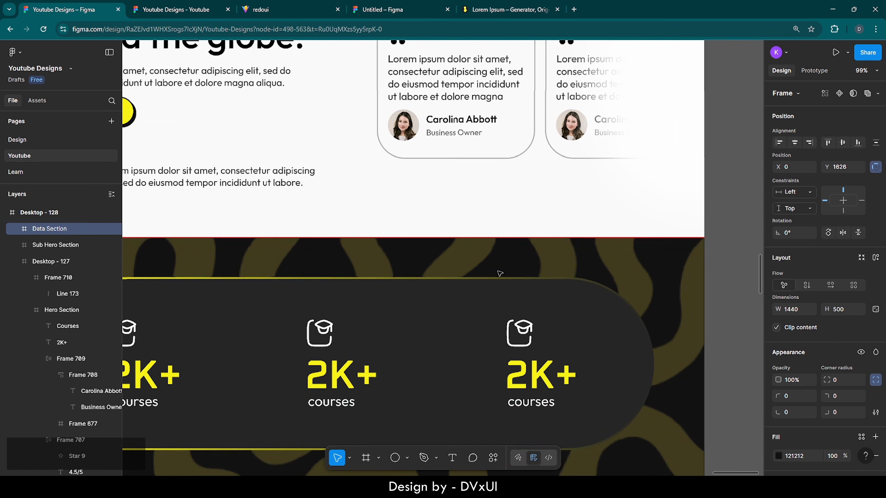
scroll(500, 274, "up", 2)
key("Up")
key("Up")
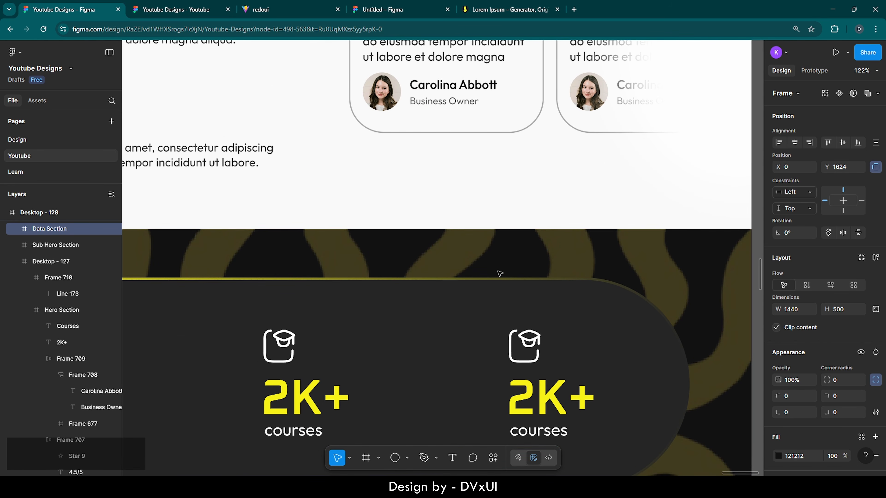
- Cut the Course Preview Section off the canvas
scroll(499, 273, "down", 8)
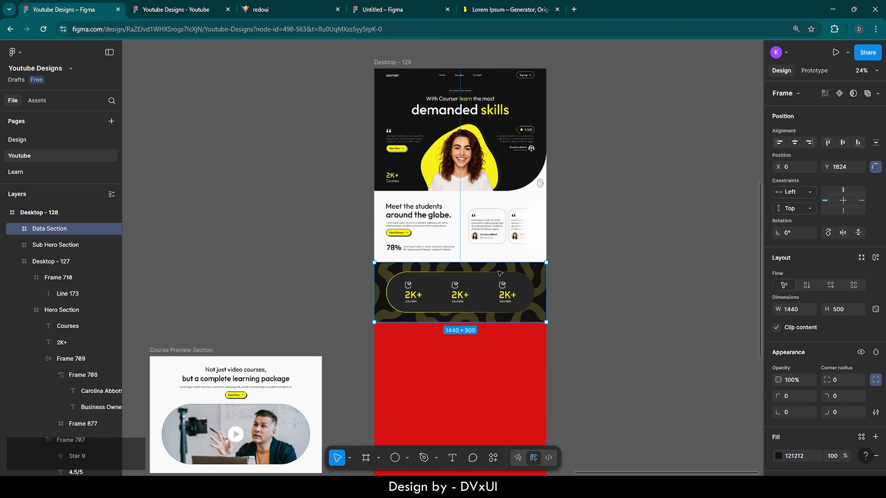
scroll(499, 273, "down", 1)
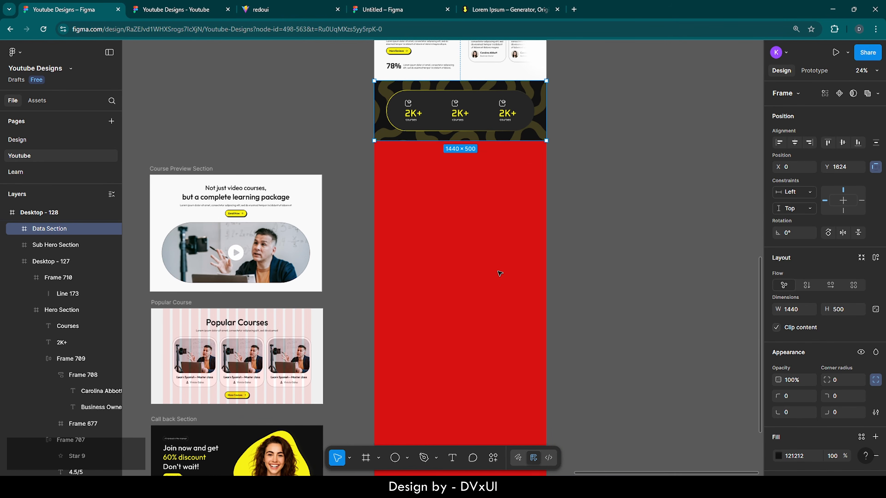
left_click(206, 168)
key("ctrl+c")
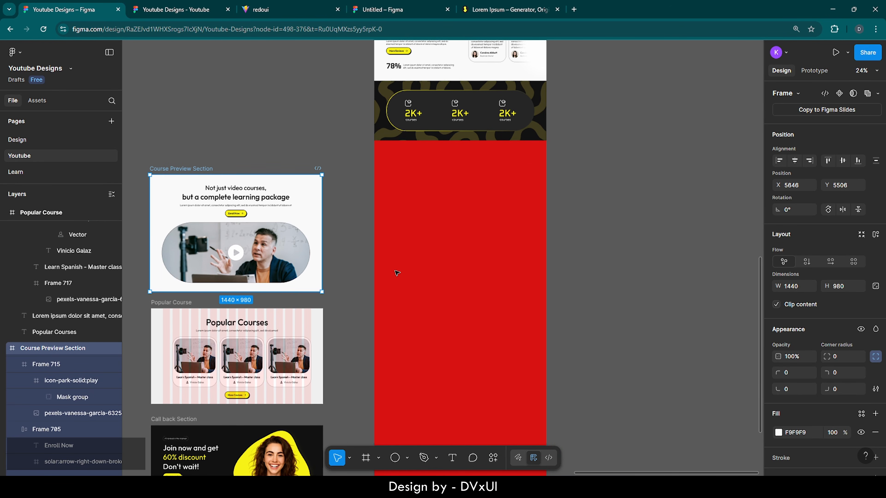
key("ctrl+x")
scroll(354, 298, "down", 4)
- Paste the Course Preview Section into Desktop - 128, flush under the stats
left_click(384, 122)
key("ctrl+v")
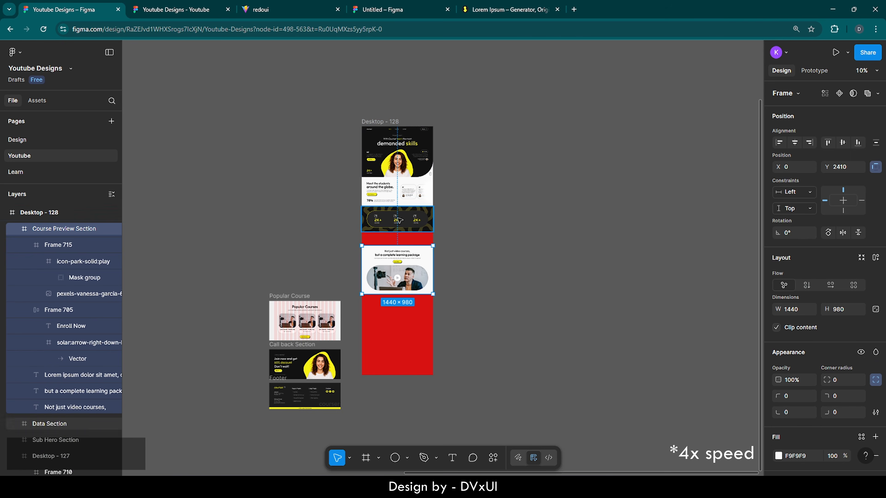
scroll(386, 271, "up", 7)
key("shift+Up")
key("shift+Up")
key("shift+Up")
key("shift+Up")
key("shift+Up")
key("shift+Up")
key("shift+Up")
key("shift+Up")
key("shift+Up")
key("shift+Up")
key("shift+Up")
key("shift+Up")
key("shift+Up")
key("shift+Up")
key("shift+Up")
key("shift+Up")
key("shift+Up")
key("shift+Up")
key("shift+Up")
key("shift+Up")
key("Up")
key("Up")
key("Up")
key("Up")
- Move the Popular Course section into Desktop - 128 under the video section
scroll(387, 271, "down", 4)
scroll(387, 271, "left", 5)
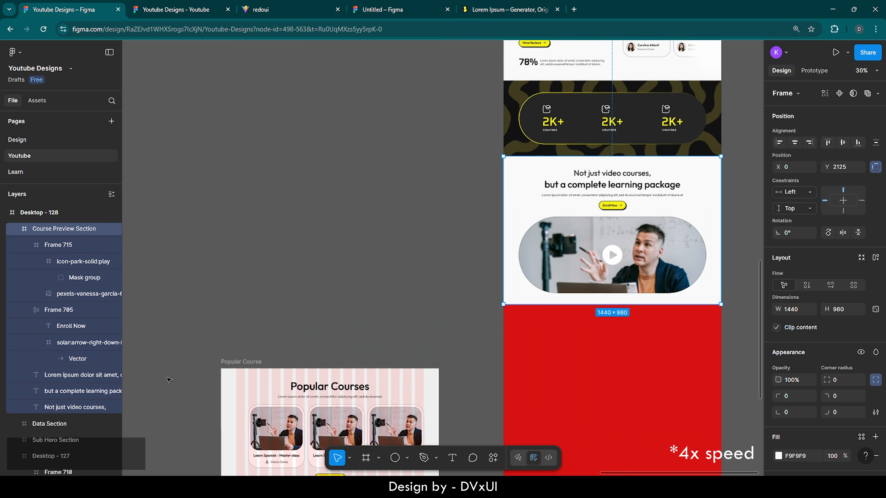
left_click(246, 364)
left_click(249, 350)
left_click(247, 365)
key("ctrl+x")
scroll(247, 365, "down", 5)
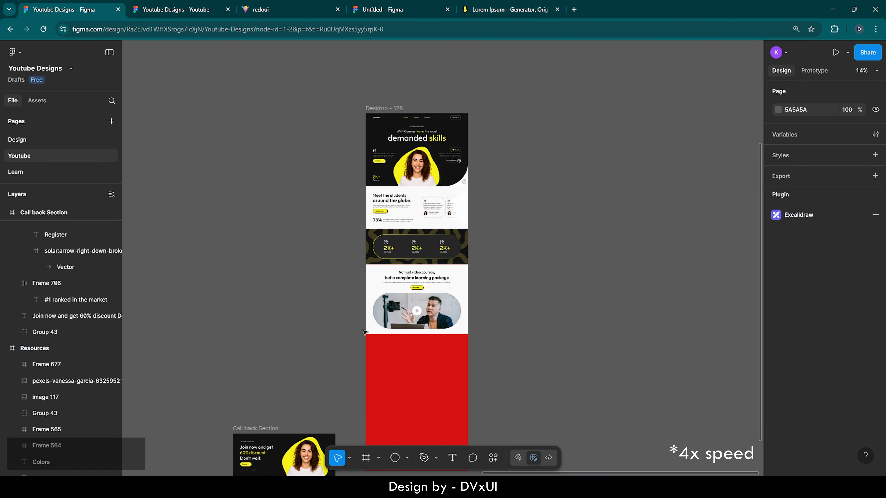
left_click(398, 109)
key("ctrl+v")
scroll(419, 167, "up", 3)
key("shift+Up")
key("shift+Up")
key("shift+Up")
key("shift+Up")
key("shift+Up")
key("shift+Up")
key("shift+Up")
key("shift+Up")
key("shift+Up")
key("shift+Up")
key("shift+Up")
key("shift+Up")
key("shift+Up")
key("shift+Up")
key("shift+Up")
key("shift+Up")
key("shift+Up")
key("shift+Up")
key("shift+Up")
key("shift+Up")
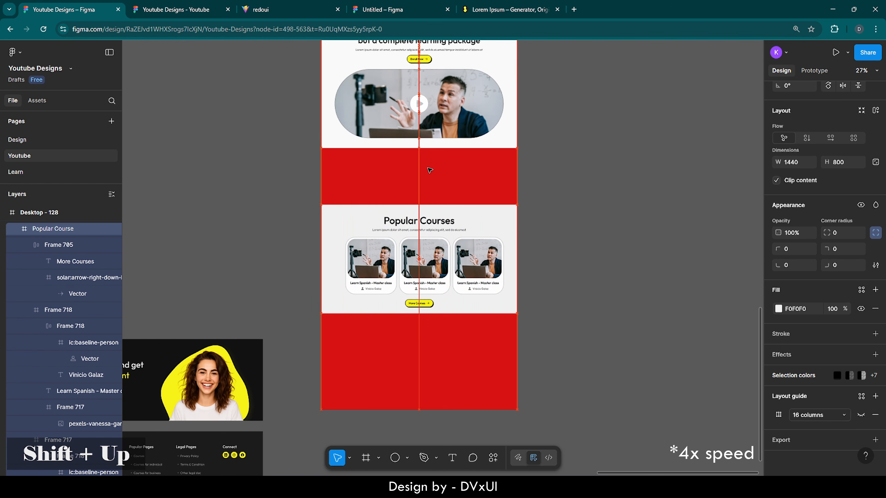
key("shift+Up")
key("shift+Up")
key("shift+Up")
key("shift+Up")
- Place the Call back Section under Popular Courses in Desktop - 128 and delete the original
scroll(394, 133, "up", 3)
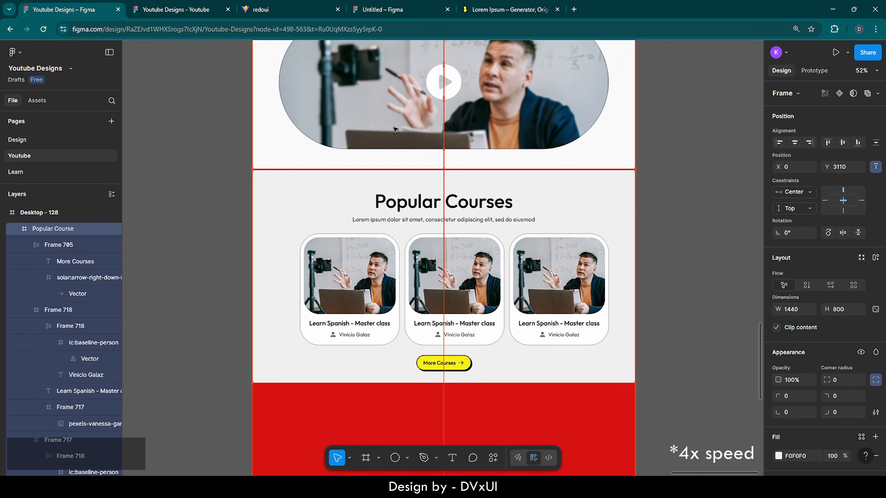
scroll(396, 129, "down", 5)
left_click(171, 271)
key("ctrl+c")
scroll(418, 310, "down", 5)
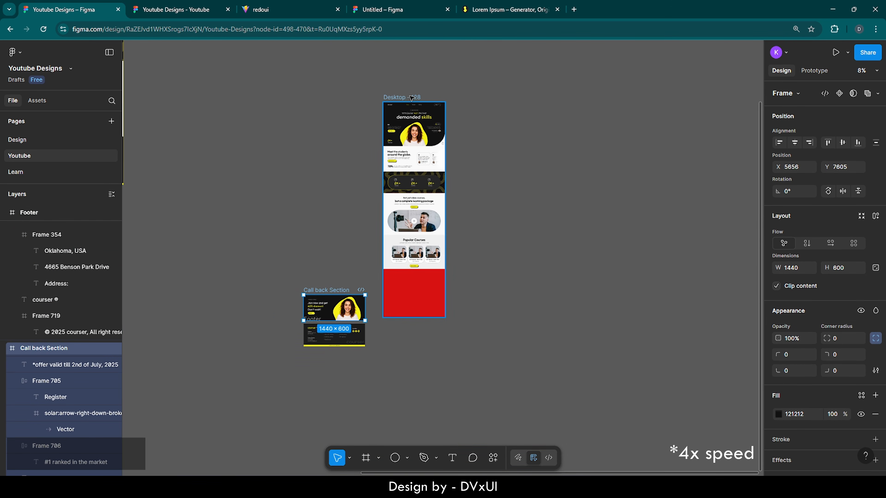
left_click(402, 97)
key("ctrl+v")
scroll(419, 289, "up", 5)
key("shift+Up")
key("shift+Up")
key("shift+Up")
key("shift+Up")
key("shift+Up")
key("shift+Up")
key("shift+Up")
key("shift+Up")
key("shift+Up")
key("shift+Up")
key("shift+Up")
key("shift+Up")
key("shift+Up")
key("shift+Up")
key("shift+Up")
key("shift+Up")
key("shift+Up")
key("shift+Up")
key("shift+Up")
key("shift+Up")
key("Up")
key("Up")
key("Up")
key("Up")
key("Up")
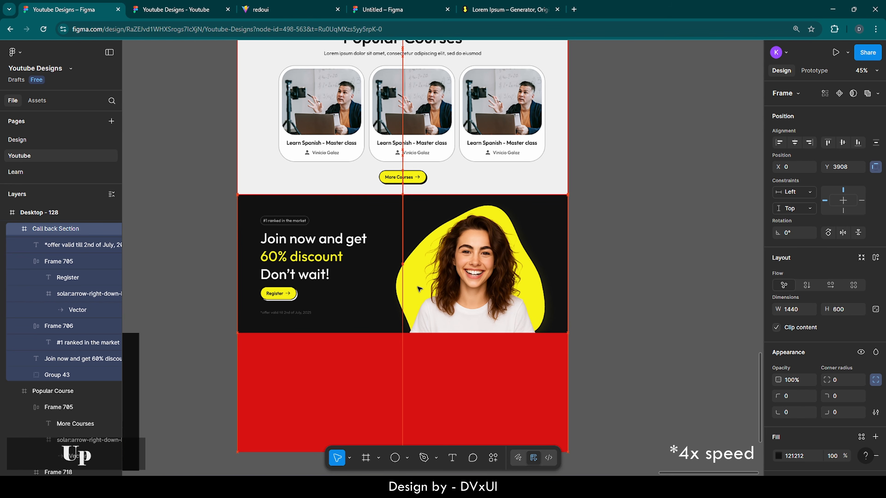
scroll(418, 288, "down", 3)
left_click(197, 300)
key("Delete")
- Move the Footer into Desktop - 128 and align it to the frame's bottom
left_click(183, 360)
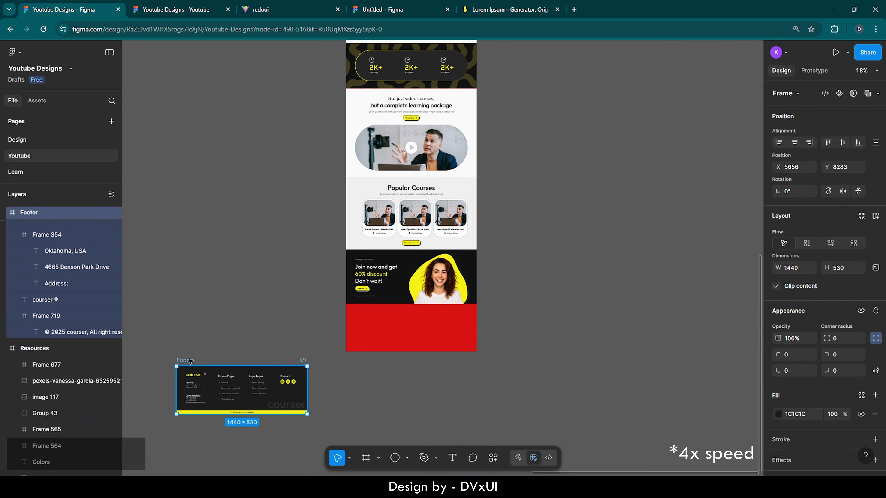
key("ctrl+x")
scroll(378, 386, "down", 2)
left_click(386, 97)
key("ctrl+v")
scroll(405, 339, "up", 2)
left_click(858, 143)
left_click(505, 331)
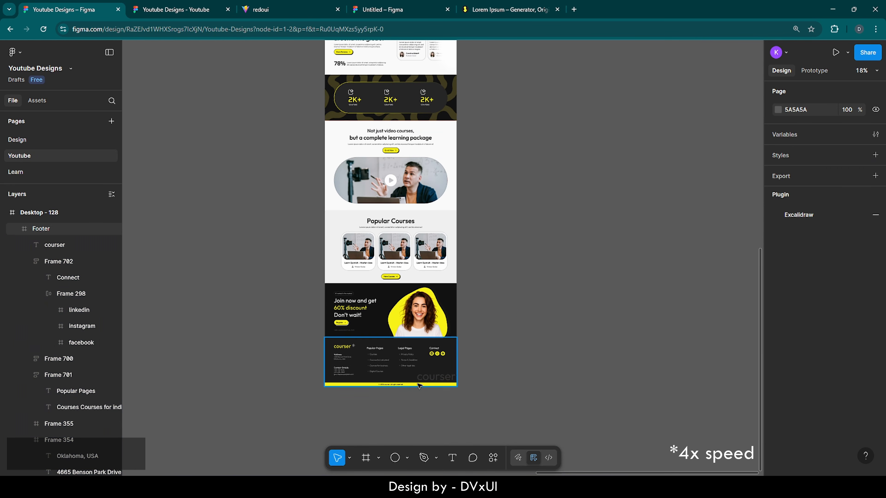
left_click(398, 373)
- Fit the assembled page in view and select the Desktop - 128 frame
scroll(398, 373, "up", 5)
scroll(398, 373, "down", 8)
key("Escape")
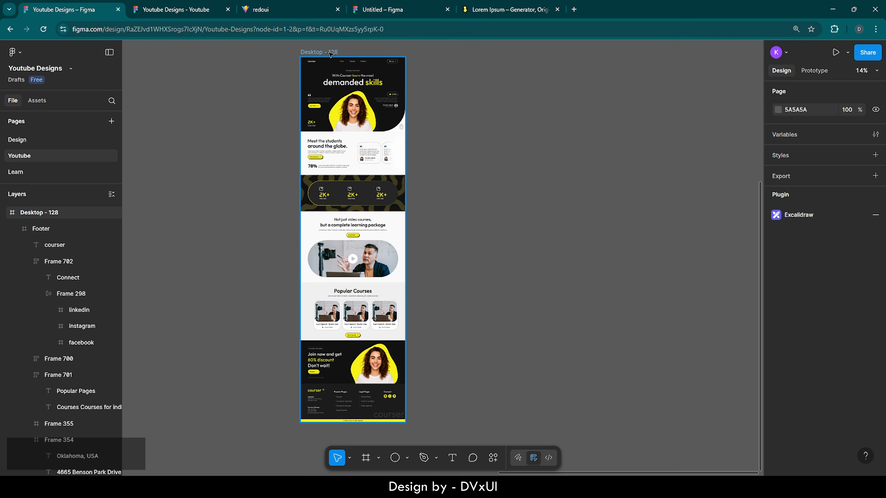
left_click(319, 53)
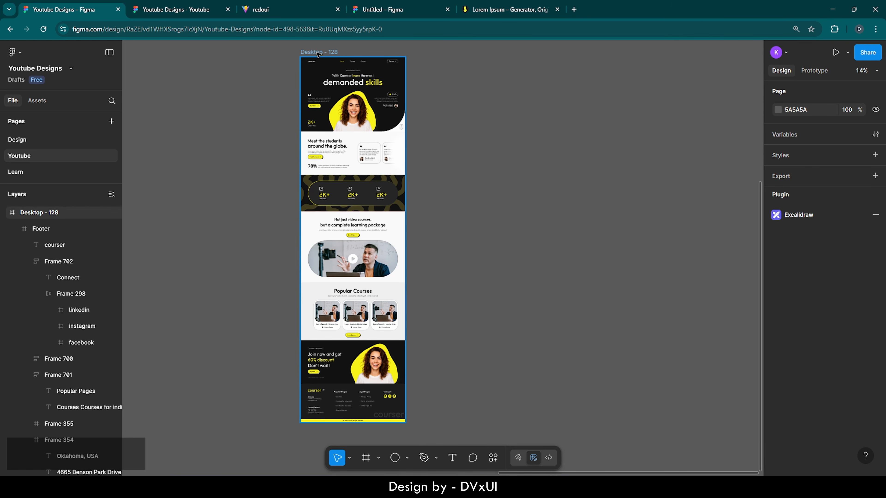
left_click(836, 52)
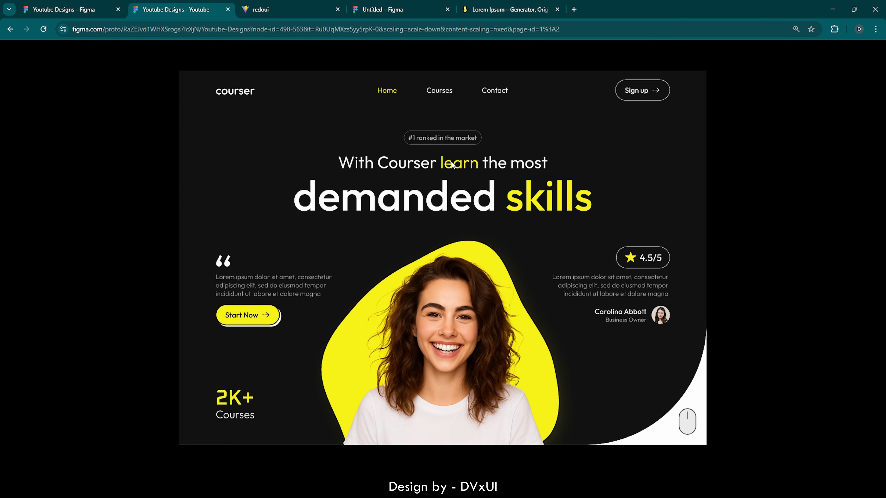
scroll(451, 164, "down", 5)
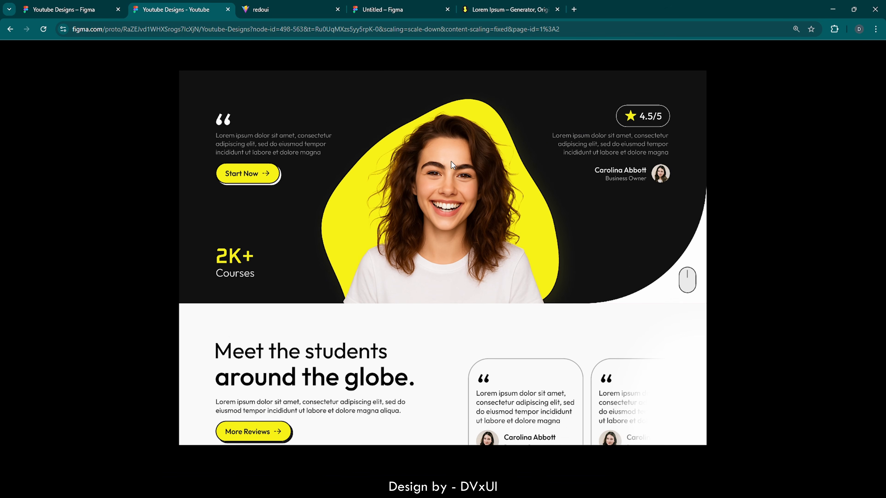
scroll(451, 161, "down", 6)
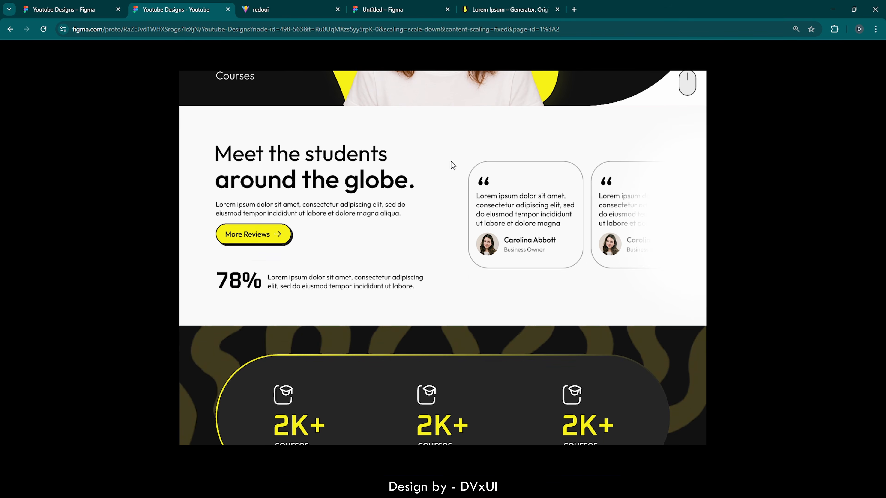
scroll(452, 161, "down", 6)
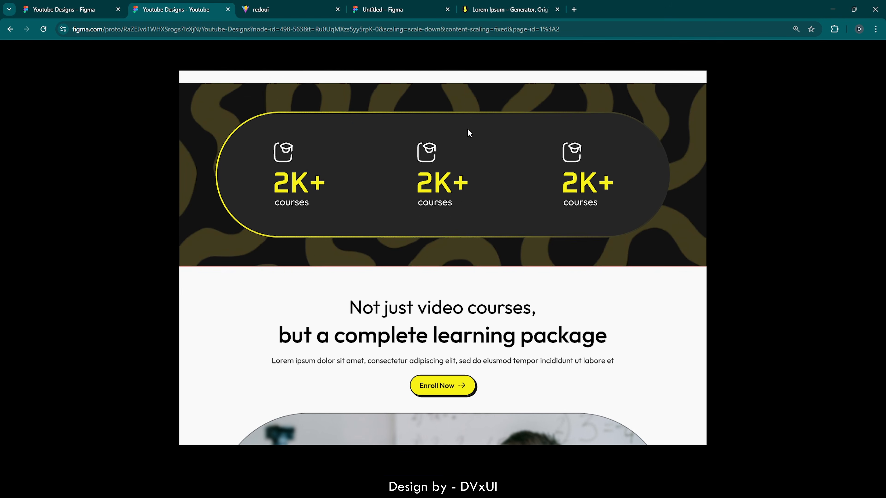
scroll(468, 129, "down", 5)
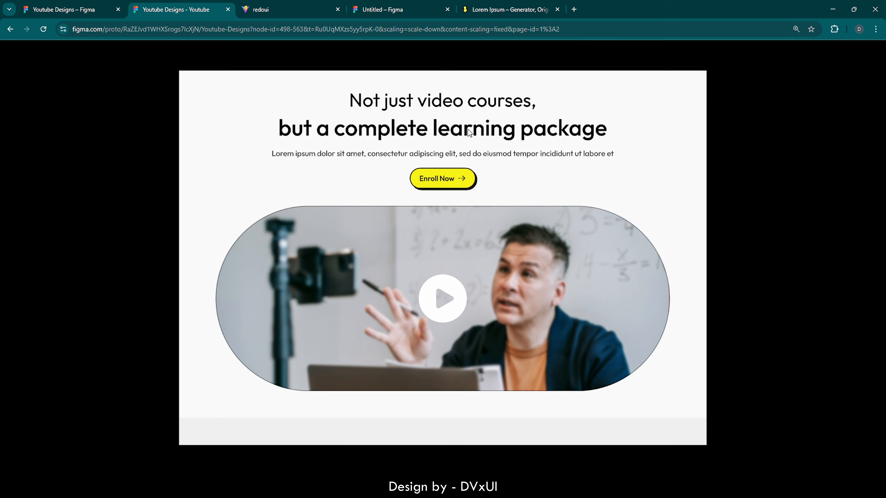
scroll(468, 129, "down", 6)
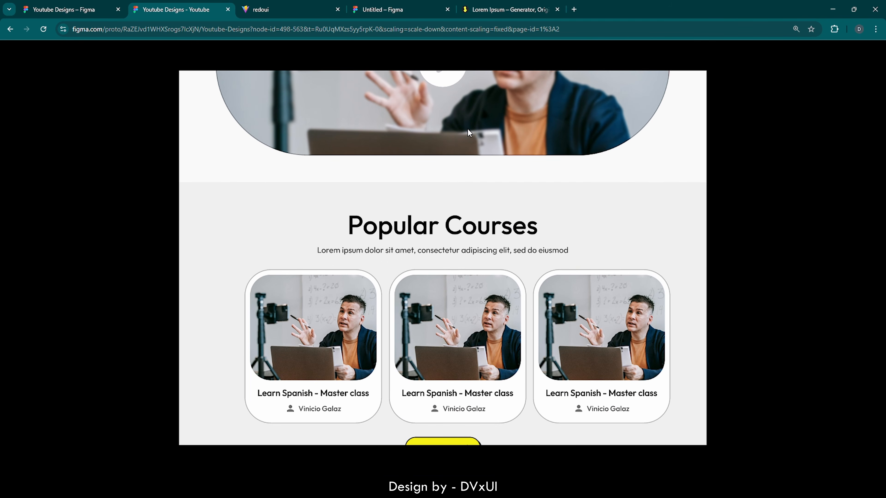
scroll(468, 129, "down", 7)
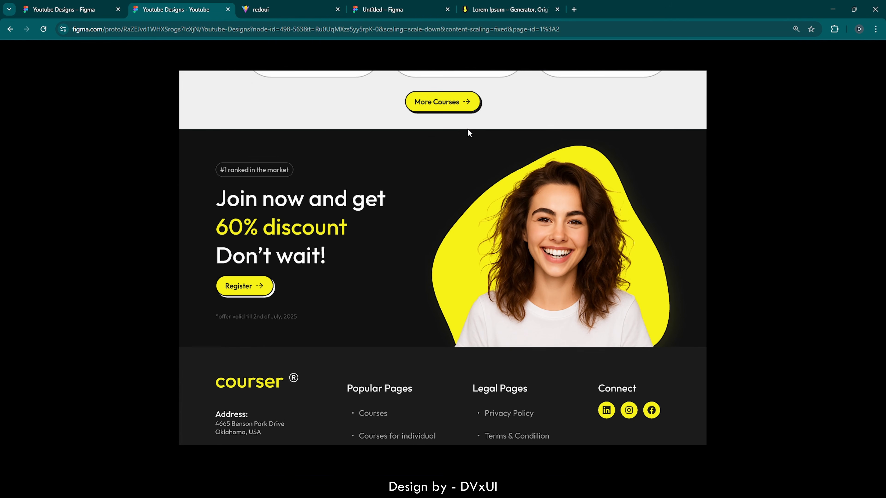
scroll(468, 132, "down", 3)
scroll(468, 132, "up", 20)
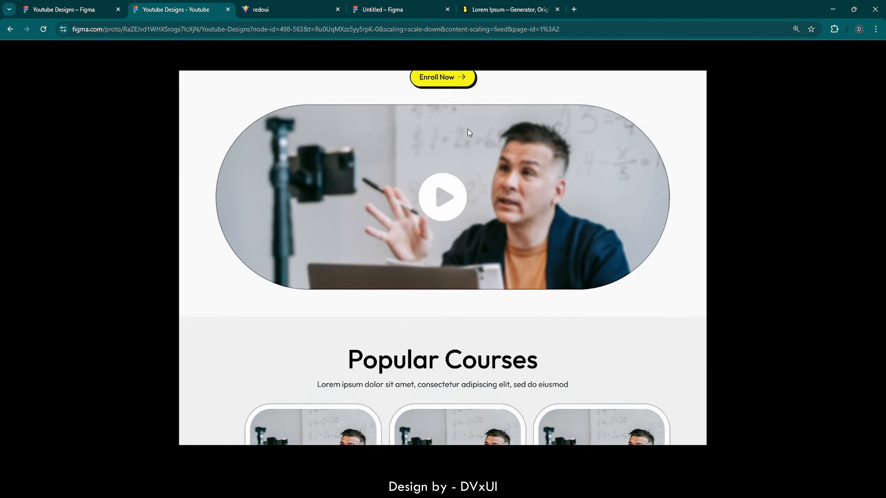
scroll(468, 129, "up", 5)
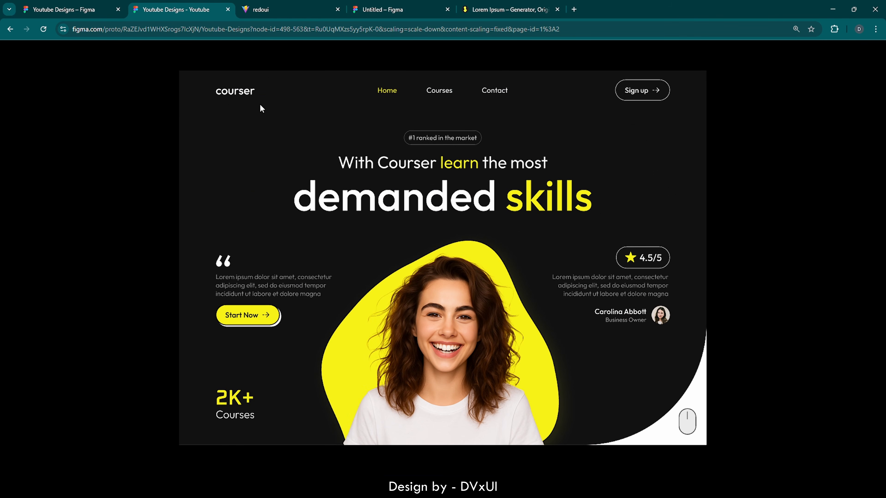
scroll(291, 172, "down", 1)
scroll(291, 172, "up", 1)
left_click(281, 10)
scroll(282, 203, "down", 2)
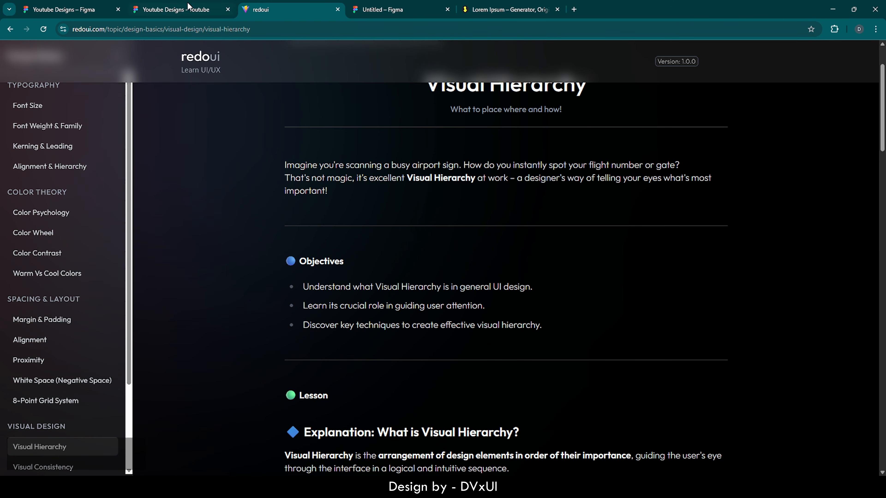
left_click(176, 4)
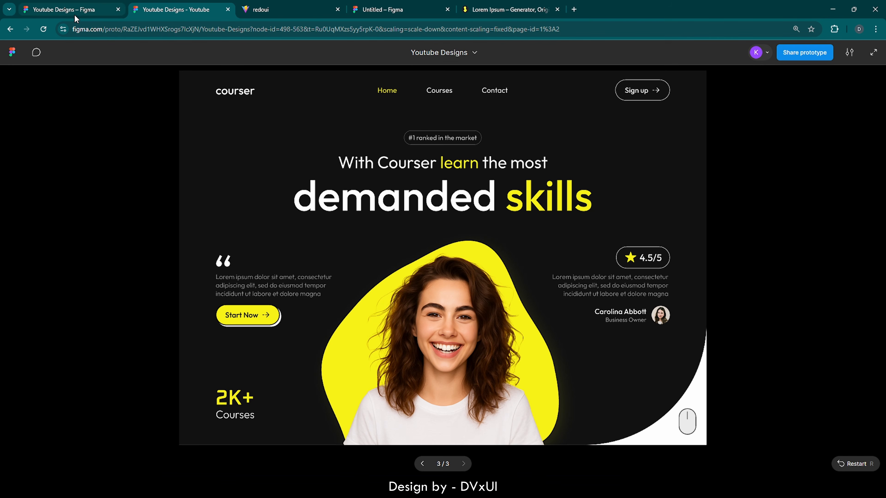
- Add a new Desktop frame beside the landing page and set its height to 116
left_click(70, 9)
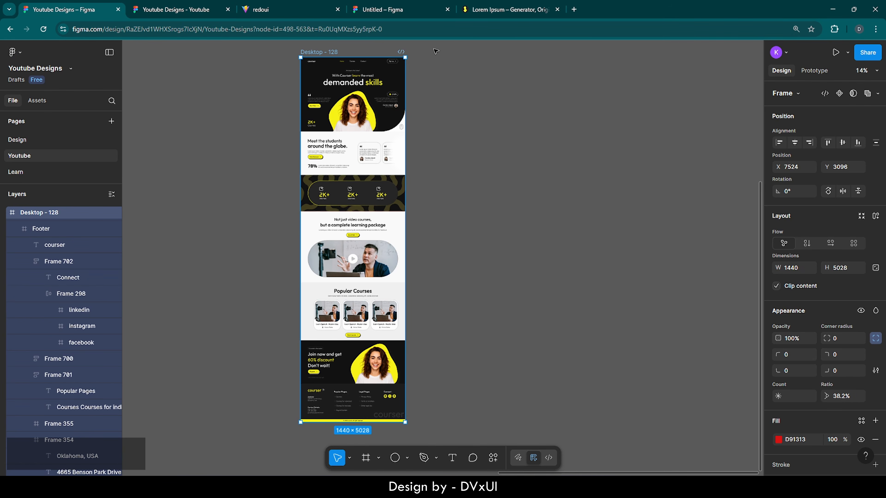
scroll(434, 49, "up", 1)
scroll(434, 50, "up", 5)
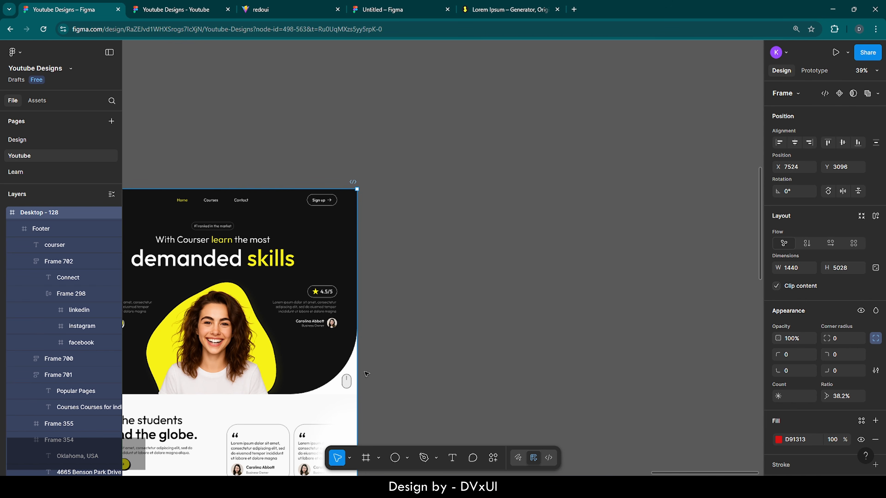
left_click(366, 458)
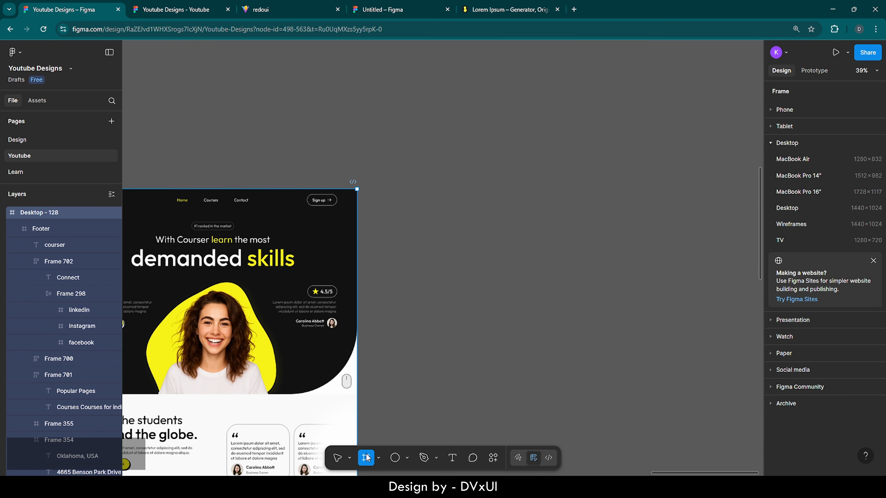
left_click(444, 217)
left_click_drag(423, 180, 496, 251)
left_click_drag(494, 250, 493, 249)
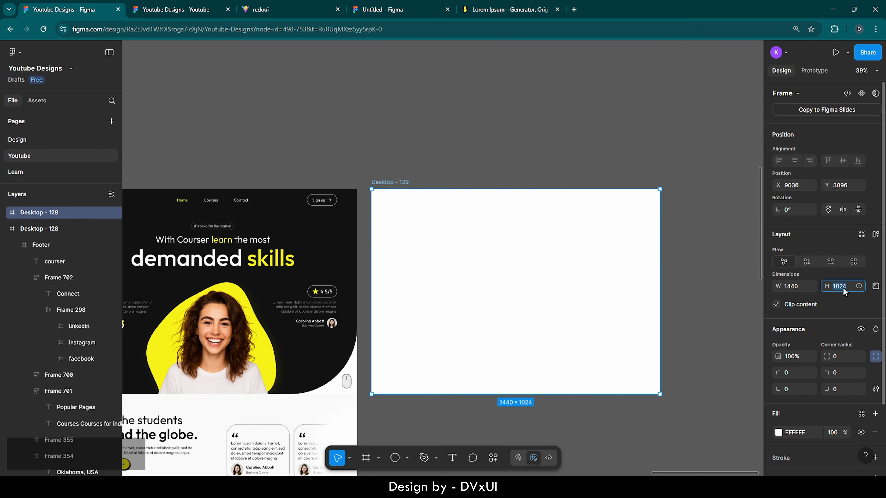
type("116")
key("Return")
- Fill the new frame with 121212 at 30% opacity
scroll(811, 412, "down", 2)
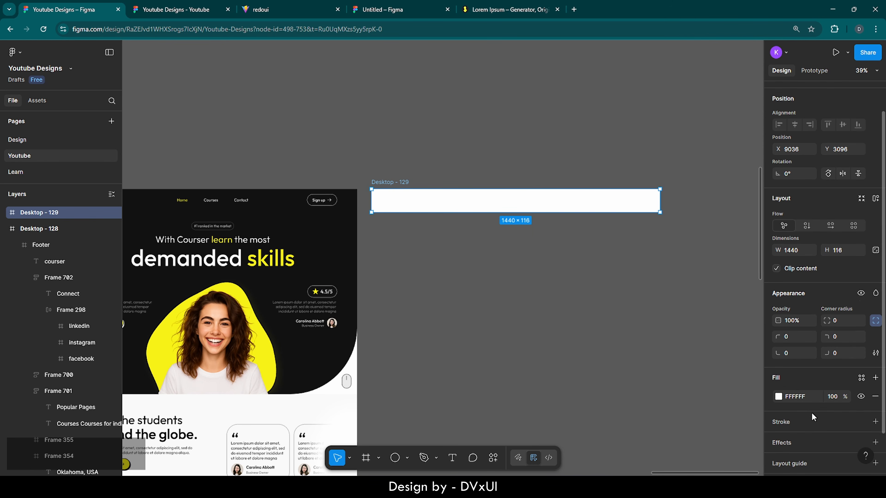
left_click(807, 390)
type("12")
key("Return")
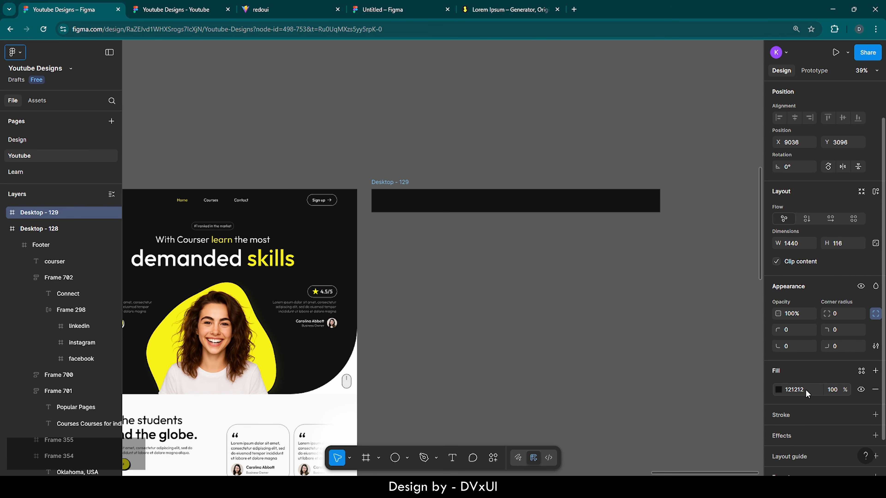
left_click(829, 390)
type("30")
key("Return")
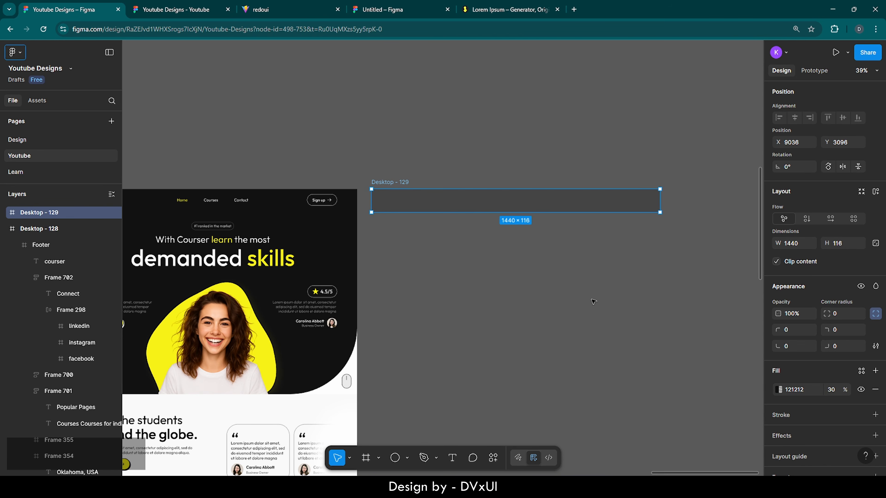
- Rename the new frame to 'Header'
scroll(592, 301, "left", 2)
scroll(593, 301, "left", 1)
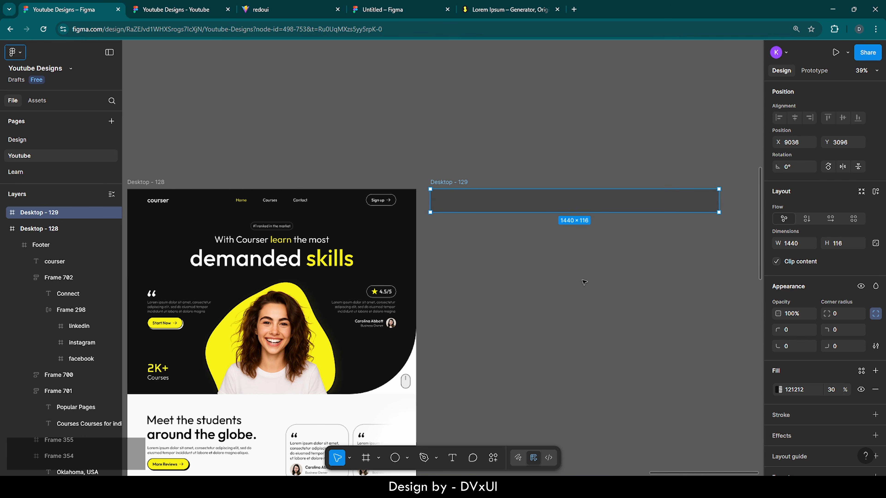
double_click(460, 182)
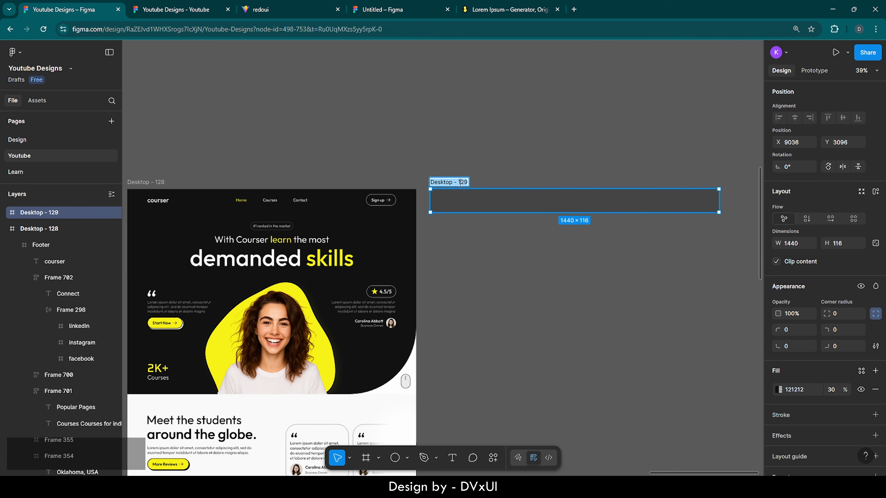
key("BackSpace")
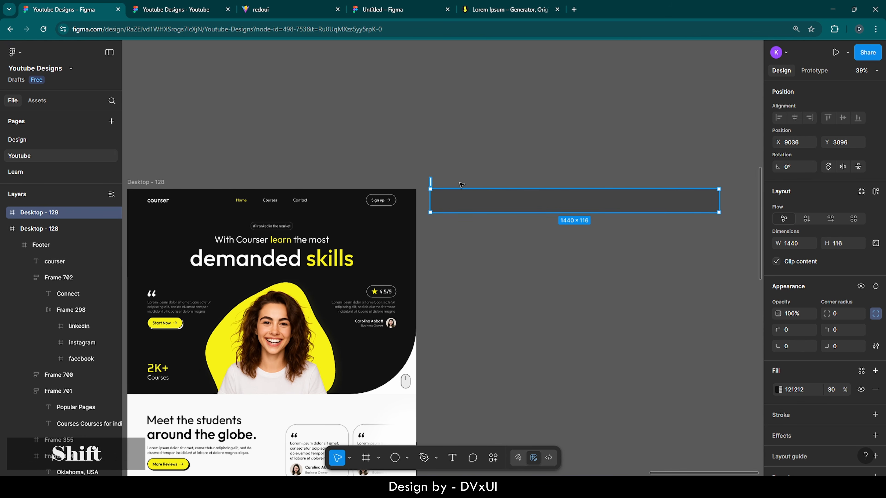
type("Header")
key("Return")
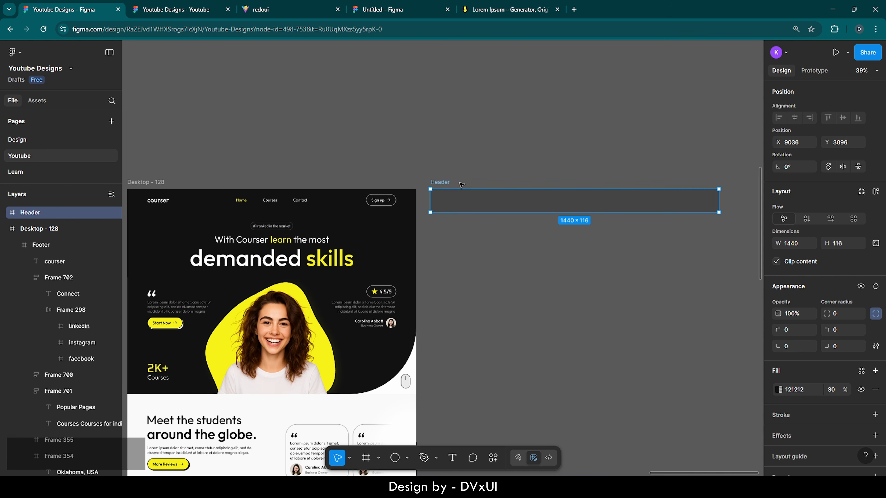
- Move the nav bar from the hero into Header, centred horizontally and vertically
left_click(280, 203)
left_click(280, 204)
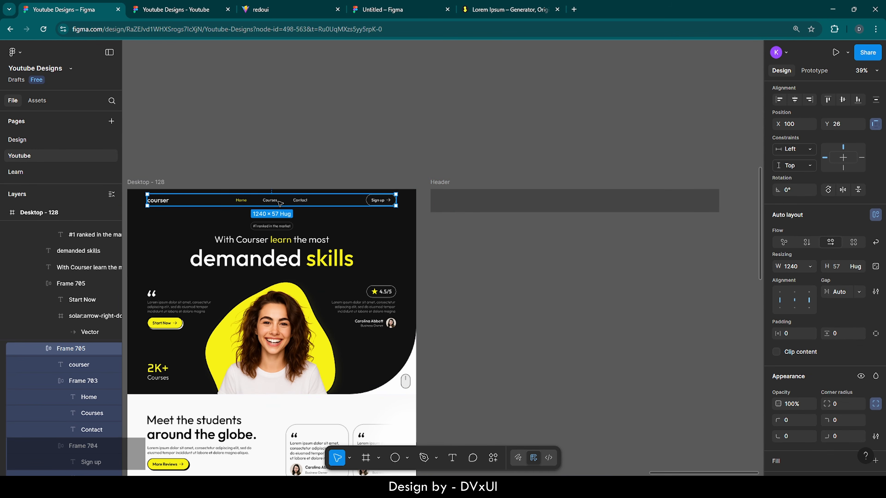
key("ctrl+x")
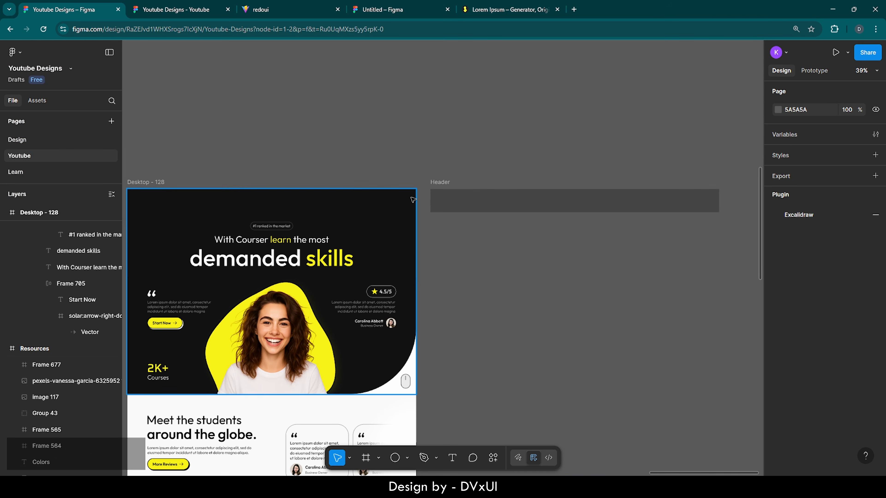
left_click(462, 204)
key("ctrl+v")
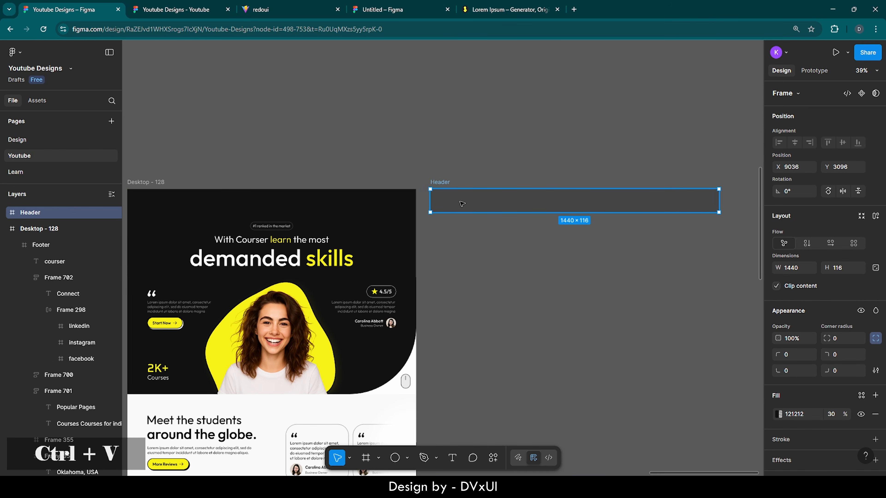
left_click(794, 142)
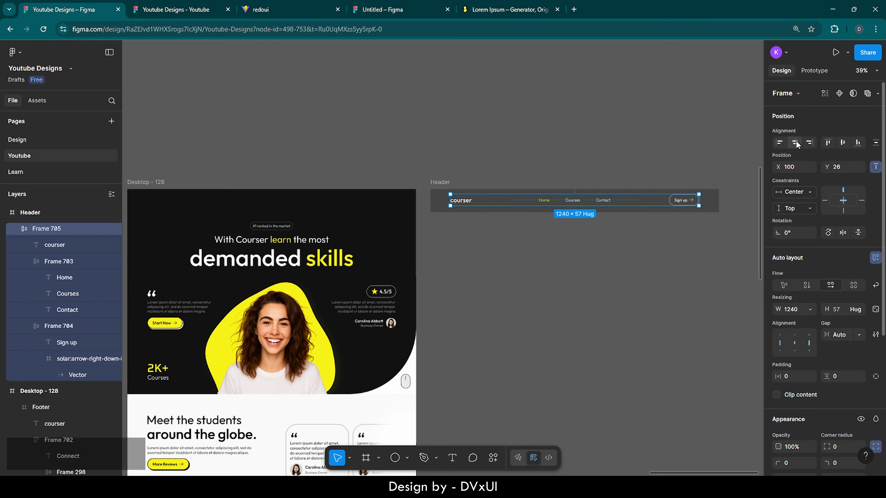
left_click(842, 146)
left_click(711, 171)
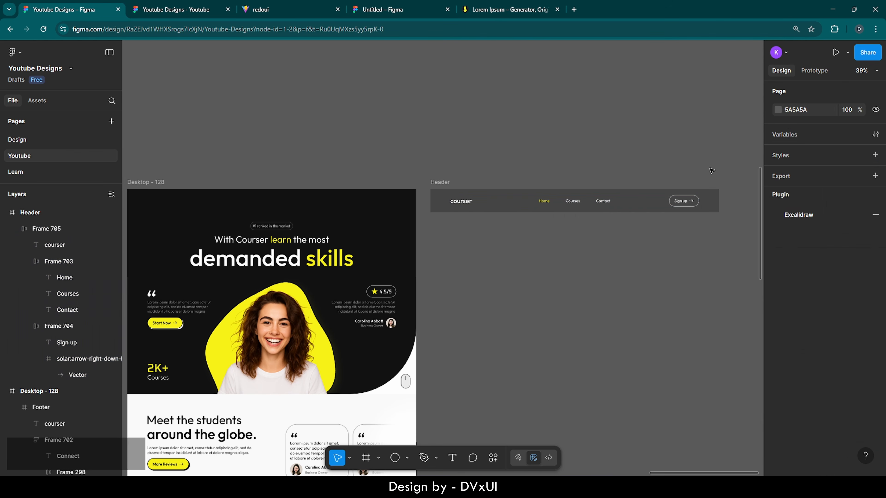
- Cut the Header frame off the canvas
scroll(712, 170, "right", 3)
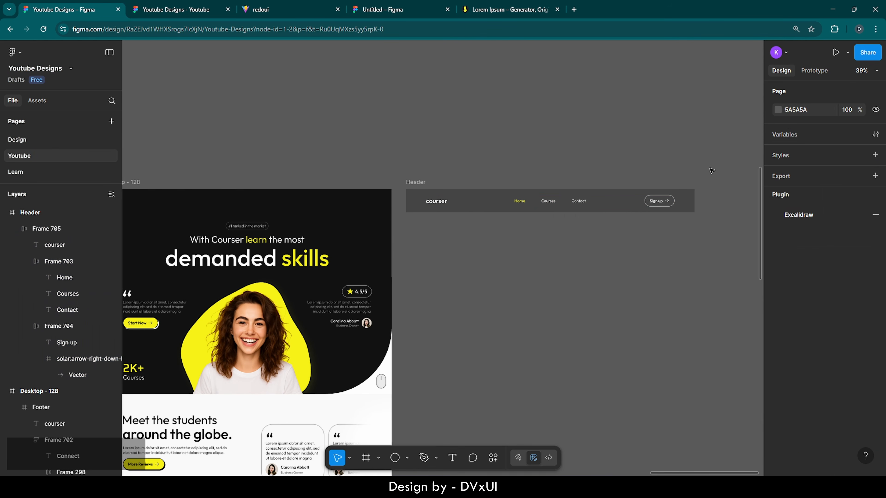
left_click(430, 180)
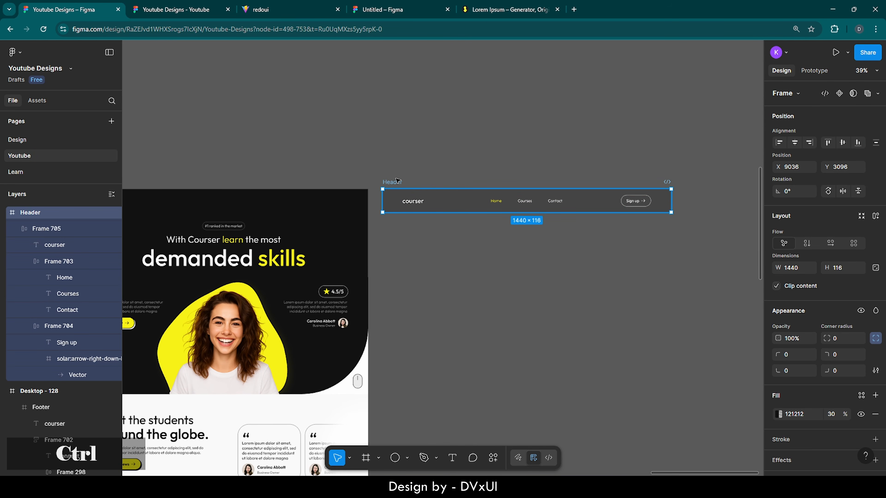
key("ctrl+x")
scroll(355, 147, "left", 10)
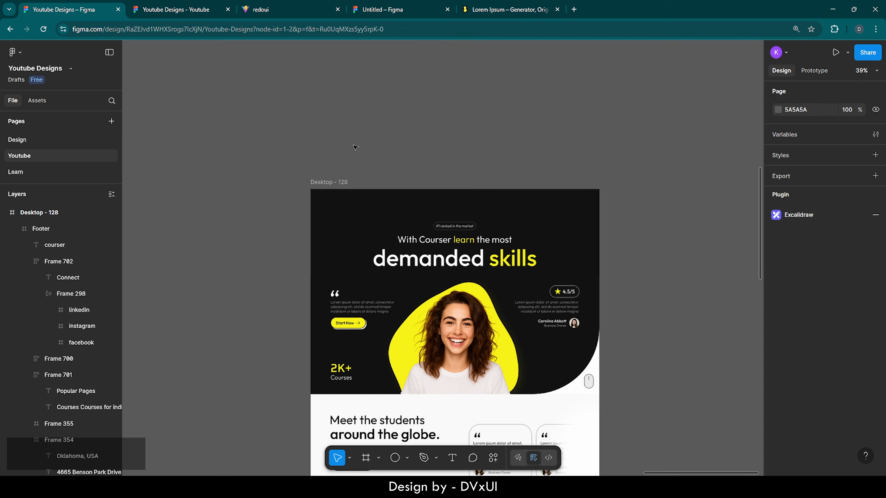
- Collapse the Footer, Call back, Popular Course, Course Preview and Desktop - 127 layers
left_click(15, 230)
left_click(16, 245)
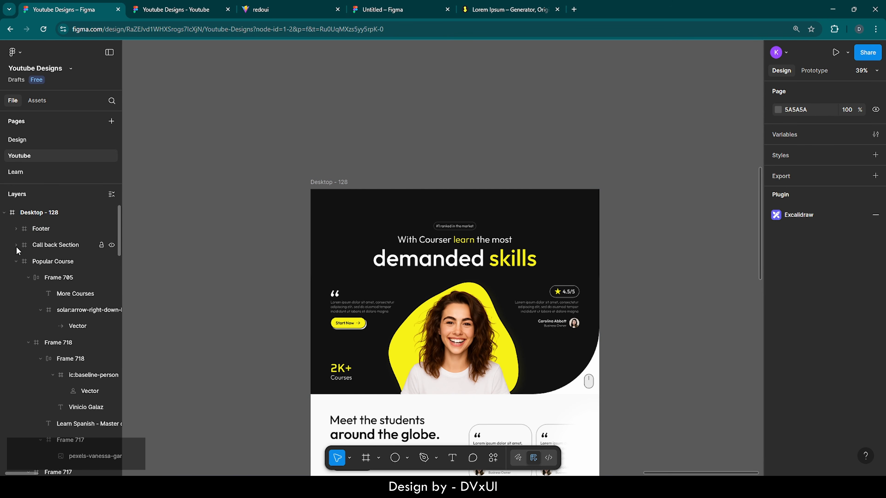
left_click(16, 262)
left_click(16, 278)
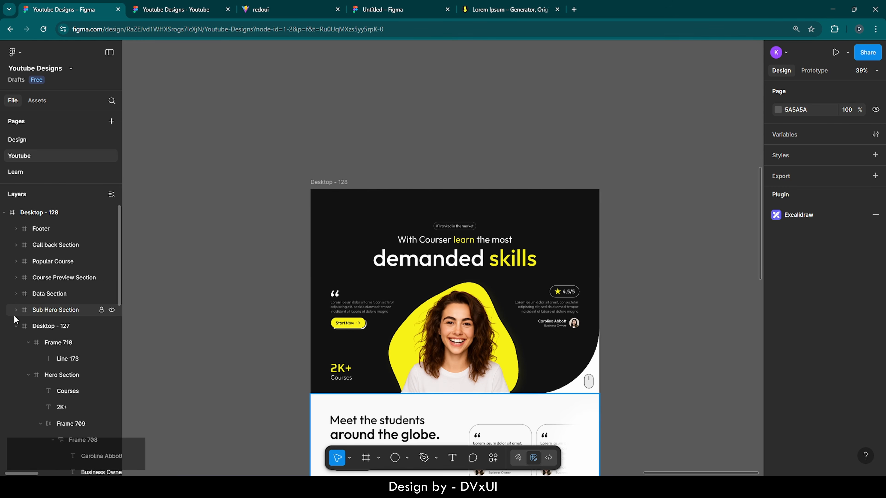
left_click(16, 326)
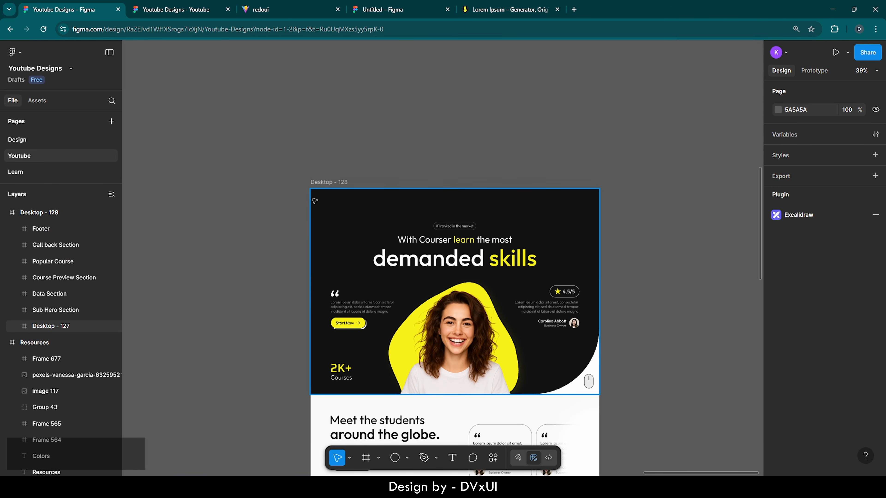
- Paste the Header frame into the top of Desktop - 128 at X 0, Y 0
left_click(329, 183)
key("ctrl+v")
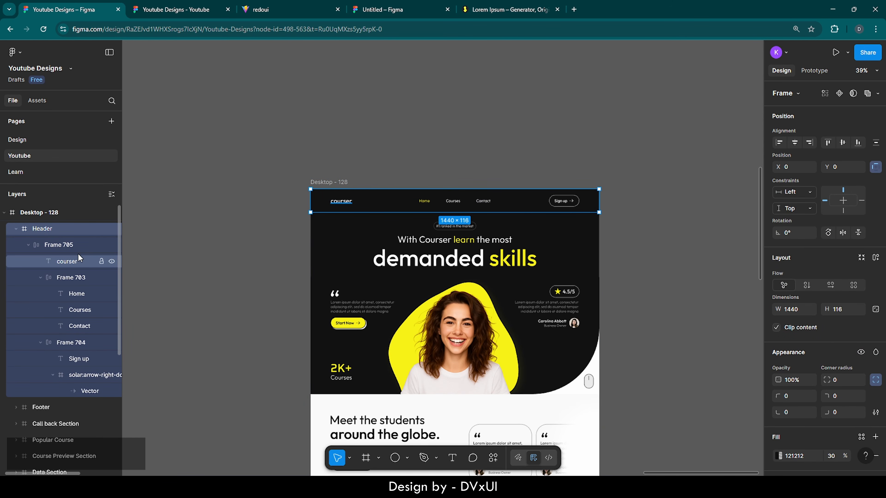
left_click(16, 229)
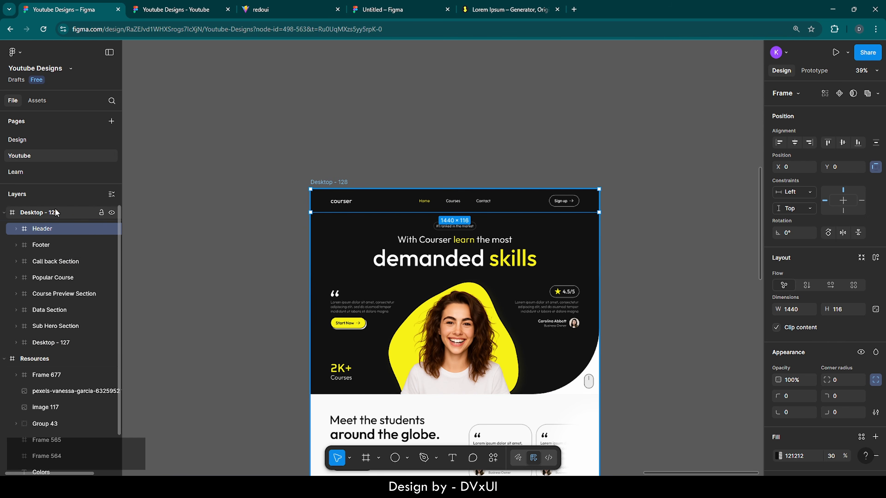
- Rename Desktop - 128 to 'Landing Page' and select the whole frame
double_click(34, 213)
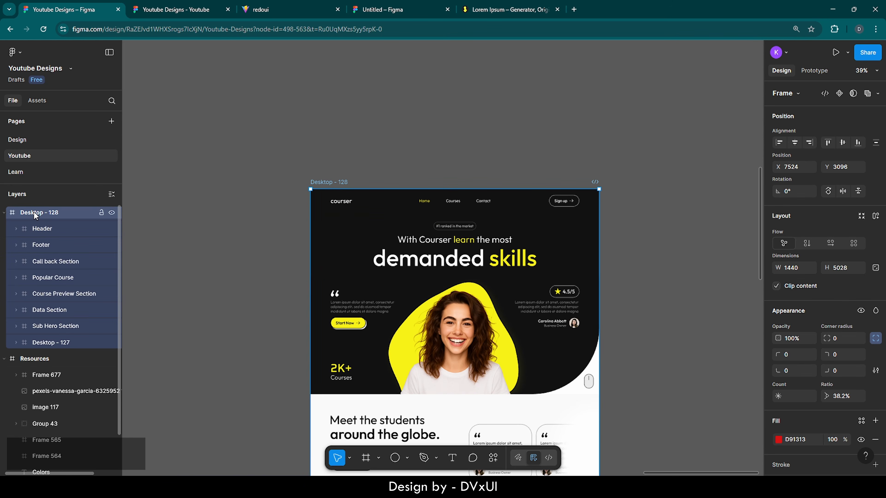
type("Landing Page")
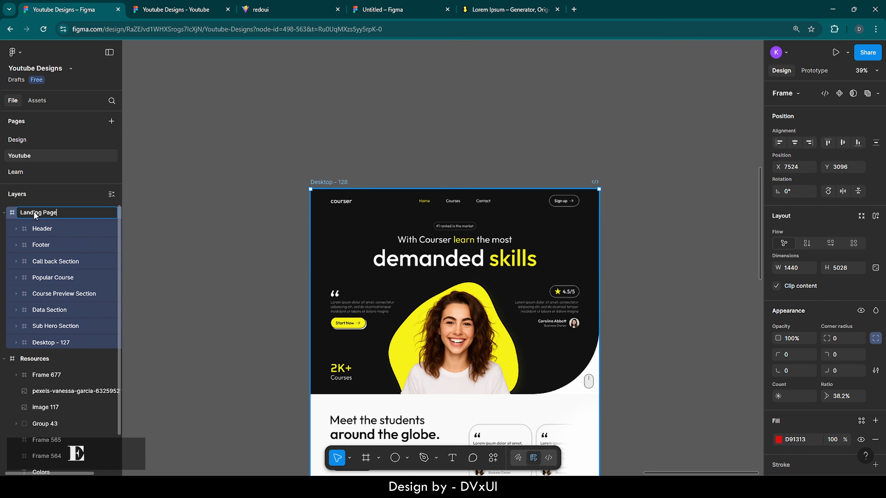
key("Return")
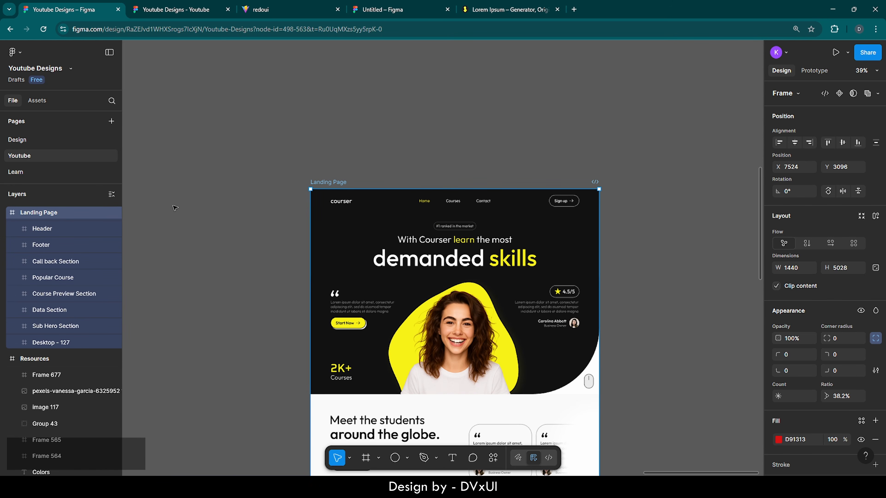
left_click(174, 204)
left_click(41, 230)
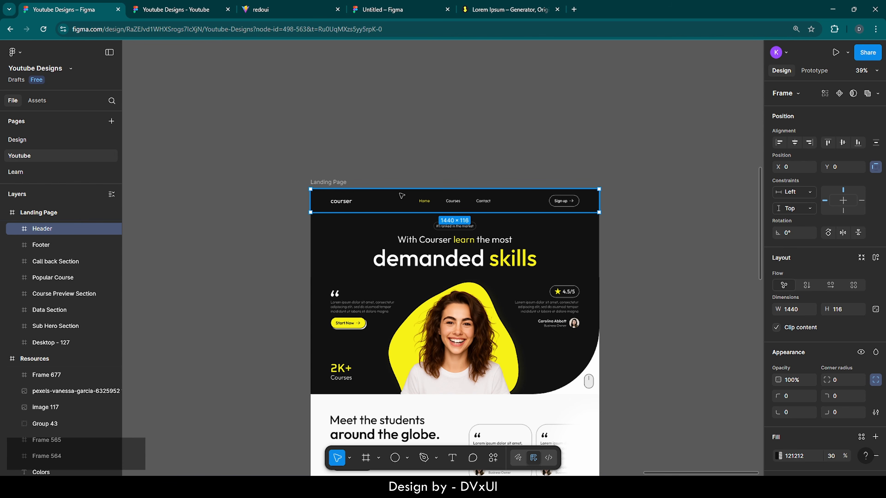
left_click(527, 179)
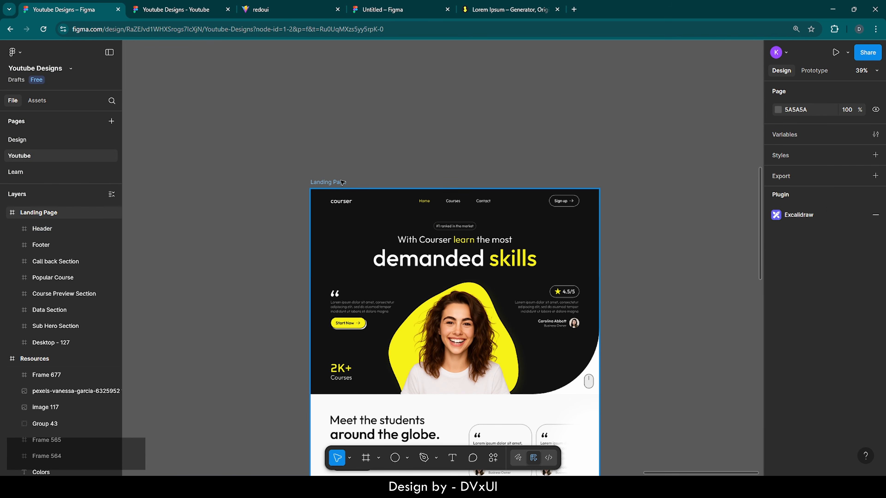
left_click(330, 182)
- Scroll the prototype preview down and back up to test the header, then return
left_click(165, 5)
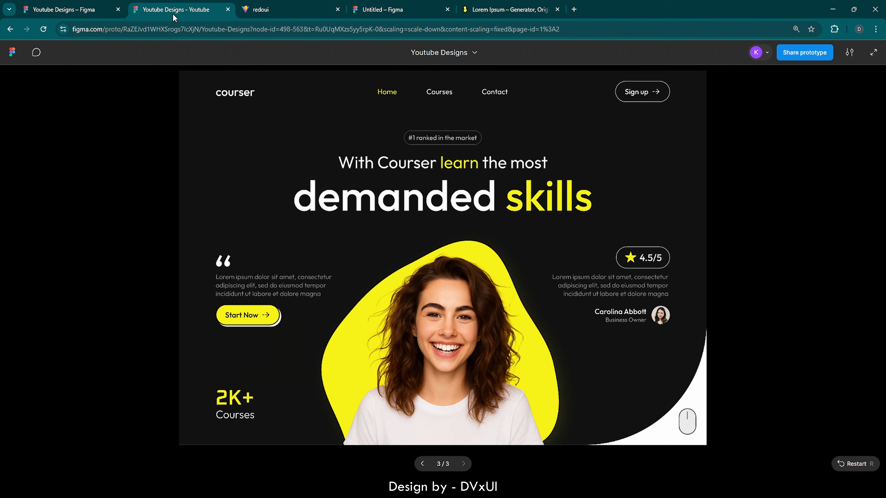
scroll(364, 211, "down", 3)
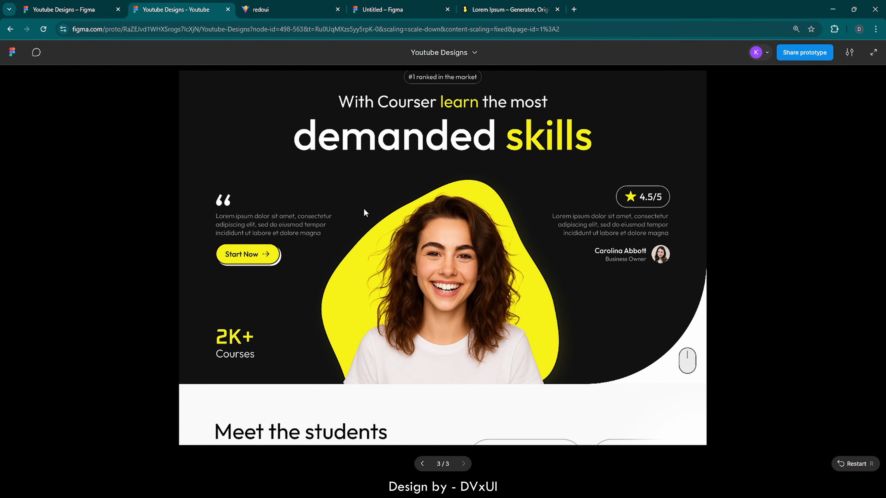
scroll(364, 209, "up", 3)
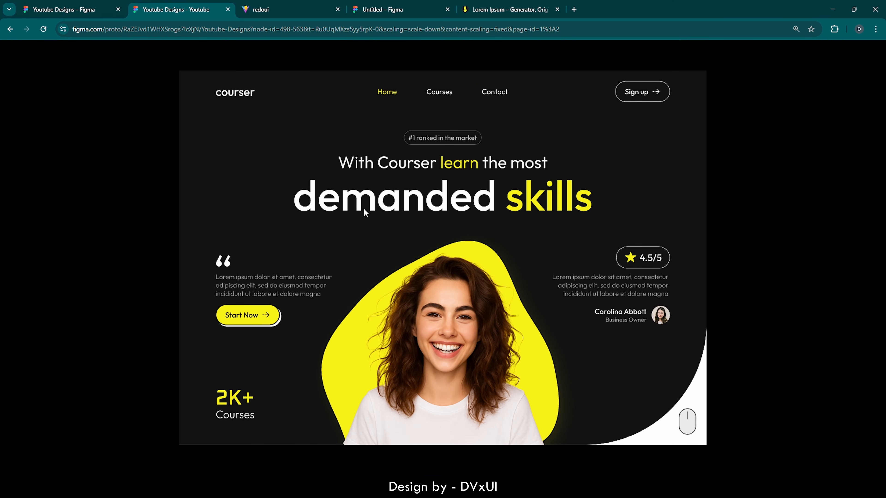
left_click(68, 6)
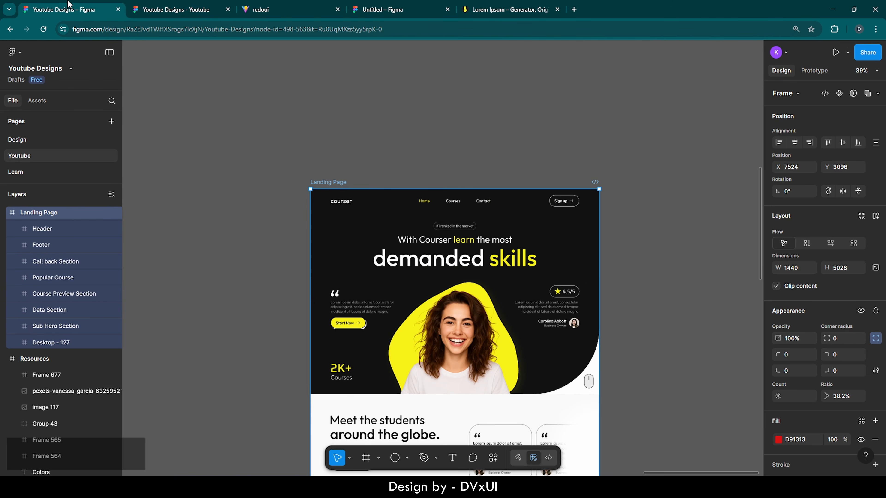
- Set the Header's prototype scroll position to Fixed (stay in place)
left_click(371, 199)
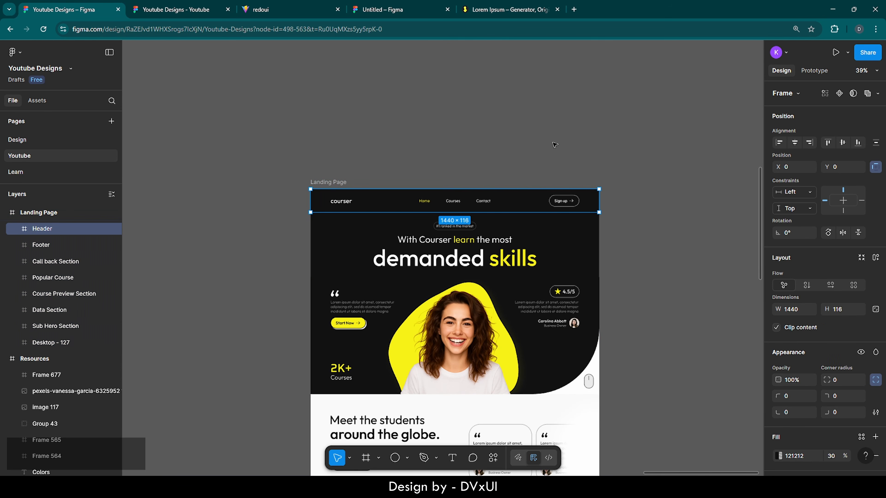
left_click(817, 70)
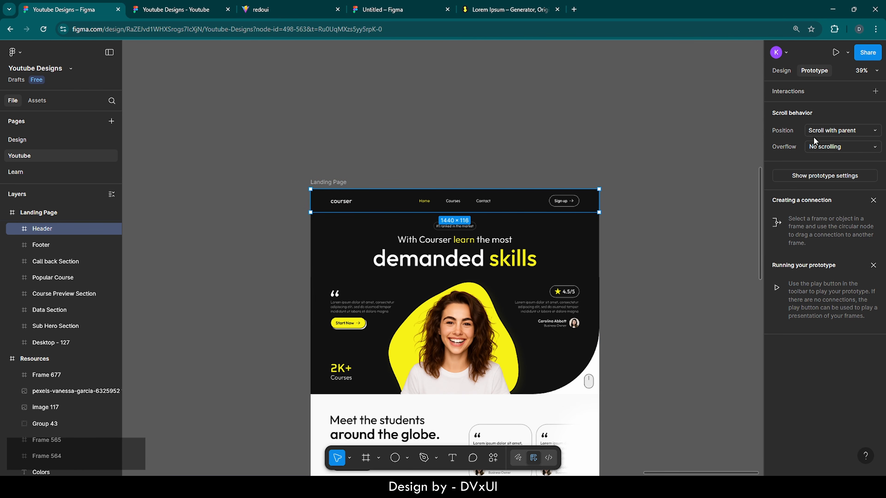
left_click(829, 131)
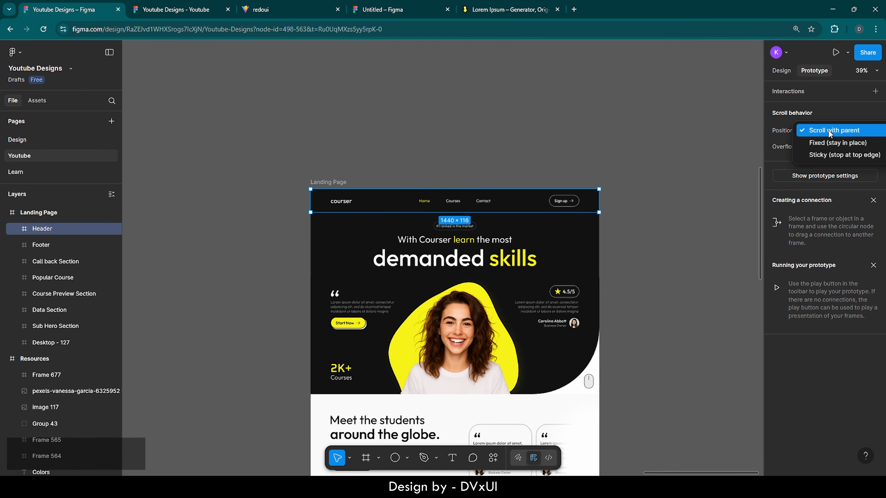
left_click(825, 145)
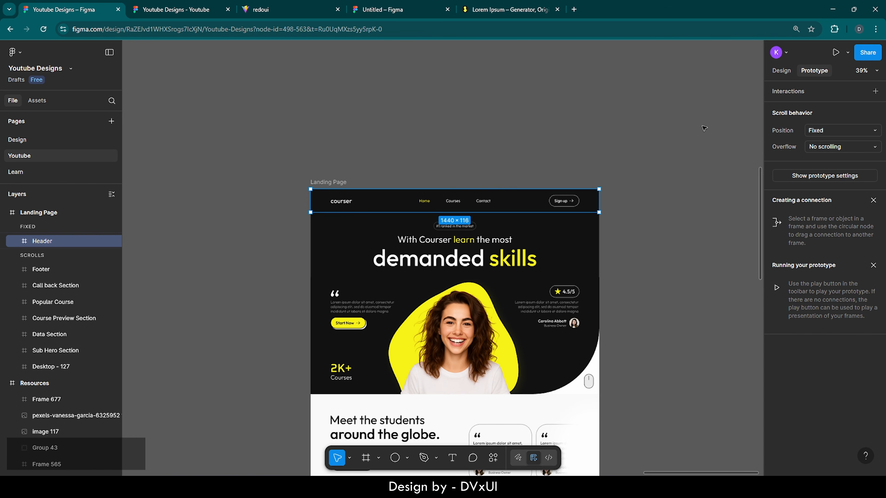
left_click(180, 15)
- Scroll down the prototype to confirm the Header stays pinned, then return to the editor
scroll(316, 213, "down", 1)
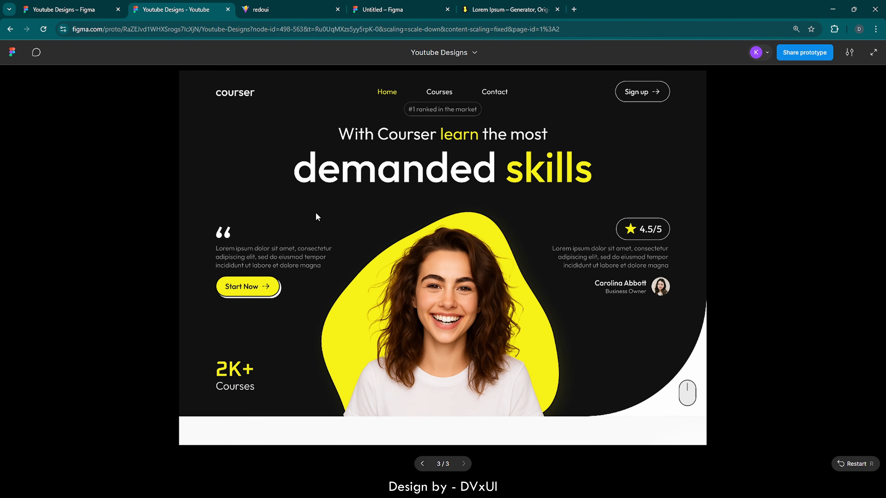
scroll(316, 214, "down", 2)
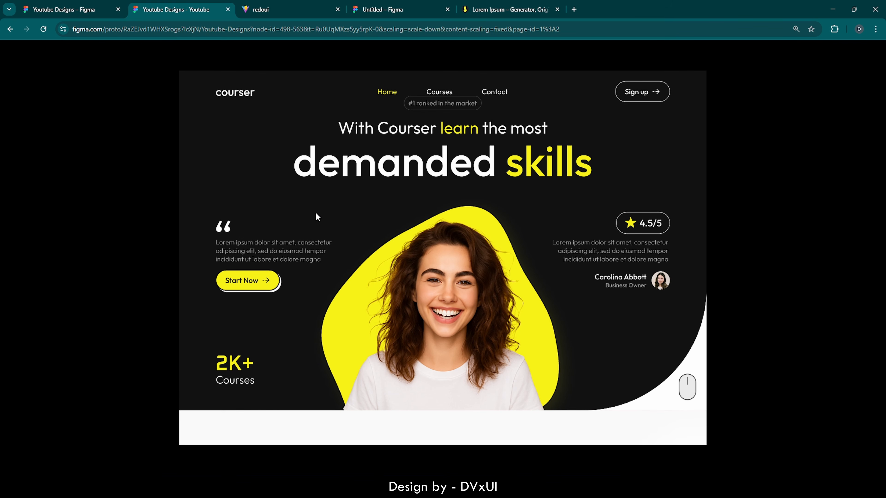
scroll(316, 214, "down", 4)
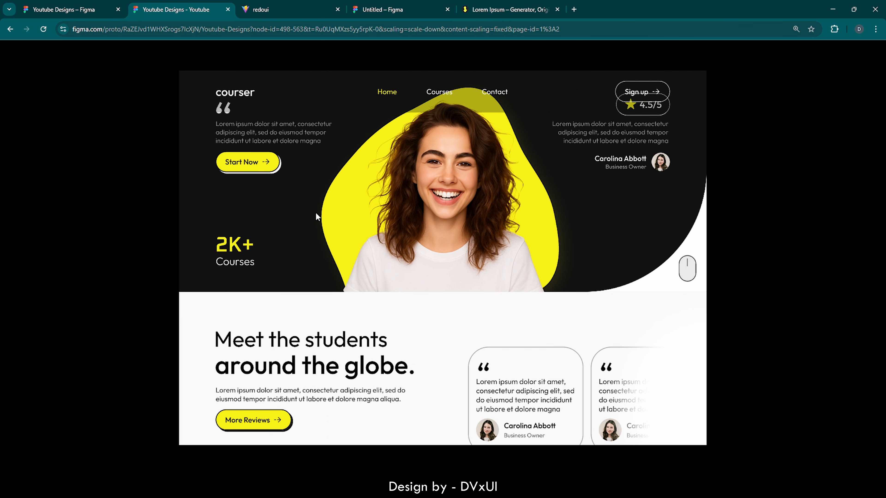
scroll(316, 213, "down", 4)
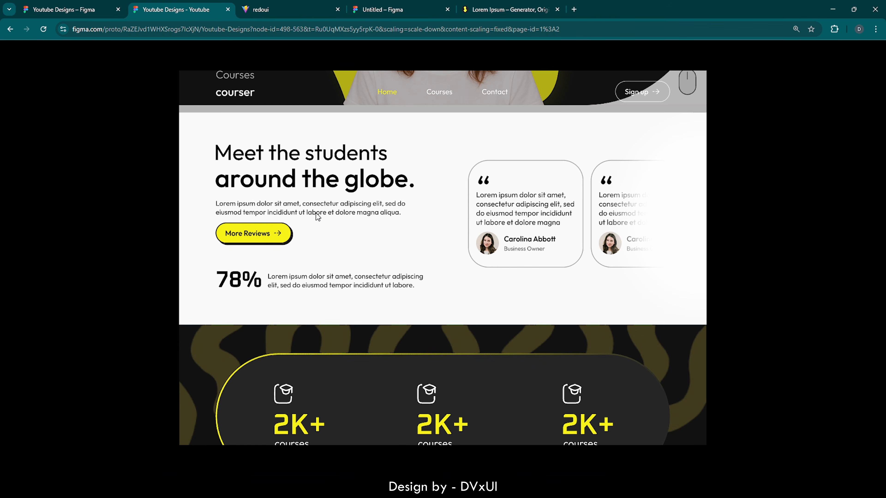
scroll(315, 213, "down", 1)
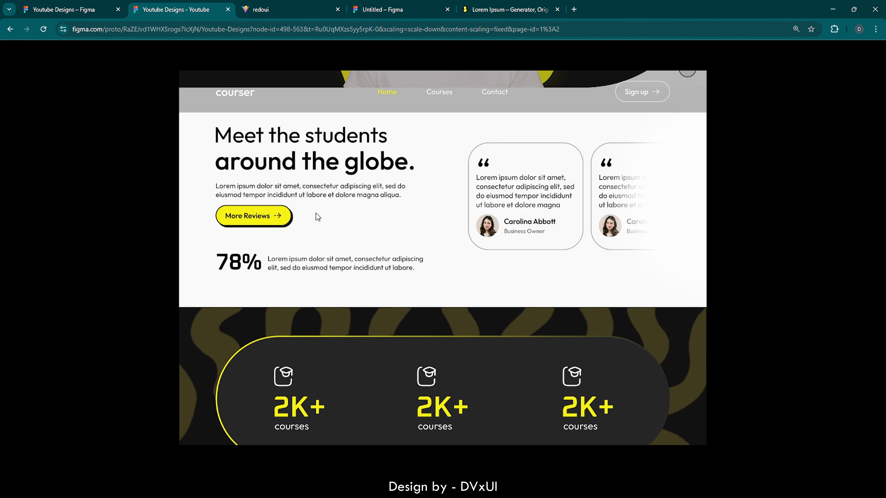
scroll(316, 213, "down", 1)
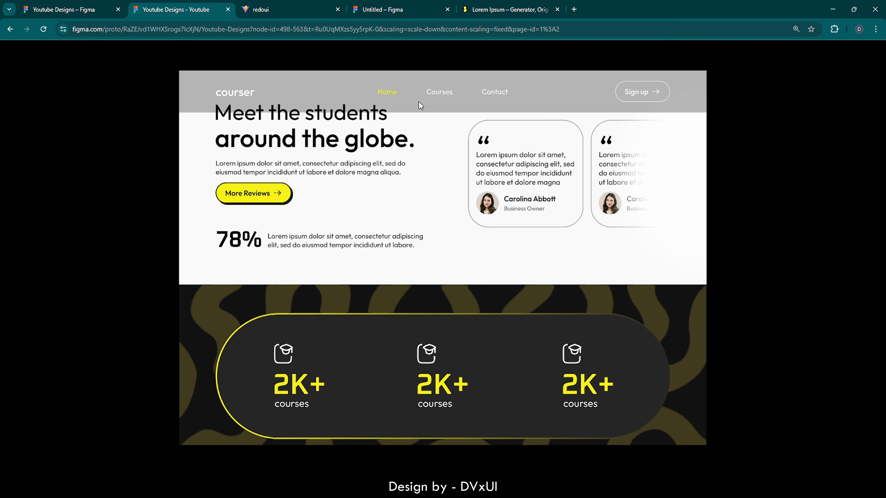
scroll(419, 102, "down", 1)
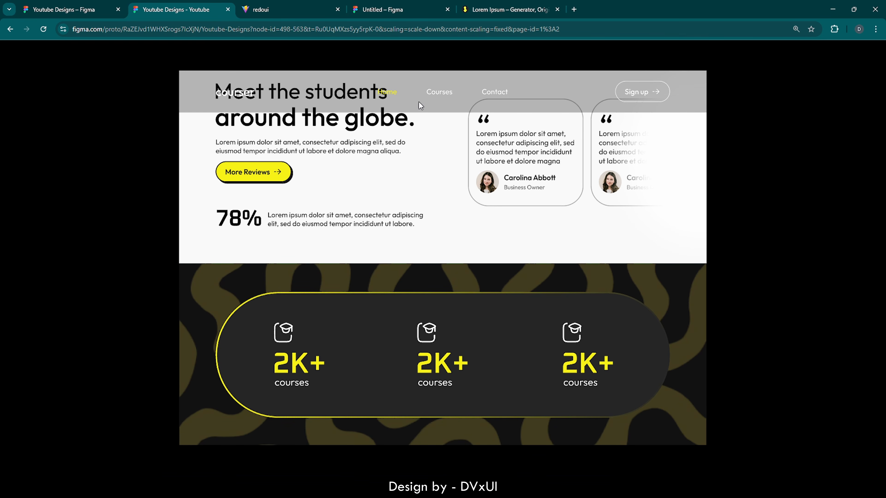
left_click(83, 8)
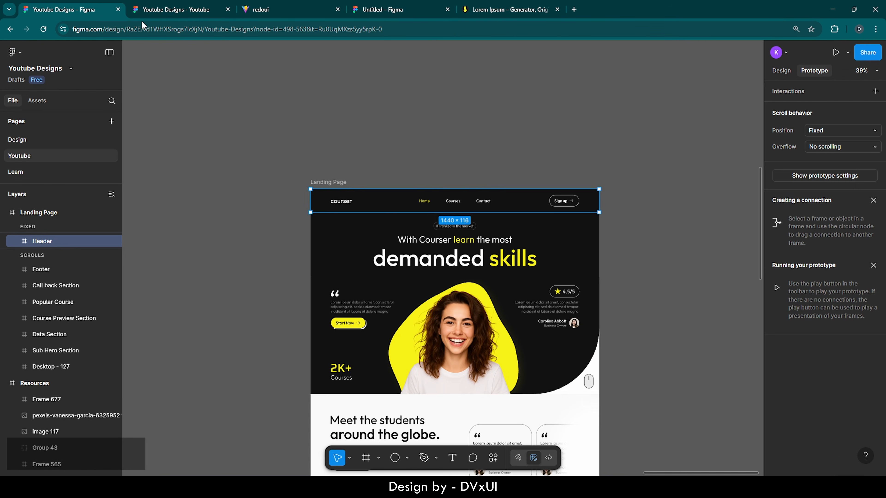
- Add a Background blur effect with blur 12 to the Header frame
left_click(780, 70)
scroll(801, 307, "down", 5)
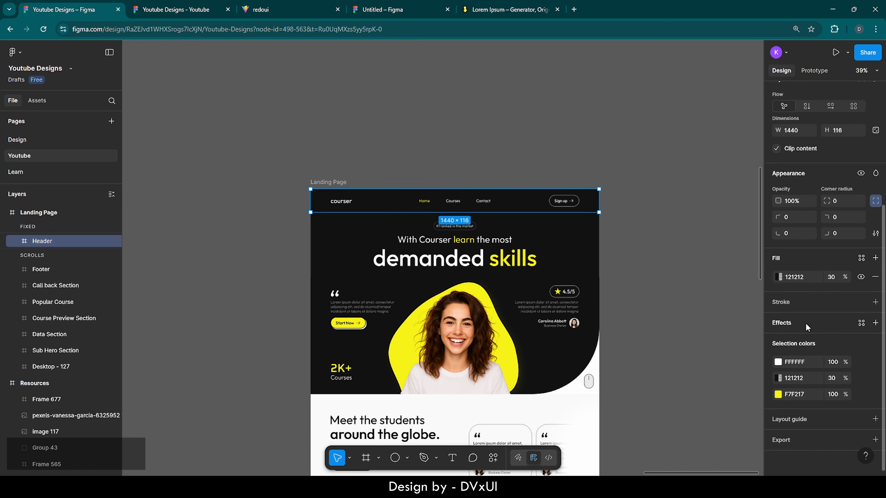
left_click(795, 323)
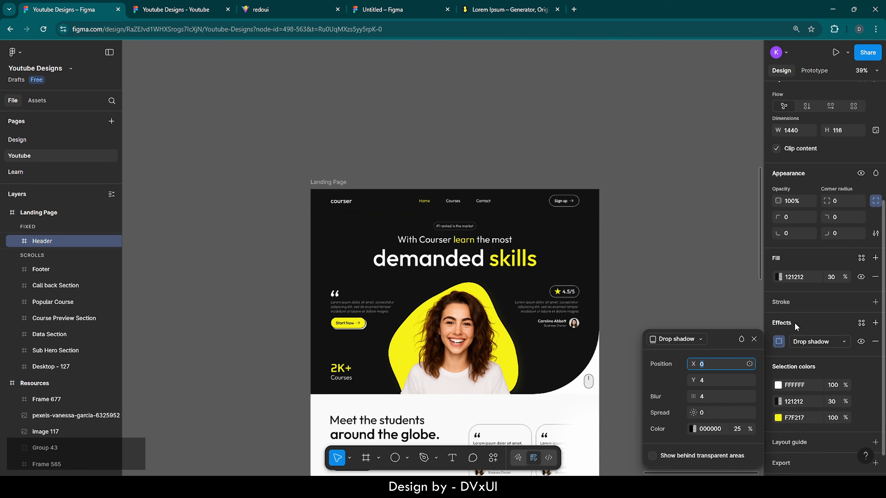
left_click(805, 341)
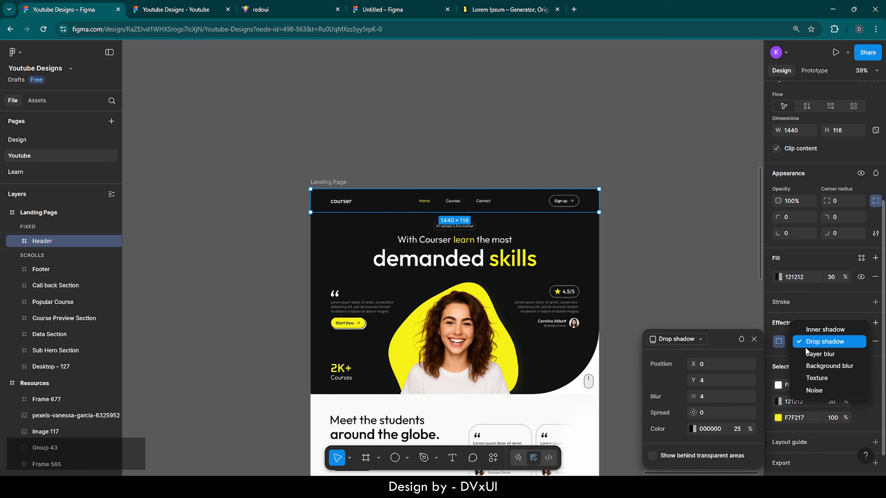
left_click(806, 366)
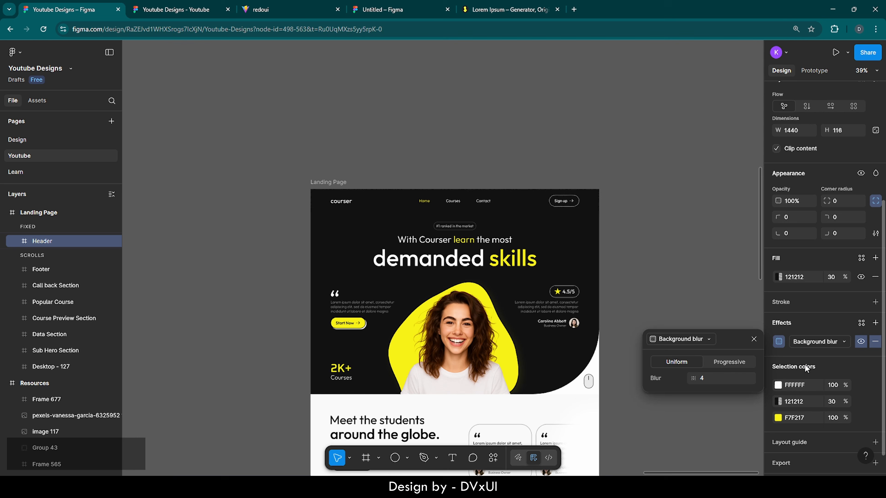
left_click(711, 378)
type("12")
key("Return")
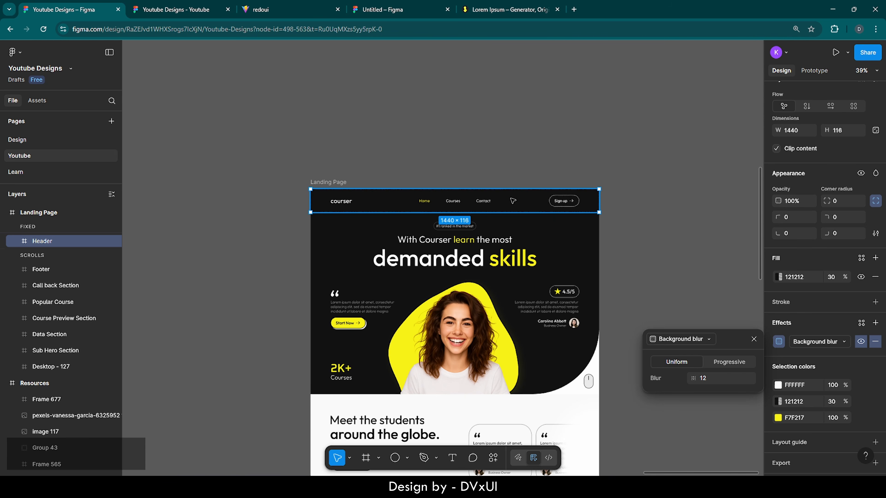
- Scroll the prototype through stats, video and Popular Courses, then back up, checking the blurred header
left_click(160, 12)
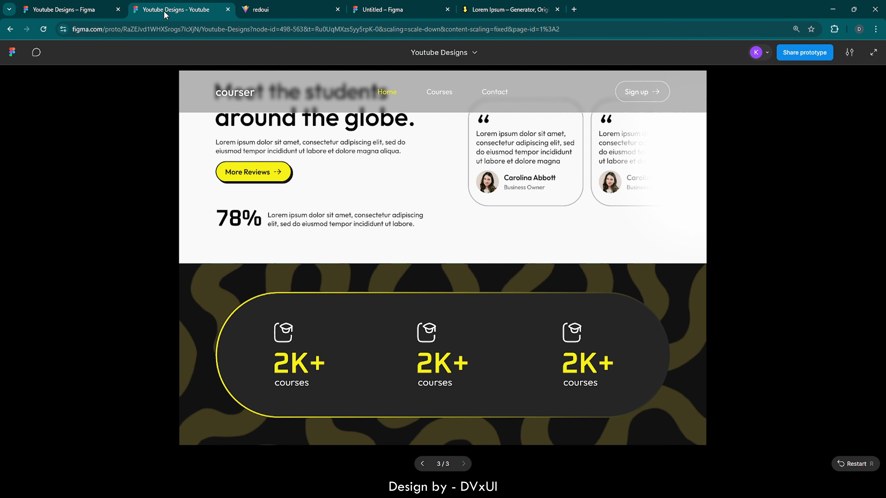
scroll(327, 155, "down", 1)
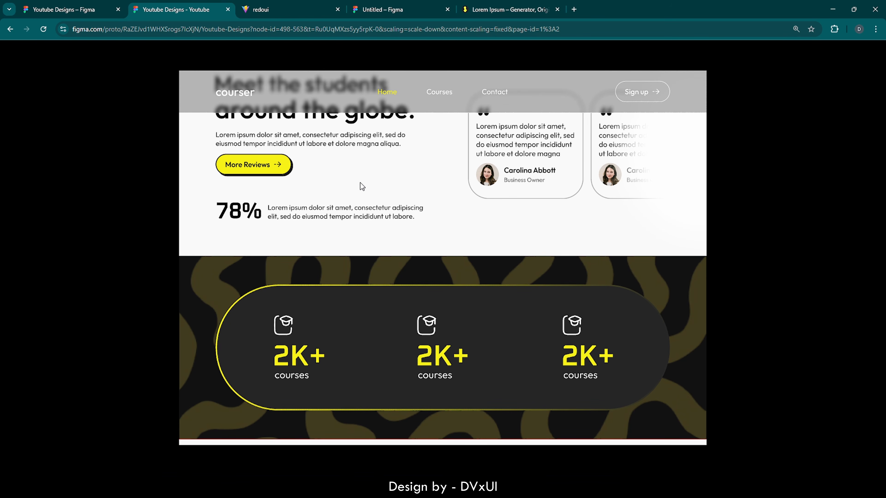
scroll(360, 183, "down", 1)
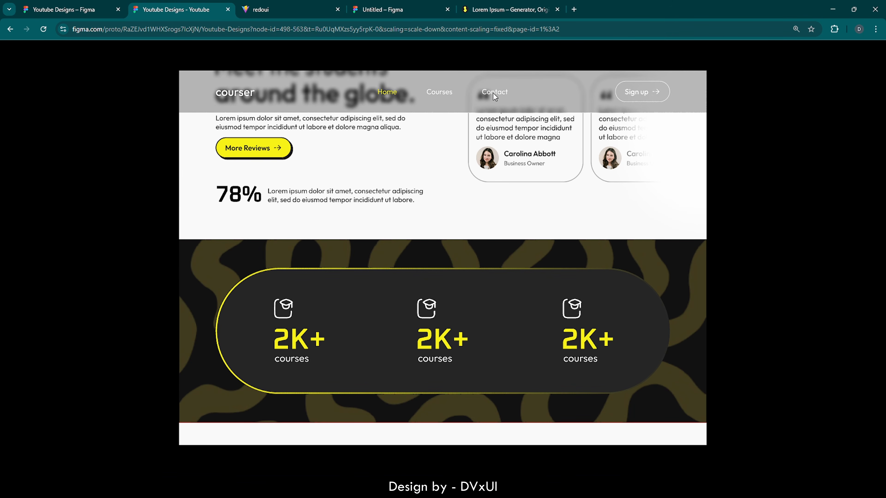
scroll(435, 223, "down", 5)
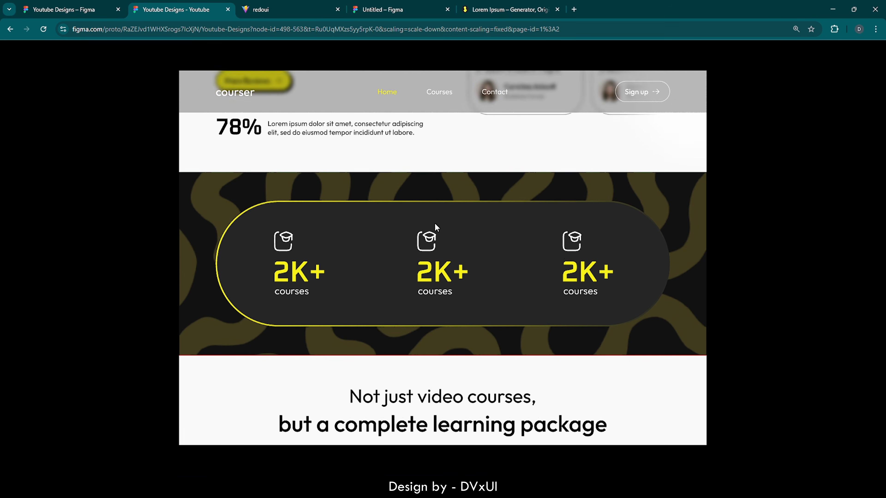
scroll(434, 223, "down", 10)
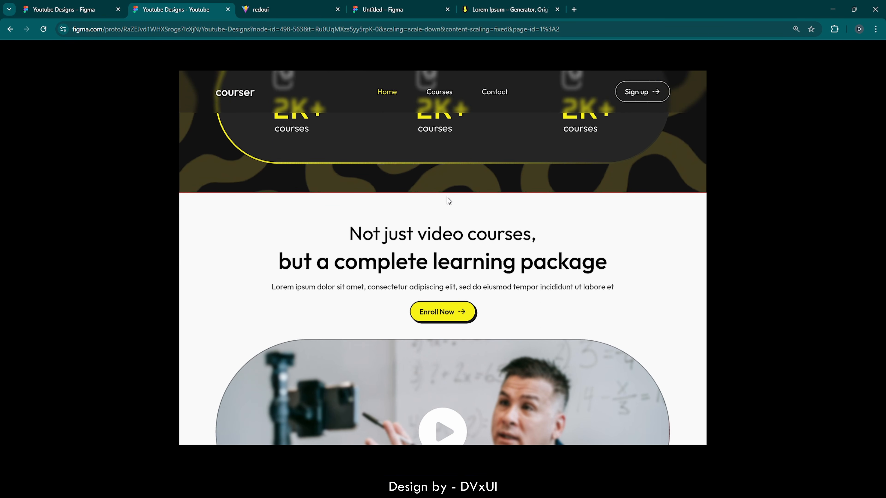
scroll(447, 196, "down", 7)
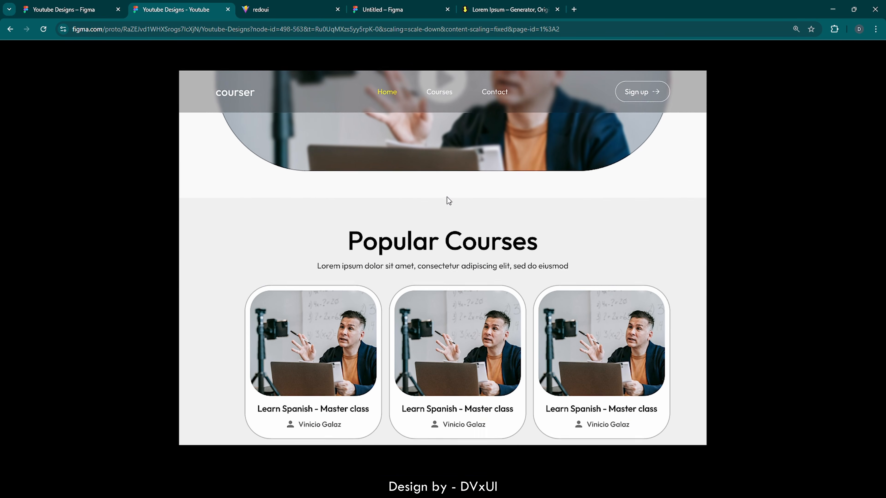
scroll(447, 197, "up", 10)
scroll(447, 198, "up", 10)
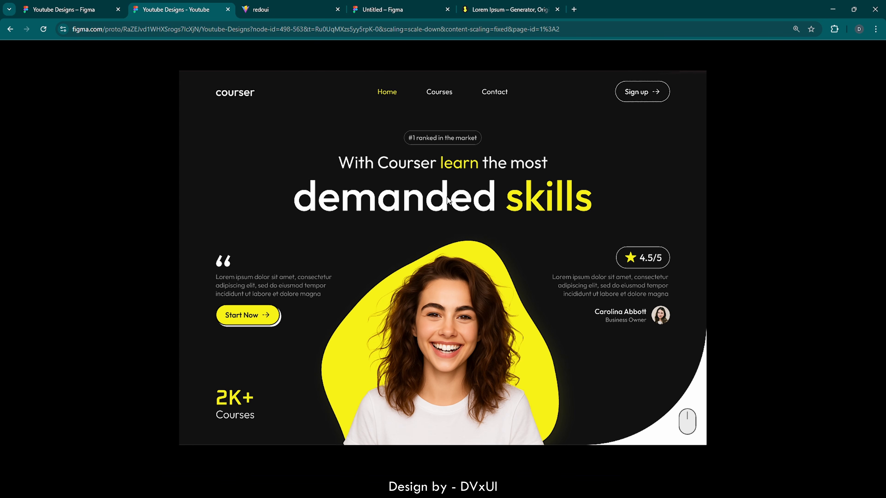
scroll(447, 196, "down", 1)
scroll(446, 197, "up", 1)
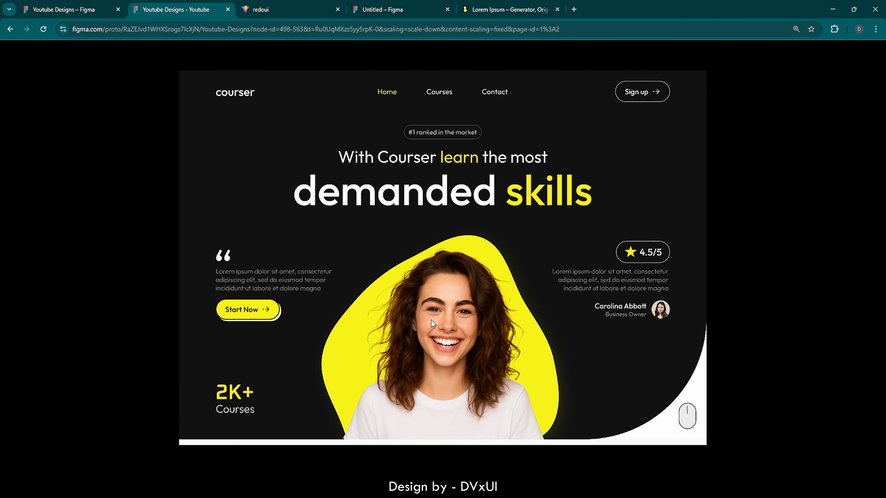
scroll(431, 321, "down", 10)
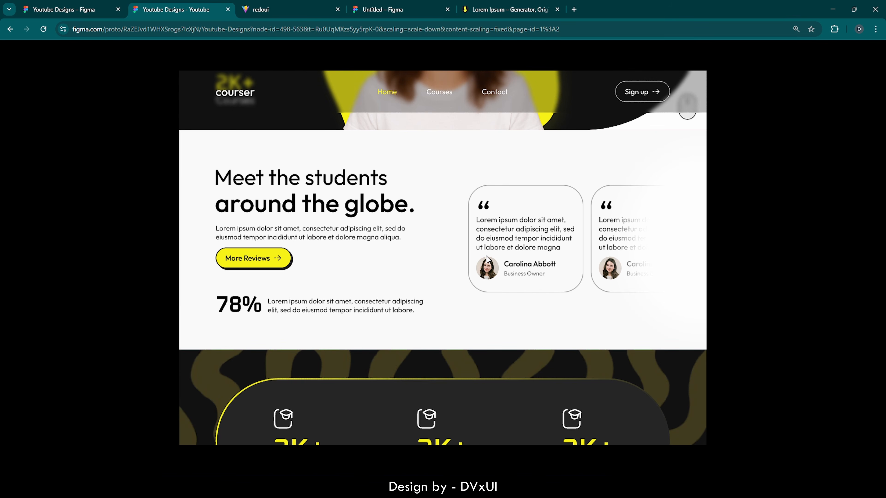
scroll(487, 259, "down", 5)
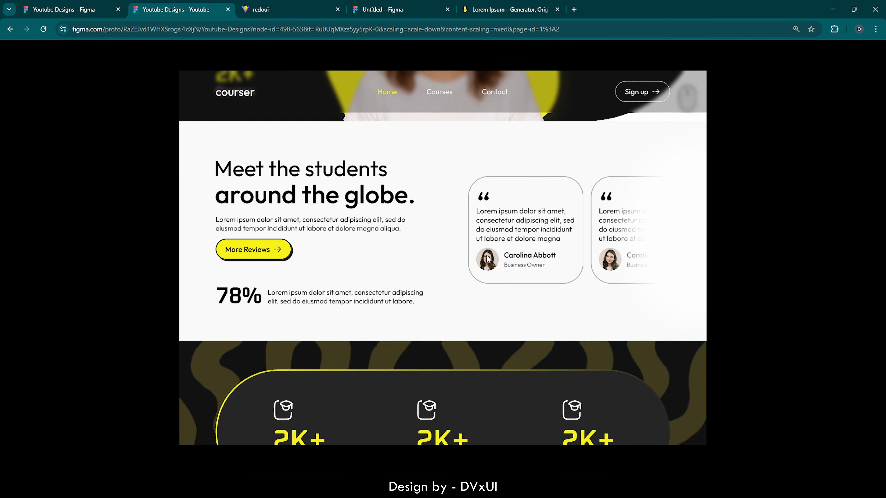
scroll(487, 259, "down", 1)
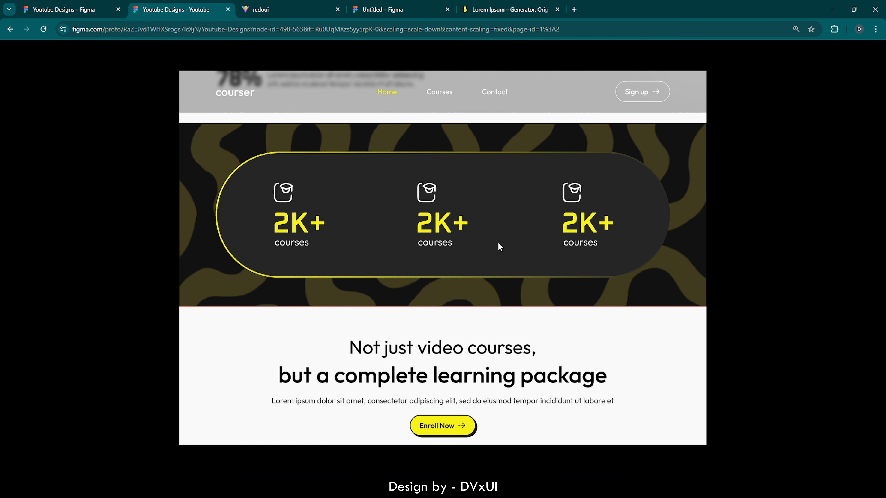
scroll(473, 303, "down", 5)
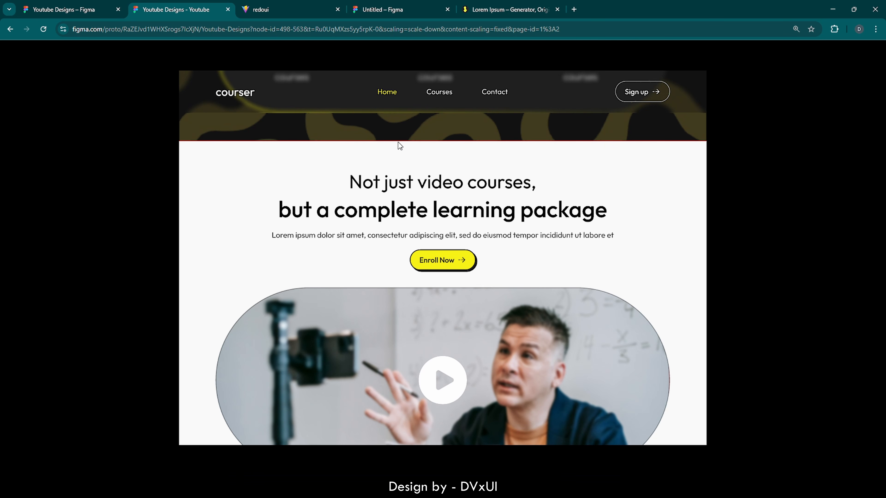
scroll(406, 250, "down", 2)
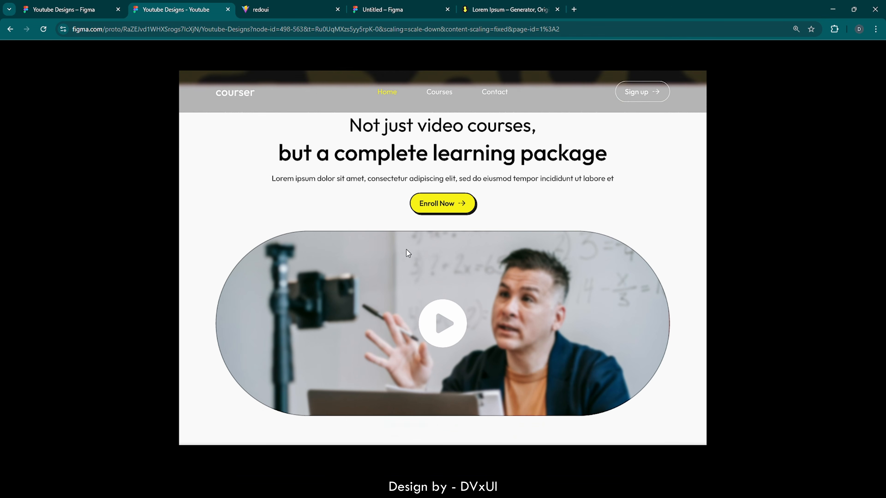
scroll(422, 244, "up", 1)
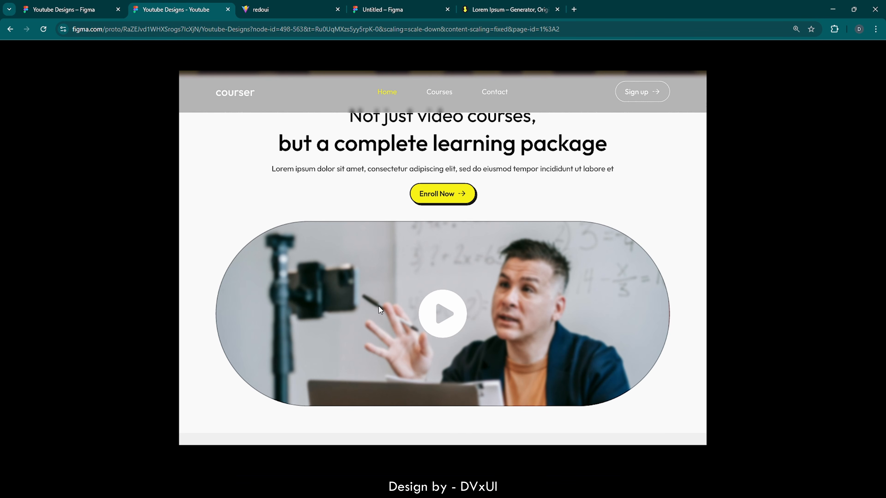
scroll(378, 306, "down", 8)
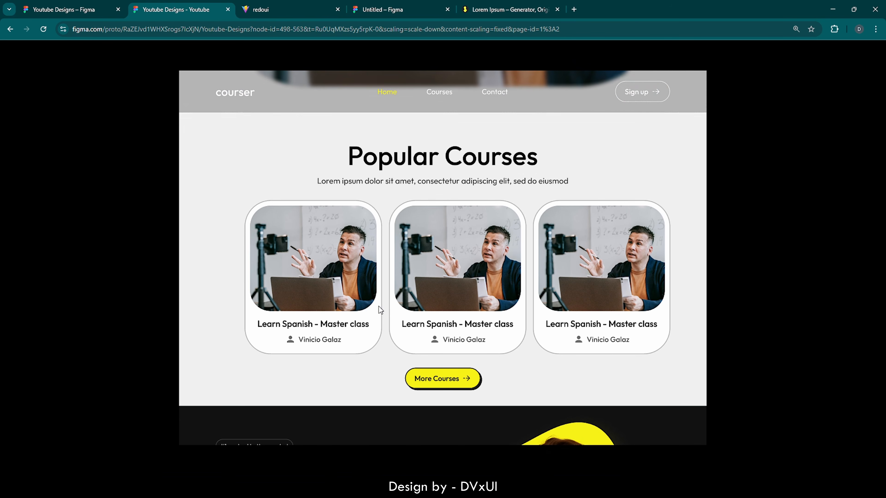
scroll(379, 310, "down", 8)
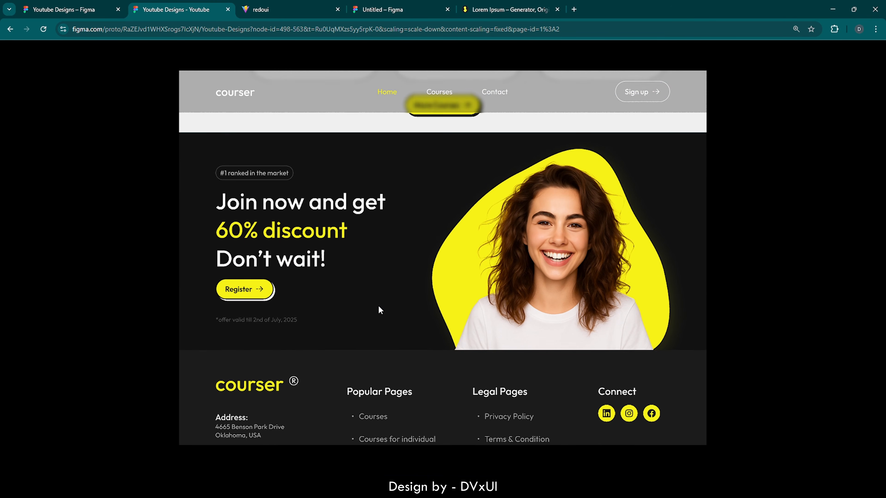
scroll(380, 310, "down", 3)
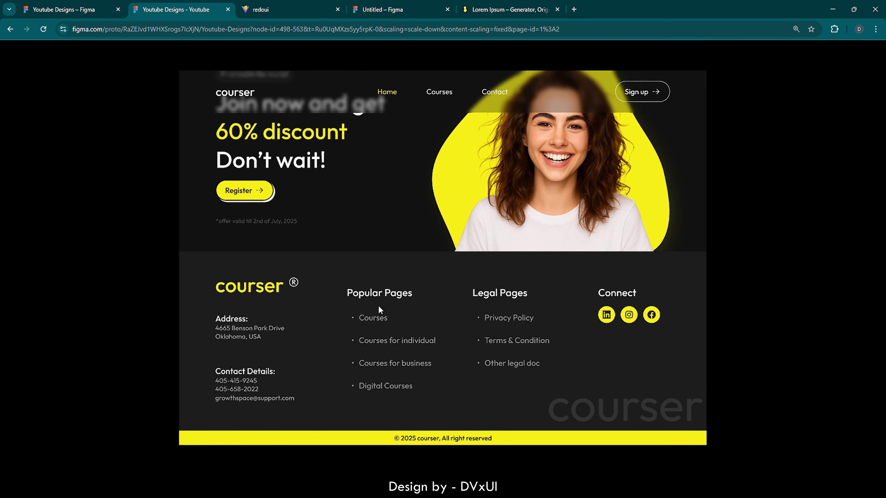
scroll(377, 306, "up", 20)
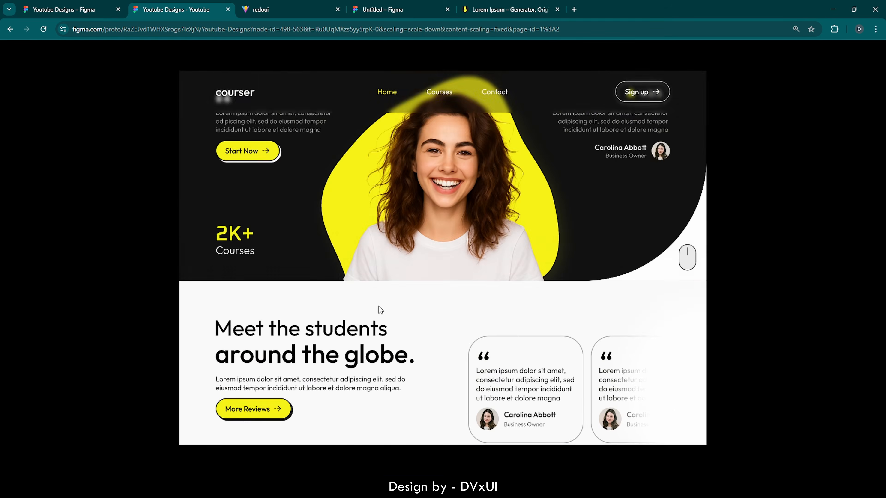
scroll(379, 306, "up", 5)
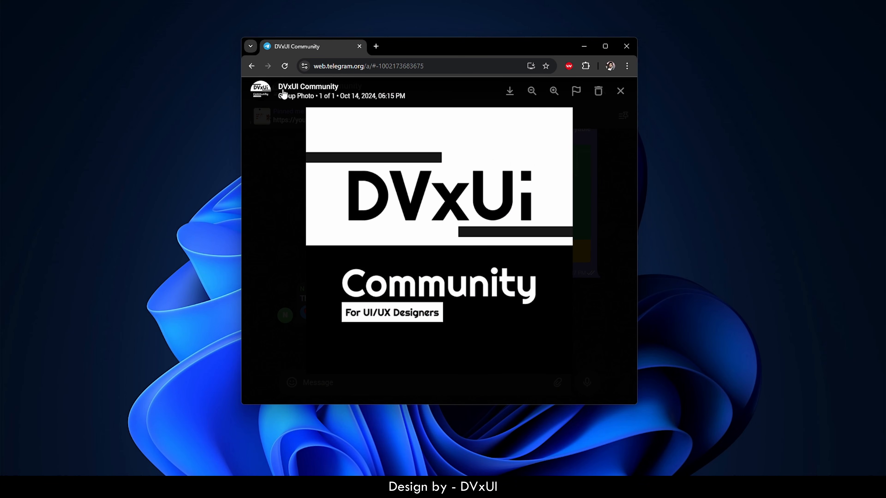
- Close the group photo and scroll up through the DVxUI Community chat history
left_click(270, 161)
scroll(330, 170, "up", 5)
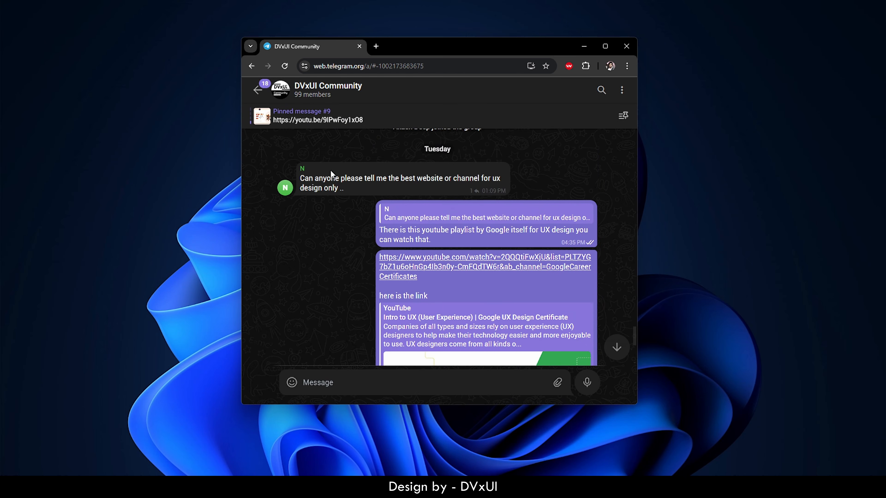
scroll(330, 170, "up", 10)
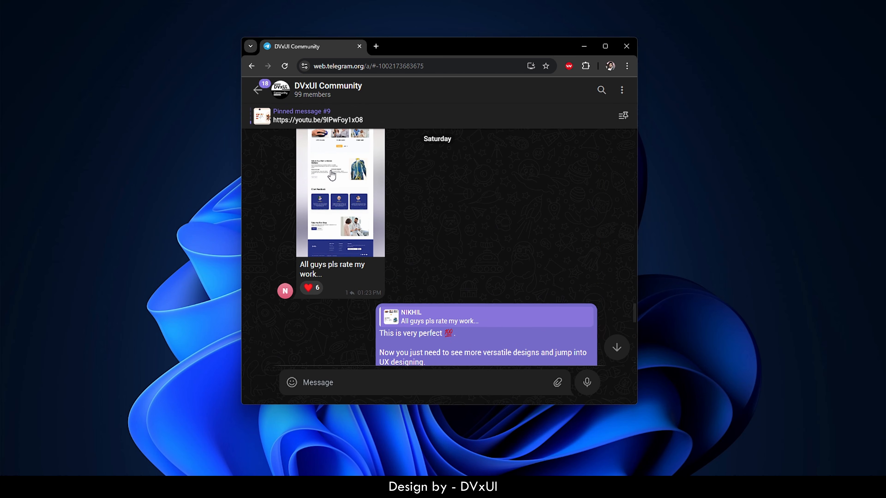
scroll(331, 175, "up", 4)
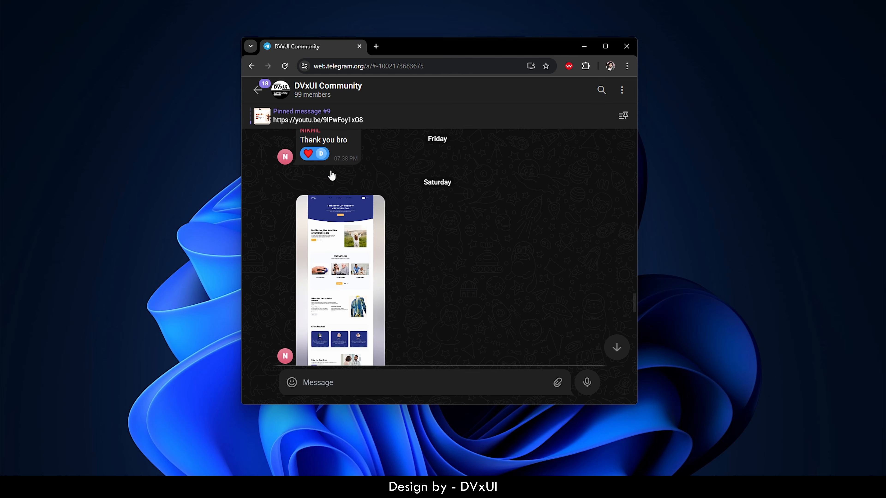
scroll(331, 176, "up", 3)
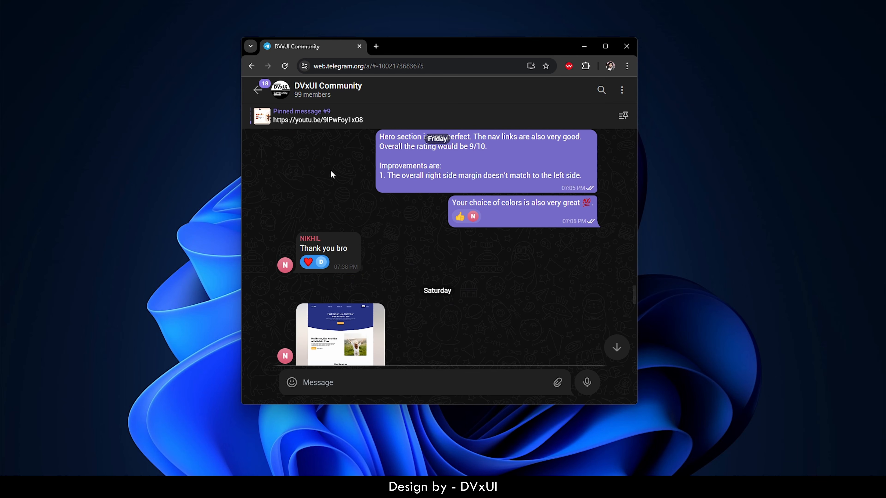
scroll(331, 175, "up", 4)
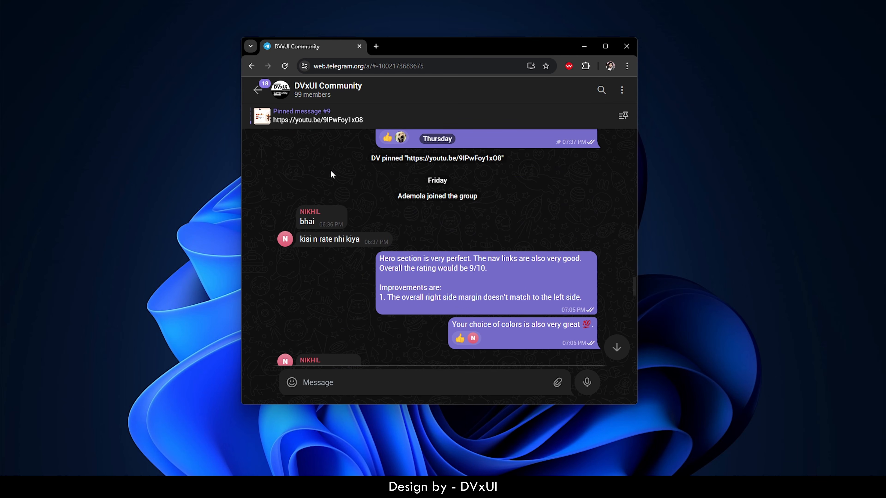
scroll(331, 175, "up", 4)
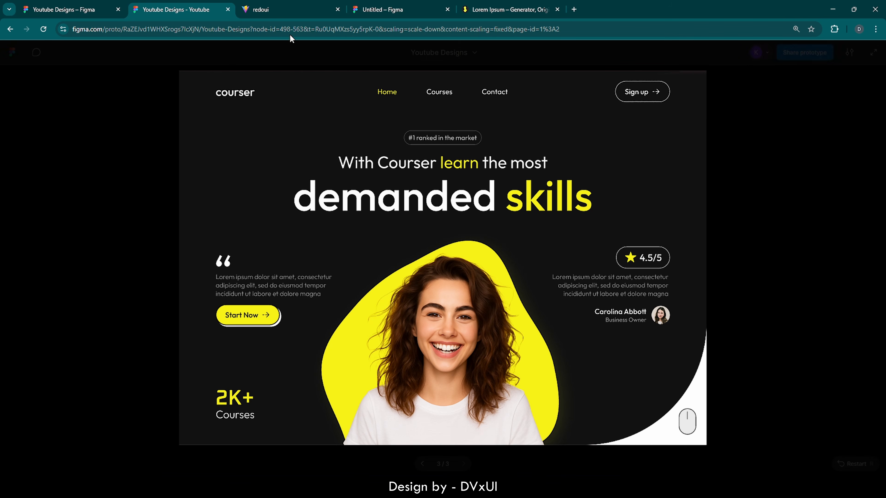
left_click(277, 10)
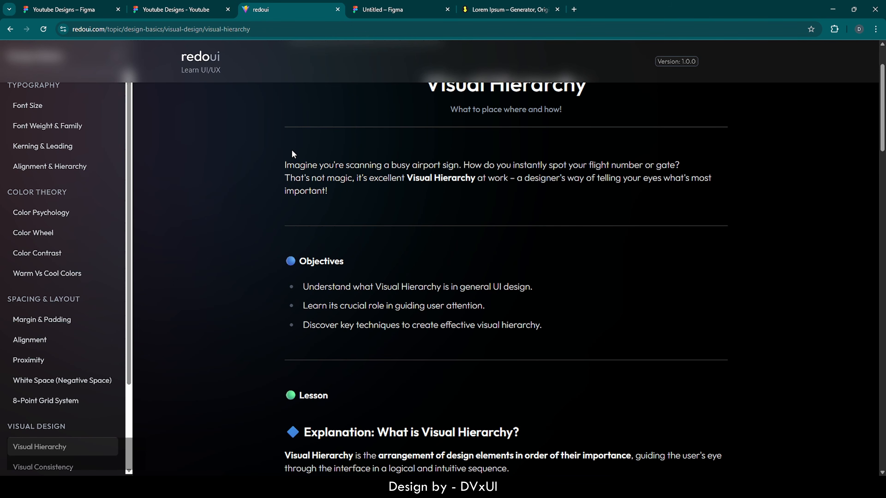
scroll(292, 154, "up", 2)
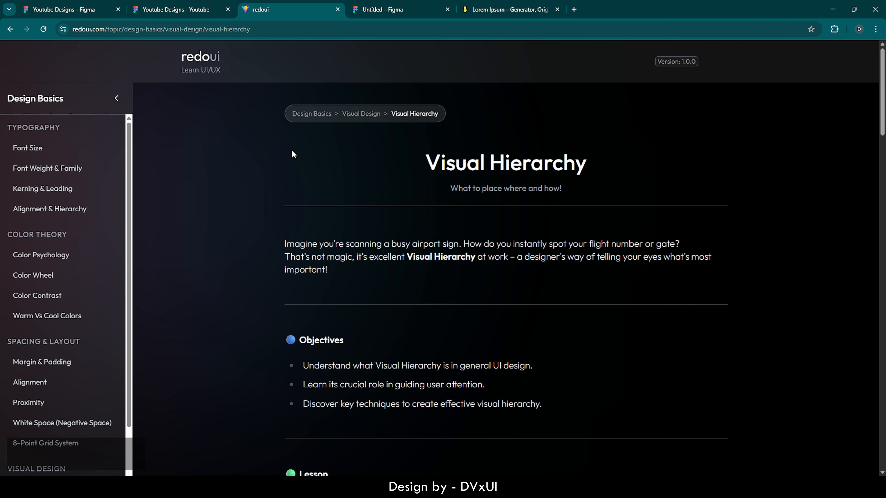
key("ctrl+shift+Tab")
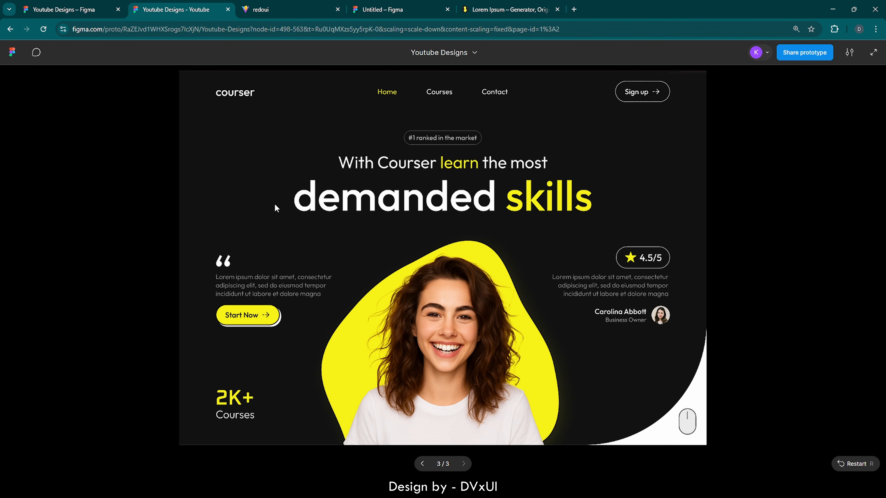